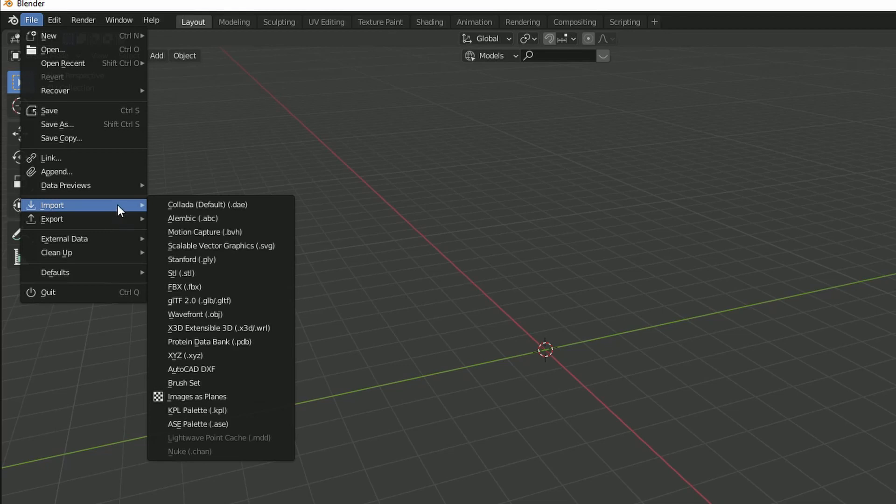
- Import the Wavefront model dummy.obj from the Desktop folder
left_click(231, 314)
left_click(322, 345)
scroll(752, 415, "down", 3)
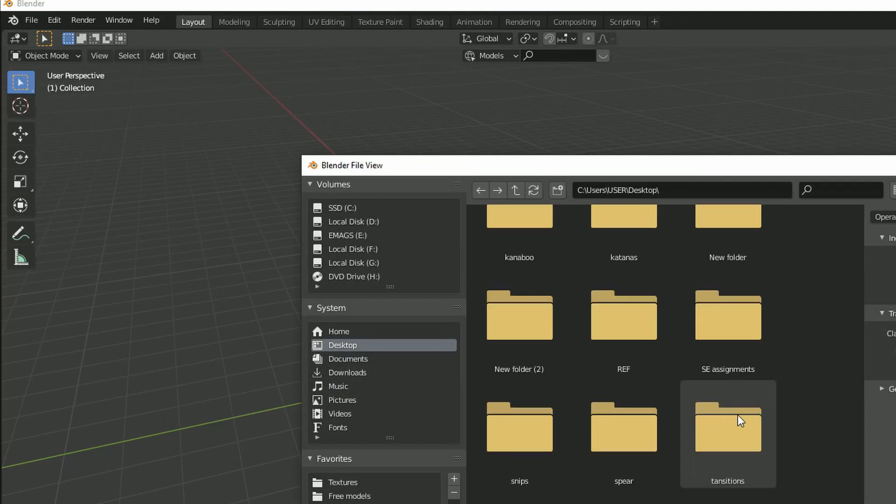
scroll(736, 421, "down", 2)
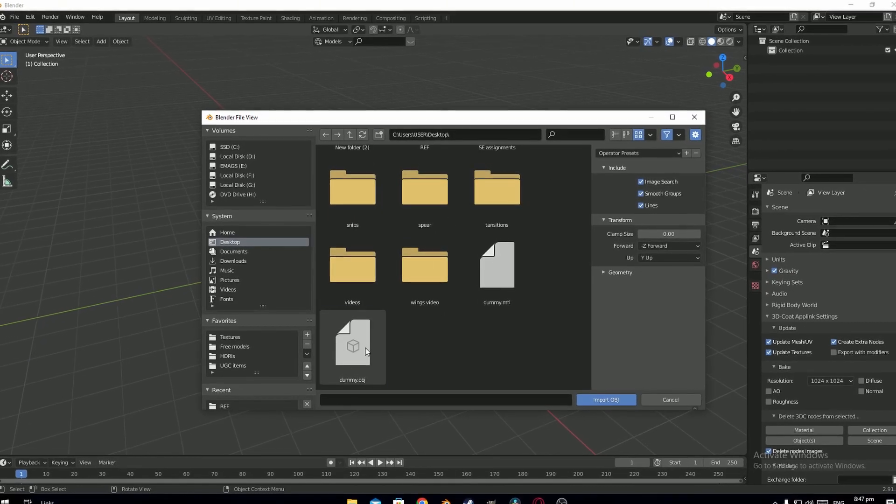
double_click(366, 351)
key("KP_1")
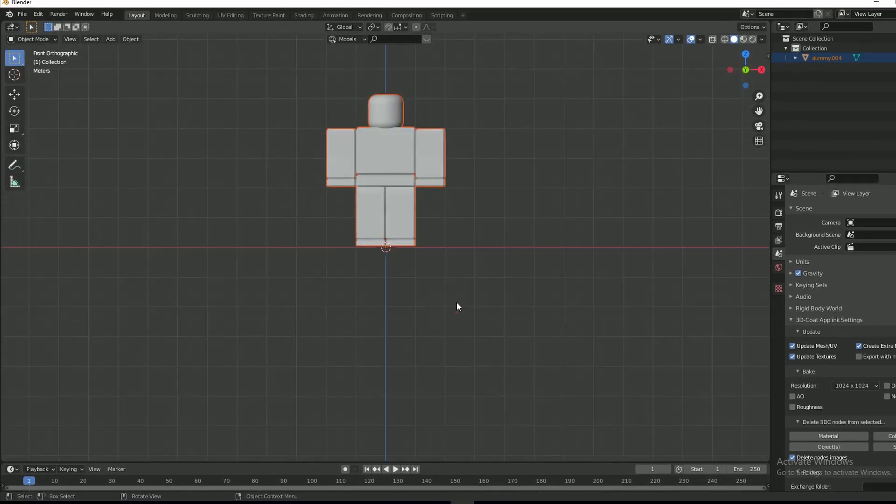
- Examine the imported dummy from the front and at an angle
left_click(447, 242)
left_click(391, 166)
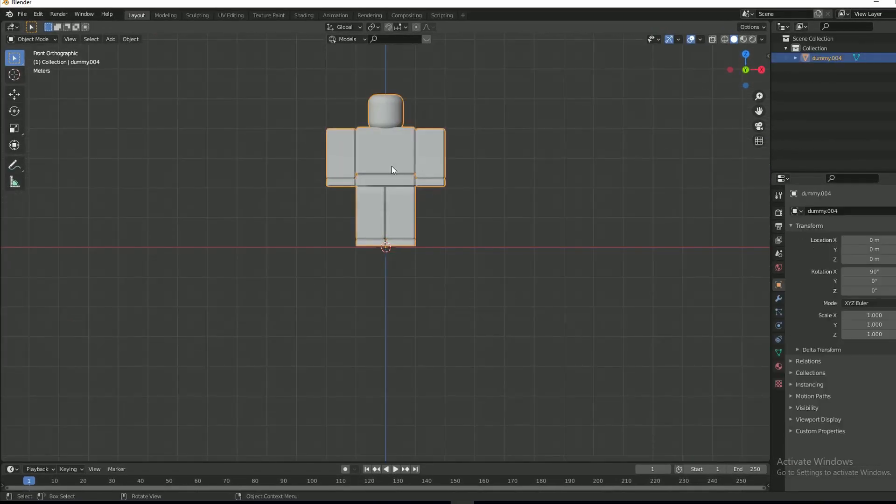
key("KP_Decimal")
scroll(494, 263, "down", 3)
left_click_drag(748, 71, 786, 108)
left_click(21, 15)
left_click(470, 160)
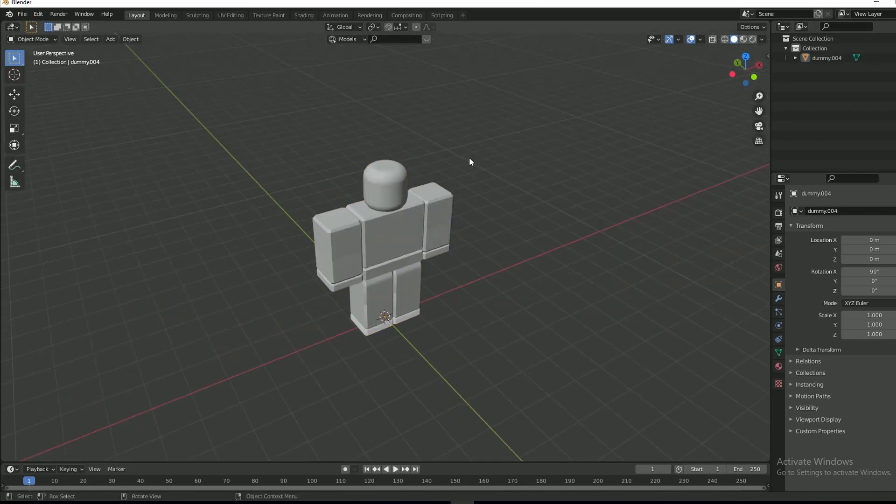
left_click_drag(752, 67, 747, 48)
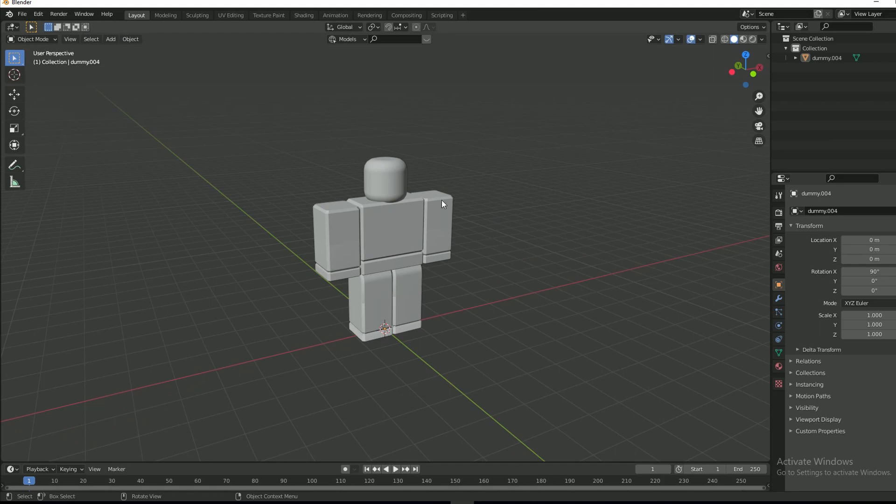
- Add the katana picture from the Desktop's REF folder as a reference image with Align to view turned off
key("shift+a")
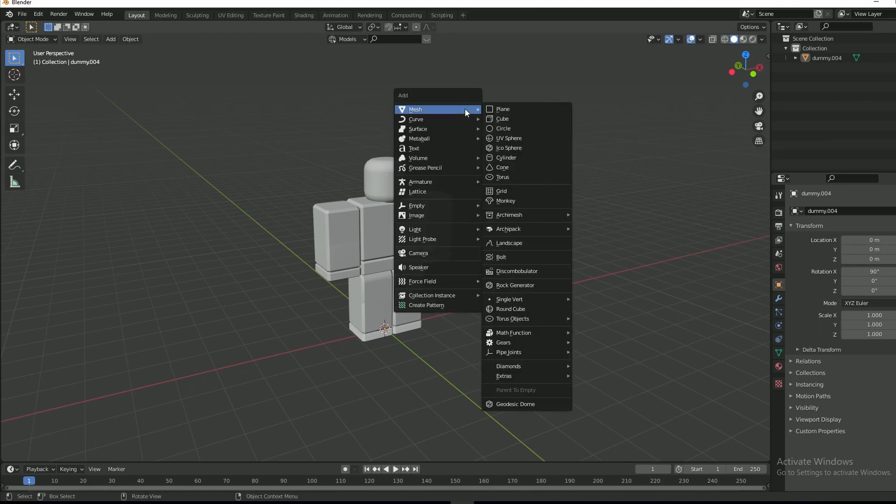
mouse_move(446, 229)
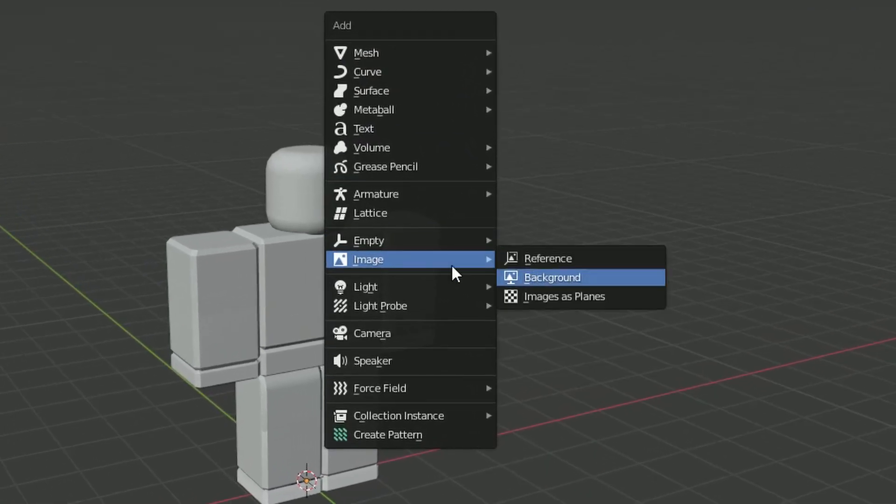
left_click(558, 258)
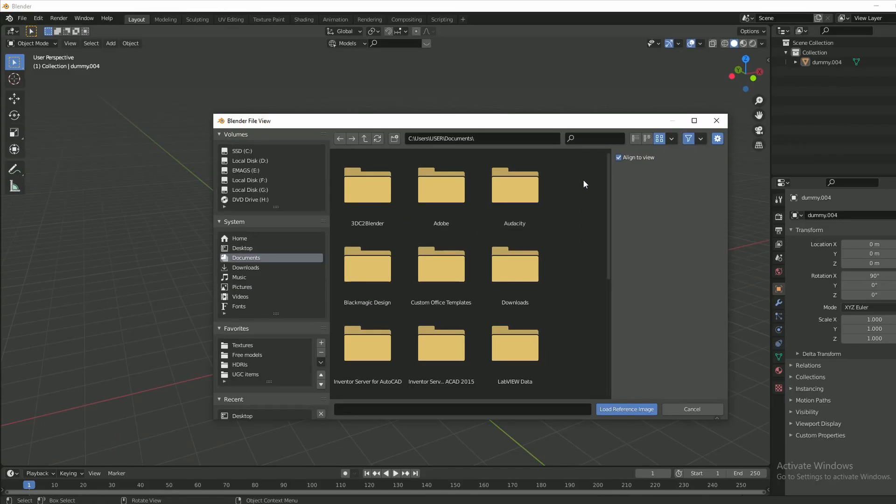
left_click(619, 157)
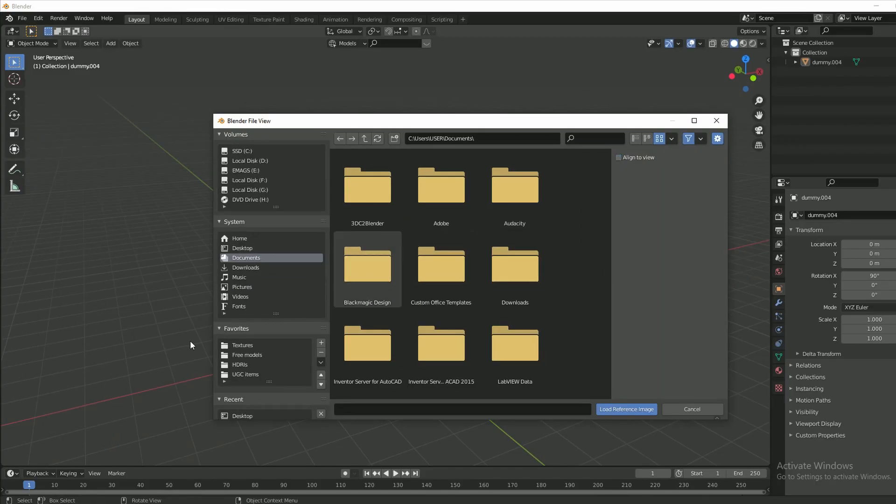
left_click(248, 249)
scroll(480, 270, "down", 3)
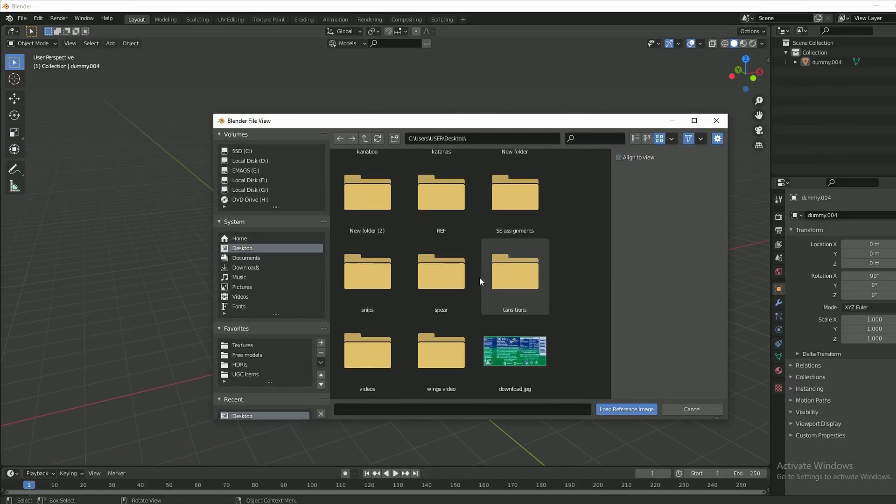
scroll(432, 313, "up", 2)
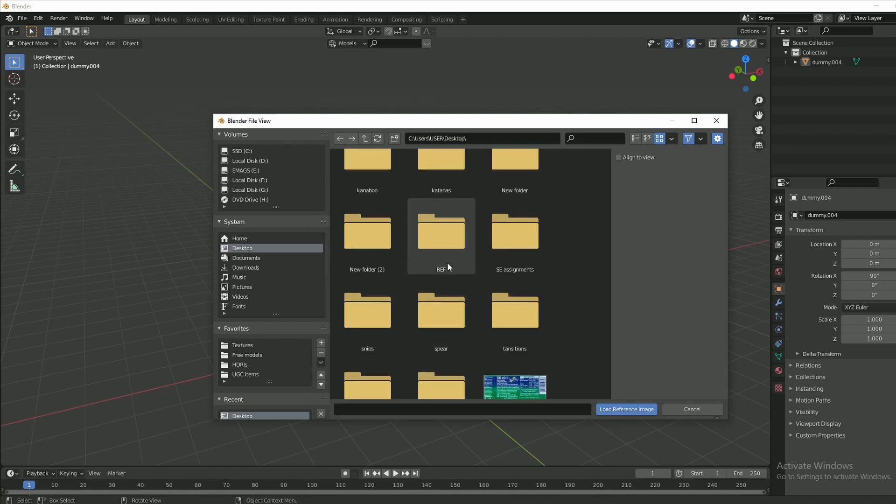
double_click(441, 252)
scroll(467, 299, "down", 2)
double_click(515, 301)
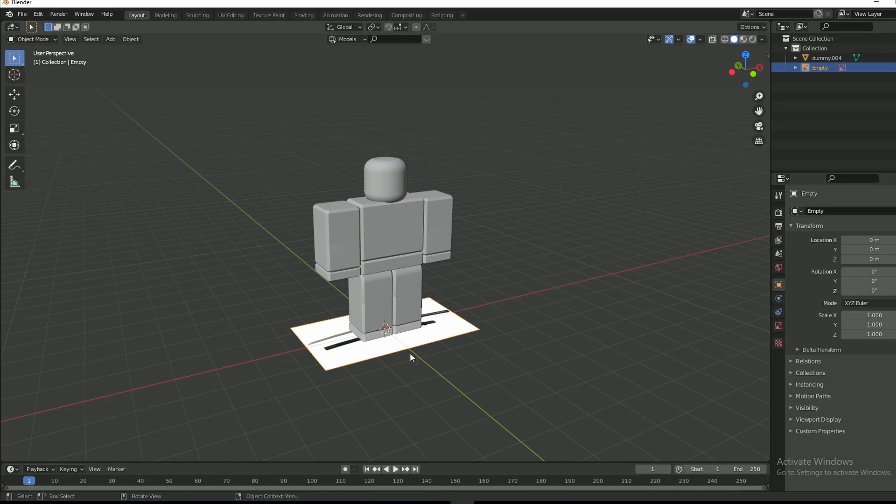
- Rotate the reference image 90° about the X axis so it stands upright
key("KP_1")
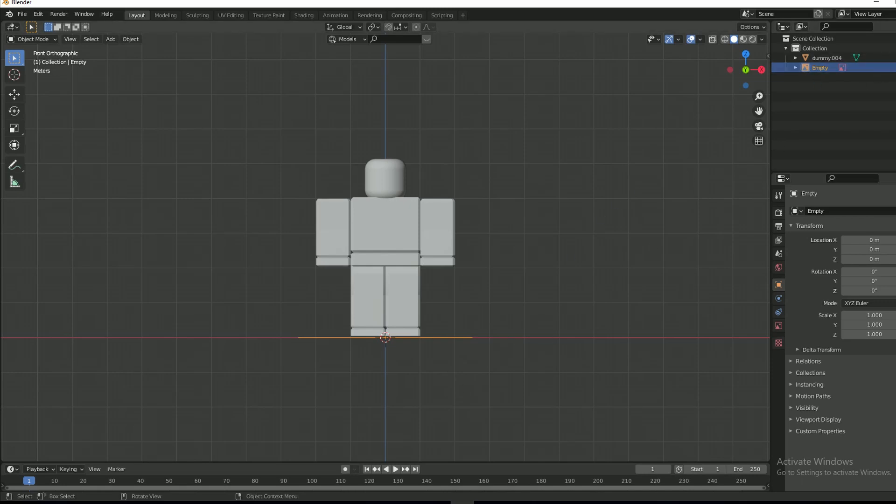
key("r")
key("x")
key("9")
key("0")
key("Return")
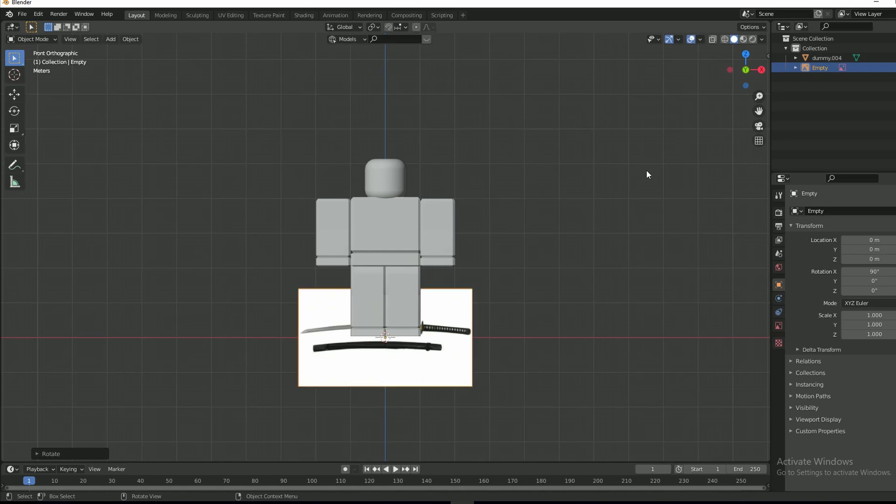
left_click(458, 348)
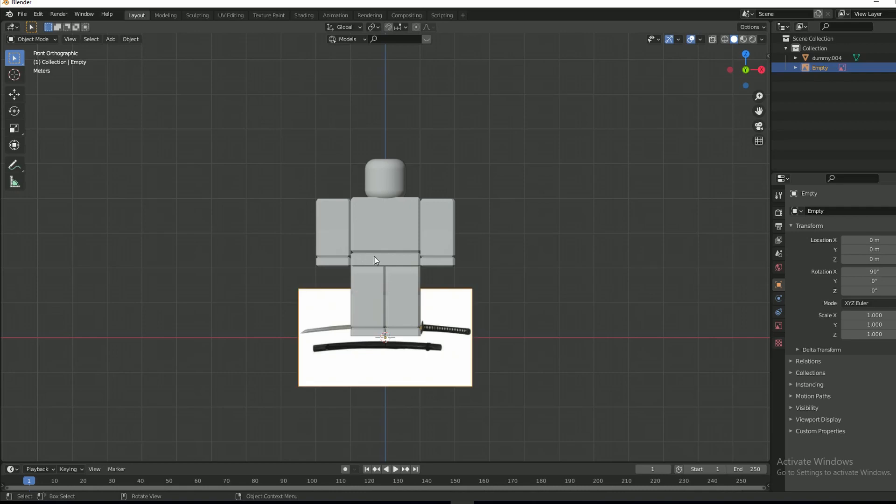
mouse_move(746, 70)
left_mouse_down()
mouse_move(722, 80)
mouse_move(766, 61)
mouse_move(729, 71)
left_mouse_up()
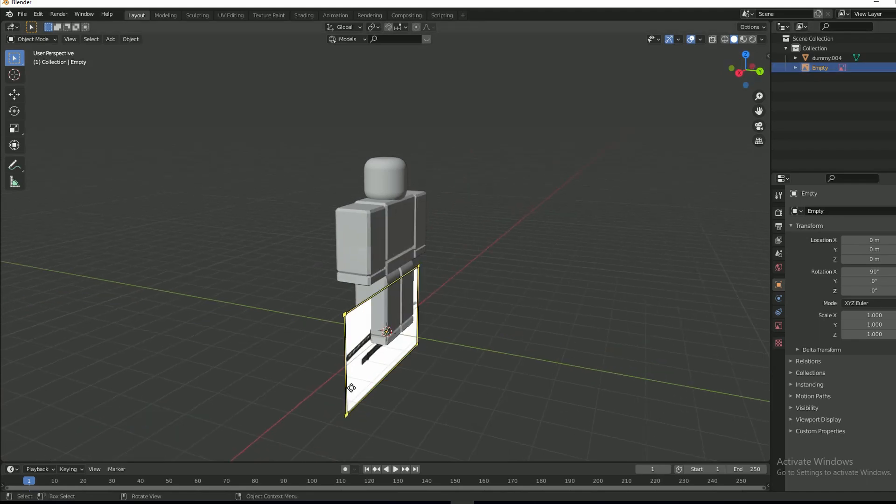
- In front view, move the reference image beside the dummy's arm, to about X 4.54 m and Z 2.88 m
key("KP_1")
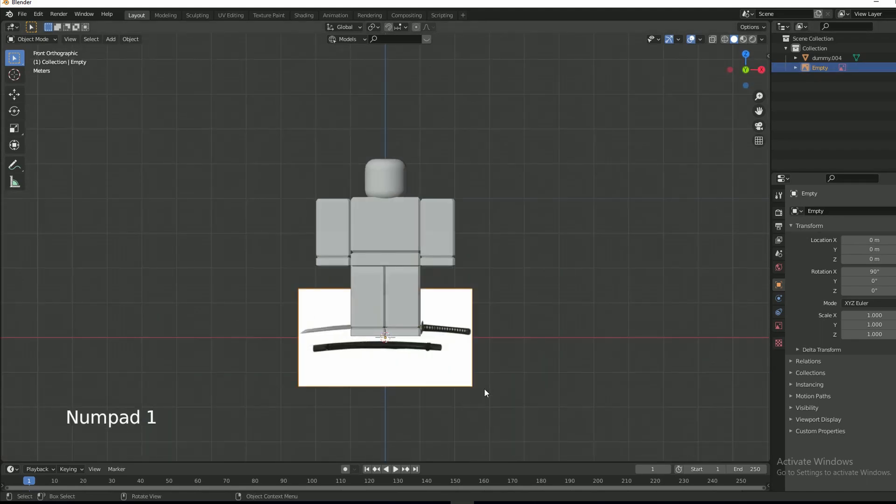
key("g")
key("g")
key("g")
left_click(651, 293)
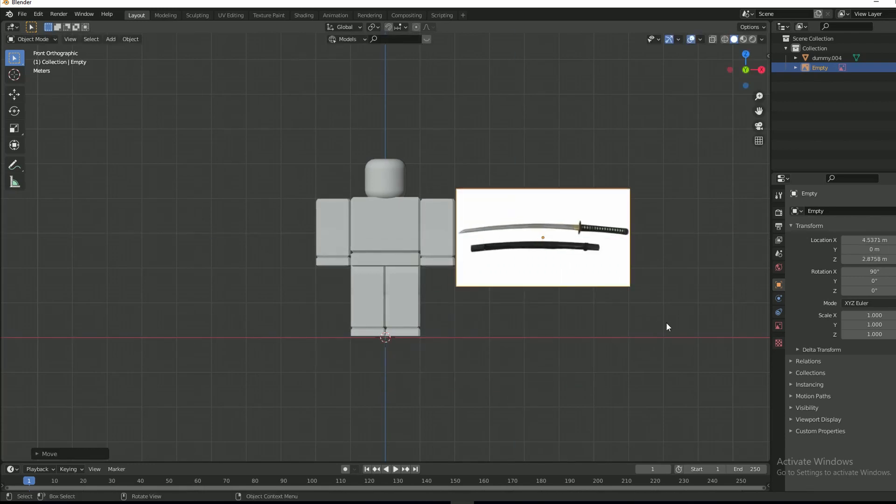
- Rotate the reference image 90° about Y and place it next to the dummy at about X 2.82 m, Z 2.67 m
type("ry90")
key("Return")
key("g")
key("x")
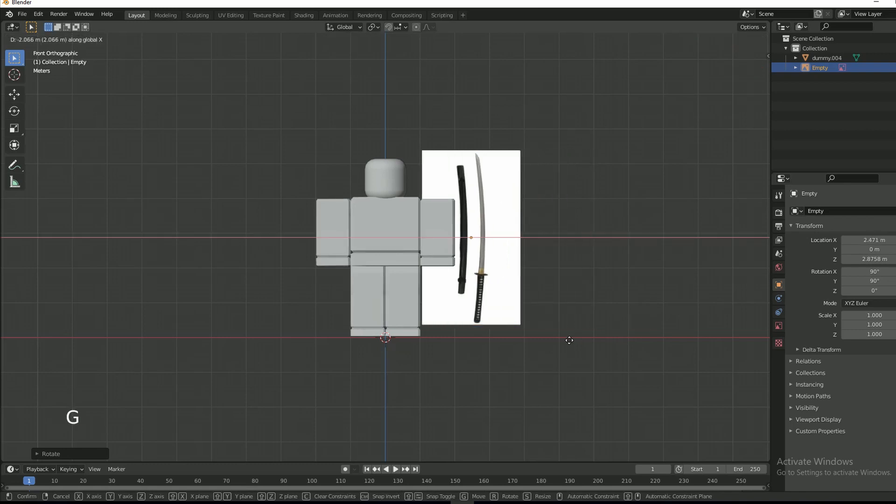
left_click(583, 351)
key("g")
key("z")
left_click(583, 358)
- Scale the reference image down to about 0.71 and raise it along Z
key("s")
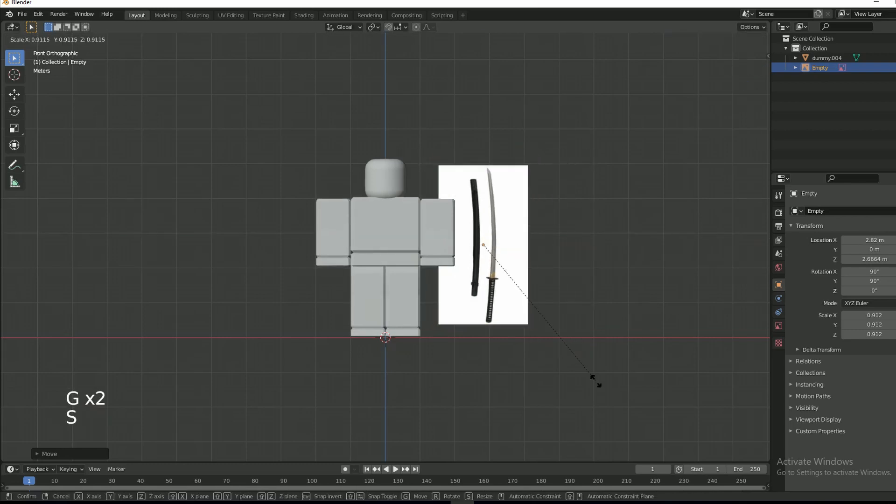
left_click(570, 350)
key("g")
key("z")
left_click(570, 310)
- Lower the reference image to about Z 3.34 m and shift it toward the dummy, to about X 2.46 m
scroll(582, 321, "up", 4)
scroll(581, 321, "down", 2)
scroll(584, 321, "up", 1)
key("g")
key("z")
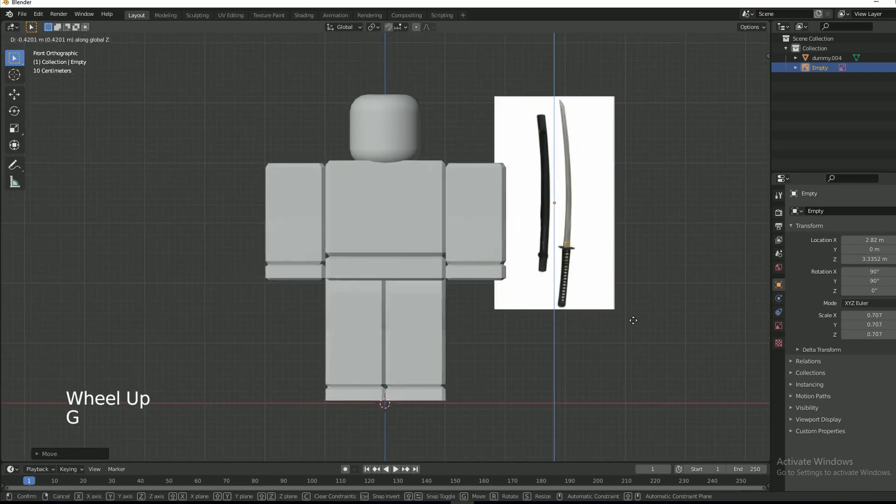
left_click(633, 319)
key("g")
key("x")
left_click(626, 358)
key("g")
key("z")
key("s")
right_click(659, 365)
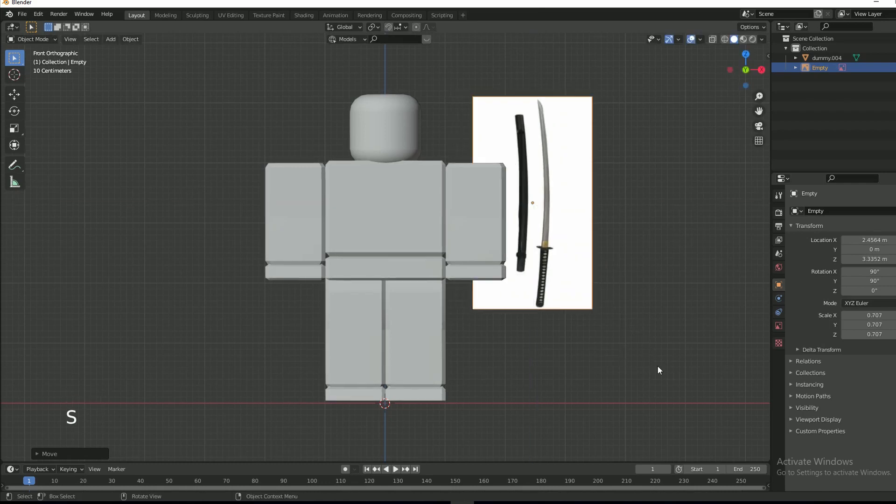
key("s")
right_click(660, 364)
key("s")
key("z")
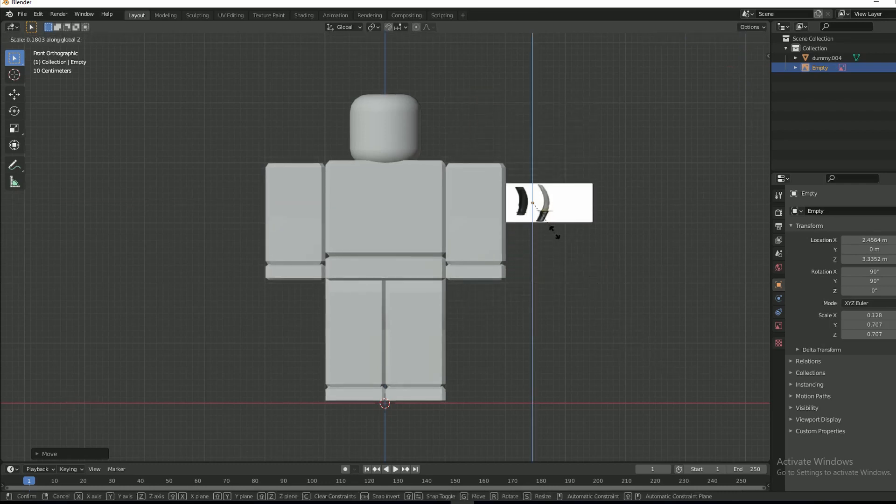
right_click(576, 263)
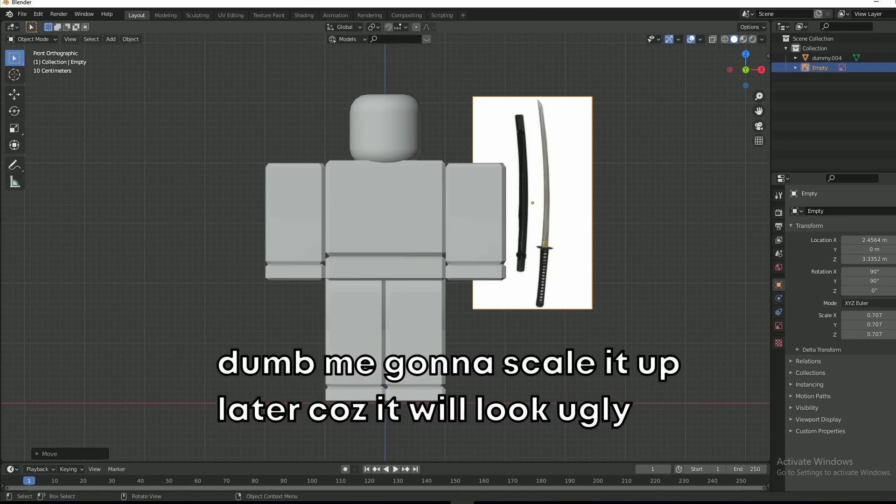
- Scale the reference image down uniformly to about 0.66
key("s")
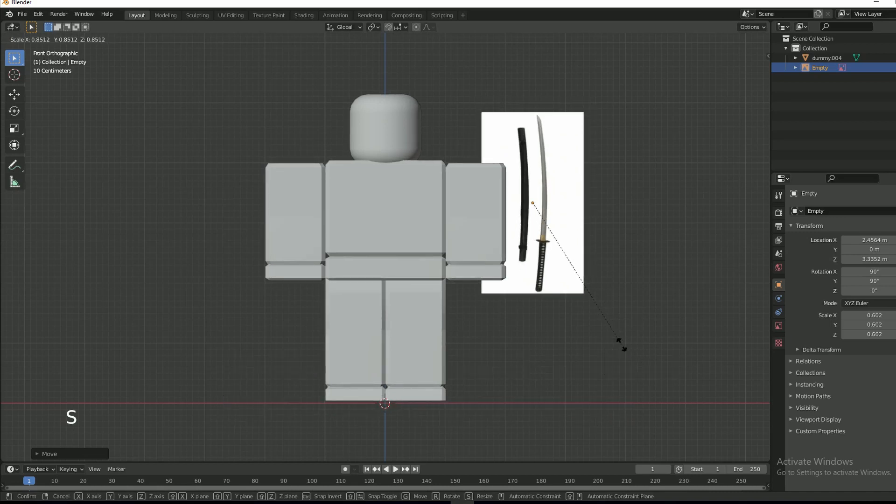
left_click(637, 357)
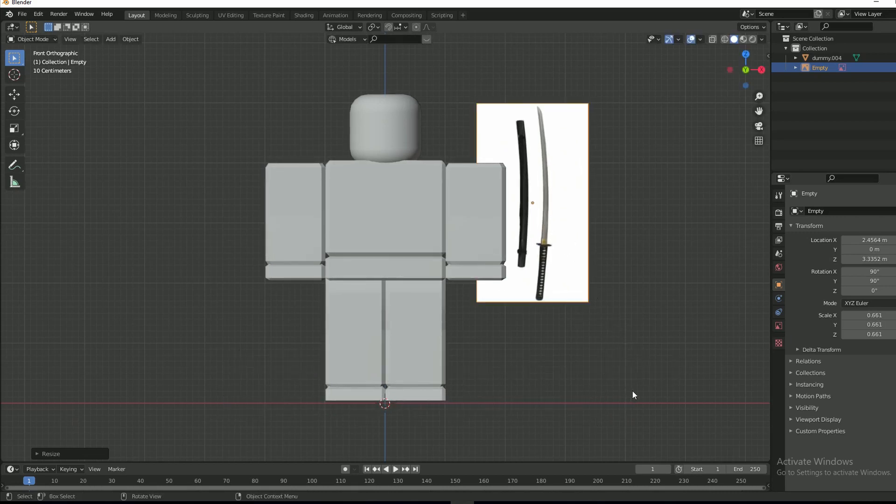
key("r")
key("x")
key("9")
key("0")
left_click(630, 362)
- Rotate the reference image -90° about Y and move it clear of the dummy's arm, to about X 4.05 m
key("r")
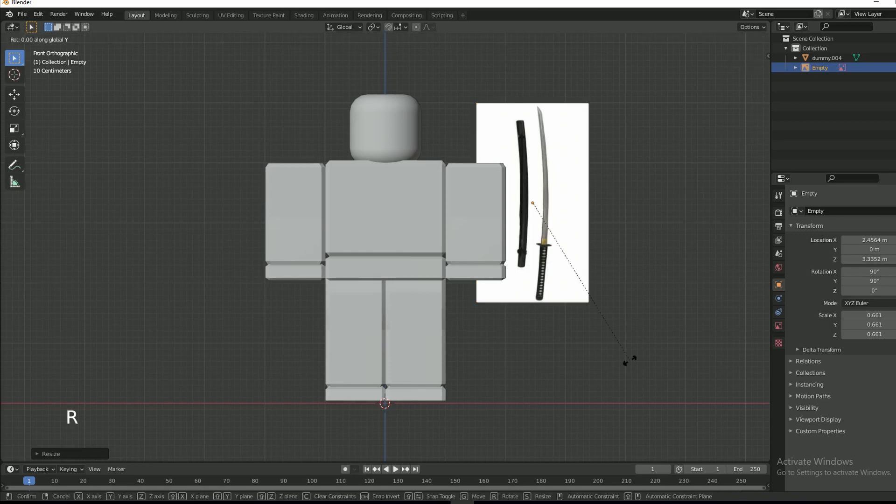
key("y")
key("minus")
key("9")
key("0")
left_click(630, 360)
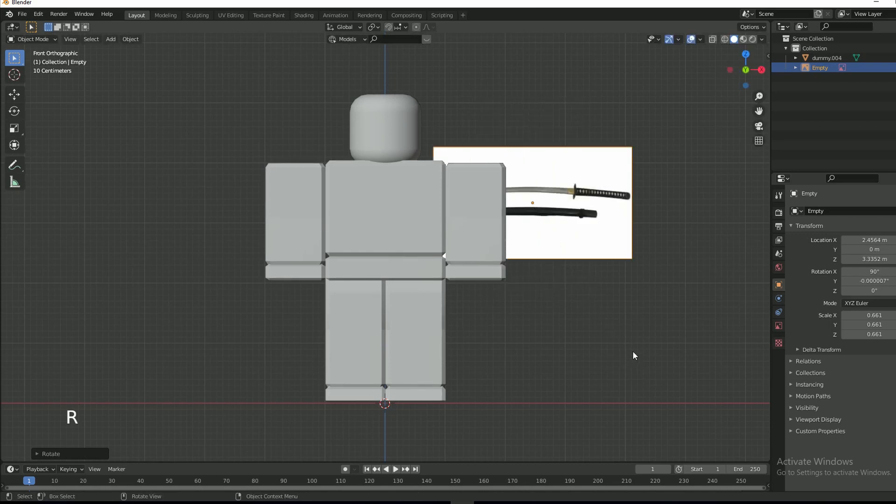
key("g")
left_click(704, 334)
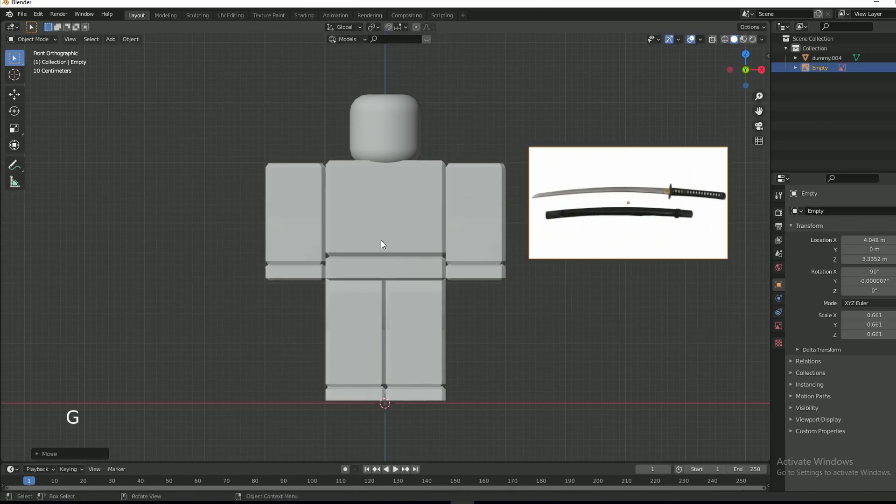
- Hide the dummy and move the reference image above the world origin, to about X 0.07 m and Z 1.61 m
left_click(386, 233)
key("h")
left_click(636, 227)
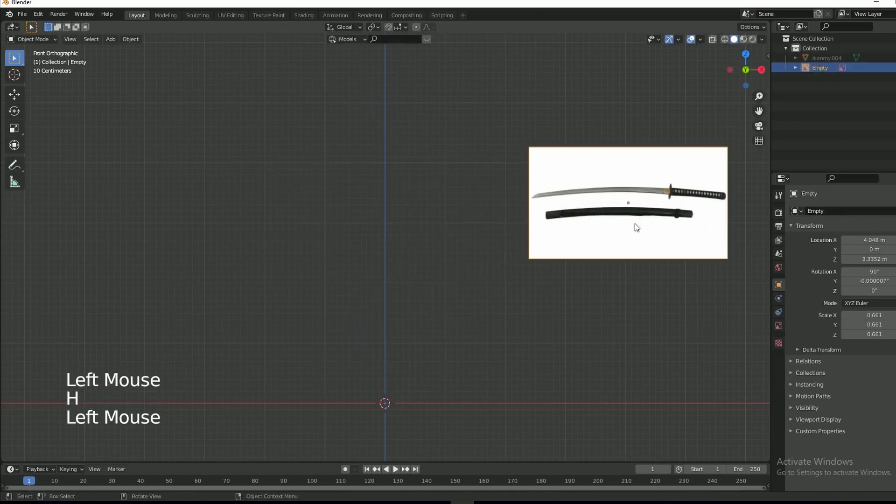
key("g")
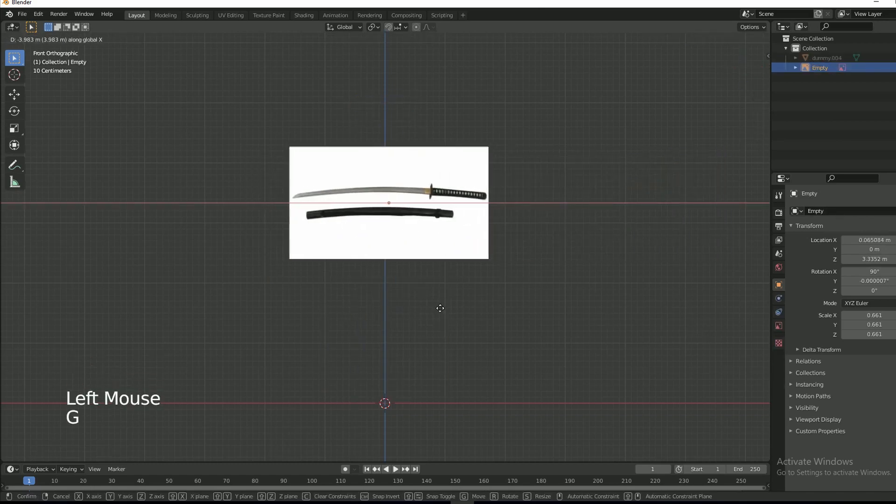
key("g")
left_click(438, 411)
key("KP_Decimal")
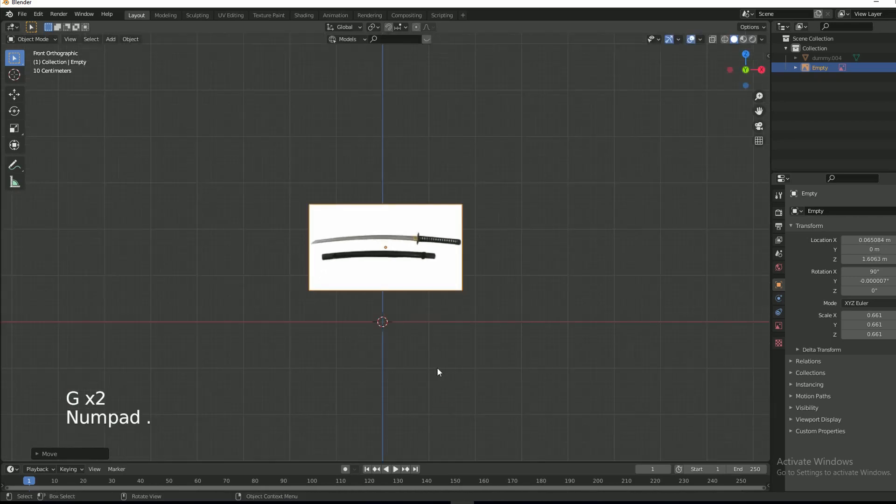
scroll(419, 284, "up", 6)
scroll(421, 283, "down", 2)
scroll(439, 252, "up", 2)
scroll(448, 236, "down", 1)
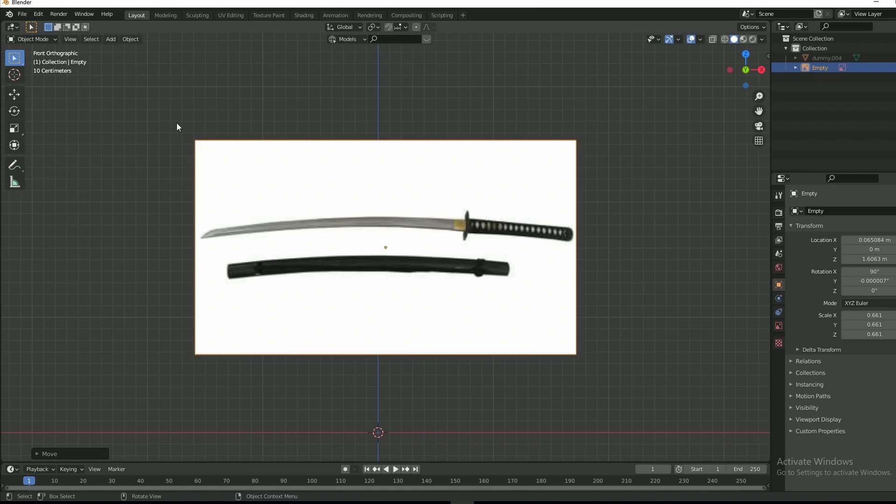
- Add a cube, raise it to about Z 1.88 m over the sword image and scale it down uniformly to 0.2
key("shift+a")
mouse_move(158, 107)
mouse_move(155, 35)
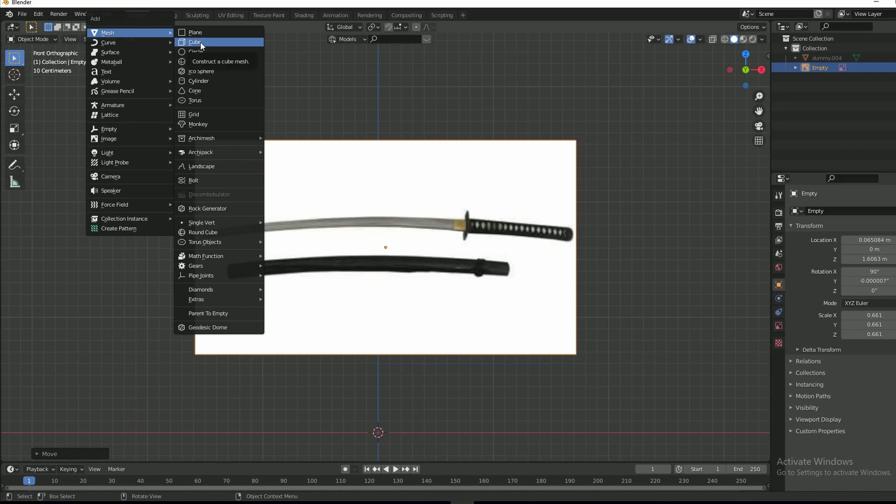
left_click(200, 42)
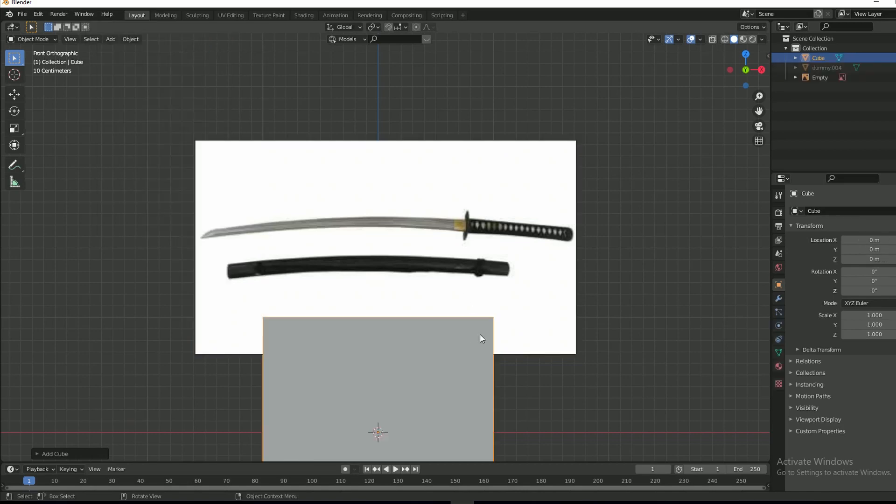
key("g")
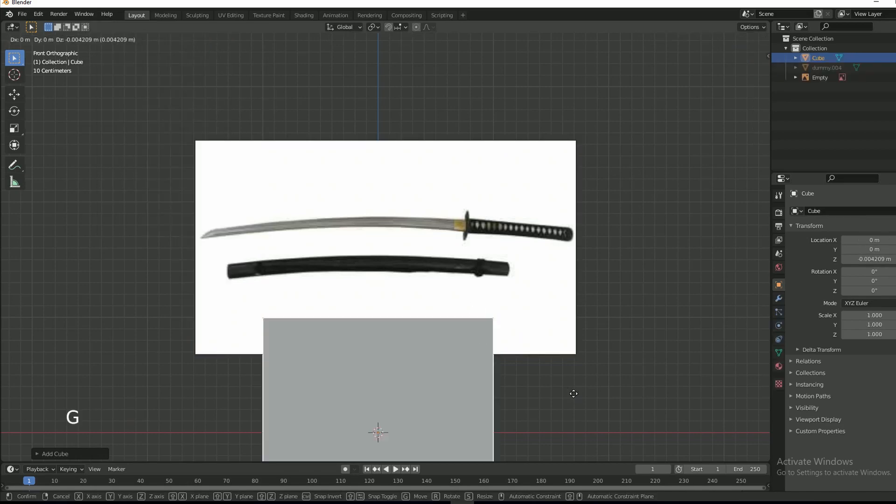
left_click(586, 177)
key("s")
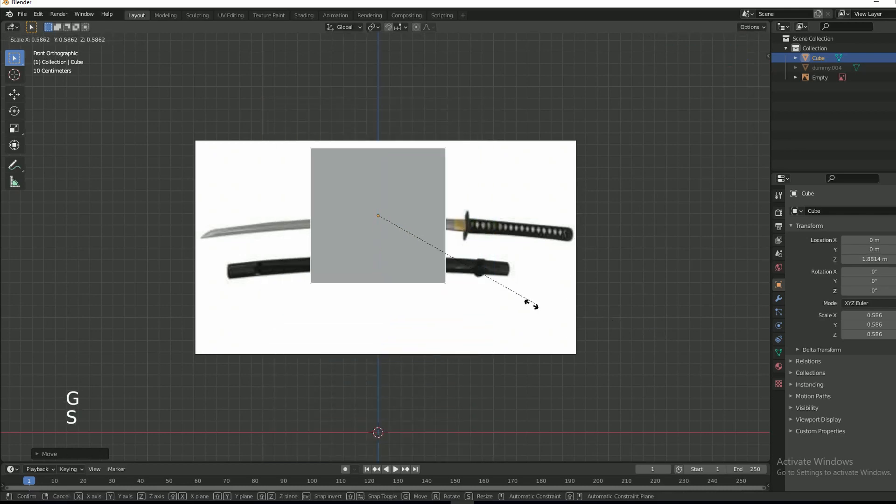
left_click(417, 268)
- Move the cube along Y out in front of the reference image, to about Y -0.59 m
key("KP_Decimal")
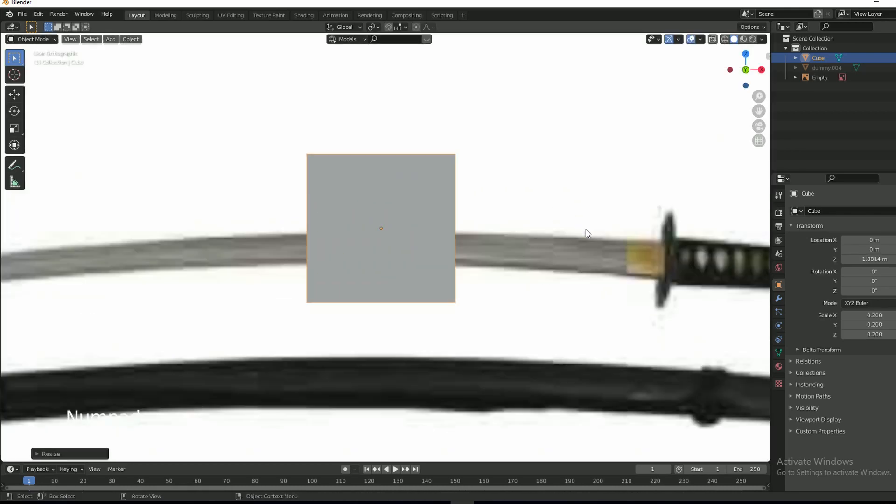
key("KP_4")
key("KP_4")
key("KP_4")
key("KP_4")
key("KP_8")
scroll(587, 214, "down", 8)
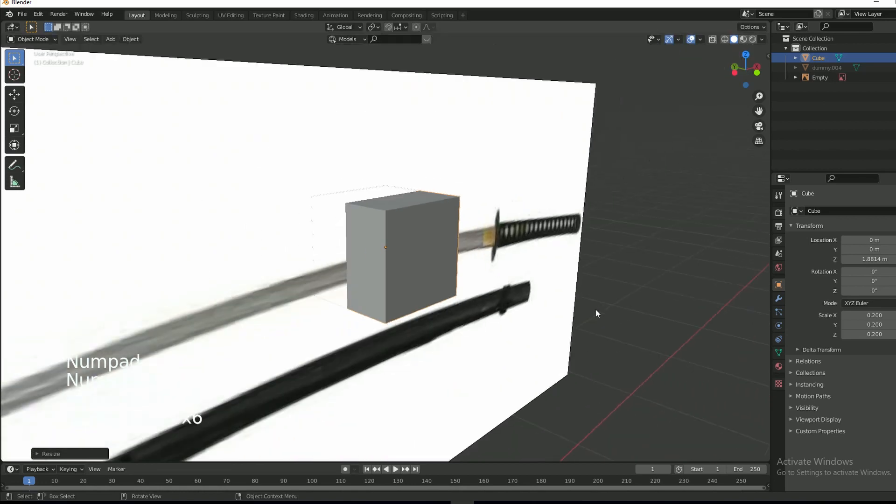
key("g")
key("y")
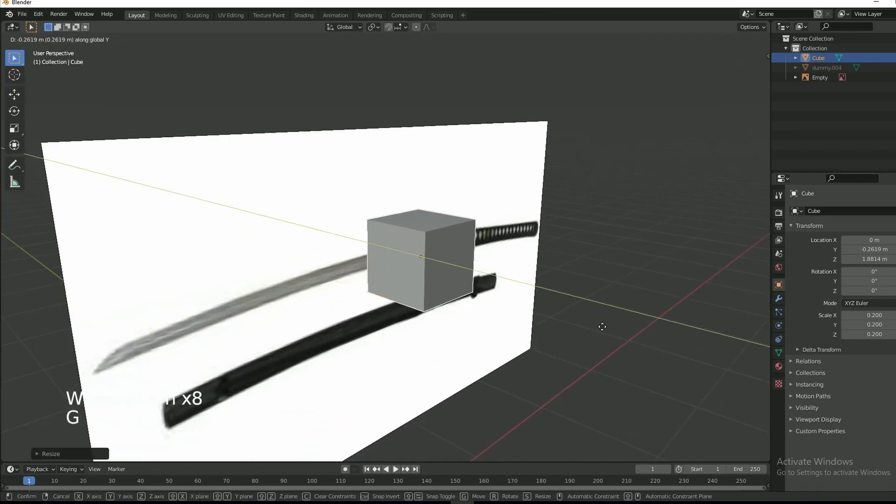
left_click(545, 309)
- Show the selectable restriction toggle for scene objects and disable viewport selection of the reference image
left_click(408, 193)
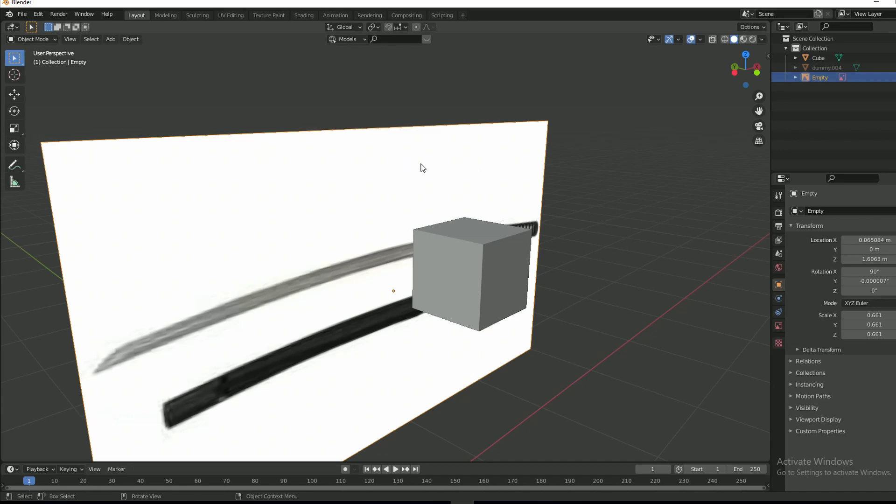
left_click(871, 28)
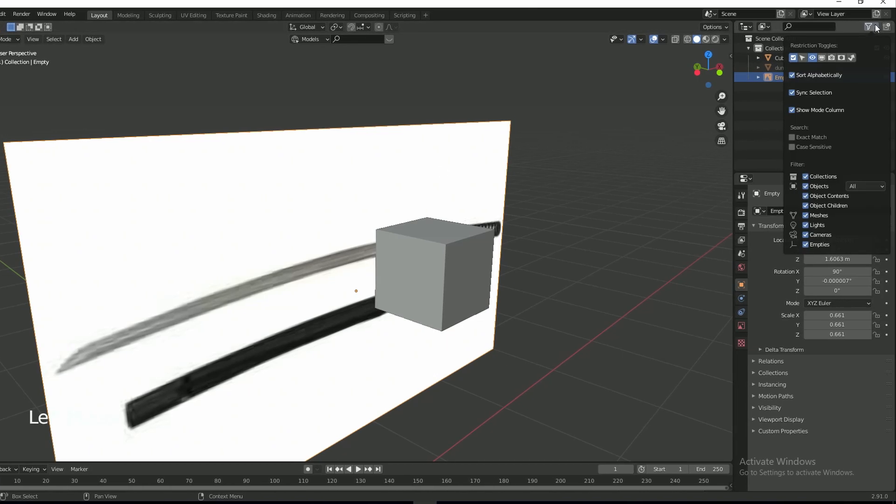
left_click(871, 27)
left_click(802, 58)
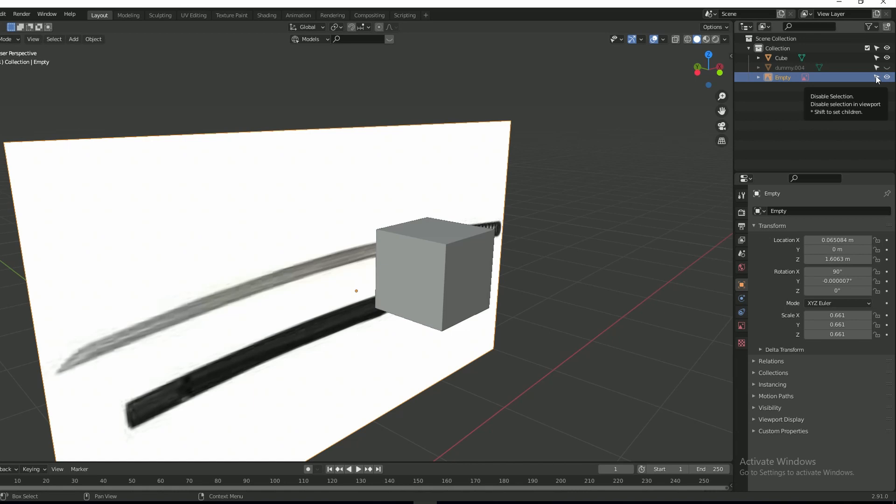
left_click(876, 78)
left_click(877, 78)
left_click(877, 78)
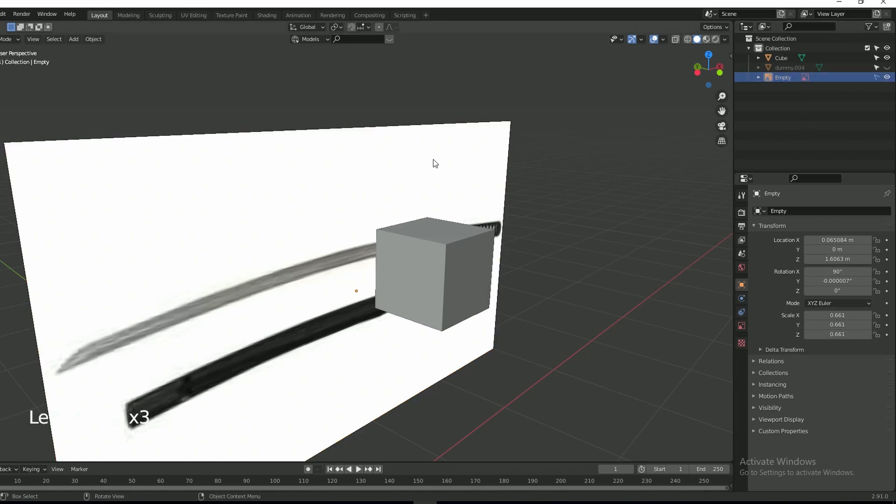
- Test whether the reference image can still be selected in the viewport
left_click(431, 159)
left_click(378, 169)
left_click(376, 172)
left_click(400, 244)
left_click(304, 170)
left_click(304, 170)
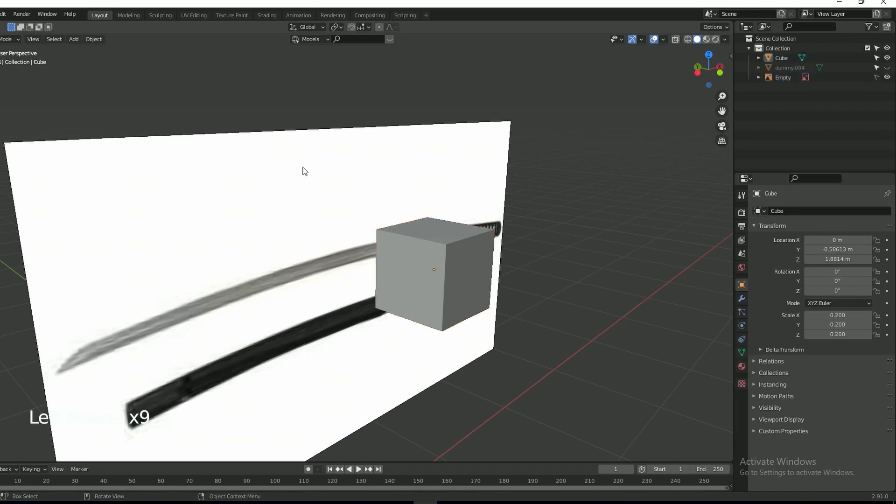
left_click(306, 171)
left_click(305, 170)
left_click(306, 171)
left_click(306, 171)
left_click(306, 171)
left_click(306, 171)
- In front view, scale the cube down to about 0.056 and lower it onto the blade, to about Z 1.82 m
left_click(425, 246)
key("KP_1")
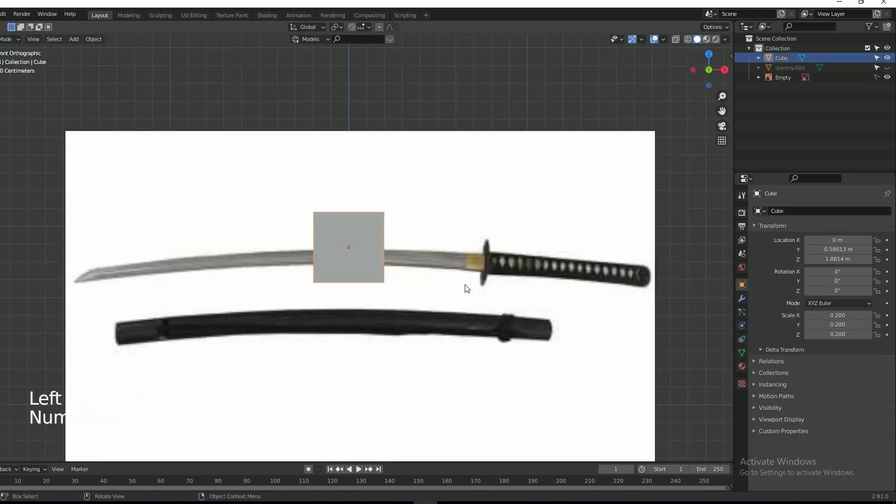
key("s")
left_click(400, 291)
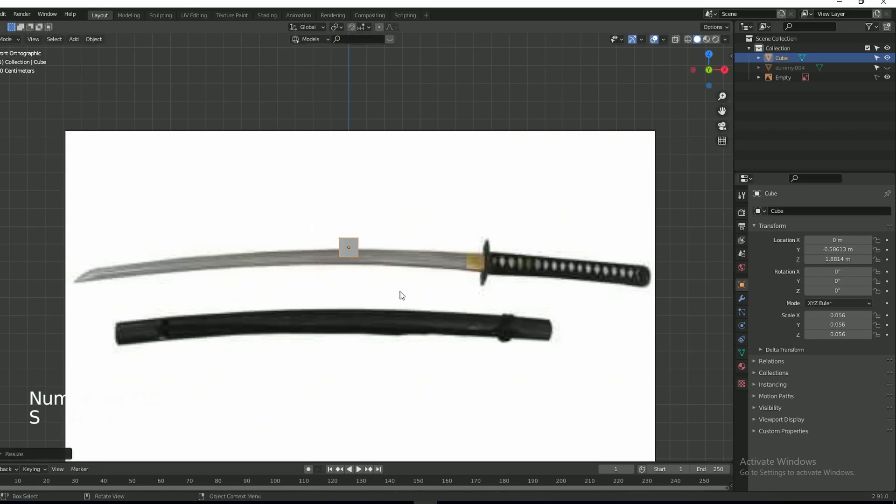
key("g")
left_click(399, 302)
key("KP_Decimal")
scroll(408, 322, "down", 11)
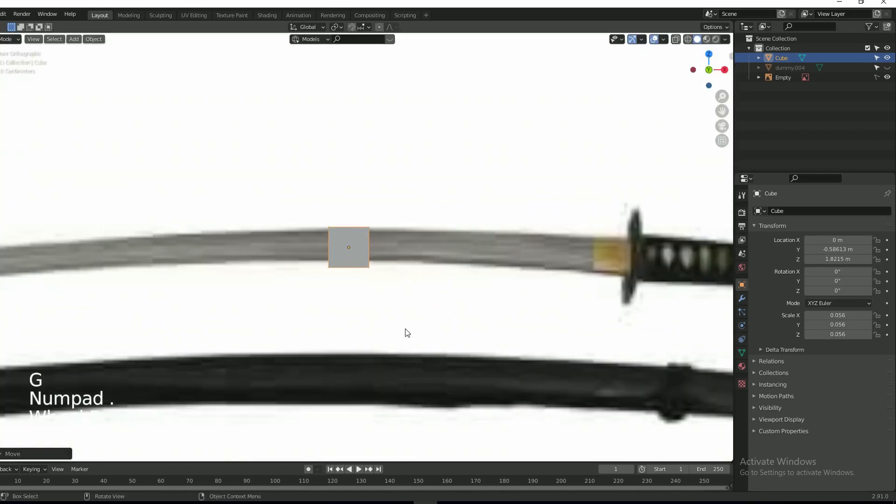
- Move the cube along X and Z onto the gold collar beside the guard, to about X 0.70 m and Z 1.80 m
key("g")
key("x")
key("z")
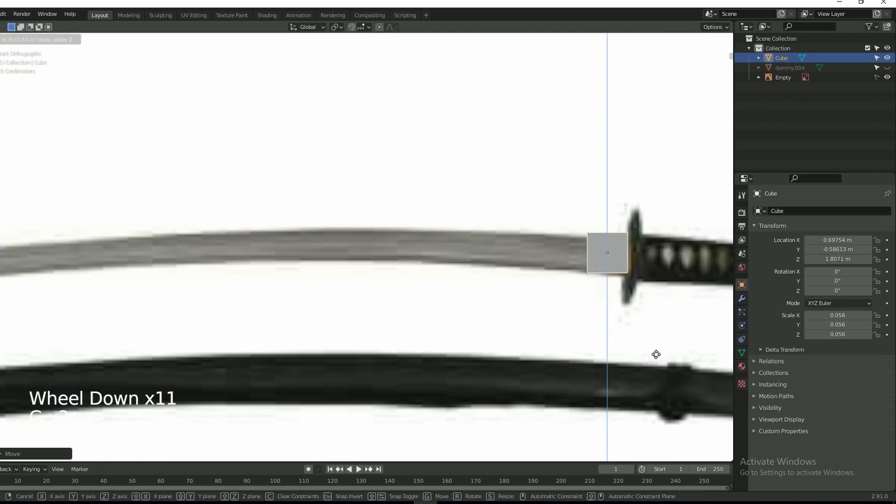
left_click(655, 356)
key("KP_Decimal")
scroll(589, 372, "down", 3)
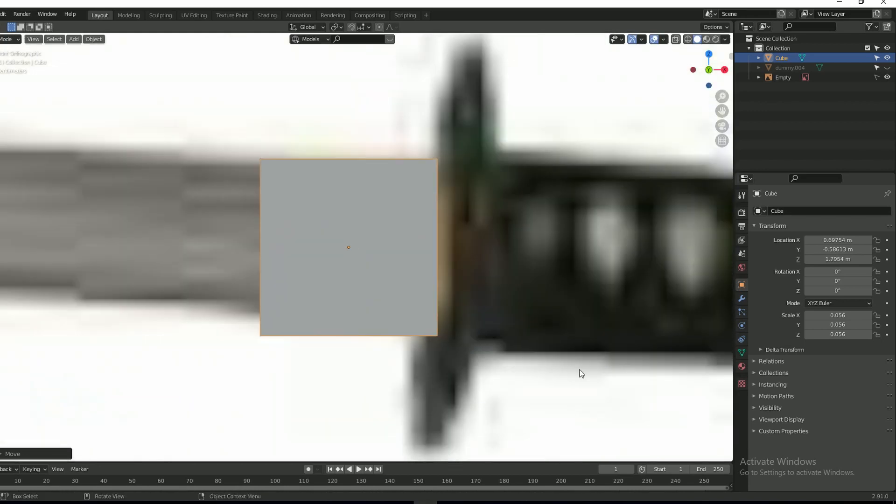
- Turn on X-ray display to see the gold collar through the cube
key("alt+z")
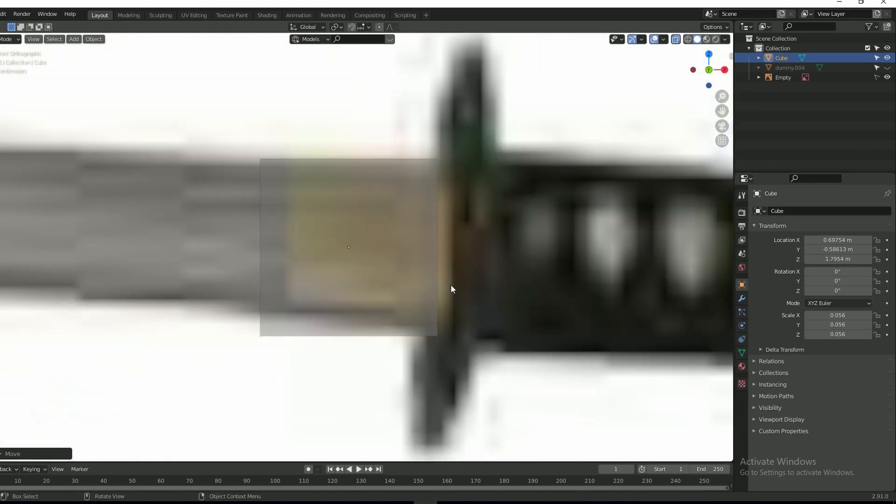
key("alt+z")
key("alt+z")
left_click(675, 40)
left_click(676, 40)
double_click(676, 40)
key("alt+z")
key("alt+z")
- Fit the cube to the collar's height by scaling it to about 0.051 and nudging it up along Z
key("s")
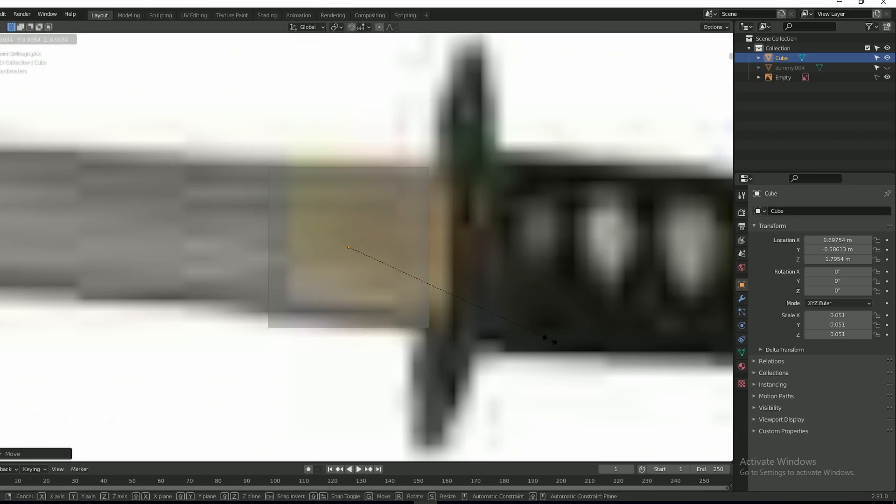
key("g")
key("z")
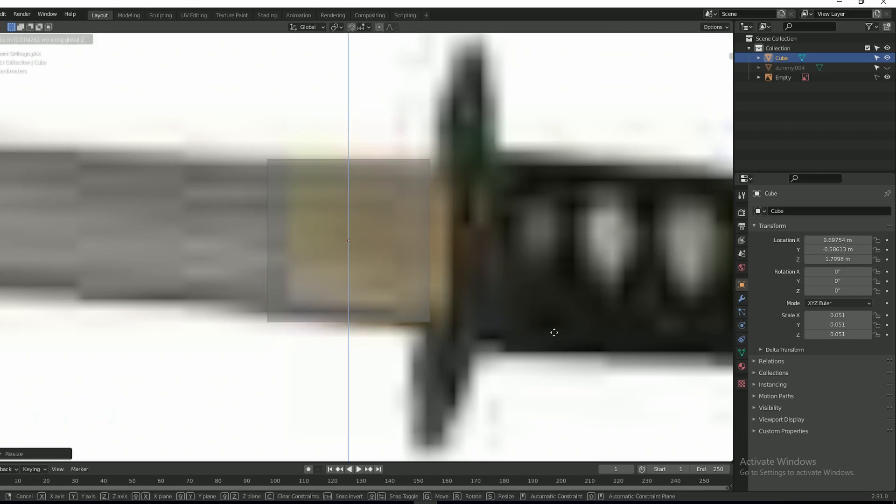
left_click(555, 337)
- Turn off X-ray display and check the cube's placement against the whole sword in front view
left_click_drag(711, 71, 750, 83)
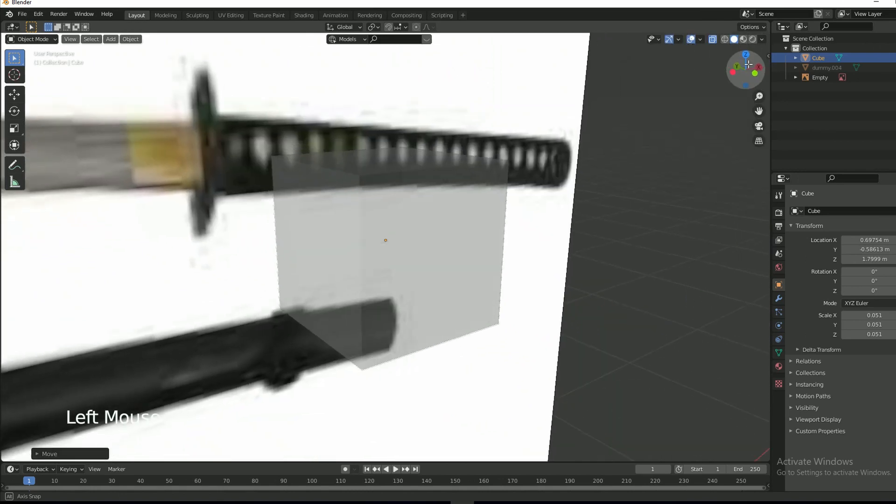
scroll(486, 275, "down", 2)
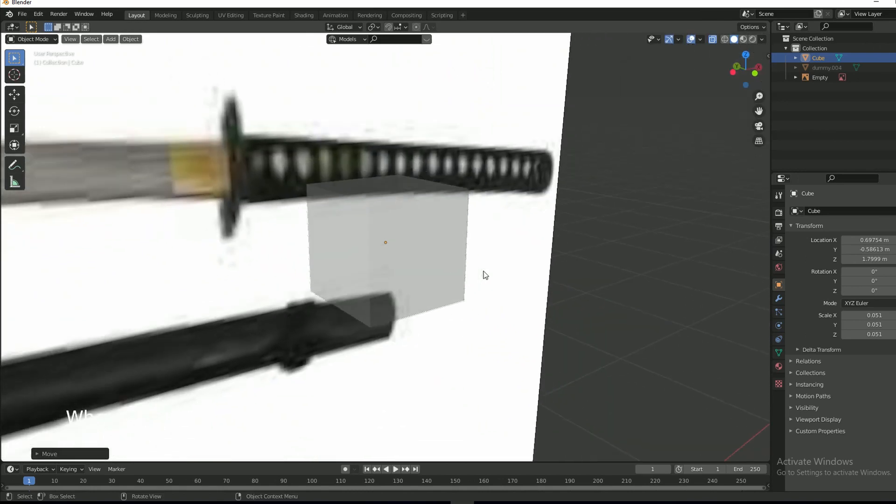
key("alt+z")
key("KP_1")
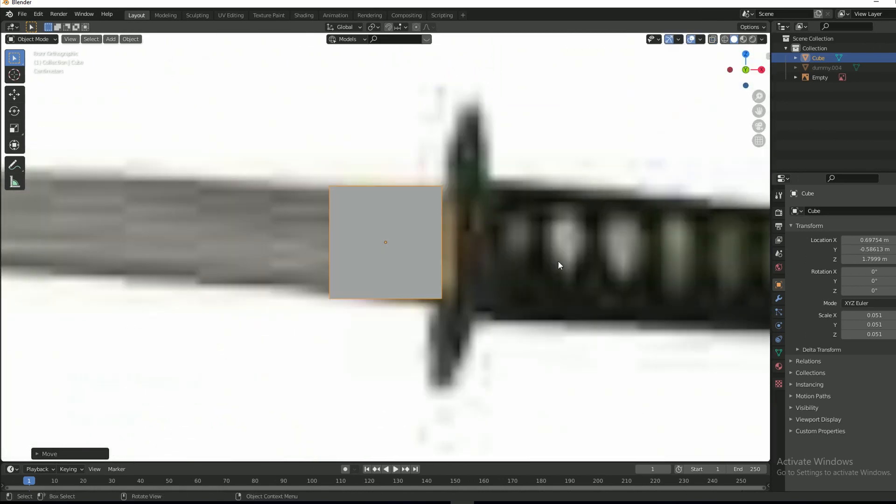
scroll(411, 324, "down", 11)
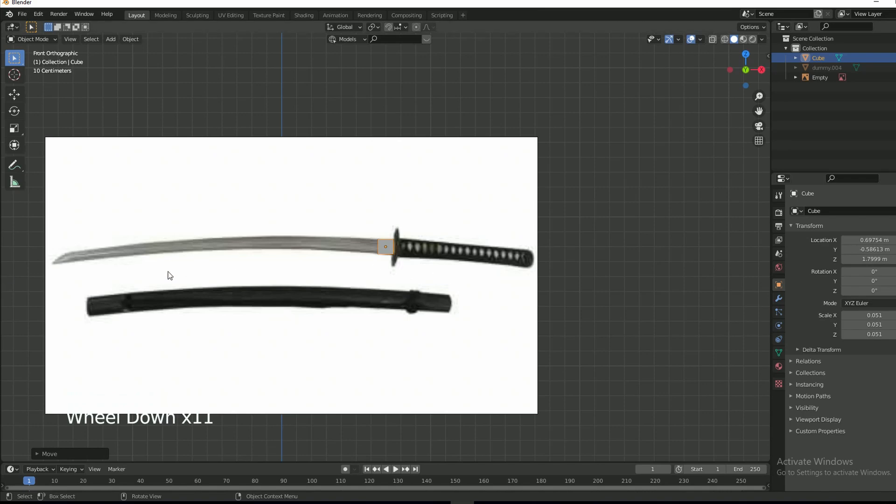
scroll(470, 258, "up", 9)
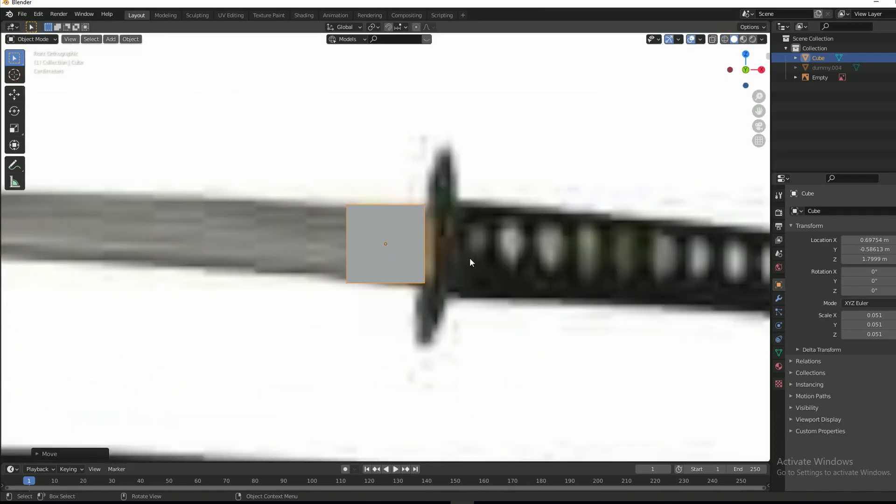
- Cut a vertical edge loop through the cube in Edit Mode, dividing it midway along Y
left_click_drag(721, 65, 458, 256)
key("Tab")
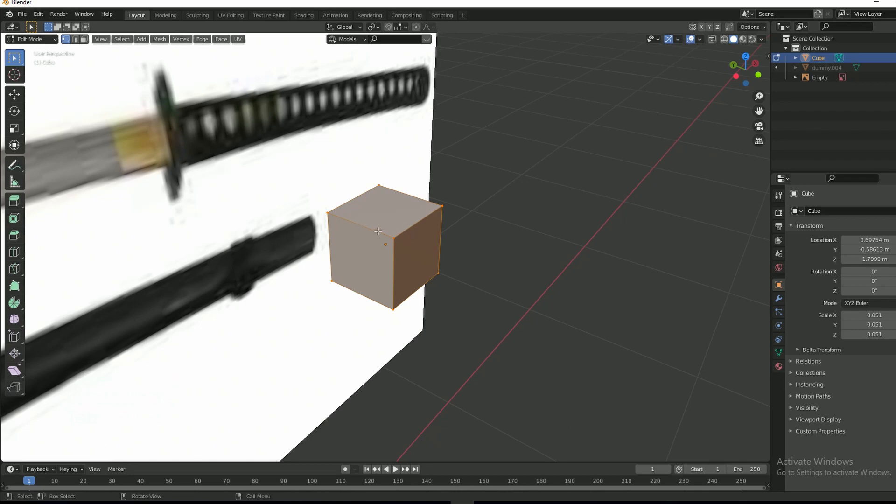
scroll(327, 259, "up", 1)
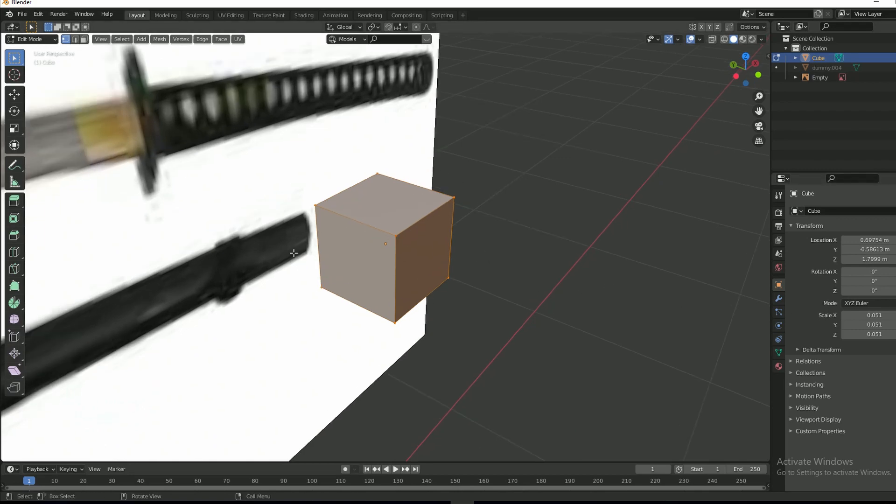
key("ctrl+r")
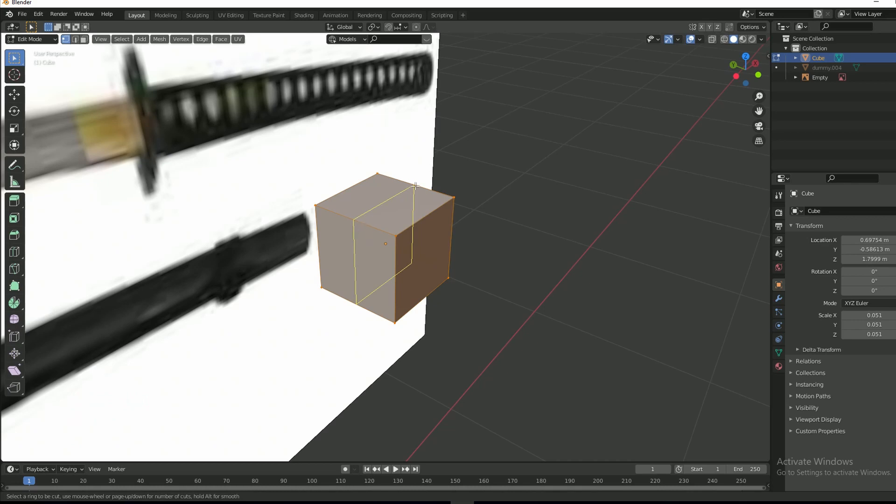
left_click(361, 220)
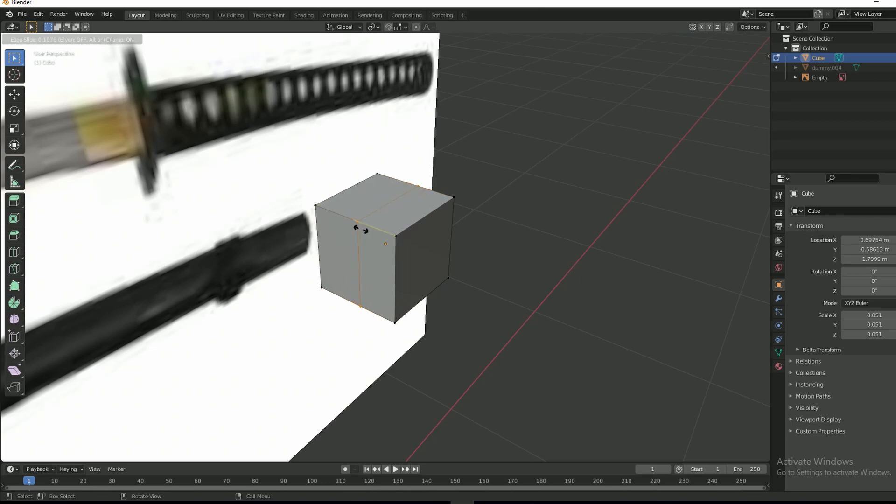
left_click(353, 232)
- Delete the outer vertices of the cube half nearest the reference image and return to Object Mode
left_click_drag(736, 76, 768, 70)
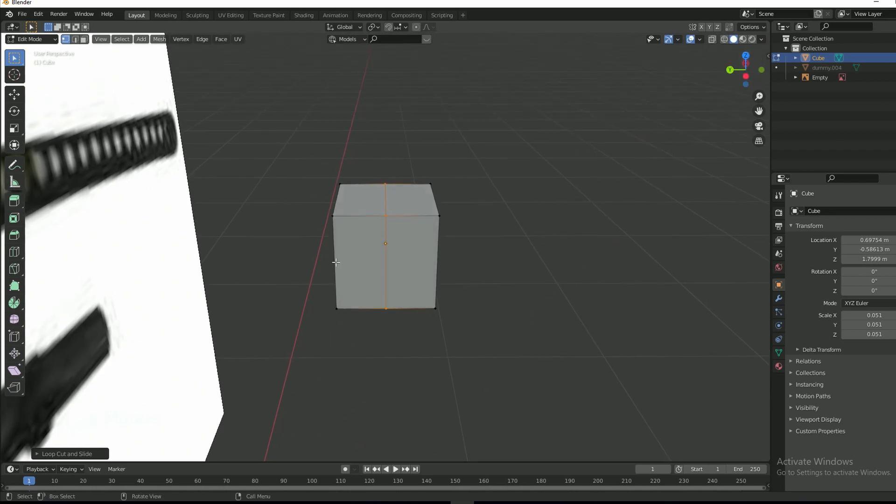
key("alt+z")
key("1")
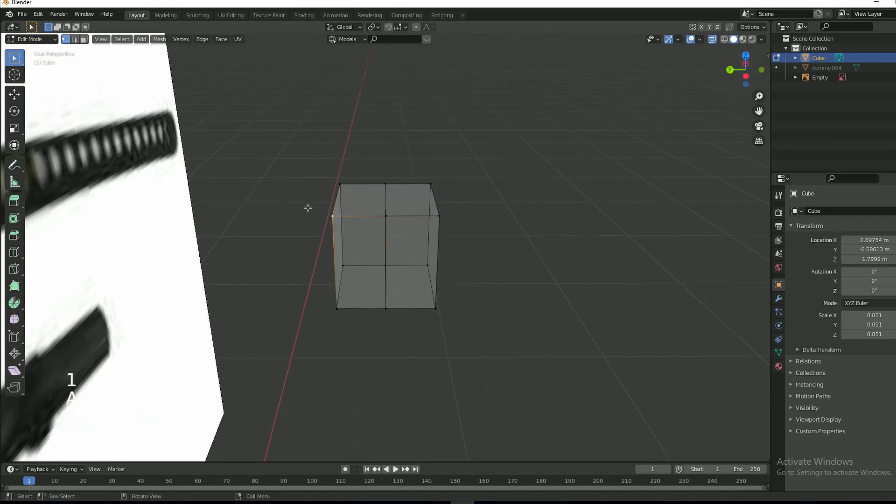
left_click_drag(304, 160, 361, 383)
key("x")
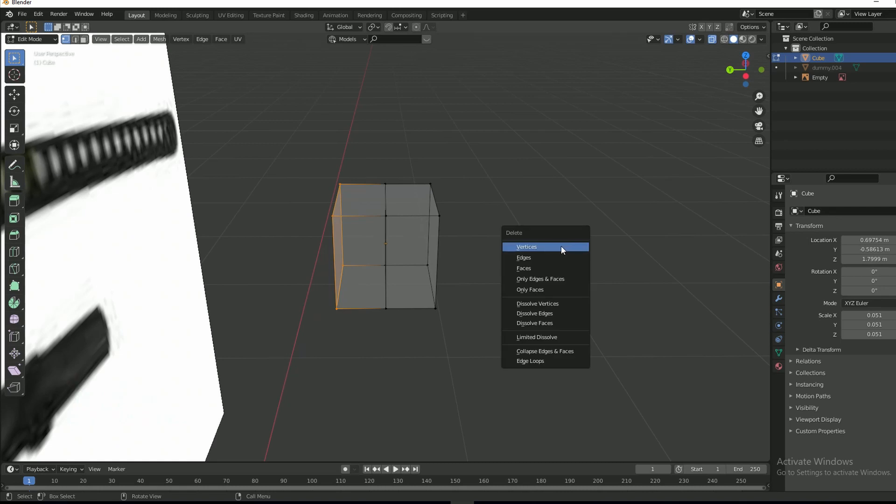
left_click(561, 246)
key("alt+z")
key("Tab")
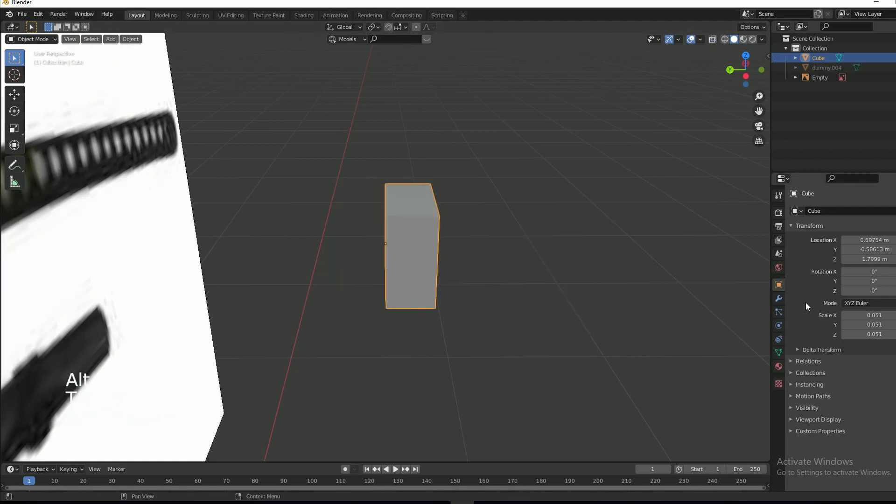
- Add a Mirror modifier to the halved cube
left_click(778, 298)
left_click(817, 211)
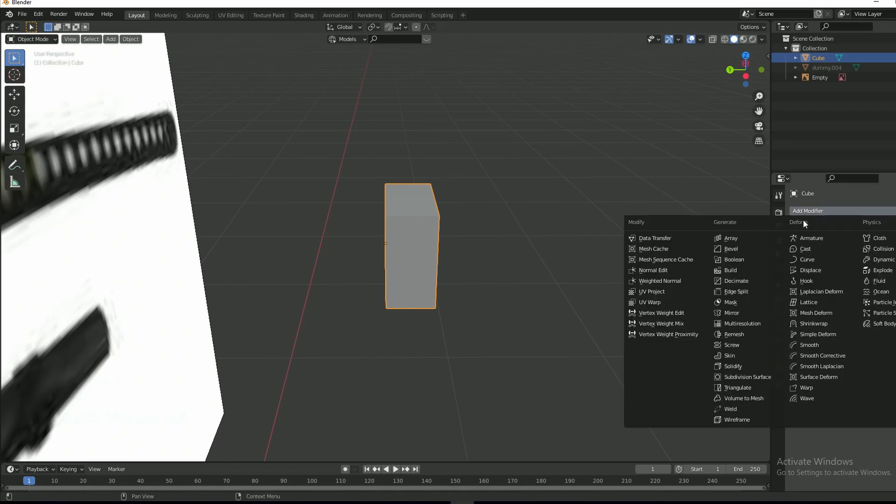
left_click(735, 313)
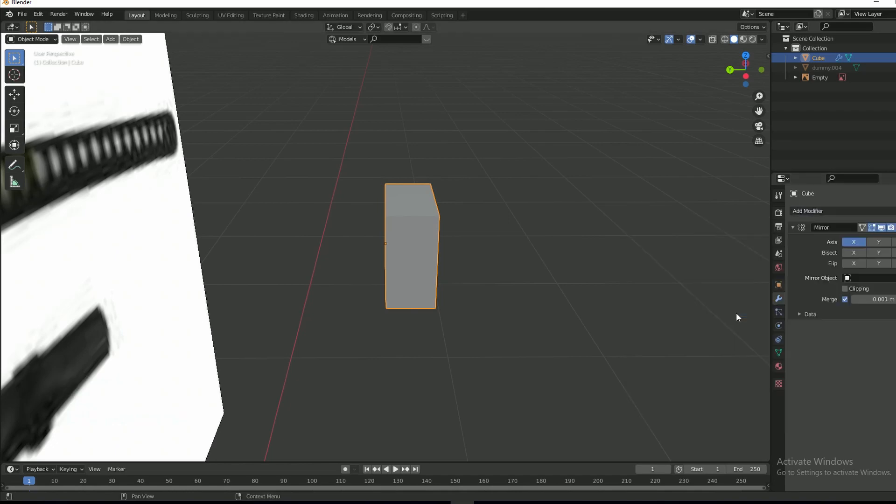
- Set the Mirror modifier to mirror the cube half along Y only, with the X axis turned off
scroll(461, 299, "down", 10)
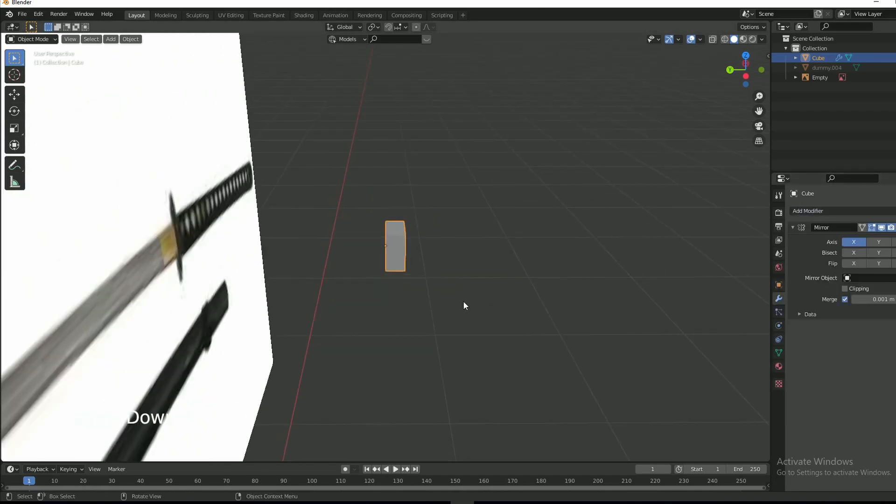
scroll(461, 299, "up", 1)
scroll(460, 301, "down", 4)
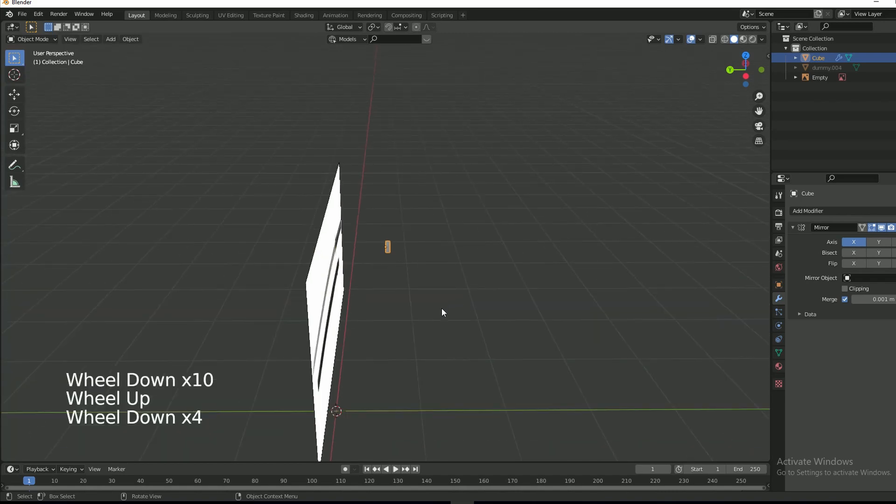
scroll(420, 327, "up", 1)
scroll(418, 322, "down", 1)
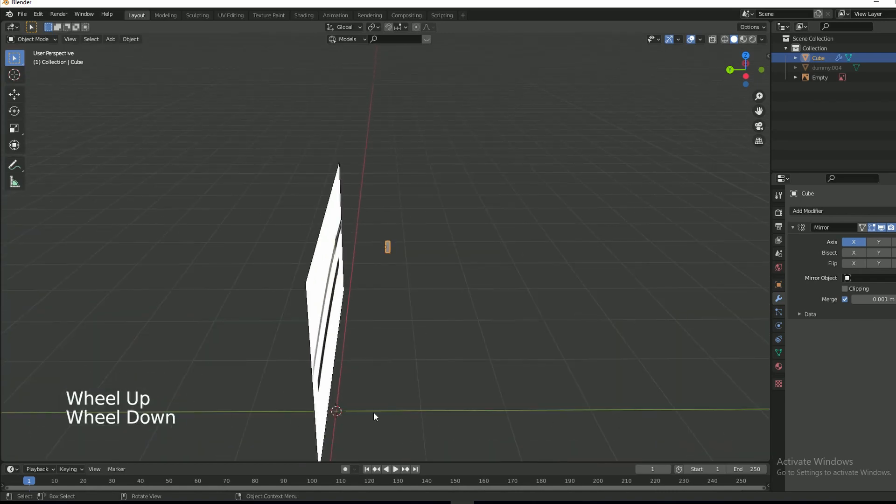
scroll(471, 294, "up", 8)
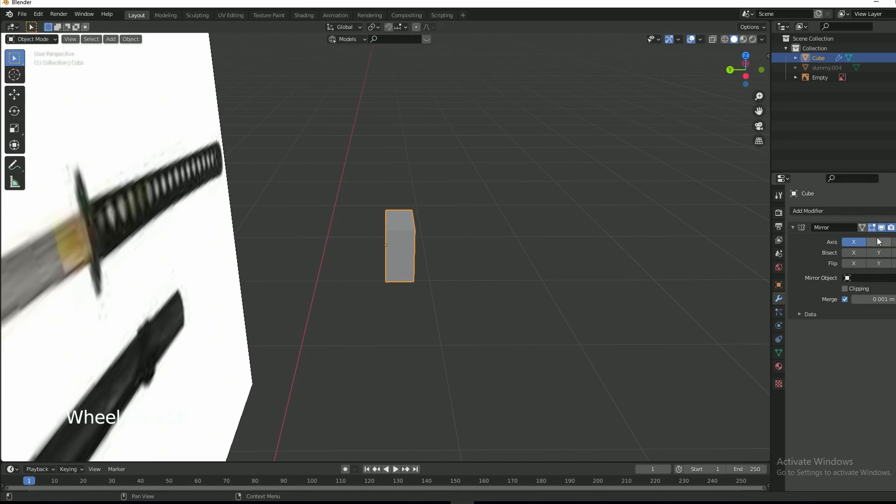
left_click(879, 241)
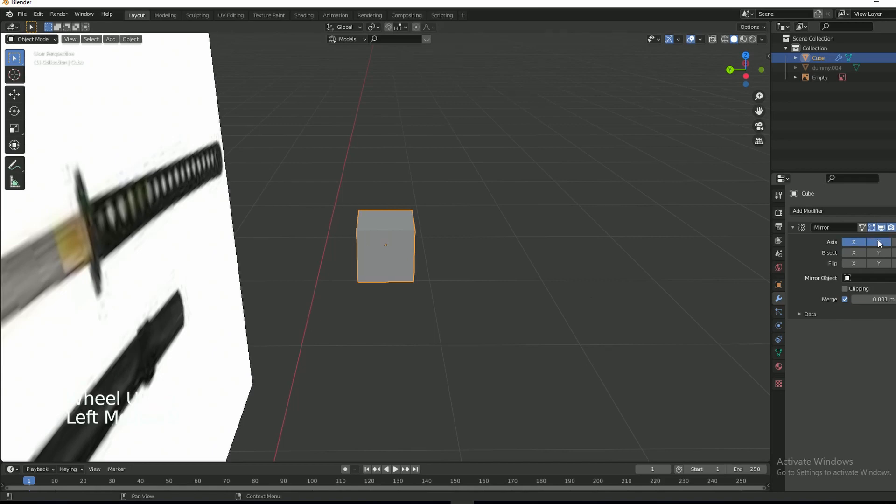
left_click(855, 243)
scroll(508, 222, "up", 3)
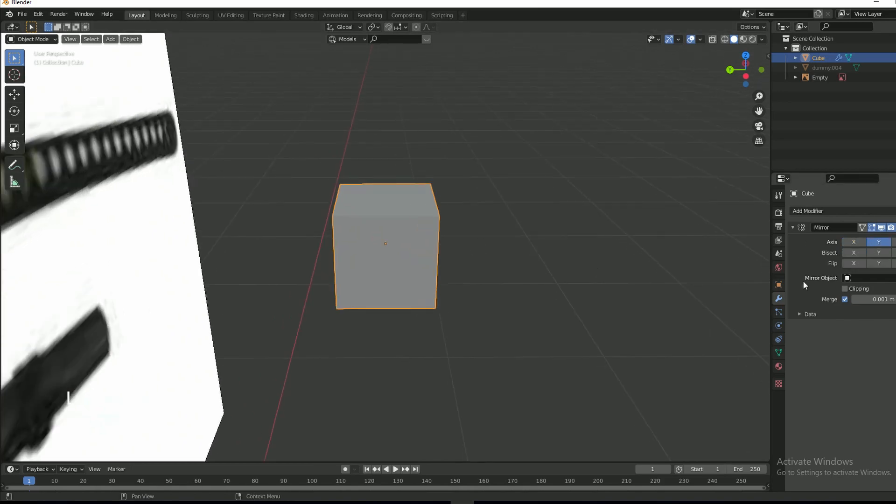
- Try moving the cube half along Y in Edit Mode with the mirror's clipping off
left_click(846, 289)
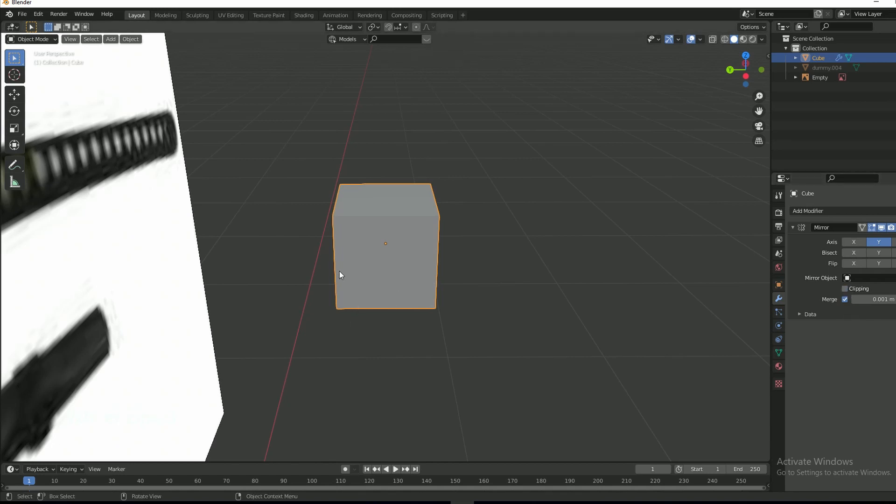
key("Tab")
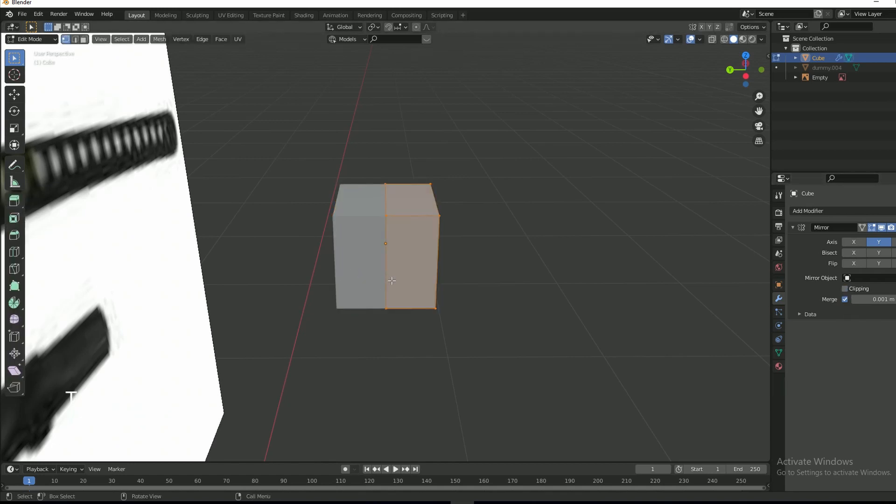
key("g")
key("y")
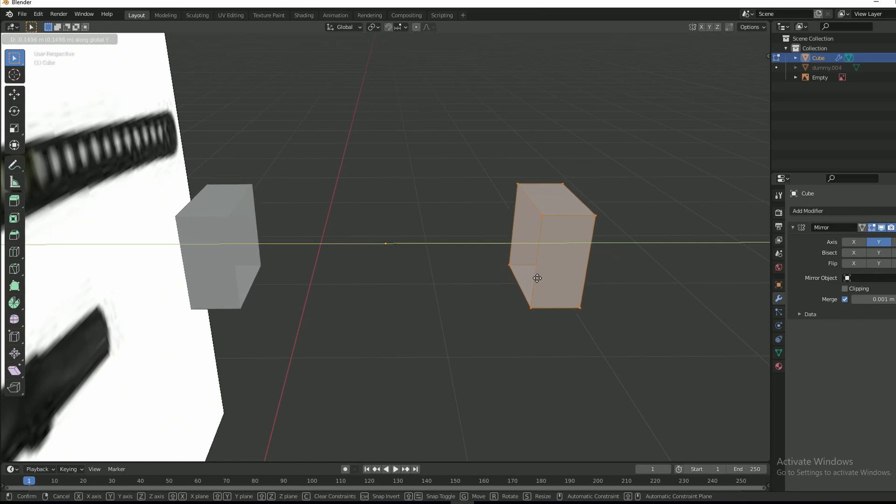
key("Escape")
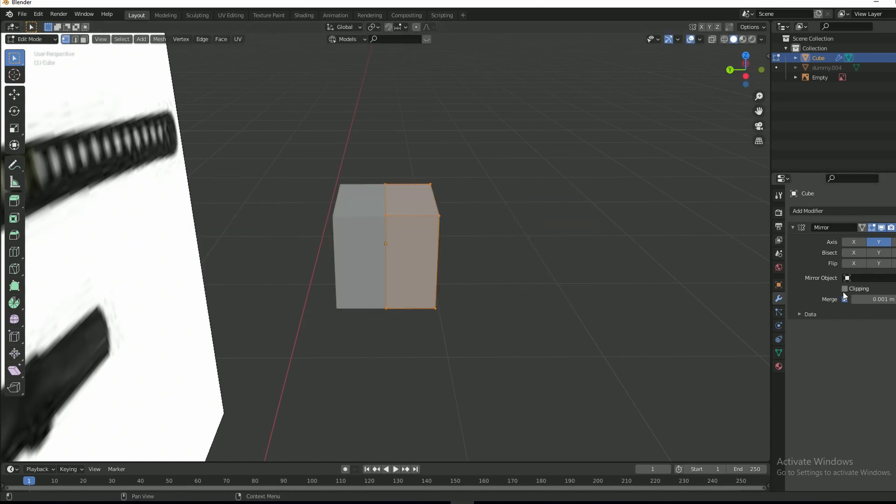
- Turn on Clipping for the Mirror modifier and test it by moving the cube half along Y
key("g")
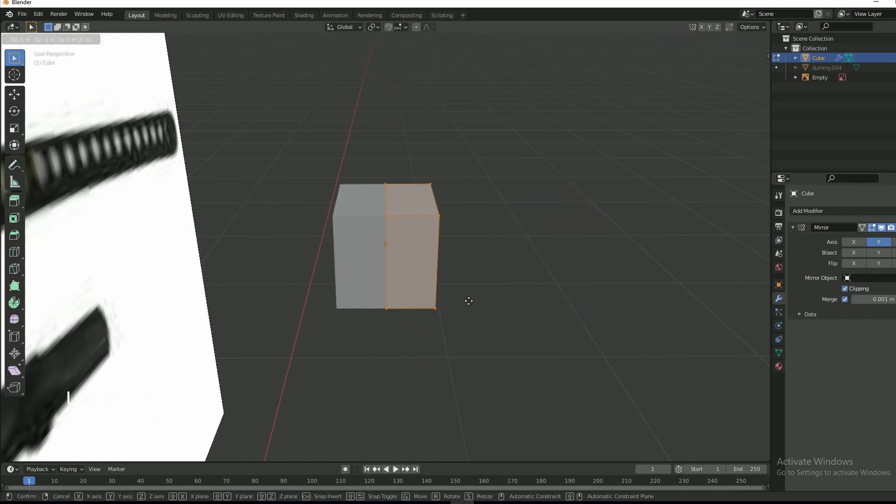
key("y")
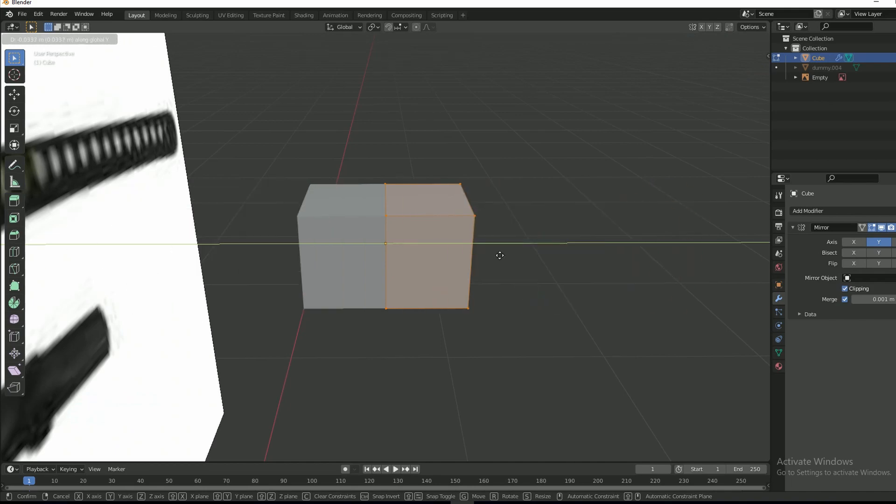
key("Escape")
left_click(573, 268)
key("Tab")
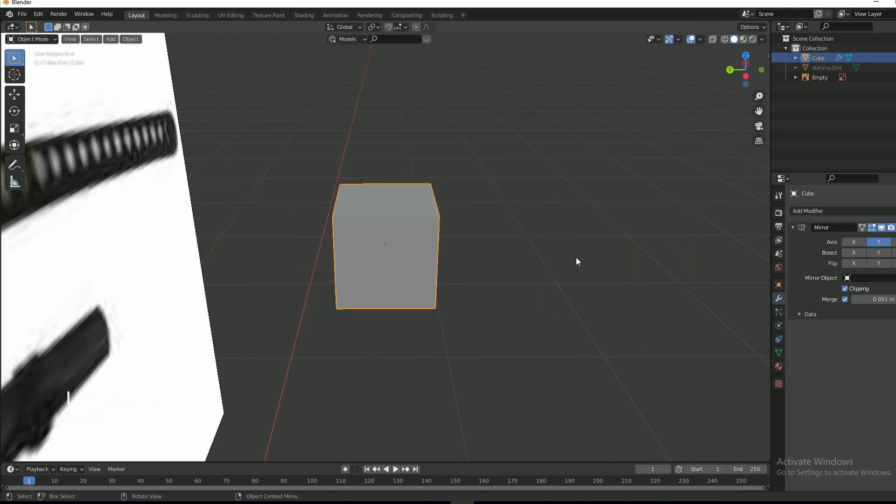
- Frame the cube in front view with X-ray display on and enter Edit Mode
key("KP_1")
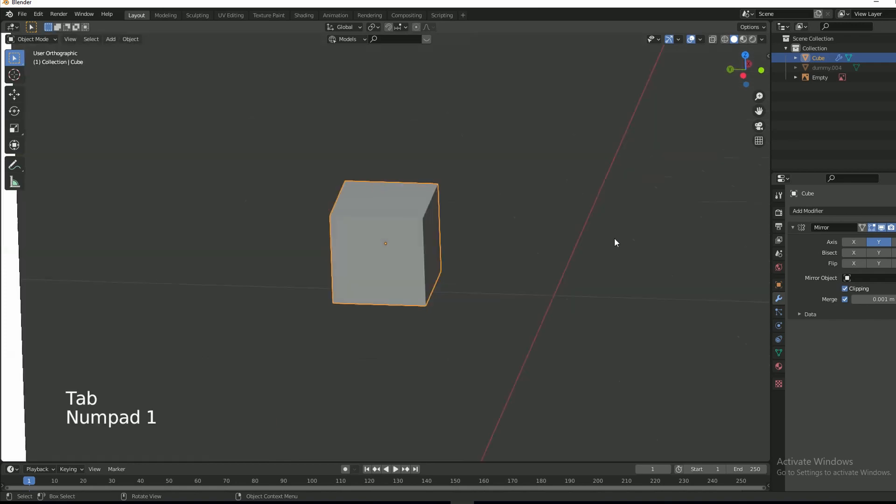
scroll(160, 241, "down", 10)
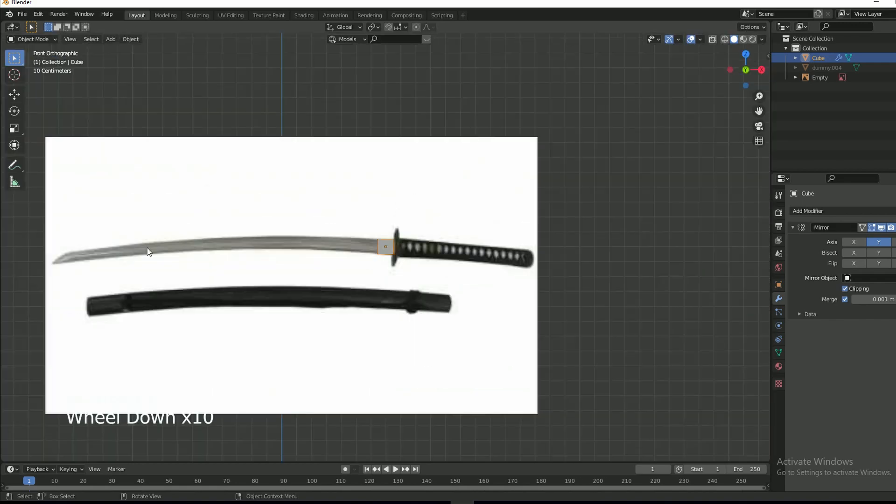
key("KP_Decimal")
scroll(434, 286, "down", 9)
scroll(439, 290, "up", 4)
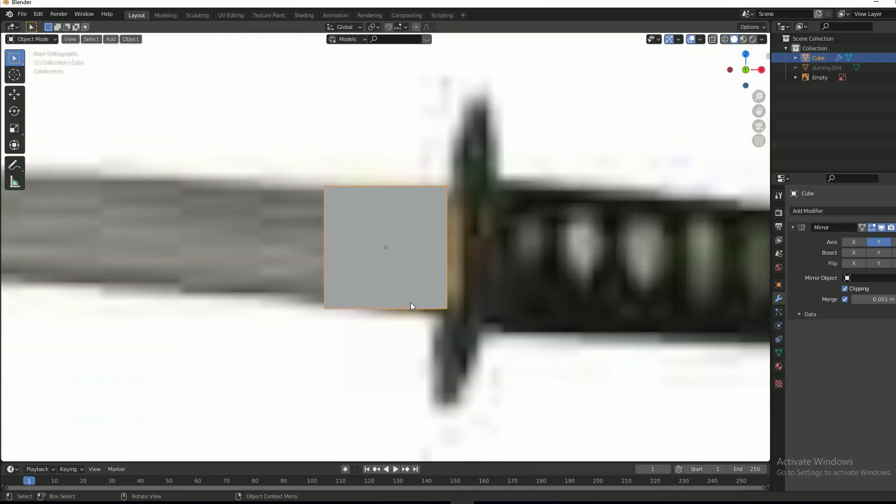
key("alt+z")
scroll(397, 284, "up", 2)
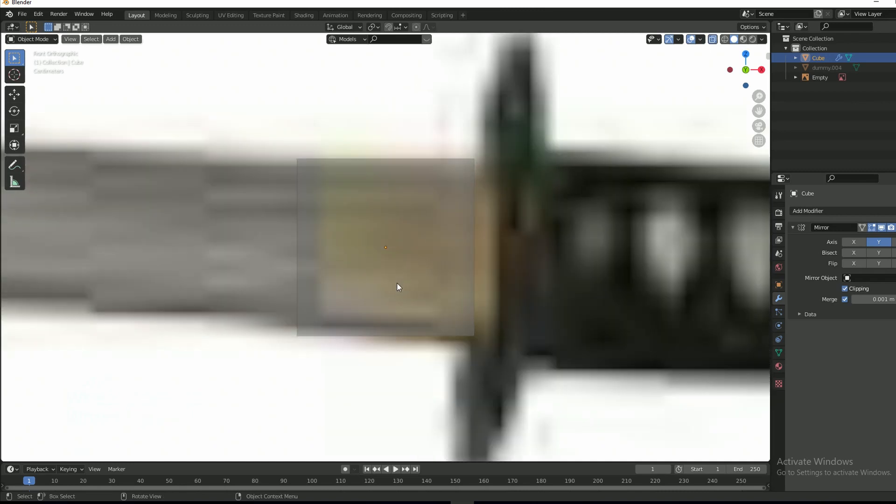
key("Tab")
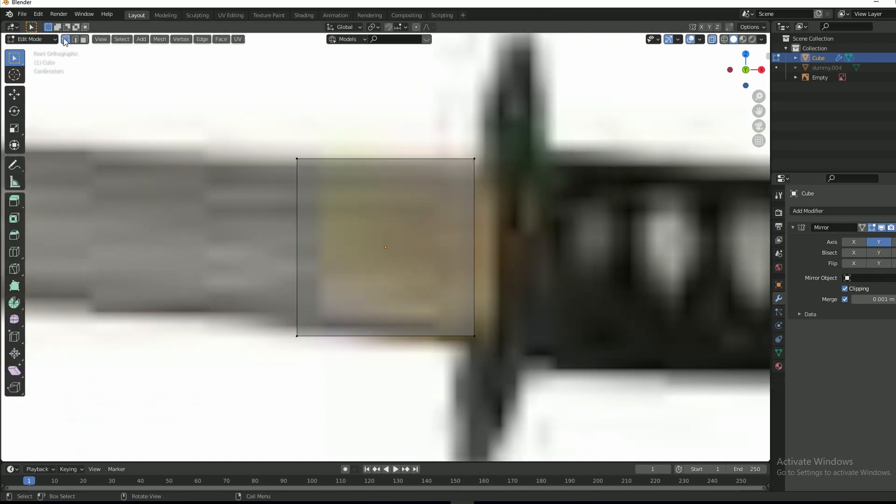
- Extrude the cube's blade-side vertices along X over the reference blade
left_click_drag(244, 126, 321, 377)
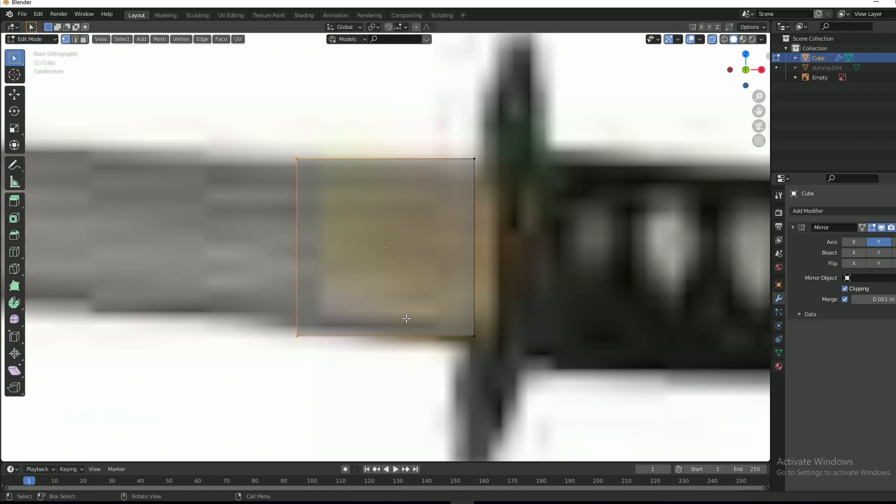
scroll(406, 318, "down", 4)
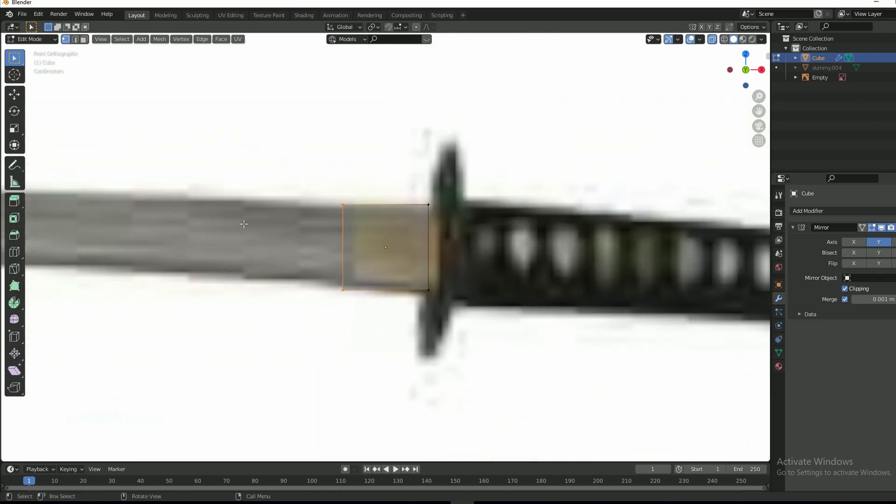
scroll(252, 241, "down", 5)
scroll(223, 251, "up", 5)
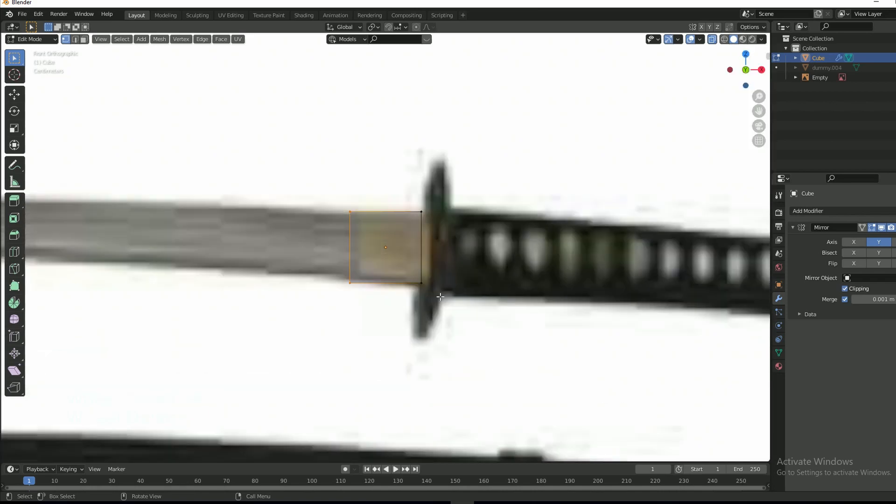
key("e")
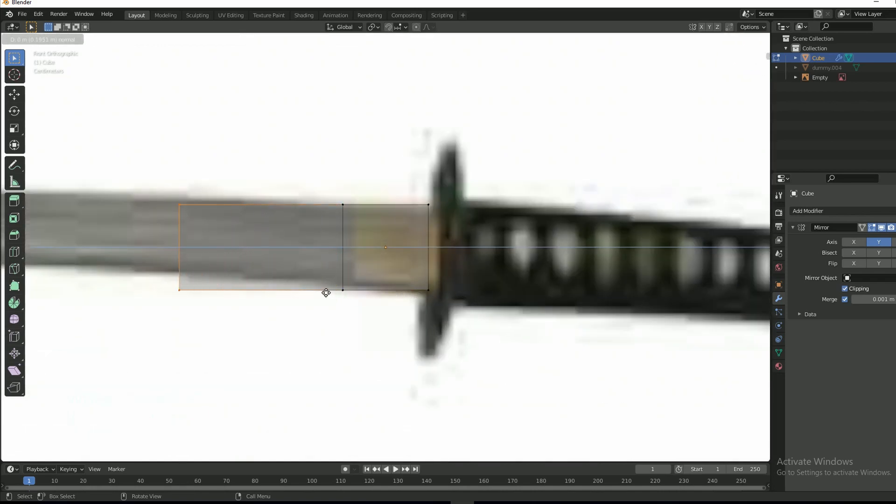
left_click(268, 290)
- Raise the extruded end along Z and scale it down to match the blade's height in the reference
scroll(270, 290, "up", 7)
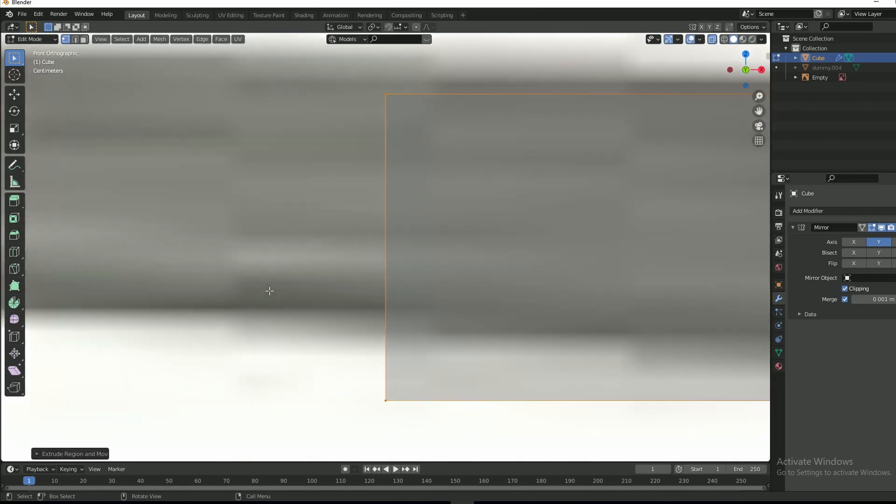
key("KP_Decimal")
key("KP_1")
scroll(327, 291, "down", 10)
scroll(388, 308, "down", 3)
scroll(414, 320, "up", 3)
scroll(417, 327, "up", 4)
key("g")
key("z")
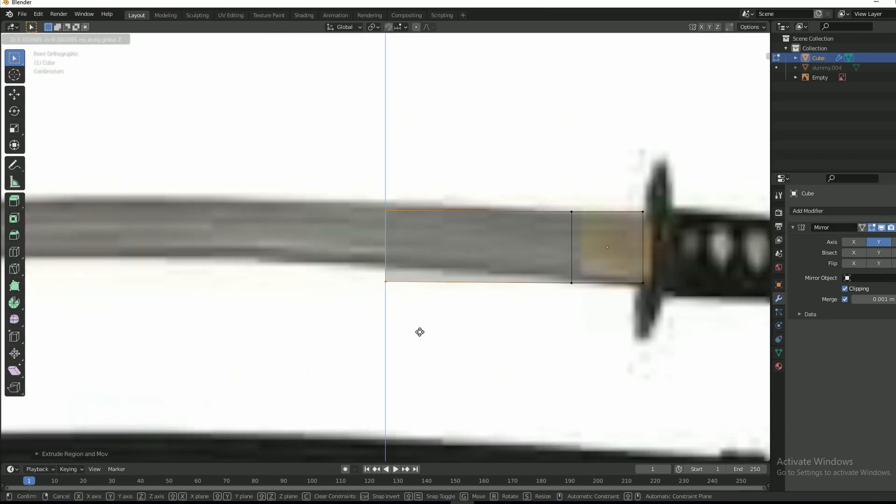
left_click(421, 320)
key("s")
left_click(428, 335)
key("g")
key("z")
left_click(428, 333)
- Shift the edge loop near the collar along X toward the blade tip and fit the guard-side end to the reference
left_click_drag(526, 200, 593, 346)
key("g")
key("x")
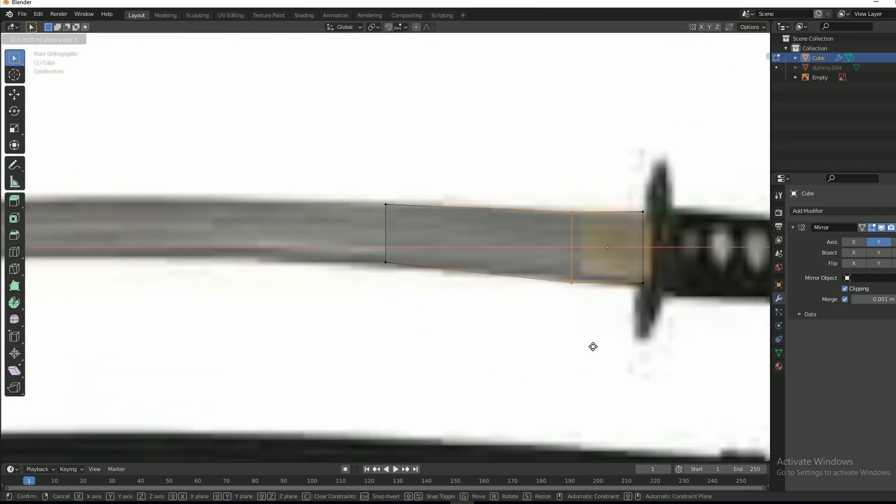
left_click(570, 344)
left_click_drag(636, 184, 686, 366)
- Cut a centred edge loop across the extruded blade segment and move it along Z to follow the blade's curve
key("ctrl+r")
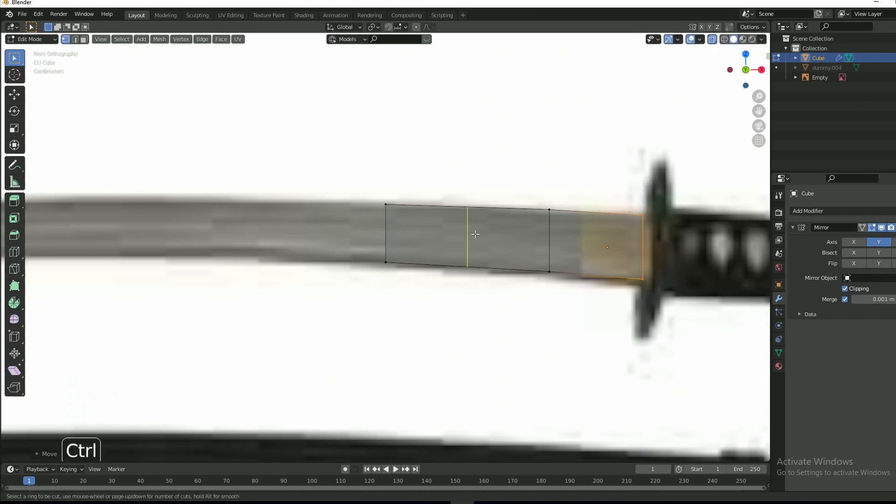
left_click(467, 232)
right_click(467, 232)
key("g")
key("z")
left_click(485, 321)
- Adjust the two tip-side edge loops and the loop beside the collar along Z to match the blade outline
left_click_drag(360, 176, 508, 336)
key("g")
key("z")
left_click(508, 336)
left_click_drag(520, 184, 568, 307)
key("g")
key("z")
left_click(567, 302)
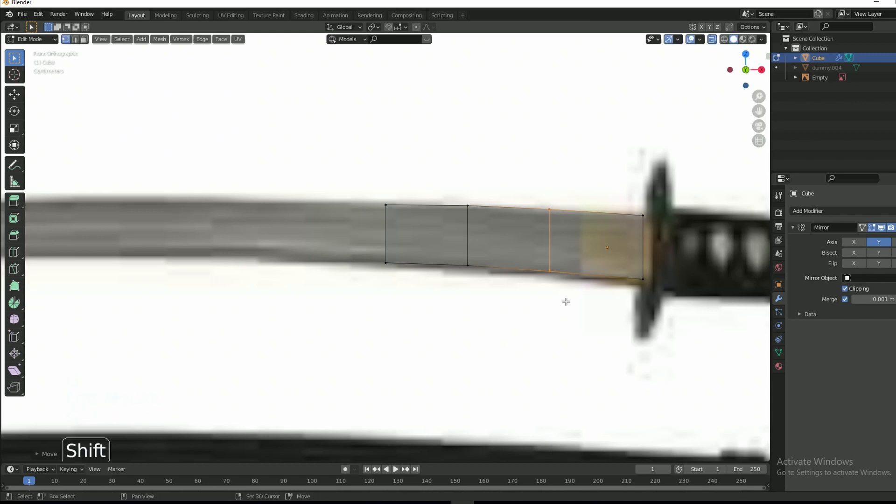
- Extrude the blade's end vertices further along the reference toward the tip
scroll(551, 289, "down", 1)
left_click_drag(361, 185, 401, 346)
key("e")
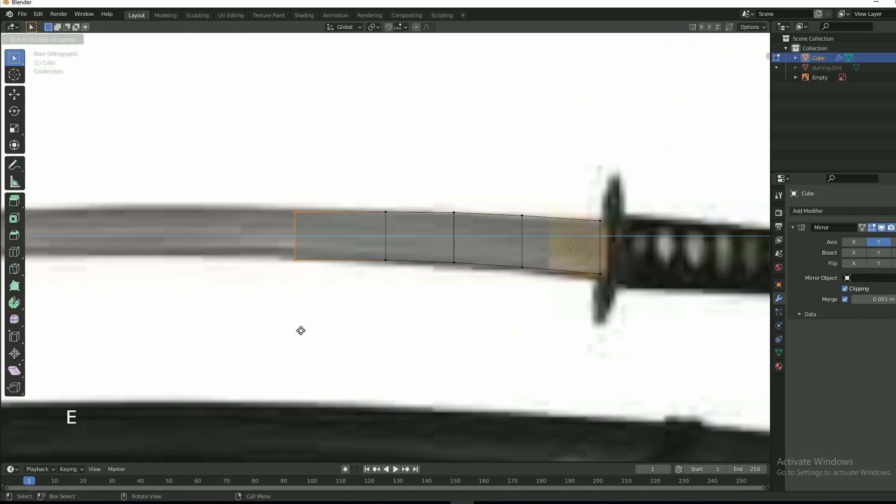
left_click(290, 331)
- Move the new blade end along Z and scale it down to fit the reference outline
key("g")
key("z")
key("s")
left_click(314, 340)
key("g")
middle_click(314, 343)
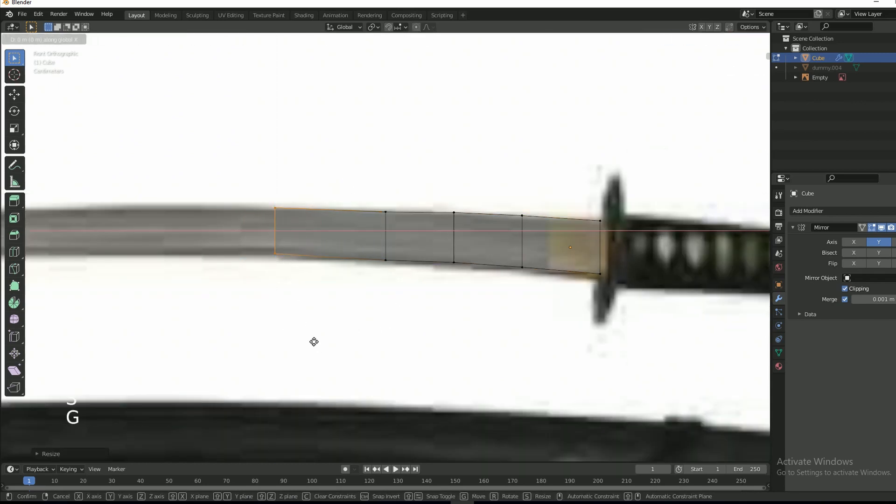
right_click(312, 344)
key("g")
middle_click(322, 325)
left_click(322, 337)
- Move the lower vertices of the second-to-last loop along Z onto the blade's cutting-edge outline
key("KP_Decimal")
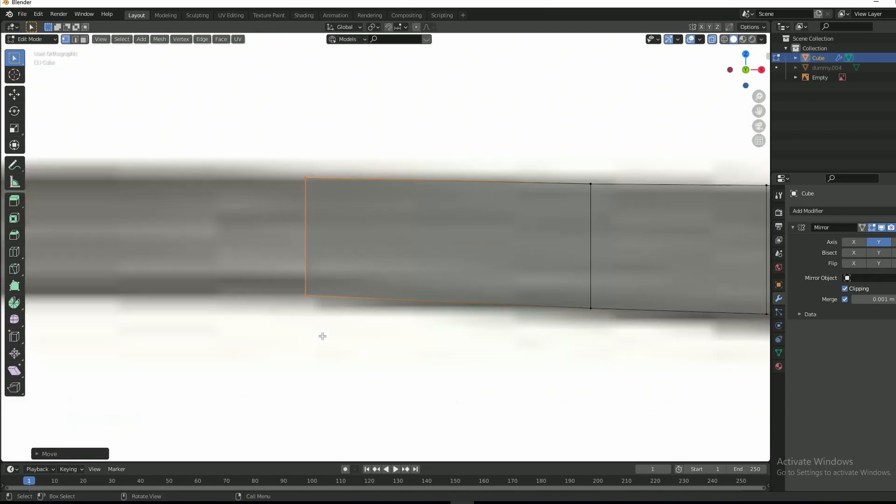
scroll(326, 337, "down", 6)
left_click_drag(578, 302, 662, 336)
key("g")
key("z")
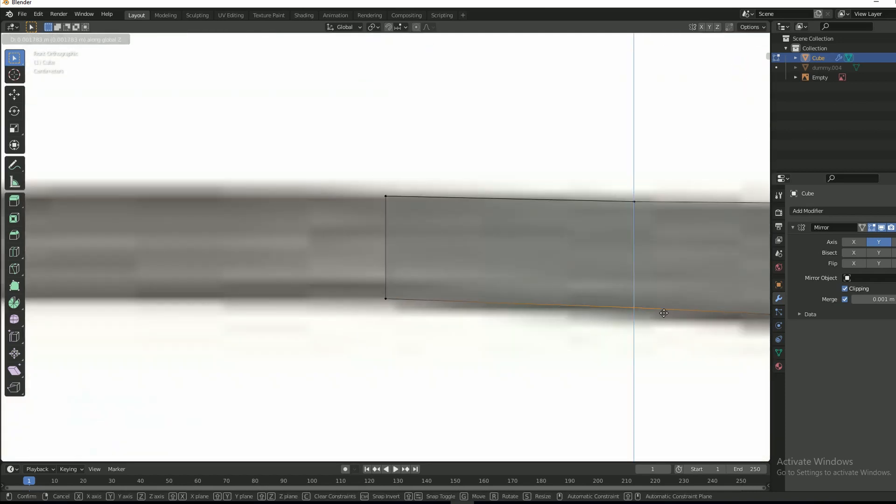
left_click(663, 312)
- Extrude the blade's end vertices once more to about the middle of the reference blade
left_click_drag(316, 174, 435, 336)
scroll(416, 336, "down", 4)
key("e")
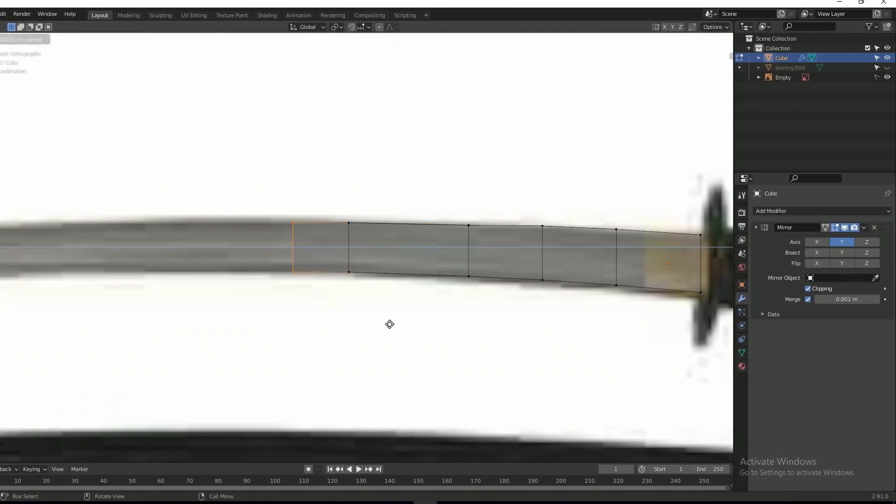
left_click(294, 323)
scroll(304, 318, "down", 5)
key("KP_Decimal")
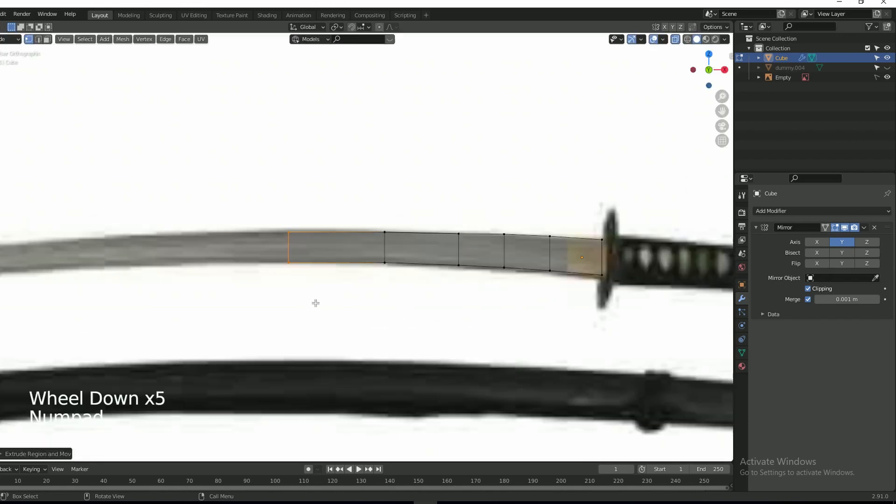
- Examine the blade's existing edge loops from the collar to the extruded end against the reference outline
left_click_drag(305, 199, 405, 292)
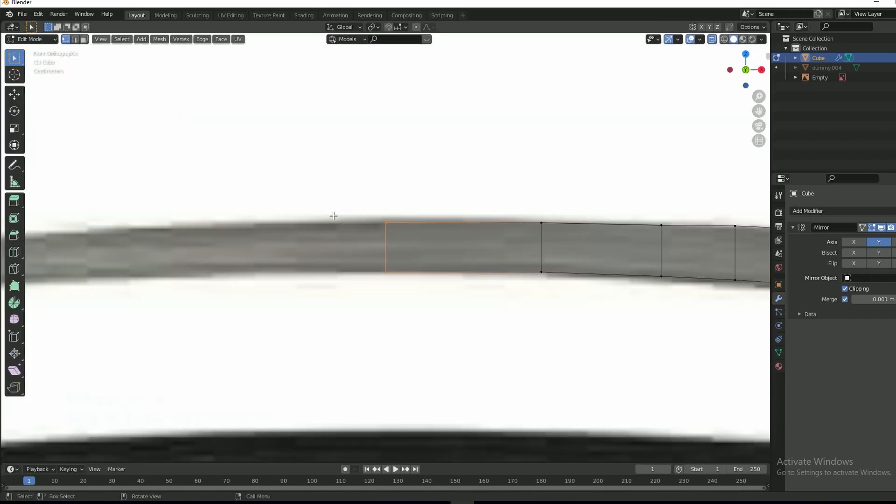
left_click(541, 223)
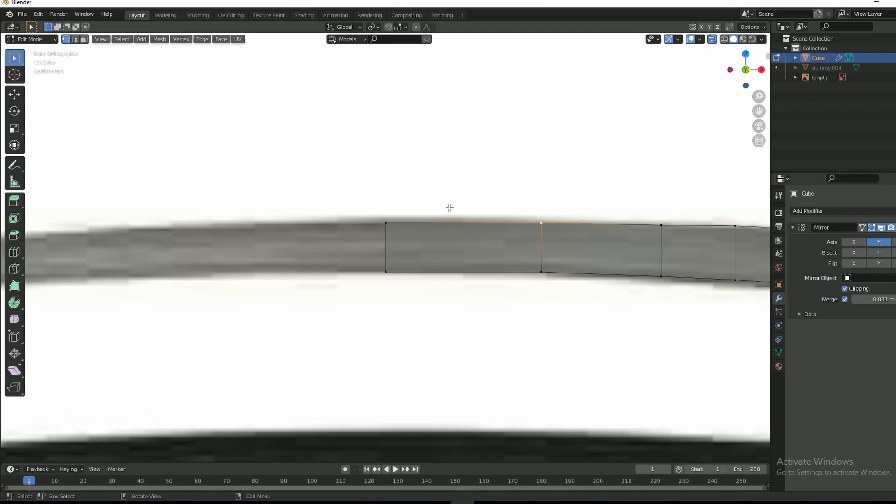
key("KP_Decimal")
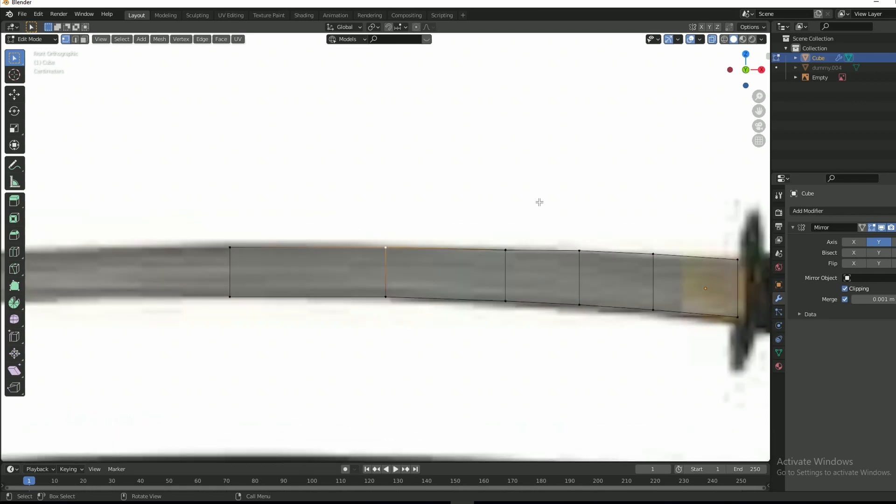
left_click_drag(200, 221, 270, 331)
key("KP_Decimal")
scroll(328, 291, "down", 1)
scroll(328, 291, "down", 10)
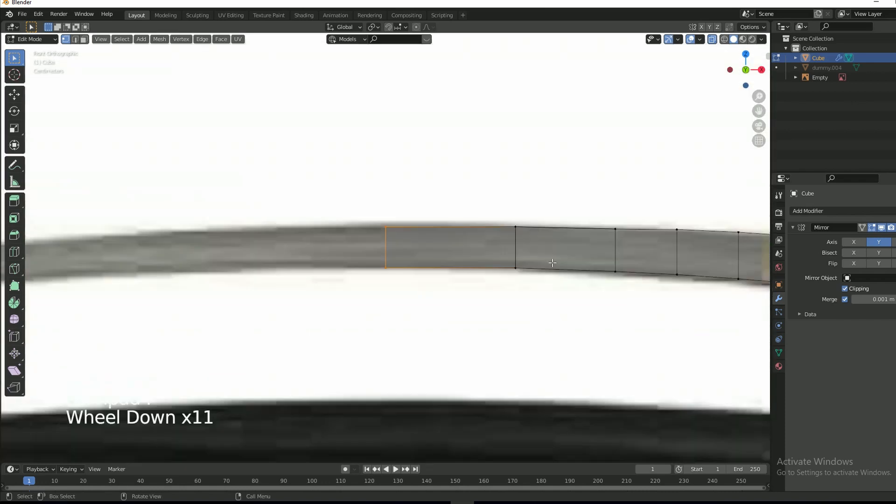
left_click(688, 293)
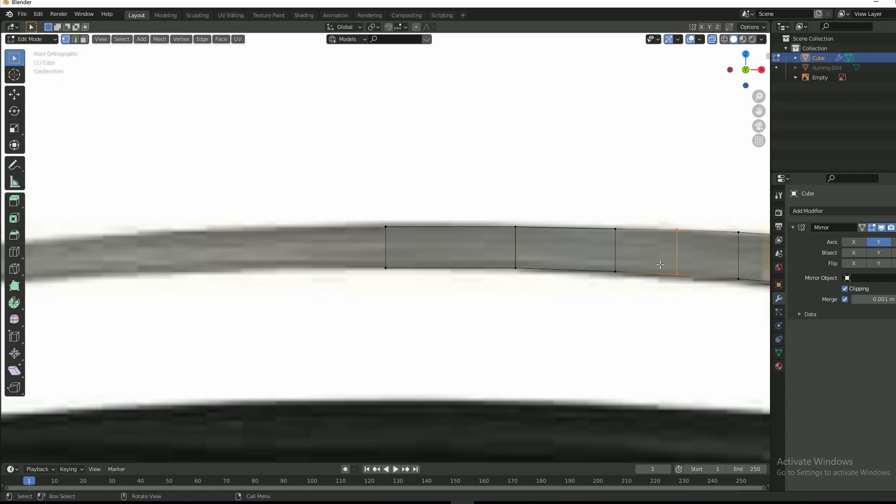
key("KP_Decimal")
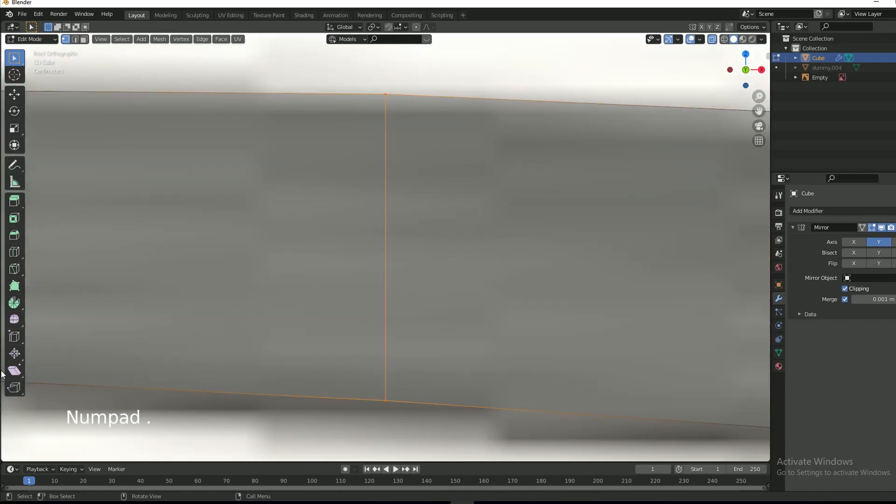
scroll(347, 282, "down", 11)
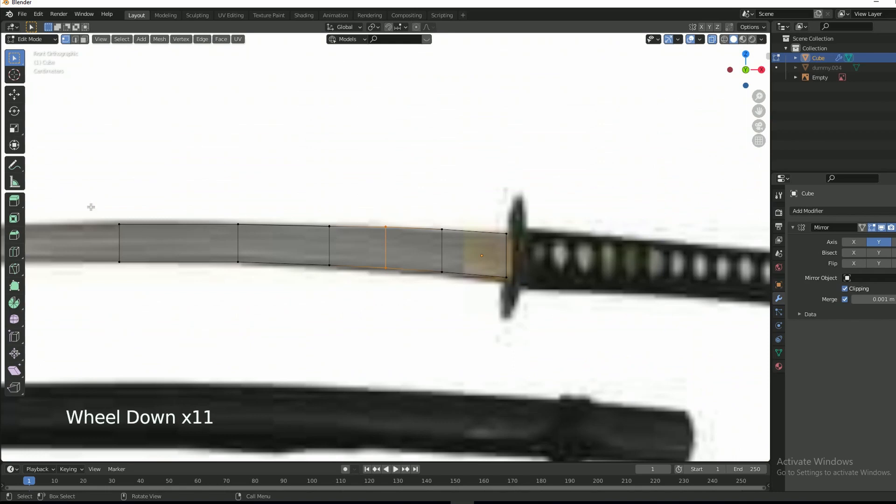
- Extrude the blade's end vertices past the middle of the reference, move them along Z and scale them down to fit
left_click(119, 243)
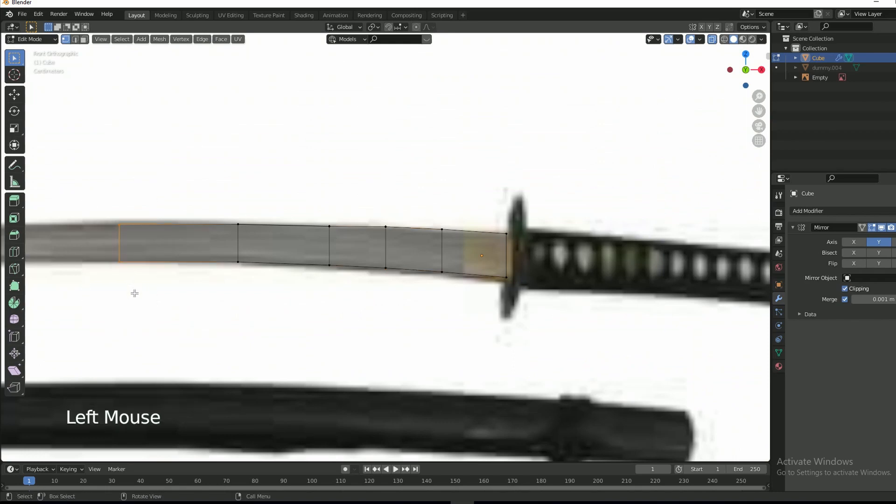
key("KP_Decimal")
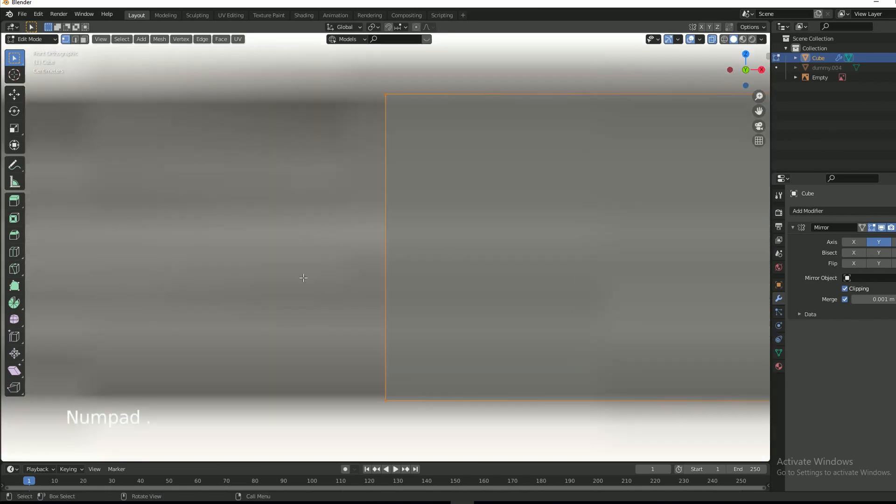
scroll(322, 303, "down", 12)
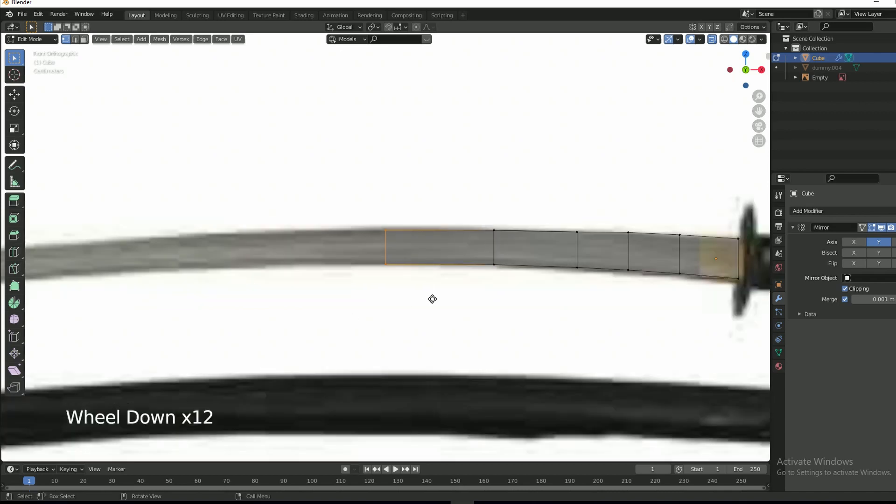
key("e")
key("g")
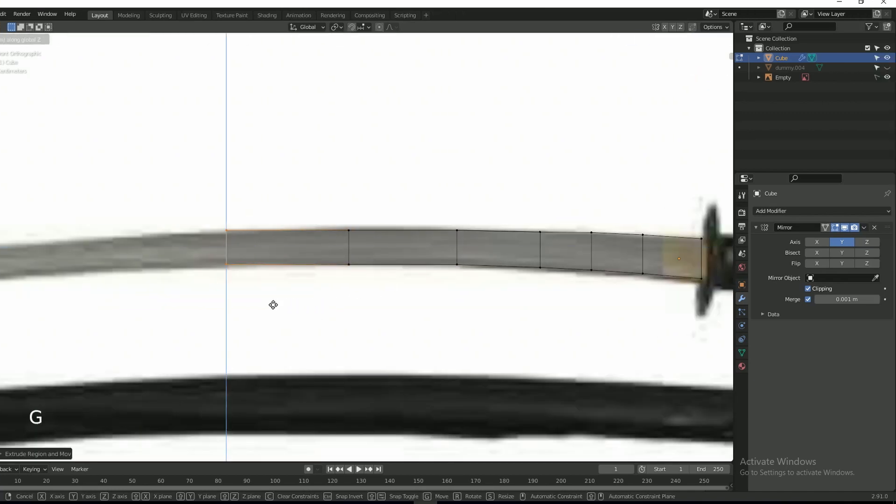
key("s")
left_click(305, 304)
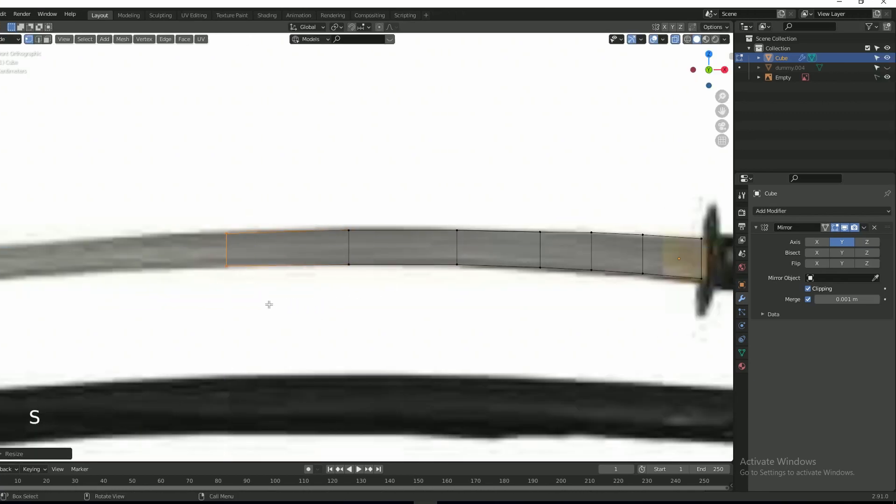
- Extrude another blade section toward the tip, lowering its end and shrinking it to match the narrowing reference
scroll(280, 301, "down", 1)
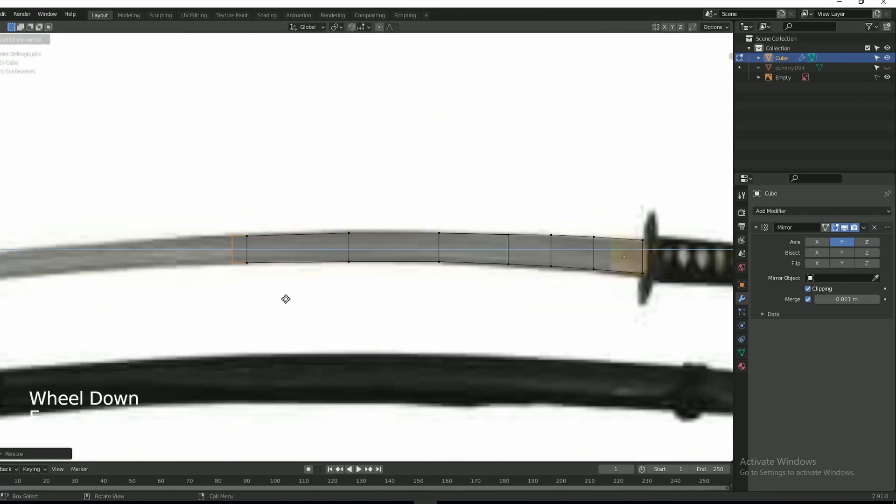
key("e")
key("g")
key("s")
left_click(248, 344)
- Extrude the blade's end to just before the slanted tip, move it down along Z and scale it to the reference width
key("KP_Decimal")
scroll(344, 330, "down", 13)
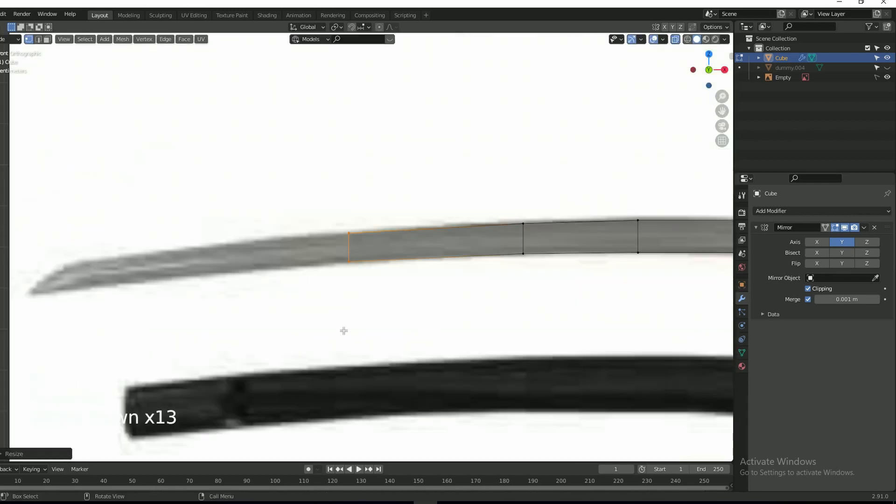
key("e")
left_click(212, 324)
key("z")
key("Escape")
key("g")
key("z")
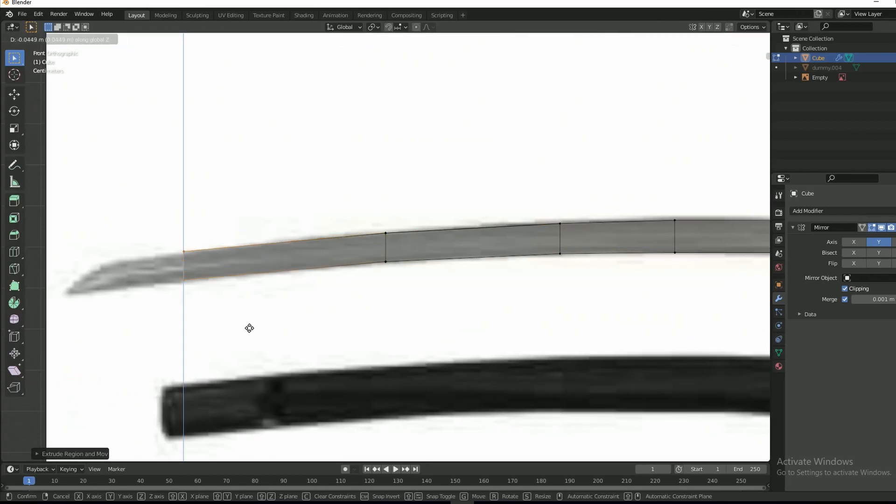
key("s")
left_click(287, 340)
- Extrude the final blade section to the reference's point and lower it along Z onto the tip
key("e")
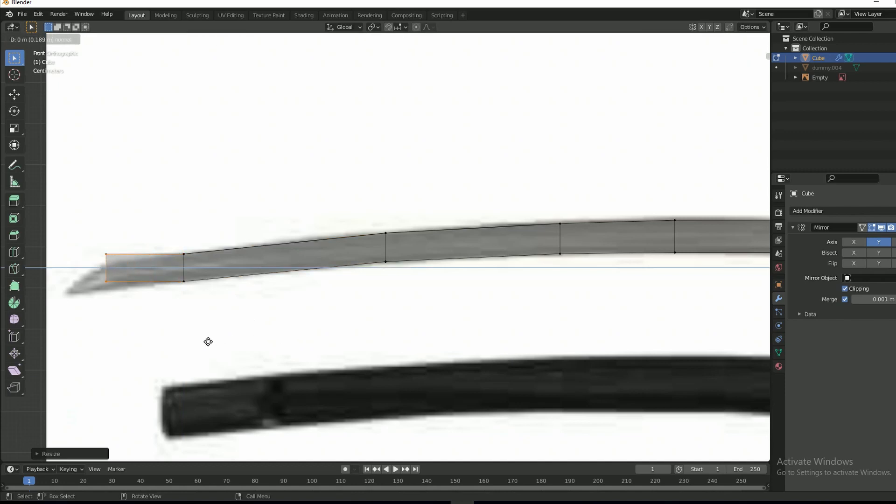
left_click(182, 344)
key("g")
key("z")
left_click(181, 356)
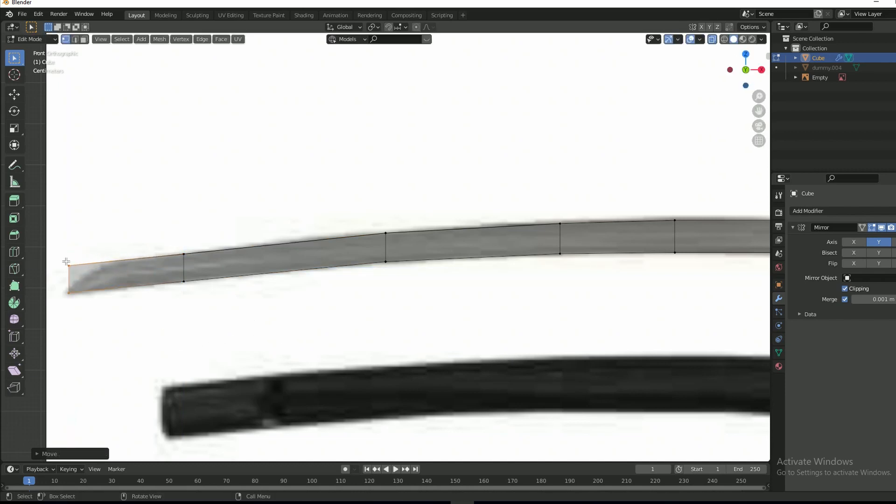
- Move the upper vertices of the blade's end along X to form the slanted tip
left_click(80, 277)
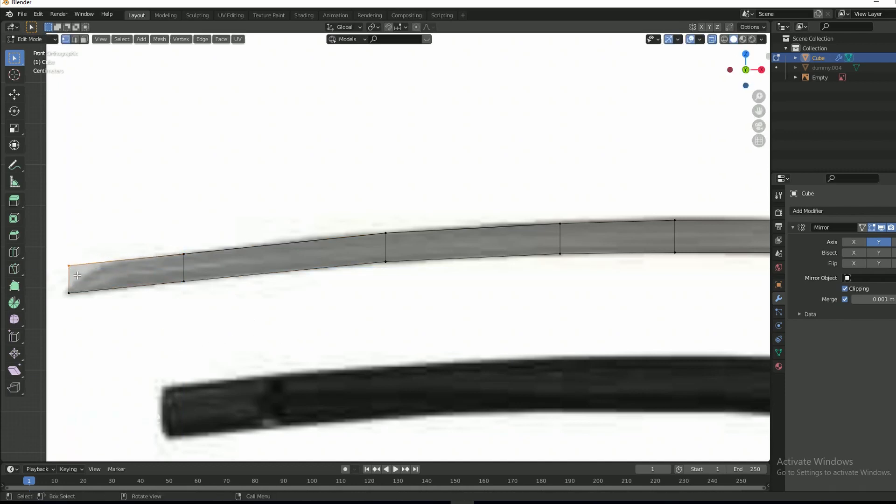
key("g")
key("x")
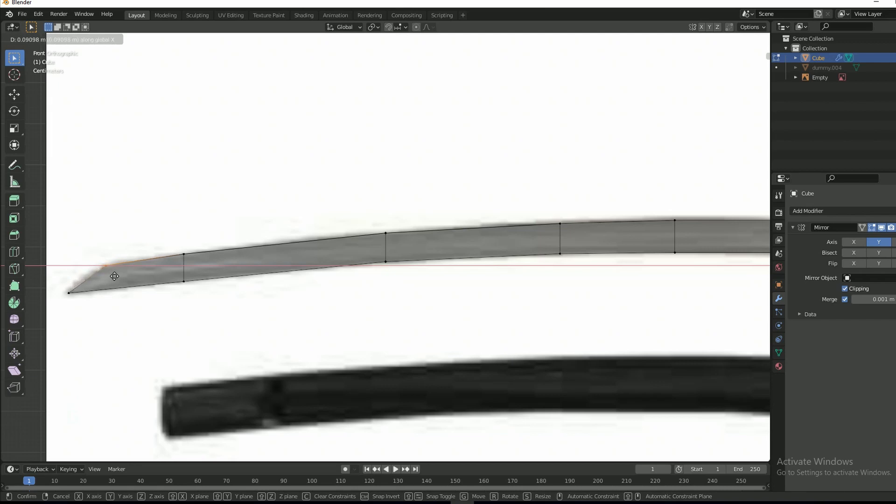
left_click(114, 276)
- Add a centered loop cut in the long section just behind the tip section and move it up onto the reference curve
key("ctrl")
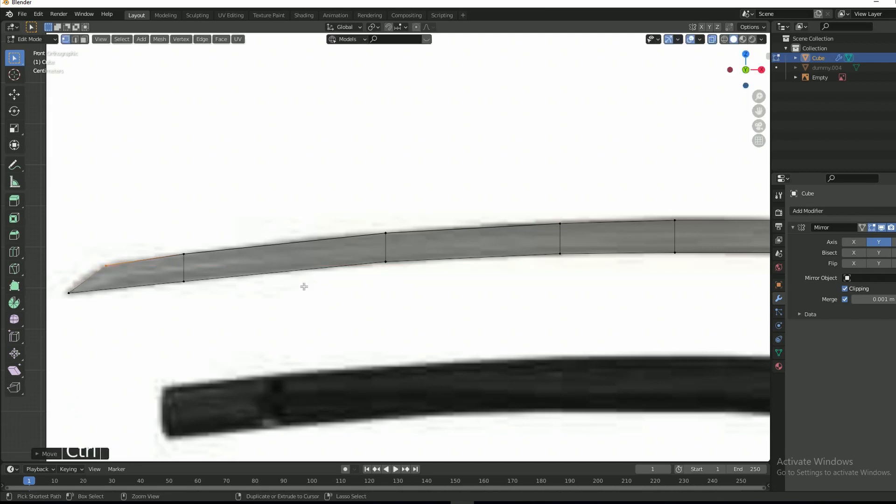
key("ctrl+r")
left_click(283, 267)
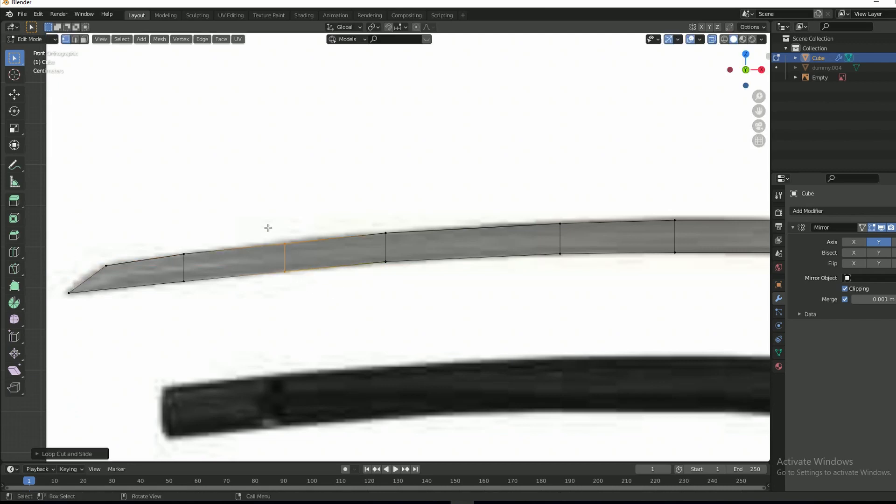
right_click(268, 228)
key("g")
left_click(300, 290)
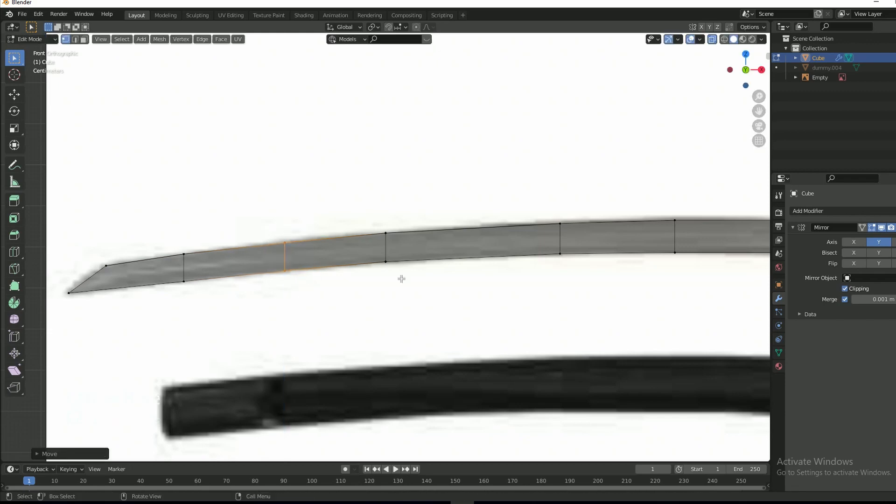
- Add a centered loop cut in the next long section toward the collar and move it along Z to follow the curve
scroll(579, 274, "down", 3)
scroll(546, 276, "up", 4)
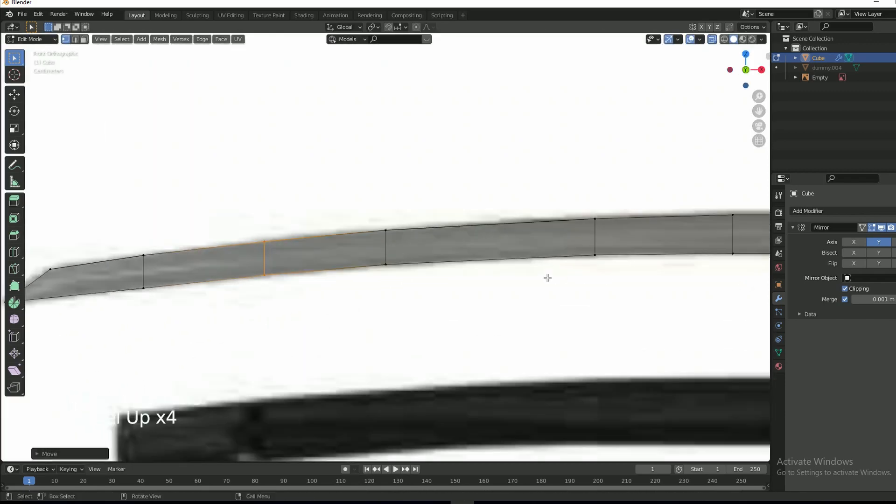
key("ctrl+r")
left_click(472, 246)
right_click(472, 200)
key("g")
key("z")
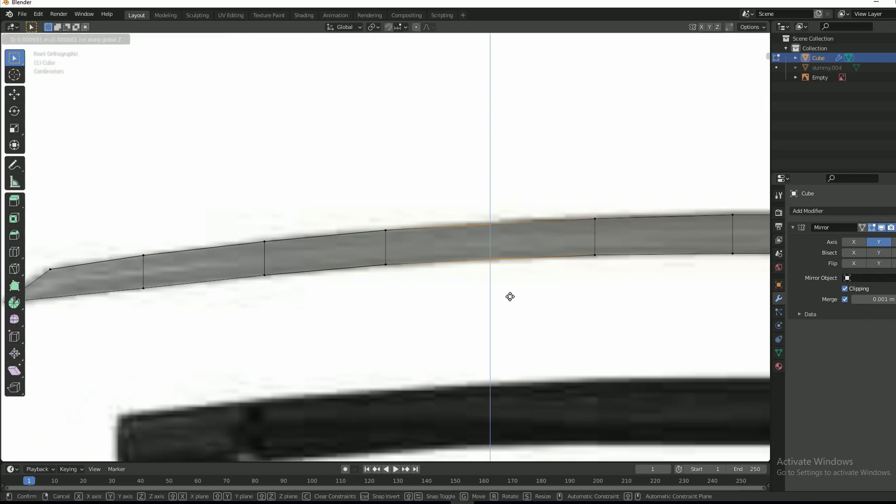
left_click(510, 293)
- Move the lower vertices of the neighbouring loop toward the collar along Z onto the blade's cutting-edge outline
left_click(607, 286)
key("g")
key("z")
left_click(608, 284)
scroll(607, 284, "down", 3)
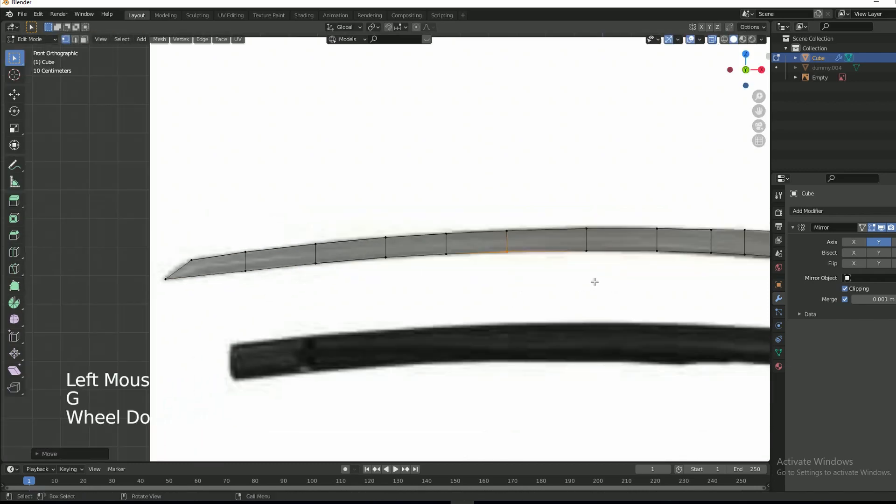
- Turn off X-ray, return to Object Mode and deselect the blade
key("alt+z")
key("Tab")
scroll(593, 280, "down", 3)
left_click(605, 271)
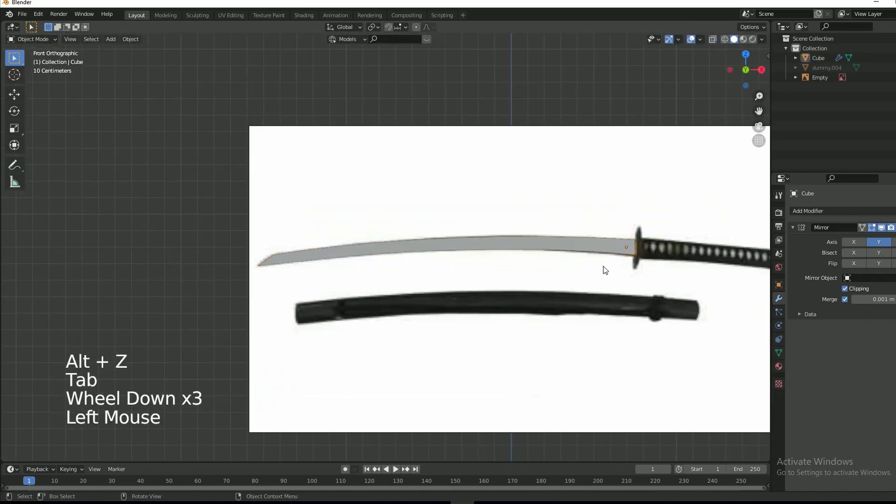
scroll(246, 265, "up", 2)
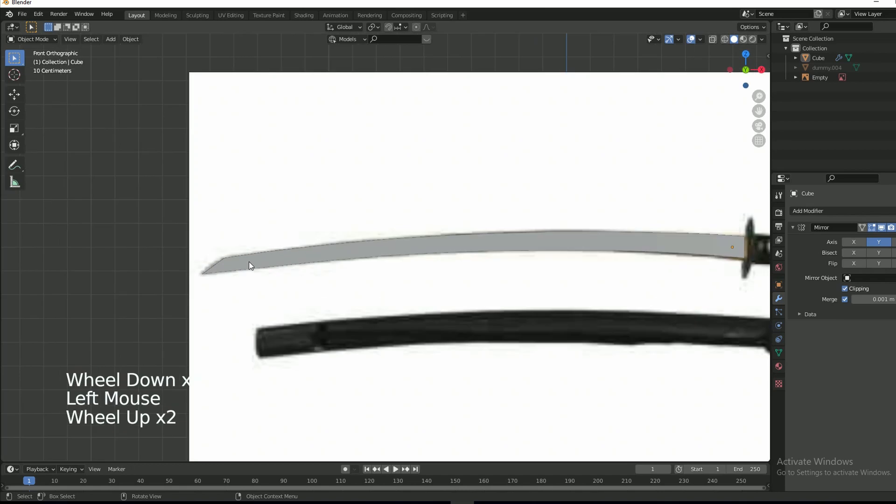
- Enable the Statistics viewport overlay
left_click(762, 39)
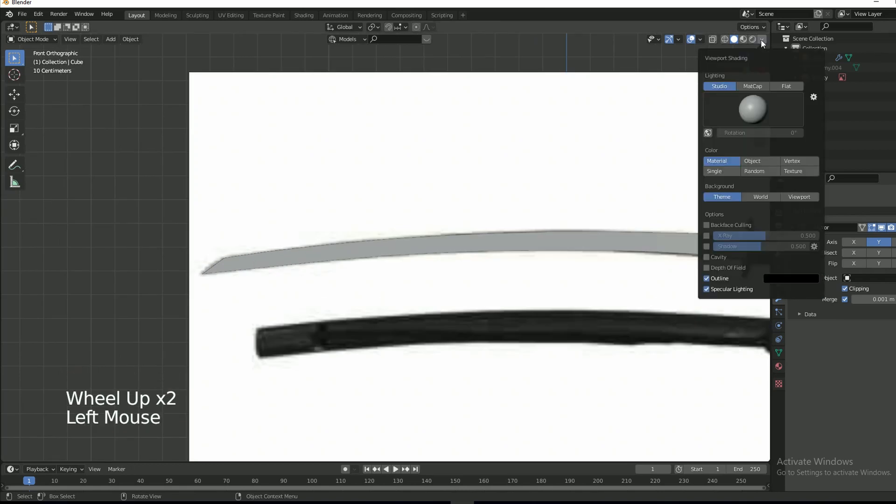
left_click(701, 41)
left_click(700, 40)
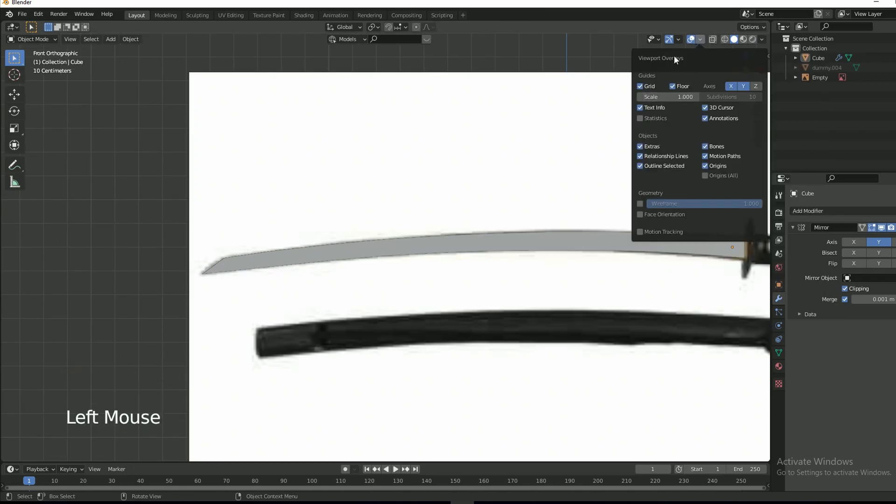
left_click(643, 119)
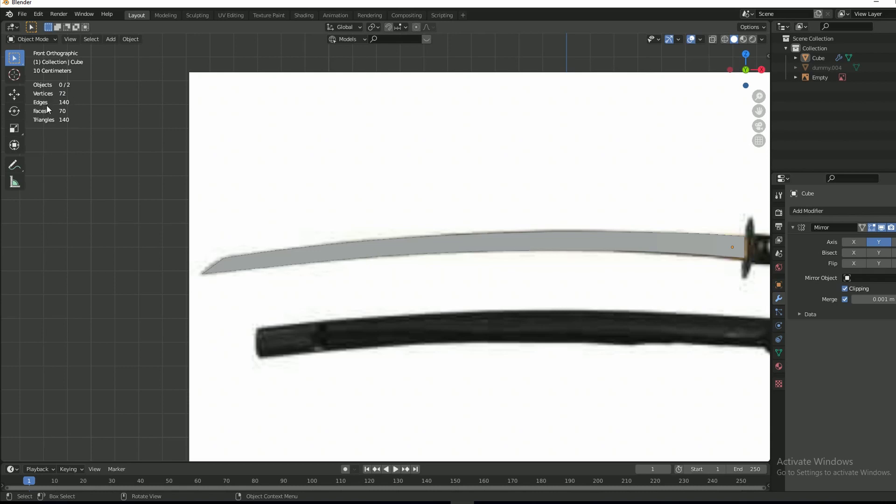
- Select the blade and scale it down along the global Y axis to make it thinner
left_click(615, 254)
key("KP_Decimal")
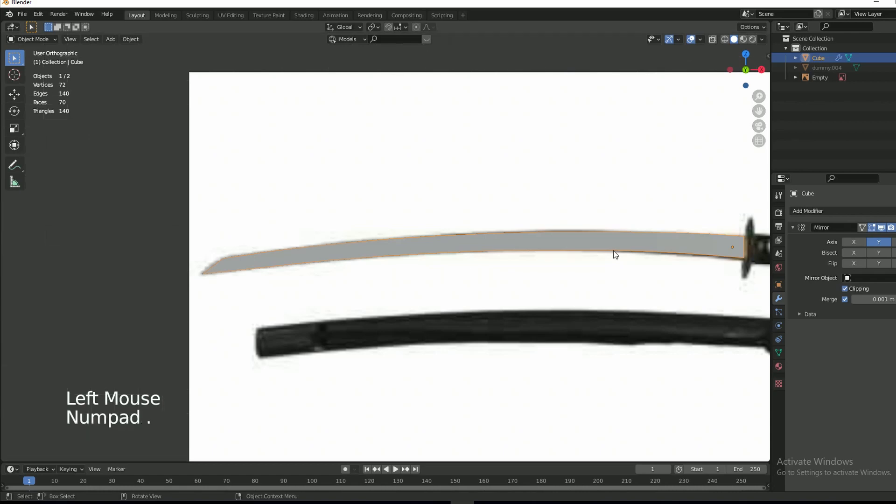
scroll(584, 260, "up", 2)
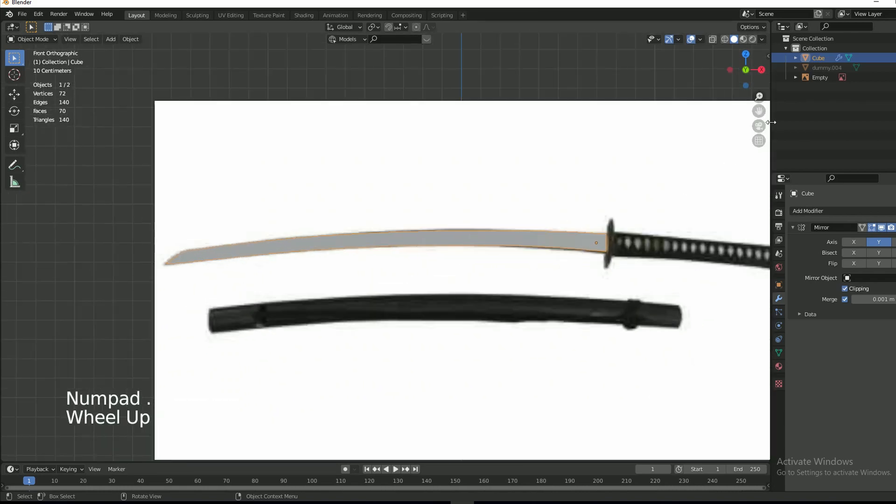
left_click_drag(746, 70, 715, 82)
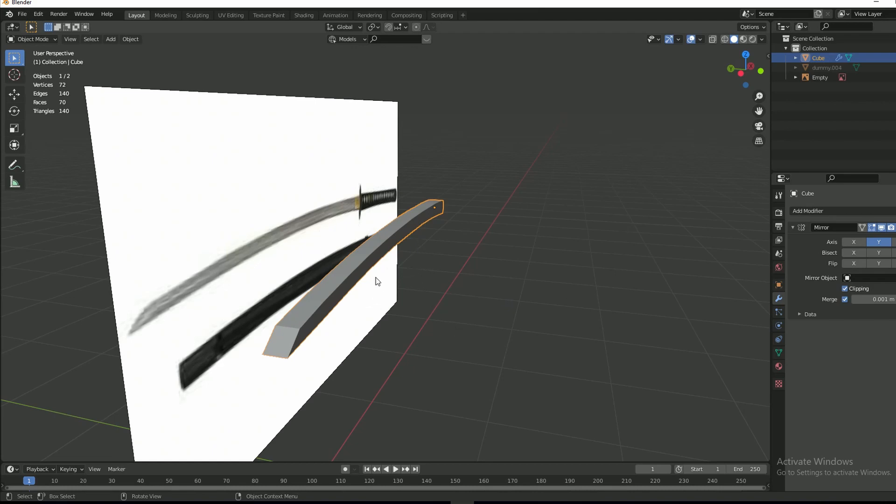
left_click(379, 252)
scroll(380, 280, "down", 3)
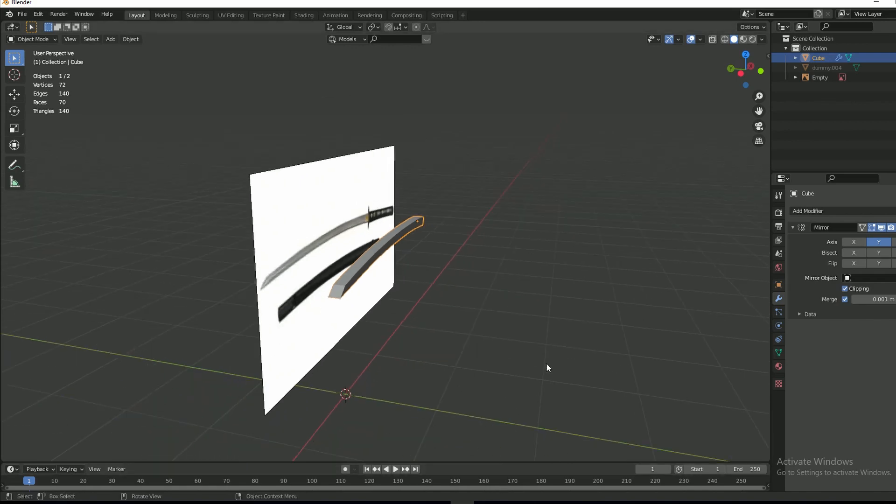
scroll(546, 364, "up", 5)
scroll(489, 344, "down", 1)
key("s")
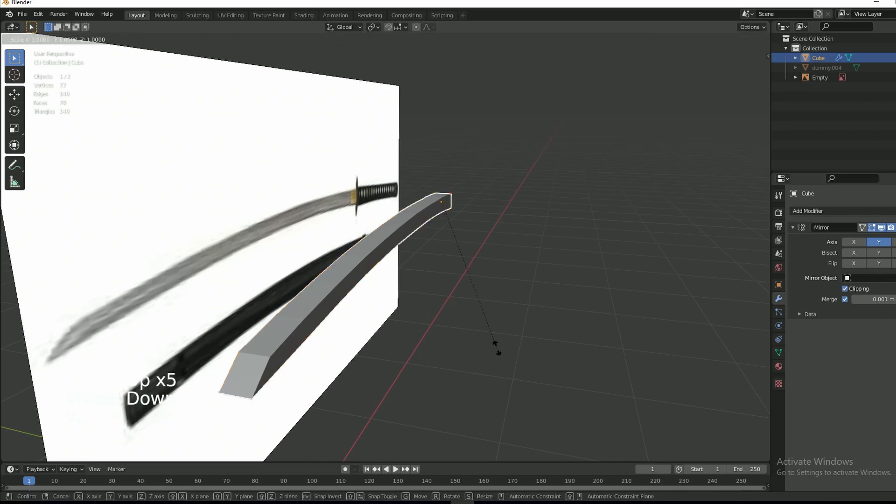
key("y")
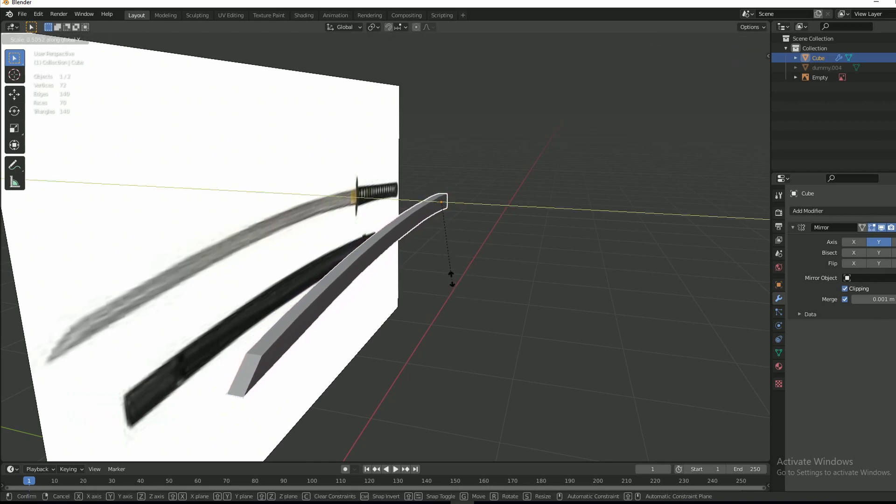
left_click(452, 234)
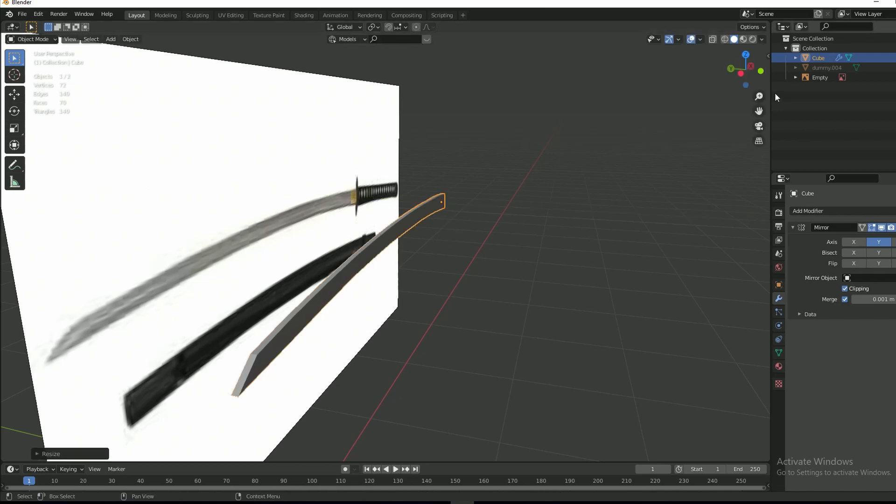
- Fine-tune the blade's thickness by scaling it along Y again, and apply its scale
left_click_drag(746, 71, 824, 53)
key("s")
key("y")
key("shift")
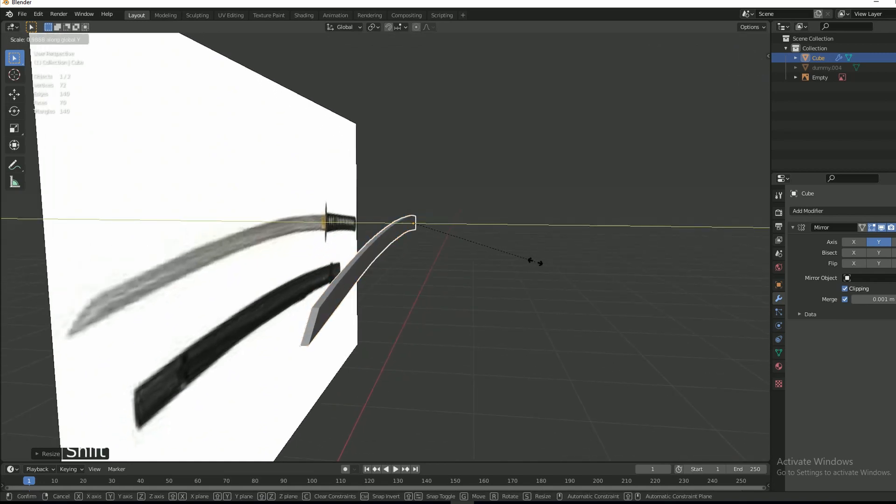
left_click(480, 253)
mouse_move(744, 70)
left_mouse_down()
mouse_move(667, 115)
mouse_move(614, 85)
mouse_move(578, 47)
mouse_move(756, 57)
left_mouse_up()
key("ctrl+a")
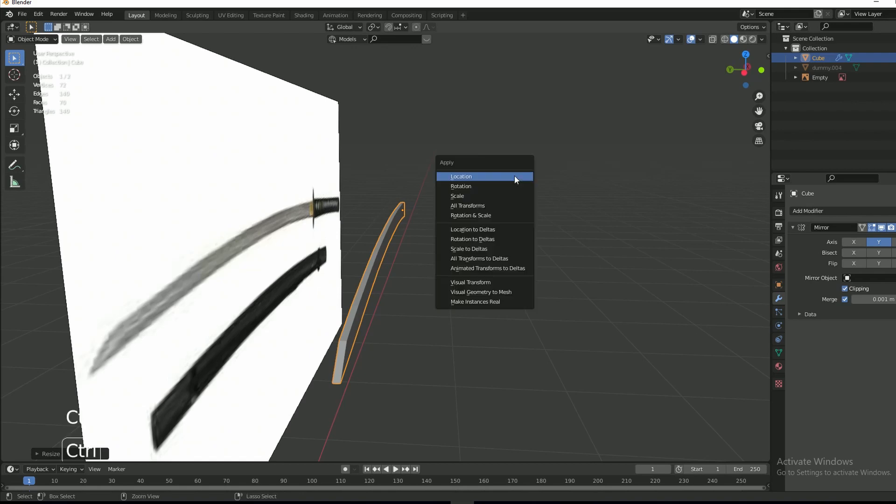
left_click(477, 195)
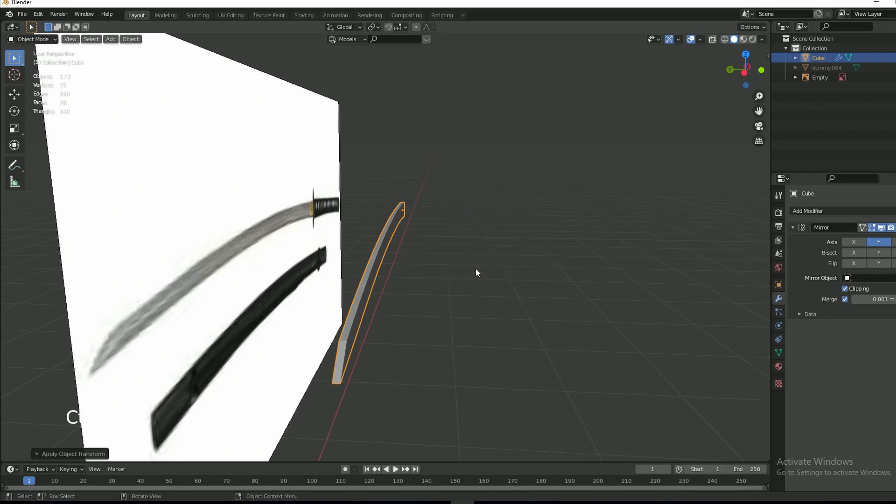
- Shade the blade smooth and enable Auto Smooth for its normals with a 60° angle
left_click_drag(751, 74, 713, 68)
right_click(486, 226)
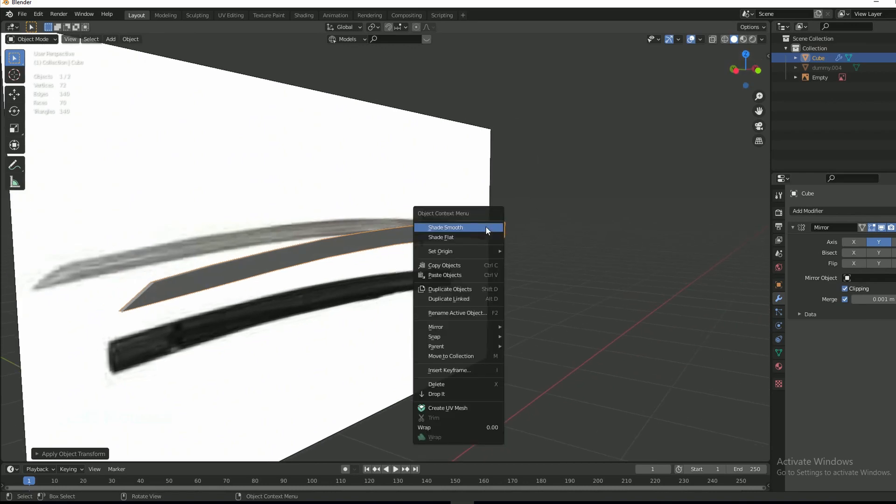
left_click(485, 226)
left_click(781, 353)
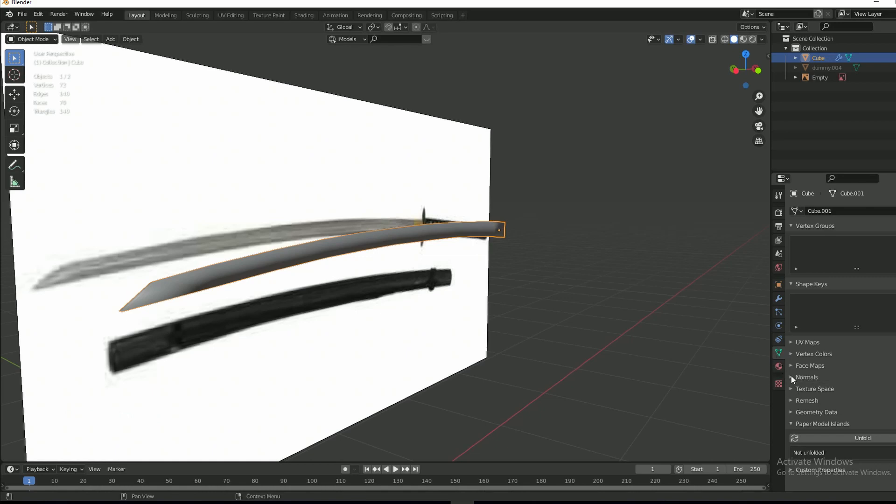
left_click(793, 377)
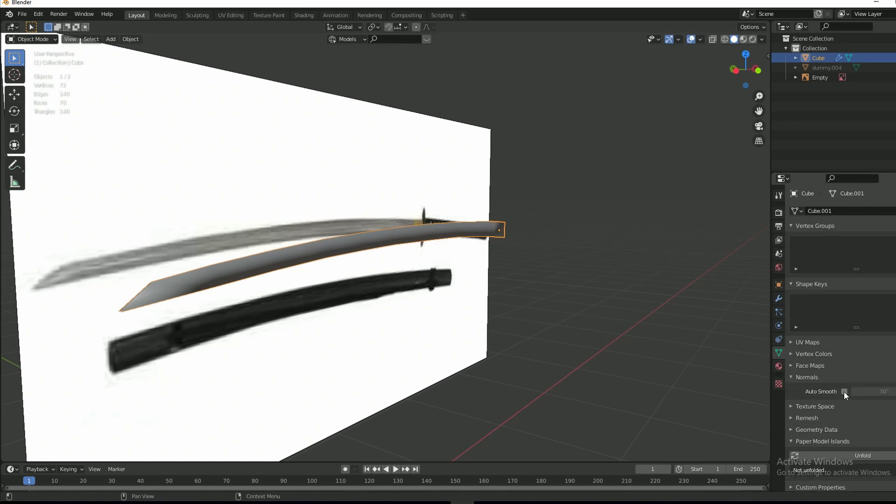
left_click(844, 391)
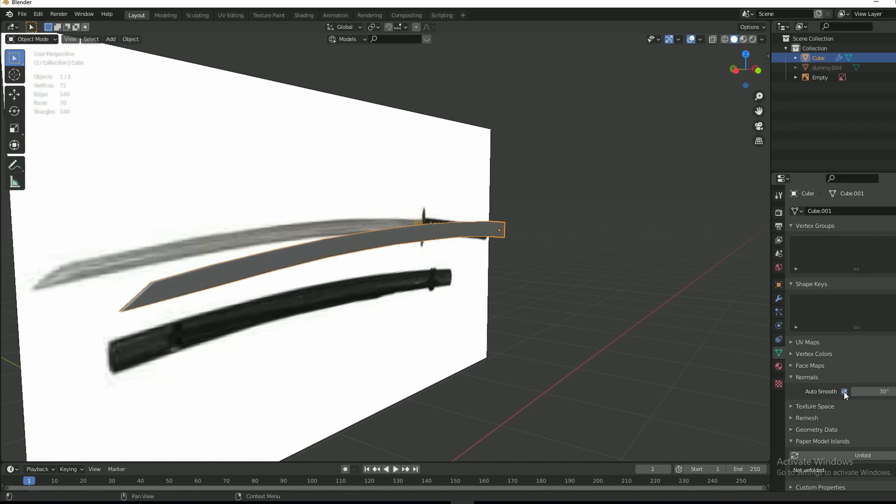
left_click(888, 391)
type("60")
key("Return")
- Unhide the dummy character and compare the blade's size with it
scroll(692, 135, "up", 2)
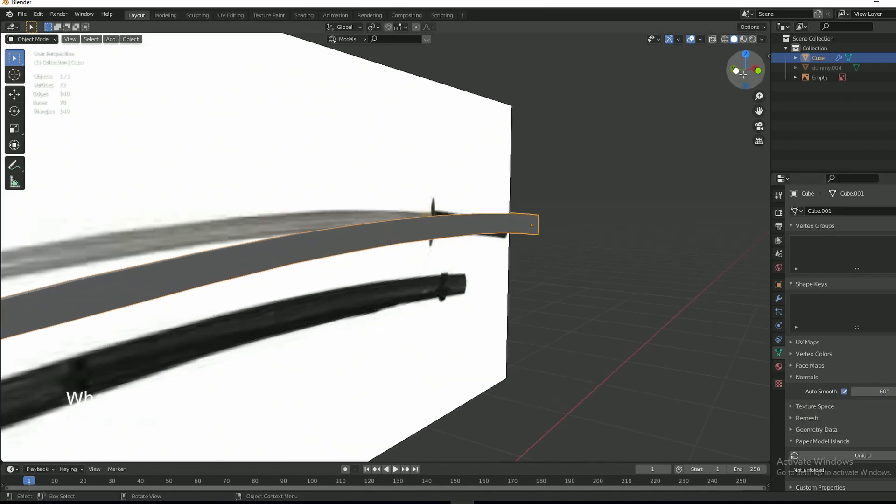
mouse_move(741, 77)
left_mouse_down()
mouse_move(812, 83)
mouse_move(640, 74)
mouse_move(765, 73)
mouse_move(741, 72)
left_mouse_up()
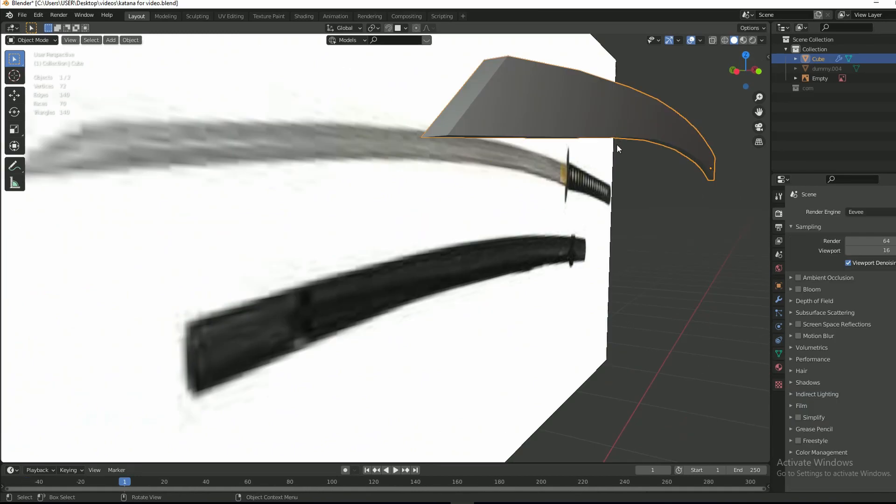
scroll(618, 143, "down", 3)
scroll(469, 129, "up", 4)
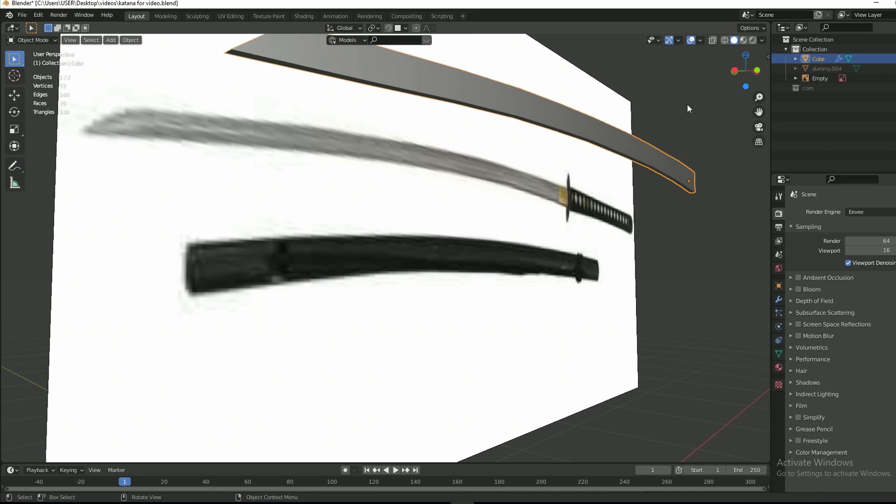
left_click_drag(746, 73, 729, 71)
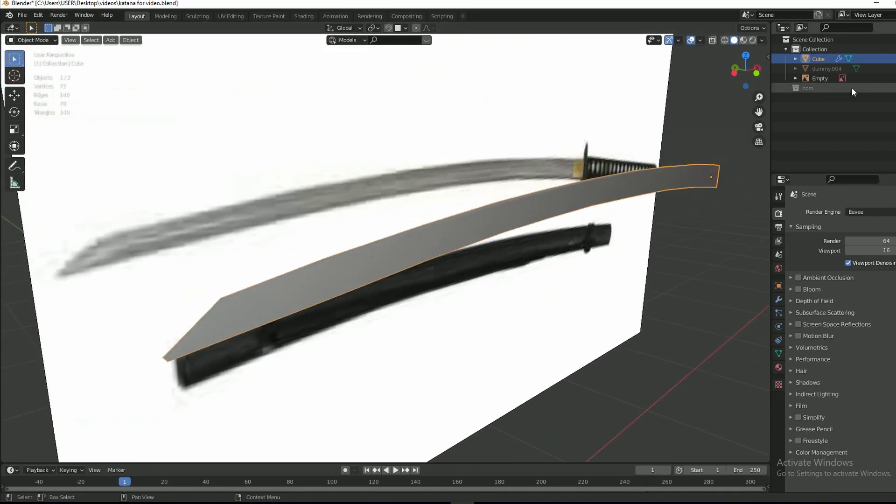
left_click(895, 69)
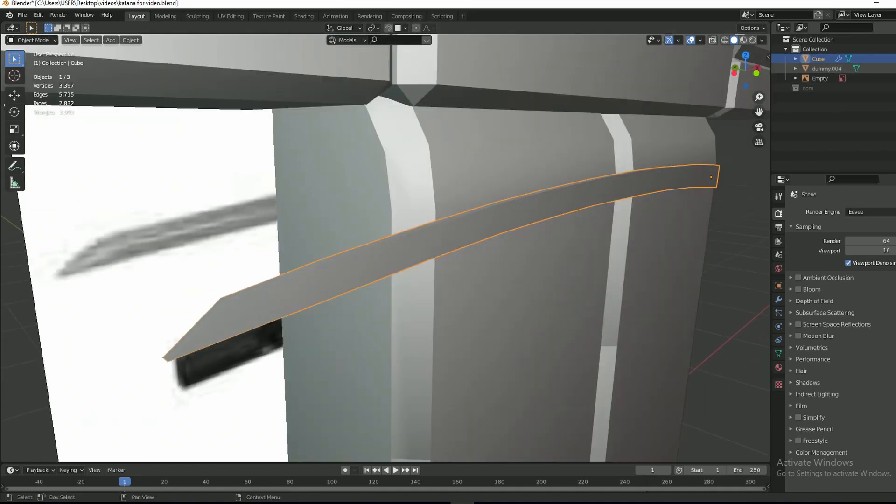
scroll(544, 190, "down", 11)
scroll(544, 189, "up", 1)
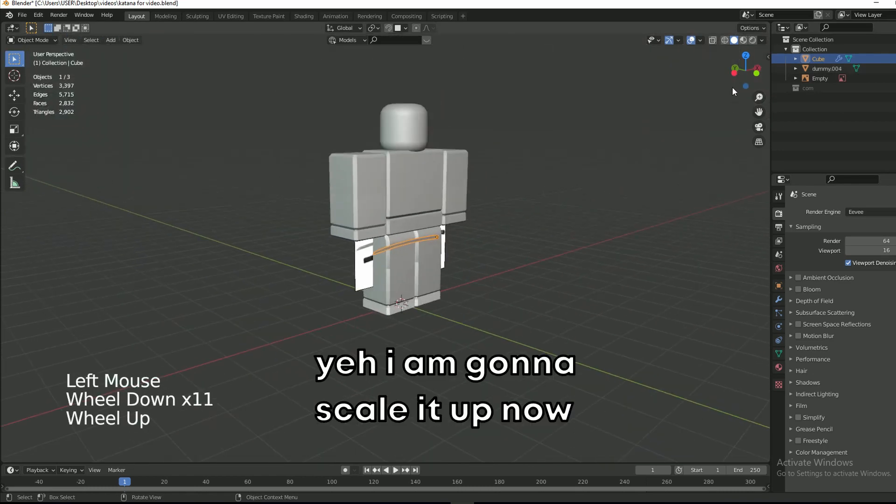
left_click_drag(742, 76, 704, 69)
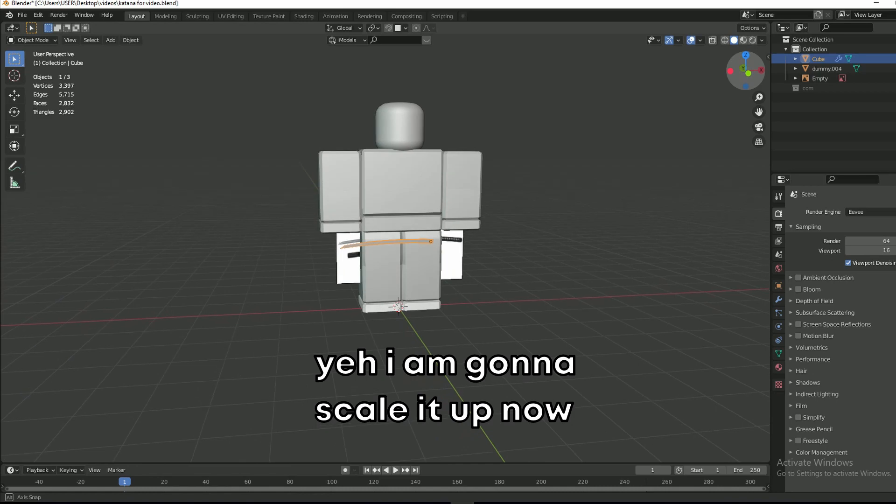
scroll(462, 267, "up", 3)
scroll(461, 265, "down", 2)
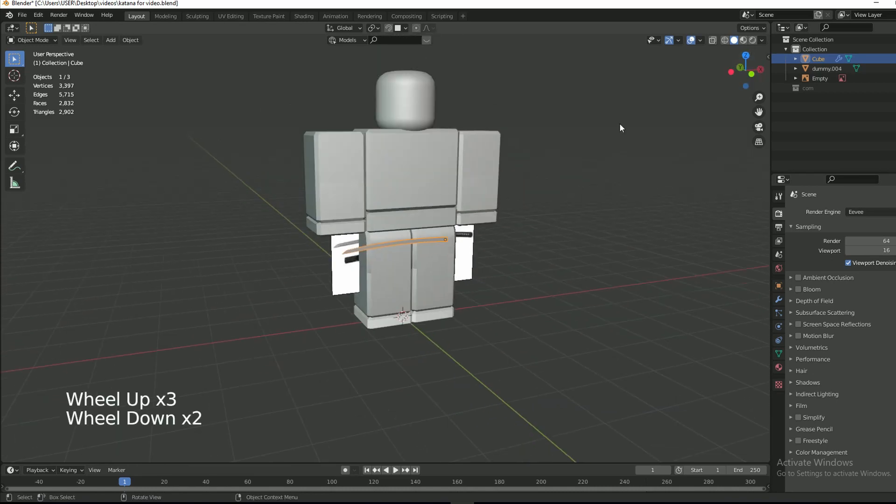
mouse_move(754, 74)
left_mouse_down()
mouse_move(734, 72)
mouse_move(743, 73)
left_mouse_up()
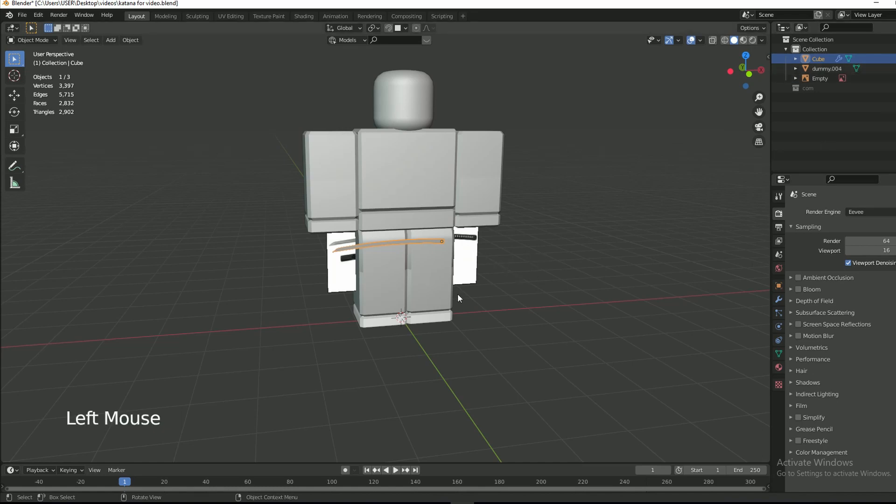
- Add the reference image to the selection and scale it up uniformly with the blade by about 2.105 in front view
left_click(465, 255, "shift")
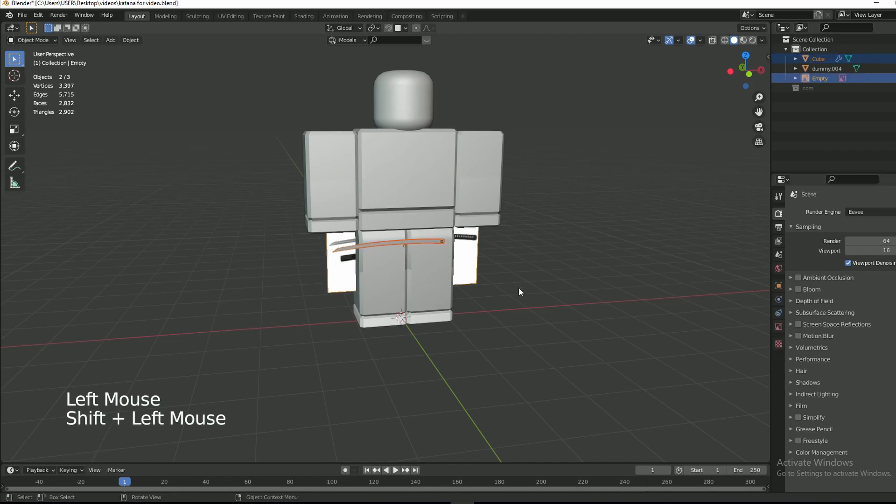
key("KP_1")
scroll(503, 255, "up", 2)
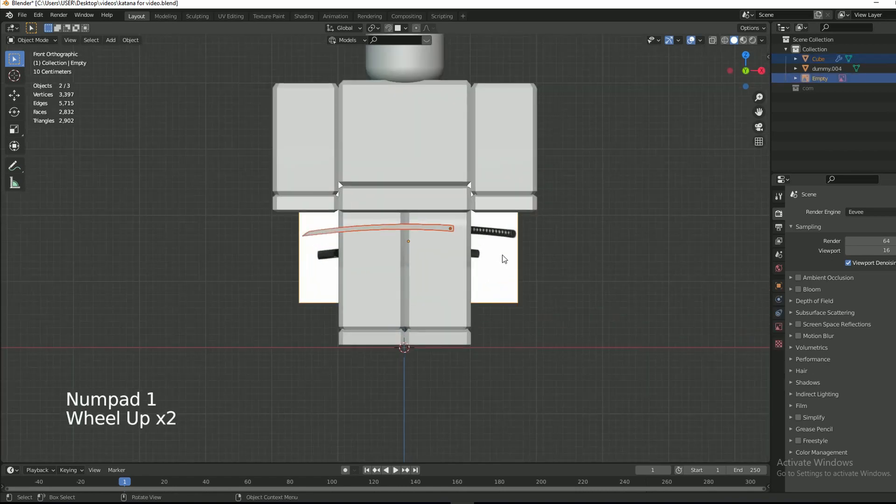
scroll(503, 256, "down", 4)
key("s")
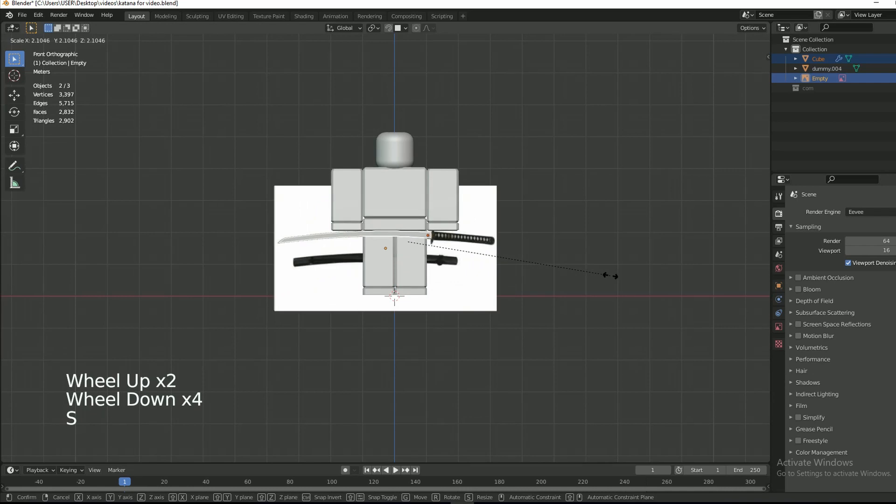
left_click(607, 276)
key("g")
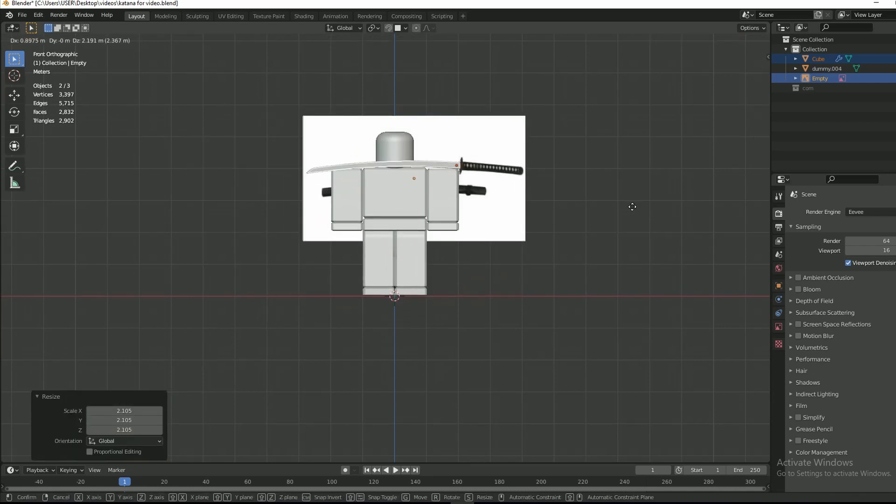
left_click(626, 248)
- Check the enlarged sword against the dummy, then hide the dummy and deselect everything
scroll(626, 248, "up", 5)
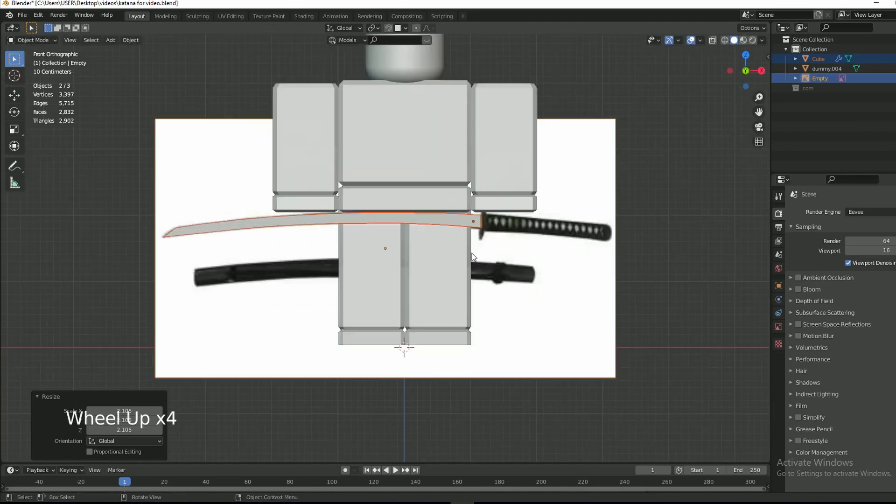
left_click_drag(746, 70, 722, 75)
scroll(605, 153, "down", 4)
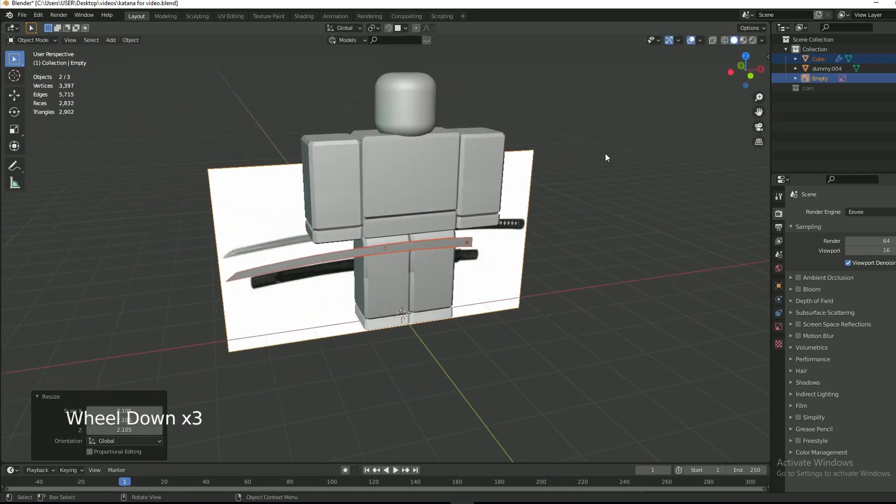
left_click(414, 182)
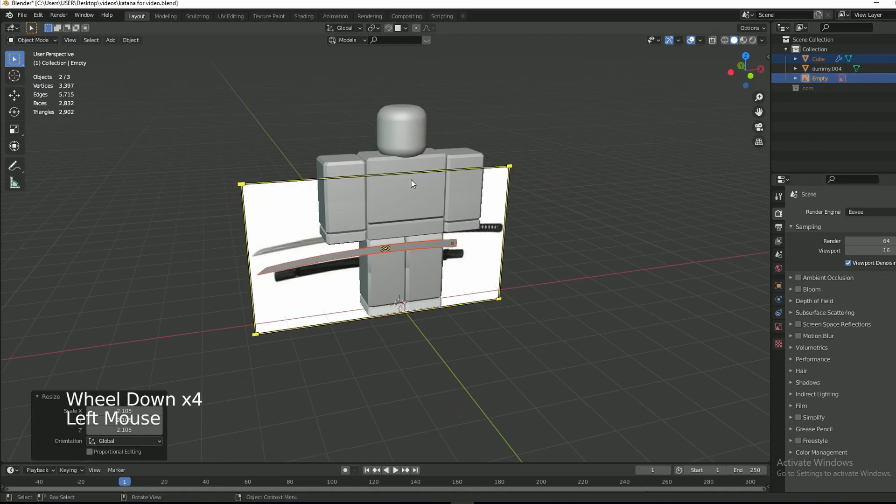
left_click(569, 169)
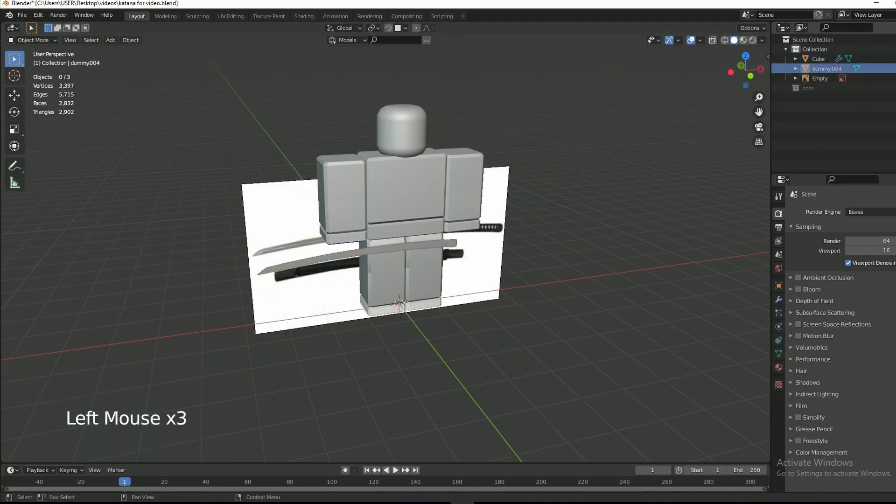
left_click(895, 68)
left_click(493, 201)
left_click(546, 206)
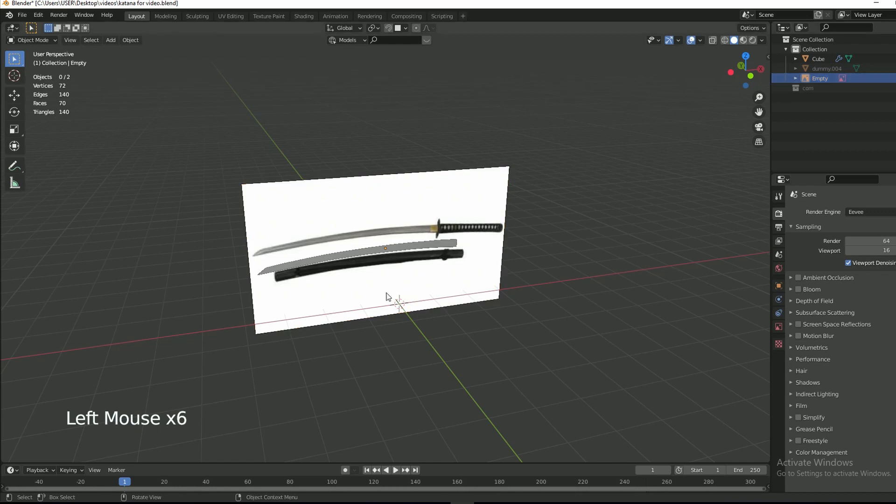
- Select the blade and enter Edit Mode with its tip in view
scroll(553, 169, "up", 5)
left_click_drag(747, 70, 730, 82)
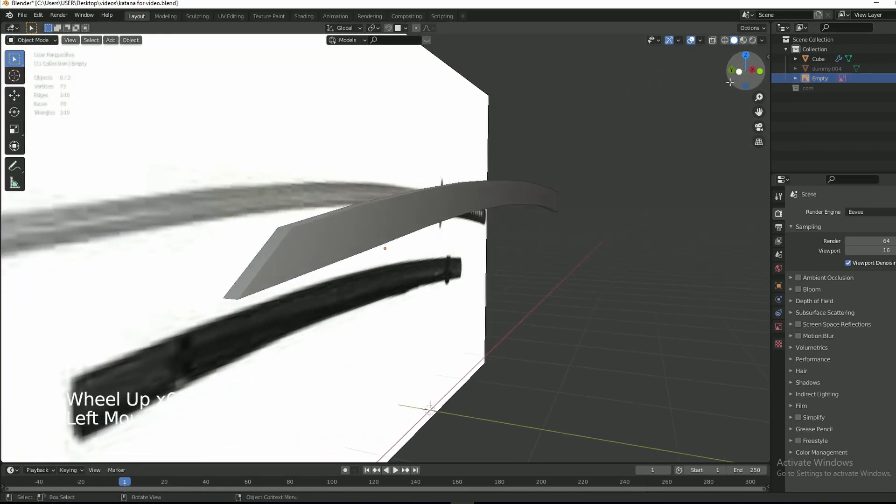
left_click(515, 202)
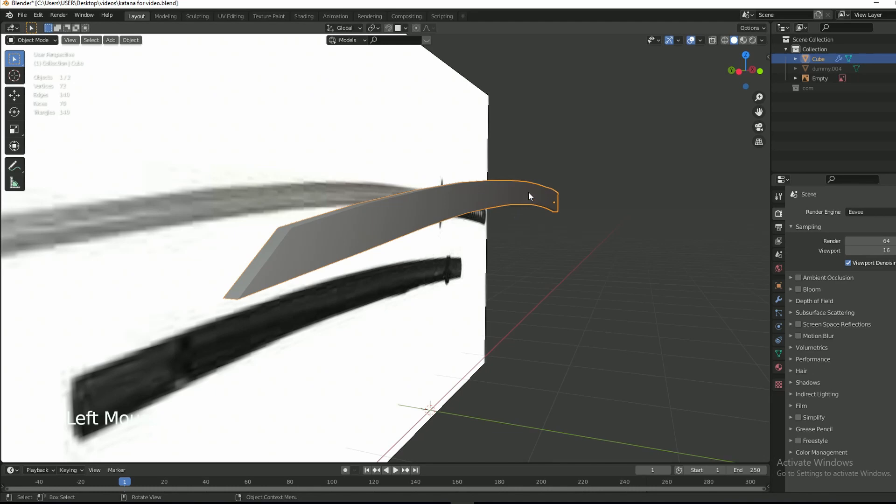
key("Tab")
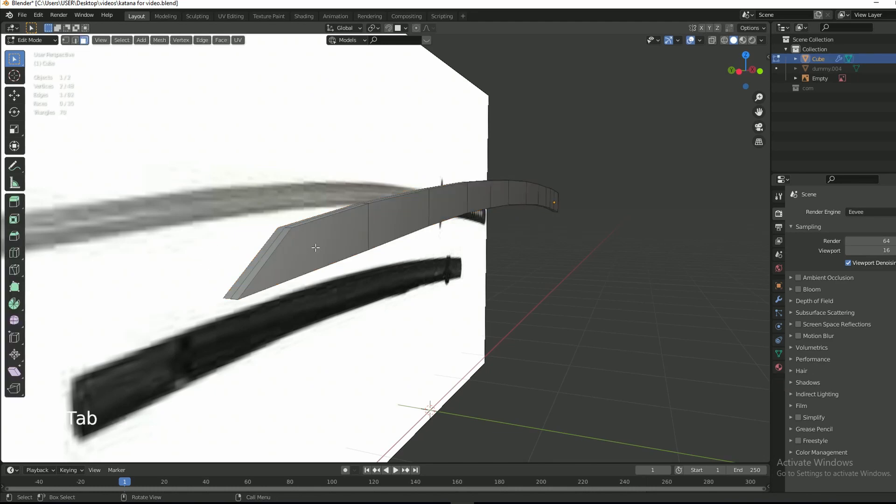
- Add one lengthwise loop cut along the blade and slide it toward the cutting edge with a factor of about 0.601
key("ctrl+r")
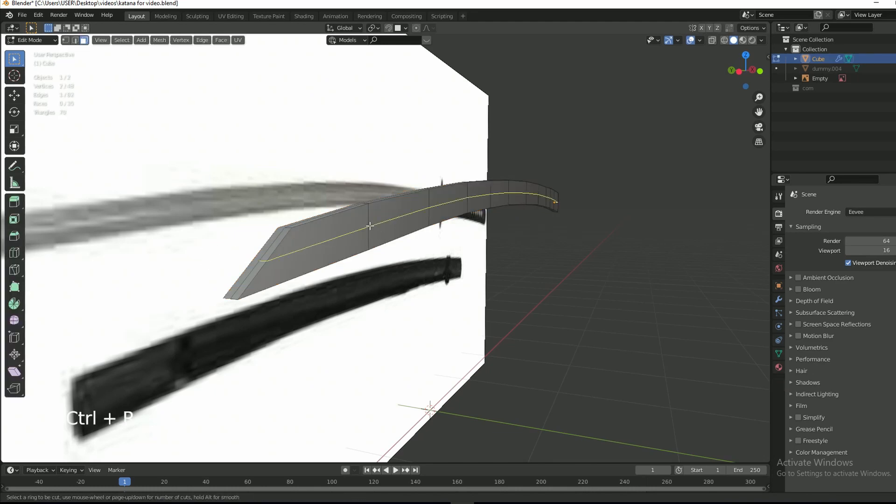
left_click(276, 257)
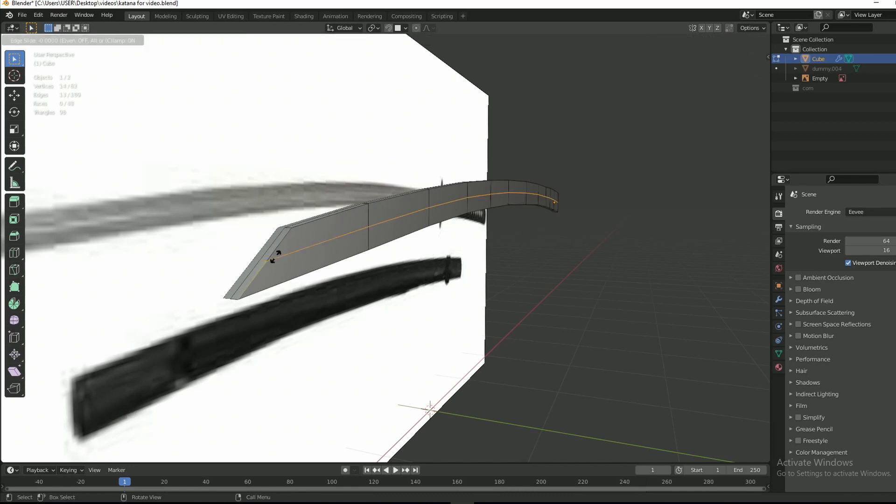
left_click(262, 281)
left_click_drag(737, 93, 669, 113)
- Select the outer edge loop along the blade's cutting side and move it about 0.226 m along Y to form a sharp bevel
key("2")
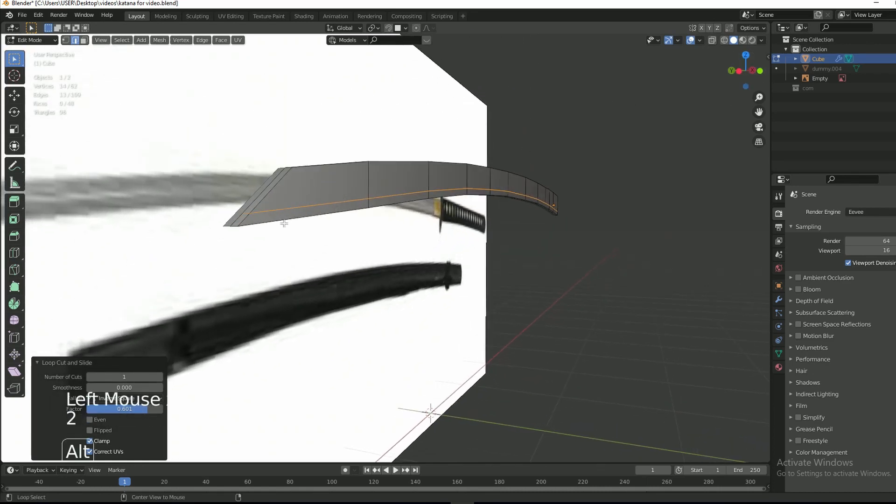
left_click(279, 220, "alt")
left_click_drag(744, 76, 750, 69)
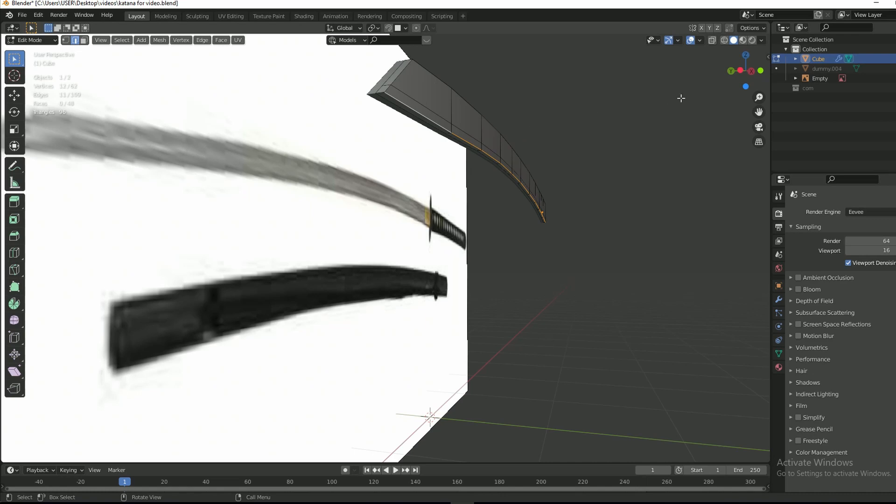
left_click_drag(744, 72, 746, 83)
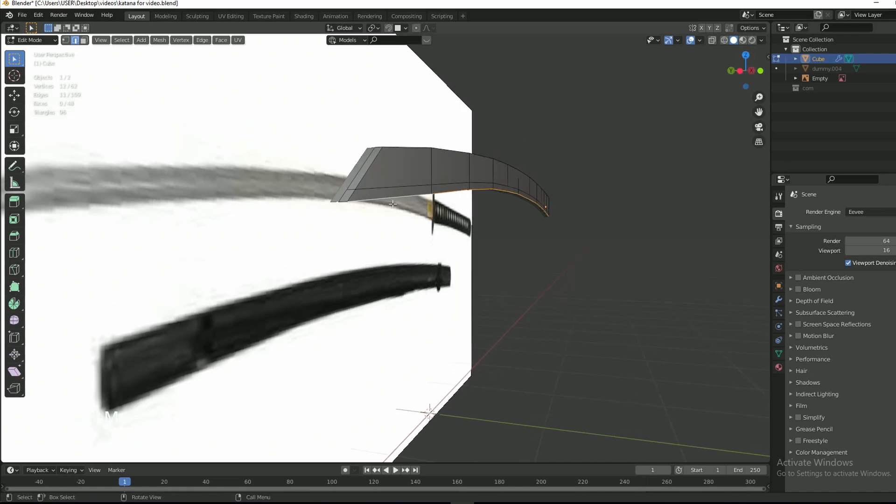
left_click(394, 187, "alt")
left_click(412, 153, "alt")
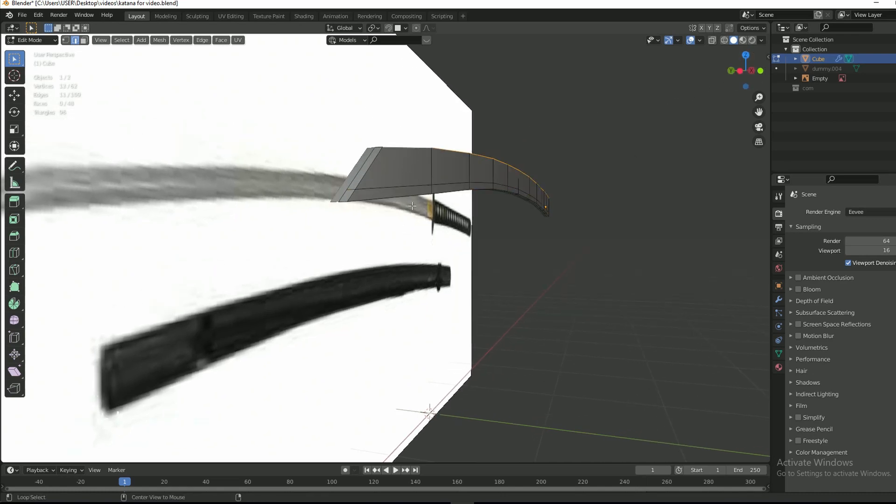
left_click(412, 206, "alt")
scroll(324, 214, "up", 2)
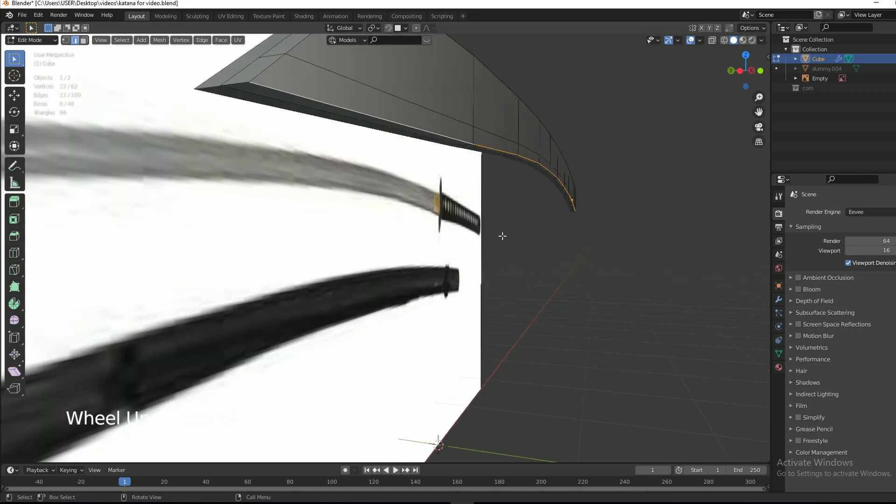
key("g")
key("y")
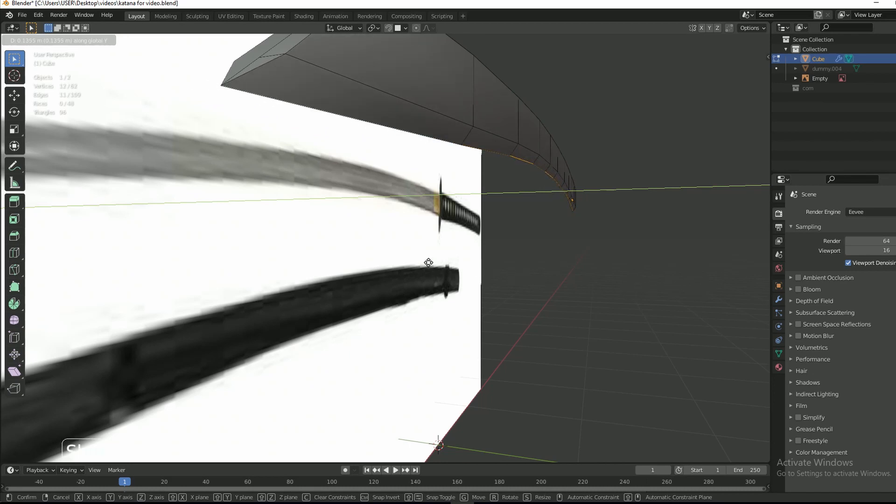
left_click(265, 216)
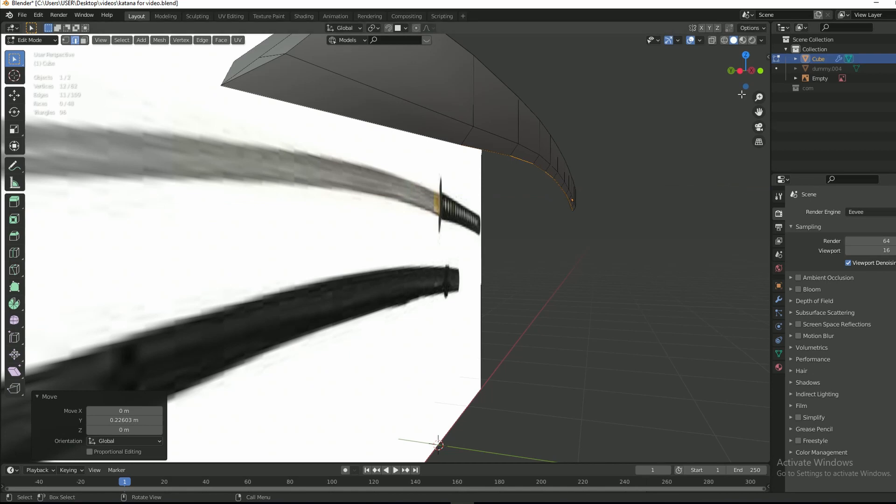
left_click_drag(742, 94, 720, 120)
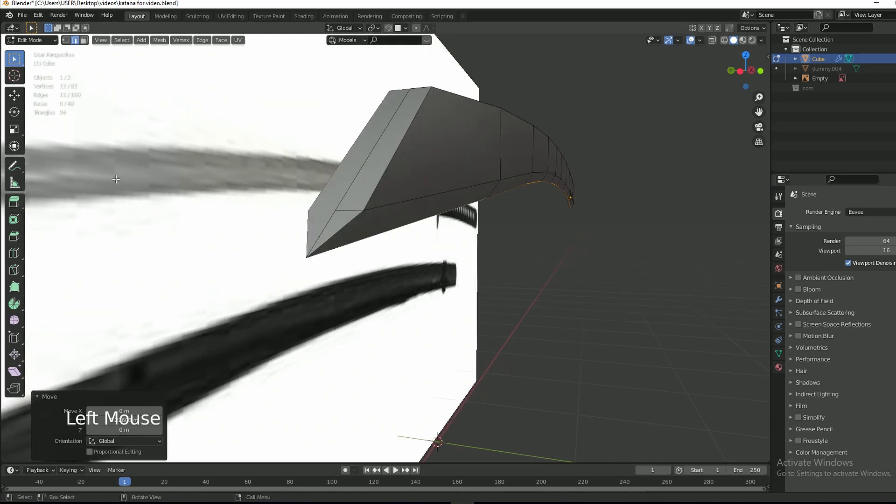
key("Tab")
key("Tab")
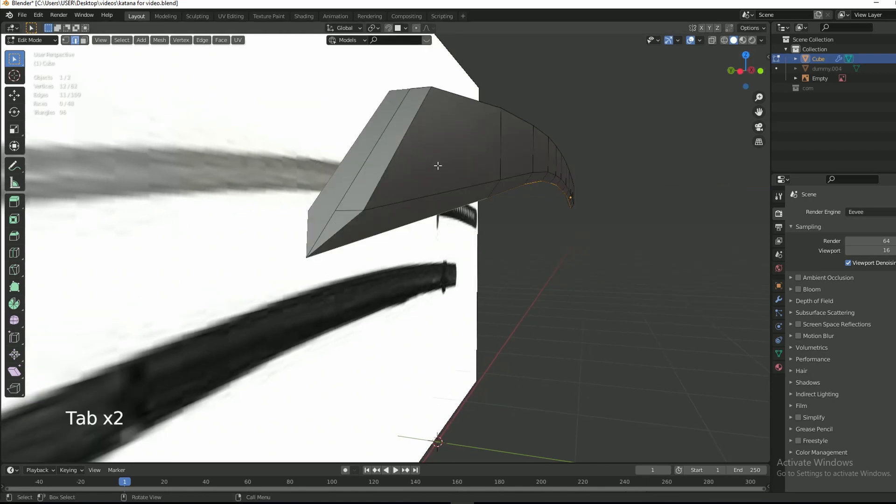
scroll(545, 201, "down", 2)
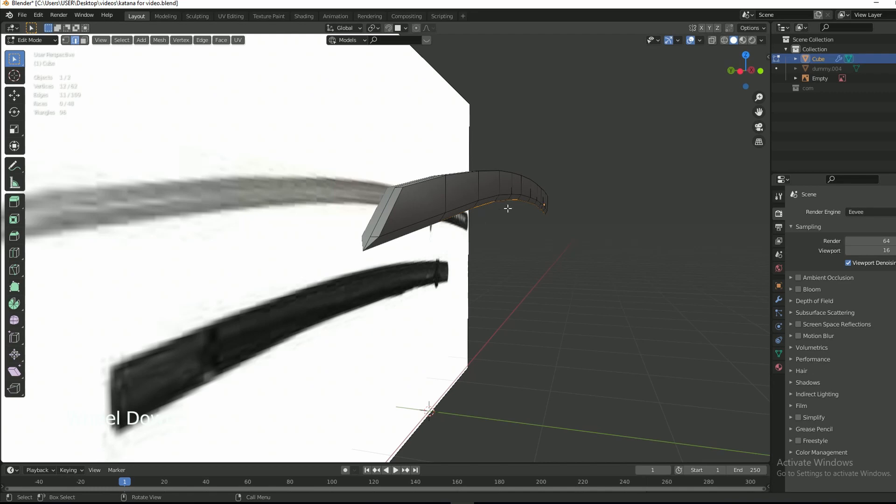
- Merge all the blade's vertices by distance at 0.0001 m and clear the selection
key("a")
scroll(537, 194, "up", 2)
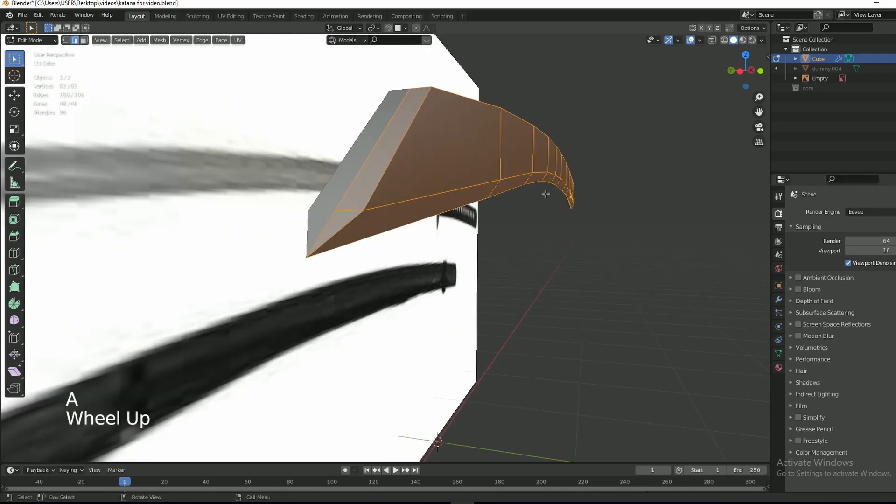
key("m")
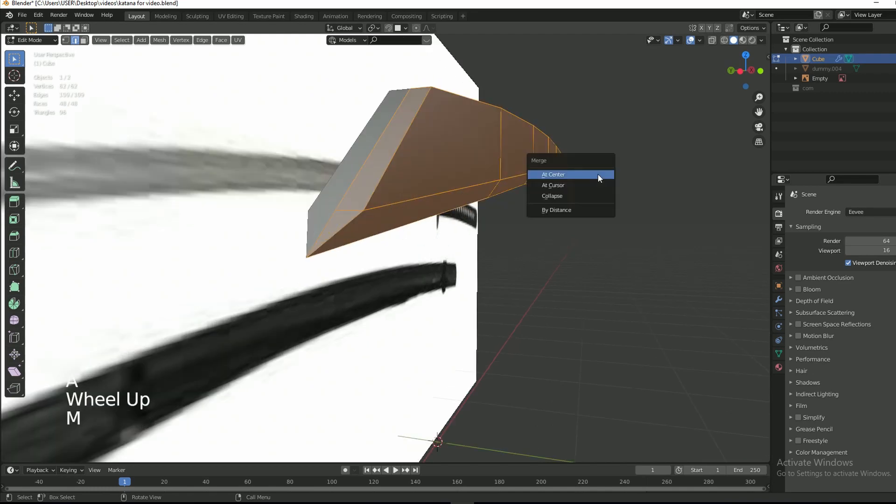
left_click(557, 210)
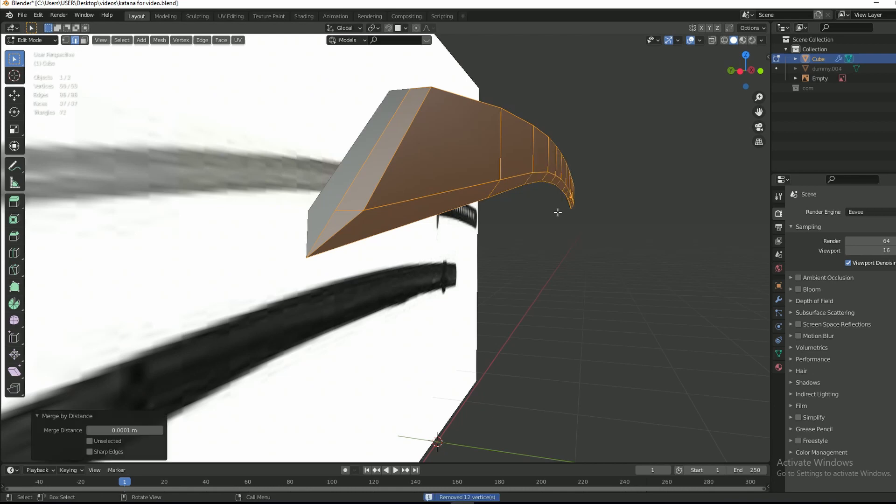
mouse_move(750, 71)
left_mouse_down()
mouse_move(750, 57)
mouse_move(749, 64)
left_mouse_up()
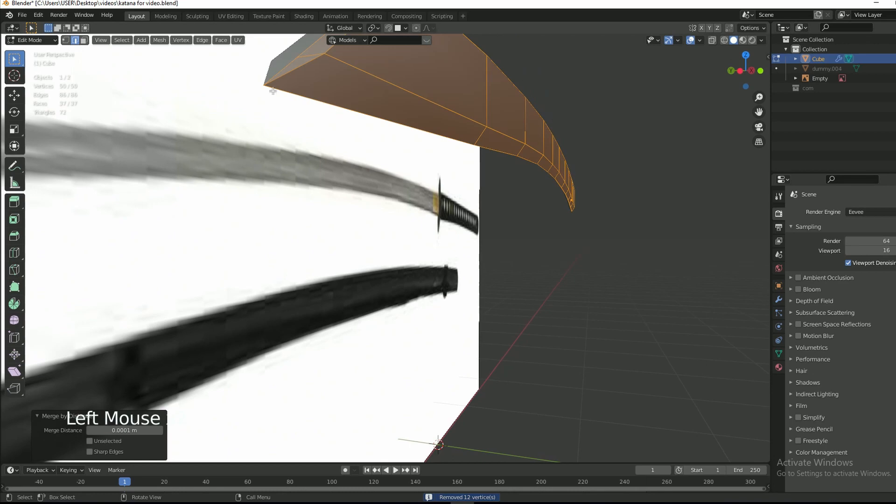
left_click(612, 127)
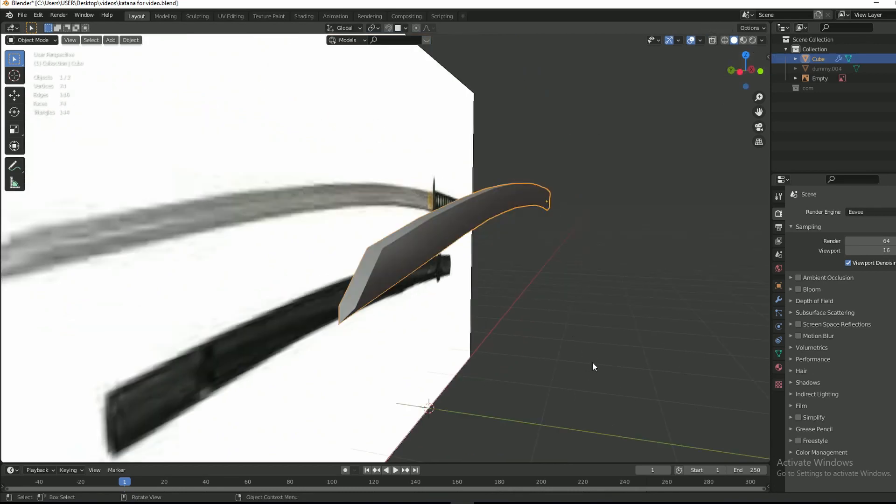
- Scale the whole blade object down along the Y axis to thin it
key("s")
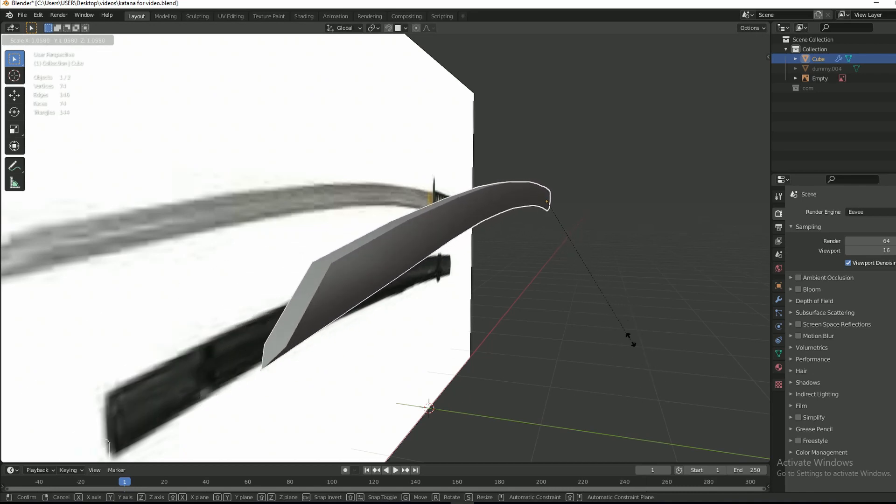
right_click(631, 337)
key("s")
key("y")
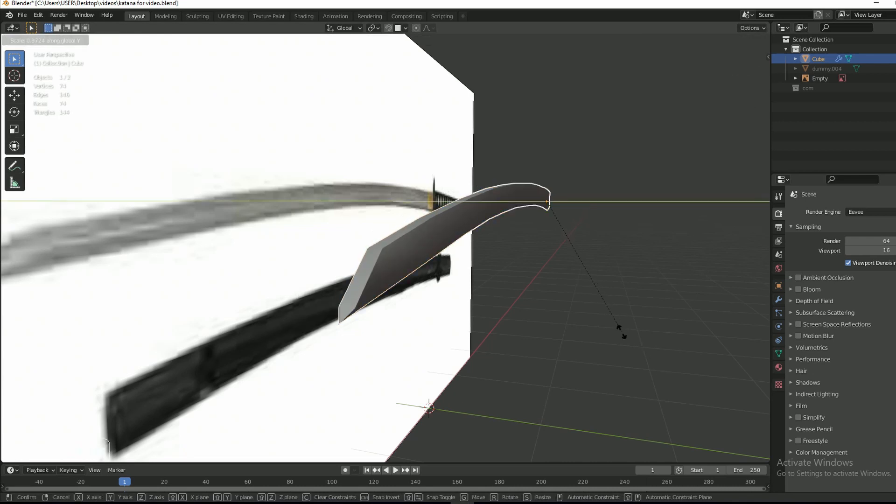
left_click(553, 211)
mouse_move(746, 71)
left_mouse_down()
mouse_move(607, 70)
mouse_move(663, 63)
mouse_move(745, 75)
left_mouse_up()
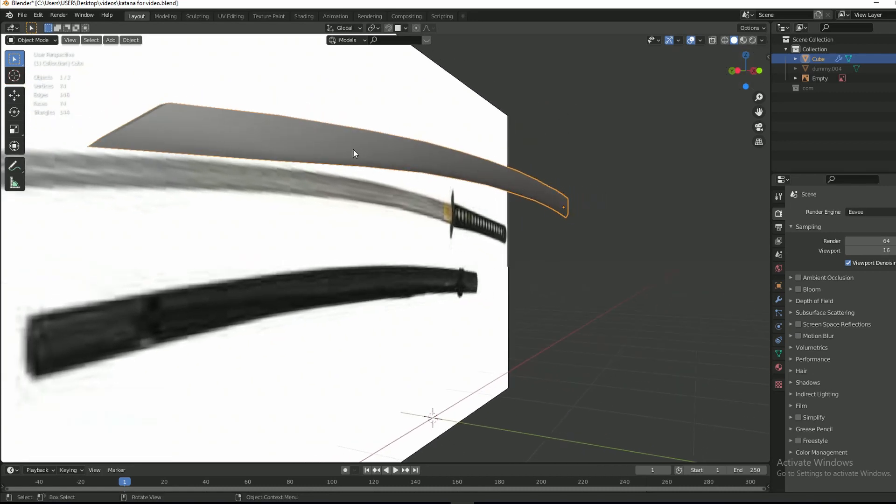
- Mark the lengthwise edge loop above the cutting edge as sharp and return to Object Mode
key("Tab")
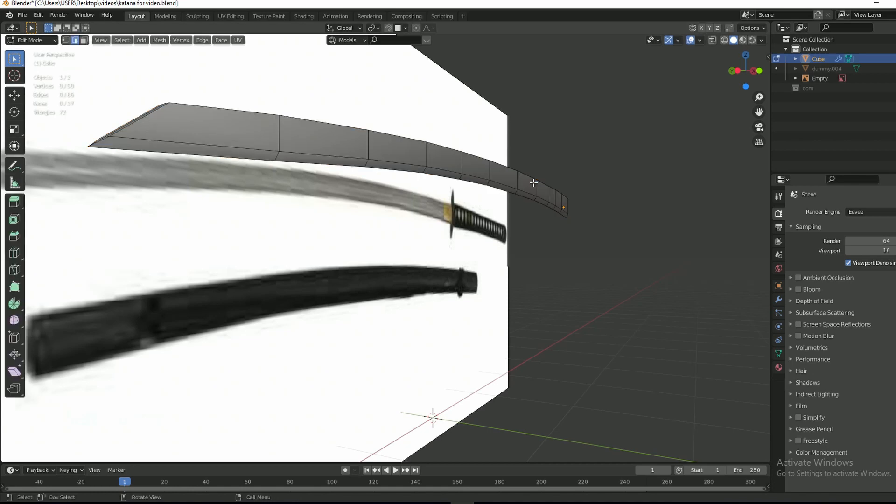
left_click(191, 143, "alt")
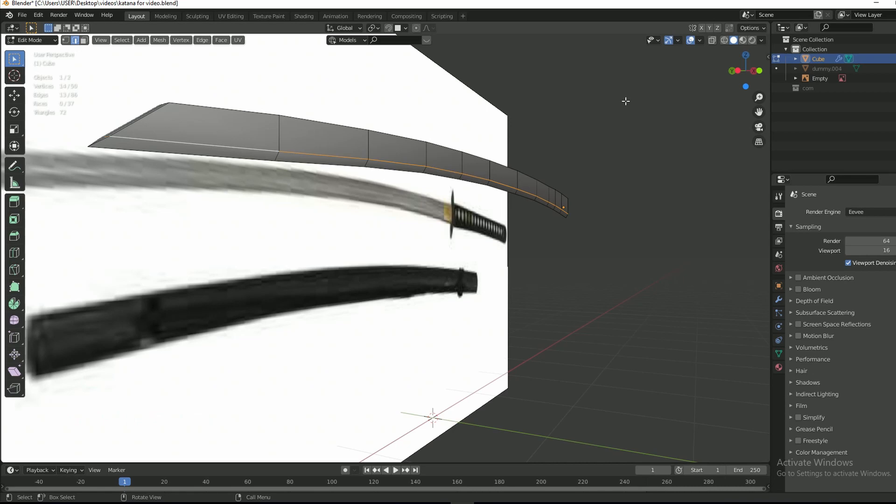
key("ctrl+e")
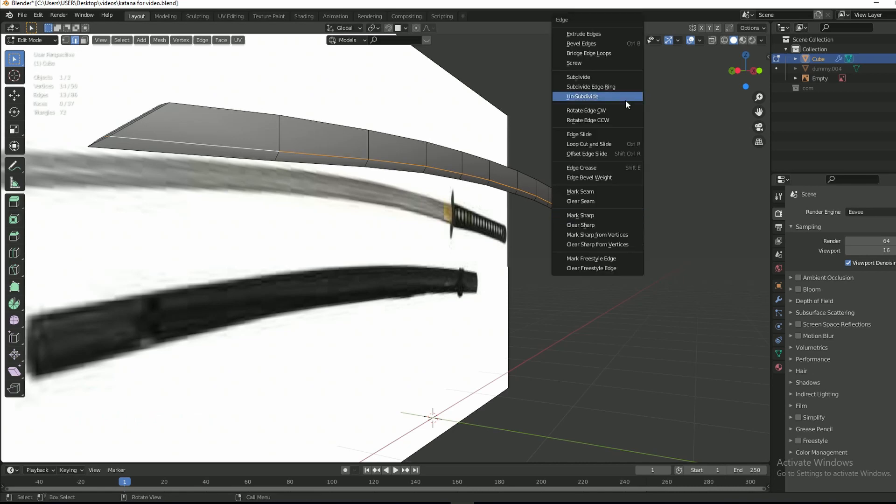
left_click(606, 215)
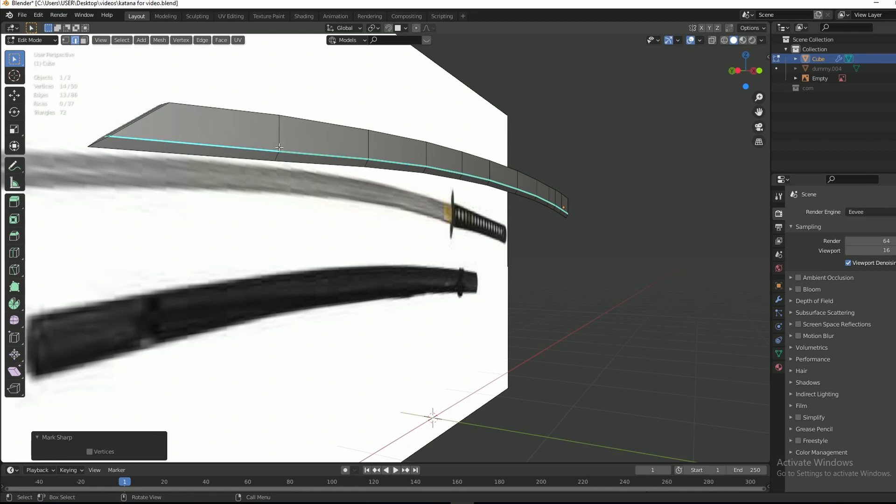
key("Tab")
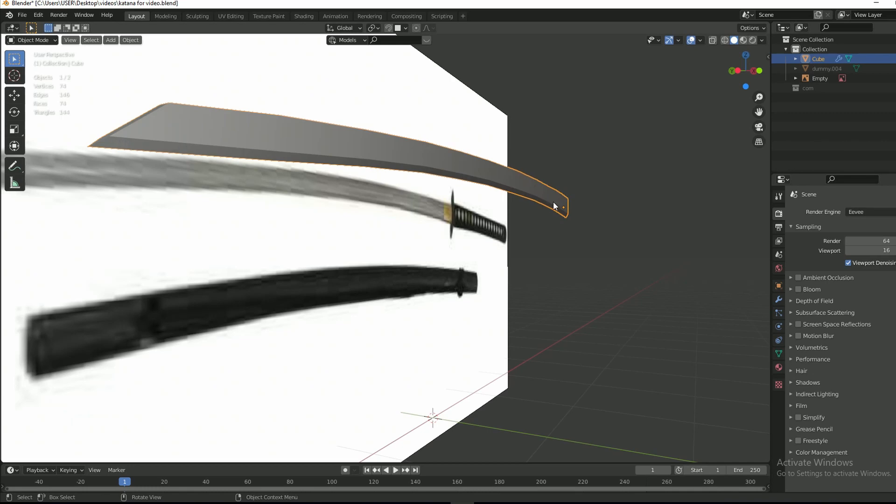
- Compare Studio and MatCap lighting for the viewport and apply the glossy red matcap
left_click(763, 40)
left_click(743, 102)
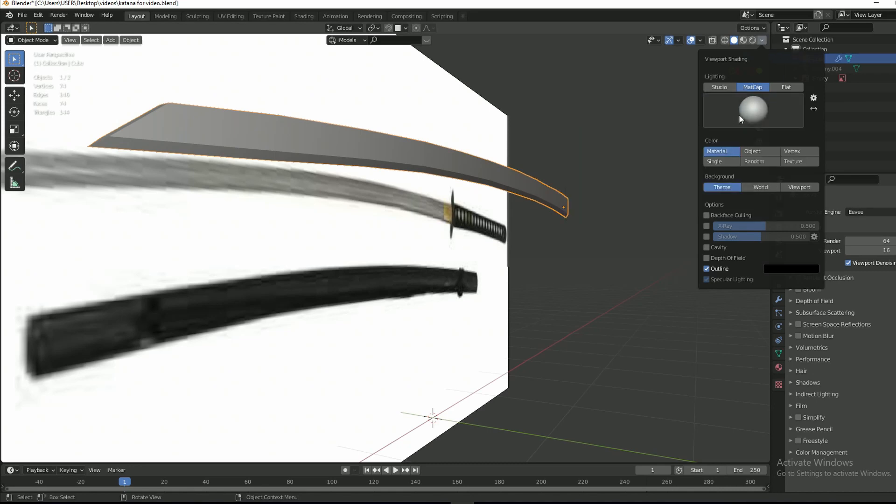
left_click(721, 87)
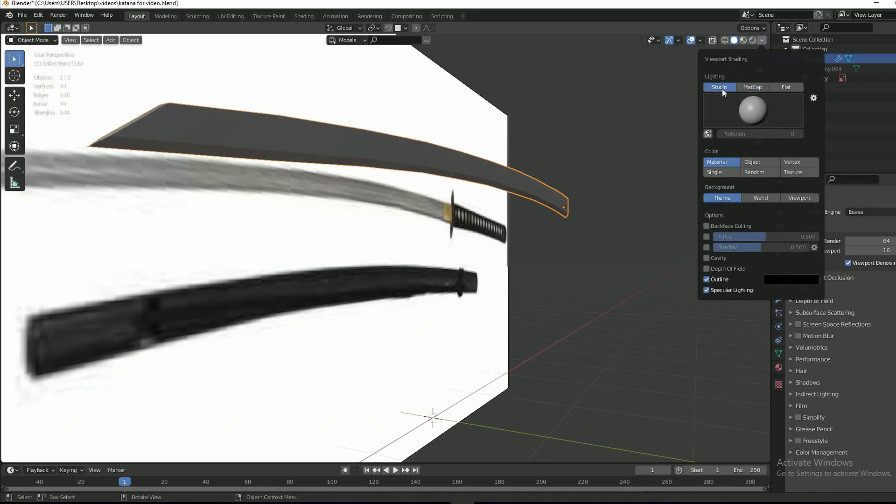
left_click(758, 88)
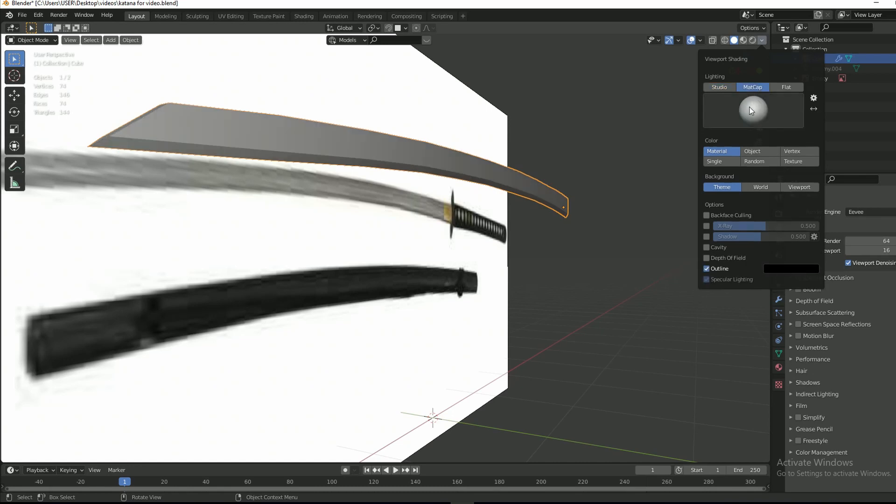
left_click(754, 108)
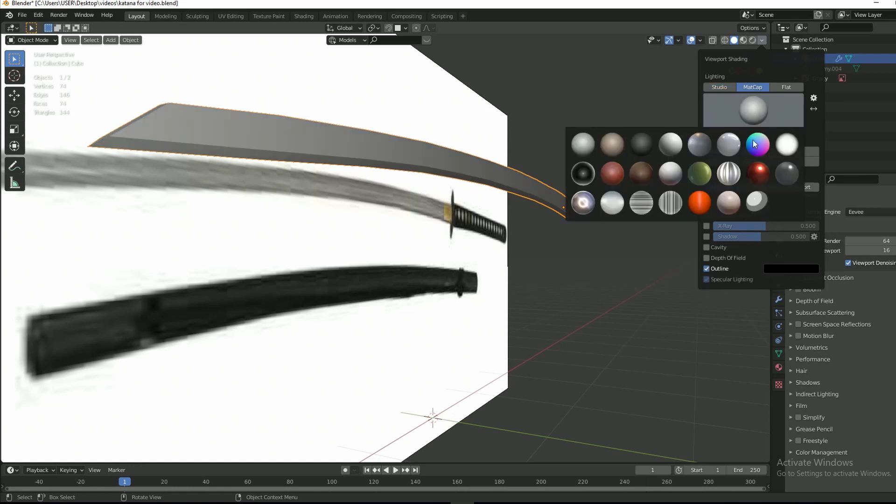
left_click(758, 172)
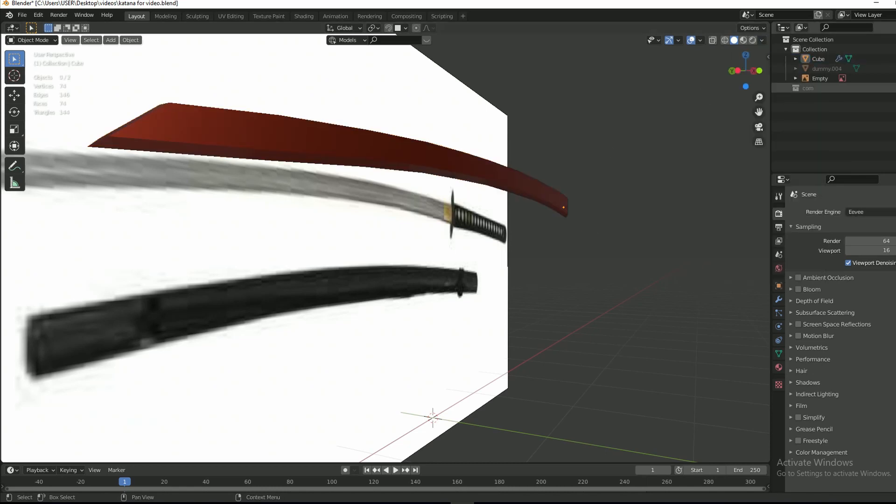
- Hide the reference image and set the viewport to the plain grey matcap
left_click(895, 79)
left_click_drag(746, 71, 565, 72)
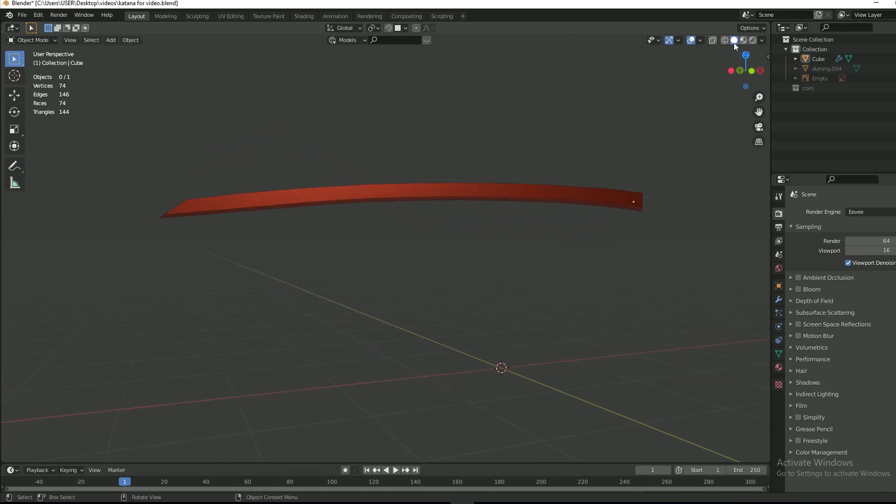
left_click(762, 41)
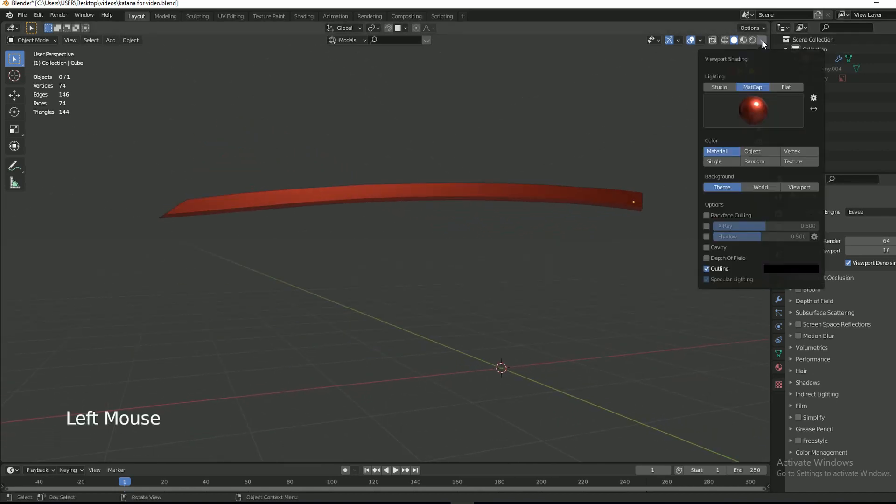
left_click(759, 124)
left_click(584, 150)
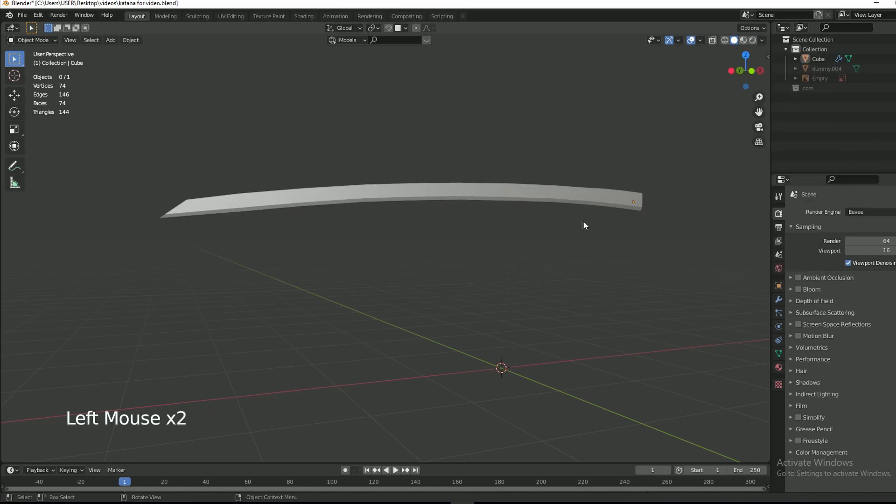
- Enter Edit Mode on the blade and select the sharp-marked lengthwise edge loop in edge select mode
left_click_drag(746, 69, 266, 176)
left_click(266, 176)
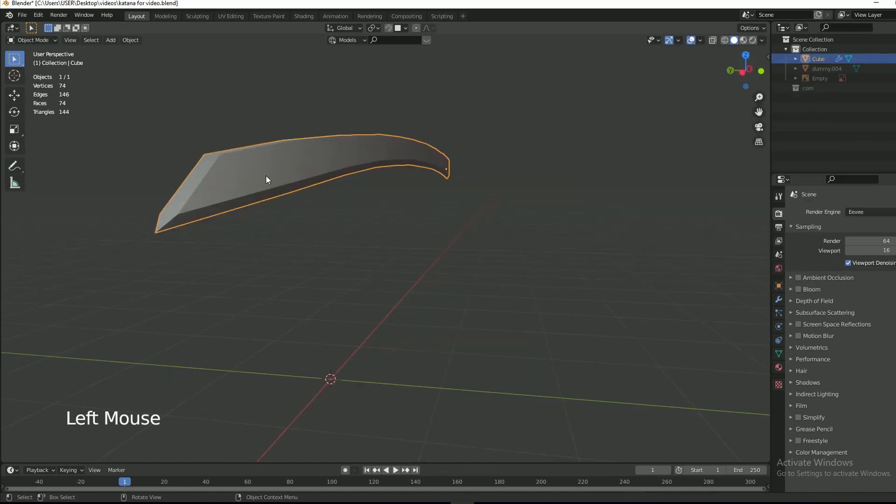
key("Tab")
key("2")
left_click(234, 200, "alt")
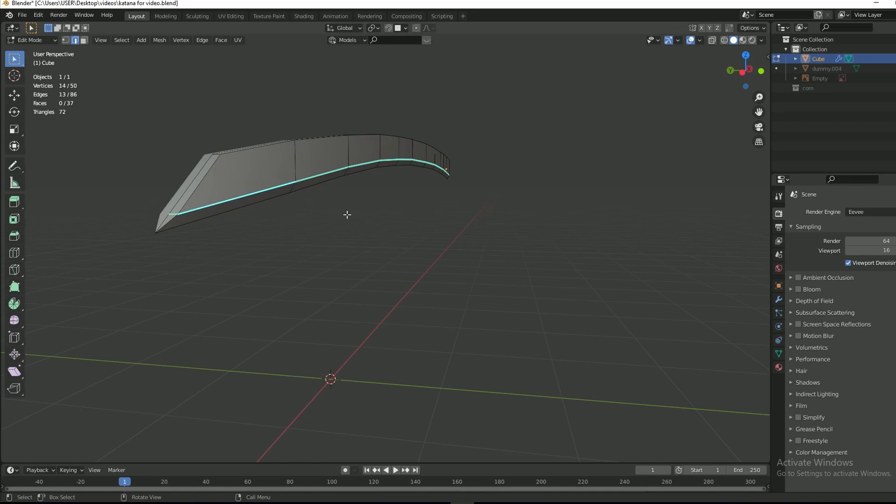
- Try shifting the blade's sharp-marked lengthwise edge loop along the global Y axis
key("g")
key("y")
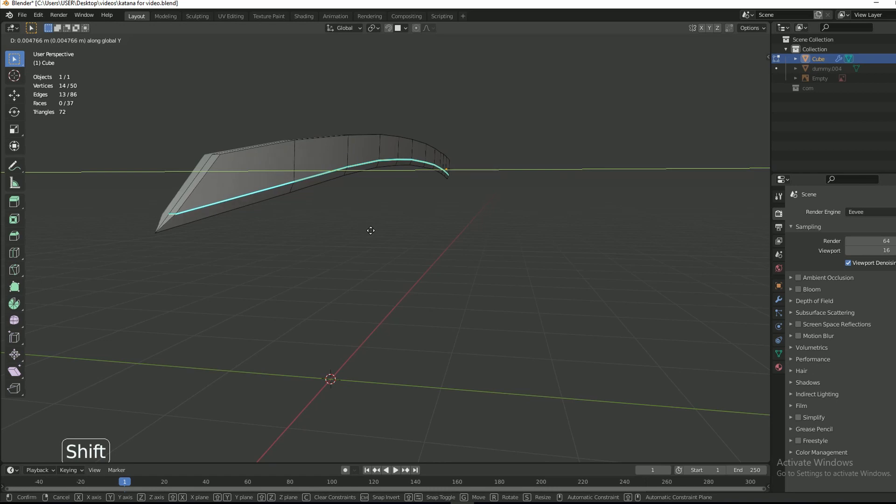
left_click(371, 230)
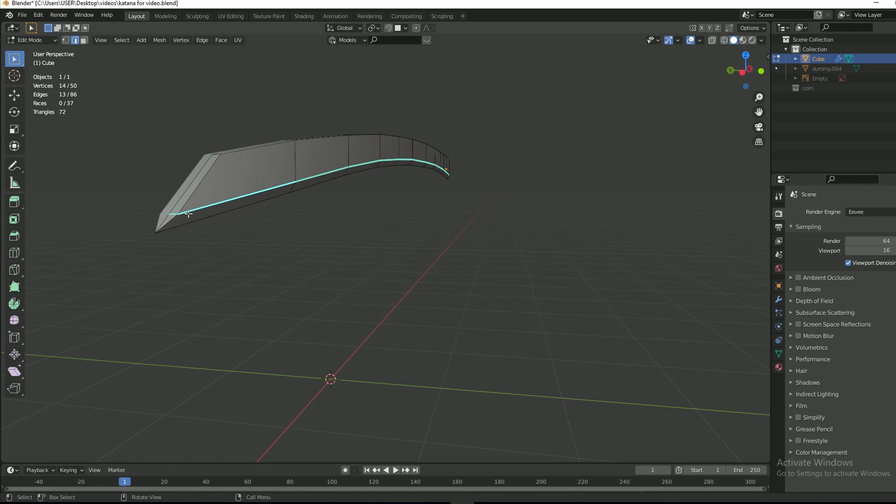
key("g")
key("y")
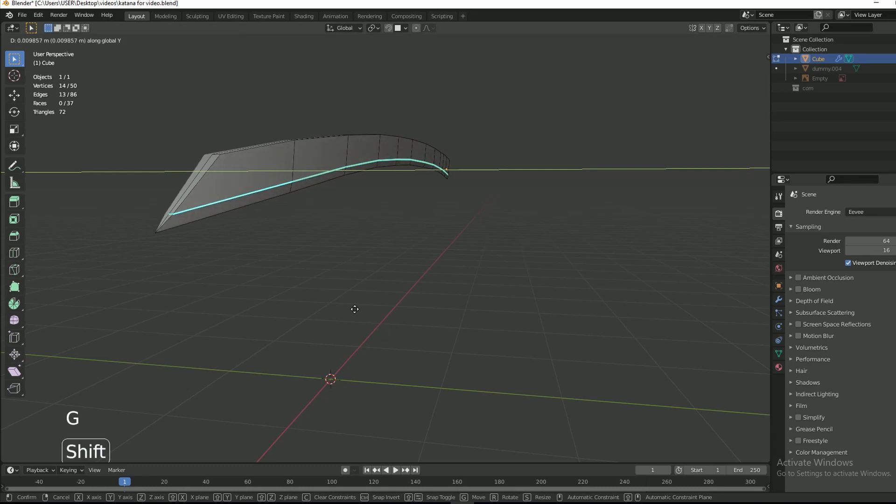
right_click(365, 306)
key("ctrl+z")
key("ctrl+z")
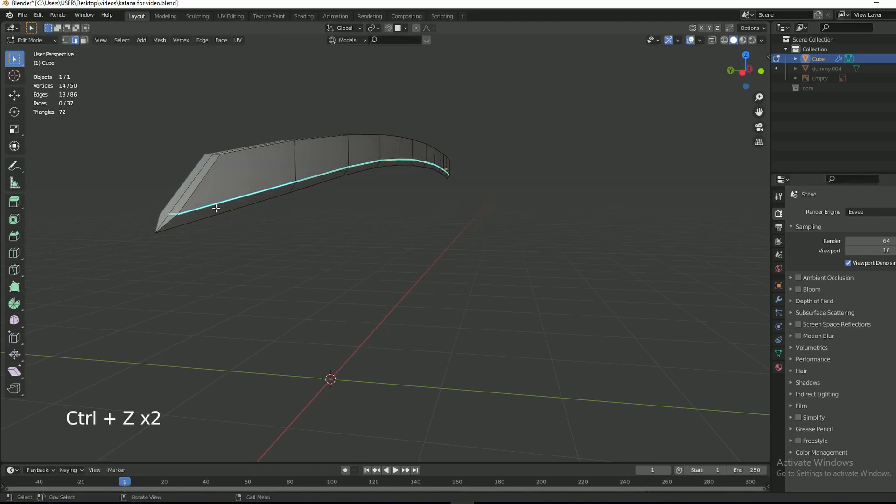
- Move the blade's sharp-marked lengthwise edge loop about 0.0035 m along global Y and return to Object Mode
left_click(218, 201, "alt")
key("g")
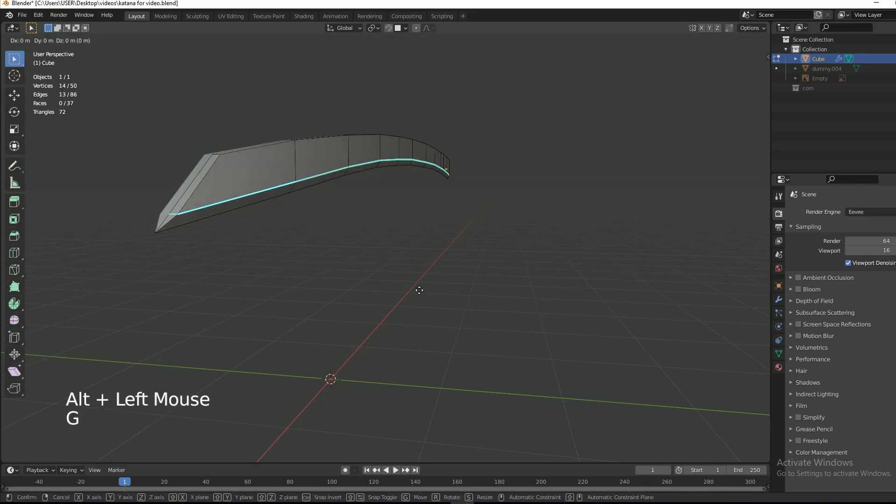
key("y")
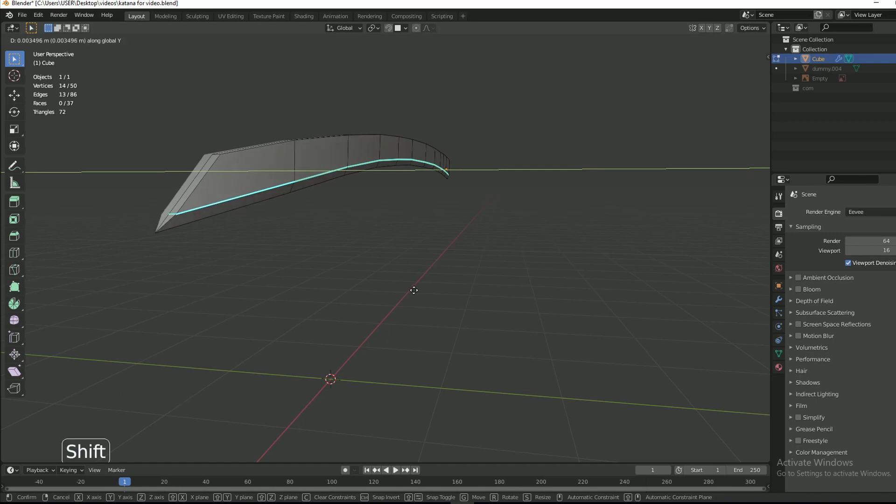
key("Tab")
left_click(414, 294)
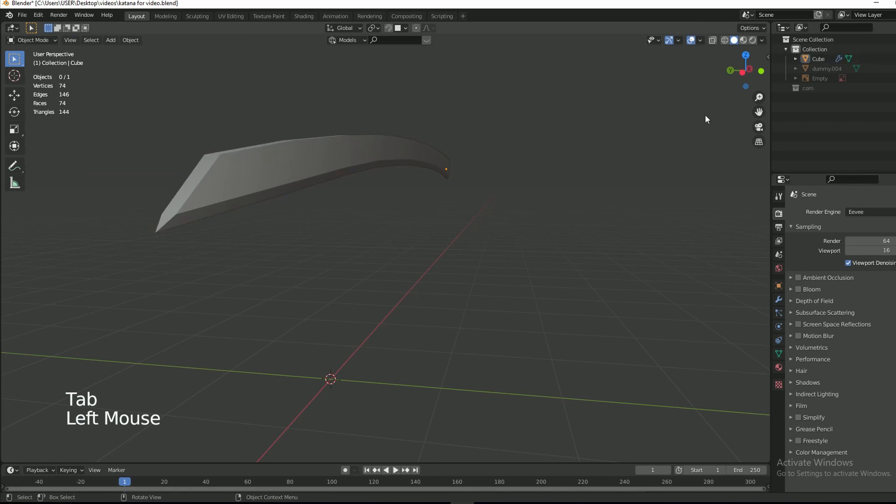
- Mark the short edge at the corner where the blade's spine meets the tip as sharp and return to Object Mode
left_click_drag(746, 70, 702, 75)
scroll(479, 187, "down", 2)
key("KP_1")
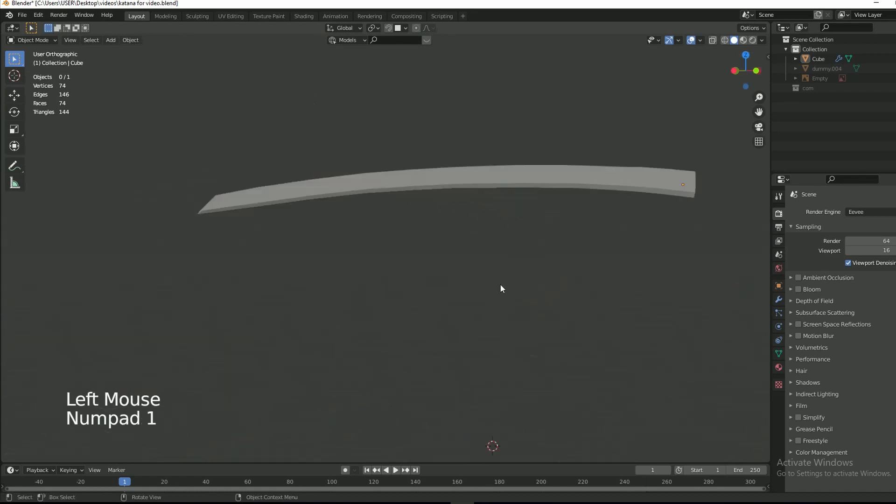
scroll(519, 275, "down", 2)
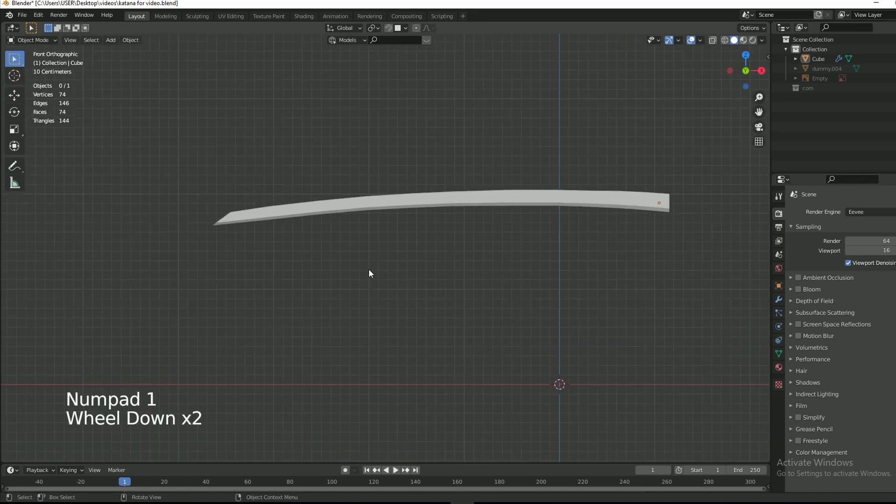
scroll(370, 269, "up", 4)
left_click_drag(731, 66, 680, 90)
left_click(316, 223)
key("Tab")
key("2")
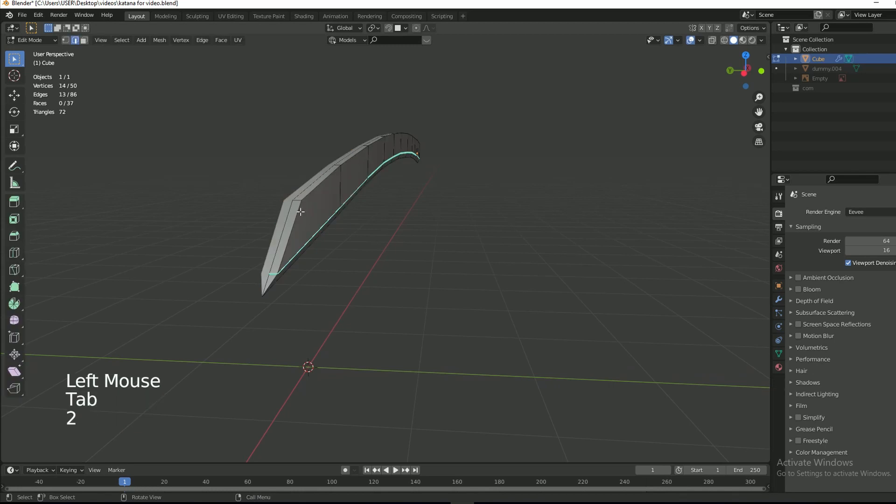
left_click(300, 204)
scroll(300, 204, "up", 2)
scroll(300, 204, "down", 1)
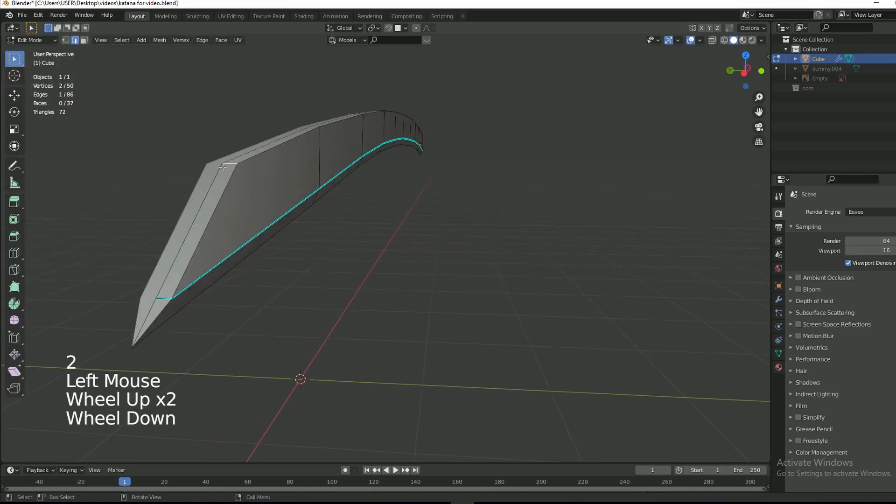
key("q")
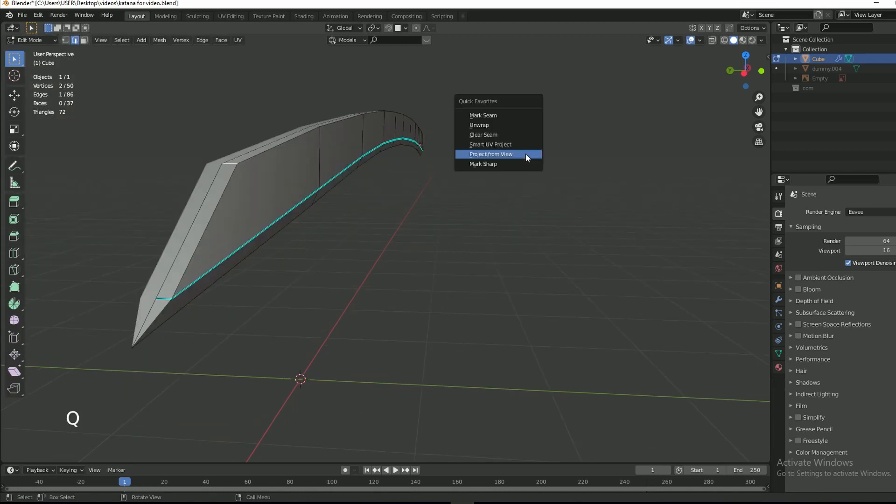
key("ctrl+e")
left_click(458, 225)
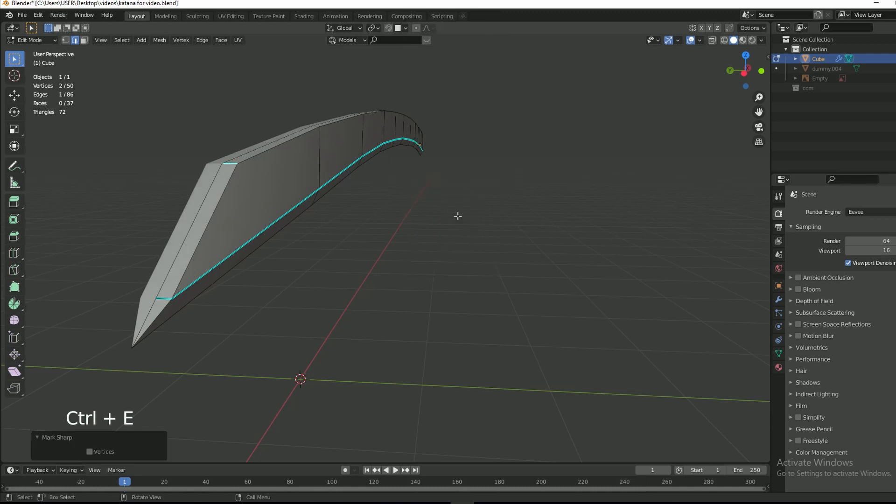
key("Tab")
left_click(397, 198)
- Inspect the shading of the blade's tip and show the reference image again in front view
left_click(747, 69)
left_click_drag(748, 69, 510, 160)
scroll(511, 160, "down", 3)
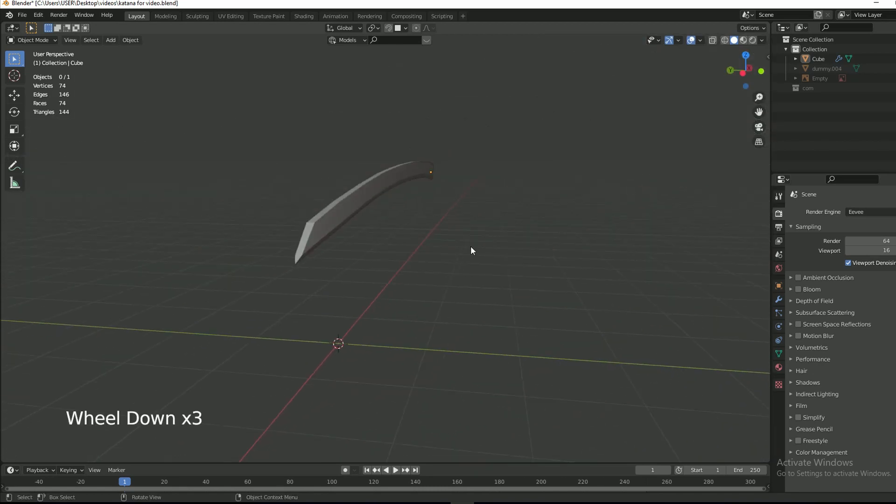
scroll(512, 192, "up", 2)
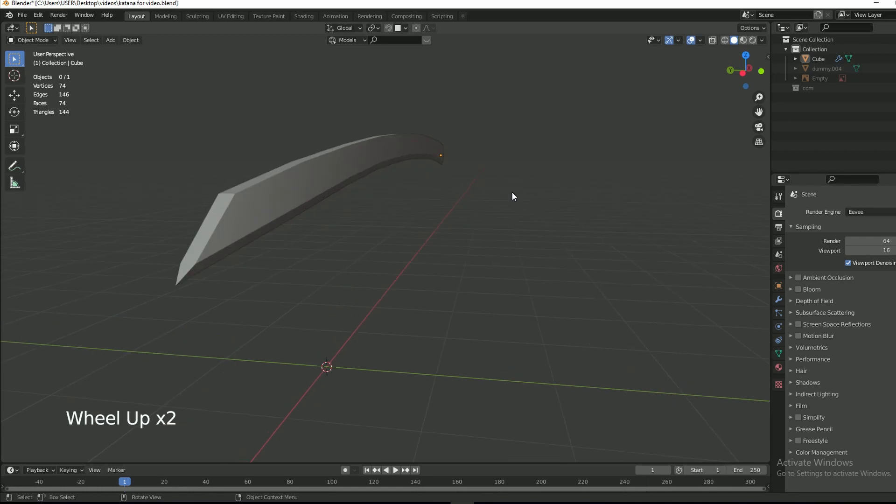
key("KP_1")
scroll(665, 214, "down", 1)
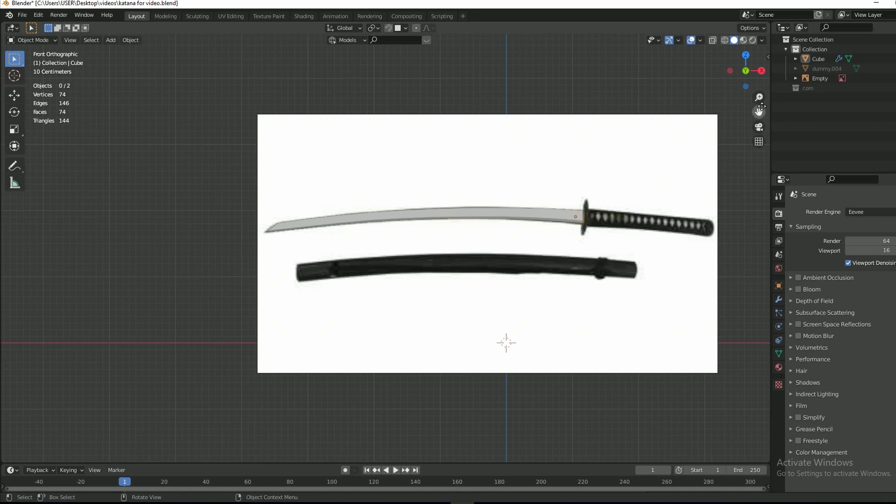
left_click_drag(759, 112, 581, 98)
scroll(625, 209, "up", 3)
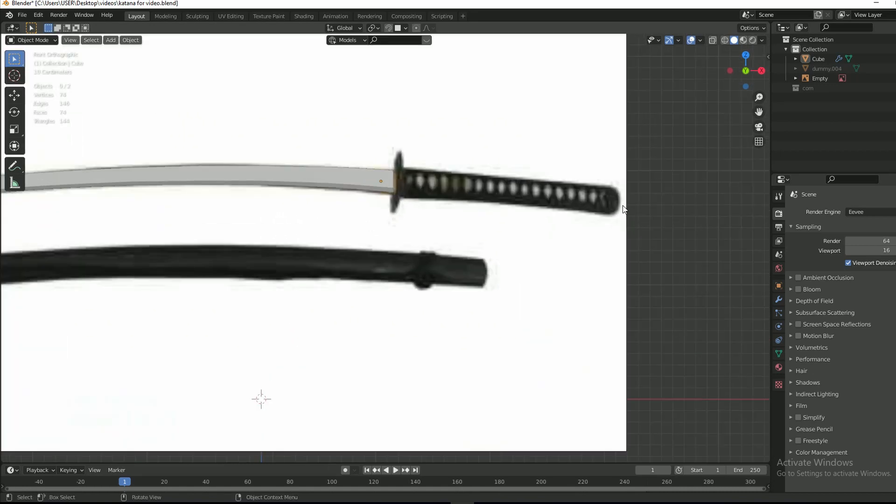
scroll(625, 209, "down", 2)
- Add a mesh cylinder and set its vertex count to 14
key("shift+a")
mouse_move(419, 94)
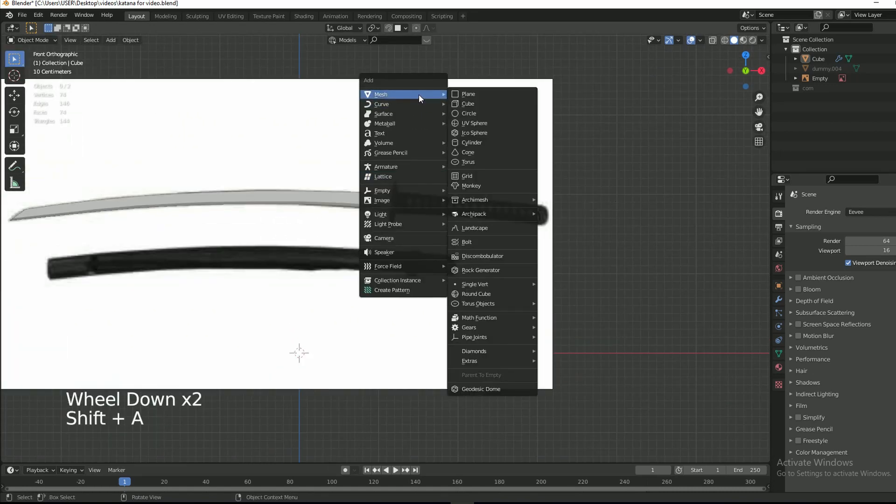
left_click(478, 142)
left_click(123, 338)
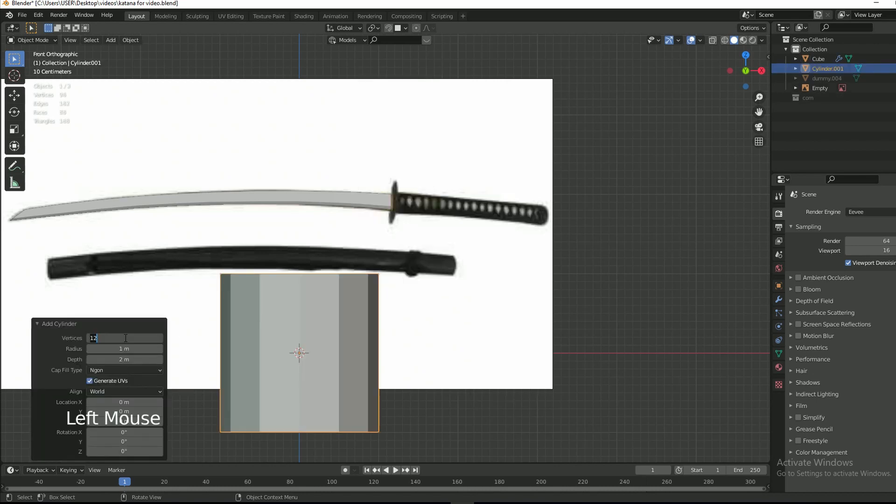
type("12")
key("Return")
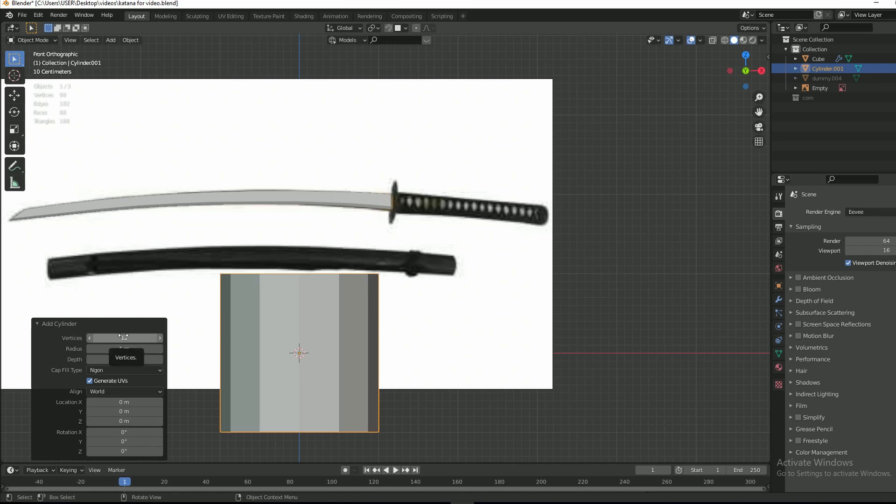
left_click_drag(123, 336, 137, 337)
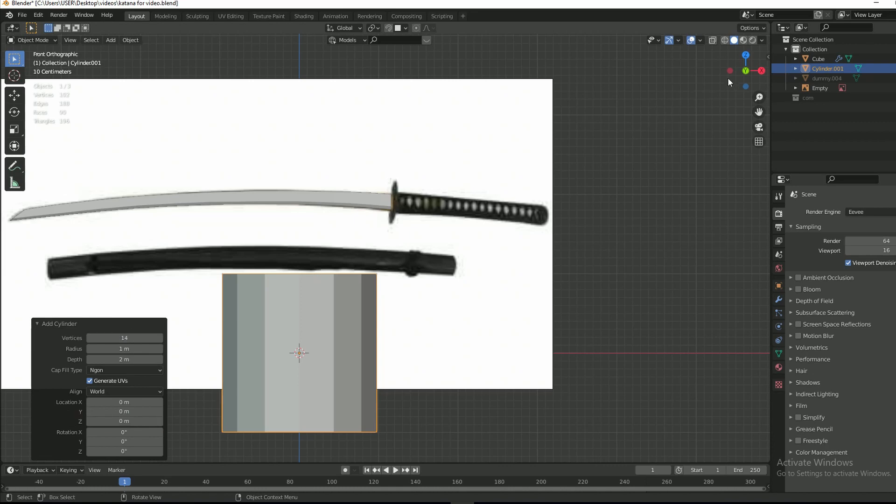
- Shade the cylinder smooth and enable Auto Smooth with a 60° angle
left_click_drag(746, 70, 687, 110)
right_click(295, 305)
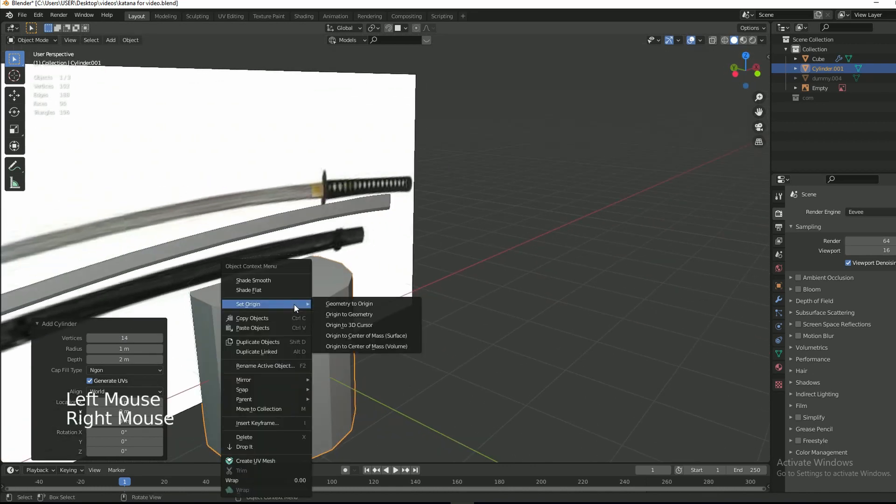
left_click(295, 278)
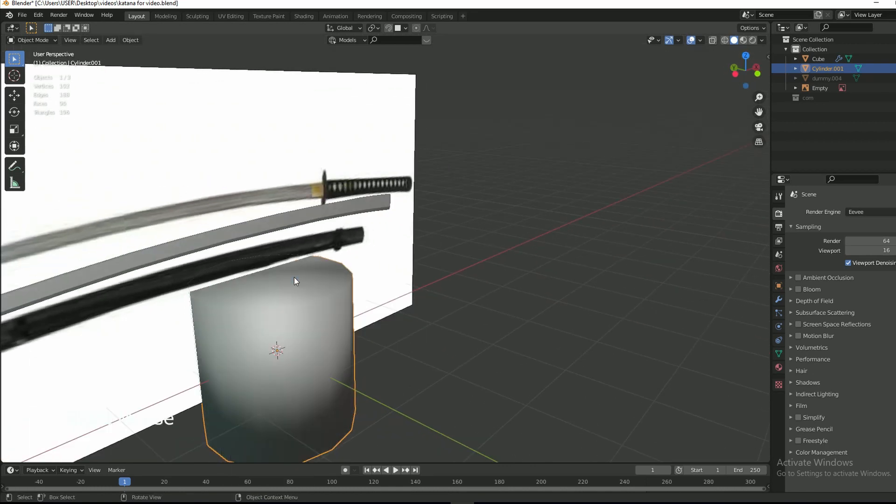
left_click(779, 353)
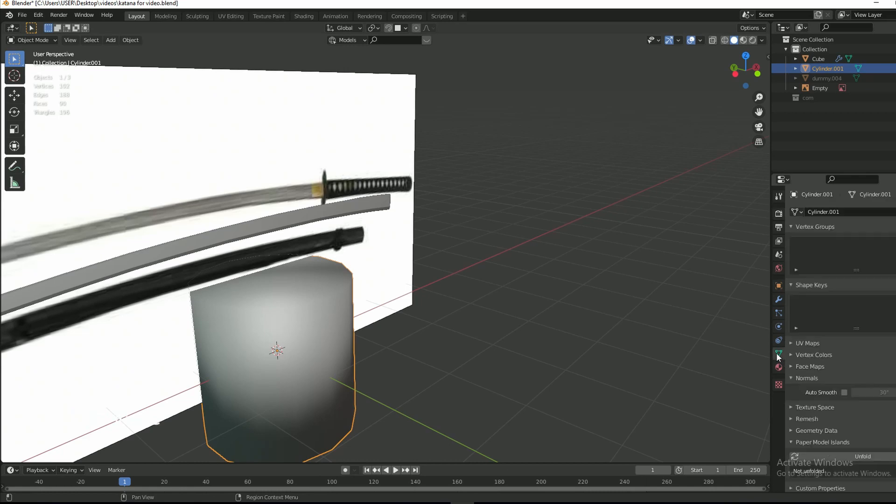
left_click(845, 393)
left_click(882, 393)
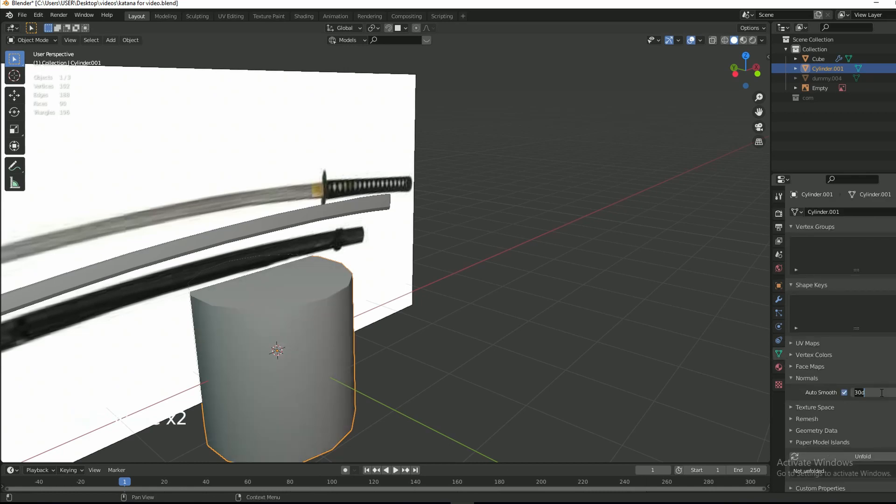
type("60")
key("Return")
- Move the cylinder over the katana's handle in front view, about 2.14 m in X and 1.89 m in Z
key("KP_Decimal")
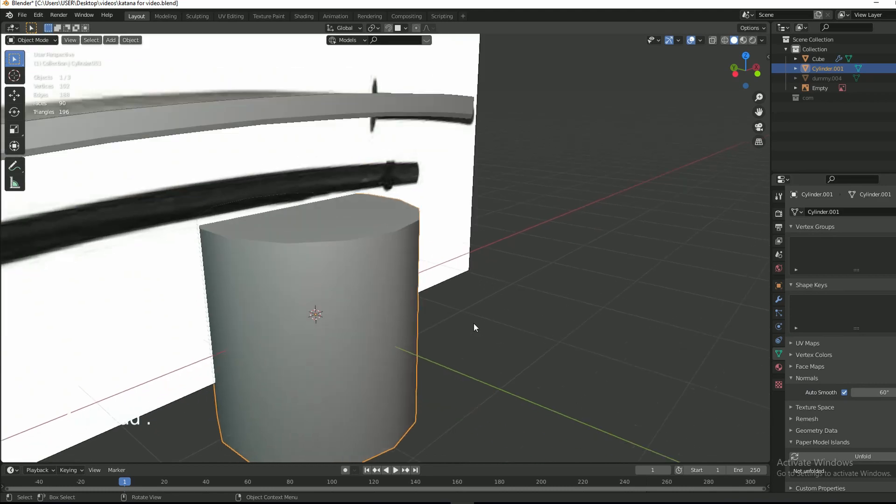
key("KP_1")
scroll(475, 322, "down", 4)
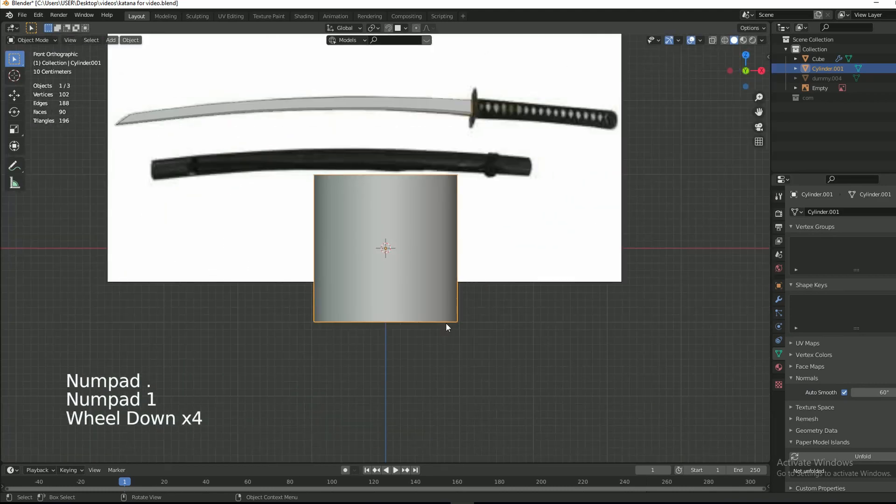
scroll(449, 322, "down", 2)
key("g")
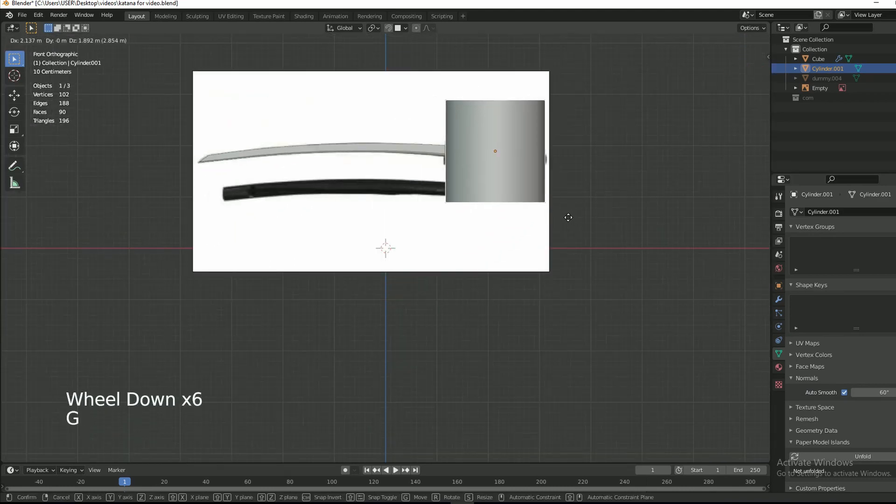
left_click(568, 217)
- Turn on X-ray display and rotate the cylinder 90° about the Y axis
key("KP_Decimal")
scroll(564, 217, "down", 1)
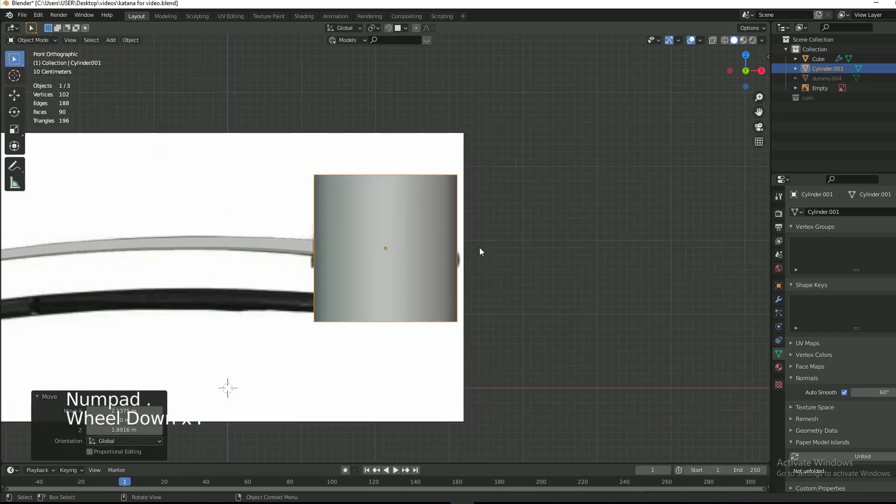
key("alt+z")
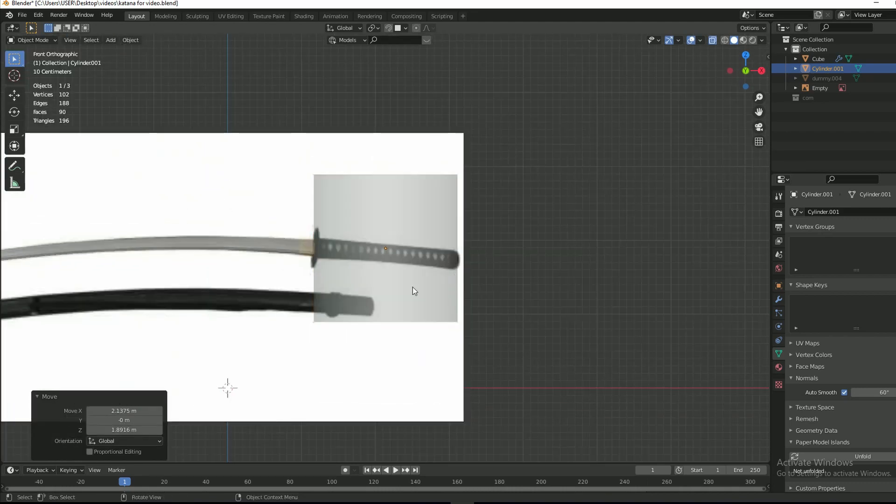
left_click(440, 282)
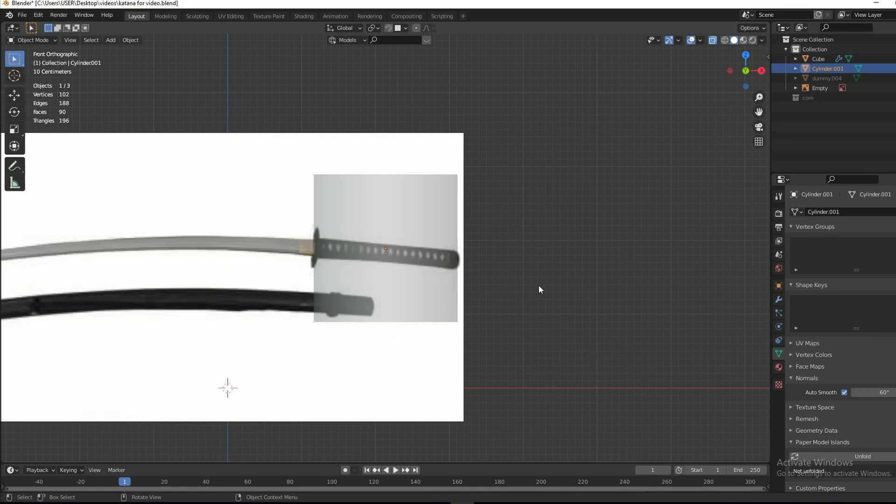
type("ry90")
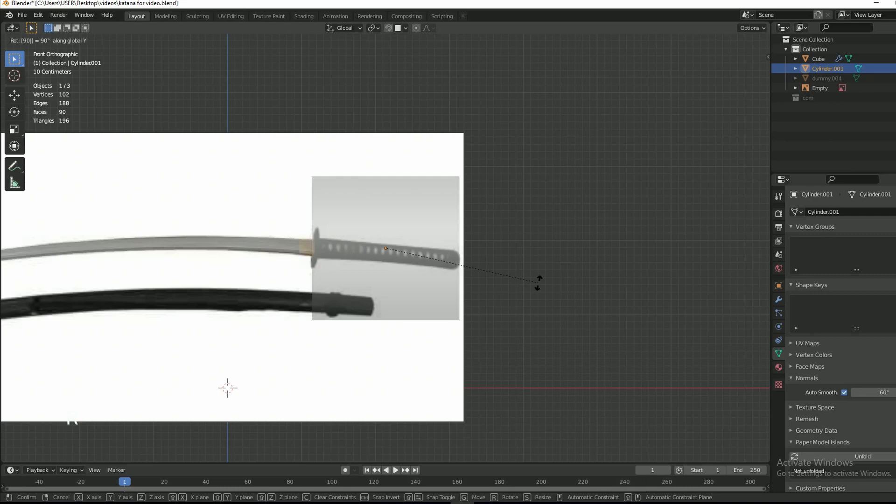
key("Return")
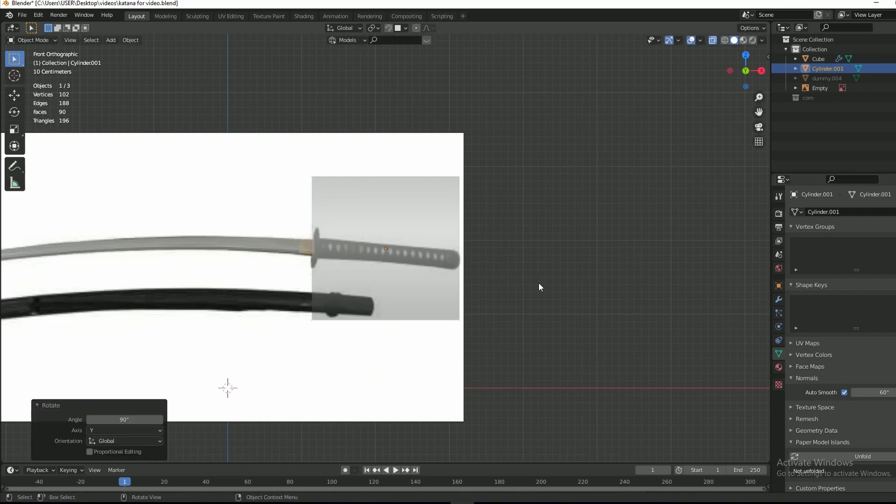
- Scale the cylinder down uniformly to about 0.198 so it is closer to the handle's thickness
scroll(577, 266, "up", 2)
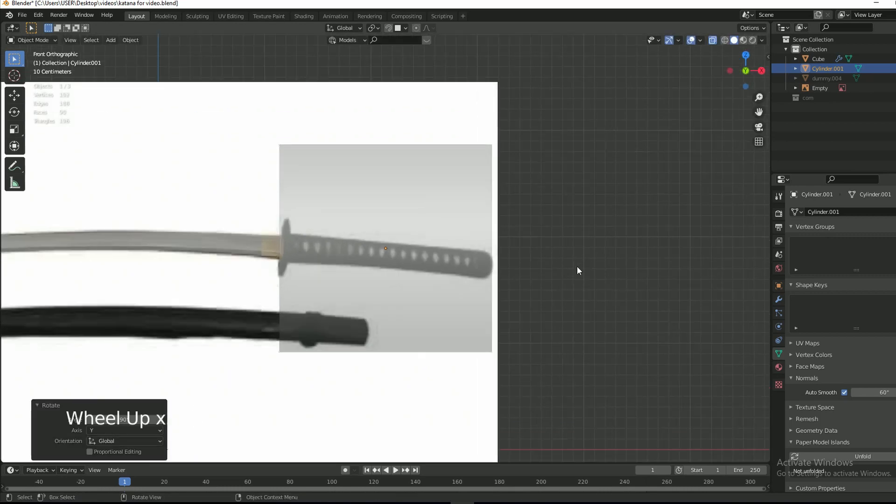
key("s")
left_click(437, 276)
scroll(539, 287, "up", 6)
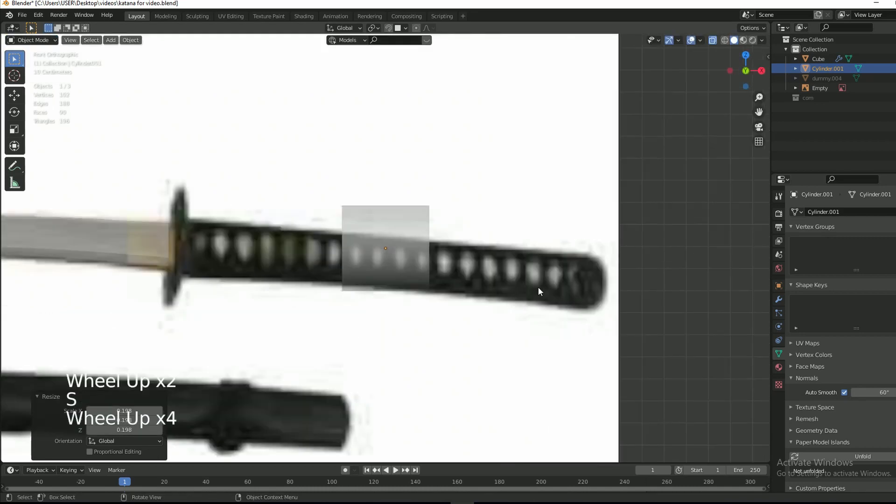
- Move the cylinder about -0.71 m along X to the guard end of the handle
key("g")
key("x")
left_click(326, 283)
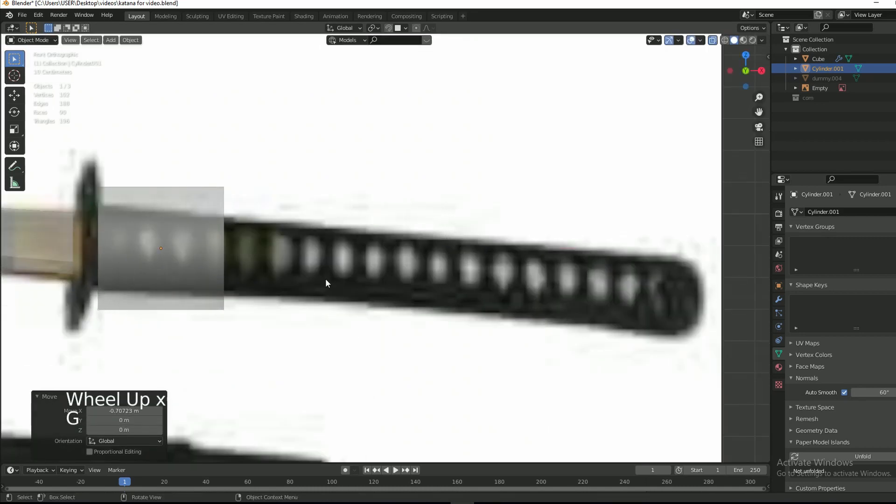
- Scale the cylinder uniformly to about 0.639 and shift it about -0.057 m along X to sit against the guard
key("s")
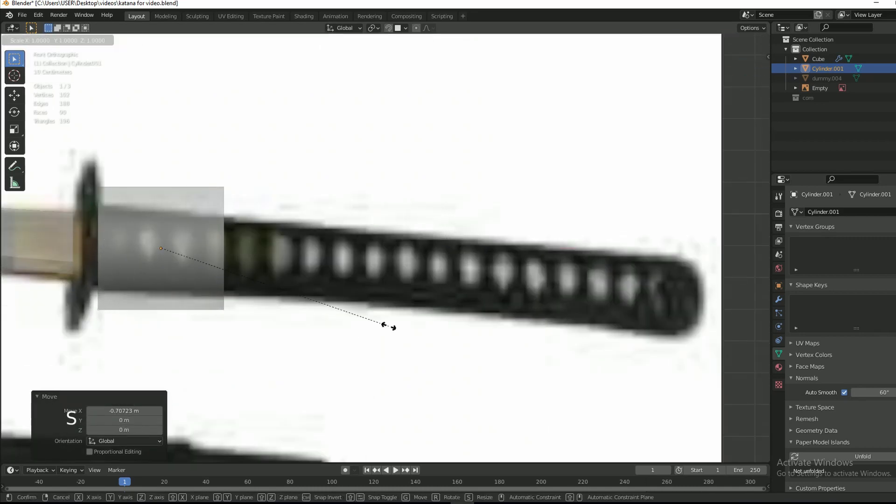
left_click(298, 310)
key("g")
key("x")
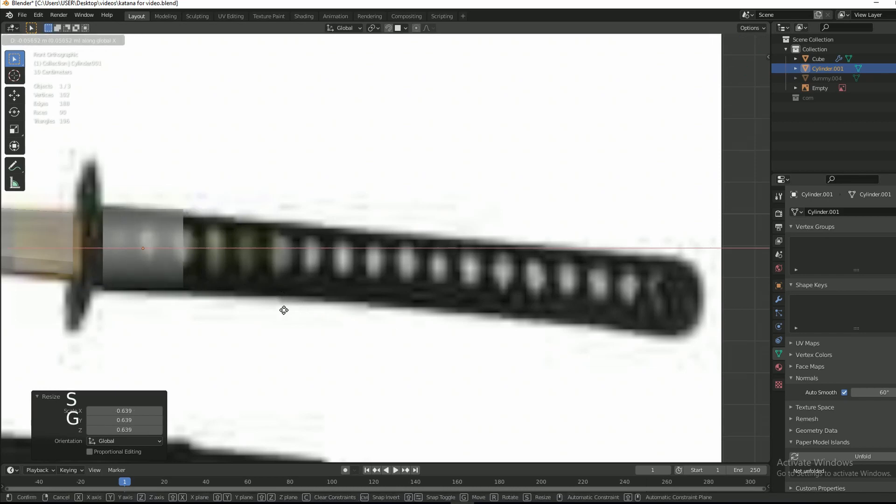
left_click(284, 310)
- Fine-tune the cylinder with a uniform scale of about 0.984 to match the handle's thickness beside the guard
scroll(283, 309, "down", 2)
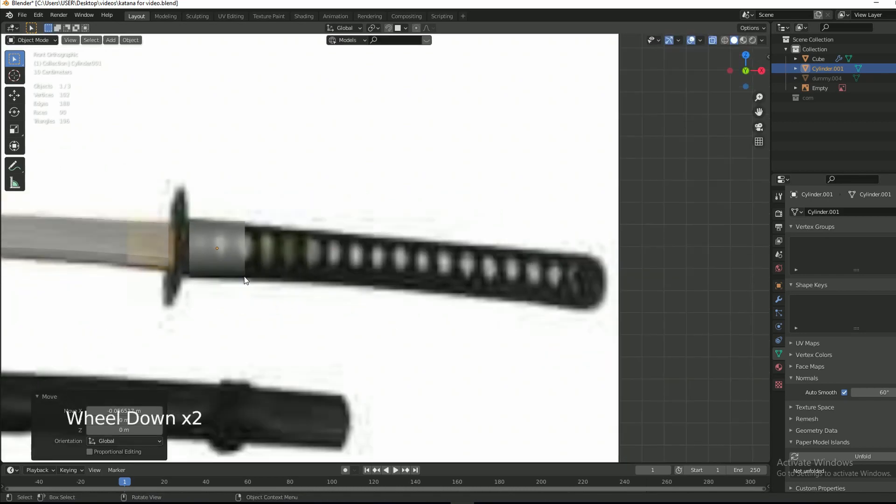
scroll(270, 276, "up", 1)
key("s")
key("shift")
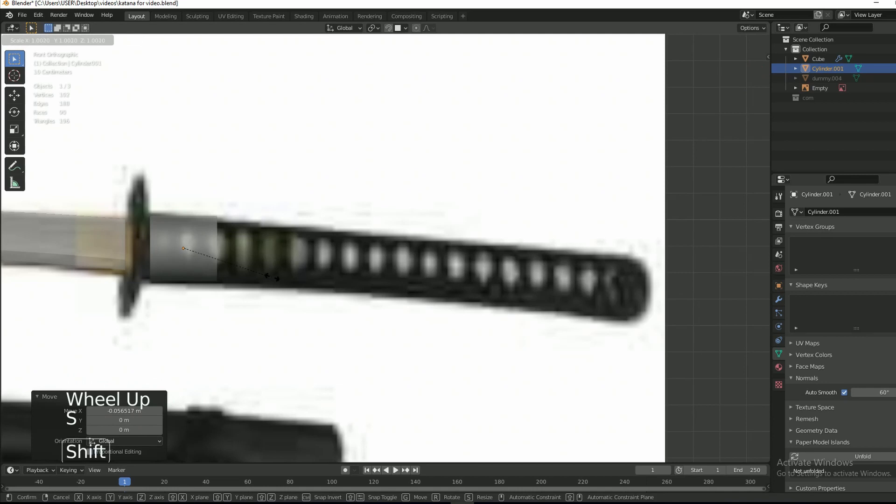
left_click(260, 276)
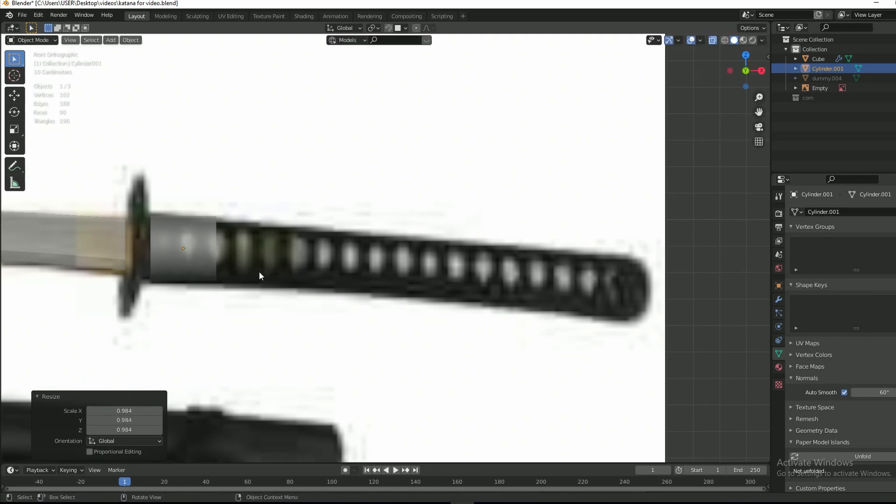
- In Edit Mode, select the vertices of the cylinder end away from the guard and move them about 1.62 m along X to the handle's tip
left_click(202, 251)
key("Tab")
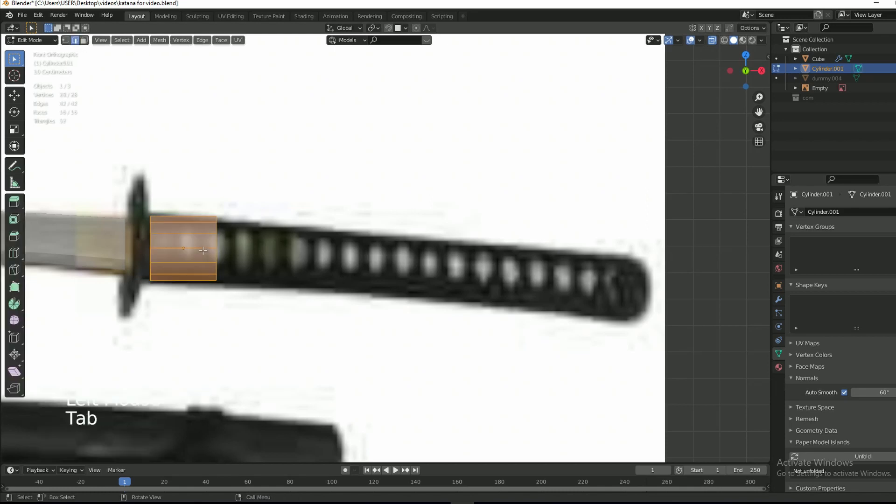
key("1")
left_click(242, 322)
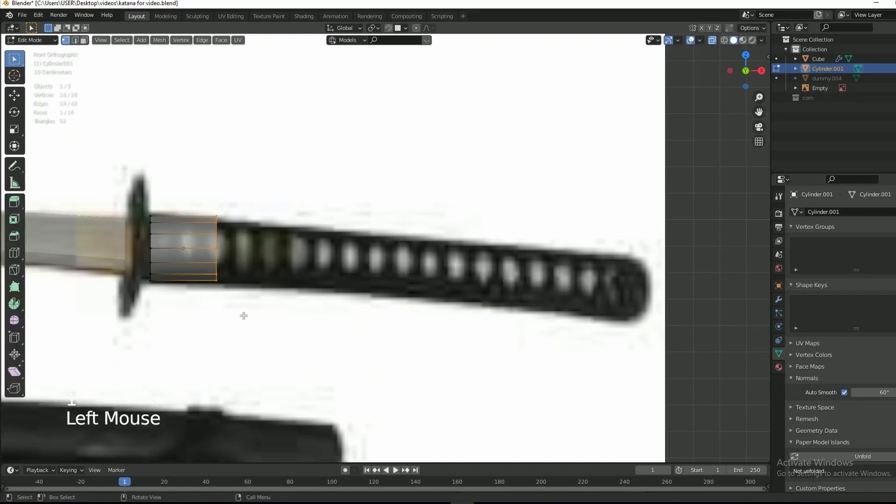
left_click_drag(204, 209, 247, 303)
left_click_drag(193, 193, 251, 318)
key("g")
key("z")
right_click(346, 312)
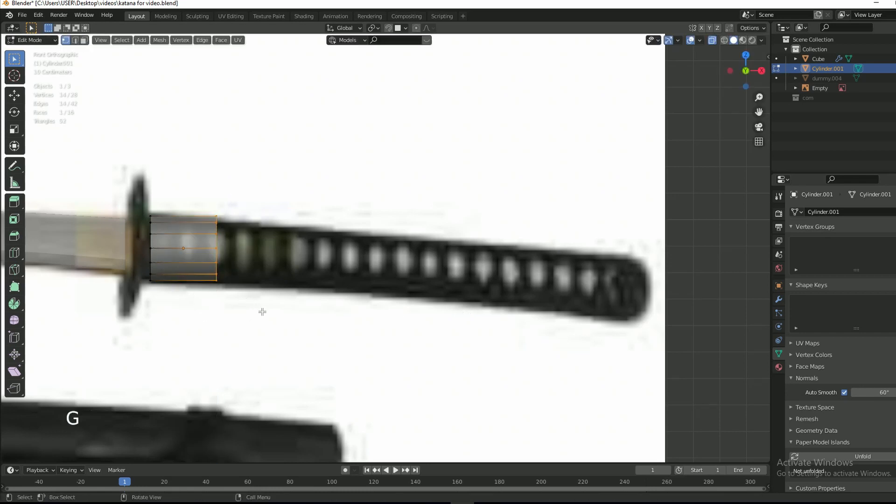
key("g")
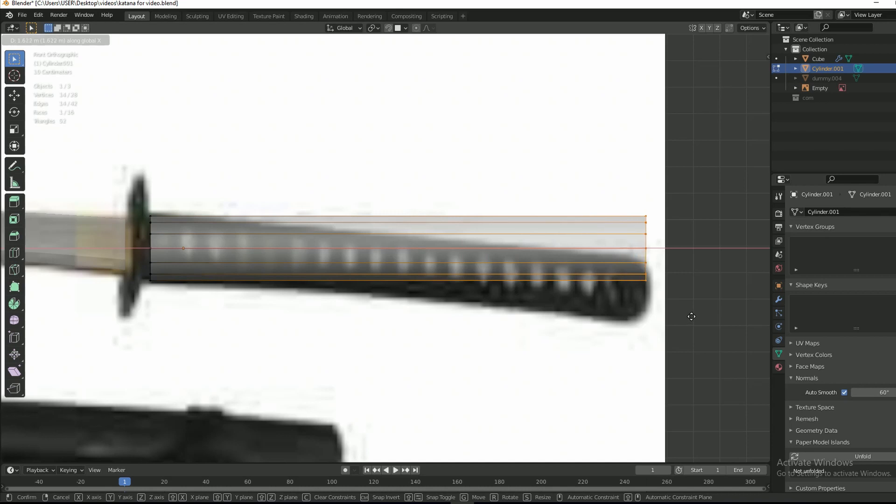
left_click(692, 317)
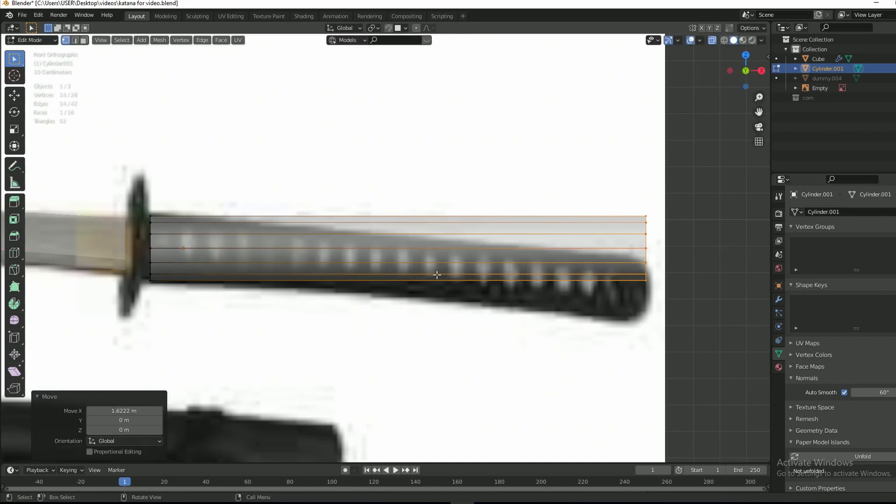
- Add 7 evenly spaced loop cuts around the lengthened cylinder and clear the selection
key("ctrl+r")
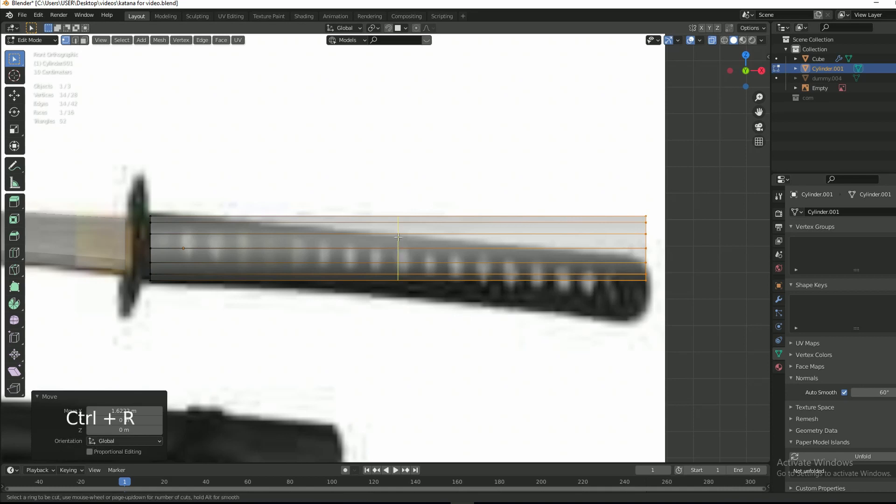
scroll(398, 237, "up", 4)
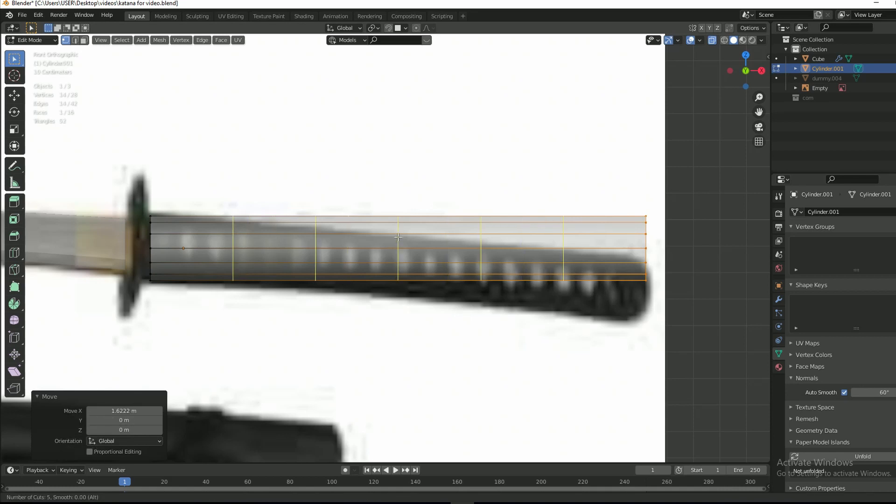
scroll(398, 237, "up", 1)
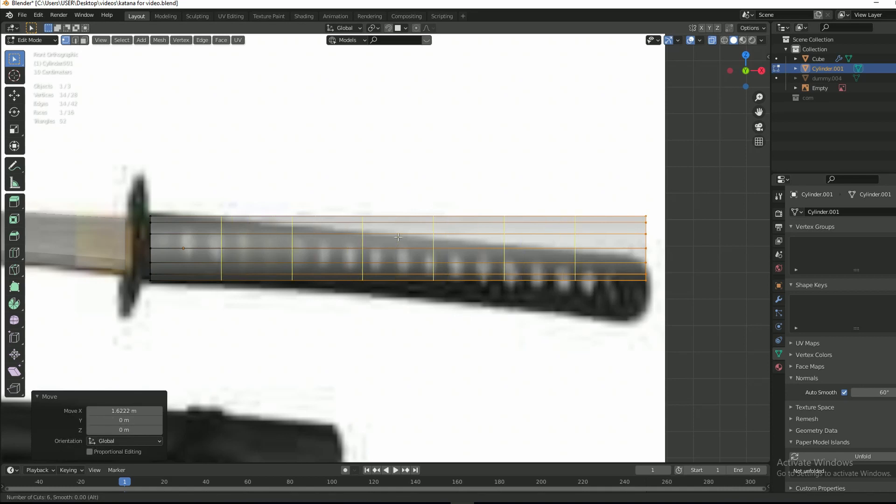
scroll(398, 238, "up", 1)
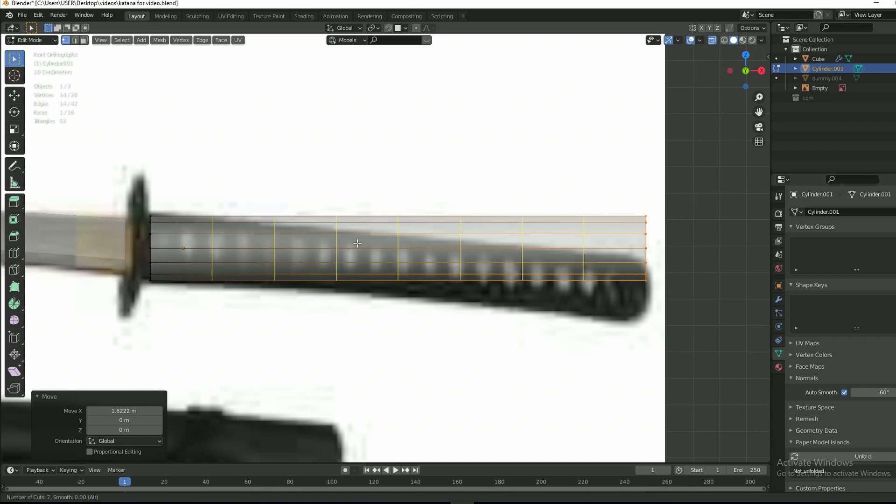
left_click(398, 241)
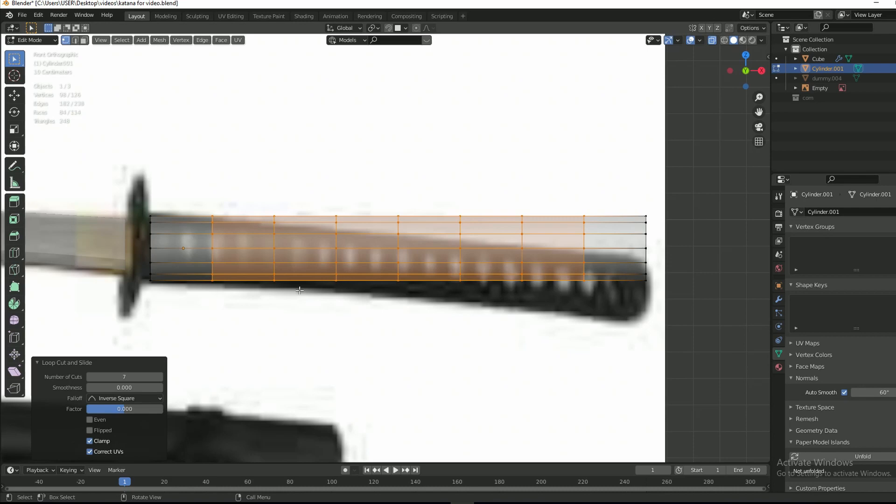
left_click(453, 332)
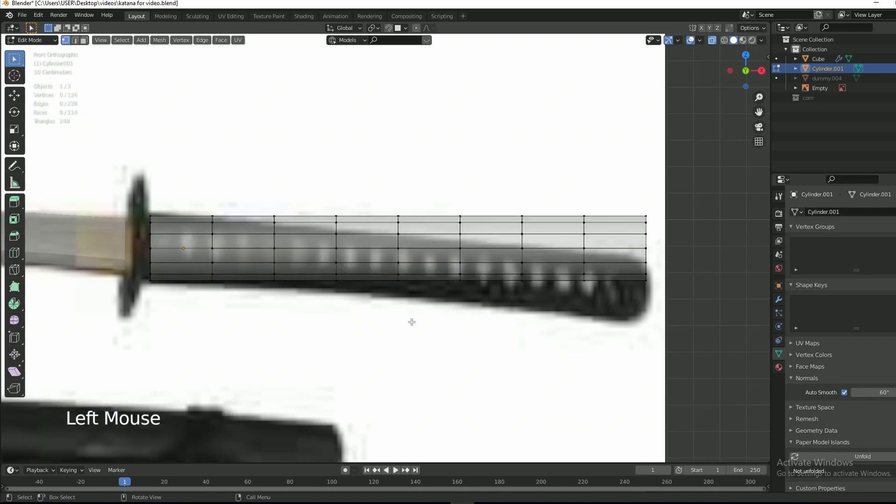
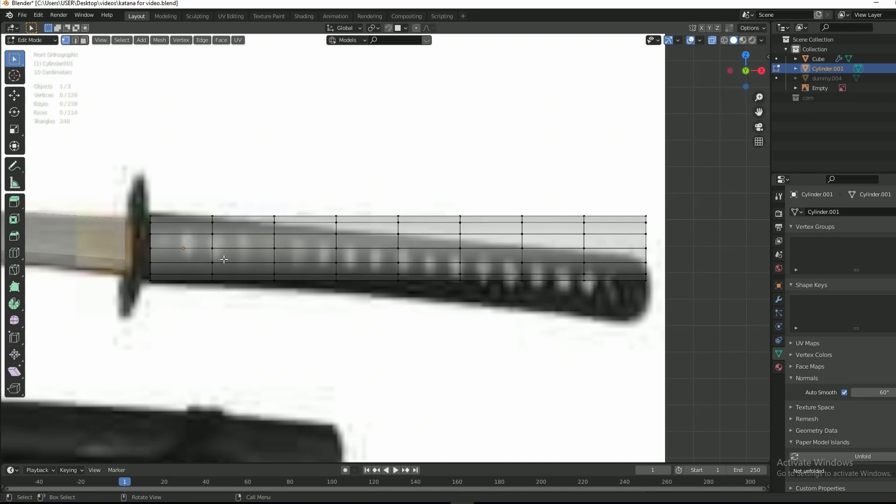
- Try freehand annotation lines following the handle's curve, undo them and return to the Select Box tool
left_click(14, 166)
mouse_move(131, 252)
left_mouse_down()
mouse_move(597, 262)
mouse_move(636, 282)
mouse_move(219, 270)
left_mouse_up()
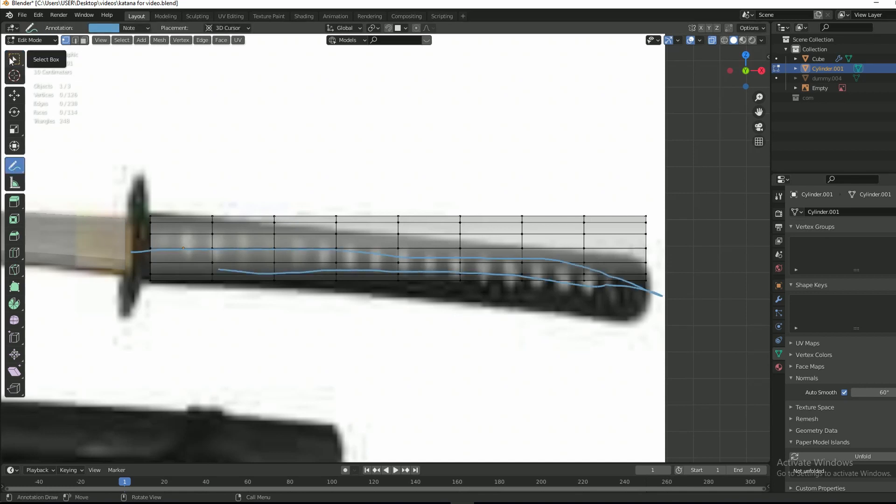
key("ctrl+z")
left_click(14, 59)
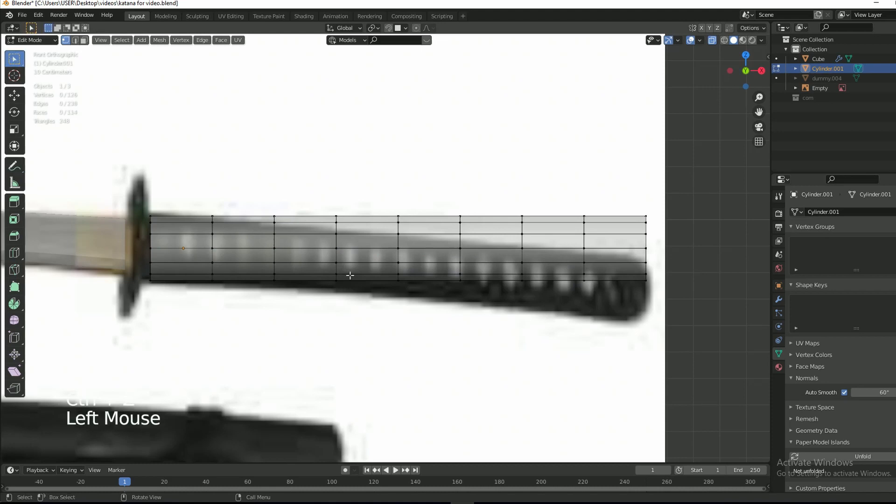
- Return to Object Mode and move the cylinder about -0.87 m along Y, in front of the reference image
key("Tab")
left_click_drag(746, 70, 652, 181)
key("g")
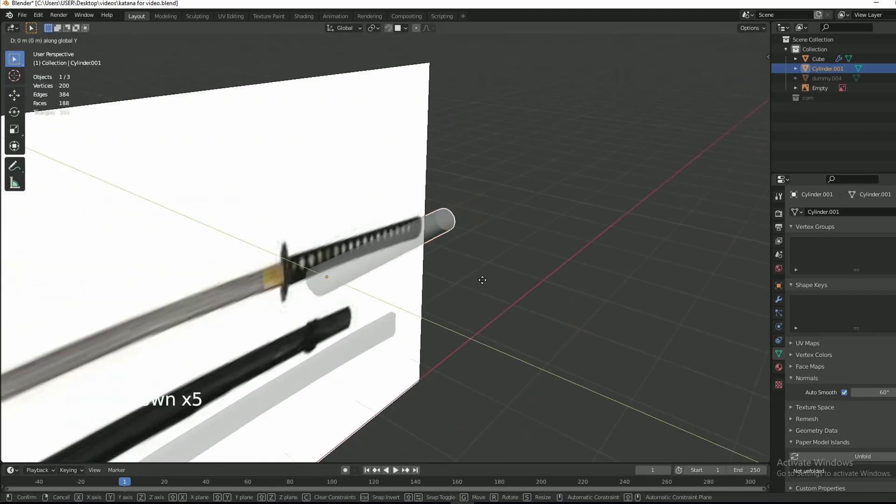
key("y")
left_click(561, 322)
- In front view, turn off X-ray display and set the cylinder's origin to its geometry
key("KP_Decimal")
key("KP_1")
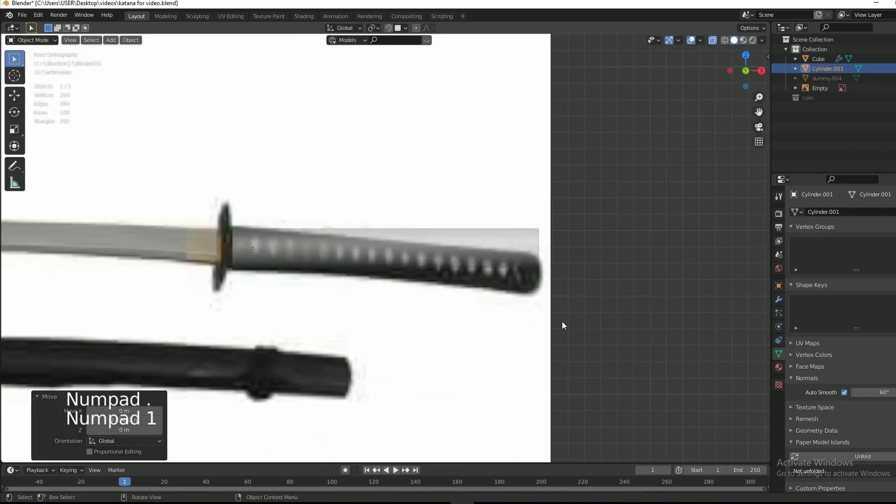
key("alt+z")
scroll(498, 278, "up", 2)
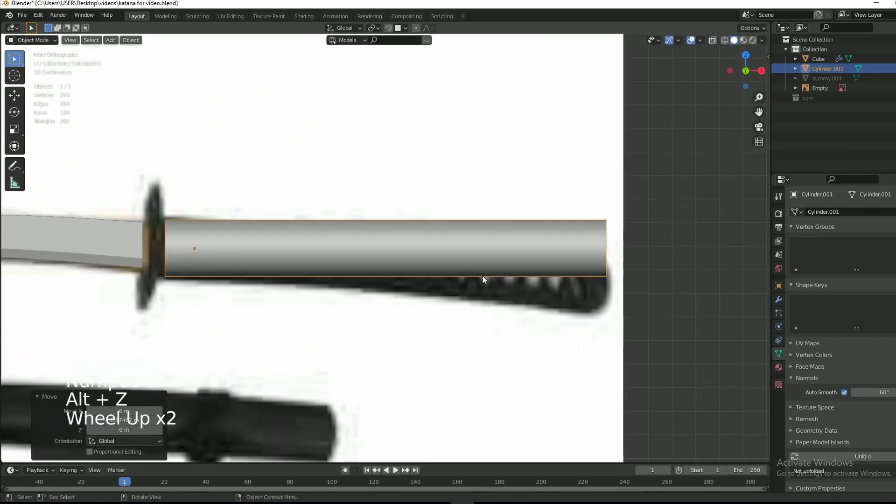
scroll(483, 275, "down", 3)
scroll(412, 269, "up", 3)
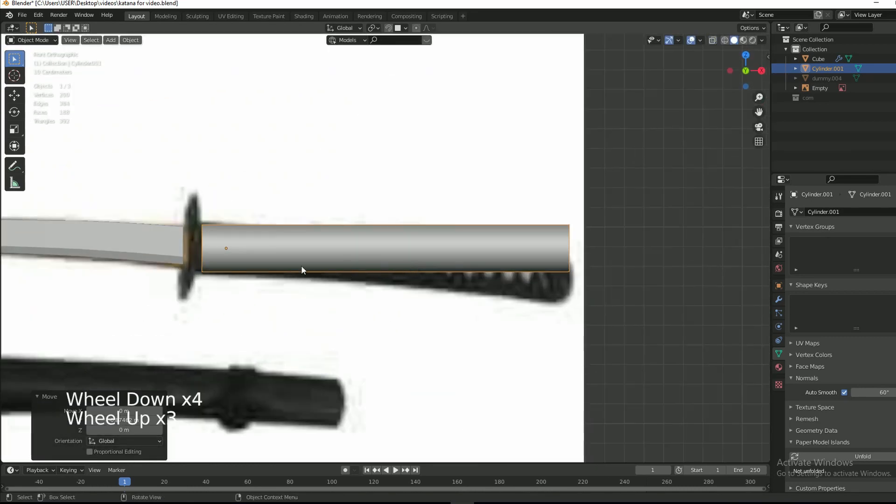
right_click(365, 244)
mouse_move(359, 269)
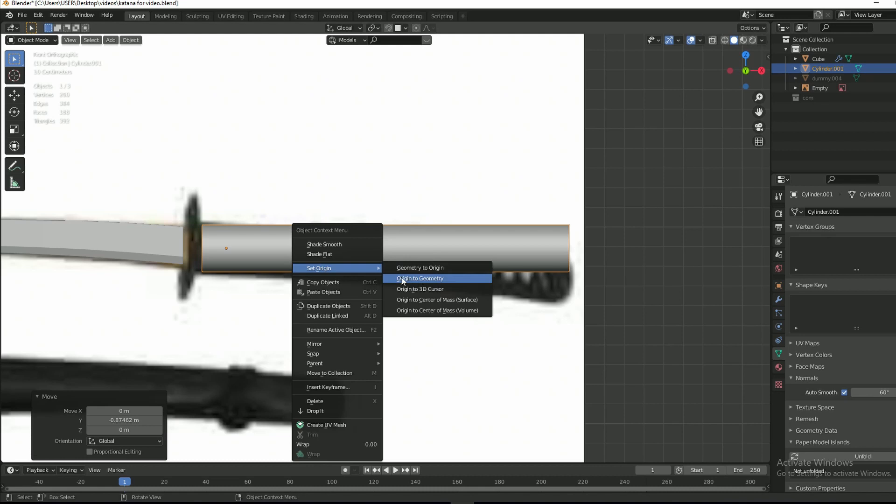
left_click(429, 279)
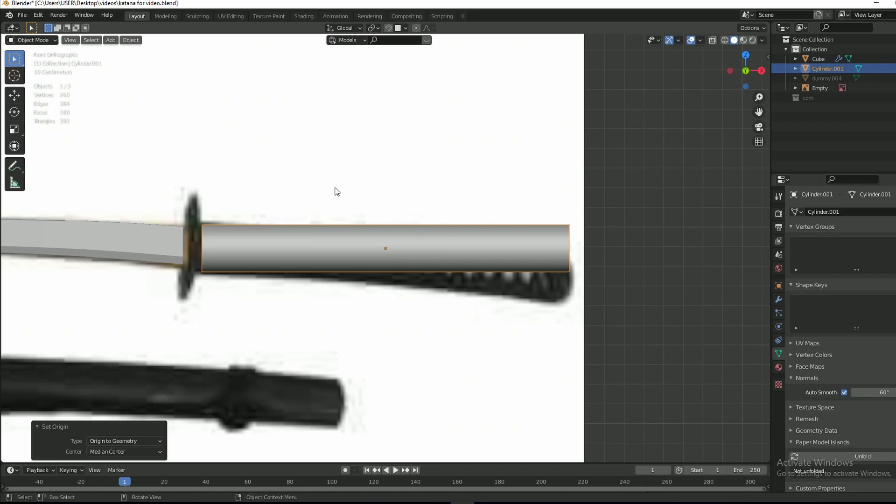
- Add a lattice object to the scene with a 1 m radius
key("shift+a")
mouse_move(281, 127)
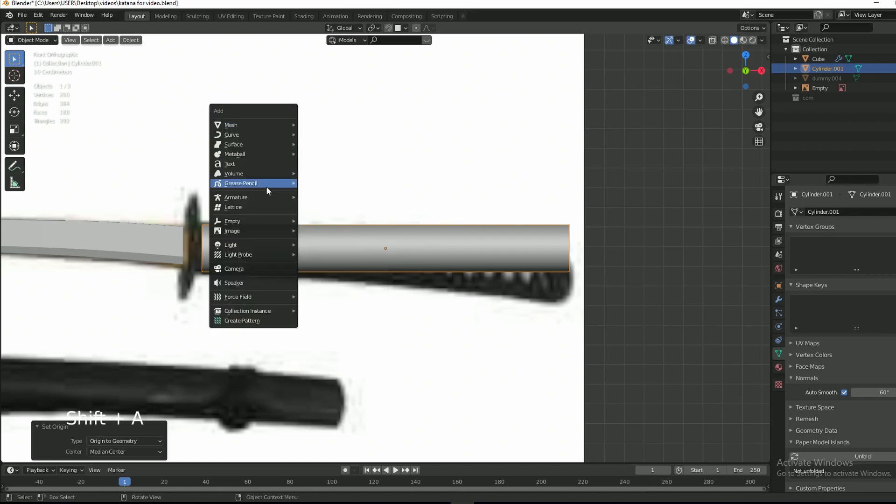
left_click(238, 206)
- Move the lattice about -1.48 m along Y, out in front of the reference image
scroll(187, 346, "down", 6)
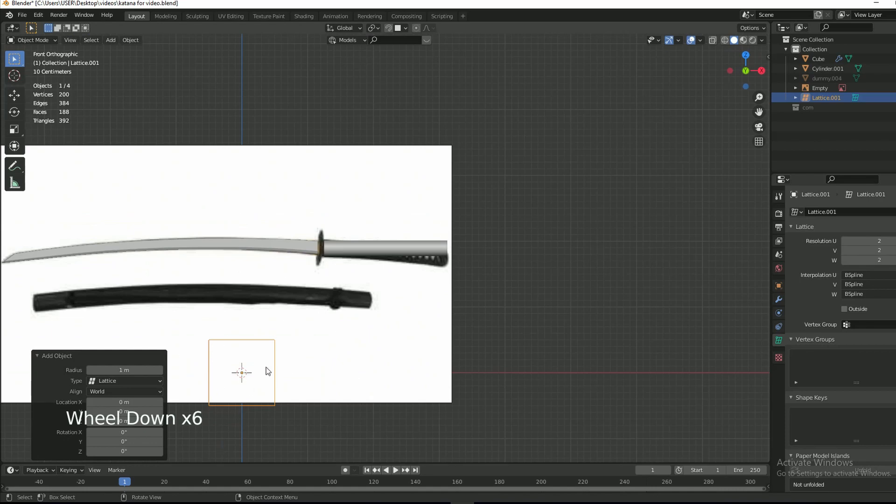
scroll(218, 383, "up", 4)
scroll(218, 384, "down", 3)
left_click_drag(734, 78, 444, 261)
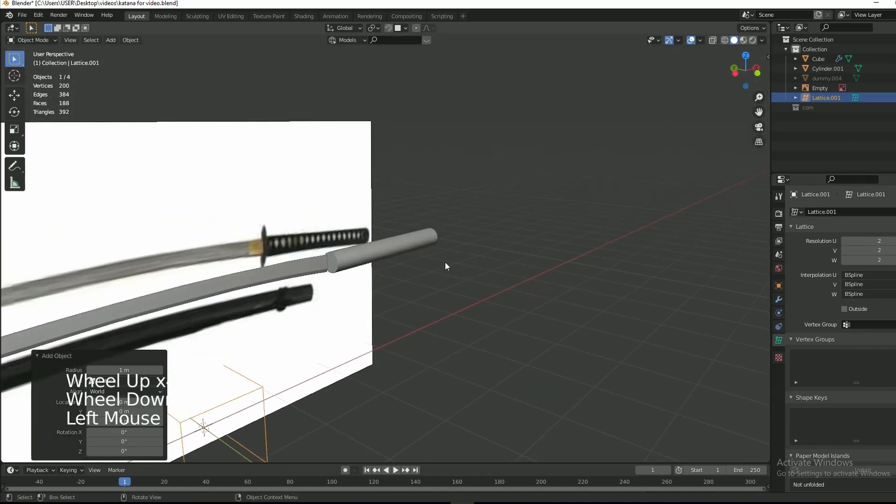
scroll(338, 312, "down", 2)
key("g")
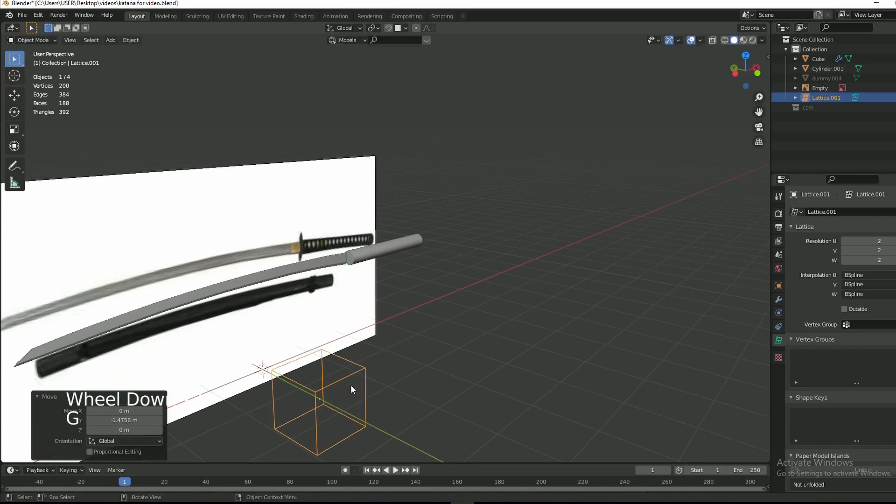
left_click(365, 370)
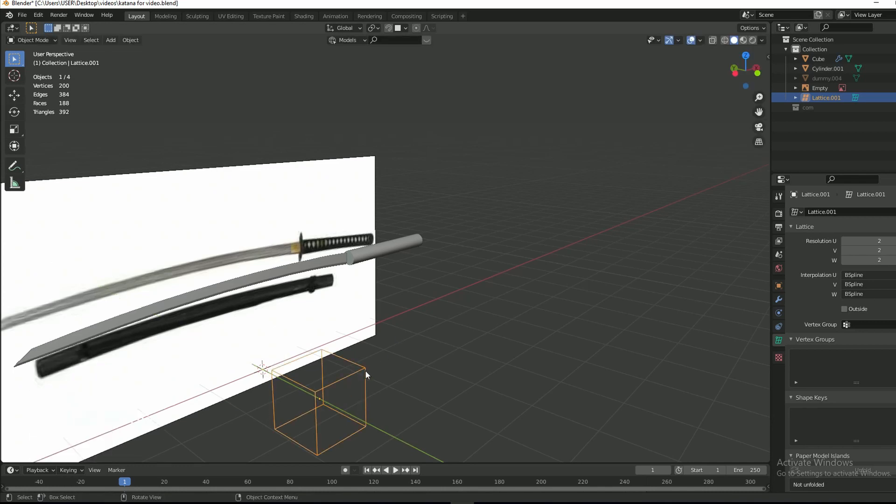
- Add the cylinder handle to the lattice selection as the active object and snap the lattice to it with Selection to Active
scroll(376, 375, "up", 3)
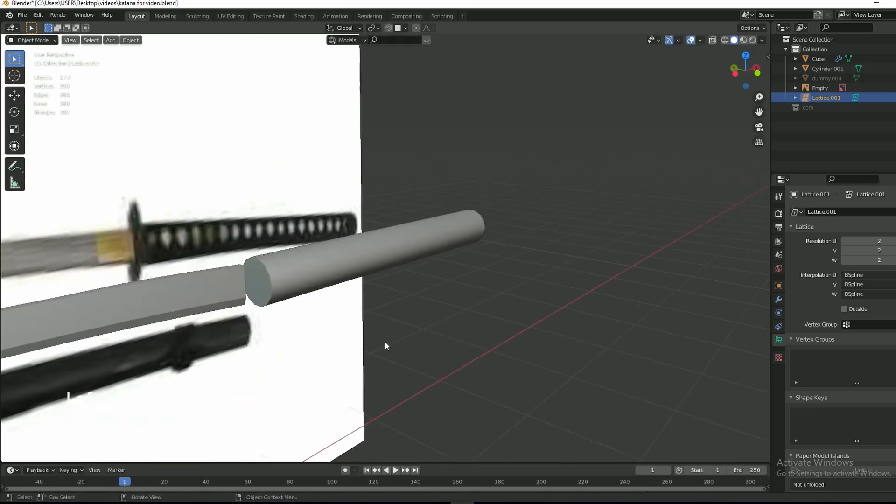
key("shift")
left_click(461, 227, "shift")
scroll(467, 227, "down", 2)
scroll(428, 240, "down", 3)
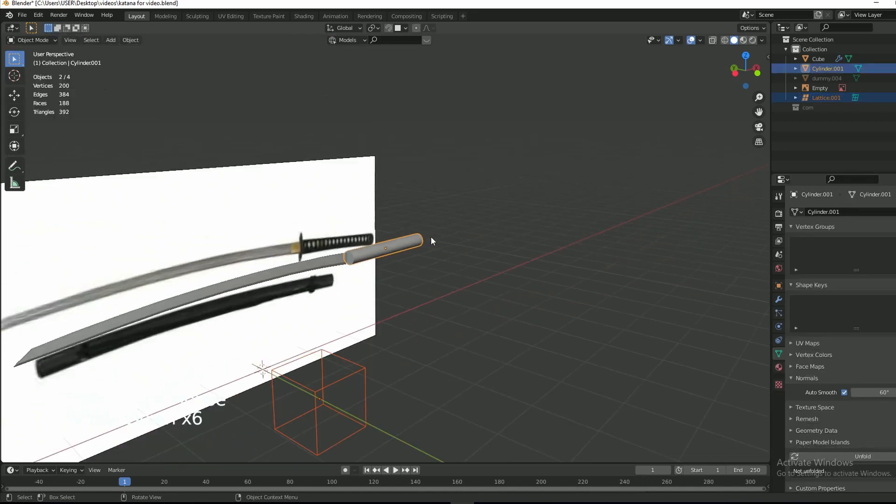
left_click_drag(759, 112, 835, 3)
scroll(444, 368, "up", 5)
left_click_drag(746, 74, 758, 81)
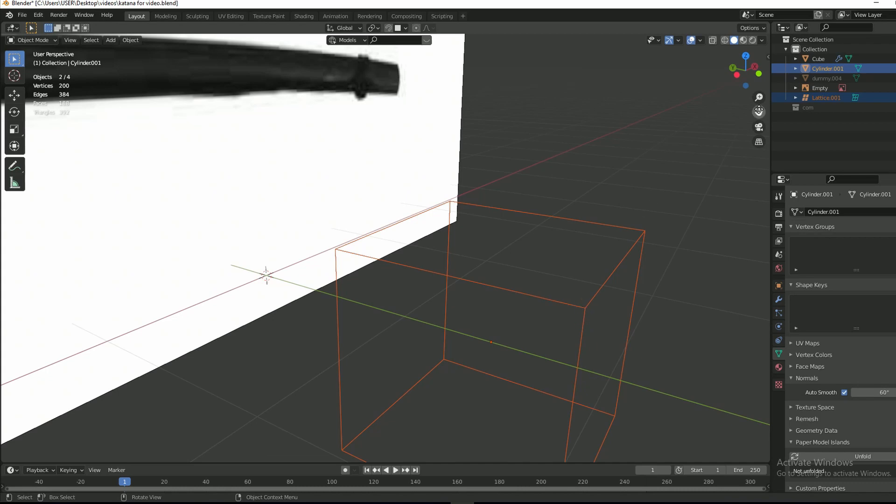
left_click_drag(759, 112, 620, 429)
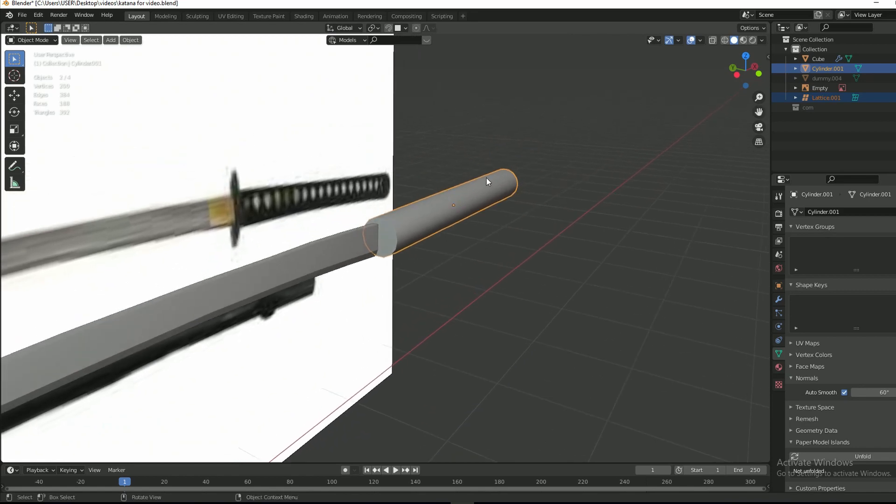
scroll(486, 178, "down", 4)
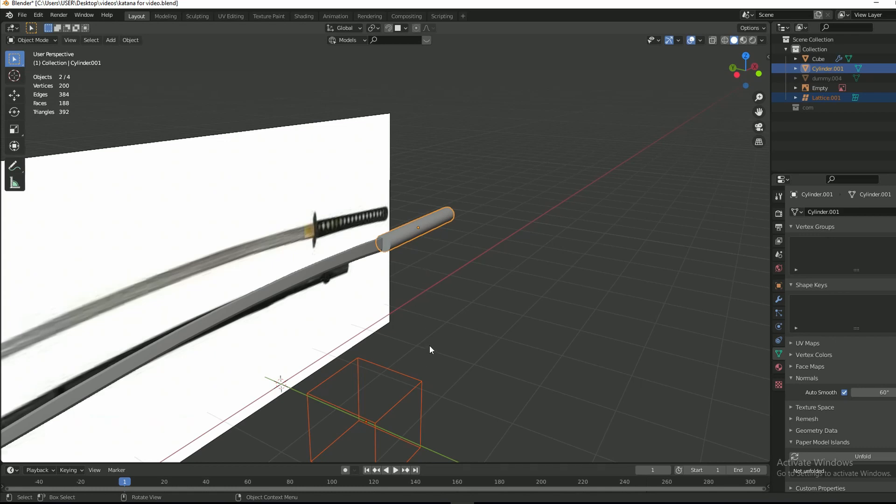
key("KP_1")
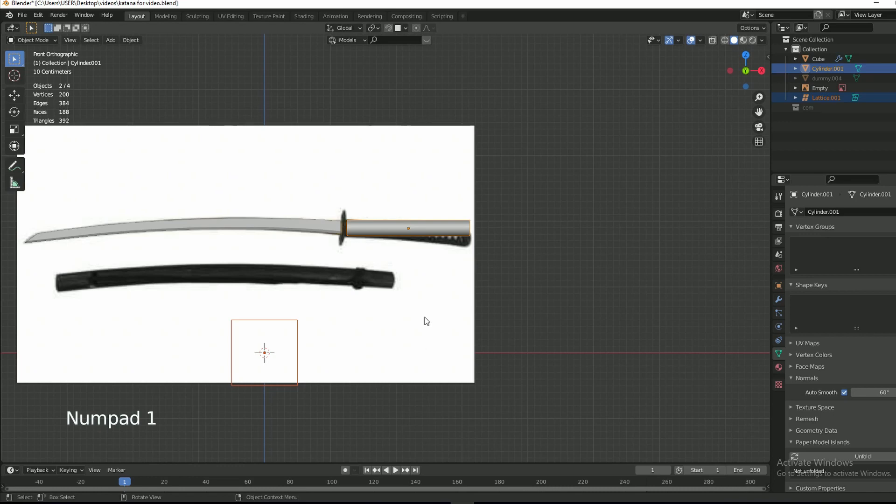
scroll(426, 321, "up", 1)
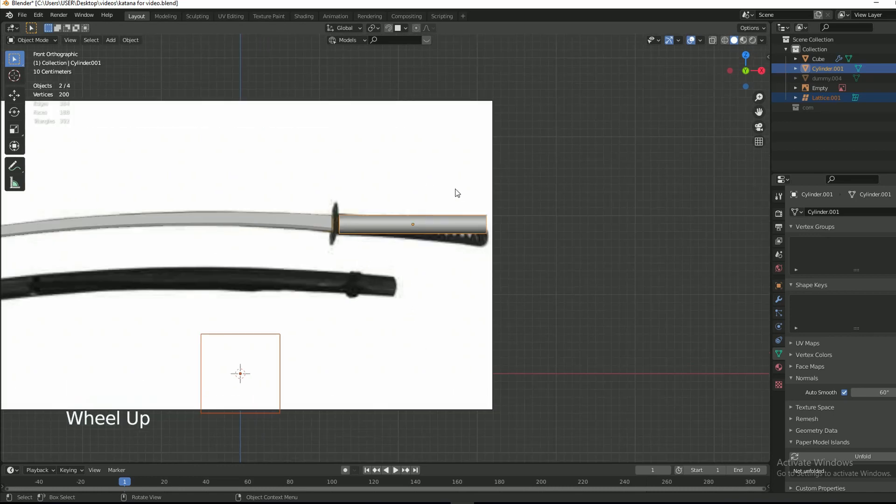
key("shift+s")
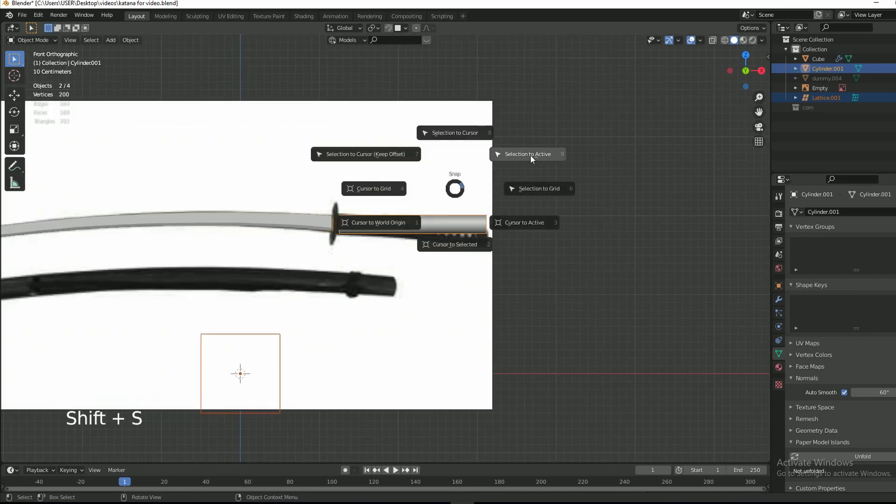
left_click(528, 154)
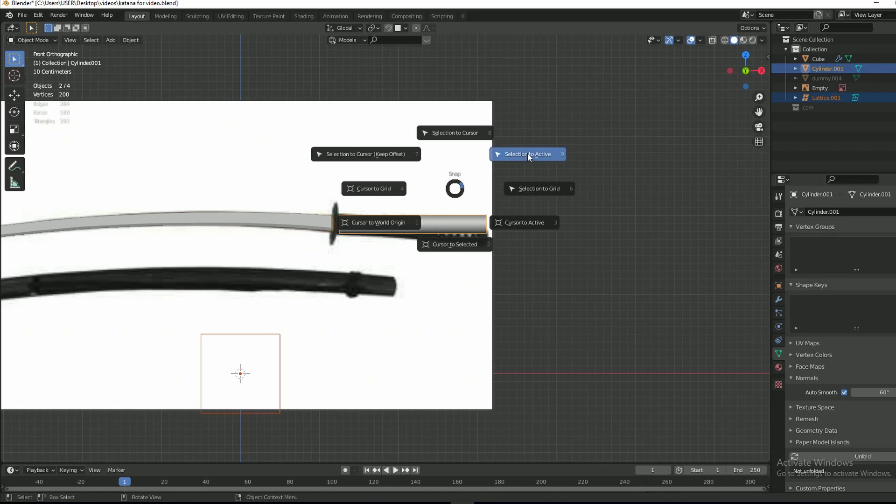
scroll(417, 241, "up", 2)
scroll(418, 242, "up", 1)
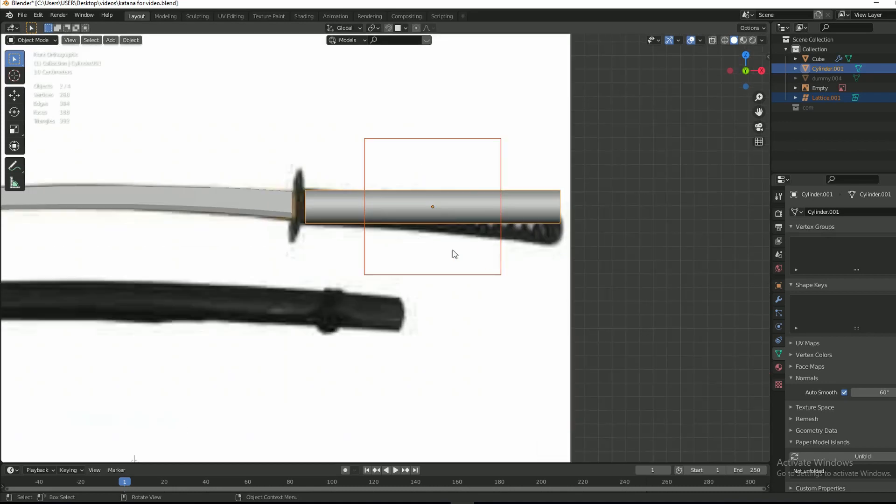
middle_click_drag(464, 222, 450, 245)
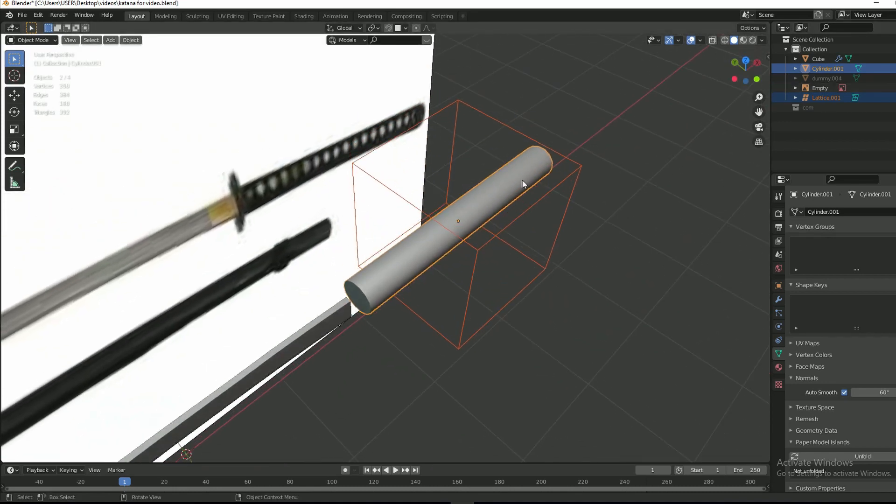
- In front view, select only the lattice and scale it by 0.361 along Z
key("KP_1")
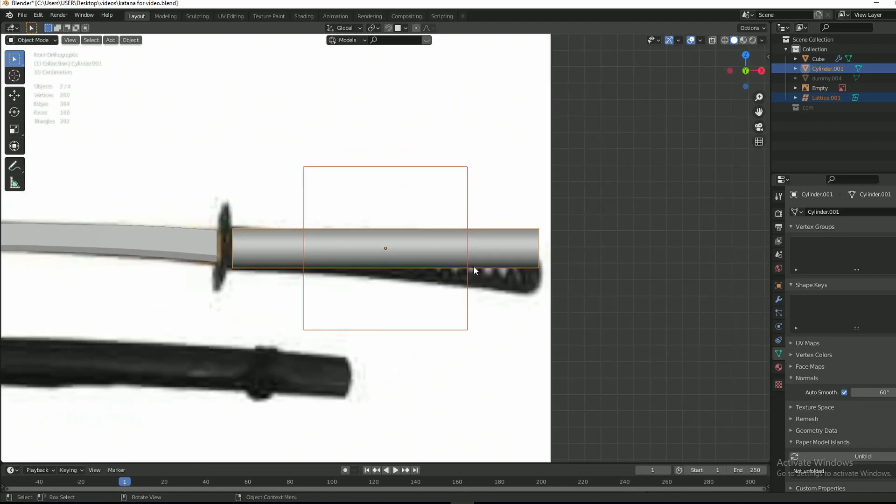
left_click(467, 174)
scroll(562, 277, "up", 2)
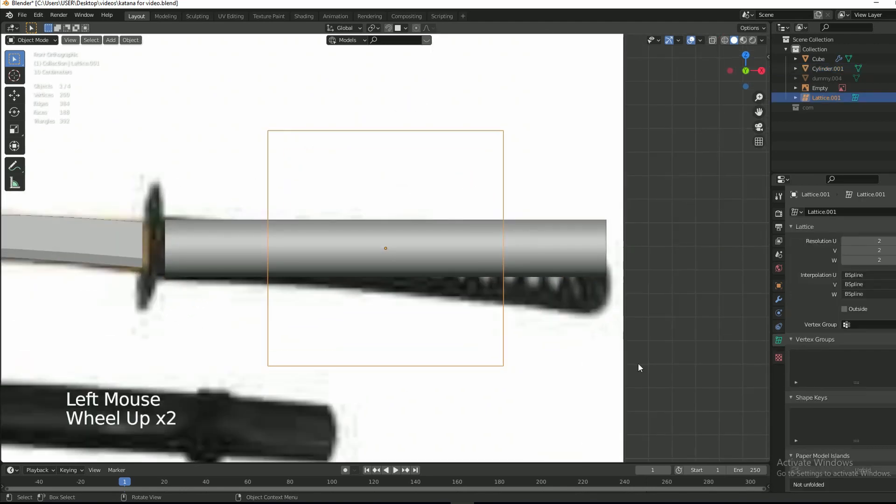
key("s")
key("z")
left_click(472, 300)
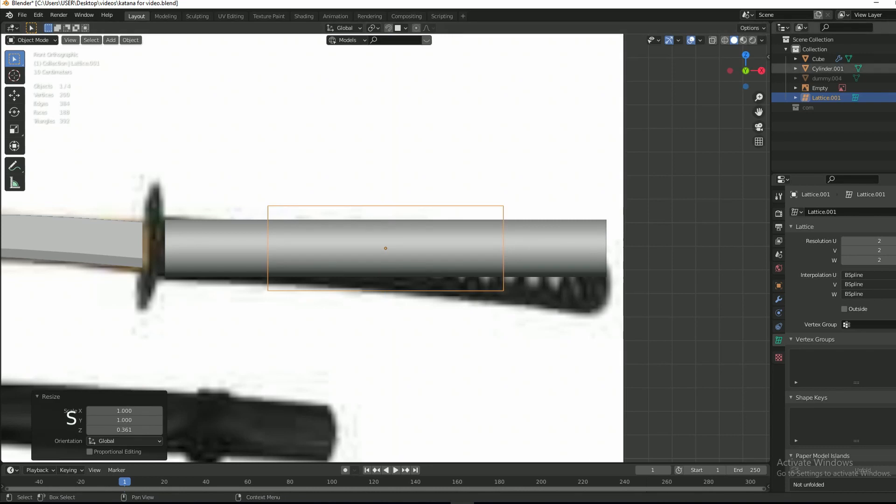
- Hide the reference image and scale the lattice by 0.846 along Z so it fits closer around the handle's height
left_click(895, 88)
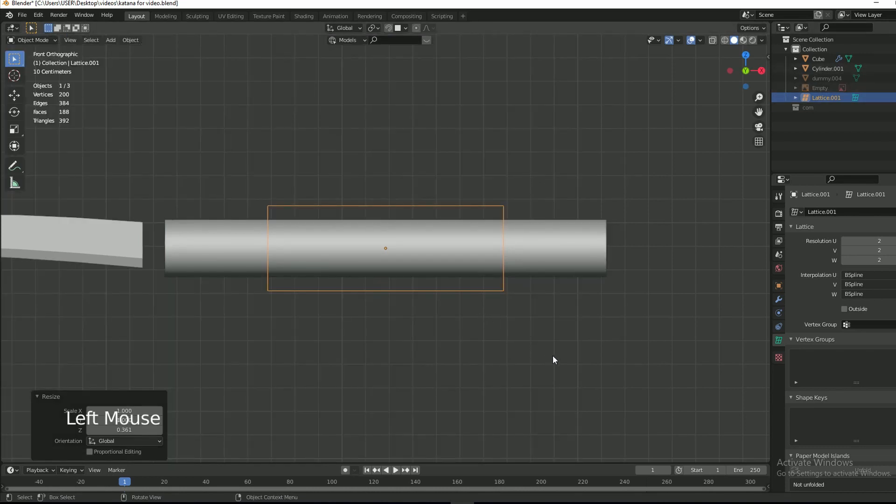
key("s")
key("z")
left_click(525, 348)
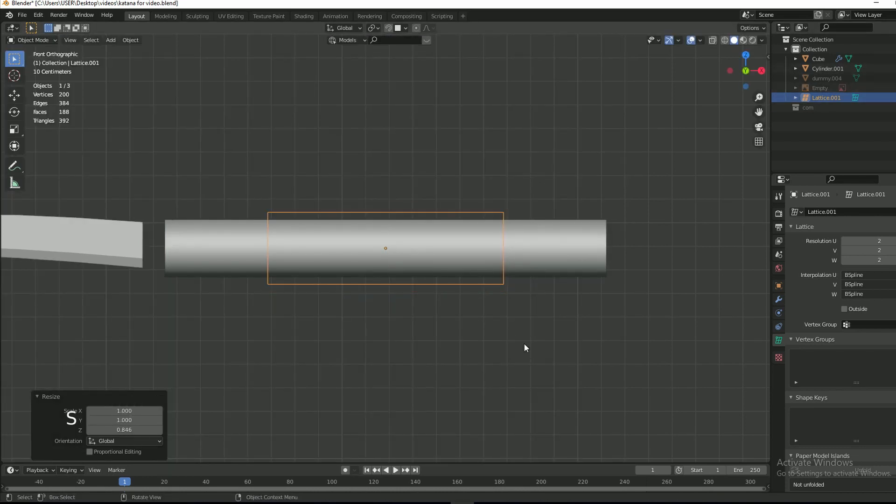
- Scale the lattice by 1.924 along X so it encloses the full length of the cylinder handle
key("g")
key("x")
key("Escape")
key("s")
key("x")
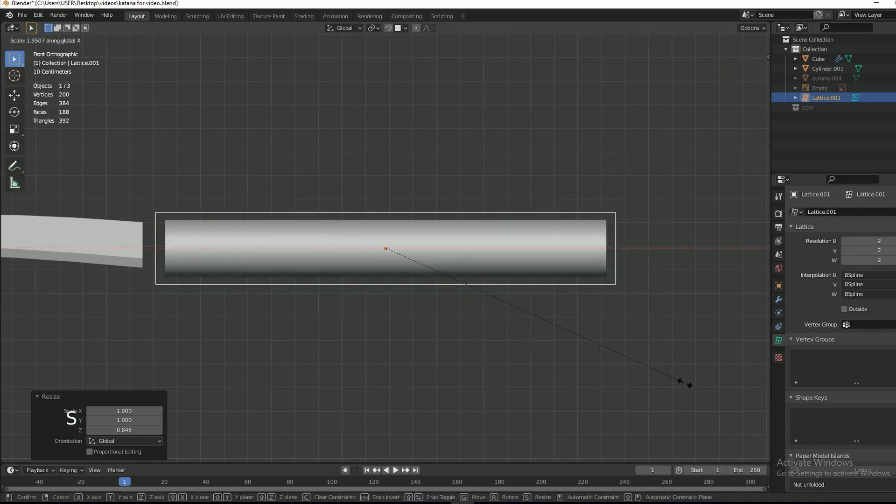
left_click(681, 387)
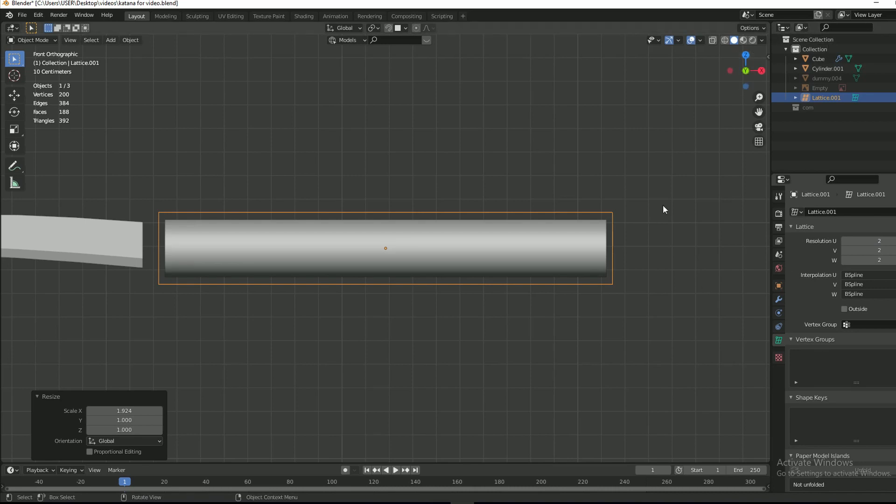
- In top view, scale the lattice by about 0.33 along Y so it fits around the handle's depth
key("KP_7")
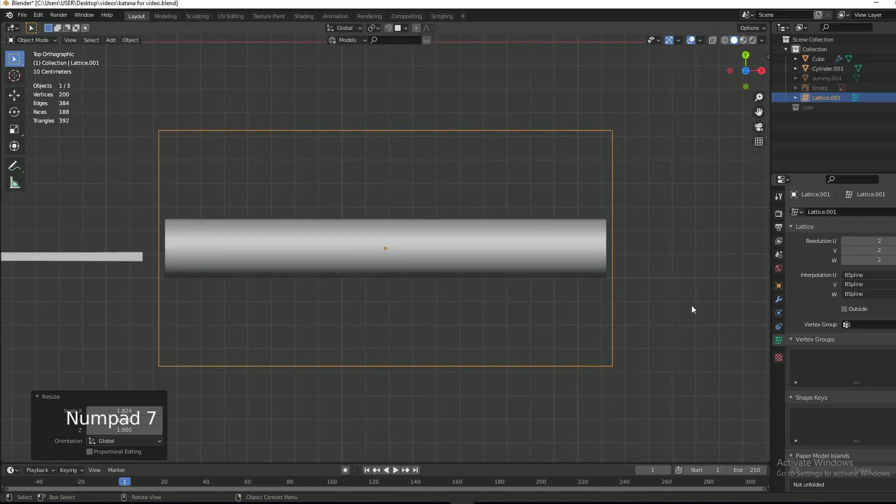
key("s")
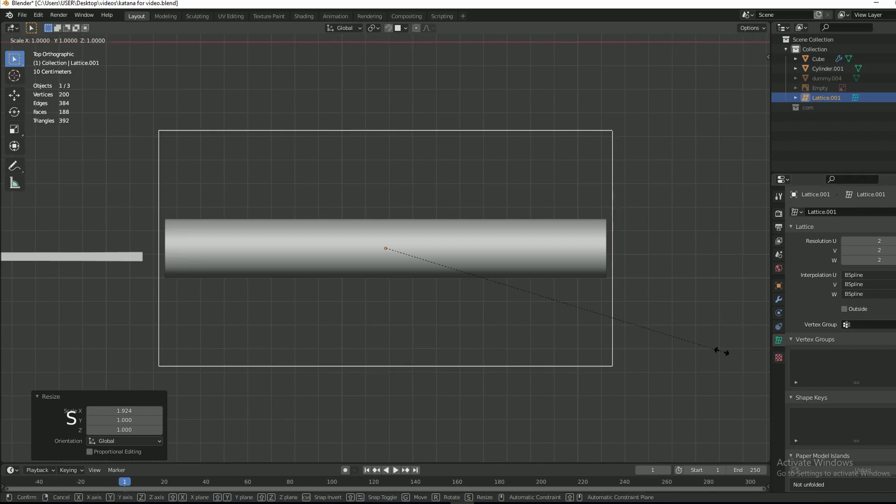
key("y")
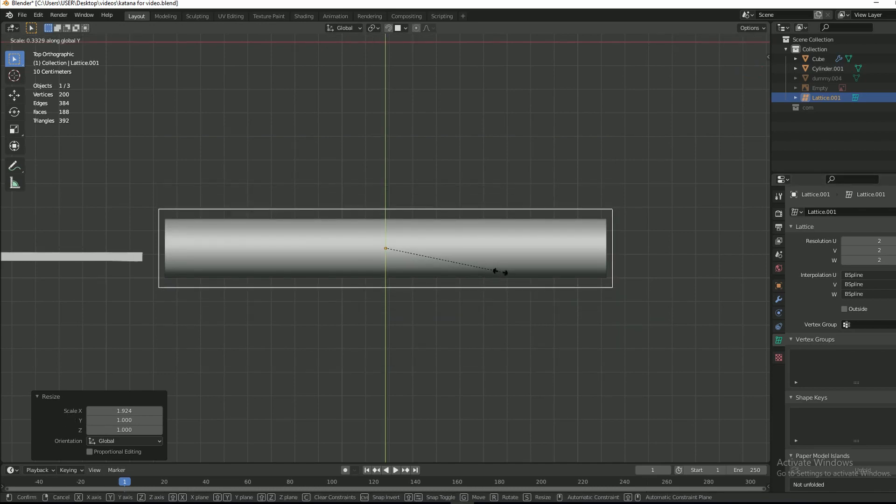
left_click(493, 271)
left_click_drag(742, 75, 663, 125)
- Return to front view and set the lattice's U resolution to 9
key("KP_1")
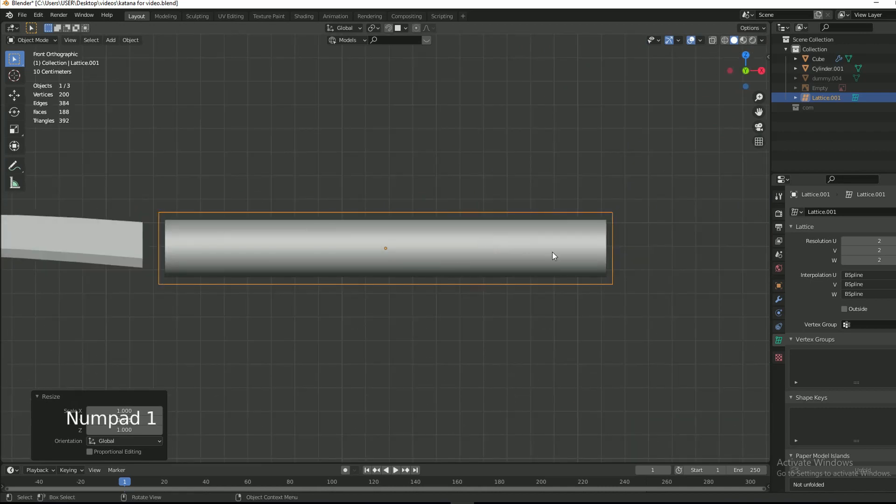
left_click(612, 214)
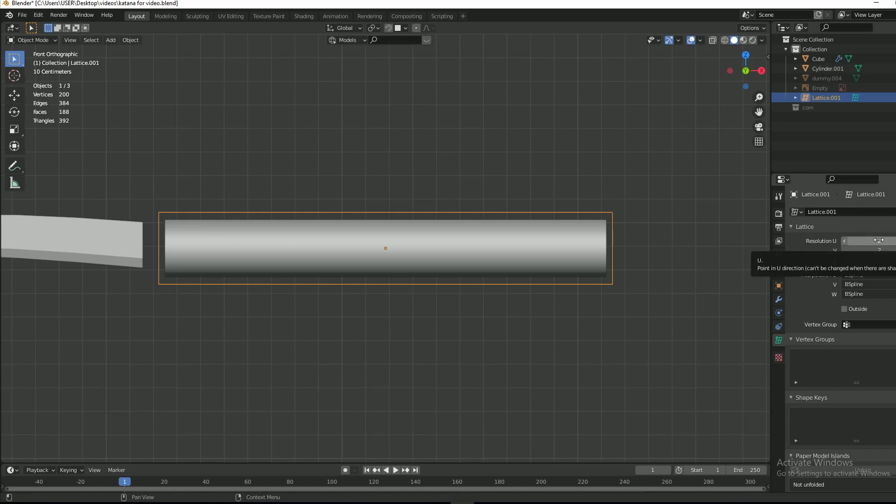
left_click_drag(875, 241, 885, 240)
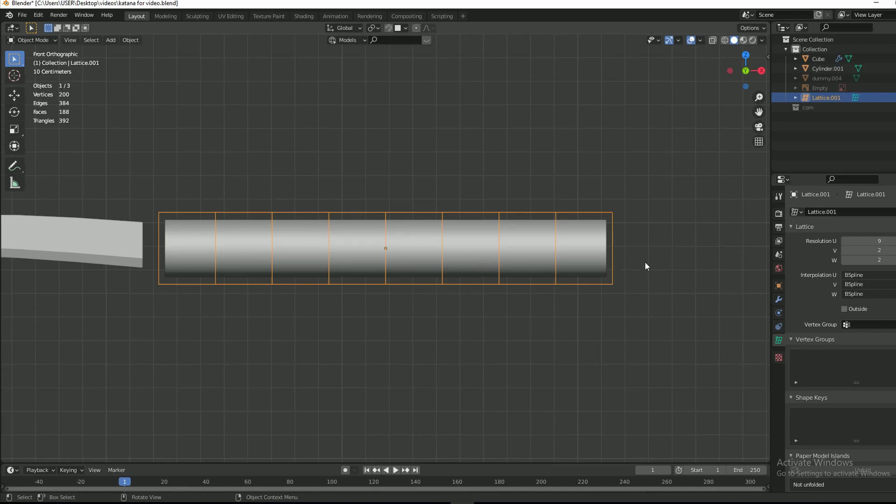
- Select the cylinder handle and open its modifier settings
left_click(587, 247)
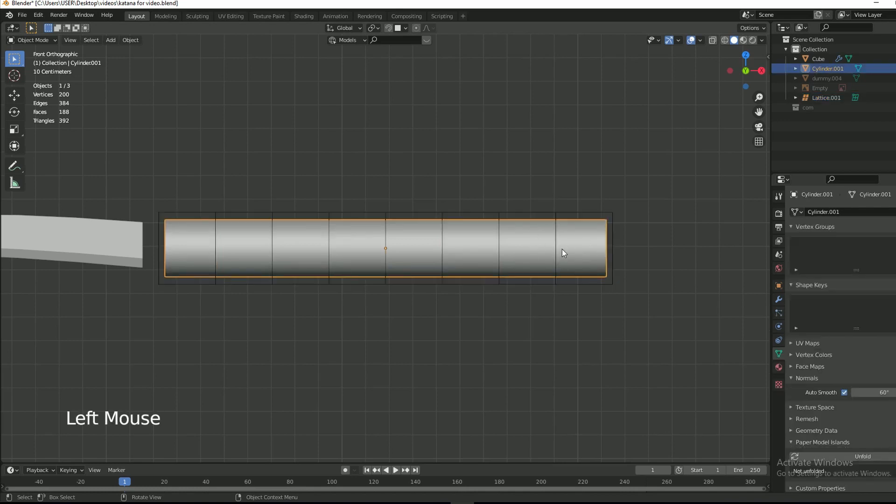
left_click(778, 299)
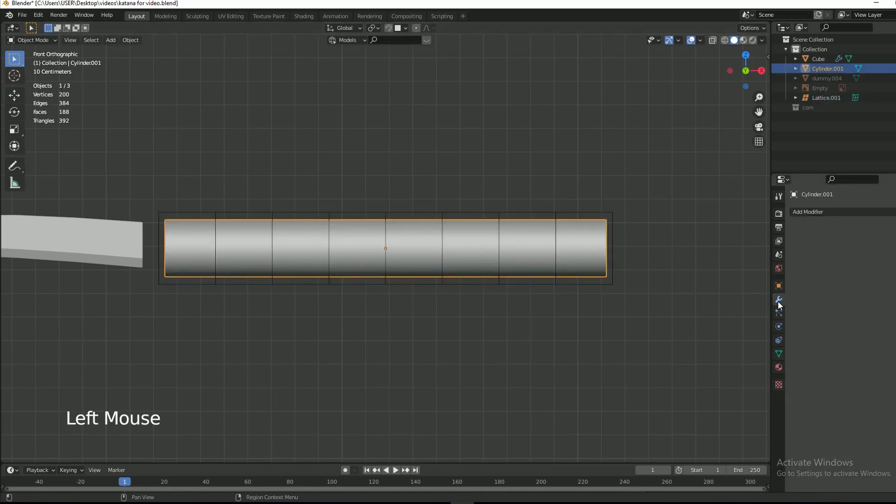
- Add a Lattice modifier to the handle cylinder and assign Lattice.001 as its object
left_click(820, 211)
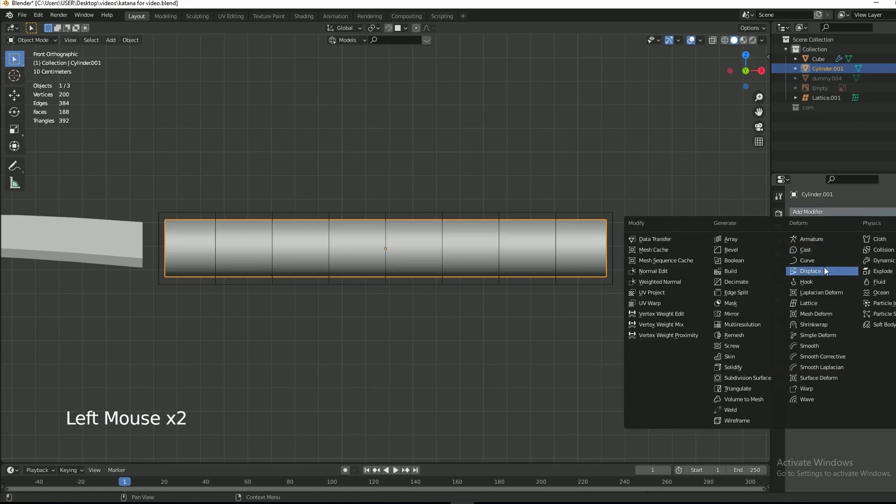
left_click(820, 303)
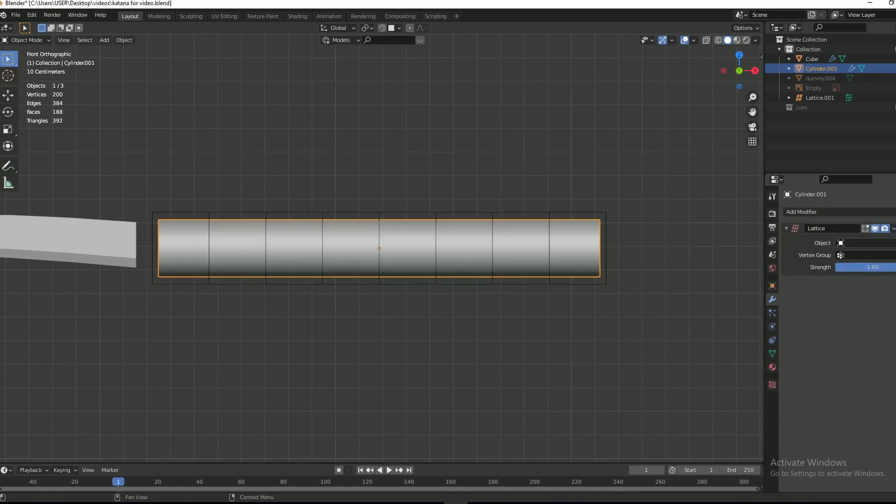
left_click(876, 243)
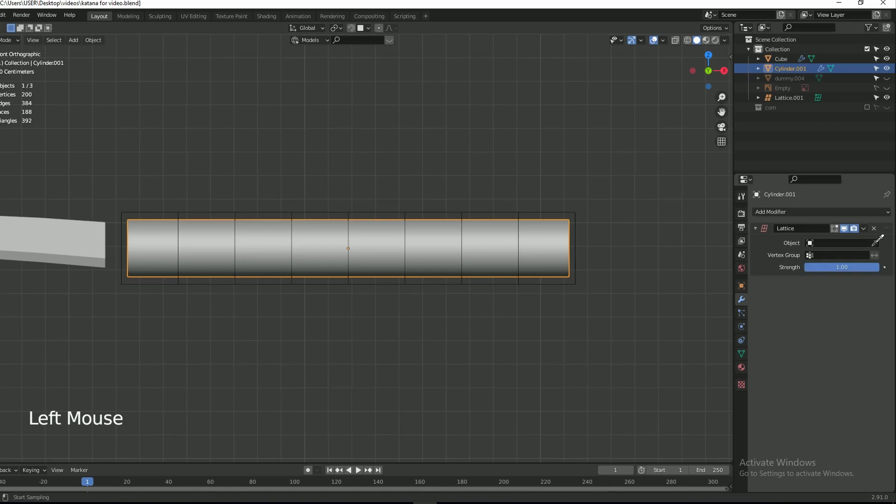
left_click(574, 209)
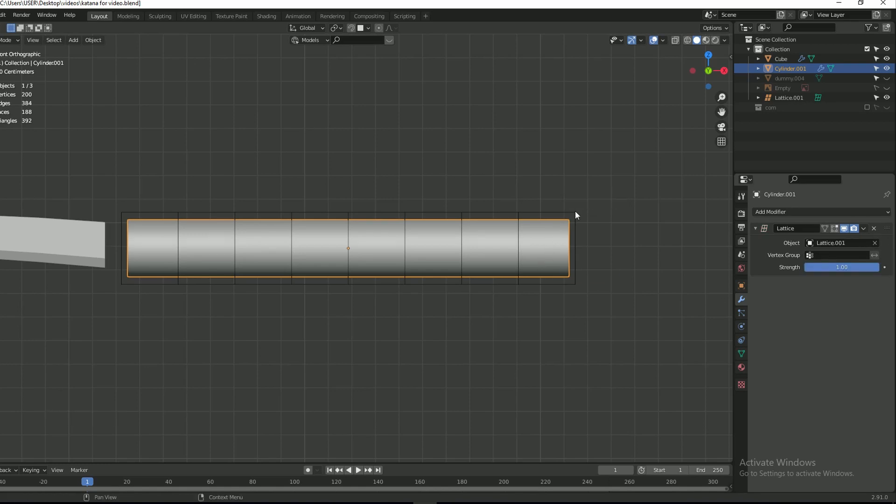
- Enter Edit Mode on the lattice around the handle and select all of its control points
left_click(577, 218)
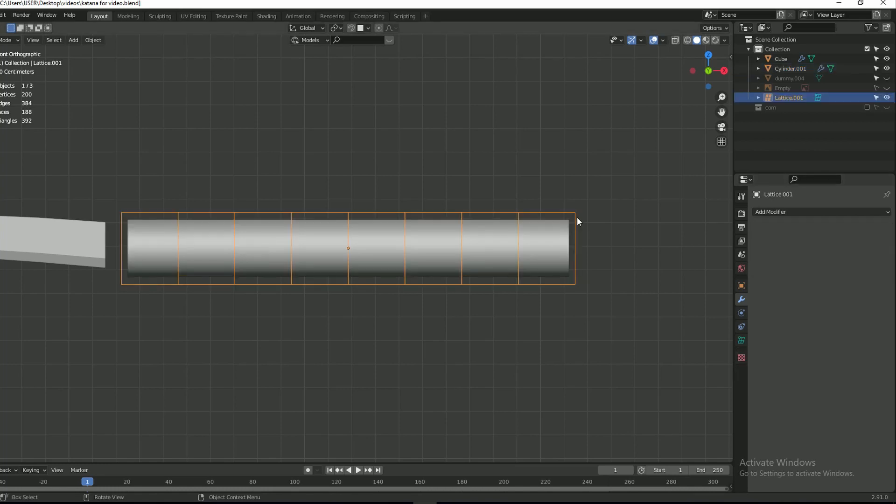
left_click(575, 213)
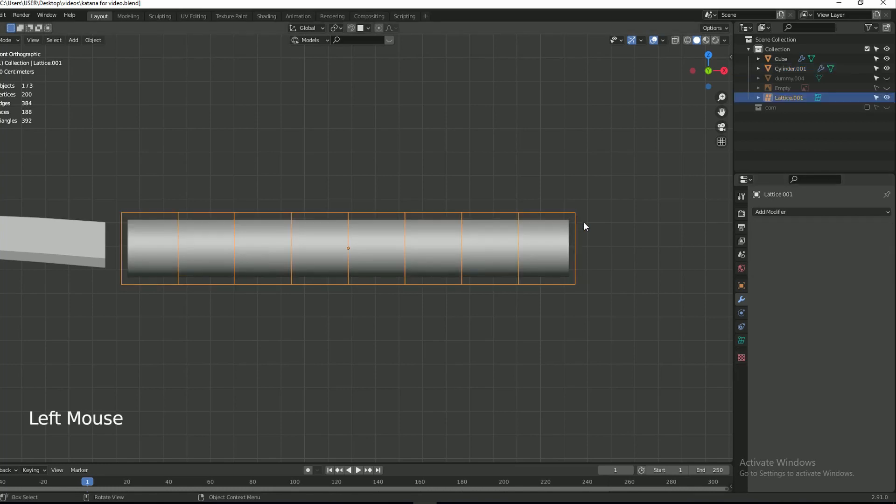
key("Tab")
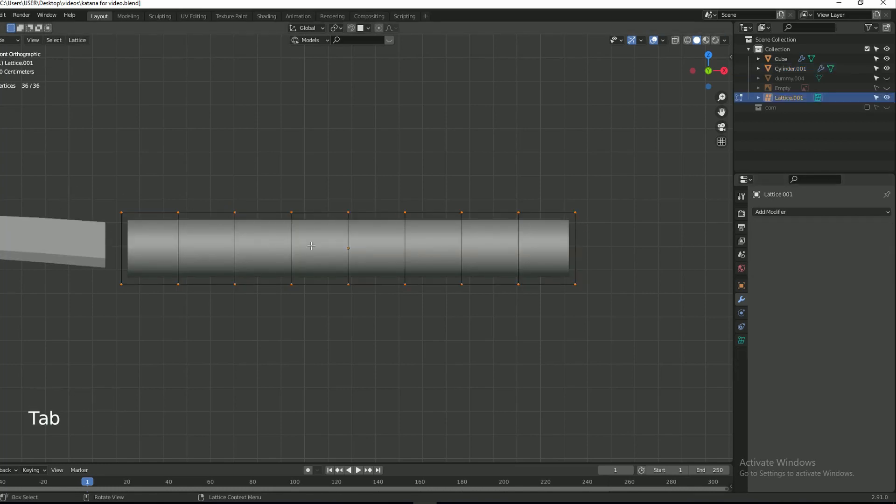
key("a")
left_click_drag(44, 161, 634, 398)
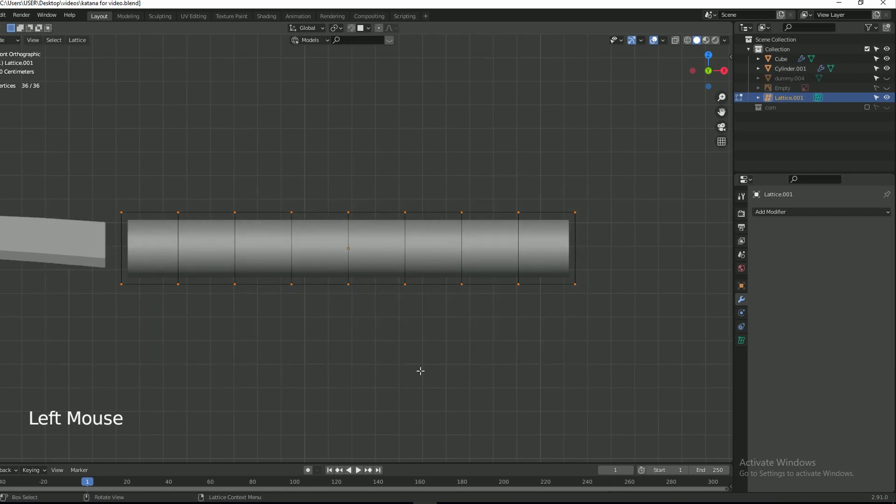
- Try moving all the lattice points freely to test how the handle cylinder follows, and clear the selection
key("g")
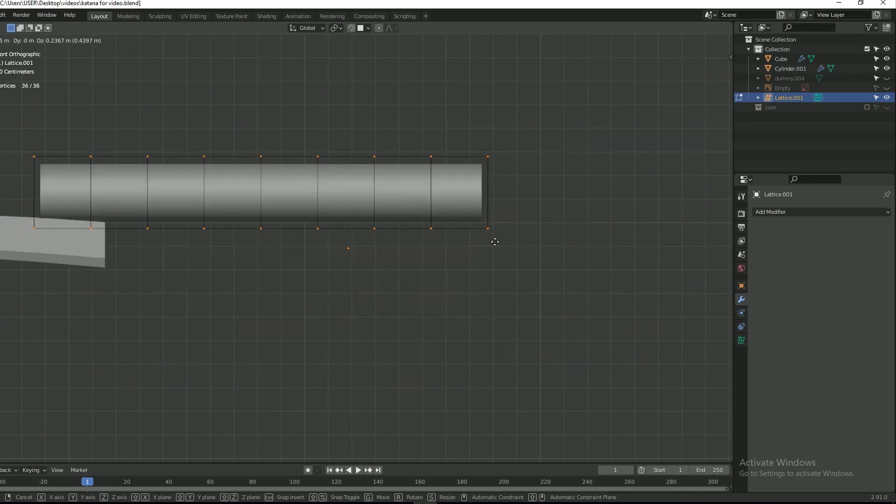
left_click(397, 344)
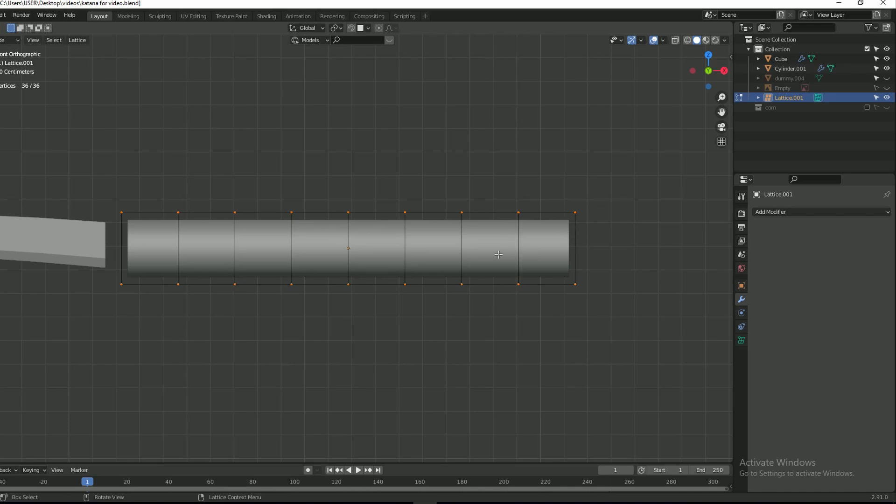
key("g")
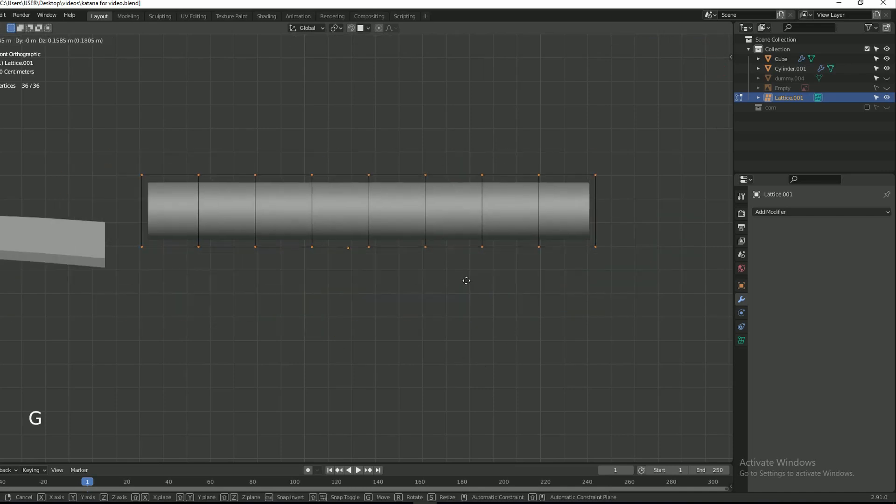
right_click(465, 279)
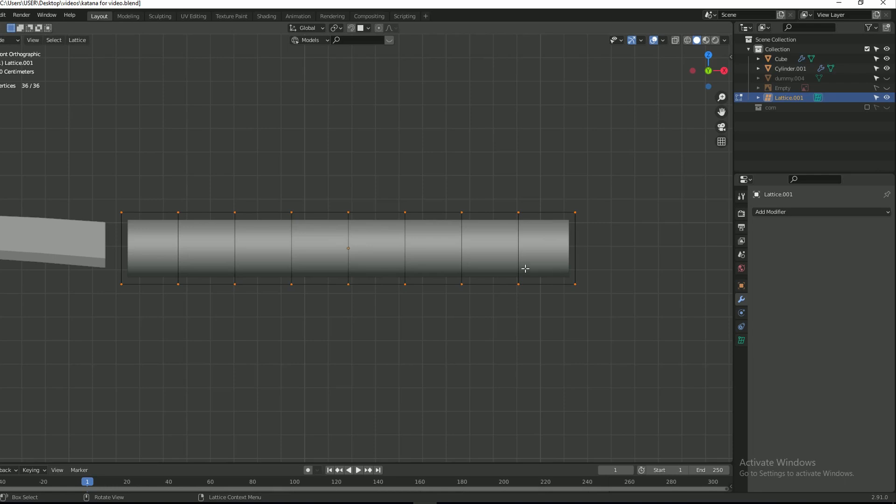
left_click(618, 154)
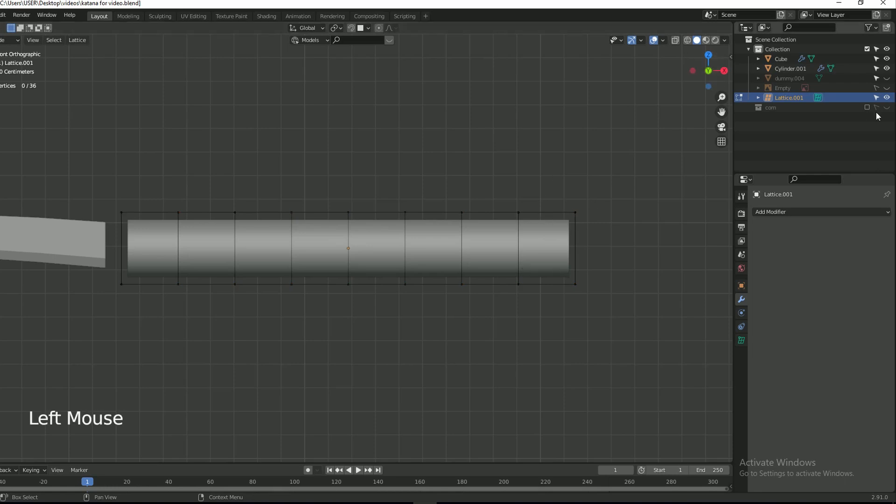
- Show the katana reference image and annotate a line along the lower edge of the handle
left_click(887, 88)
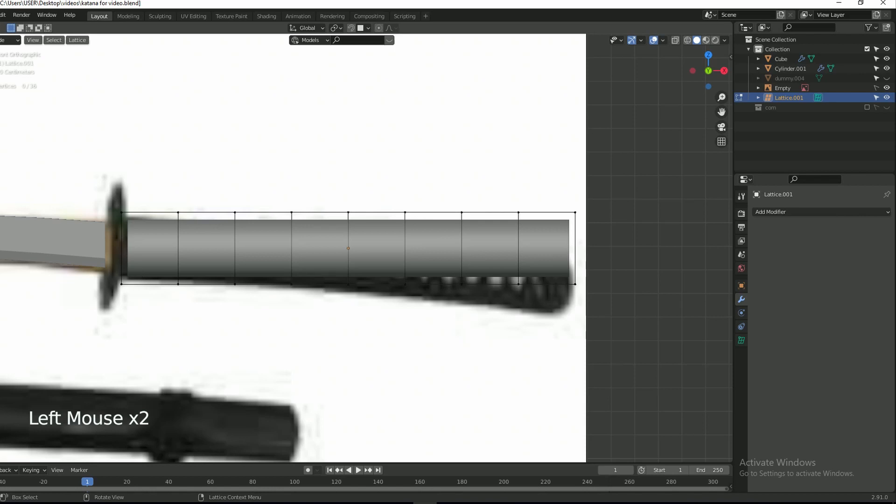
left_click(1, 169)
mouse_move(125, 286)
left_mouse_down()
mouse_move(159, 277)
mouse_move(537, 299)
mouse_move(178, 266)
mouse_move(497, 268)
mouse_move(533, 278)
left_mouse_up()
- Undo the annotation and show the katana reference image with X-ray on and the selection tool active
key("alt+z")
key("ctrl+z")
key("ctrl+z")
key("ctrl+z")
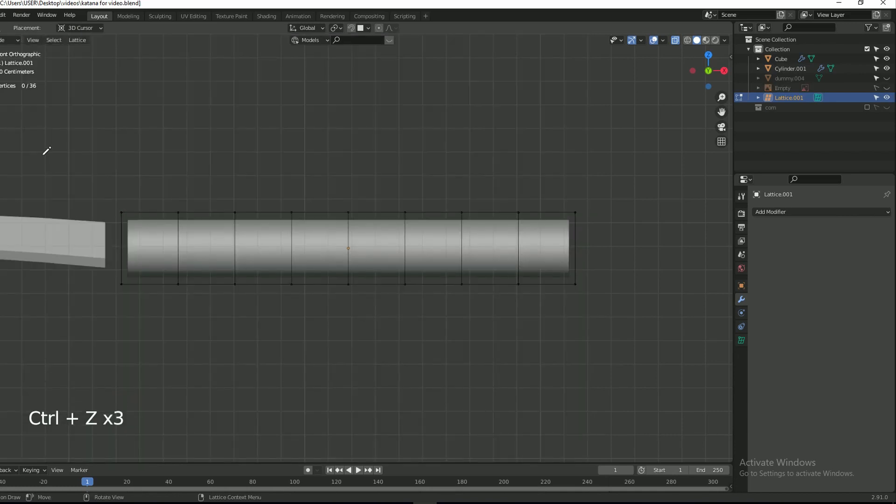
left_click(1, 56)
left_click(887, 87)
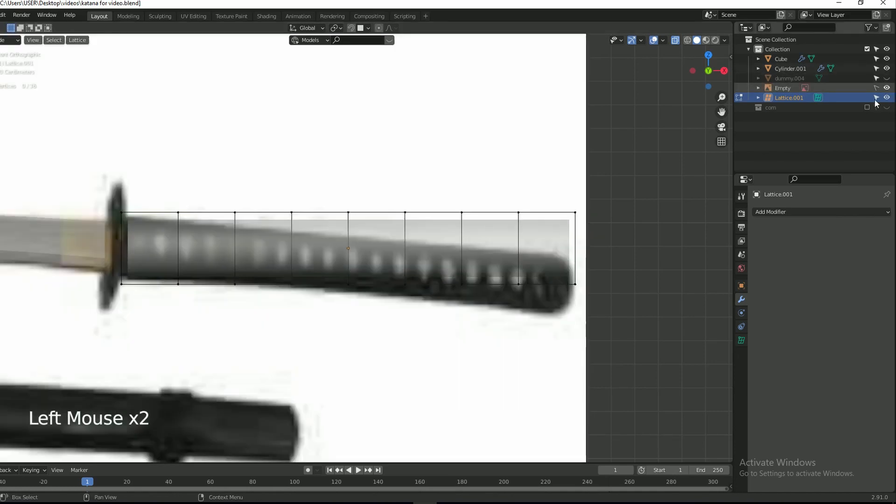
- Select all the lattice points and rotate them about -2.8° to follow the tilt of the reference handle
scroll(456, 296, "up", 1)
key("Tab")
left_click(574, 208)
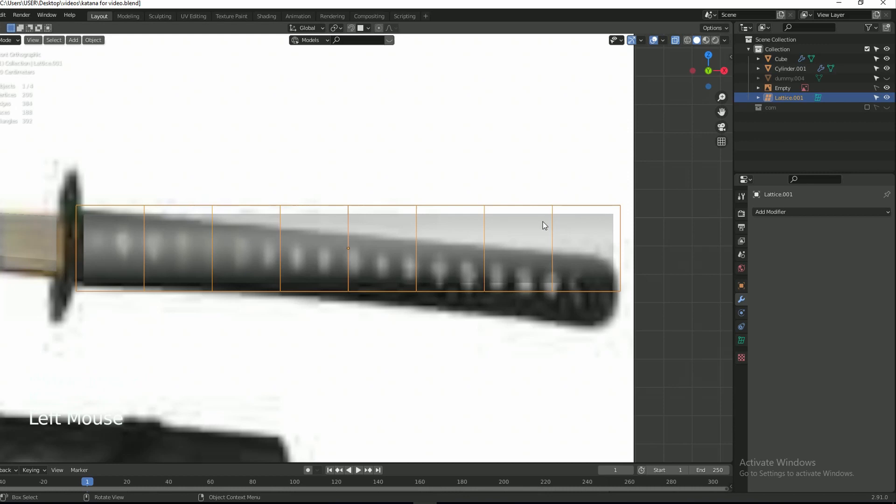
key("Tab")
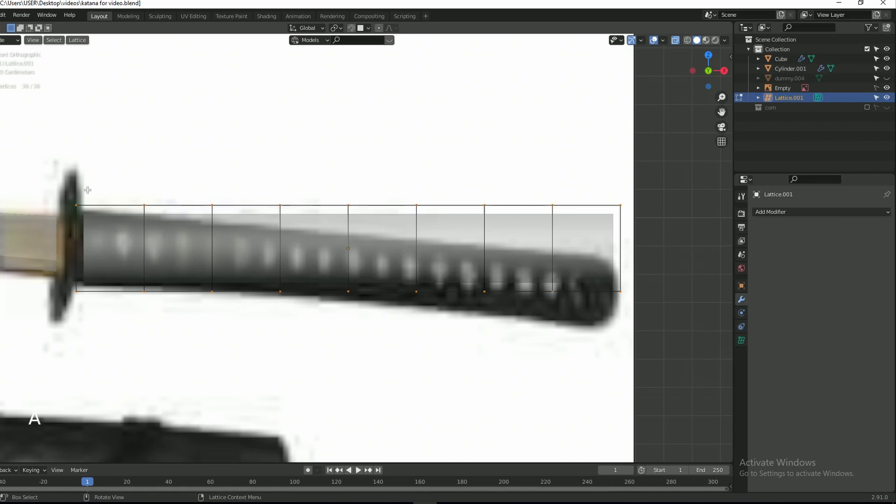
left_click_drag(87, 190, 646, 357)
key("r")
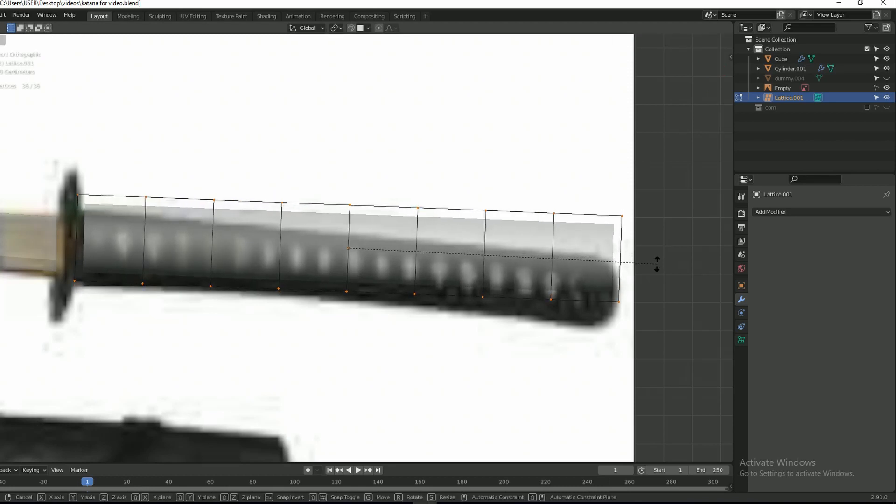
left_click(656, 266)
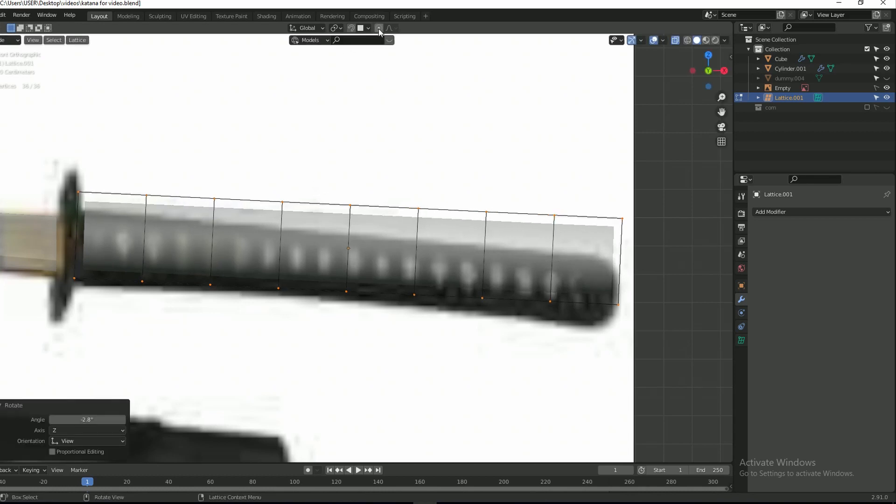
- Turn on proportional editing and select the column of lattice points at the middle of the handle in front view
left_click(379, 29)
left_click(392, 27)
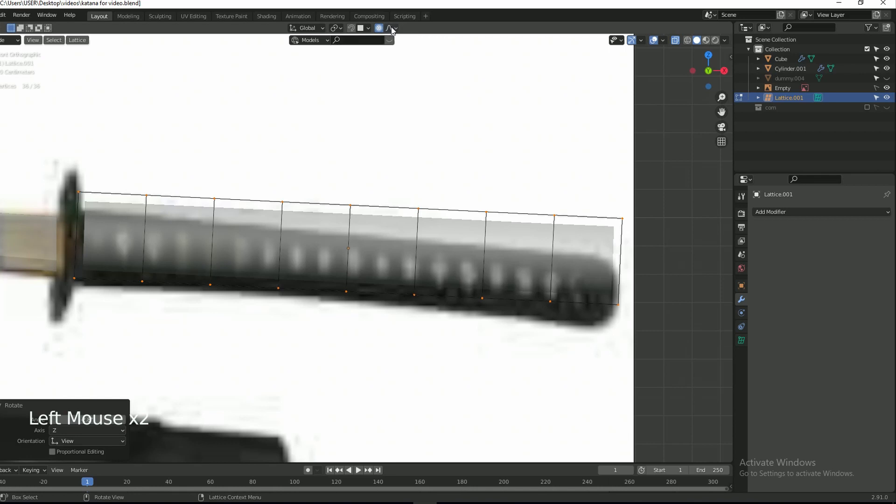
left_click_drag(315, 186, 366, 338)
left_click_drag(324, 169, 349, 297)
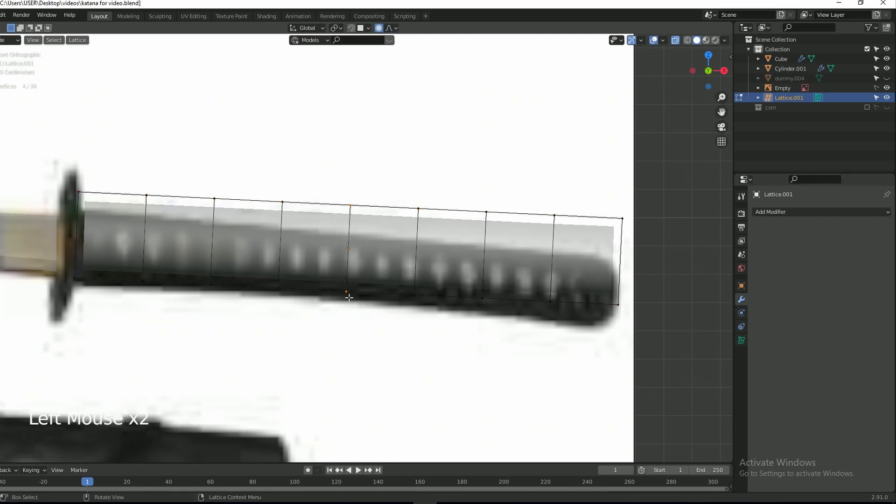
left_click_drag(702, 72, 737, 104)
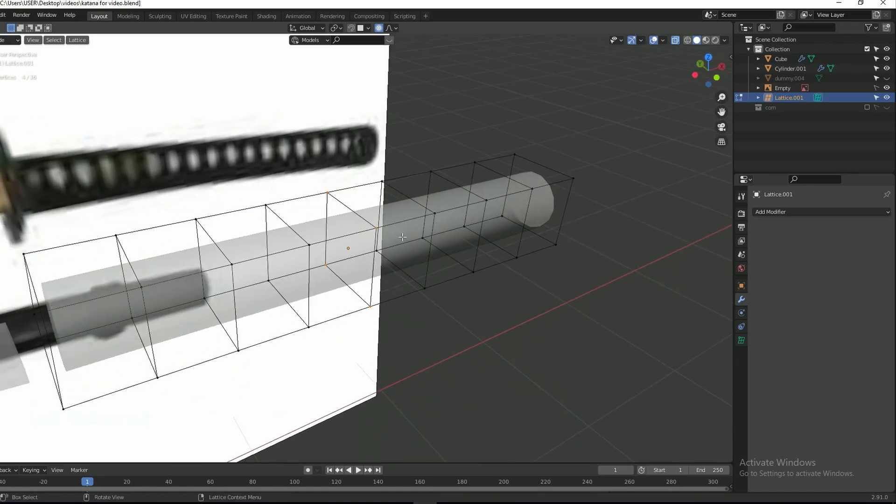
key("KP_1")
left_click_drag(316, 188, 371, 343)
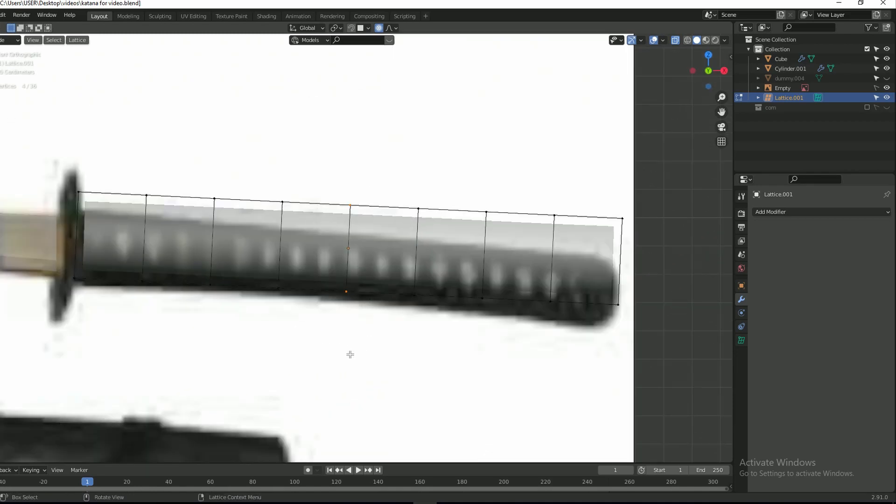
key("g")
key("z")
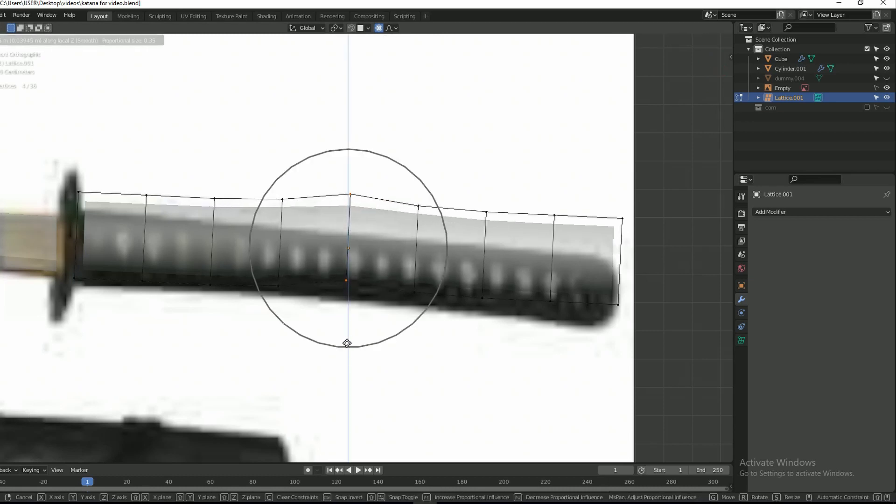
scroll(343, 343, "down", 8)
scroll(344, 343, "down", 1)
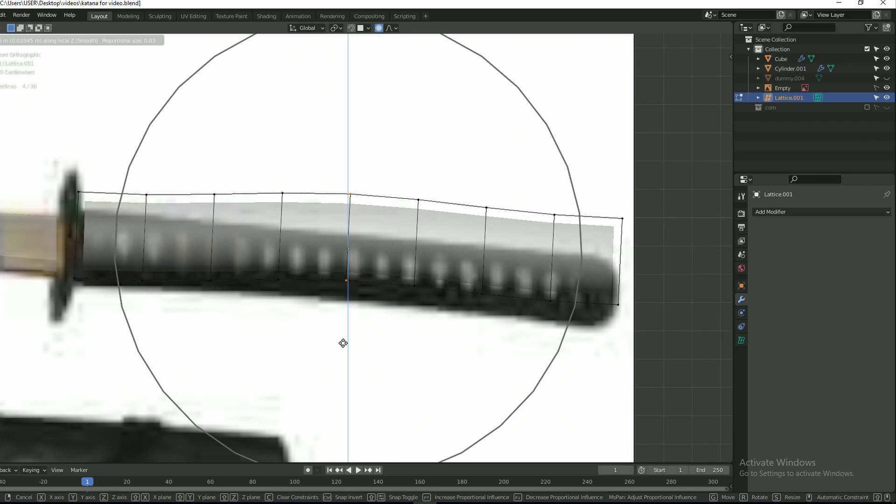
scroll(343, 344, "down", 3)
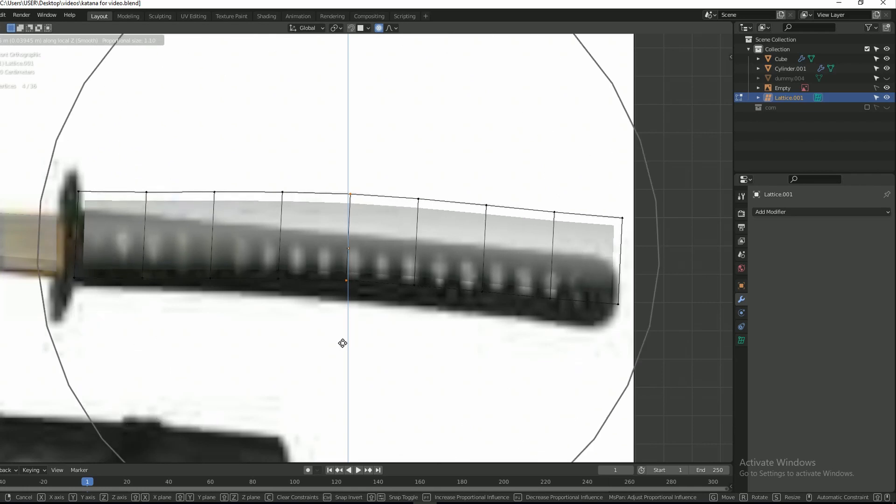
scroll(345, 336, "down", 1)
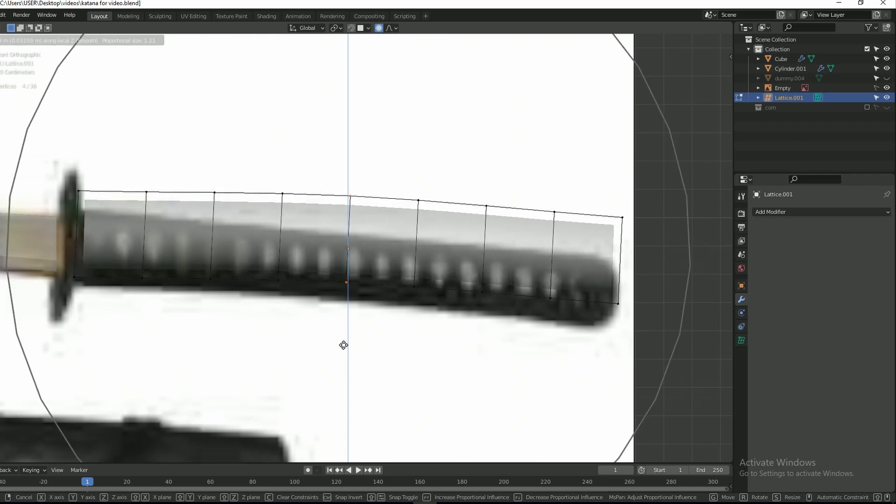
right_click(345, 355)
- Raise the middle lattice points along global Z with a proportional size of 1.10 to bend the handle, and turn off X-ray in Object Mode
key("g")
key("z")
scroll(334, 330, "up", 9)
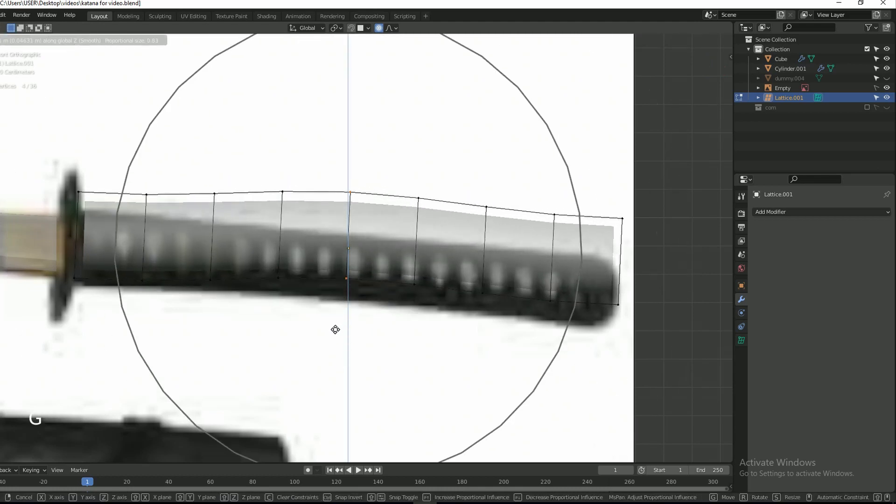
scroll(335, 334, "down", 1)
scroll(334, 331, "down", 8)
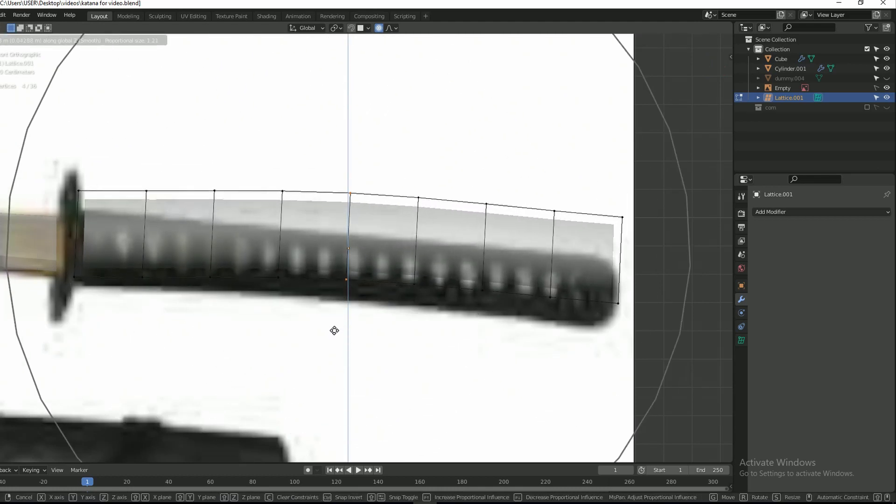
scroll(339, 320, "up", 2)
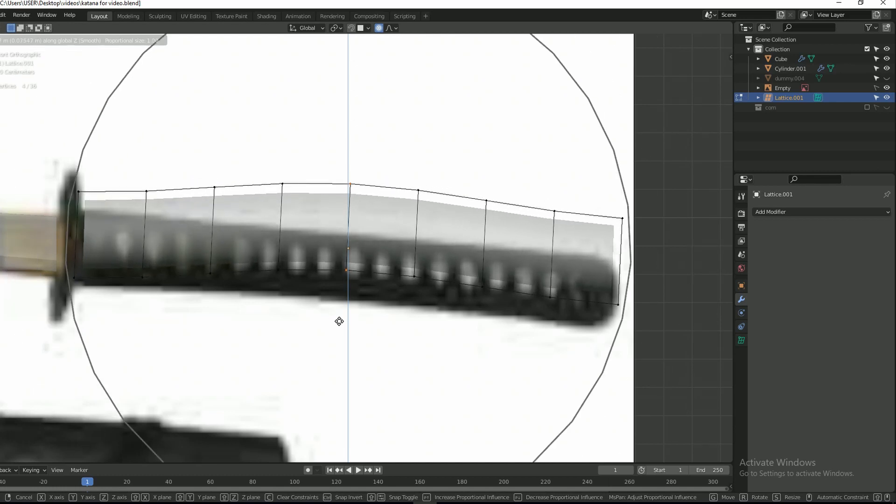
scroll(339, 322, "down", 1)
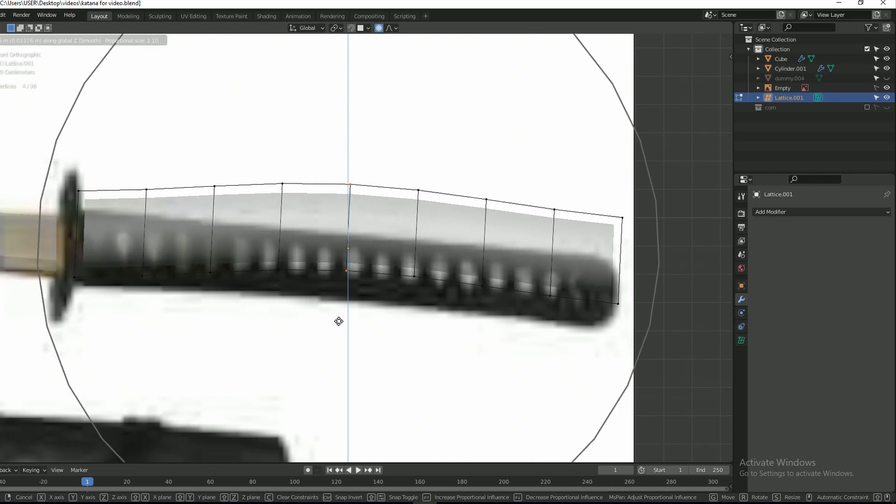
key("shift")
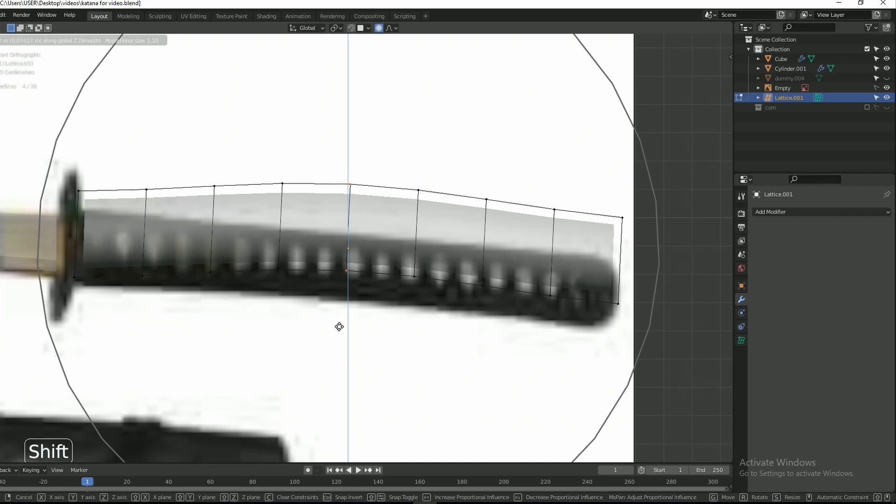
left_click(341, 397)
key("Tab")
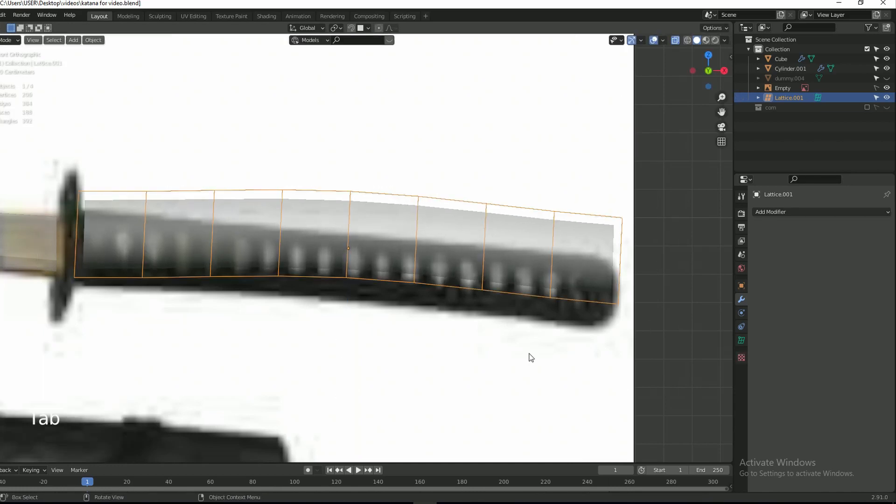
key("alt+z")
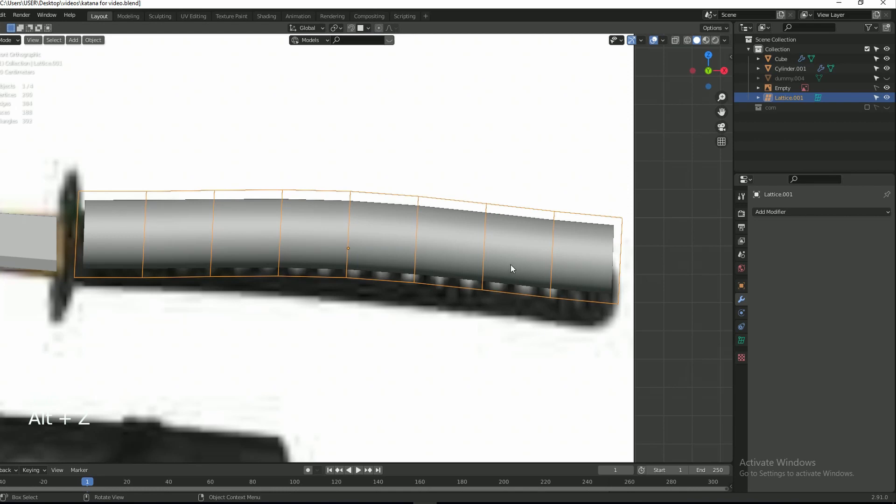
- With proportional editing off, lower all lattice points about 0.098 m along global Z onto the reference handle, and turn proportional editing back on
key("Tab")
key("g")
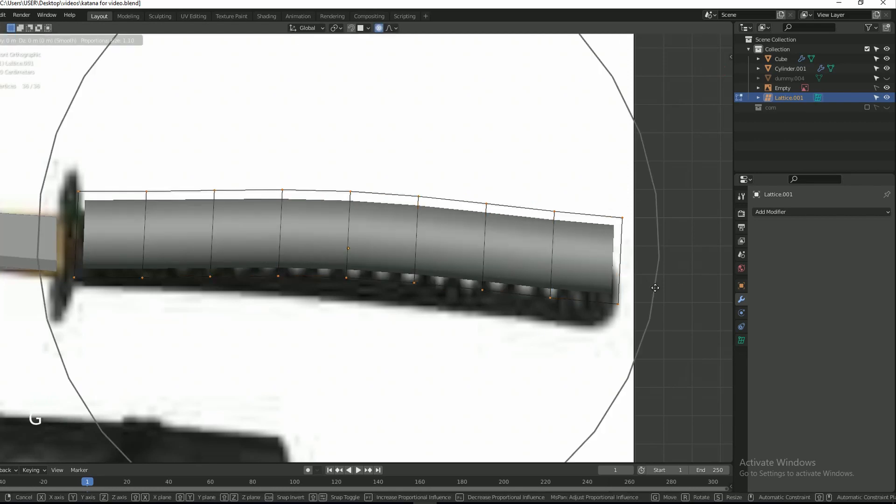
middle_click_drag(656, 288, 653, 275, "shift")
right_click(507, 147)
left_click(379, 28)
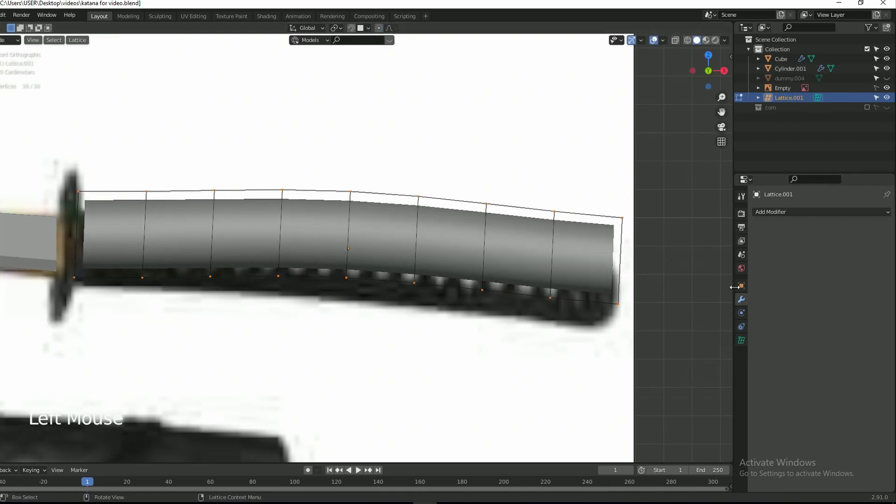
key("g")
middle_click_drag(668, 247, 663, 237, "shift")
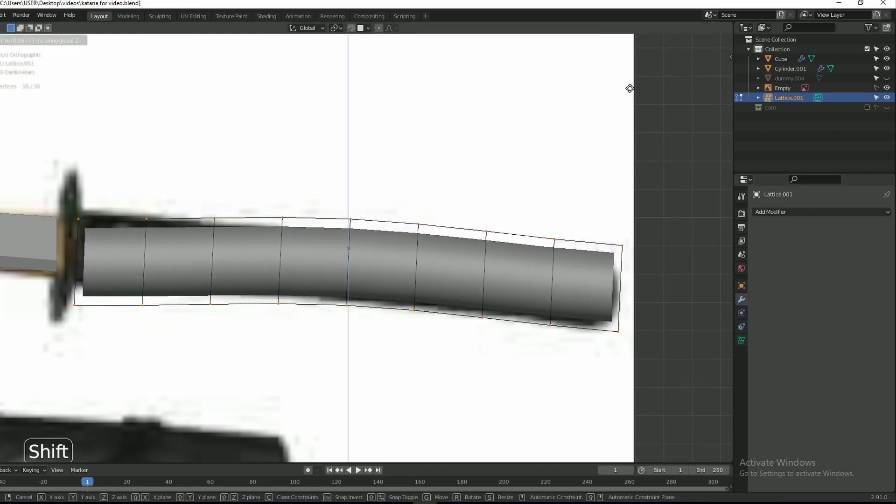
left_click(631, 86)
left_click(381, 28)
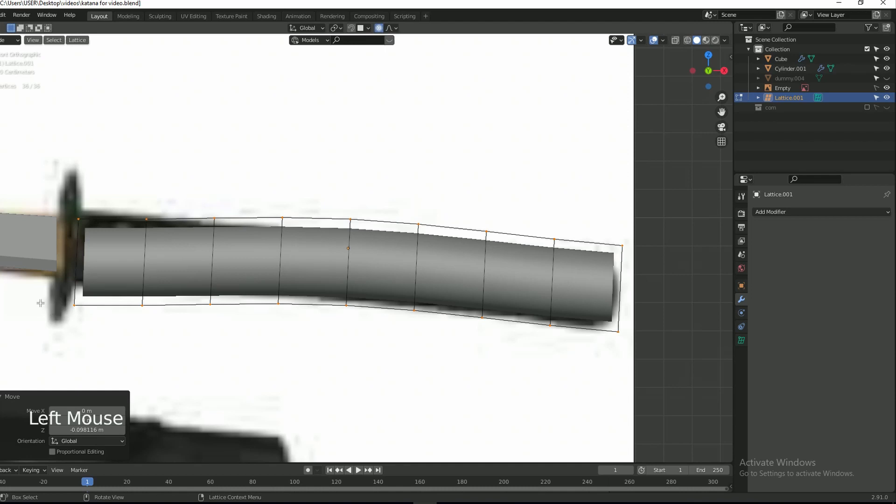
- Turn on X-ray and raise the lattice column at the guard end about 0.05 m along global Z with proportional size 1.10
left_click_drag(56, 198, 82, 287)
key("alt+z")
left_click_drag(36, 179, 80, 231)
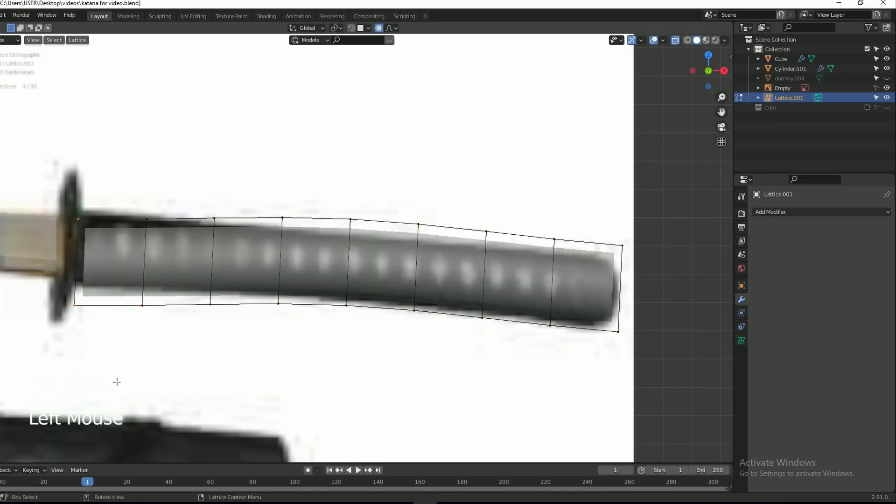
key("g")
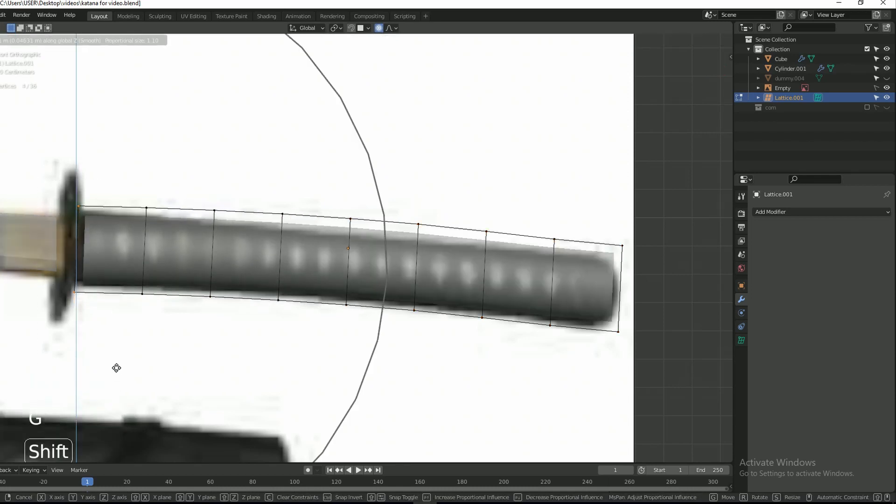
left_click(113, 357, "shift")
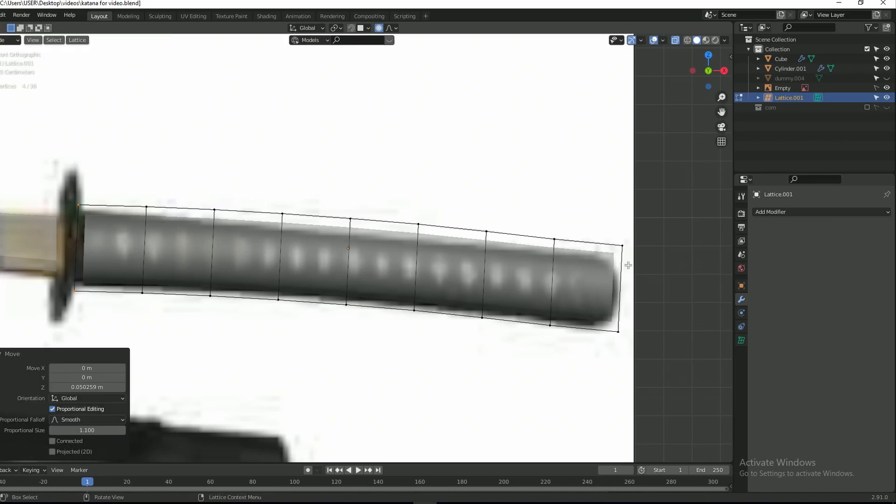
- Nudge the middle lattice column along global Z, and lower the pommel-end column about 0.0003 m using proportional size 1.10
left_click_drag(332, 201, 377, 340)
key("g")
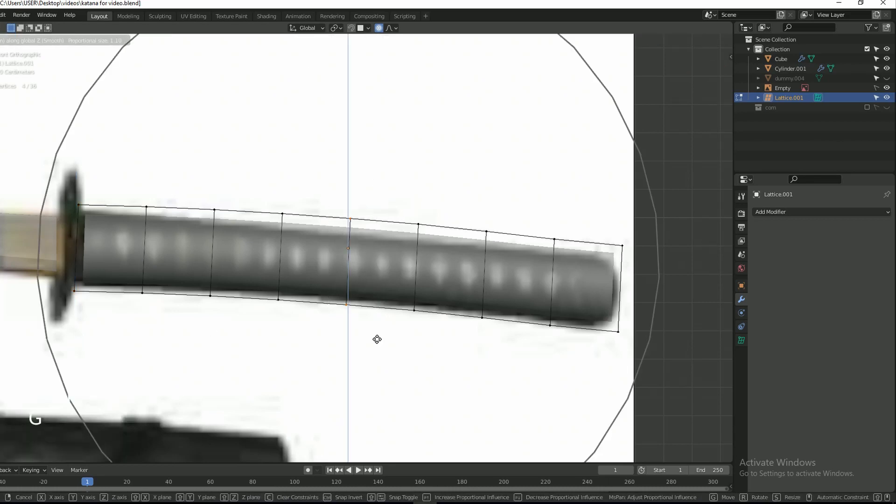
key("shift")
left_click(374, 333, "shift")
left_click_drag(604, 206, 692, 379)
key("g")
key("z")
left_click(693, 379, "shift")
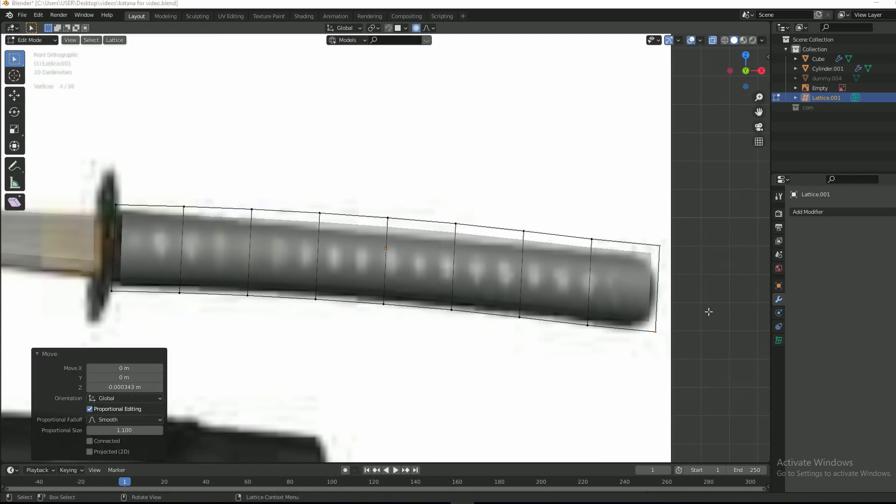
- Return to Object Mode with X-ray off and hide the lattice and reference image to inspect the bent handle from the front
key("alt+r")
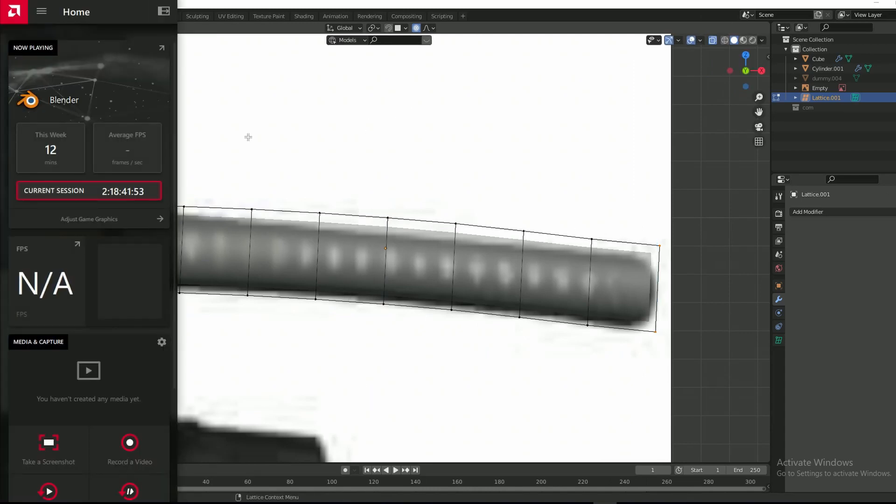
key("alt+r")
key("alt+z")
key("Tab")
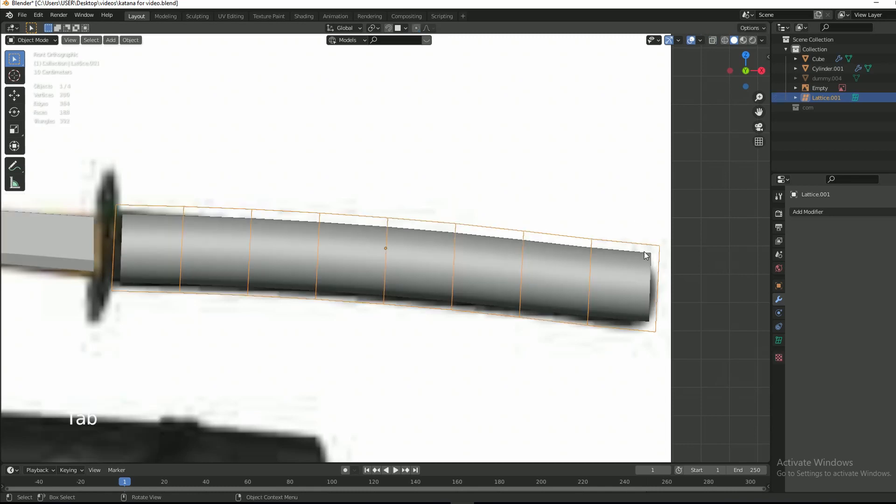
left_click(895, 97)
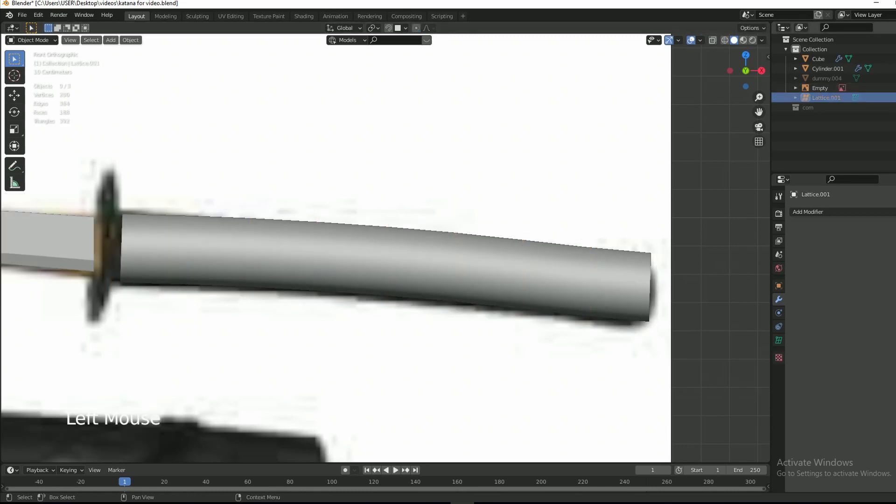
left_click(895, 88)
left_click_drag(742, 71, 763, 77)
key("KP_1")
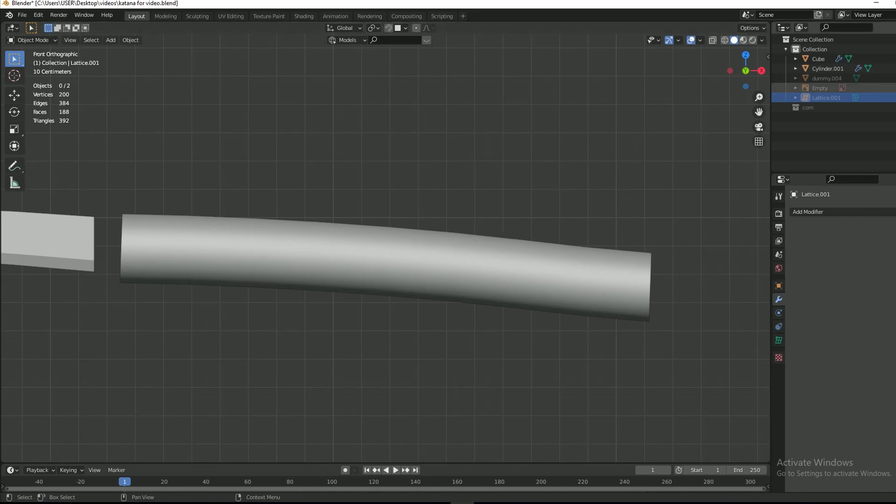
- Show the reference image with X-ray on and move the handle cylinder up about 0.0009 m along global Z
left_click(895, 88)
key("alt+z")
left_click(485, 273)
scroll(486, 273, "up", 1)
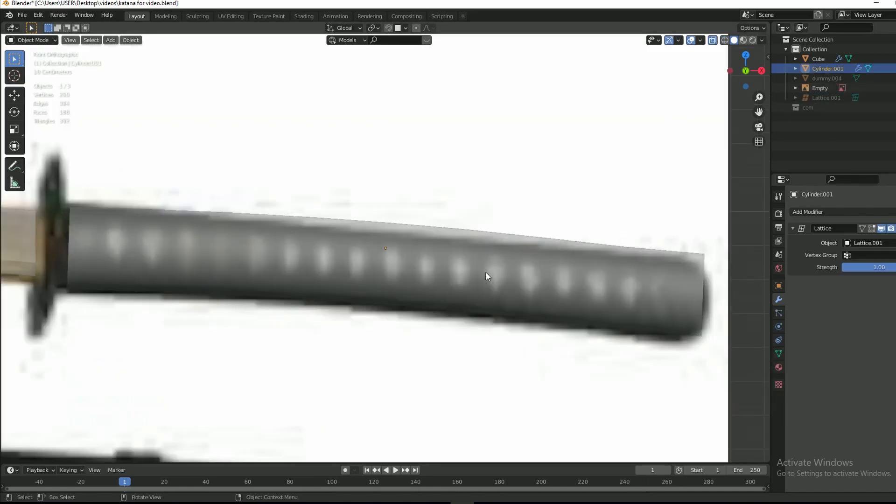
key("g")
key("z")
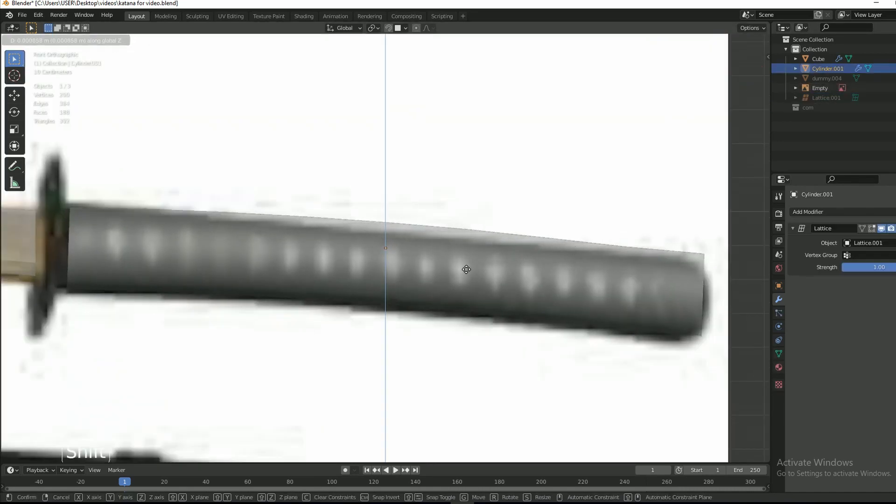
left_click(466, 269)
key("s")
key("z")
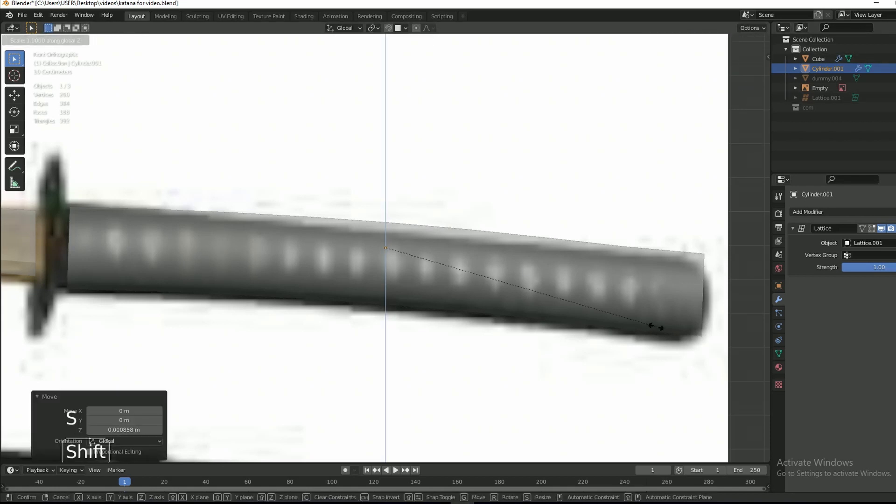
right_click(583, 311)
key("s")
right_click(648, 348)
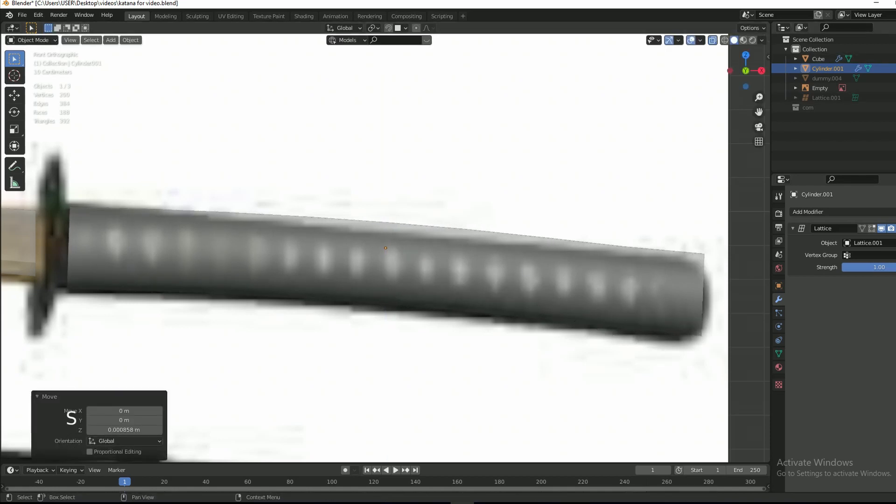
- Unhide the lattice and nudge its middle column of points slightly up along global Z in Edit Mode with proportional size 1.10
left_click(895, 98)
left_click(469, 236)
key("Tab")
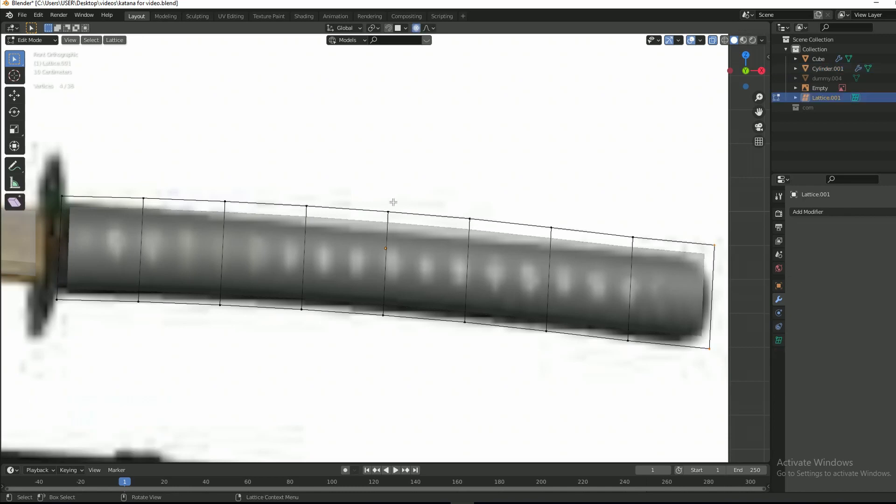
left_click_drag(361, 191, 422, 336)
key("g")
key("z")
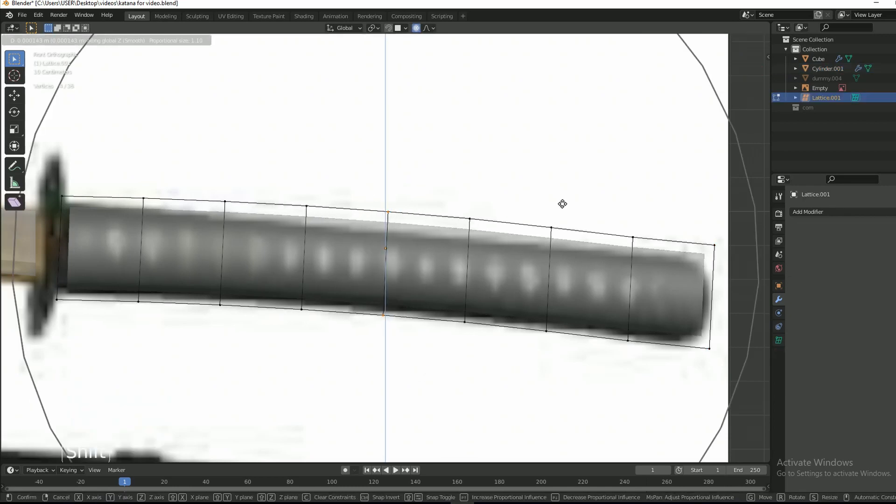
left_click(563, 202)
- Raise the lattice column just before the pommel end slightly along global Z with proportional size 0.59, and return to Object Mode
left_click_drag(667, 219, 740, 372)
left_click_drag(607, 211, 650, 380)
key("g")
key("z")
right_click(656, 360)
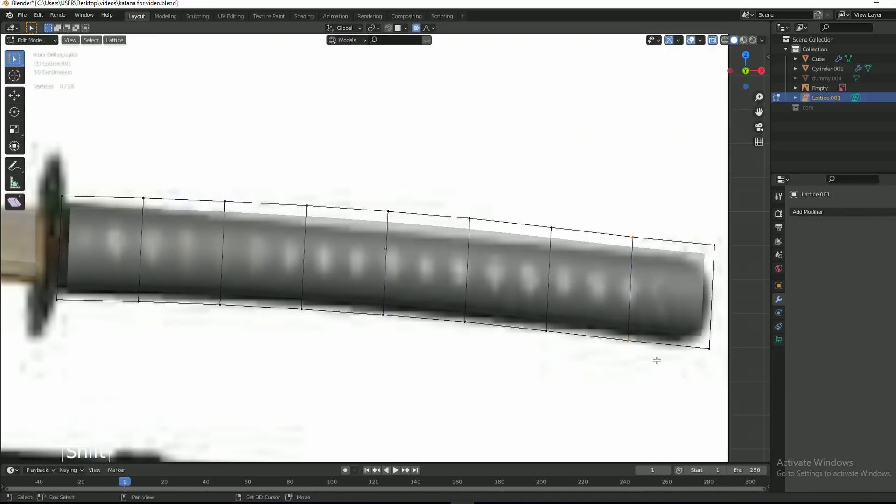
key("g")
key("z")
scroll(654, 359, "up", 12)
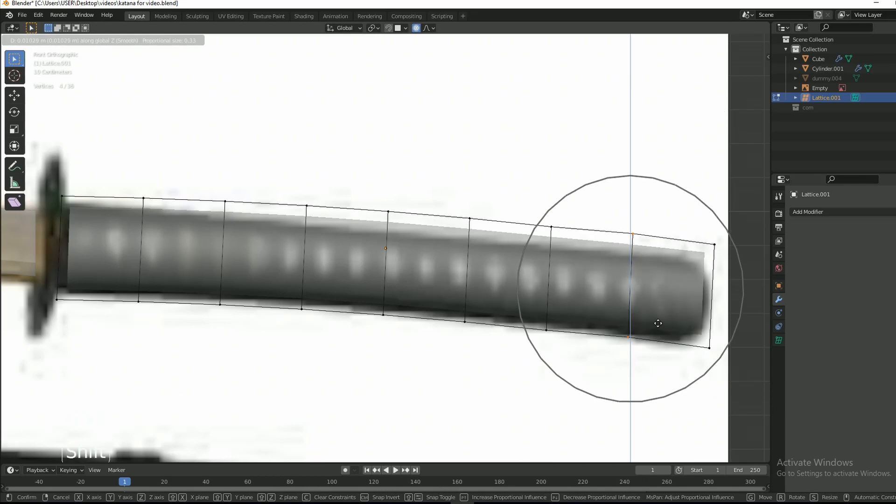
right_click(663, 375)
key("g")
key("z")
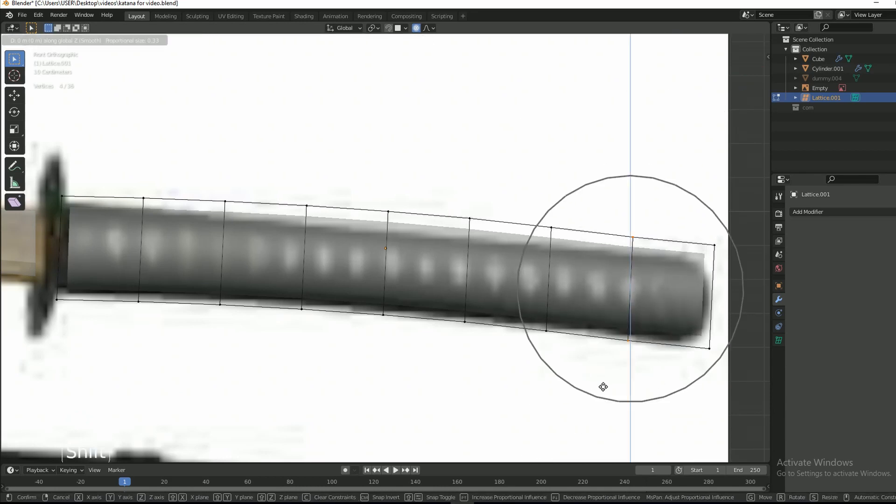
scroll(604, 386, "down", 6, "shift")
left_click(614, 352, "shift")
key("Tab")
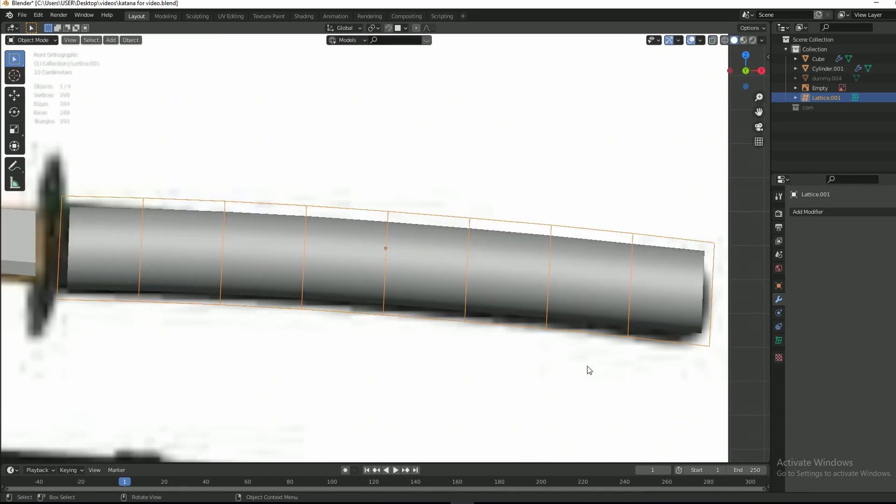
- Lower the pommel-end lattice column about 0.019 m along global Z with proportional size 0.59, and leave Edit Mode
key("Tab")
key("g")
key("z")
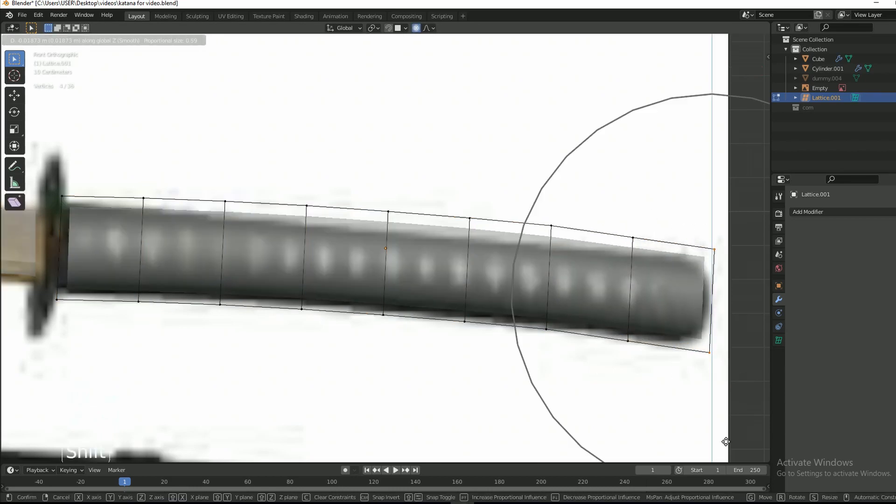
left_click(727, 442, "shift")
key("Tab")
- Hide the lattice, select the handle cylinder, and turn off X-ray
middle_click_drag(690, 264, 497, 255)
key("h")
left_click(429, 243)
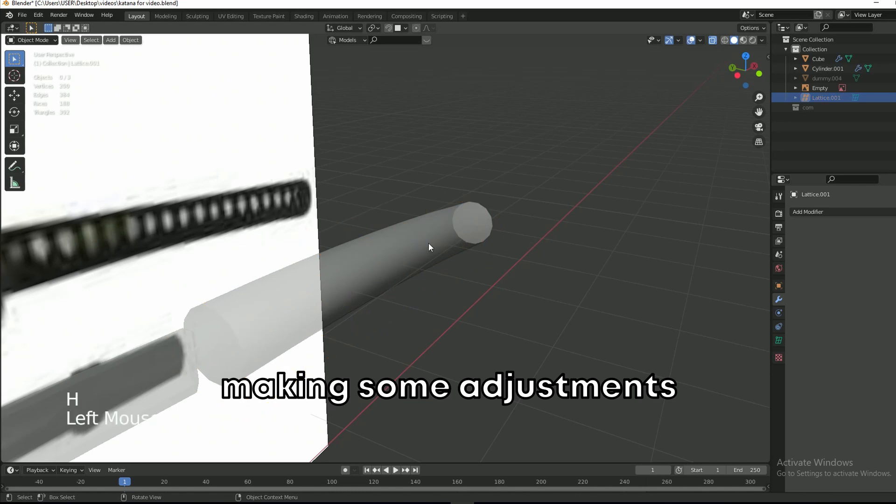
key("alt+z")
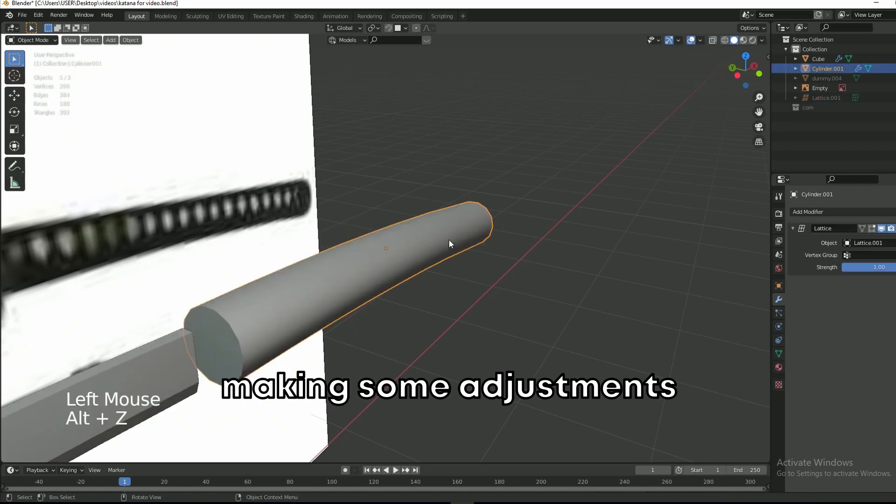
- Enter Edit Mode on the handle cylinder, select its whole mesh, and frame it in top view
key("Tab")
key("a")
key("KP_Decimal")
key("KP_7")
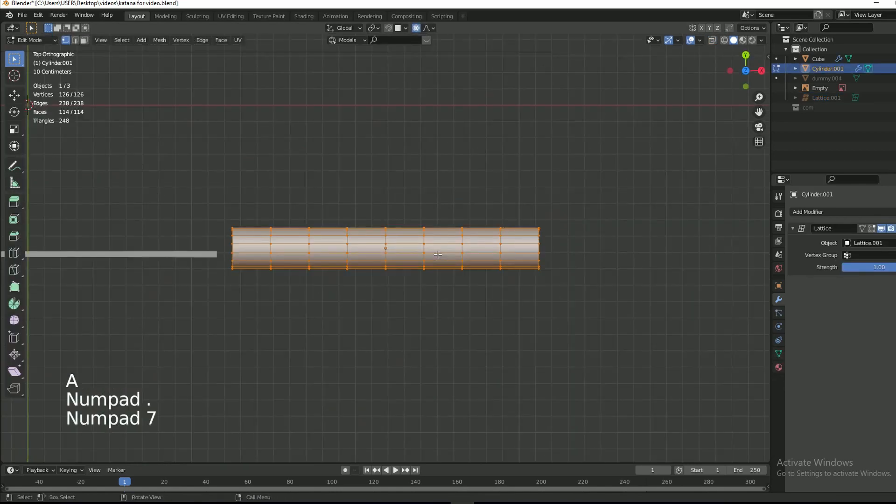
- Examine how the handle's lengthwise edges line up with its centerline in top view
scroll(247, 236, "down", 4)
scroll(246, 236, "up", 6)
scroll(191, 230, "down", 6)
scroll(186, 240, "up", 2)
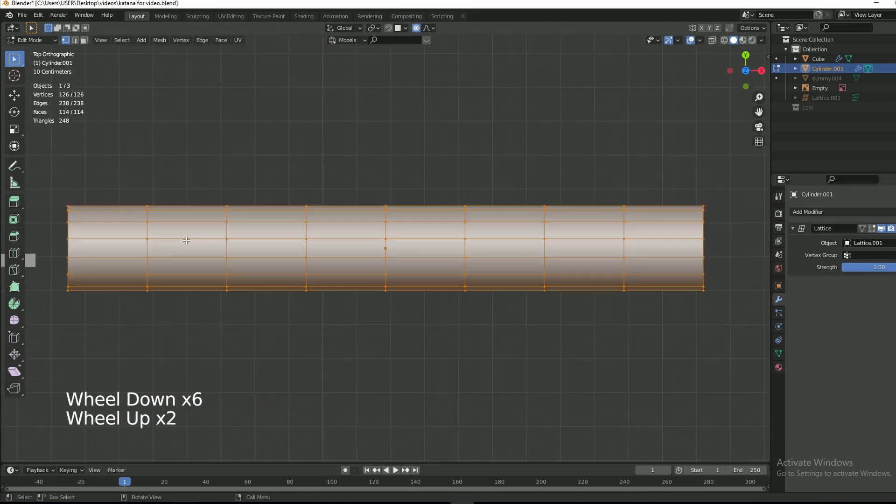
scroll(380, 239, "up", 4)
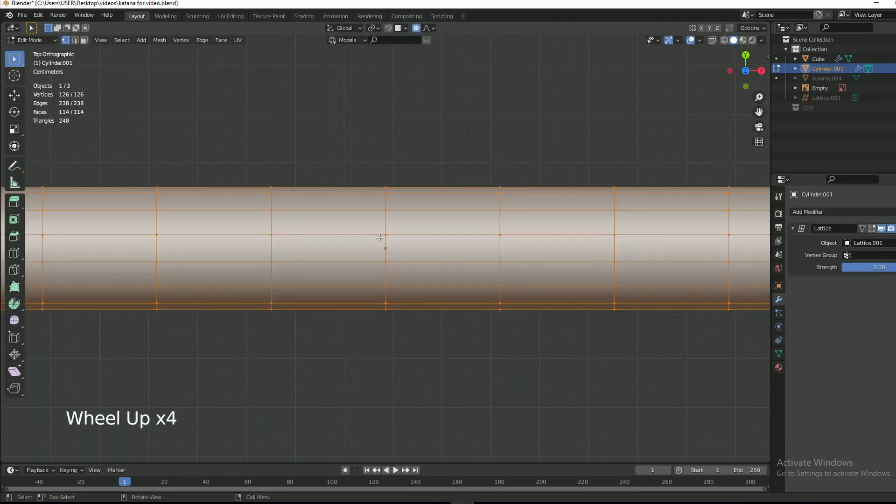
left_click(382, 240)
scroll(357, 238, "up", 2)
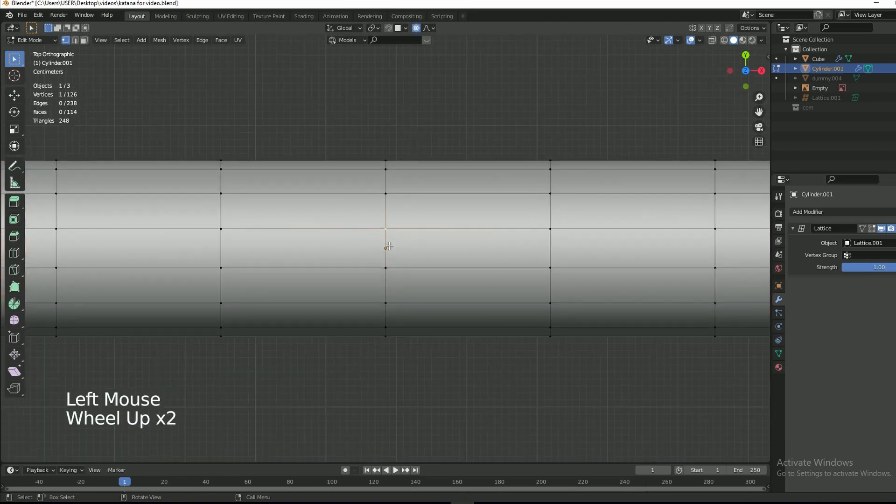
left_click_drag(203, 243, 318, 244)
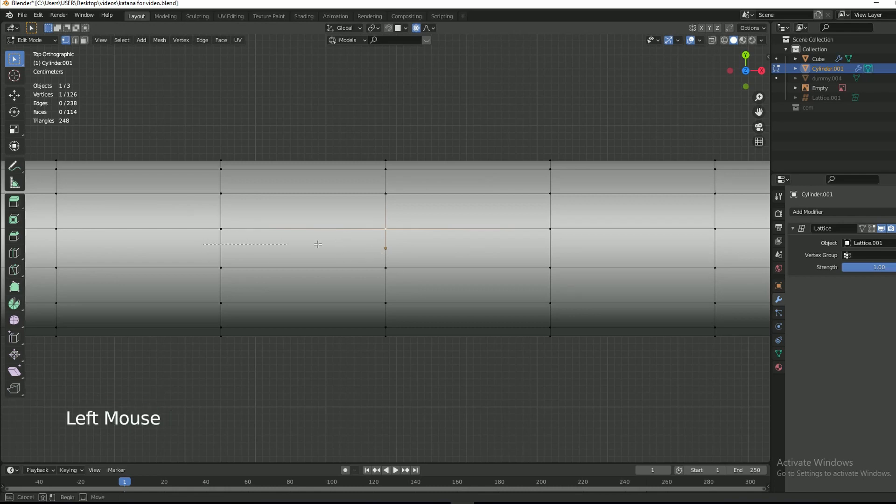
left_click_drag(733, 246, 733, 246)
scroll(733, 246, "down", 2)
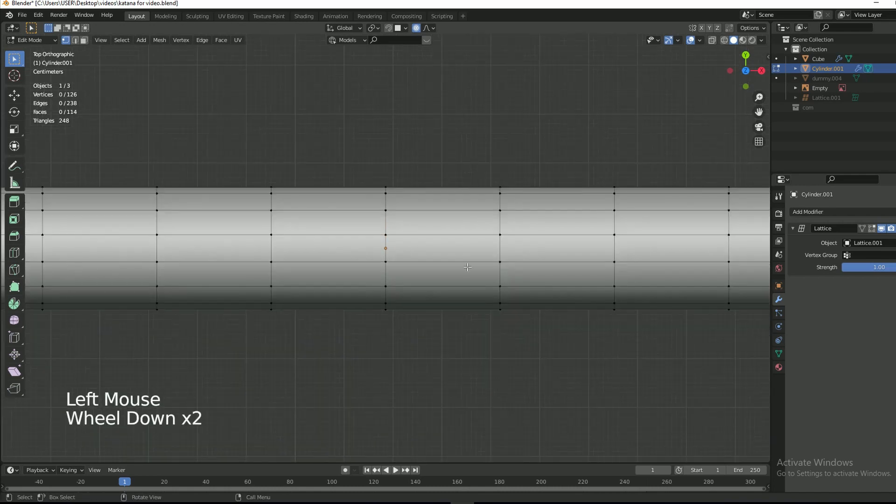
scroll(448, 252, "up", 1)
- Turn off proportional editing and rotate the whole handle mesh 12.5° about global X so an edge lies on the centerline
key("a")
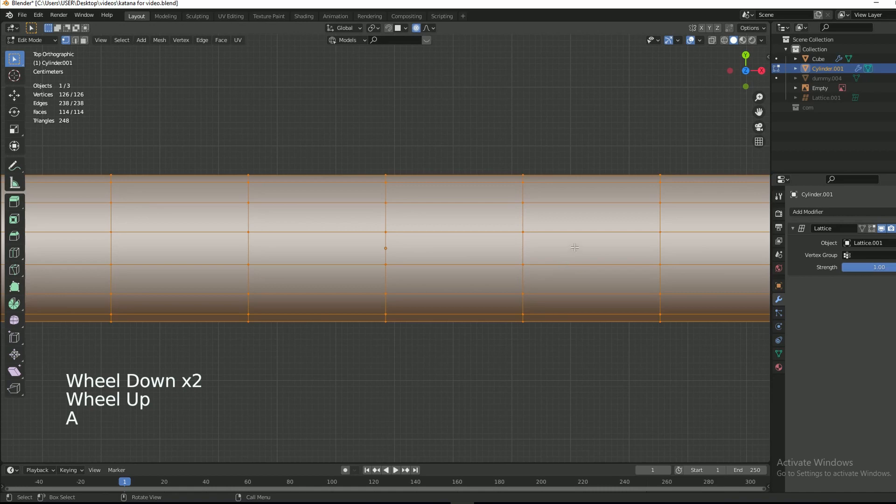
key("r")
left_click(627, 331)
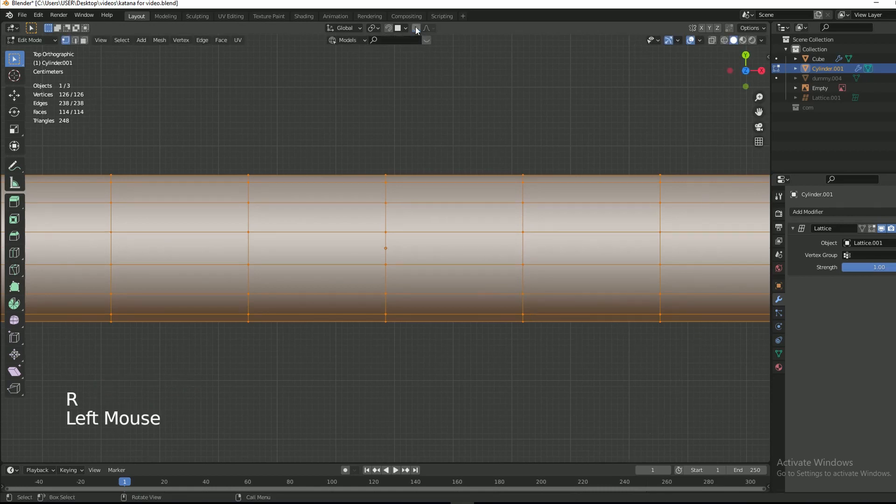
key("r")
key("x")
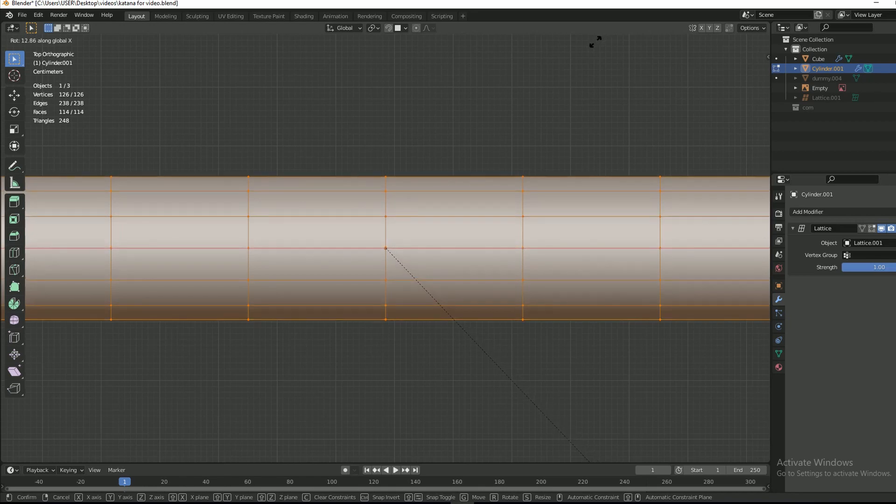
key("shift")
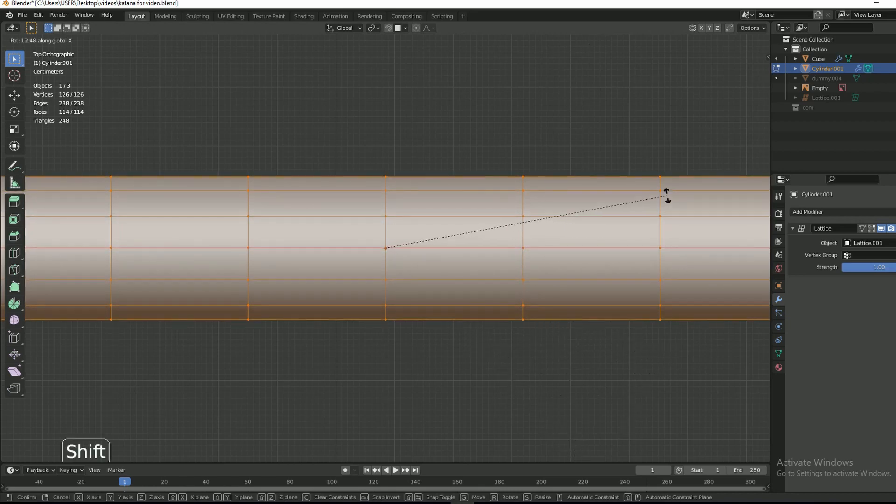
left_click(666, 202)
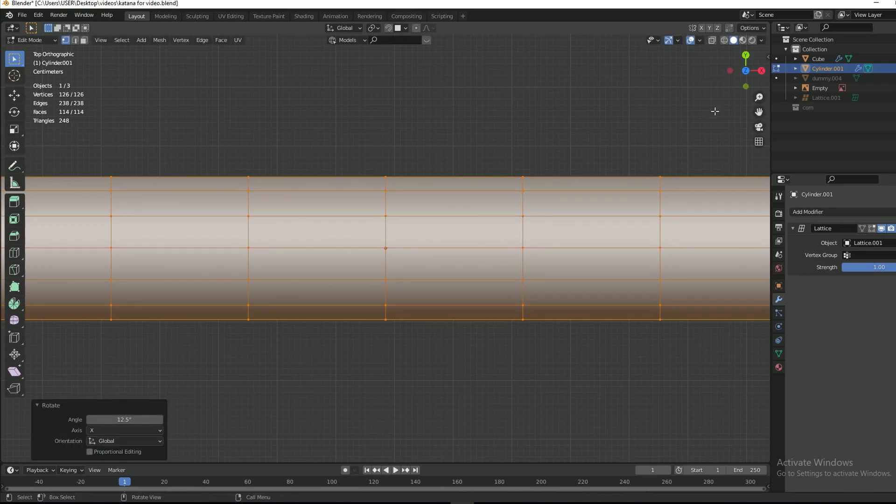
- Inspect the rotated handle mesh from several angles and check its middle lengthwise edge in top view
left_click_drag(744, 77, 785, 39)
scroll(522, 295, "down", 4)
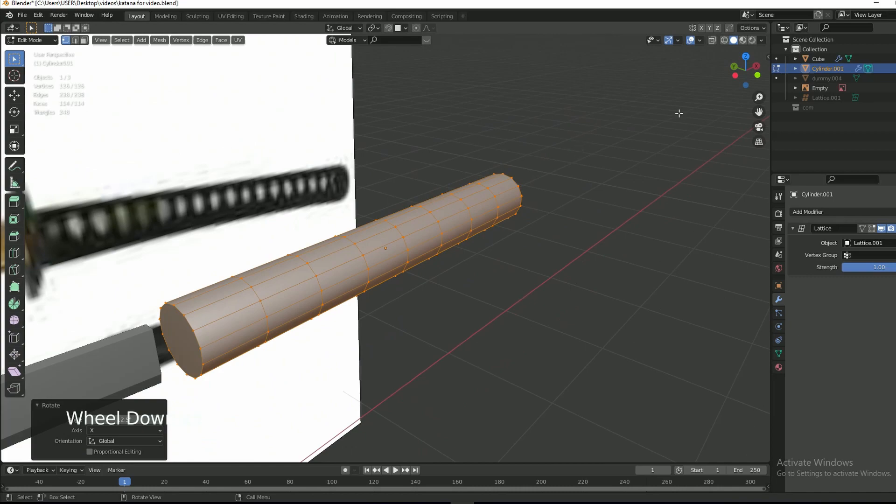
left_click_drag(747, 72, 605, 53)
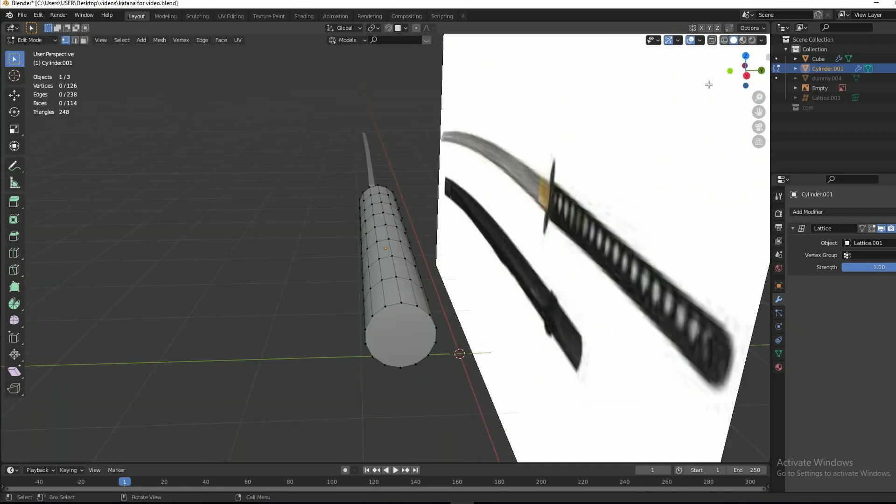
left_click_drag(747, 71, 714, 70)
scroll(417, 252, "up", 2)
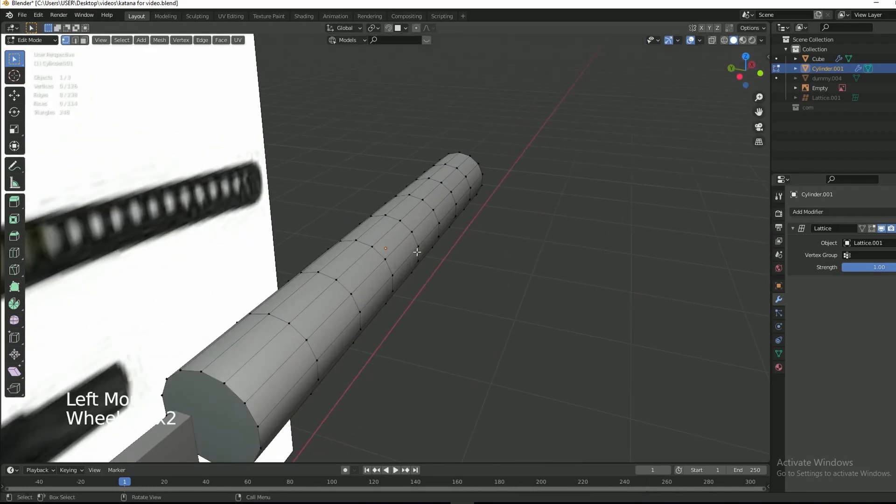
key("KP_7")
scroll(443, 274, "up", 2)
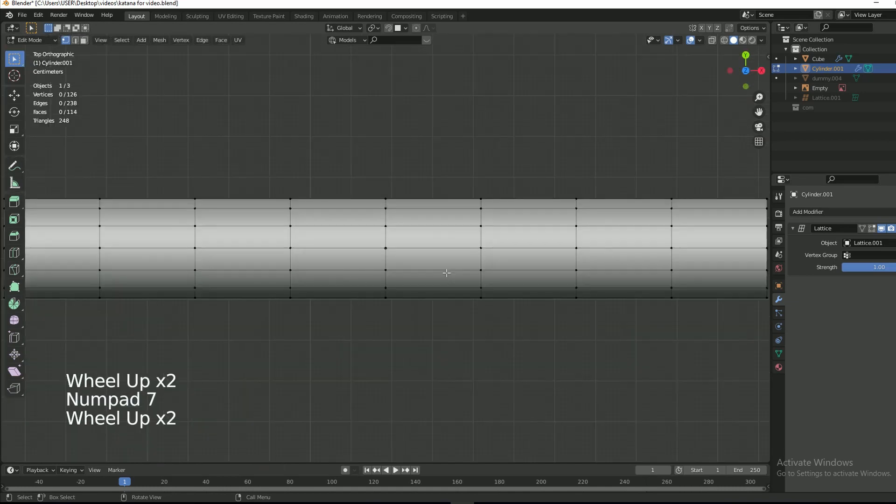
scroll(447, 273, "up", 1)
scroll(394, 299, "down", 2)
scroll(383, 281, "up", 2)
scroll(383, 281, "down", 2)
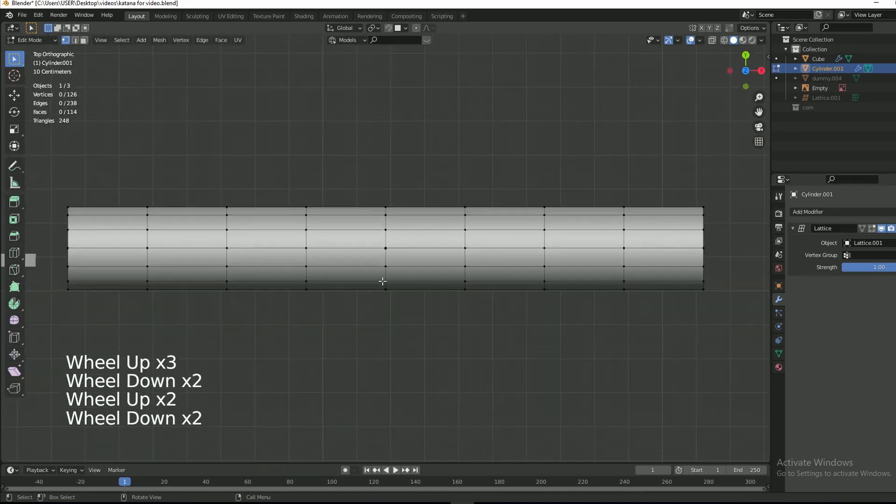
scroll(383, 265, "up", 4)
- Select the lengthwise edge loop along the handle's centerline in edge select mode
key("2")
left_click(303, 248, "alt")
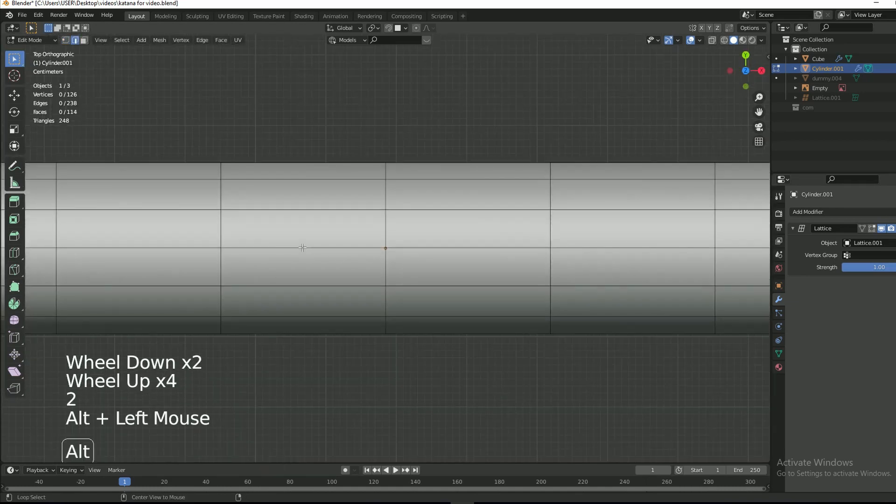
scroll(307, 249, "down", 2)
scroll(313, 261, "down", 4)
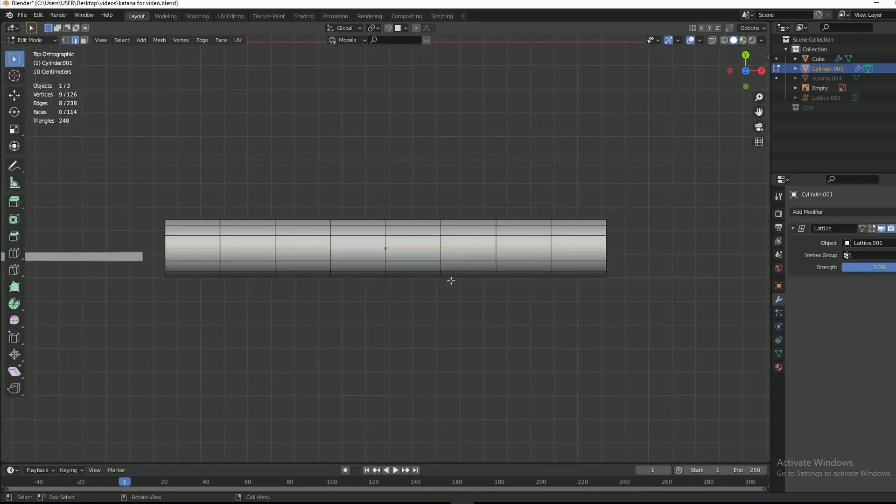
- Turn on X-ray and delete the vertices of the handle half on the positive Y side of the centerline in top view
left_click_drag(746, 71, 701, 112)
key("alt+z")
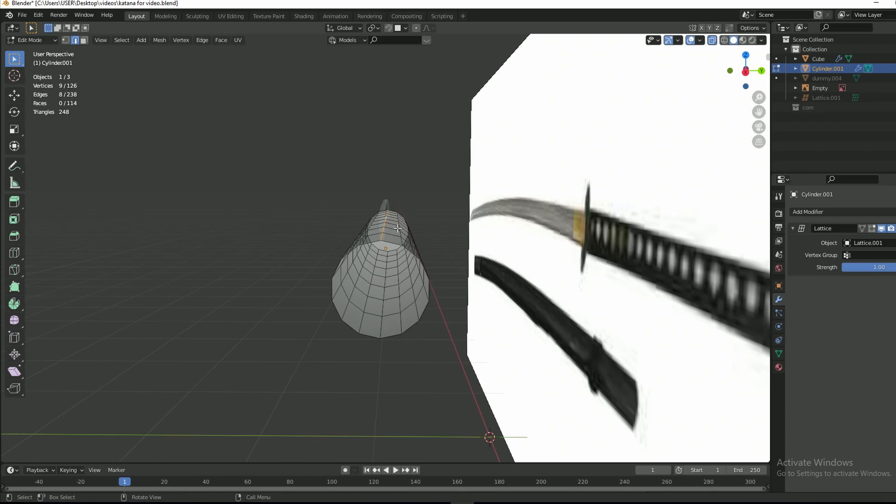
key("KP_7")
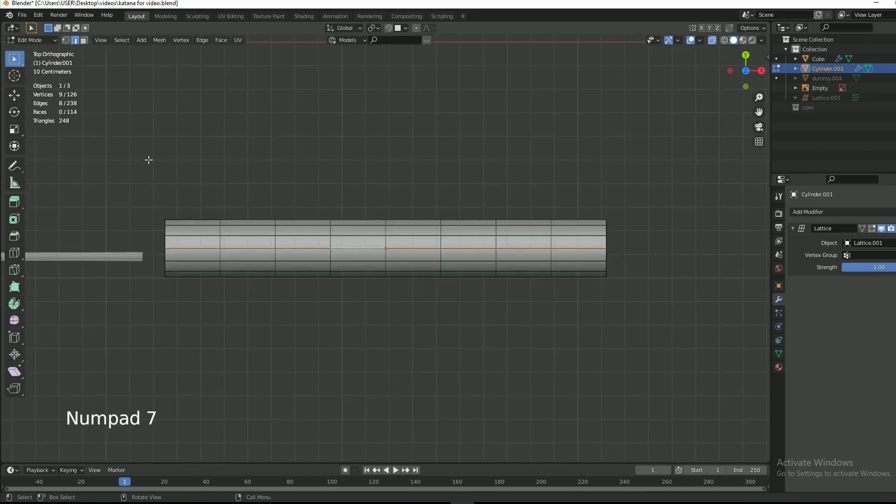
left_click_drag(114, 191, 634, 243)
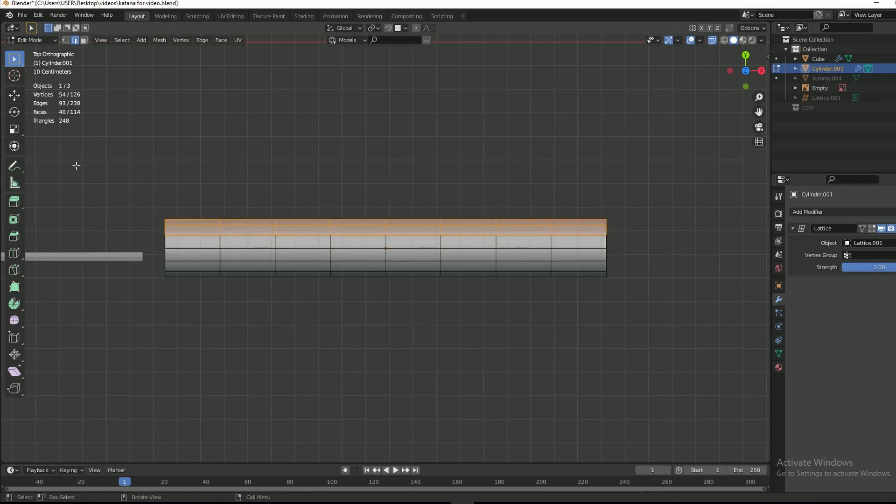
key("x")
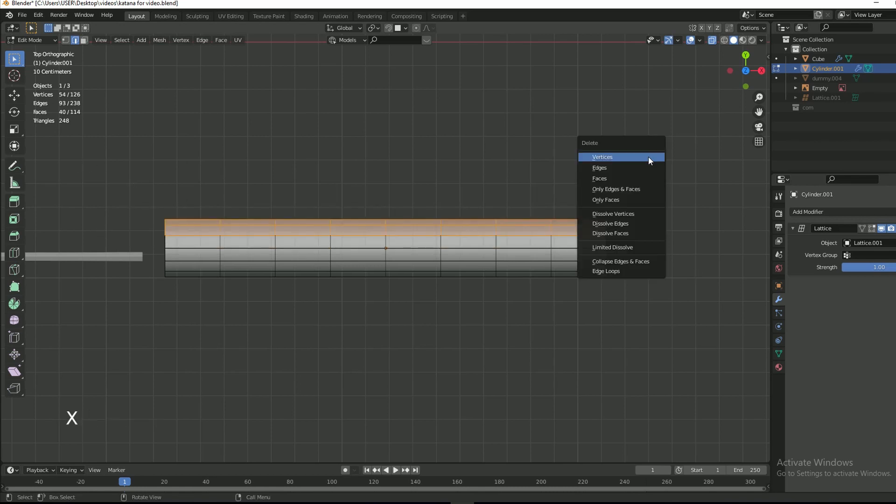
left_click(605, 160)
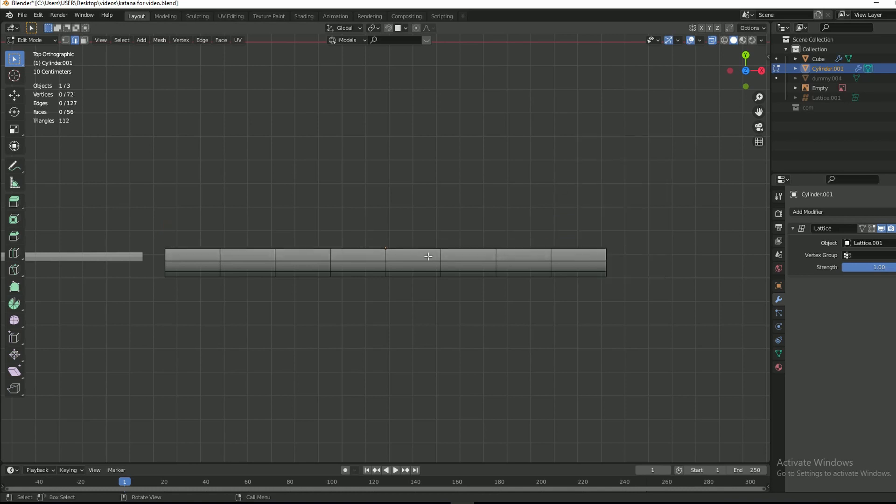
- Leave Edit Mode and add a Mirror modifier to the half handle, mirroring on Y only
key("Tab")
left_click(825, 212)
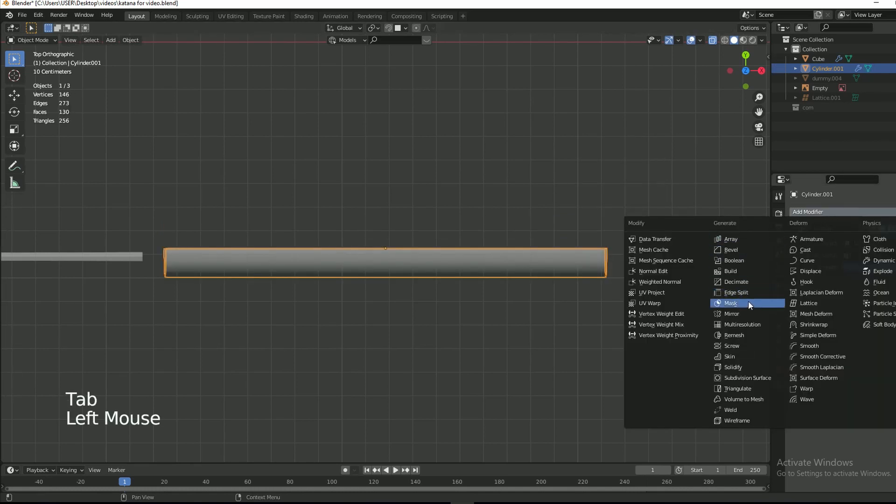
left_click(749, 313)
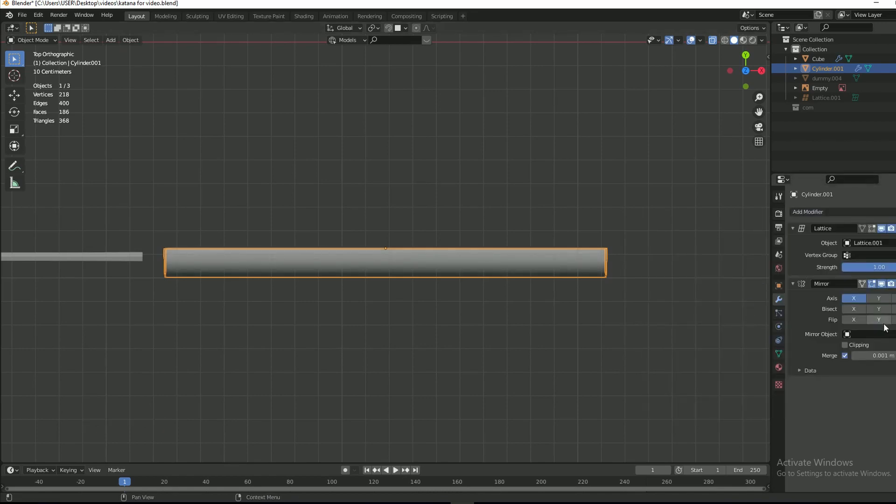
left_click(857, 298)
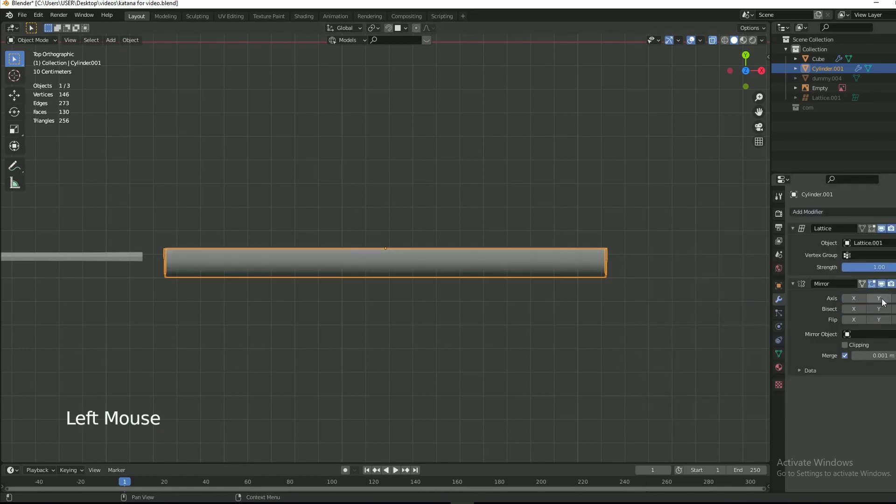
left_click(880, 299)
- Enable Clipping on the Mirror modifier, turn off X-ray, and check the seam at the open pommel end
left_click_drag(745, 70, 714, 131)
key("alt+z")
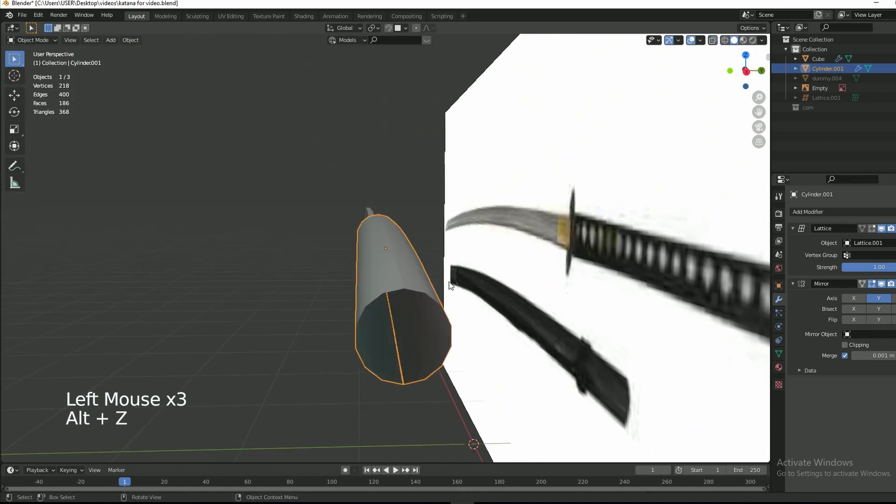
left_click(845, 345)
key("alt+z")
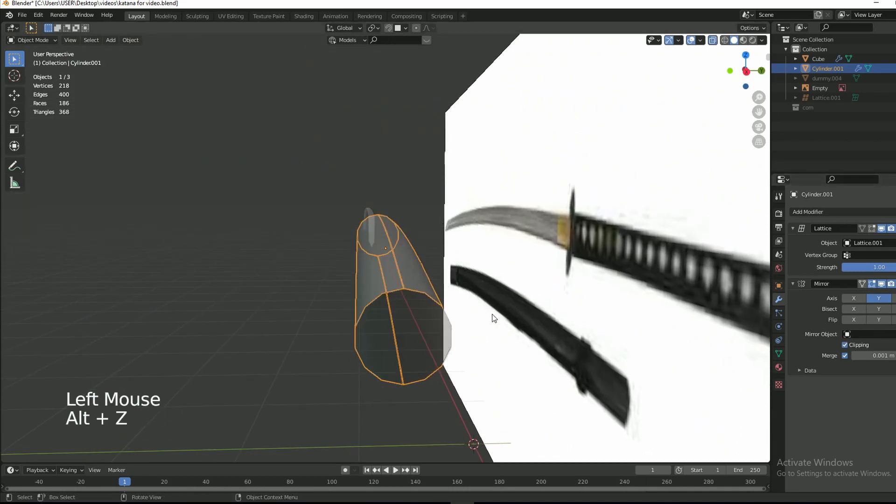
key("alt+z")
left_click_drag(746, 70, 727, 89)
key("alt+z")
key("alt+z")
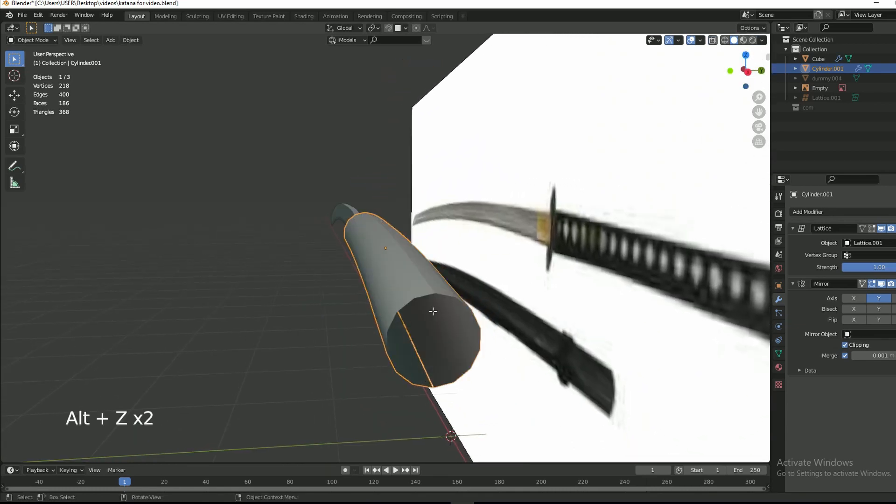
- Enter Edit Mode, select the whole half mesh, and move it about -0.02 m along global Y
key("Tab")
key("a")
left_click_drag(740, 75, 734, 80)
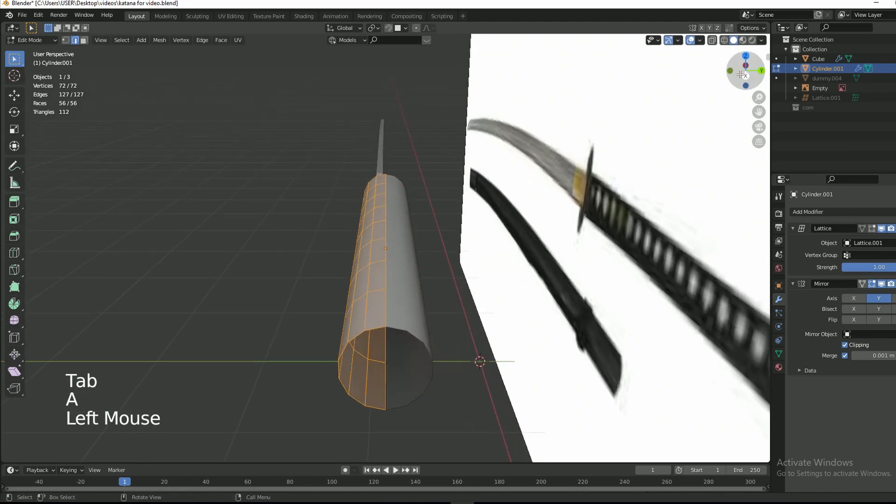
scroll(478, 308, "up", 2)
key("g")
key("y")
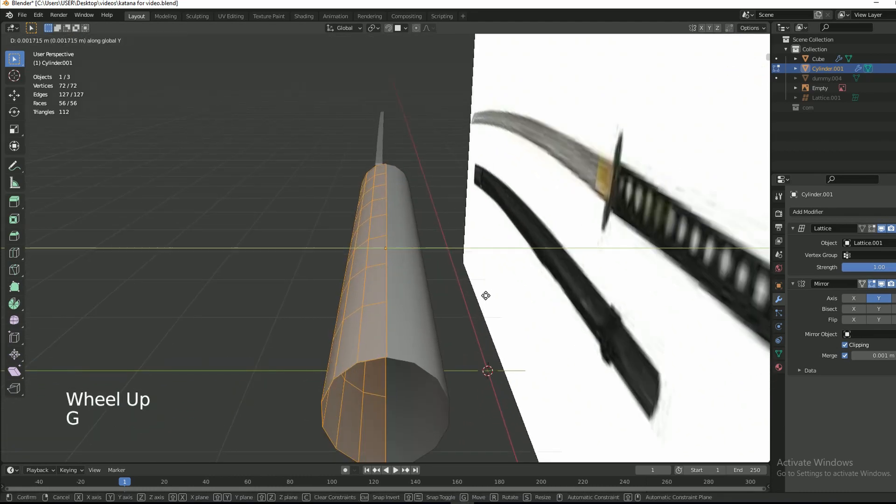
left_click(426, 295)
- Move the half mesh back about 0.026 m along global Y to close the mirror seam, and leave Edit Mode
key("g")
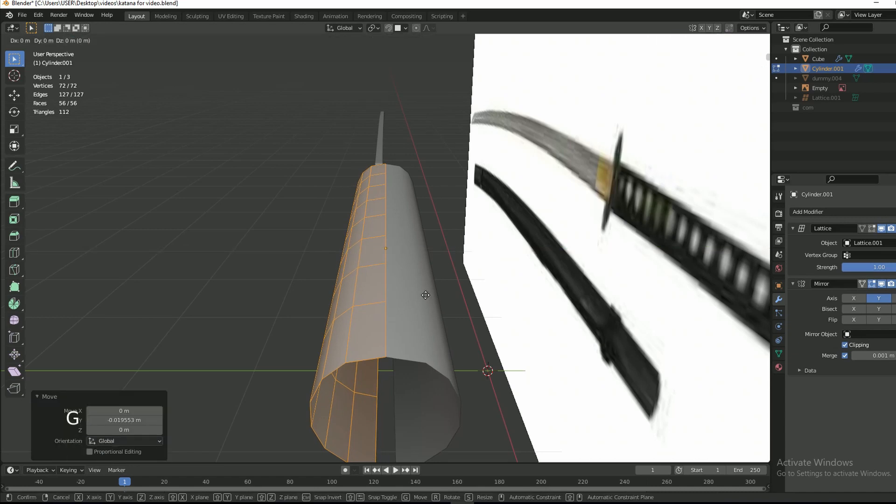
key("y")
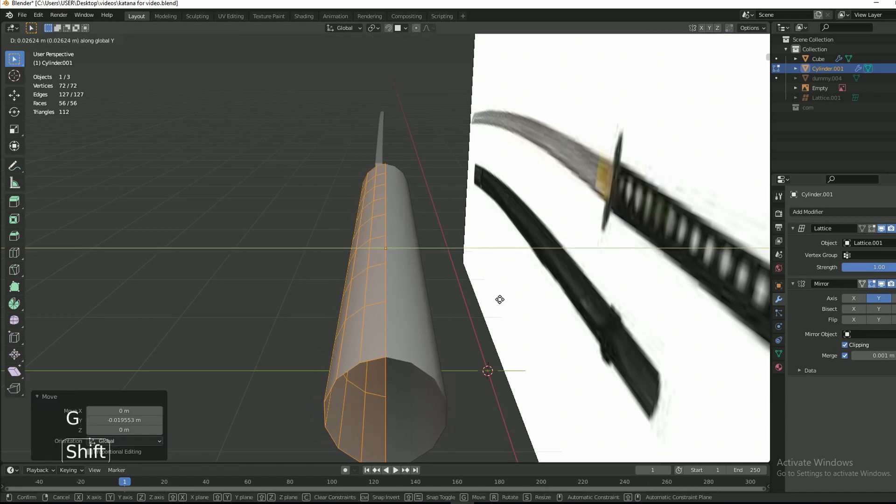
left_click(503, 300)
key("Tab")
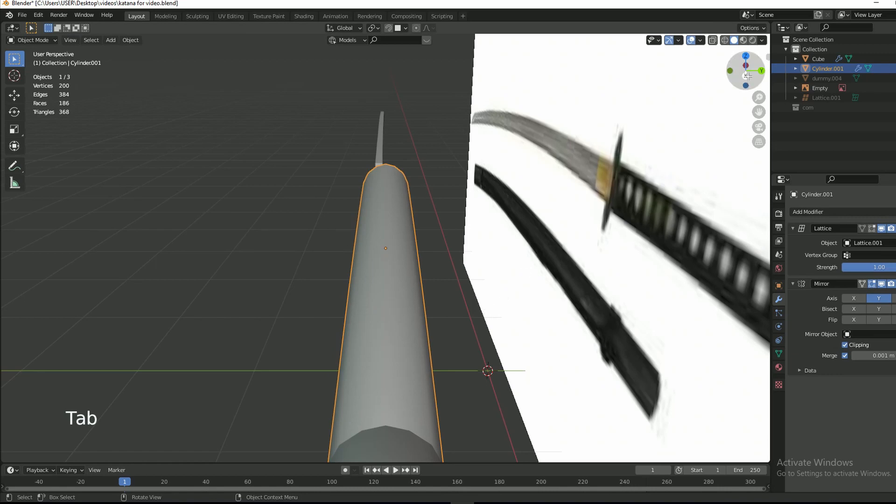
mouse_move(747, 79)
left_mouse_down()
mouse_move(740, 72)
mouse_move(753, 70)
left_mouse_up()
key("alt+z")
key("alt+z")
scroll(738, 71, "down", 3)
scroll(756, 71, "up", 1)
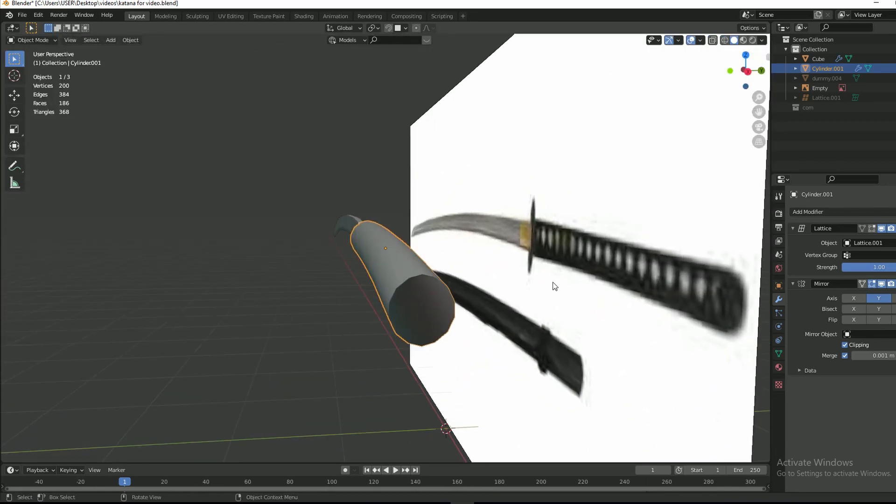
- Flatten the handle by scaling it to about 0.69 along global Y
key("s")
key("y")
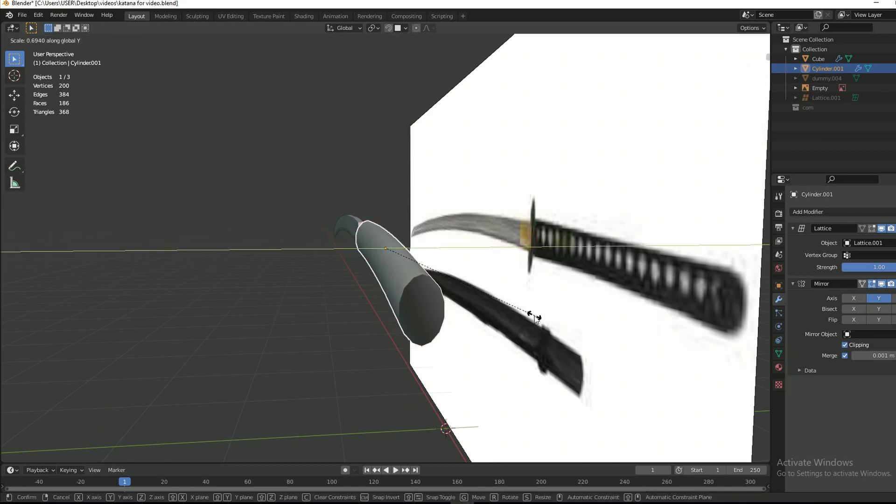
left_click(534, 318)
mouse_move(749, 75)
left_mouse_down()
mouse_move(715, 68)
mouse_move(877, 71)
mouse_move(852, 88)
mouse_move(743, 85)
mouse_move(768, 74)
mouse_move(746, 77)
left_mouse_up()
- Select the open edge loop at the handle's pommel end, fill it with a face, and leave Edit Mode
key("Tab")
scroll(453, 262, "up", 1)
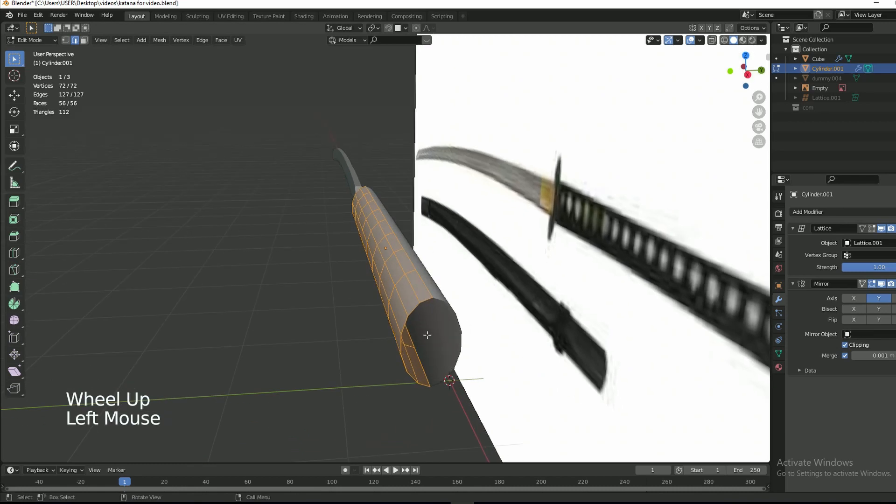
key("2")
left_click(417, 302, "alt")
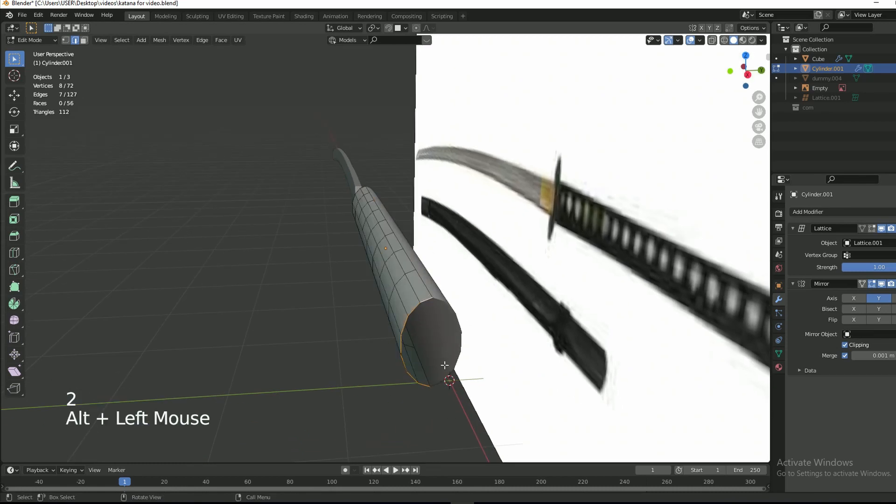
key("f")
left_click(503, 359)
key("Tab")
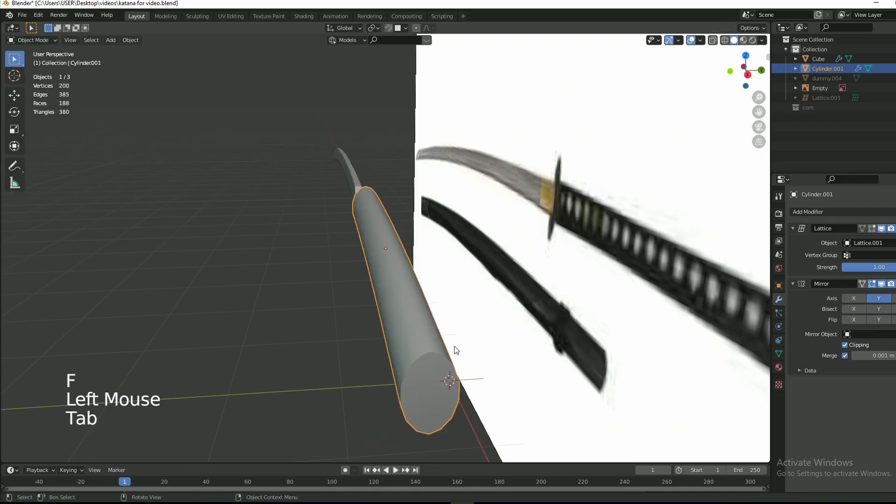
left_click_drag(745, 61, 884, 53)
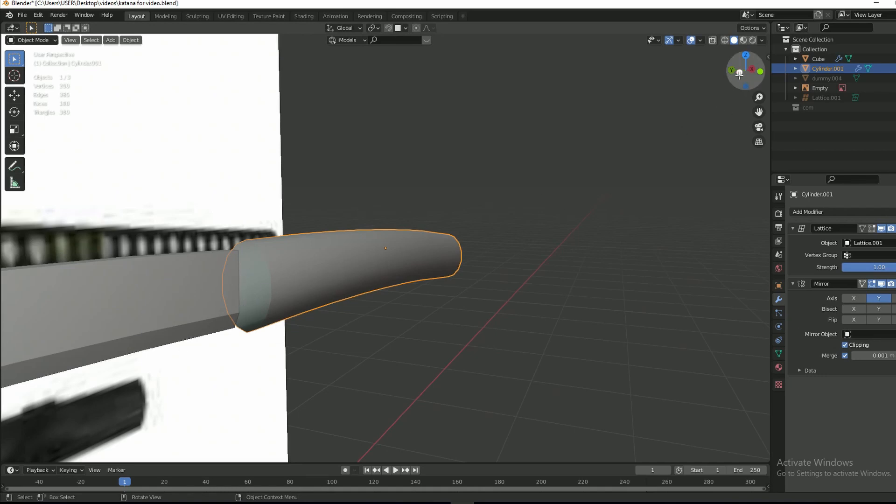
left_click_drag(746, 70, 700, 141)
key("Tab")
key("Tab")
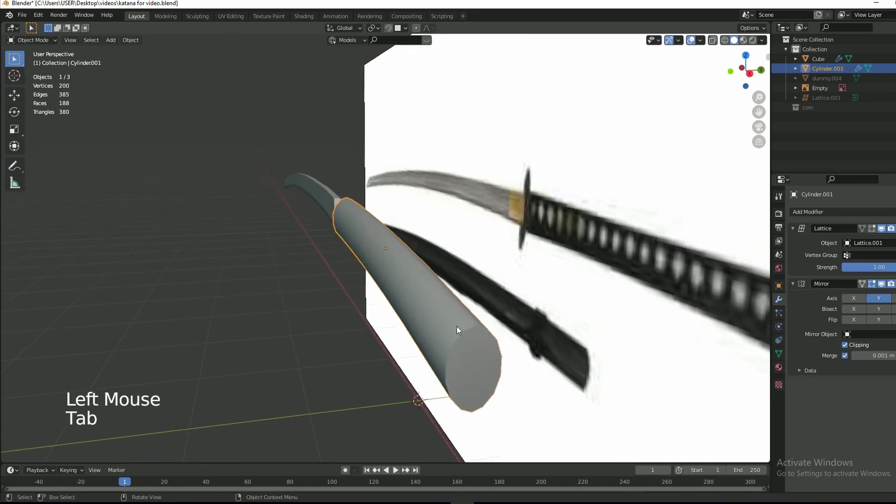
- Apply the flattened handle's scale and enter Edit Mode
key("ctrl+a")
left_click(595, 238)
key("Tab")
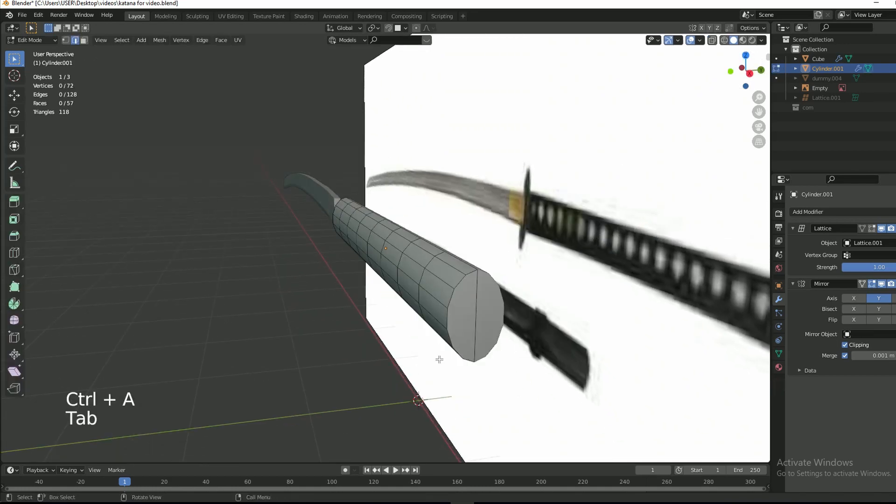
- Bevel the edge loop around the pommel end cap with a width of about 0.0396 m and 3 segments
key("2")
left_click(461, 281, "alt")
scroll(461, 282, "up", 6)
scroll(461, 282, "down", 1)
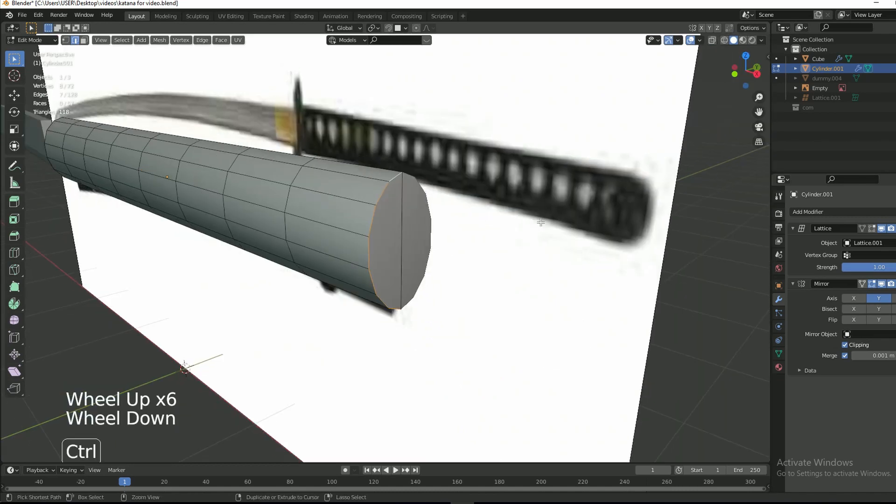
key("ctrl+b")
scroll(585, 216, "down", 2)
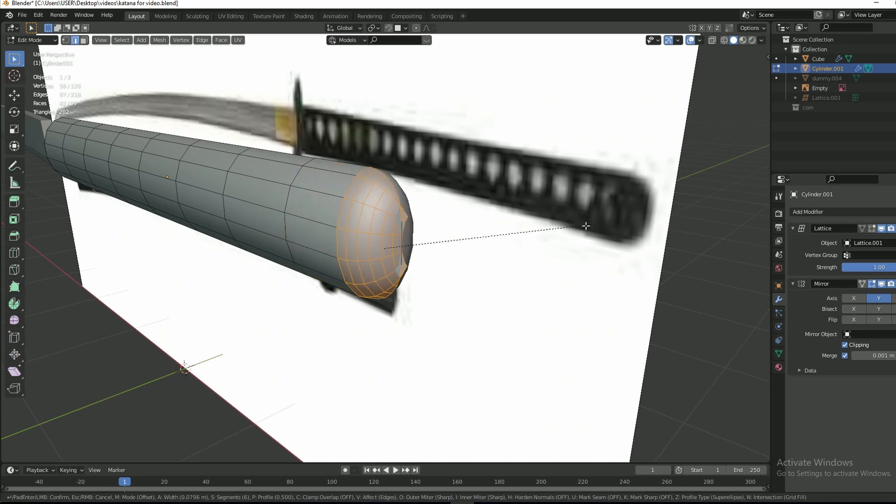
key("shift")
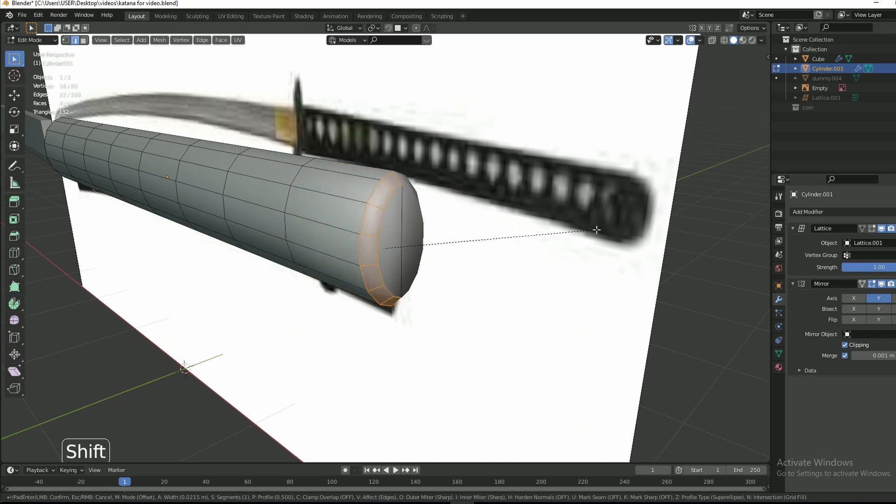
scroll(620, 229, "up", 2)
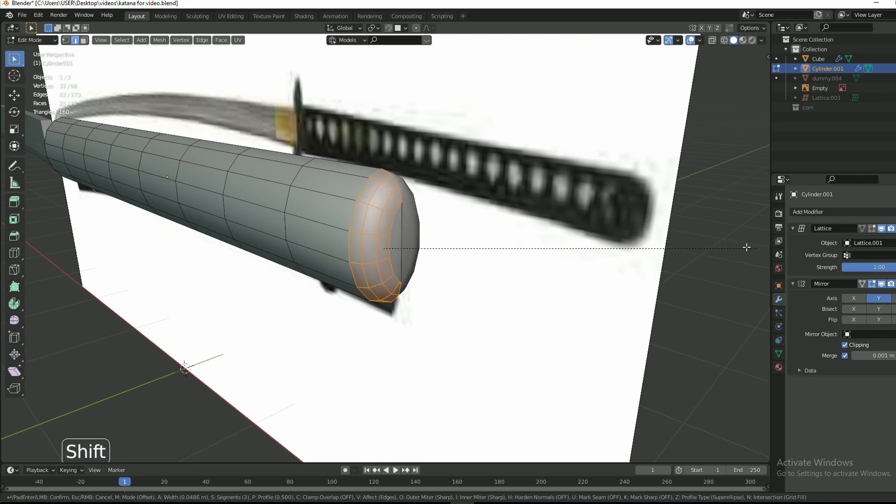
left_click(703, 241)
- Leave Edit Mode and examine the rounded pommel end against the reference image from the front and in perspective
key("KP_1")
key("alt+z")
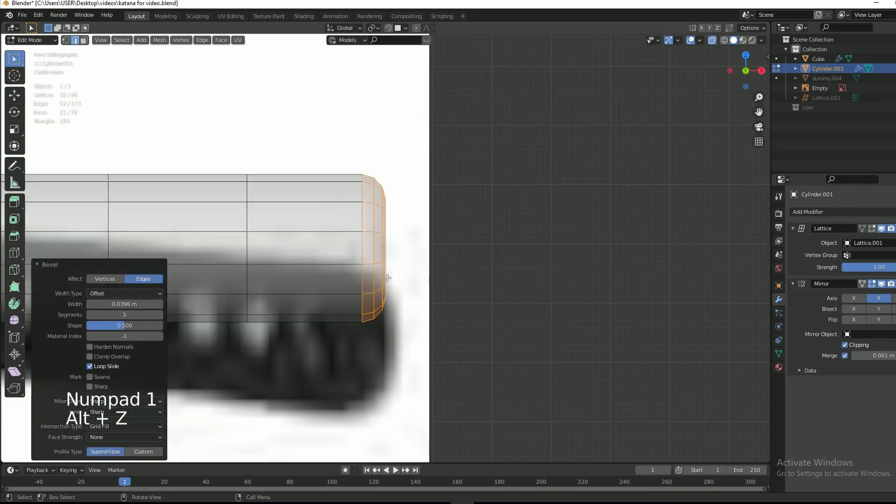
key("Tab")
key("alt+z")
scroll(528, 259, "down", 3)
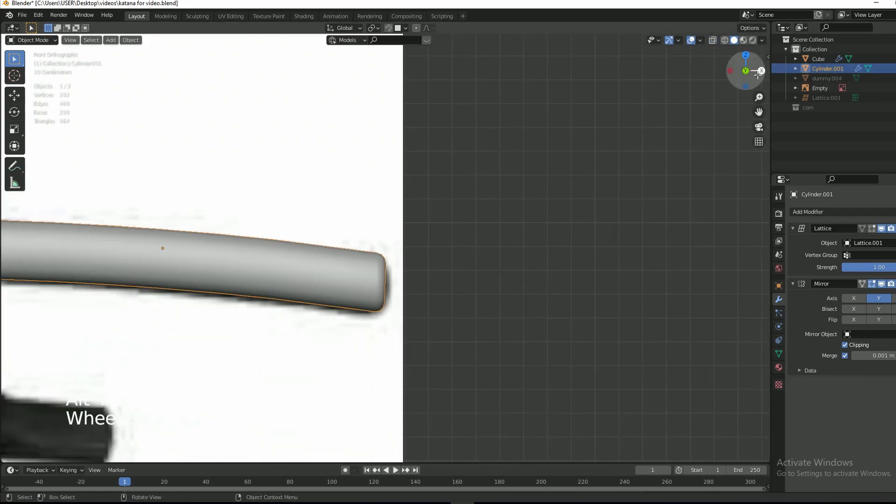
left_click_drag(757, 73, 726, 100)
key("Tab")
scroll(530, 251, "down", 4)
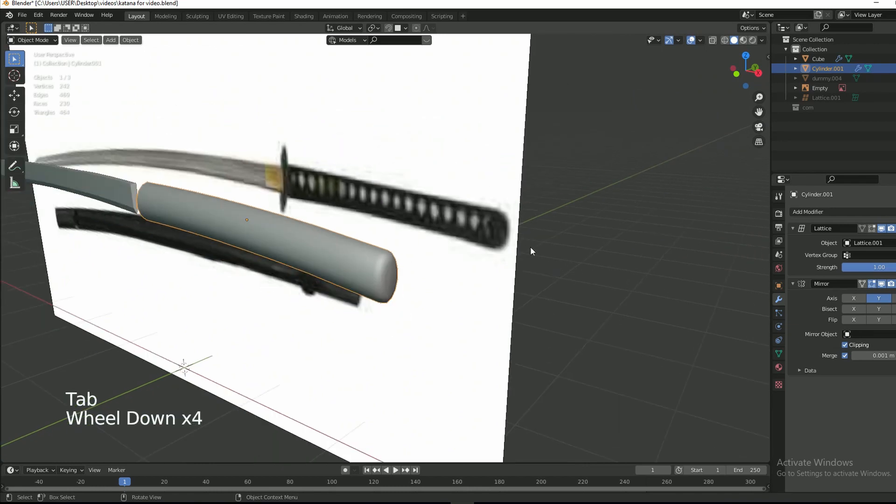
scroll(531, 250, "down", 3)
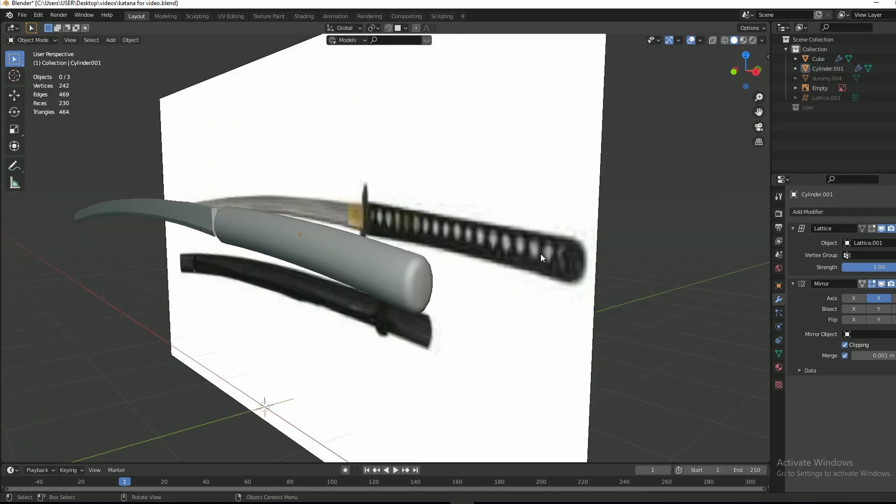
left_click(14, 166)
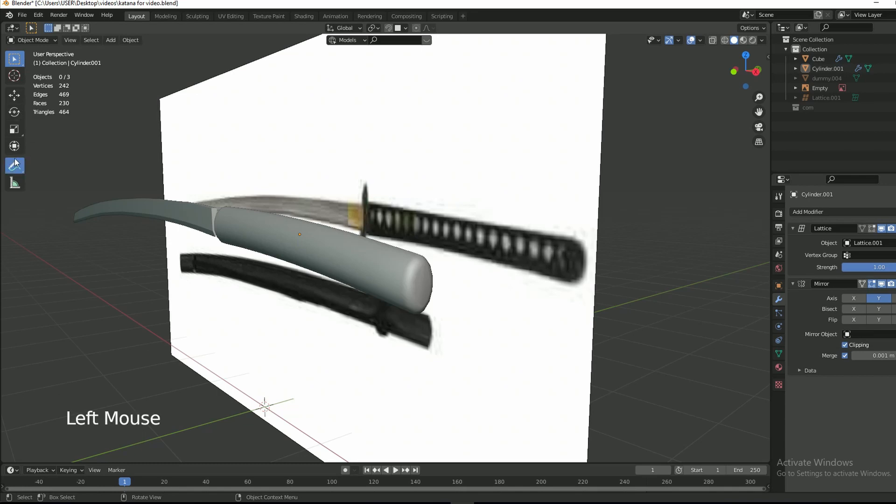
left_click_drag(531, 237, 535, 255)
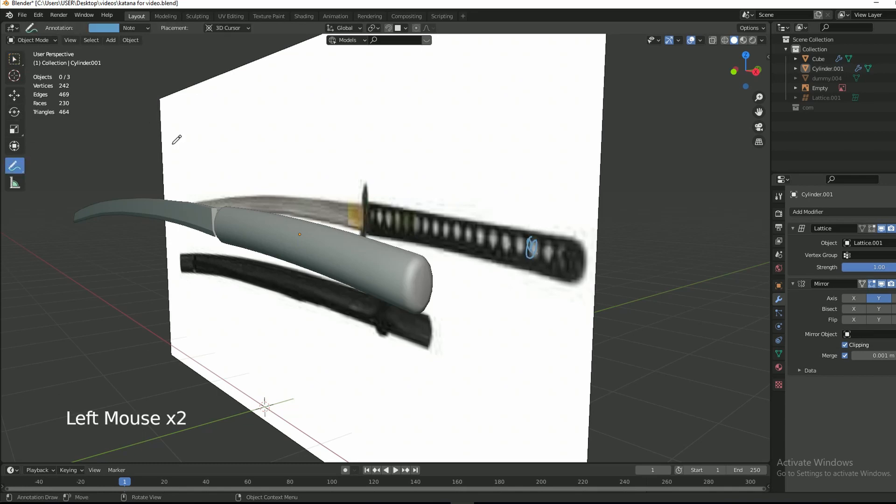
key("ctrl+z")
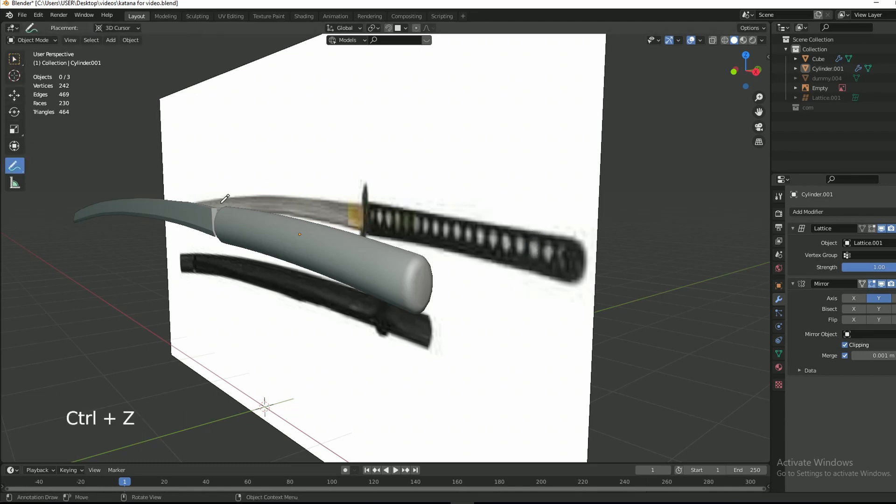
left_click(14, 60)
- In Edit Mode, select the three middle faces on the handle's front side next to the rounded pommel end and duplicate them in place
left_click(363, 257)
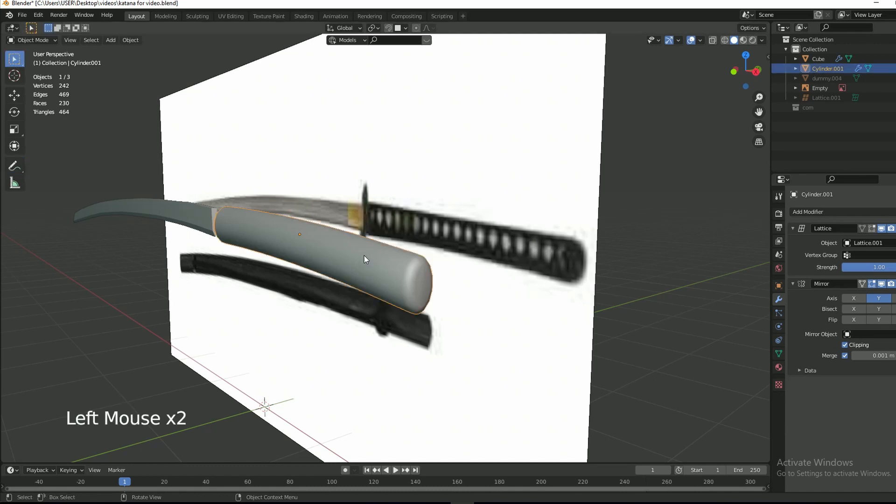
key("KP_Decimal")
key("KP_1")
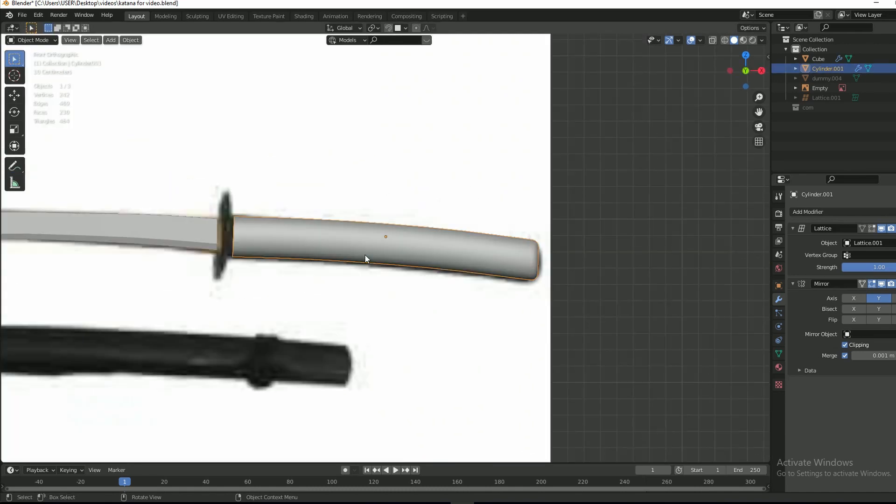
key("Tab")
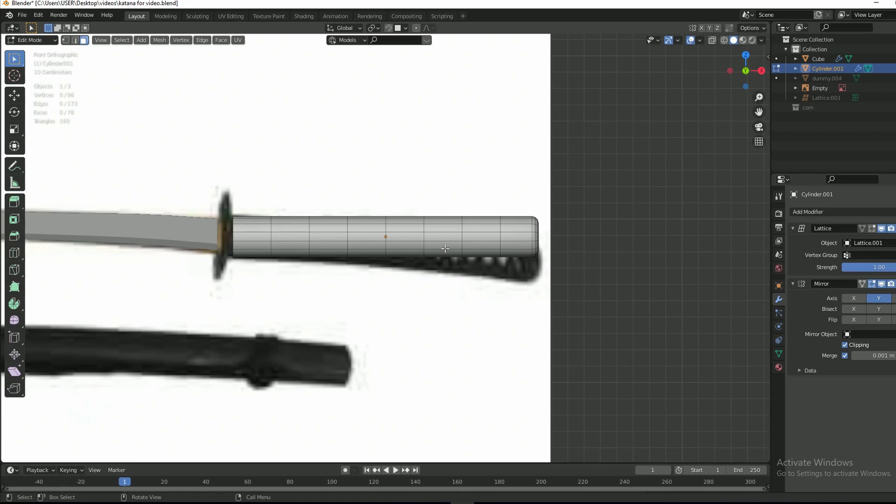
key("b")
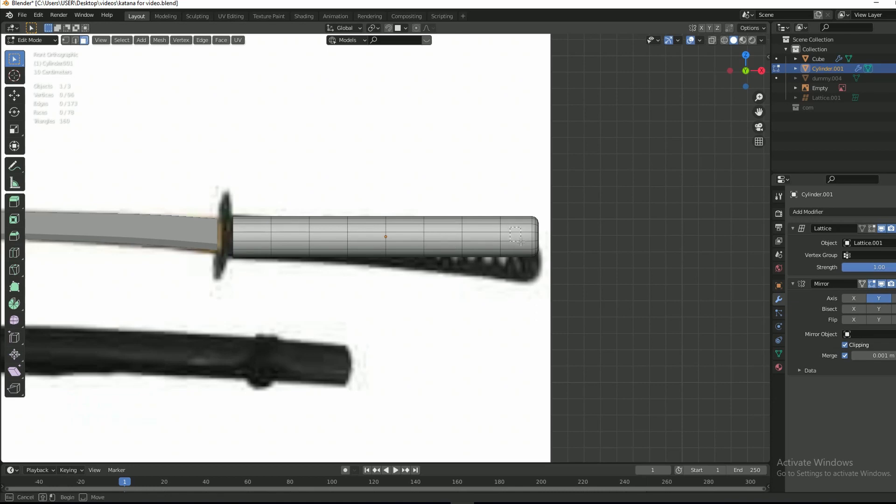
left_click_drag(521, 242, 521, 242)
key("KP_Decimal")
scroll(402, 234, "down", 4)
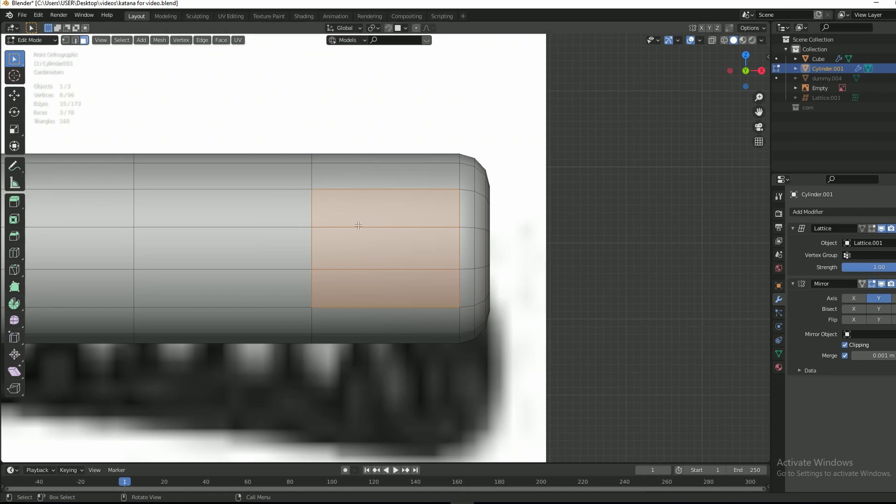
left_click(332, 212)
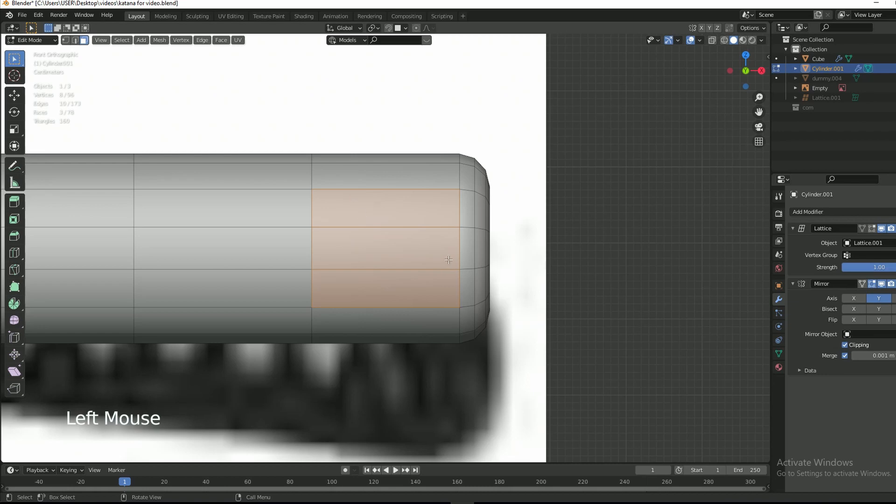
key("shift+d")
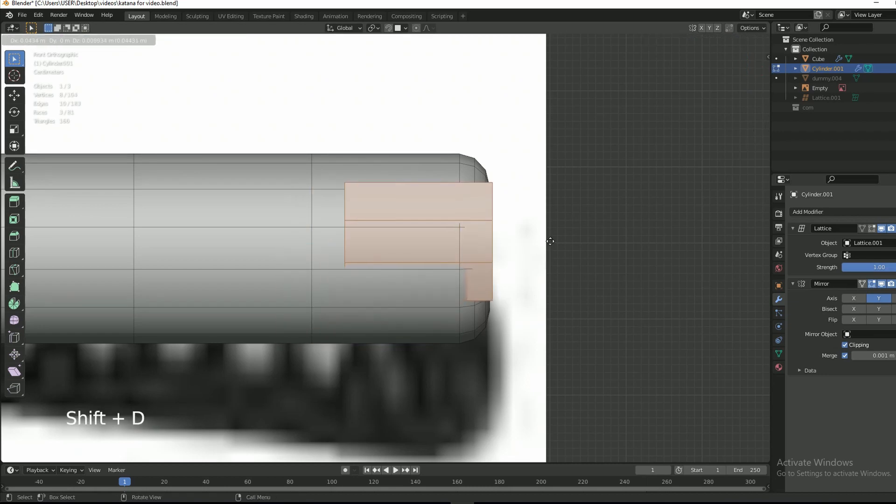
right_click(551, 241)
- Move the duplicated faces about -0.0063 m along global Y so they sit just off the handle surface
left_click_drag(742, 70, 672, 78)
key("g")
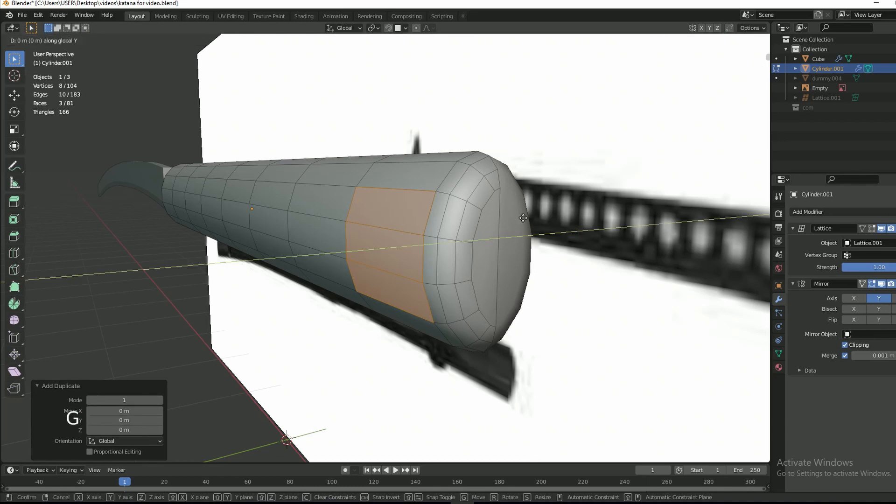
key("y")
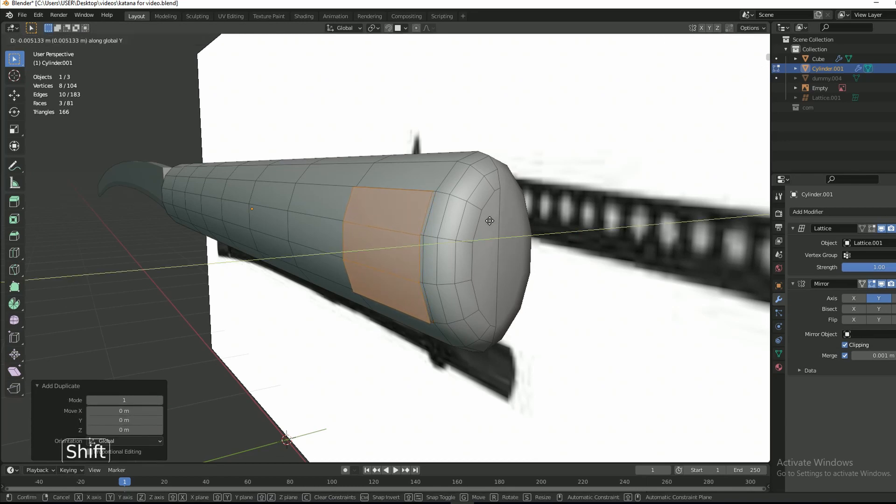
left_click(477, 221)
- Isolate the duplicated faces in front view by hiding the rest of the handle mesh
key("KP_1")
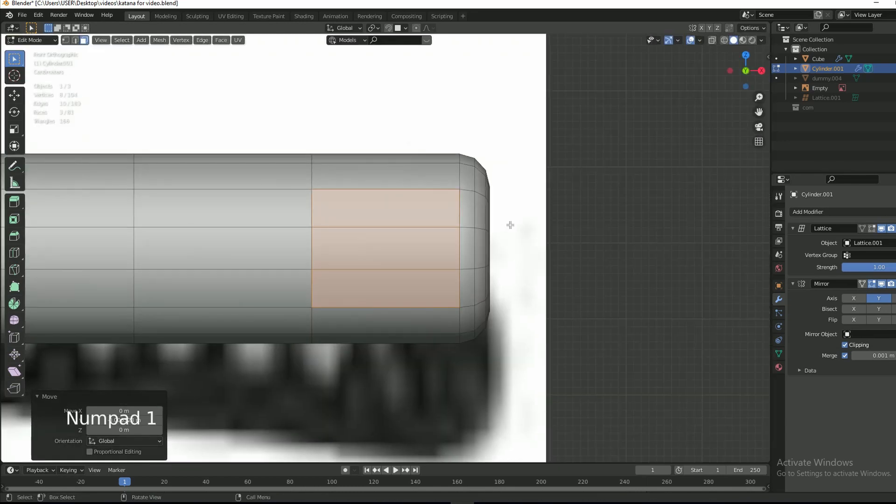
scroll(526, 234, "up", 1)
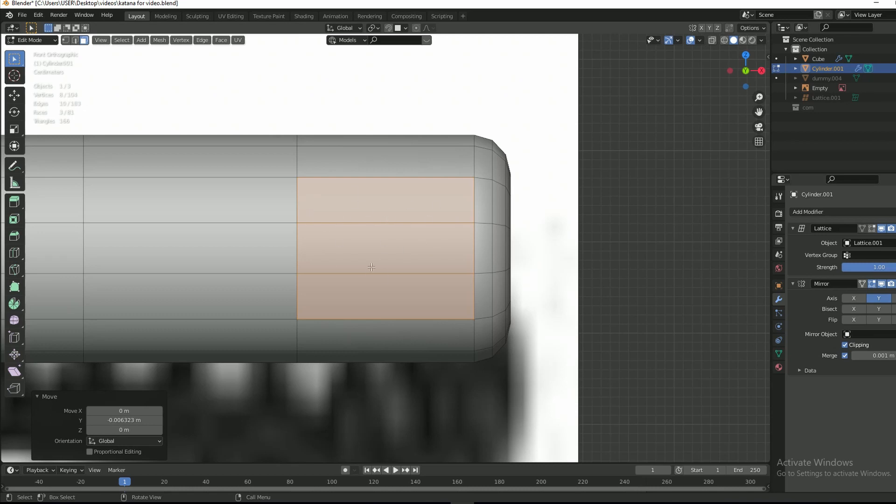
key("shift+h")
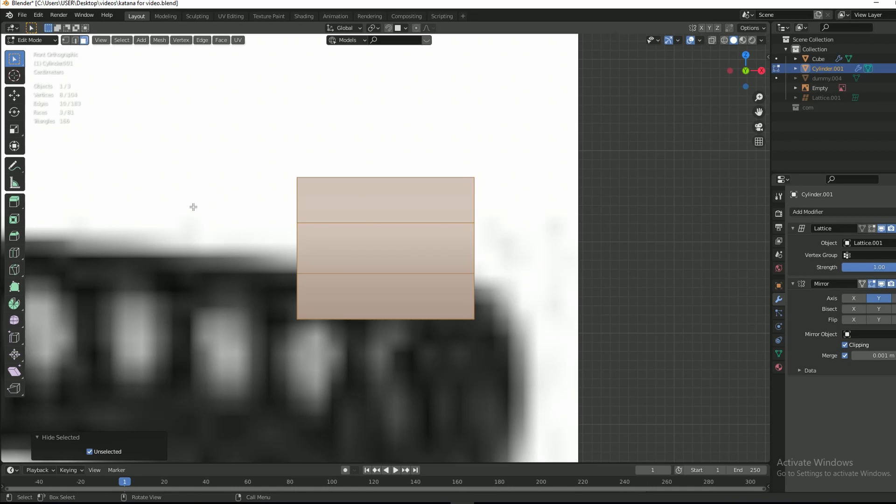
- Merge the patch's two upper corner vertices at their center, and do the same with its two lower corner vertices
key("1")
left_click_drag(257, 141, 539, 183)
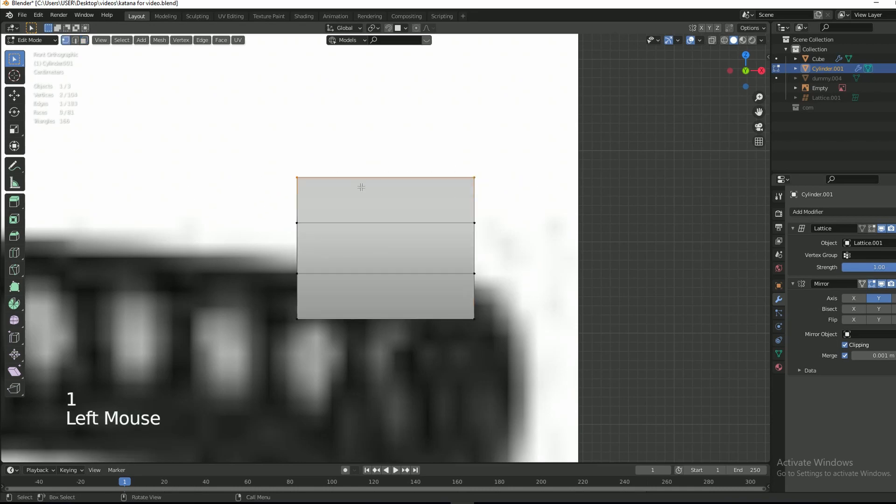
left_click_drag(269, 157, 531, 198)
left_click_drag(258, 155, 598, 200)
key("m")
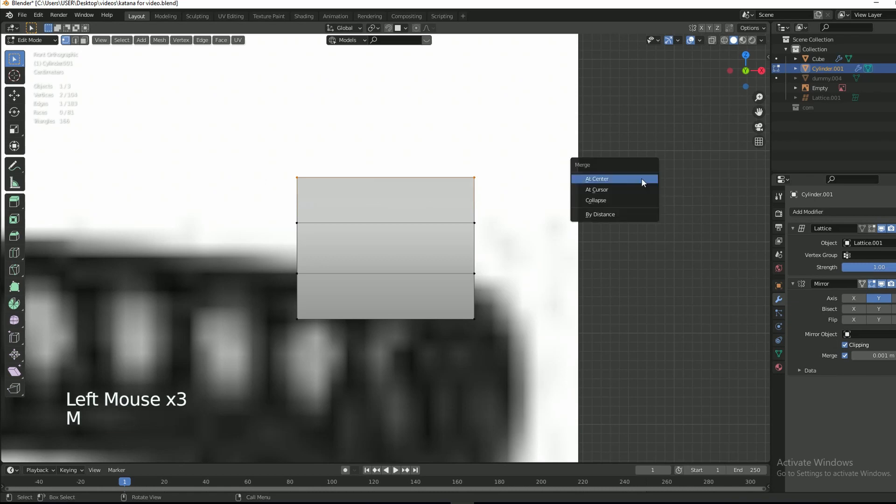
left_click(603, 178)
left_click_drag(278, 301, 550, 365)
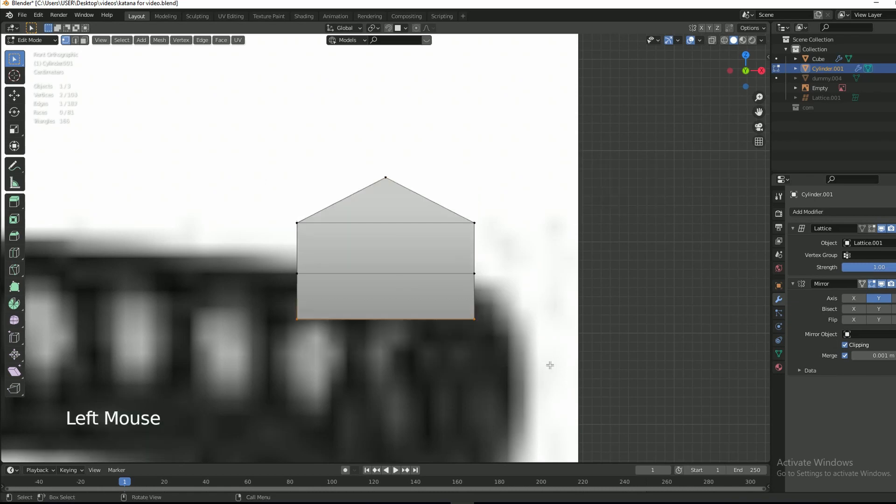
key("m")
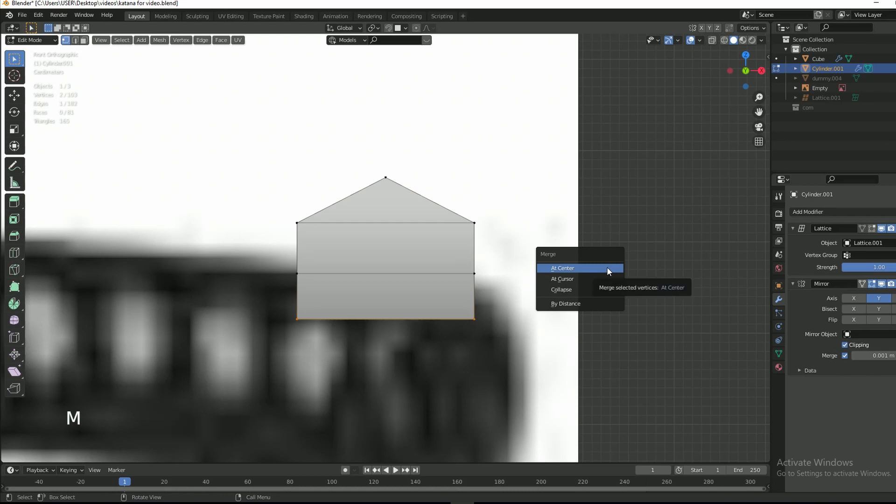
left_click(579, 268)
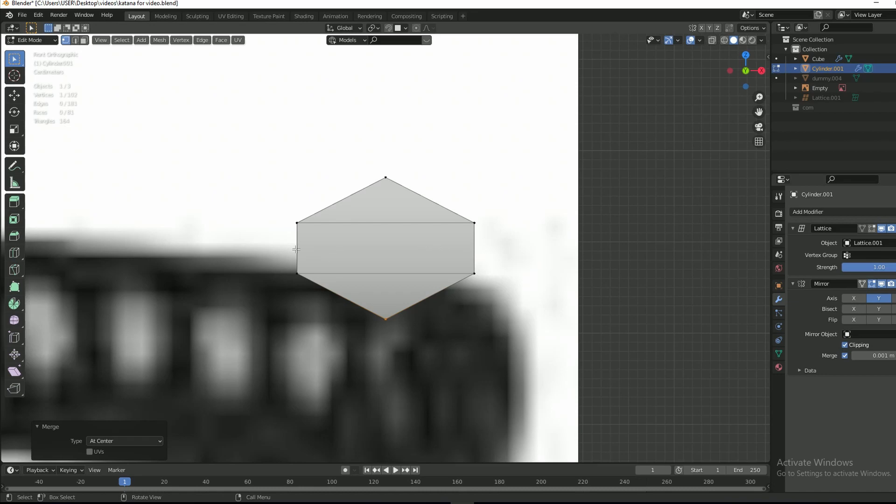
- Add a centered horizontal loop cut across the hexagonal patch and scale it to about 1.48 along global X
key("ctrl+r")
left_click(474, 248)
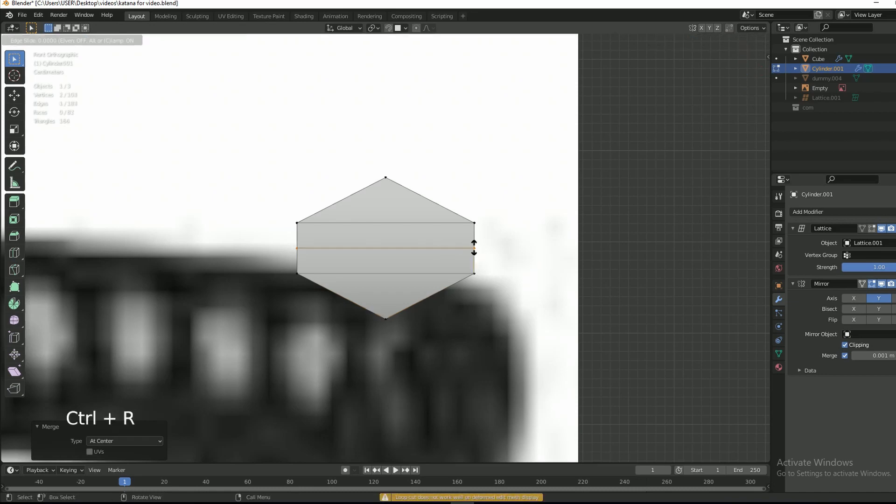
right_click(495, 254)
key("s")
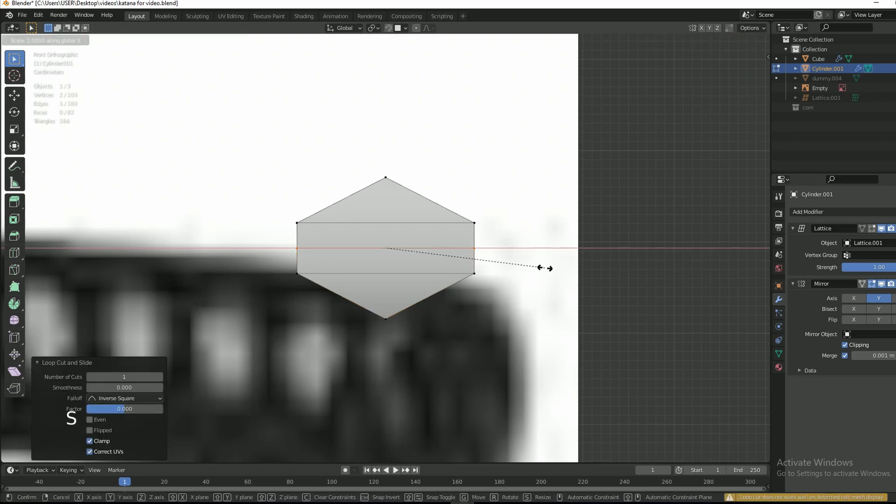
key("x")
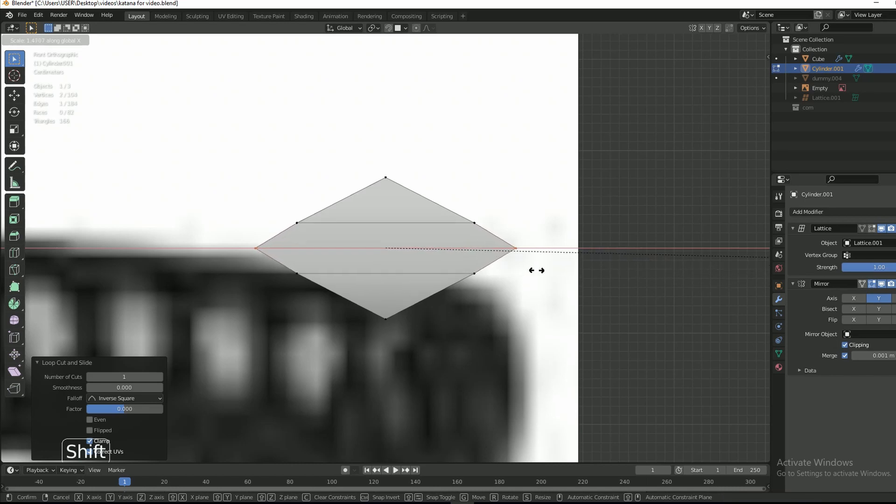
left_click(562, 268)
- Narrow the diamond by scaling its six middle vertices to 0.777 along global X
left_click_drag(201, 203, 629, 287)
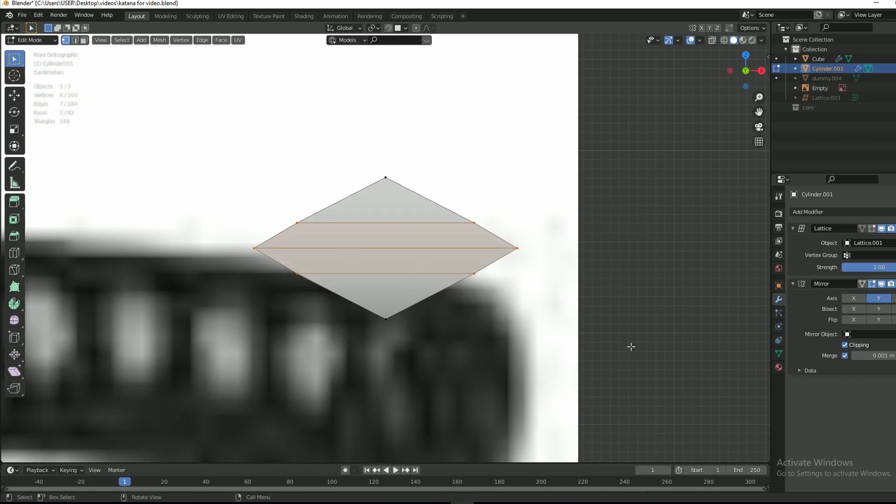
key("s")
key("x")
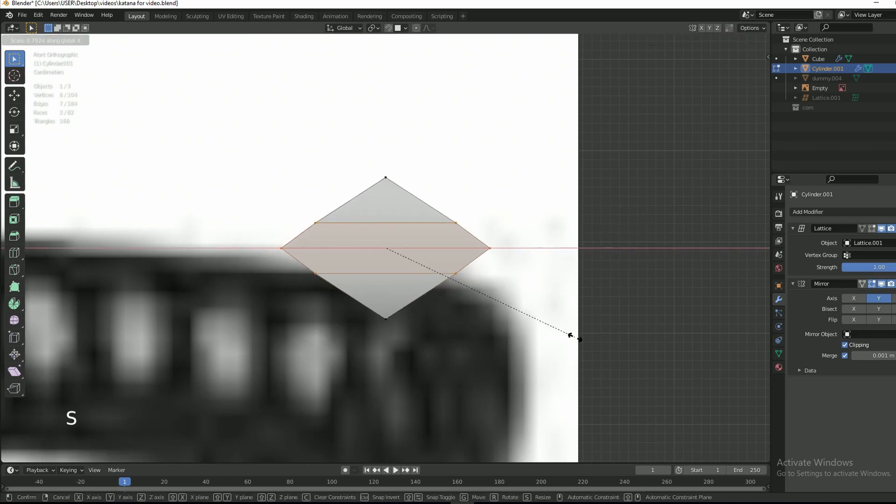
left_click(534, 331)
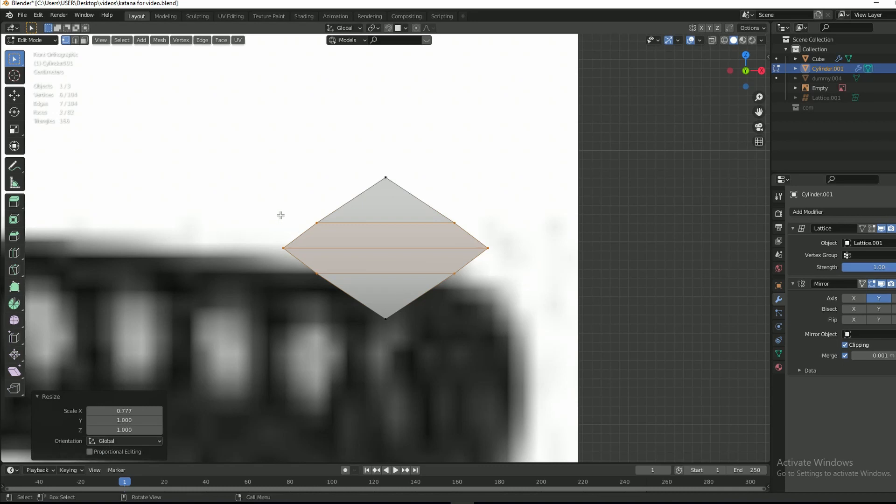
left_click_drag(281, 215, 481, 227)
left_click_drag(281, 265, 478, 296, "shift")
key("s")
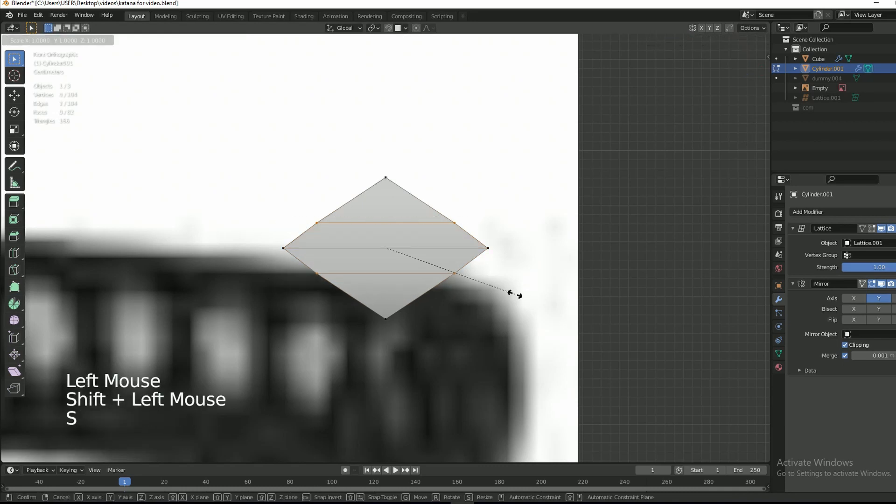
key("shift")
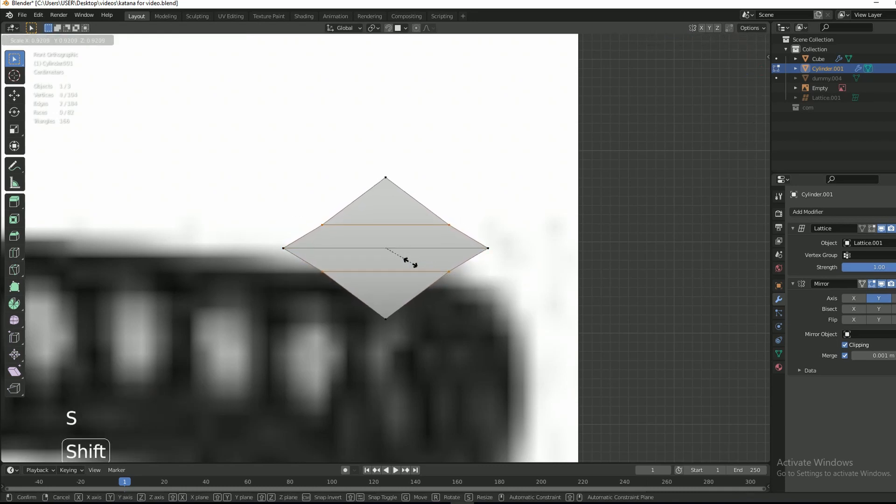
key("x")
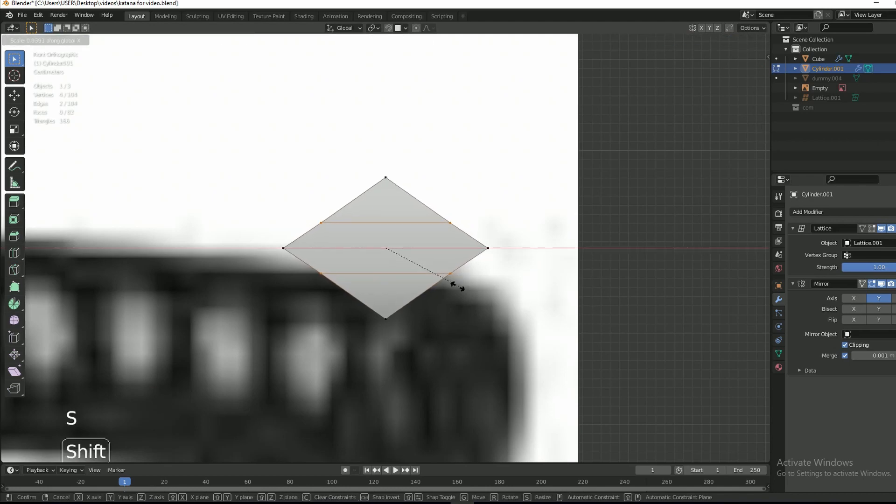
left_click(404, 259)
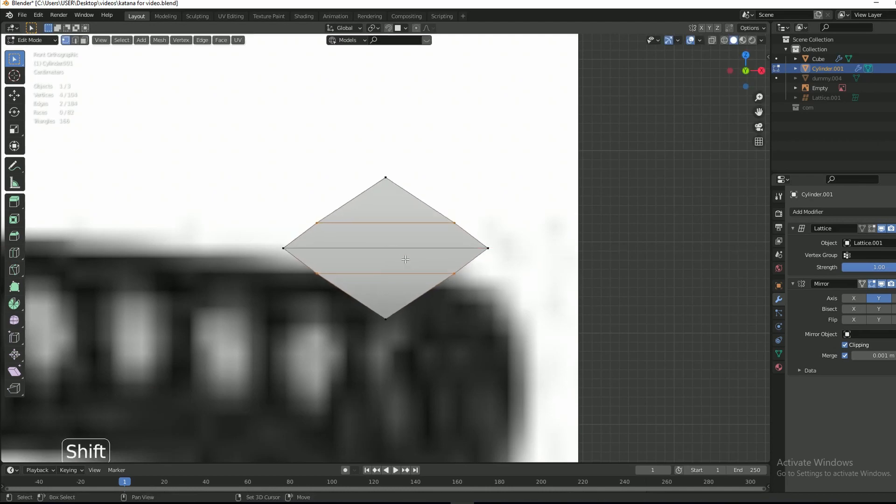
- Undo the scaling of the diamond's six middle vertices and the widening of its center loop, back to the hexagonal patch
key("ctrl+z")
key("ctrl+z")
key("ctrl+z")
key("ctrl+z")
key("ctrl+z")
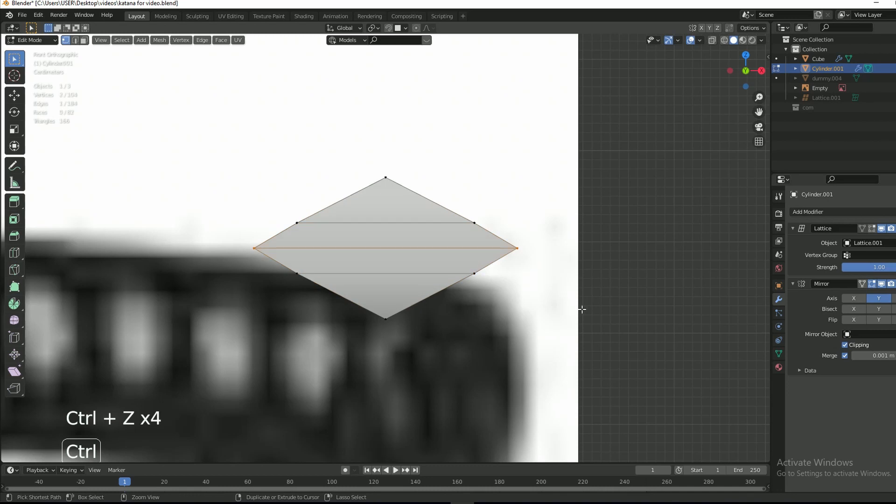
- Scale the patch's upper and lower horizontal vertex pairs inward to 0.713 along global X
left_click_drag(282, 219, 495, 227)
left_click_drag(262, 262, 508, 272, "shift")
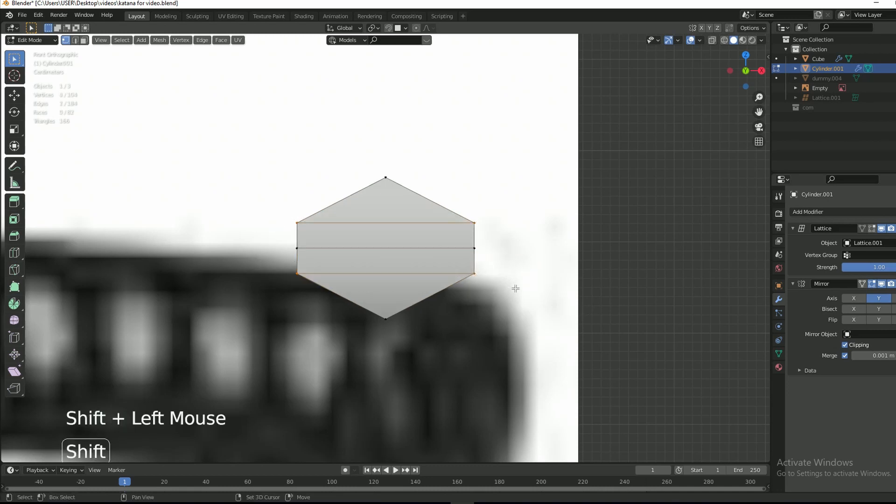
key("s")
key("x")
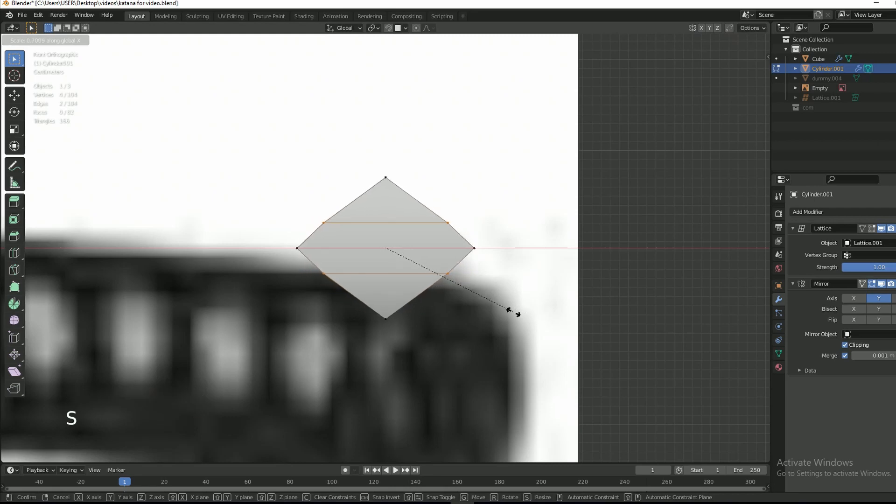
left_click(513, 312)
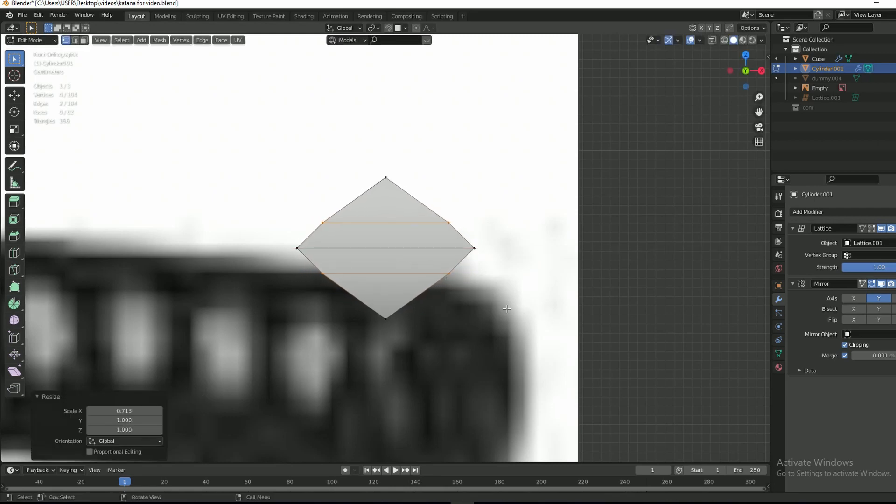
- Scale the patch's center horizontal edge outward to 1.091 along global X to sharpen the diamond's side corners
left_click(294, 249)
key("s")
key("x")
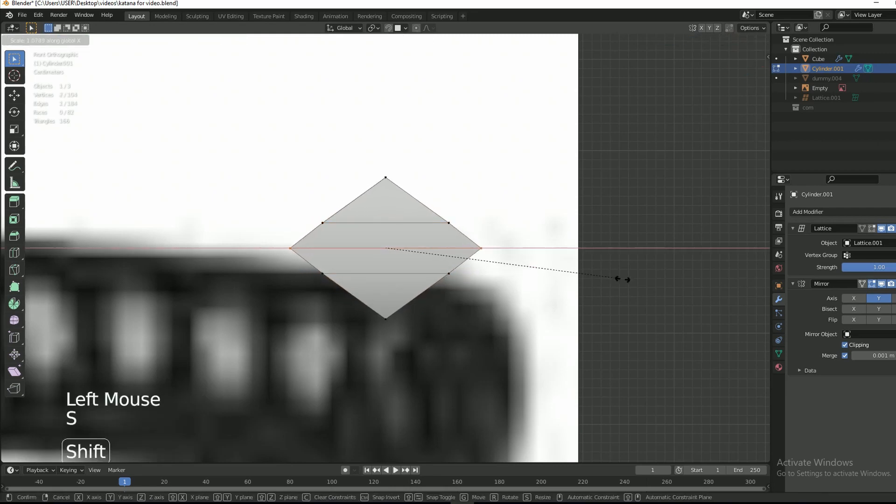
left_click(636, 281)
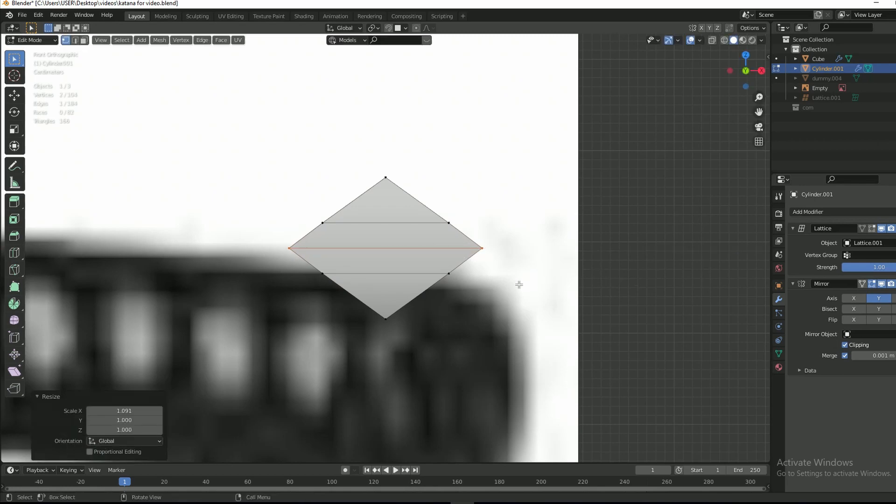
- Reveal the hidden handle mesh, clear the selection, and select only the diamond's center horizontal edge in edge select mode
key("alt+h")
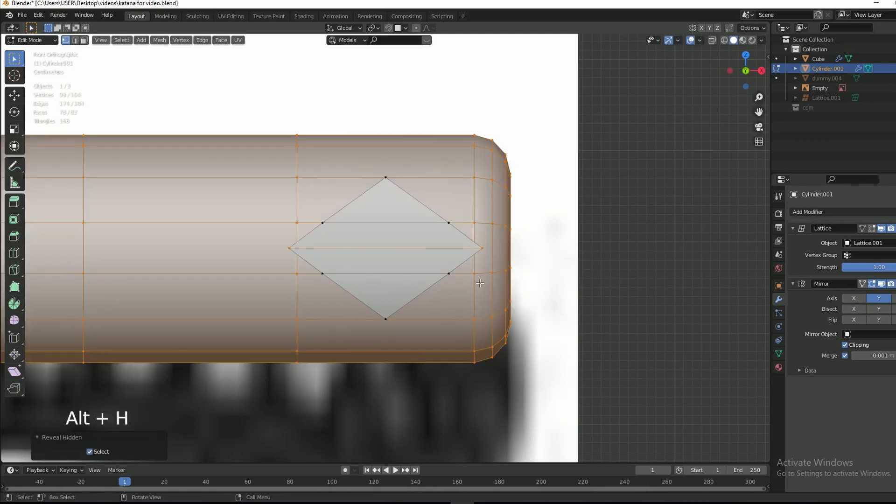
scroll(480, 283, "up", 1)
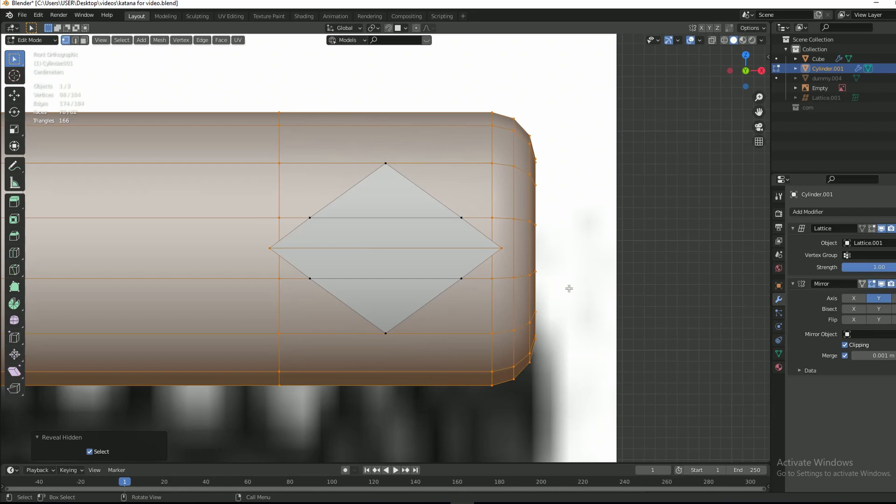
left_click(408, 246)
double_click(395, 252)
key("2")
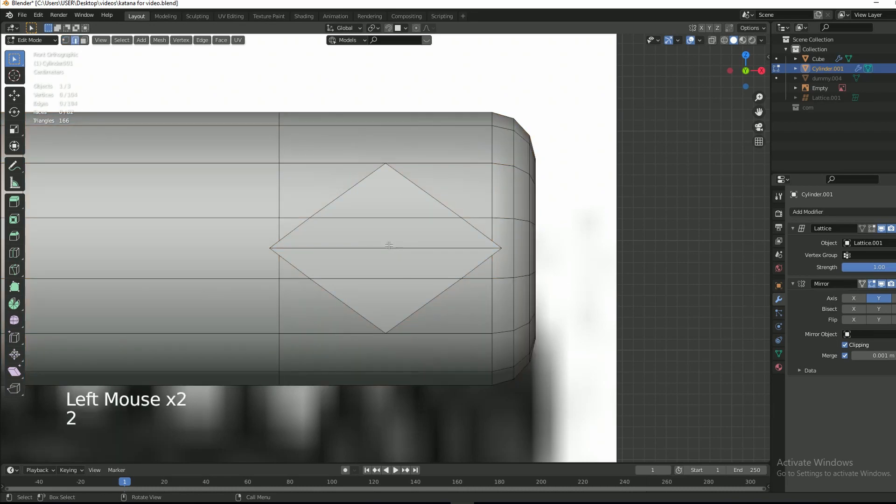
left_click(391, 247)
left_click(75, 41)
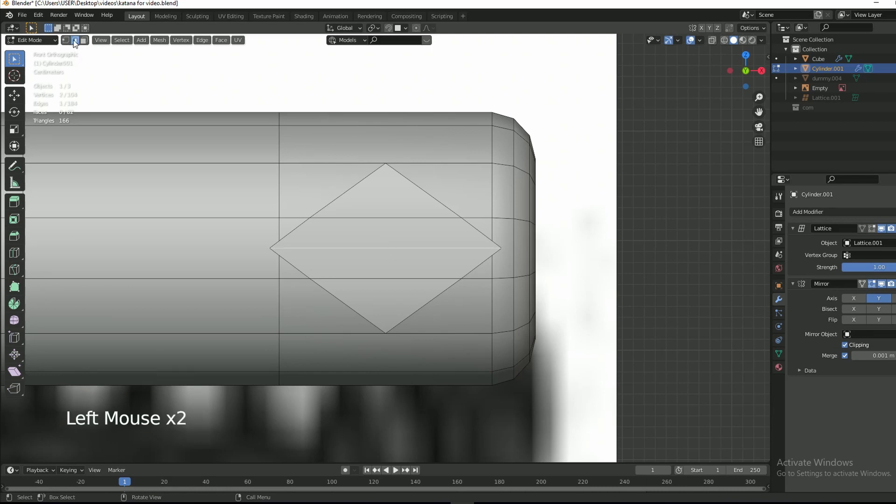
left_click(65, 41)
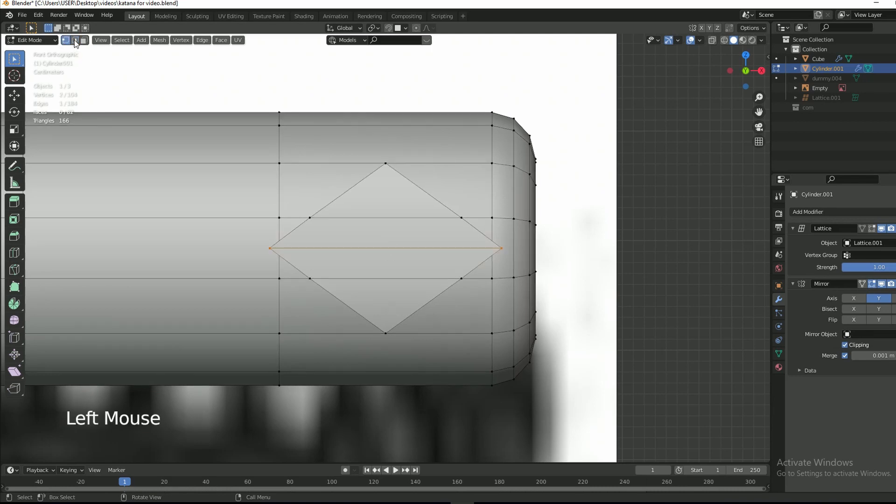
left_click(75, 41)
left_click(84, 41)
left_click(75, 41)
left_click(66, 41)
left_click(75, 41)
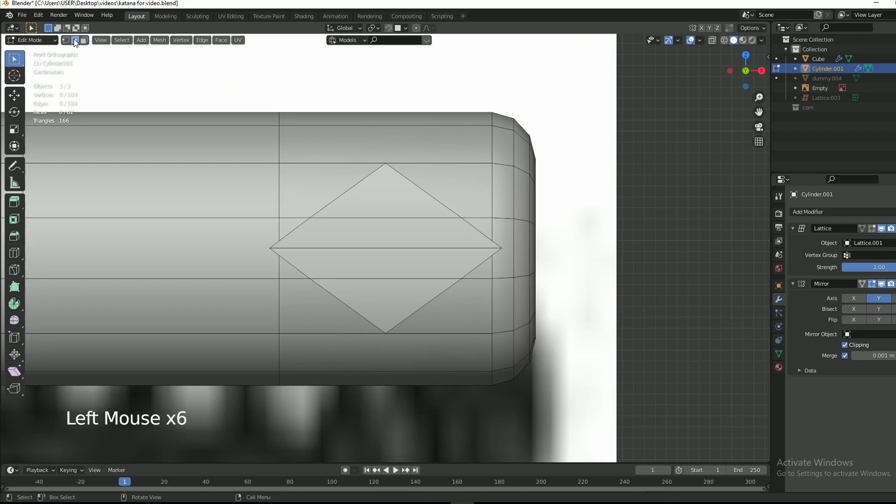
key("1")
key("2")
key("3")
key("1")
key("2")
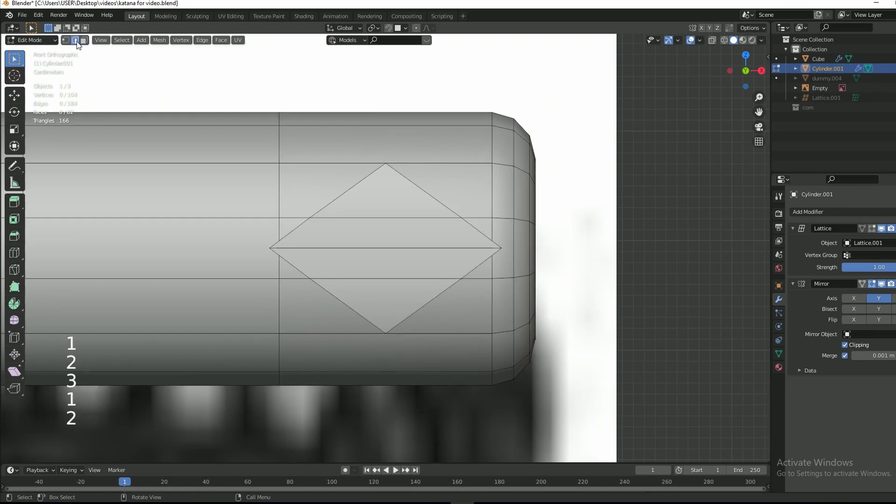
key("3")
key("1")
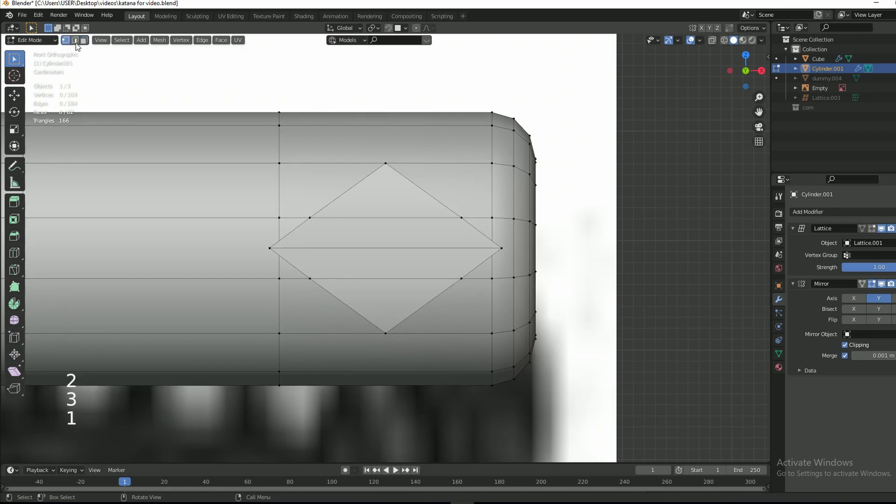
key("2")
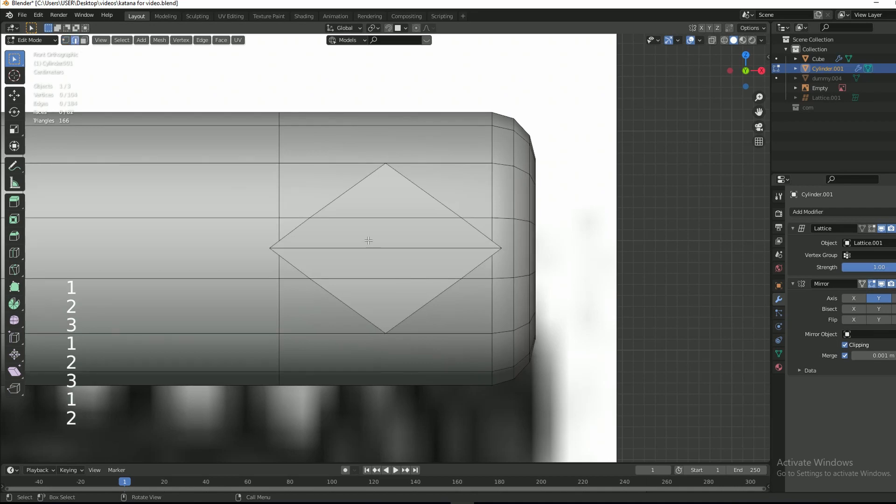
left_click(75, 41)
- In edge select mode, scale the diamond's center horizontal edge to 0.904 along global X
key("2")
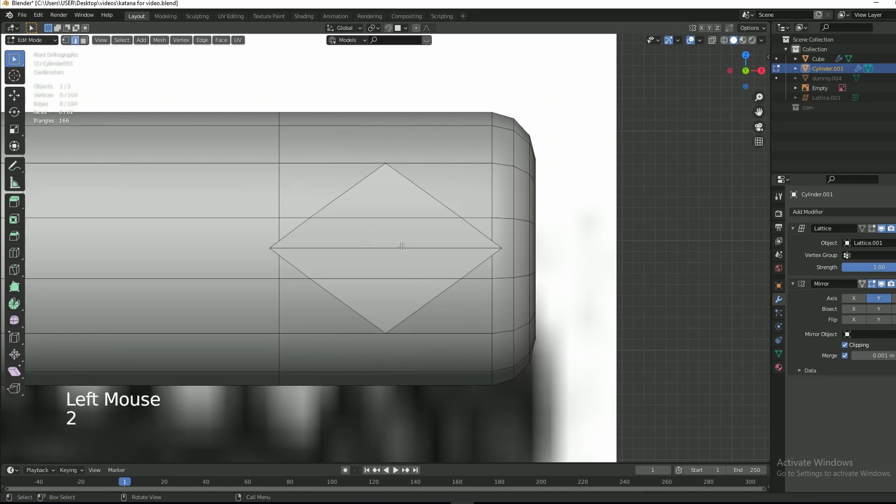
left_click(402, 246)
key("s")
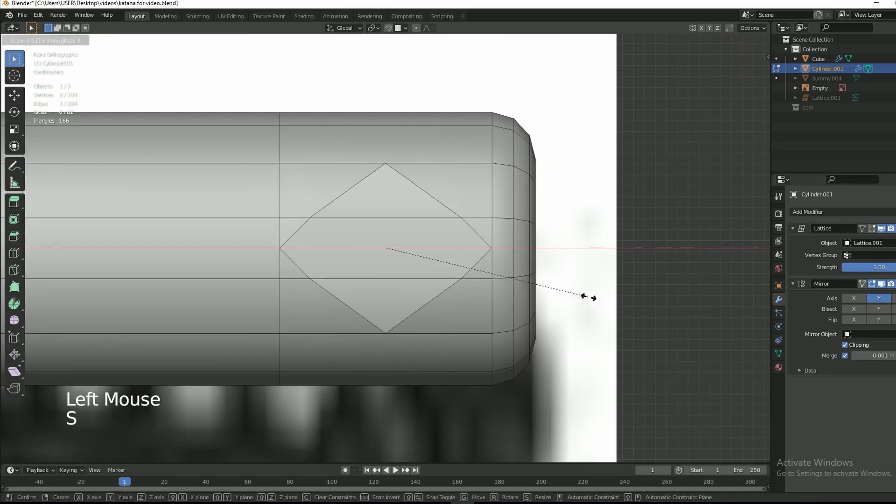
key("shift")
left_click(591, 297)
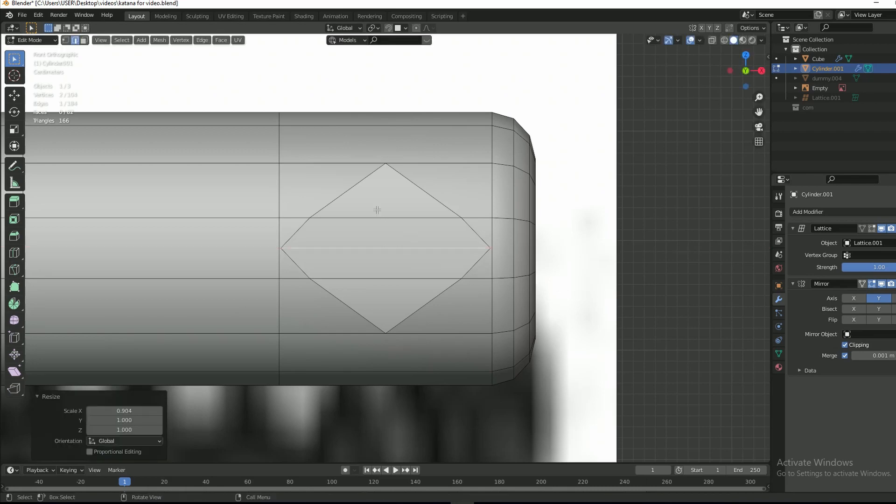
- Scale the diamond's upper and lower inner horizontal edges to 0.902 along global X and fine-tune their width to straighten its sides
left_click(389, 218)
left_click(388, 279, "shift")
key("s")
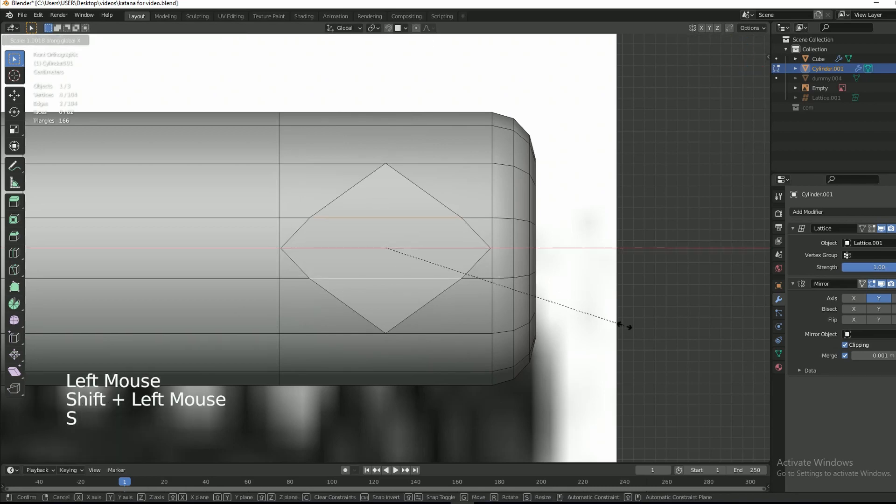
key("shift")
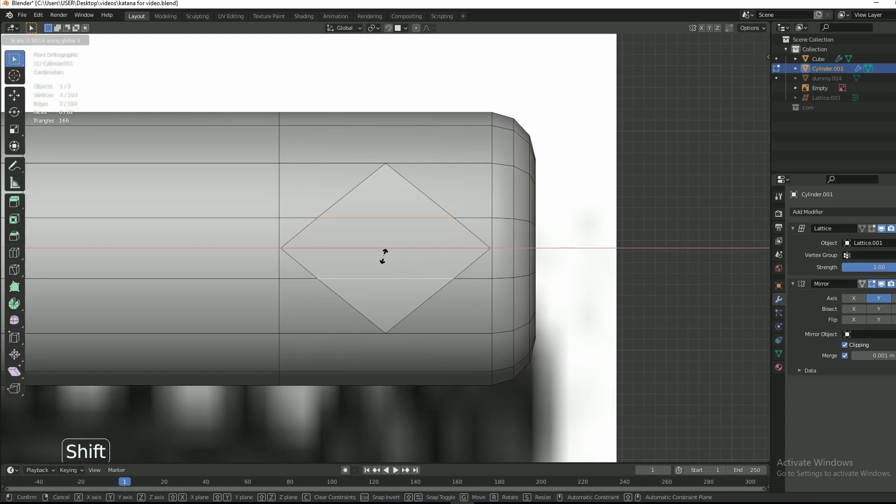
left_click(384, 254)
key("s")
key("x")
key("shift")
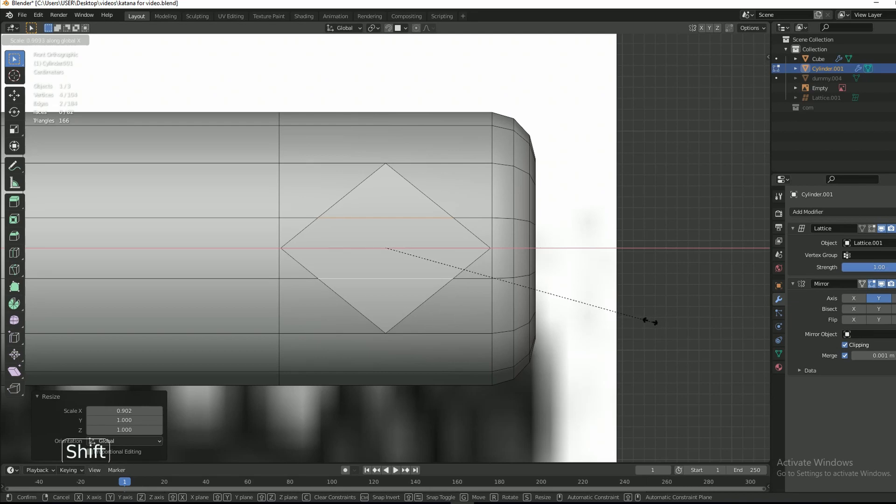
left_click(612, 312)
key("Tab")
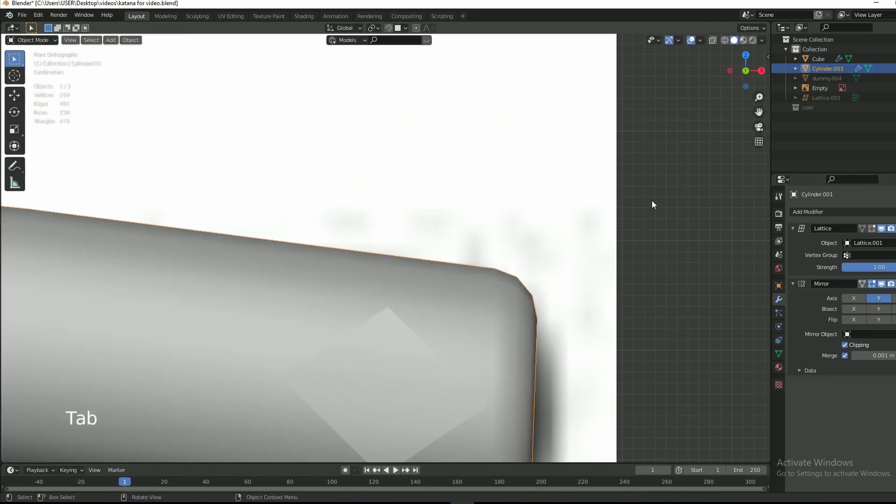
key("Tab")
- Select all linked faces of the diamond in face select mode and move them 0.003173 m along global Y toward the handle
left_click_drag(746, 70, 748, 71)
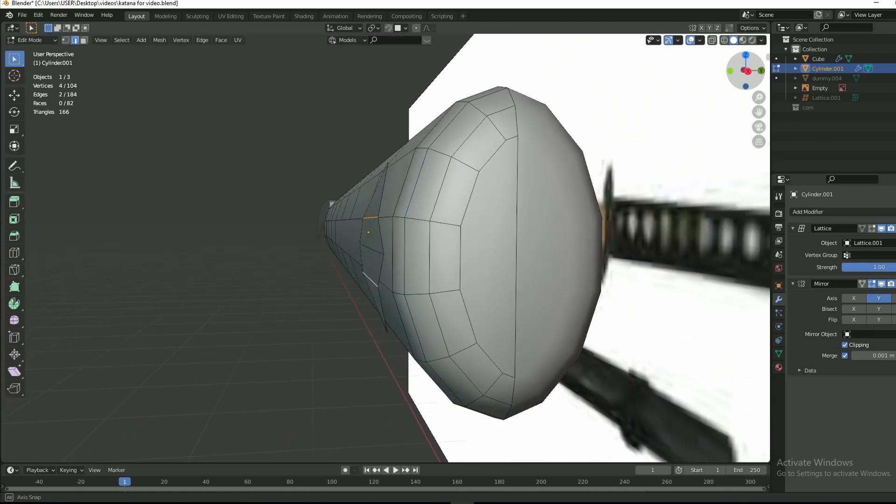
key("3")
left_click(368, 238)
key("l")
scroll(390, 265, "up", 1)
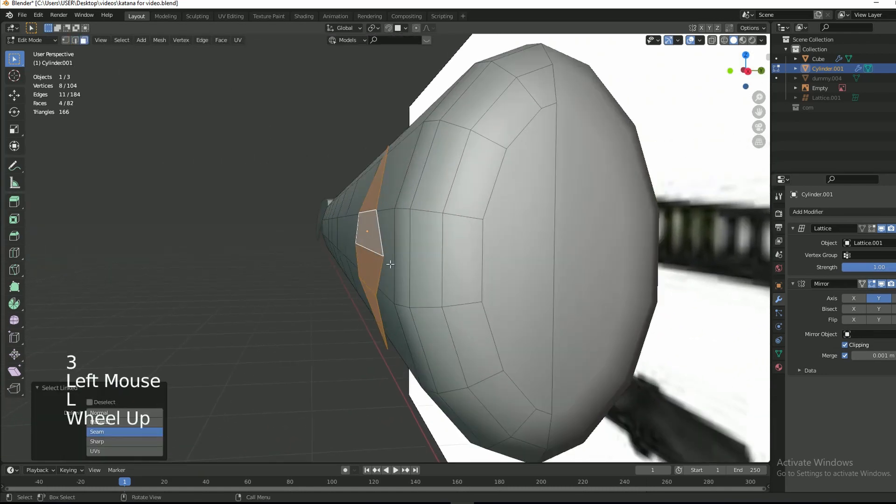
left_click_drag(750, 72, 742, 71)
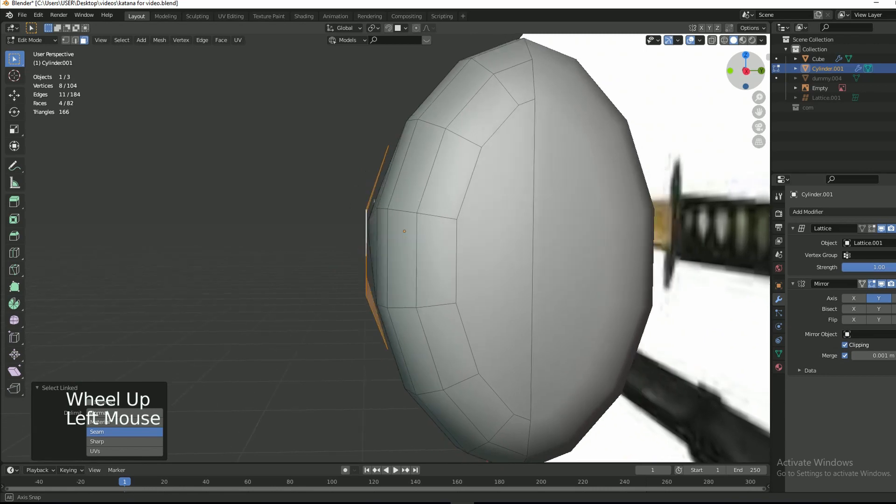
key("g")
key("y")
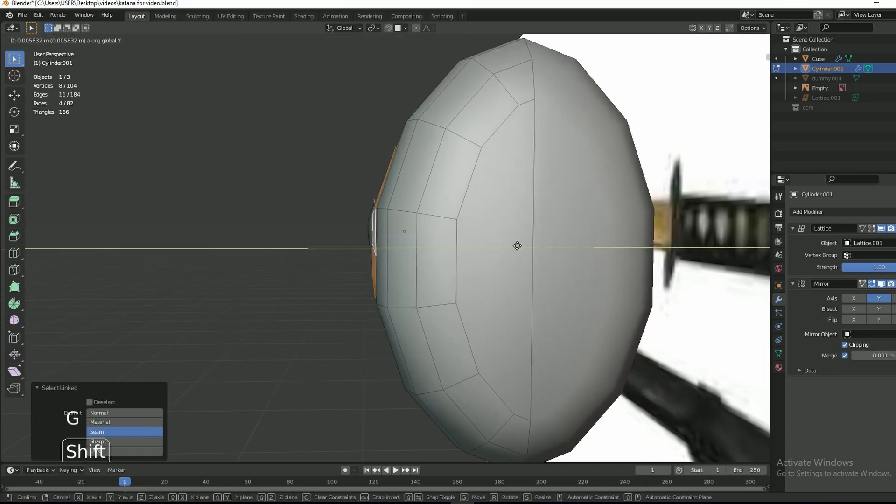
left_click(483, 252)
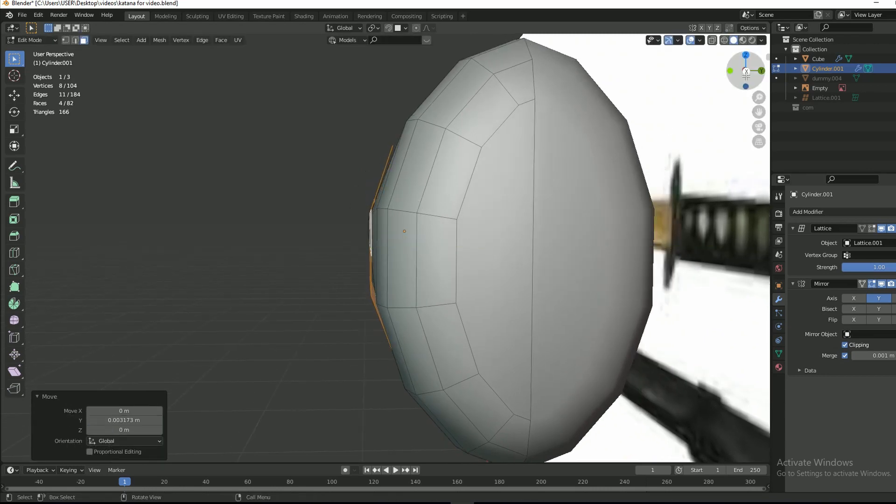
- Move the diamond a further 0.000776 m along global Y so it sits closer to the handle surface
mouse_move(747, 73)
left_mouse_down()
mouse_move(749, 60)
mouse_move(744, 72)
left_mouse_up()
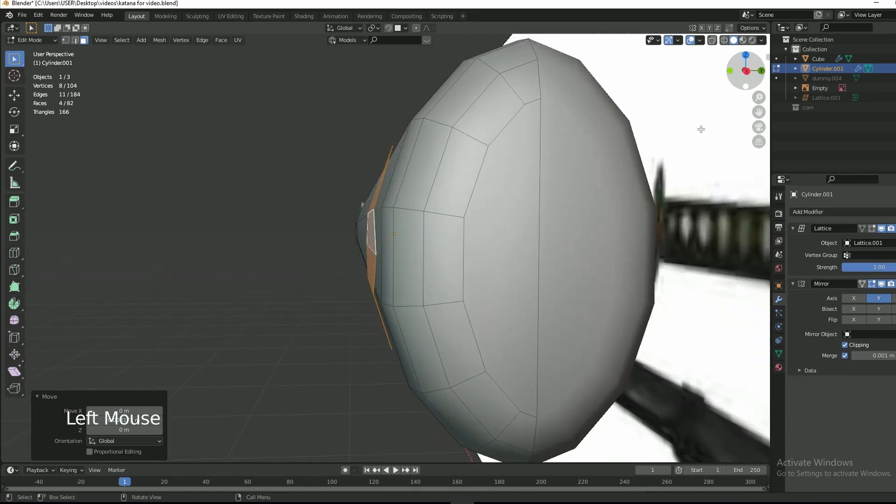
key("g")
key("y")
left_click(628, 181)
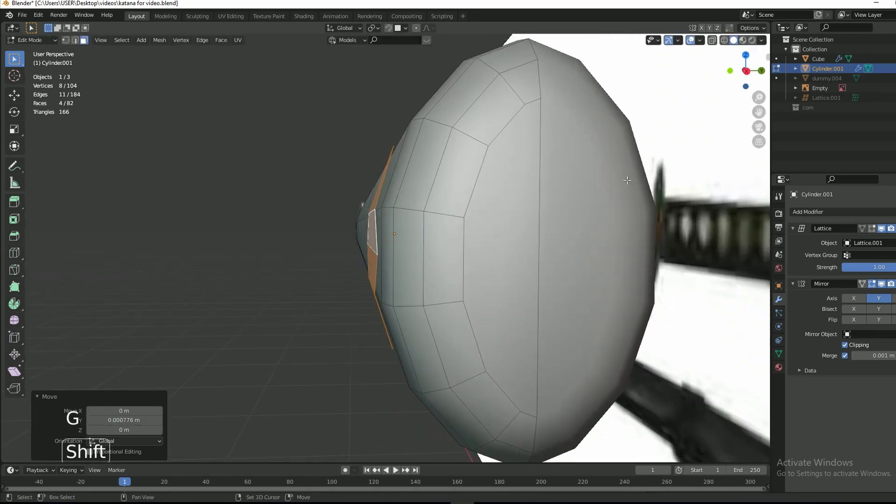
left_click_drag(749, 75, 742, 80)
key("KP_1")
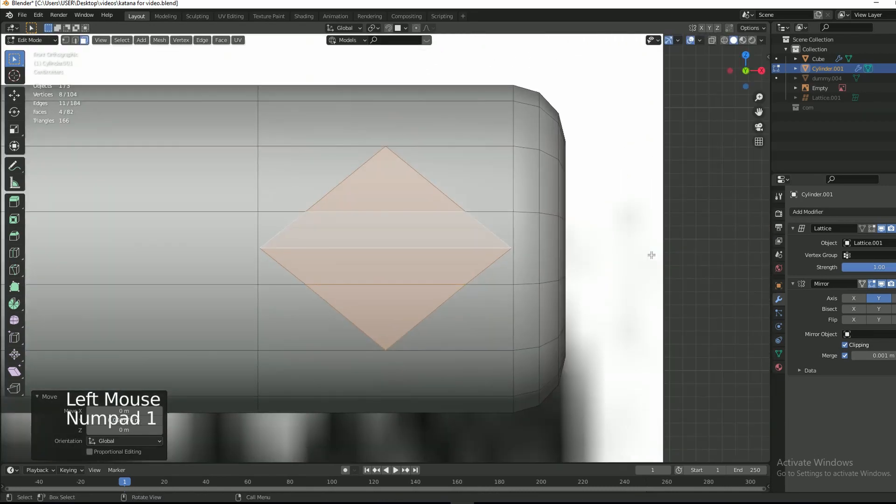
scroll(442, 277, "down", 1)
scroll(439, 278, "up", 3)
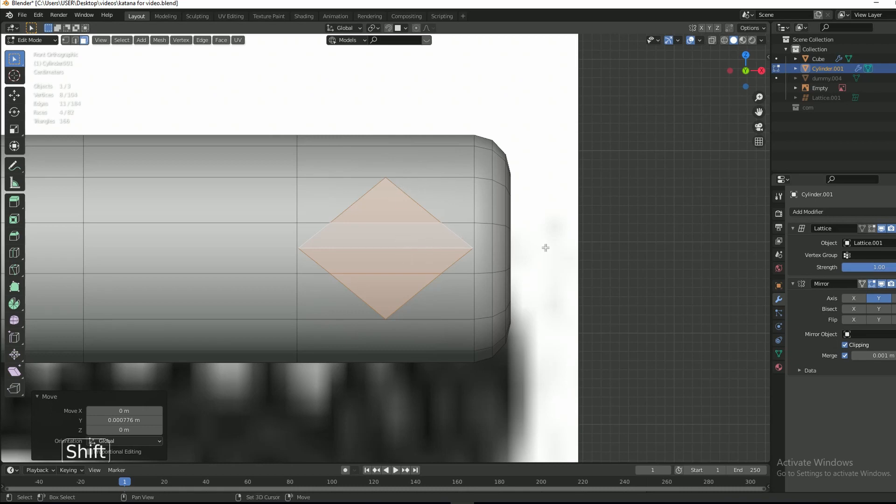
- Duplicate the selected diamond and place the copy beside it toward the guard, -0.19209 m along global X
key("shift+d")
key("x")
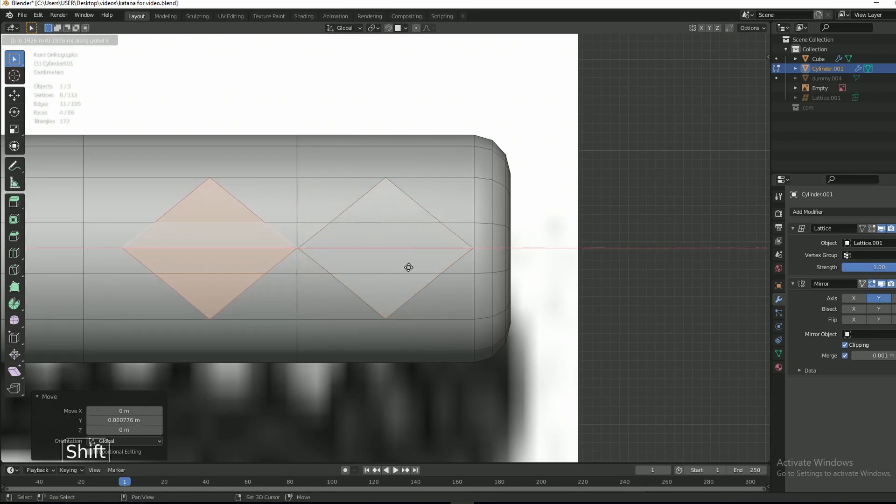
left_click(413, 265, "shift")
- Repeat the duplication along the handle to make a row of nine diamonds, undoing the extra copy that overshoots the guard end
scroll(414, 265, "down", 5)
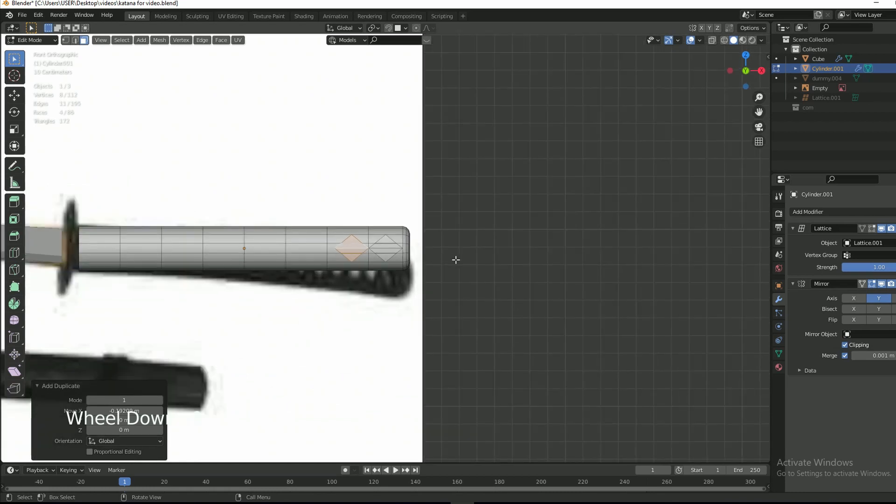
key("shift+r")
key("shift+r")
key("shift+r")
key("shift+r")
key("shift+r")
key("shift+r")
key("shift+r")
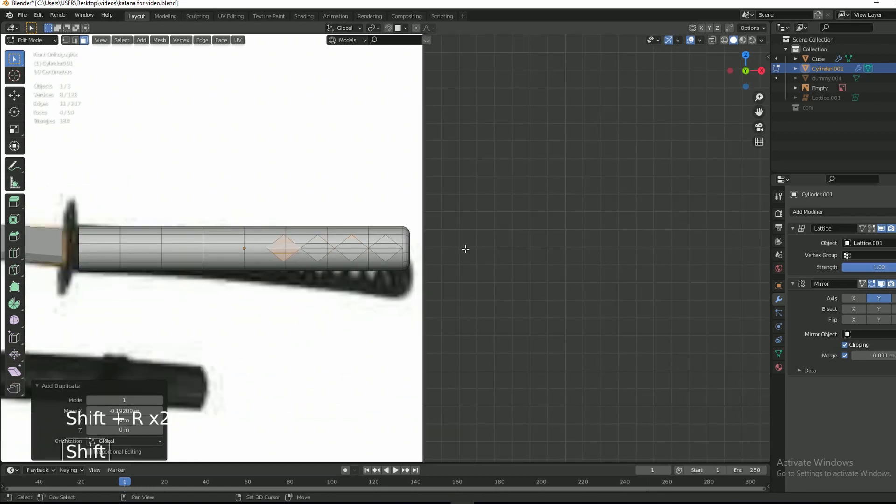
key("shift+r")
key("shift+r")
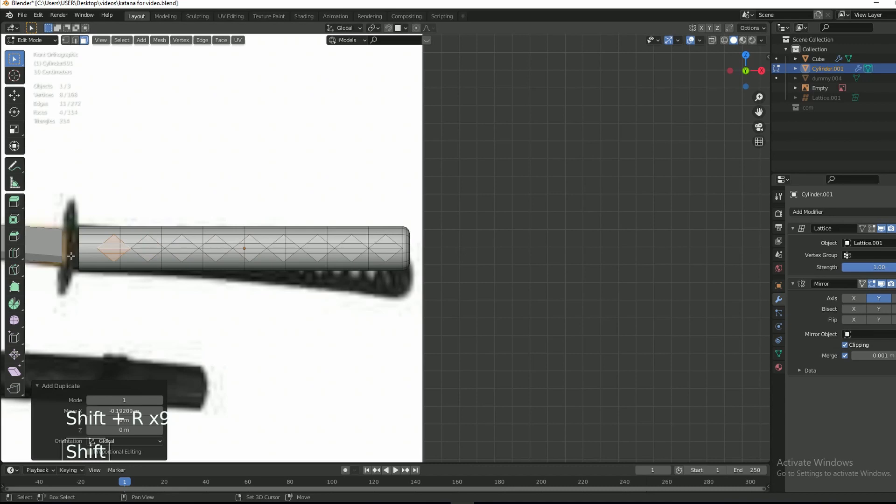
key("shift+r")
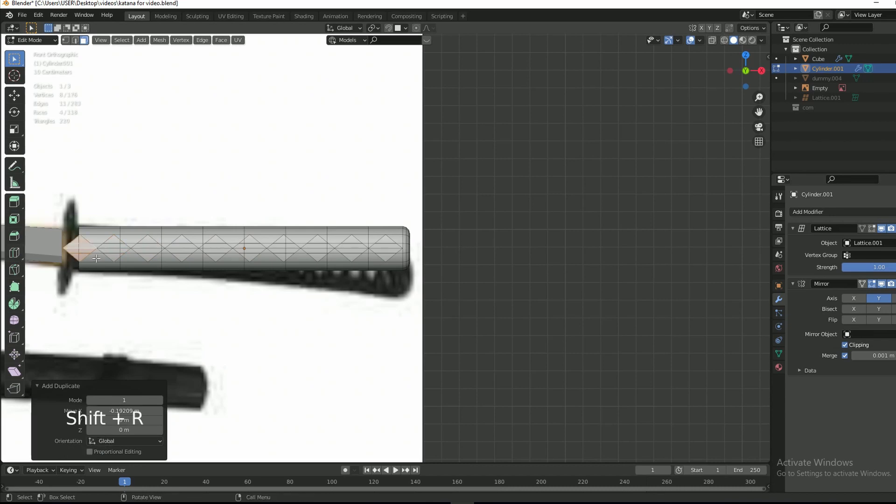
key("ctrl+z")
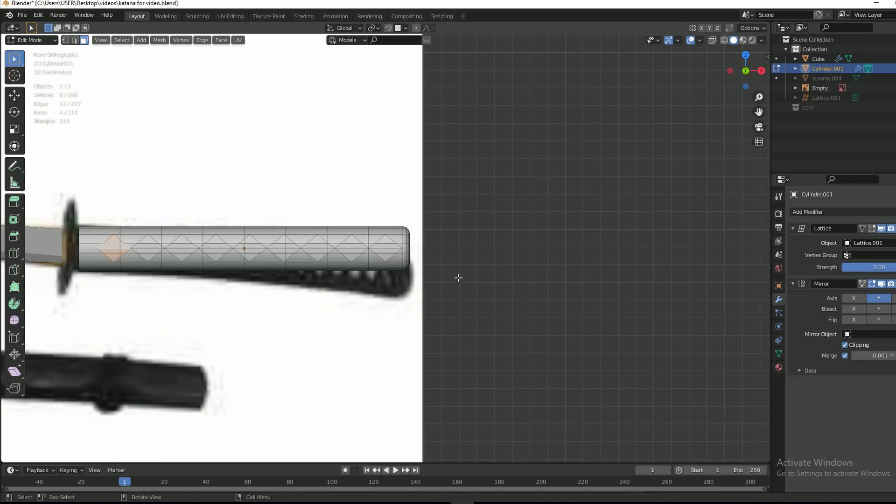
- Examine the diamond row on the curved handle in object mode from several angles and from the front
key("Tab")
left_click_drag(742, 78, 633, 162)
key("KP_1")
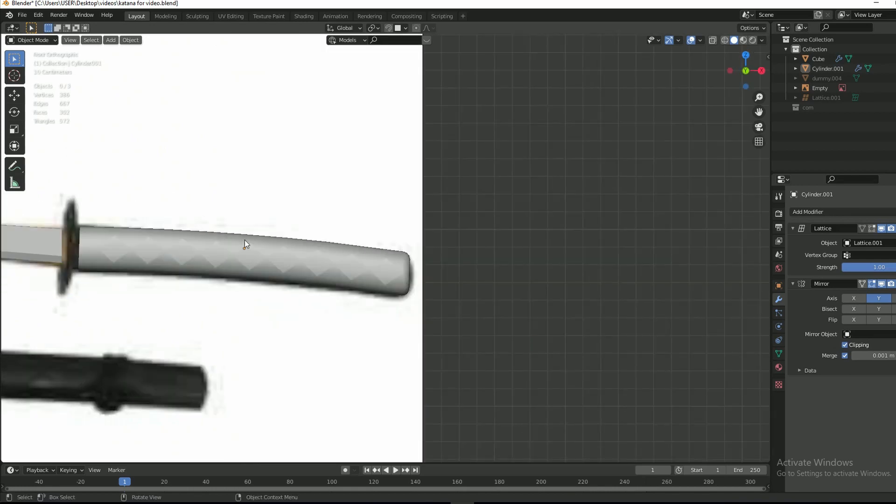
left_click_drag(748, 75, 444, 279)
scroll(469, 270, "up", 2)
left_click_drag(751, 93, 68, 284)
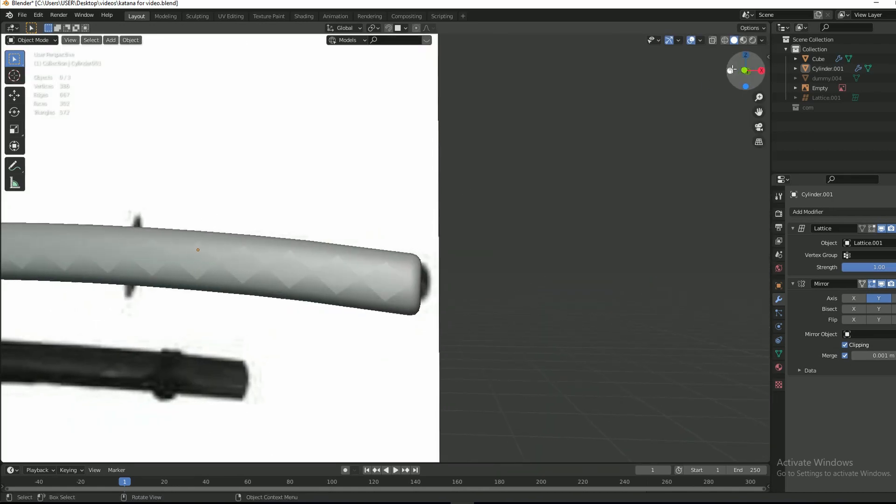
left_click_drag(746, 70, 666, 126)
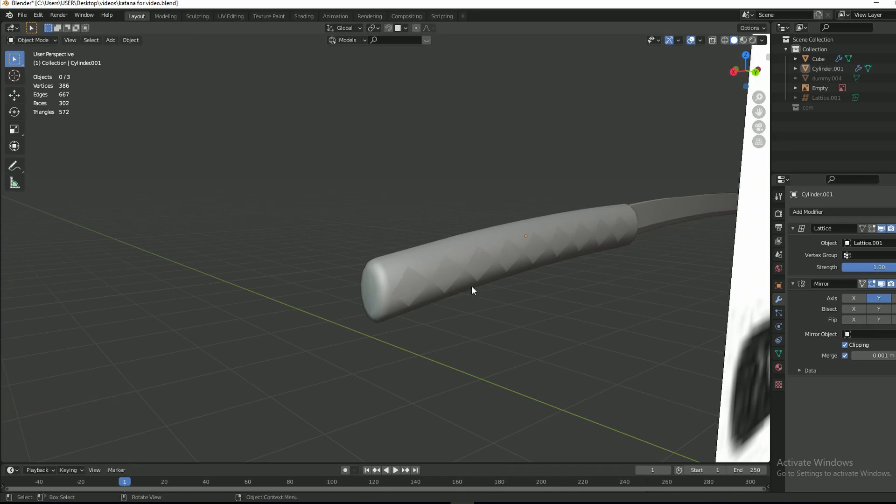
left_click_drag(746, 70, 653, 120)
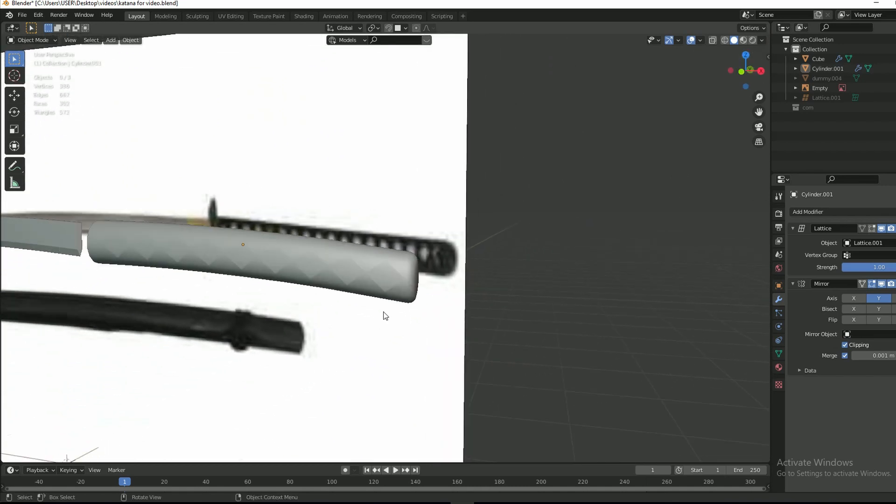
scroll(385, 316, "down", 1)
key("KP_1")
left_click_drag(738, 65, 702, 84)
key("KP_1")
- In edit mode, select all nine linked diamonds and move the row along global X toward the guard
key("Tab")
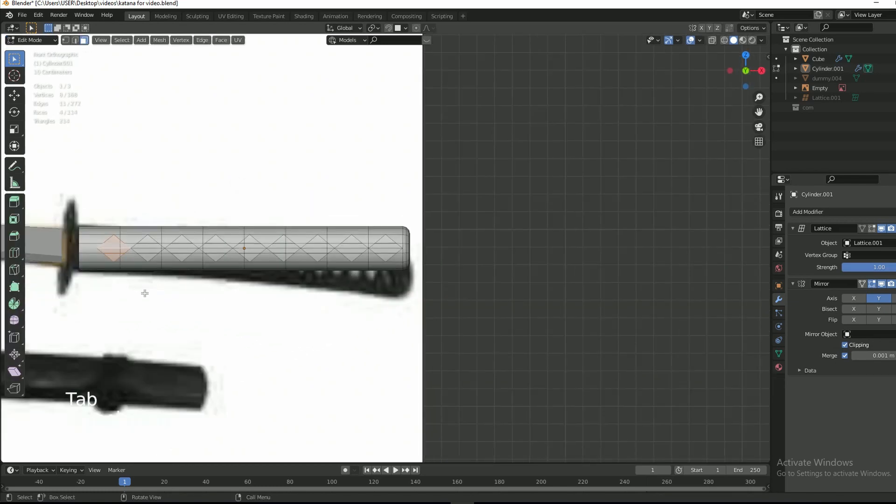
scroll(145, 280, "down", 1)
scroll(144, 280, "up", 2)
key("l")
key("l")
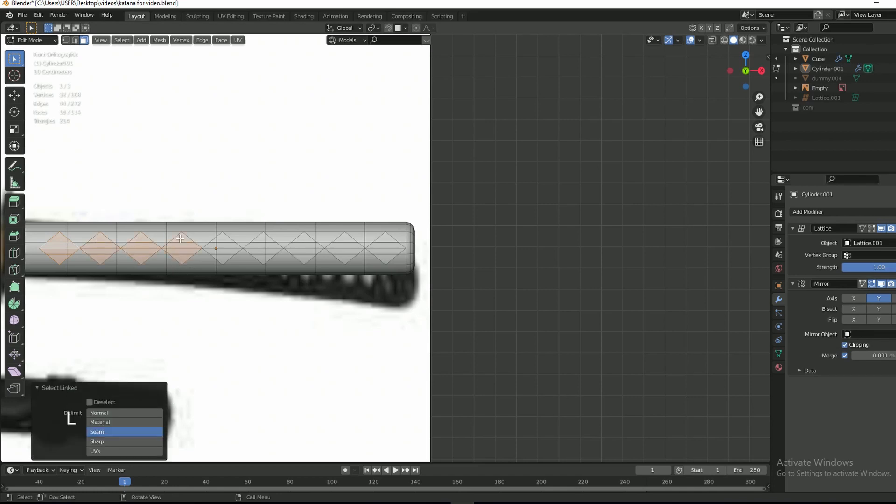
key("l")
key("l")
key("l")
key("l")
scroll(462, 252, "down", 1)
key("g")
key("x")
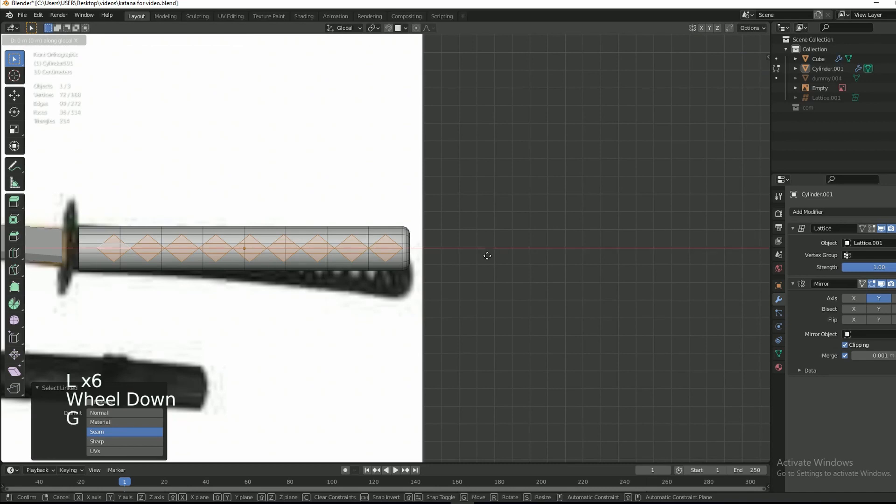
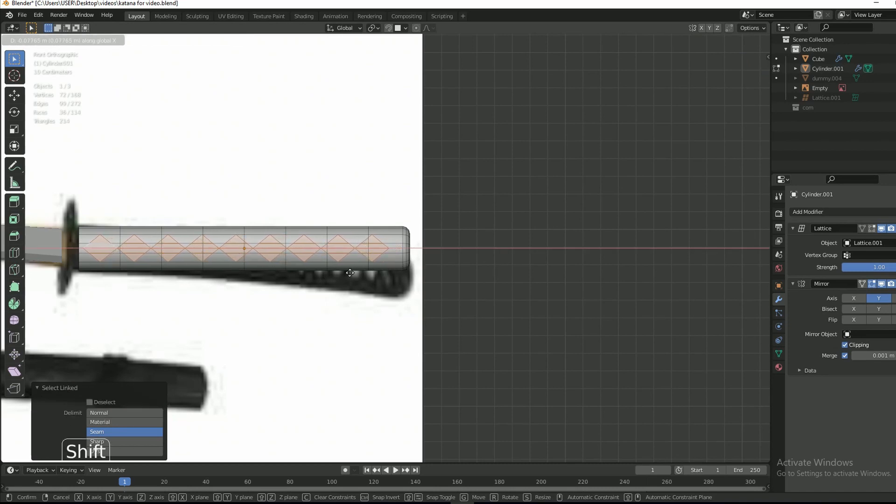
left_click(379, 273)
- Select the whole diamond nearest the pommel and duplicate it 0.19251 m along global X, over the pommel end
scroll(380, 273, "up", 9)
left_click(356, 238)
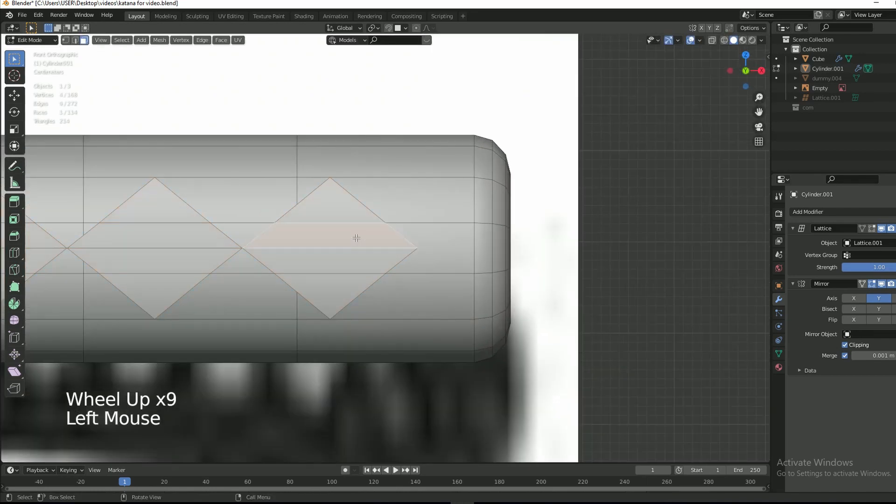
key("l")
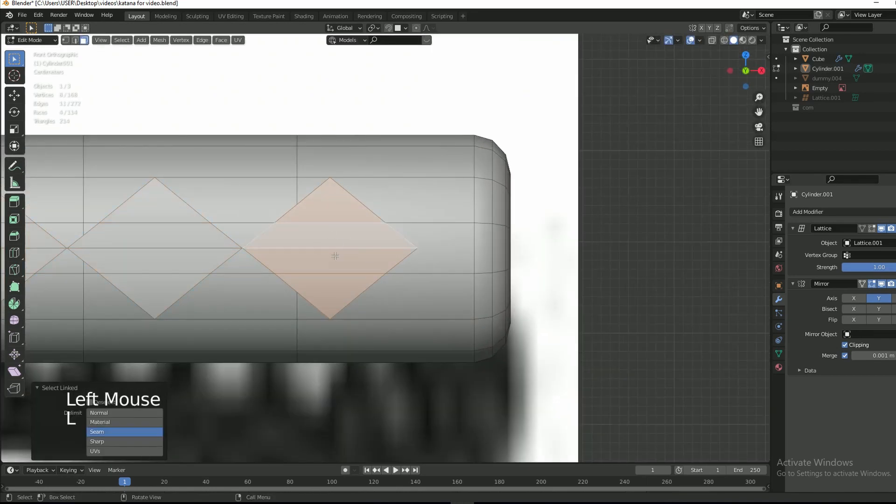
key("shift+d")
key("x")
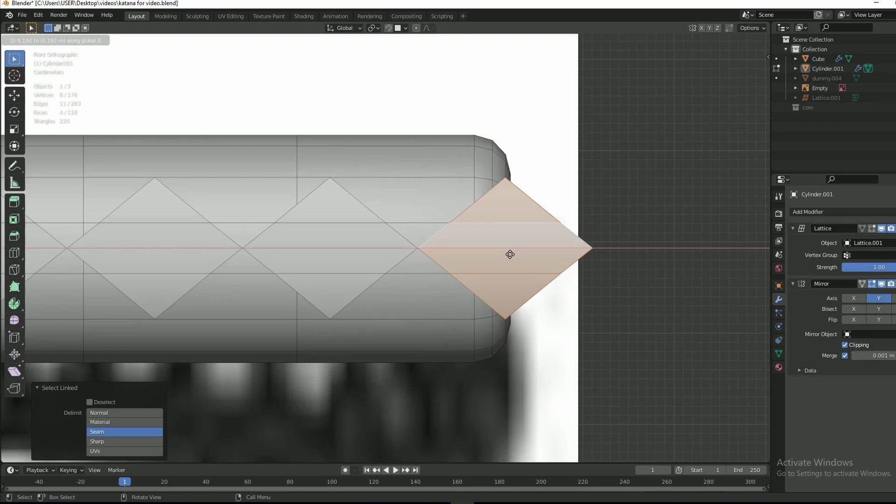
left_click(511, 255)
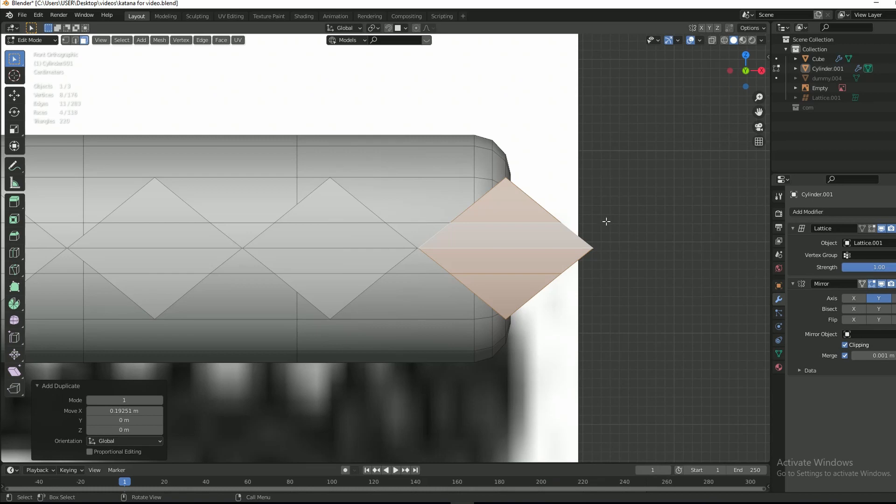
- Try to pull the overhanging diamond's three outer vertices inward along global X, and undo the attempt
key("1")
left_click_drag(557, 202, 653, 326)
key("g")
key("z")
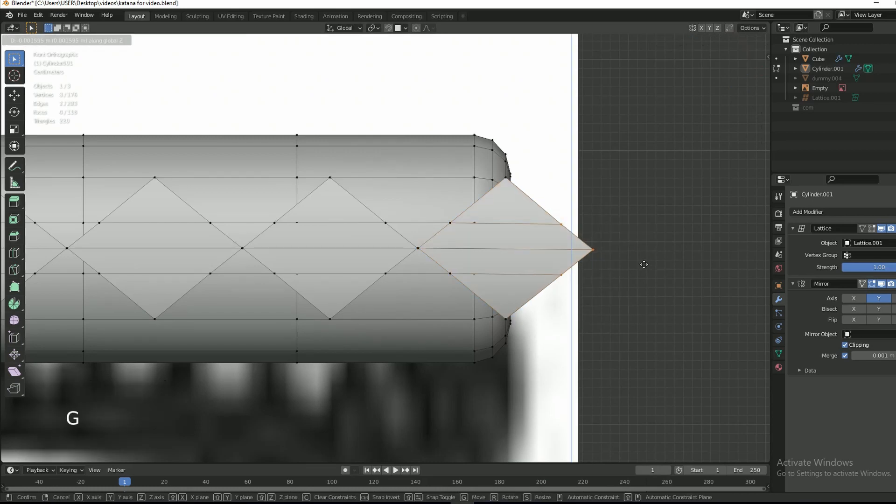
right_click(636, 265)
key("g")
key("x")
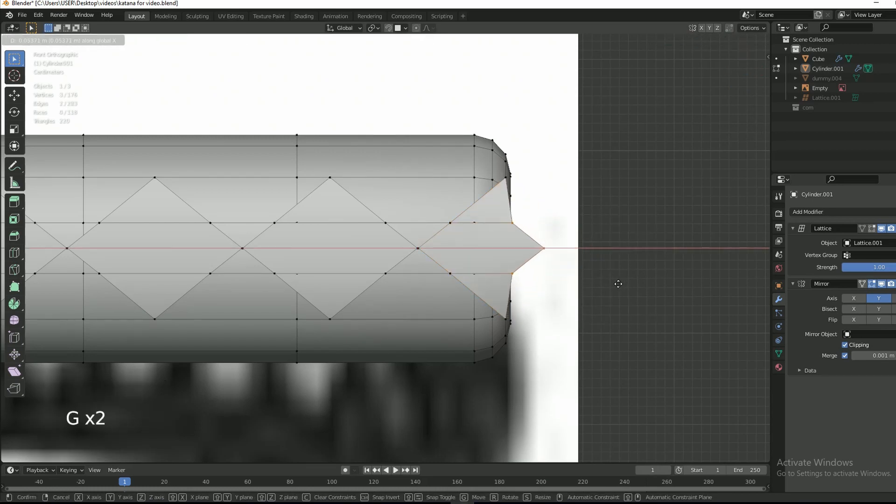
left_click(612, 284)
left_click_drag(496, 166, 569, 399)
left_click(597, 258)
key("ctrl+z")
key("ctrl+z")
key("ctrl+z")
key("ctrl+z")
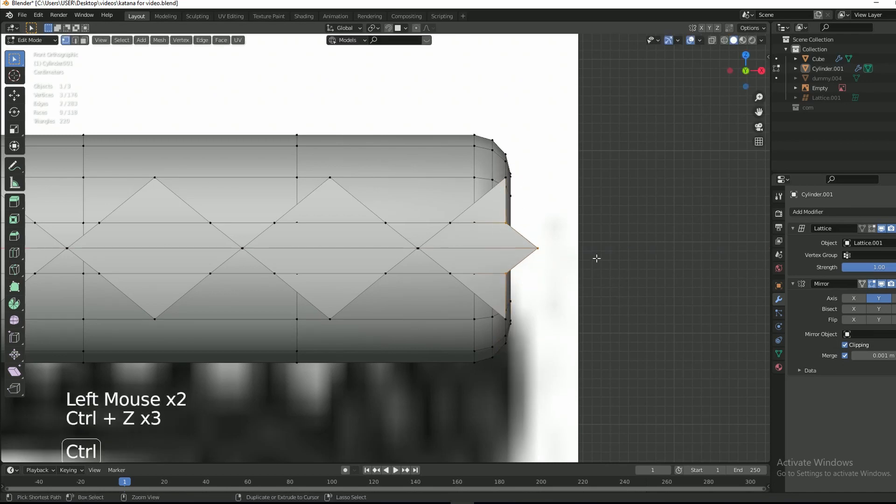
left_click_drag(516, 204, 637, 315)
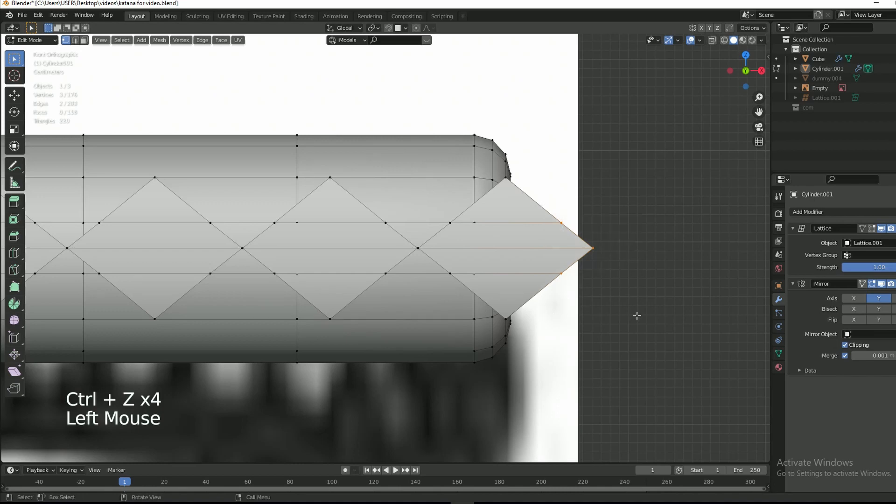
key("g")
key("x")
right_click(640, 306)
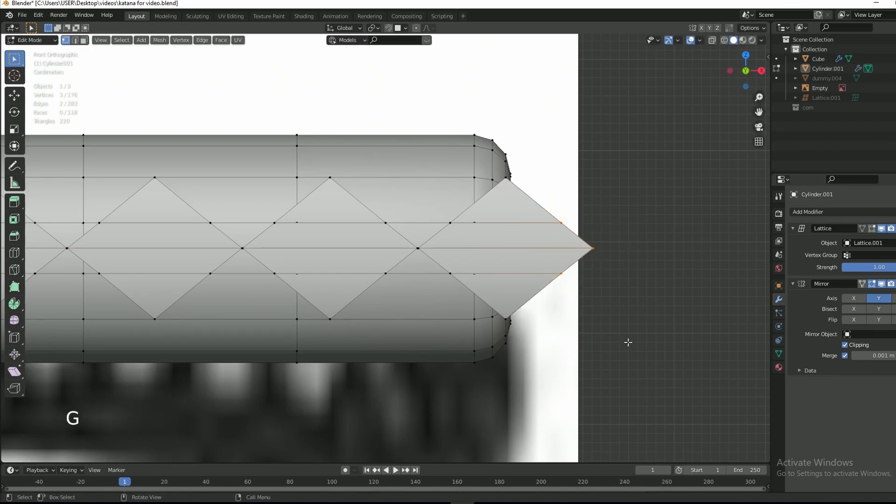
- Select all linked faces of the overhanging end diamond in face select mode and hide all unselected geometry
key("3")
left_click(537, 240)
key("l")
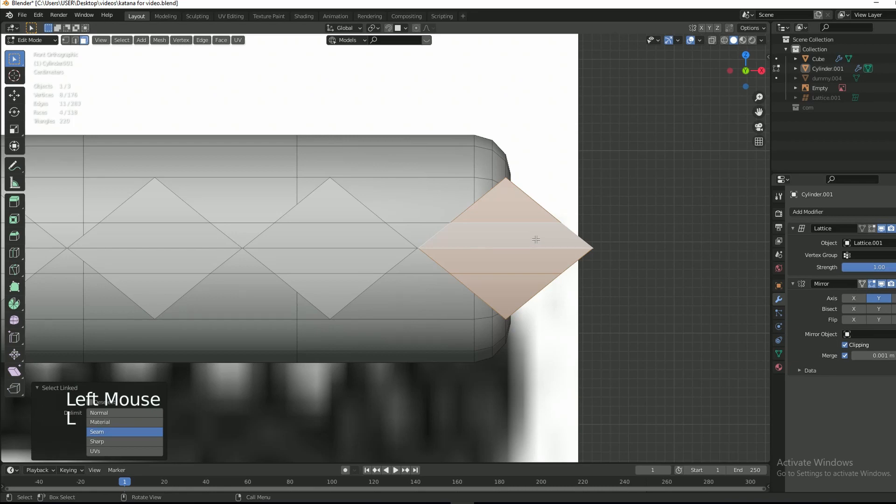
key("shift+h")
scroll(563, 258, "up", 2)
scroll(570, 247, "down", 1)
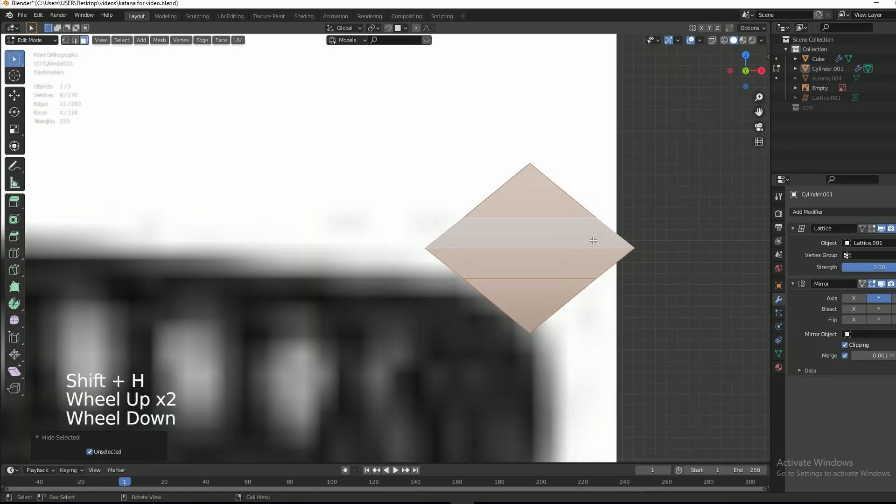
- Switch to vertex select mode, enable snapping and set the snap target to Vertex
key("1")
left_click(675, 237)
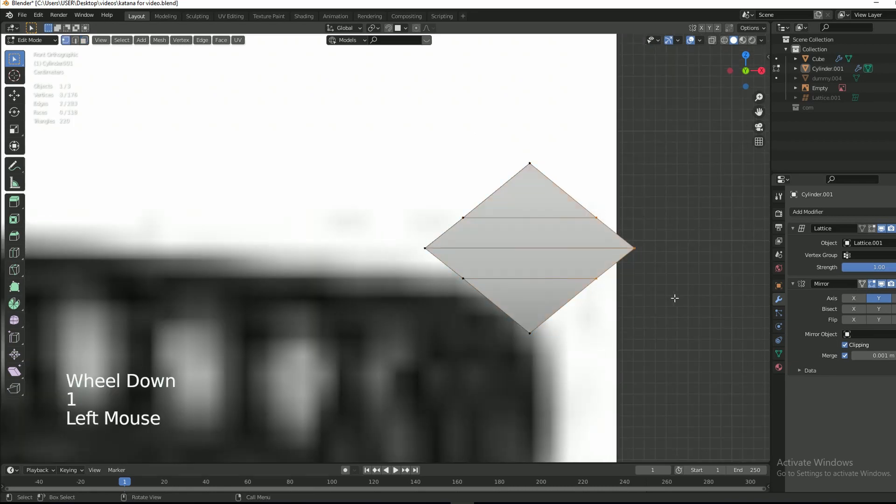
left_click(402, 29)
left_click(388, 28)
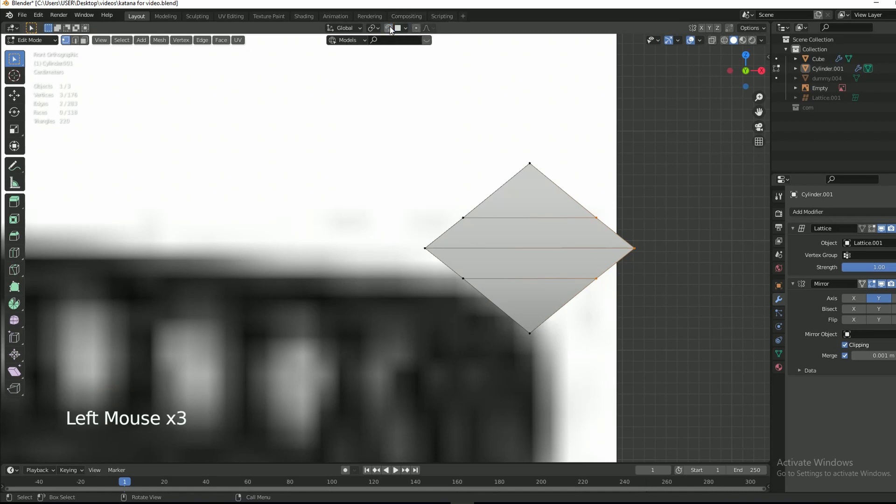
left_click(388, 28)
left_click(401, 28)
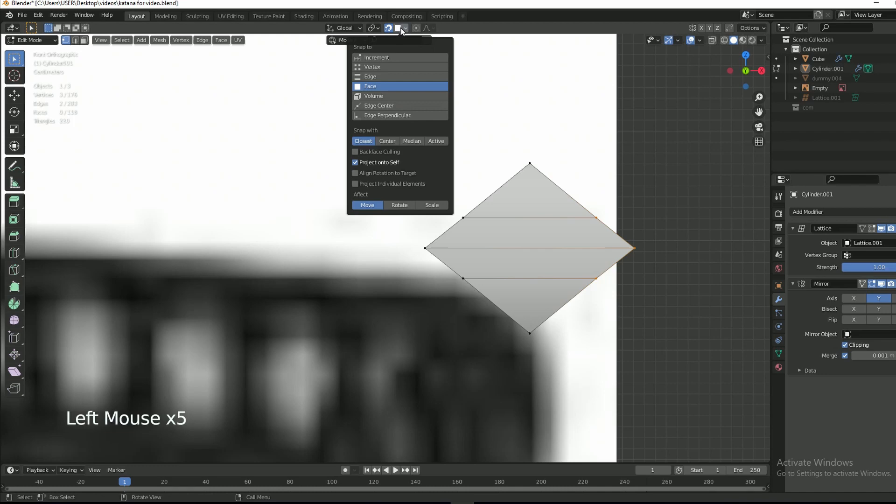
left_click(374, 65)
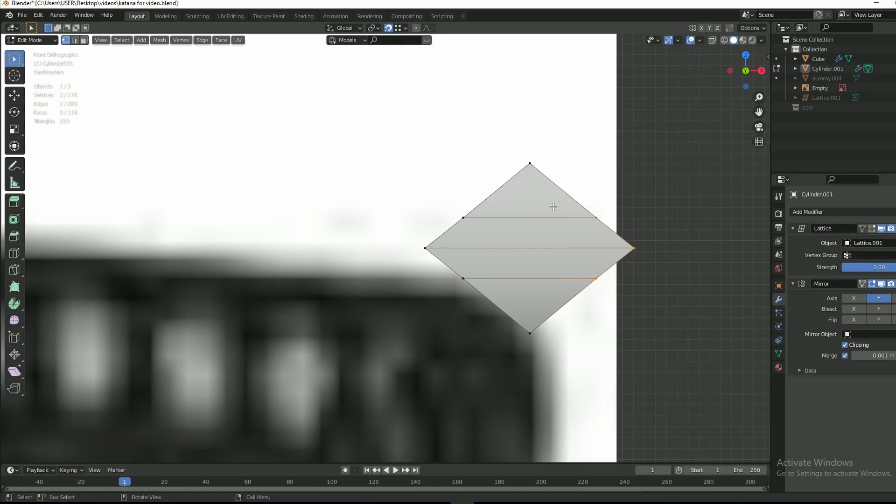
- Select the end diamond's three outer vertices and move them along global X, snapping to its top vertex
left_click_drag(587, 206, 651, 330)
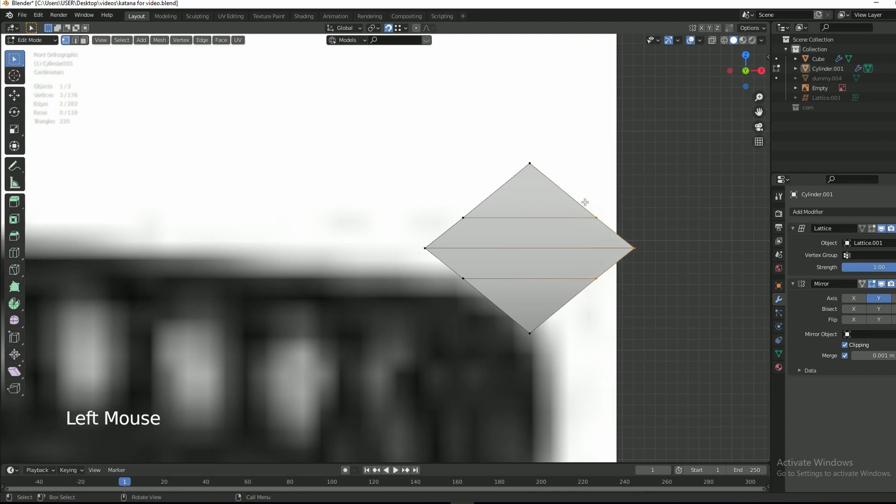
left_click_drag(585, 202, 655, 300)
key("g")
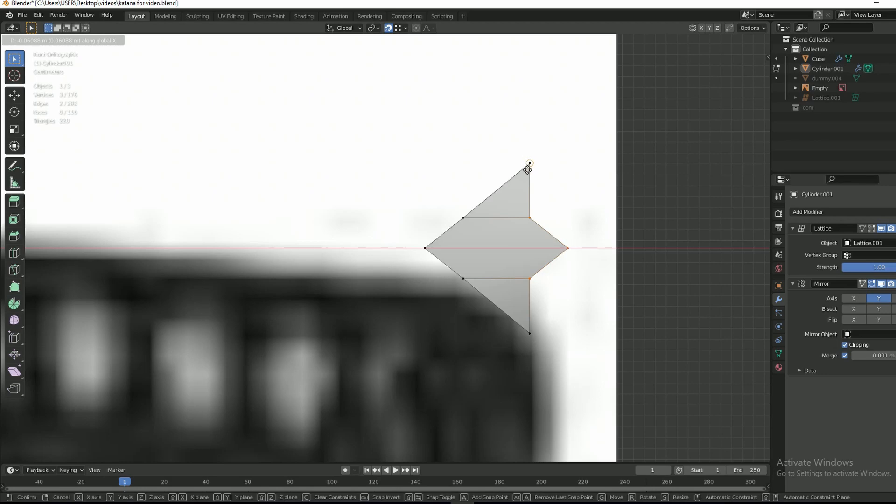
left_click(530, 164)
- Snap the protruding middle vertex along global X in line with the others to form a straight edge, and return to object mode
left_click(549, 246)
key("g")
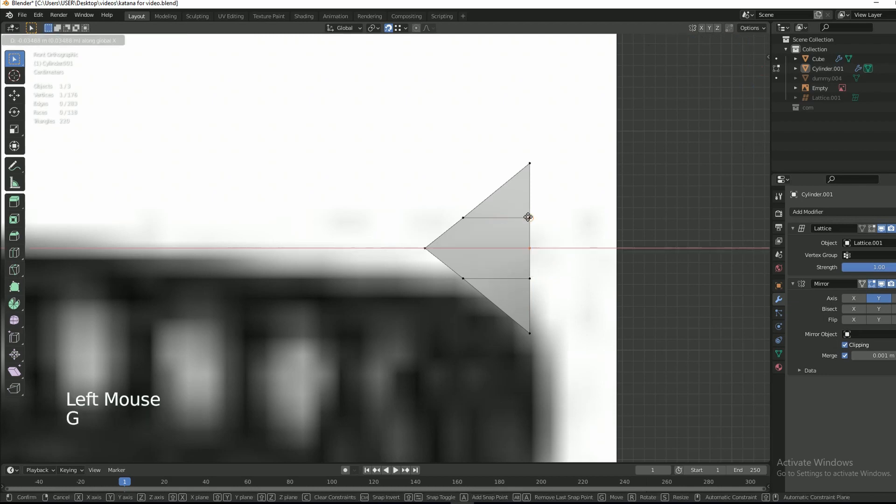
left_click(531, 217)
key("Tab")
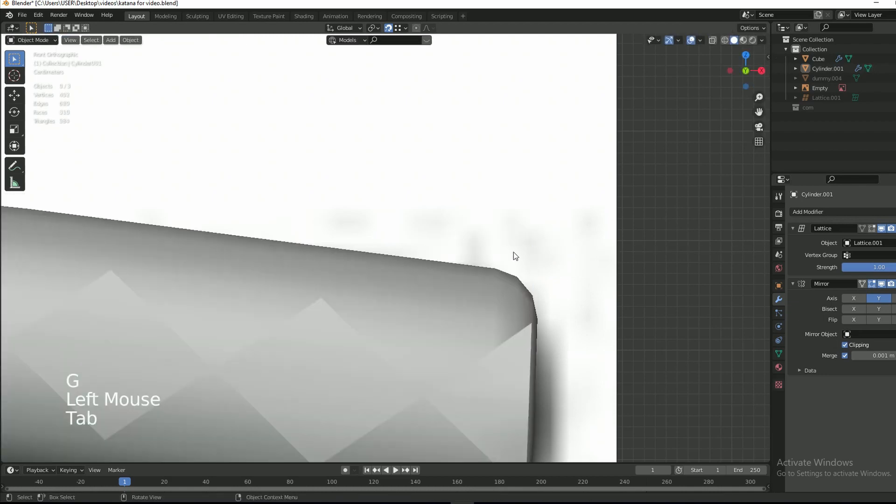
scroll(519, 247, "down", 2)
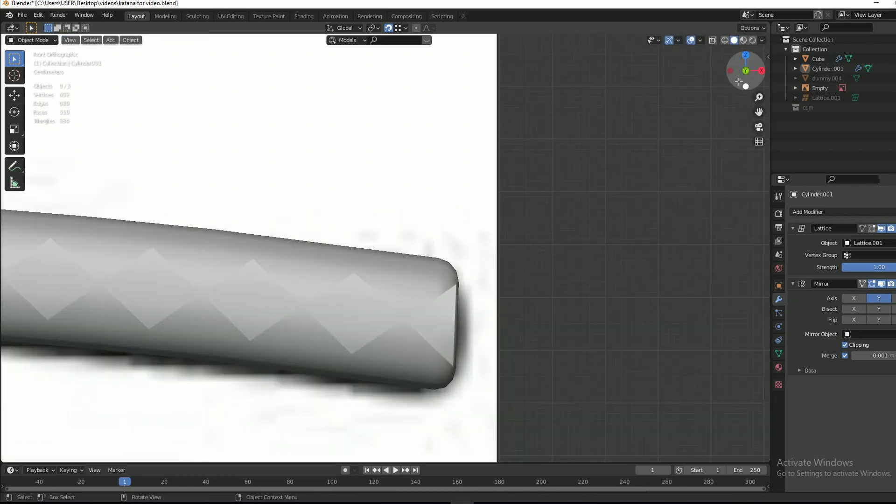
mouse_move(740, 82)
left_mouse_down()
mouse_move(668, 93)
mouse_move(689, 145)
mouse_move(748, 89)
left_mouse_up()
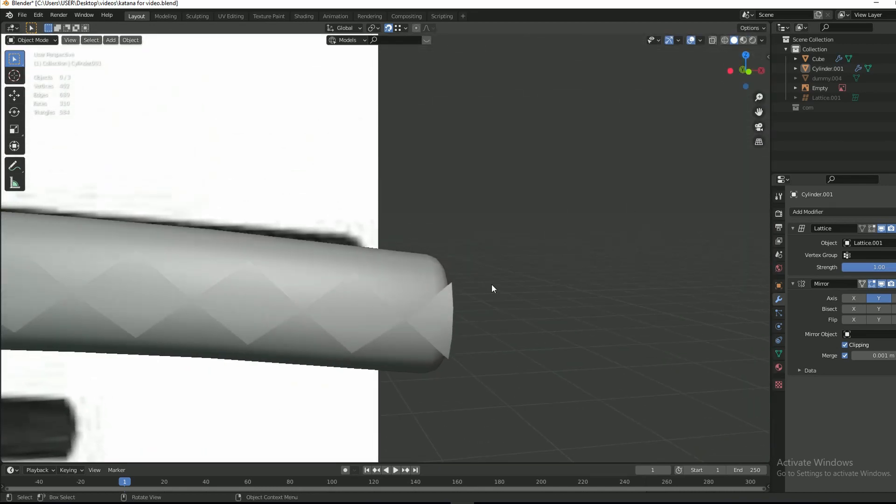
- Return to editing the handle in front view, reveal all its hidden geometry and clear the selection
key("KP_1")
scroll(360, 330, "down", 2)
key("Tab")
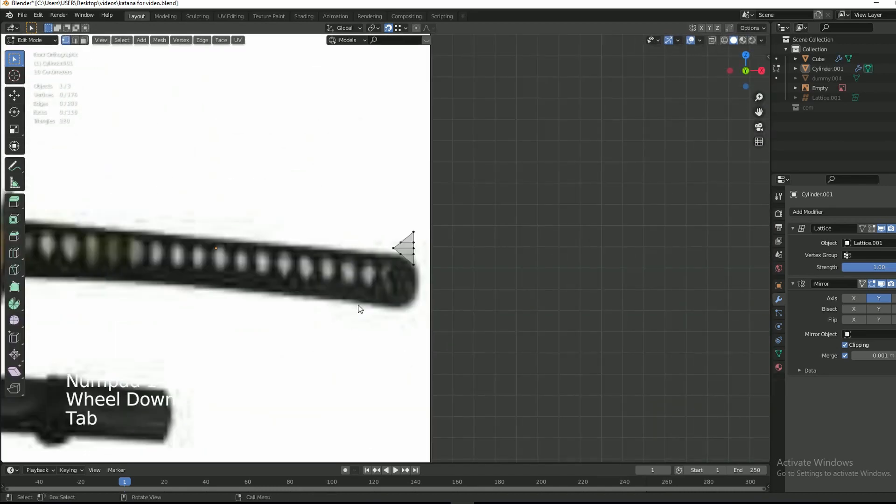
key("Tab")
key("Tab")
key("alt+h")
scroll(365, 302, "up", 1)
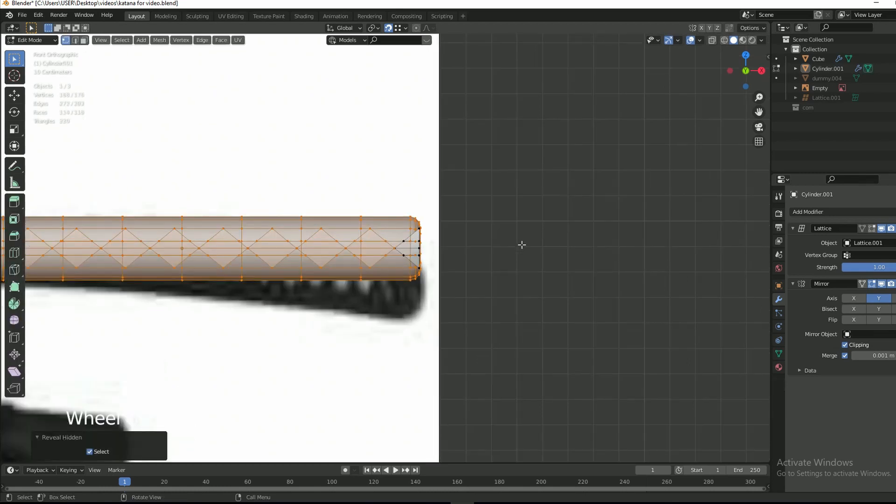
left_click(522, 245)
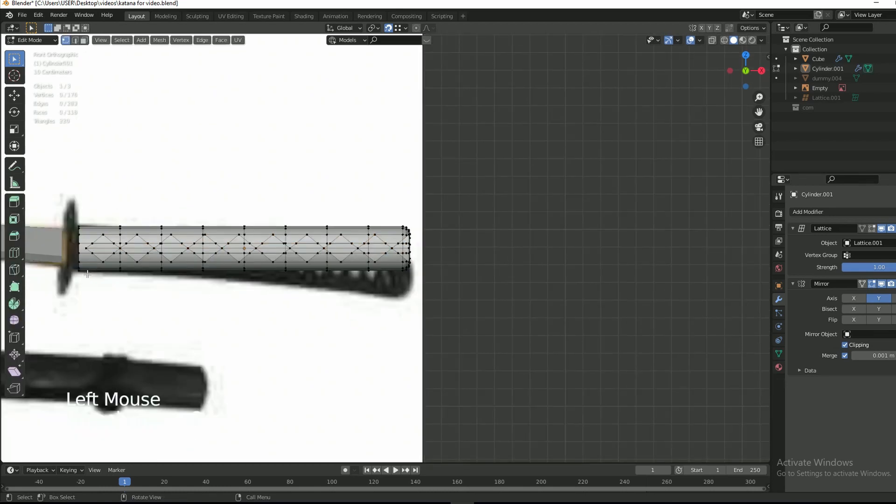
- Select the linked faces of all the grip-pattern diamonds along the handle, including the trimmed end piece, in face select mode
key("3")
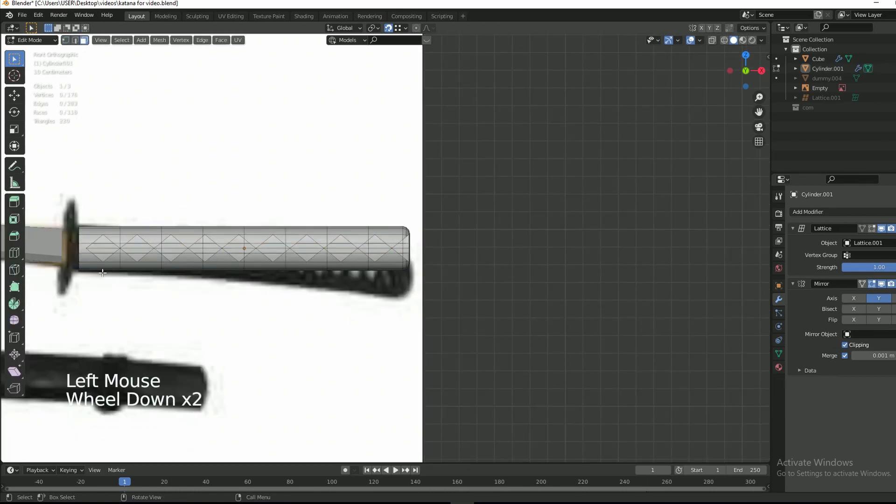
left_click(395, 248)
key("l")
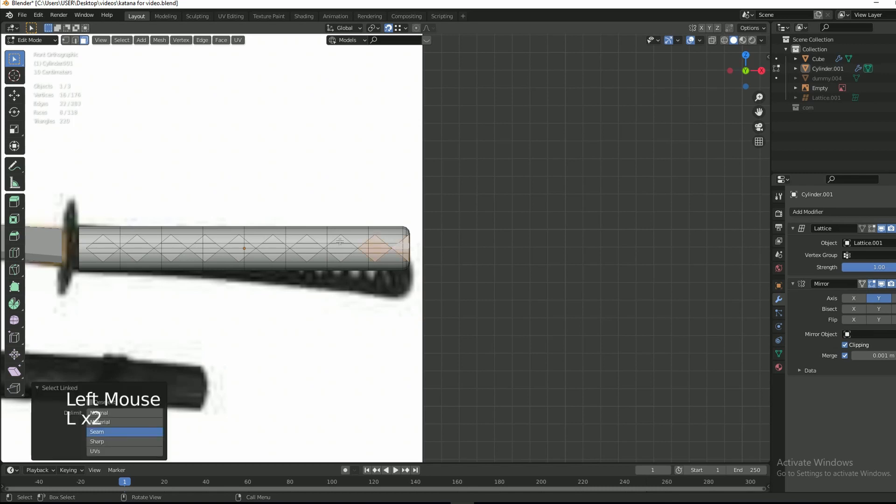
key("l")
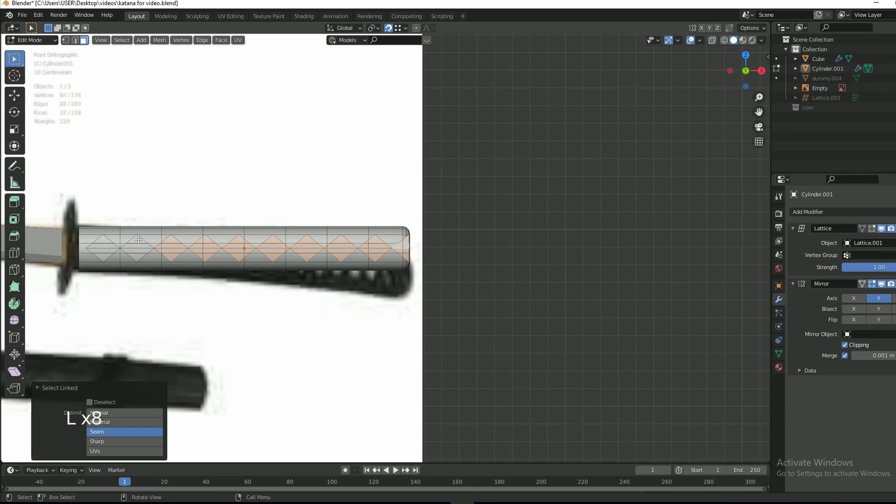
- Disable snapping, move the selected diamonds about -0.039 m along global X, and return to object mode
key("g")
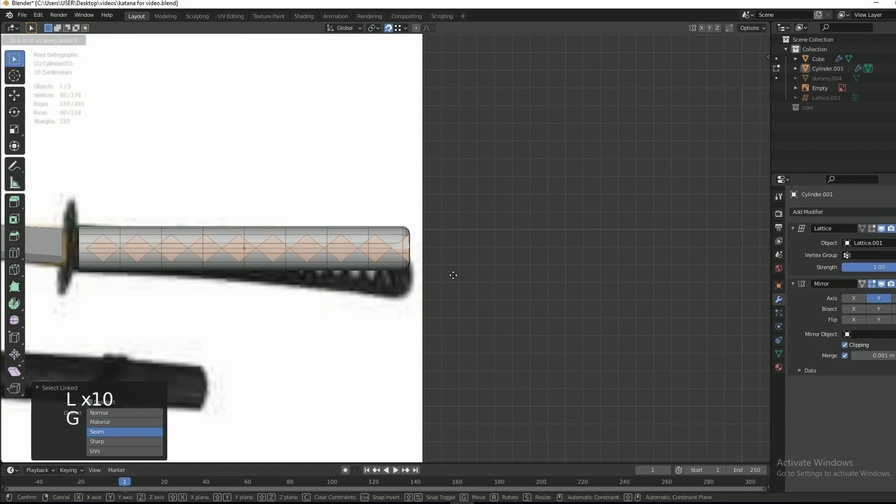
right_click(390, 282)
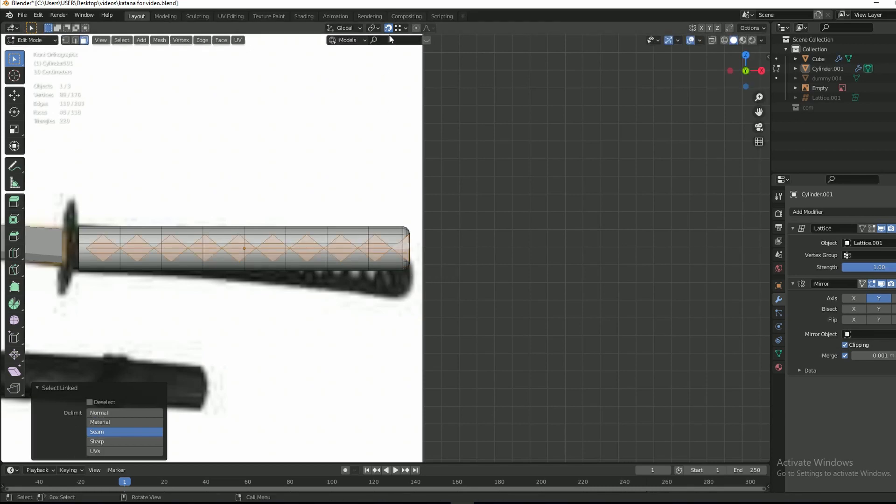
left_click(388, 31)
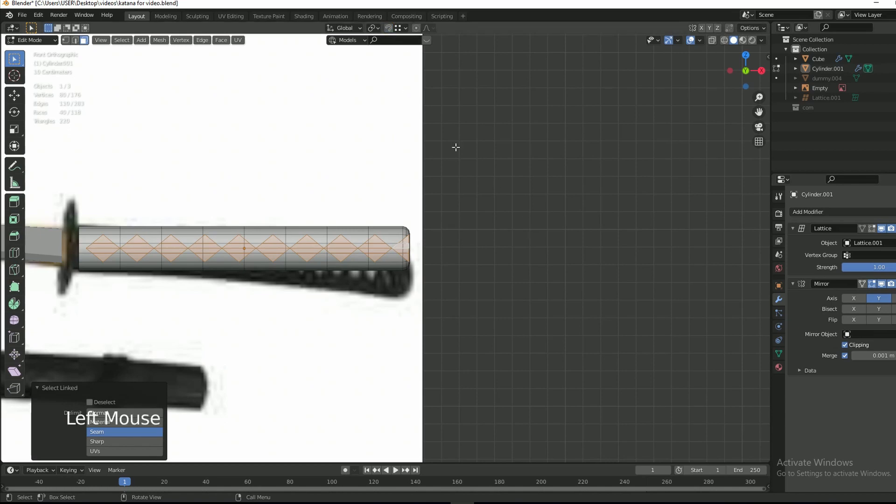
key("g")
key("shift")
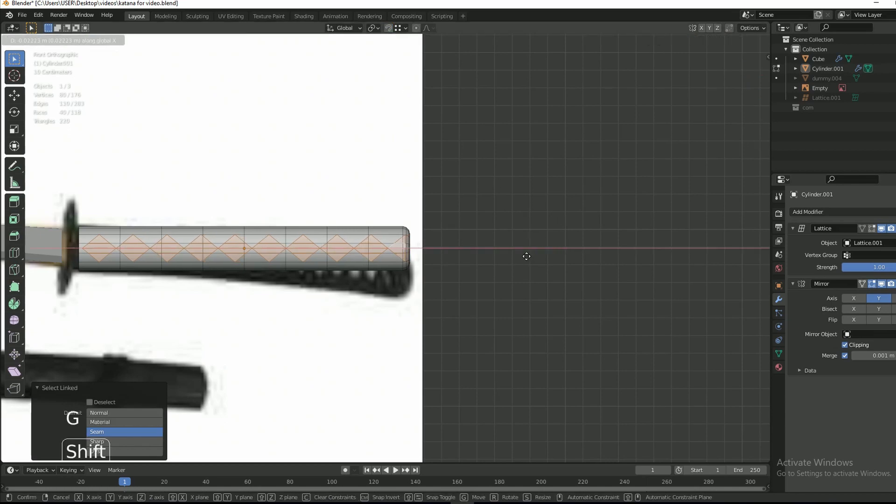
left_click(500, 260)
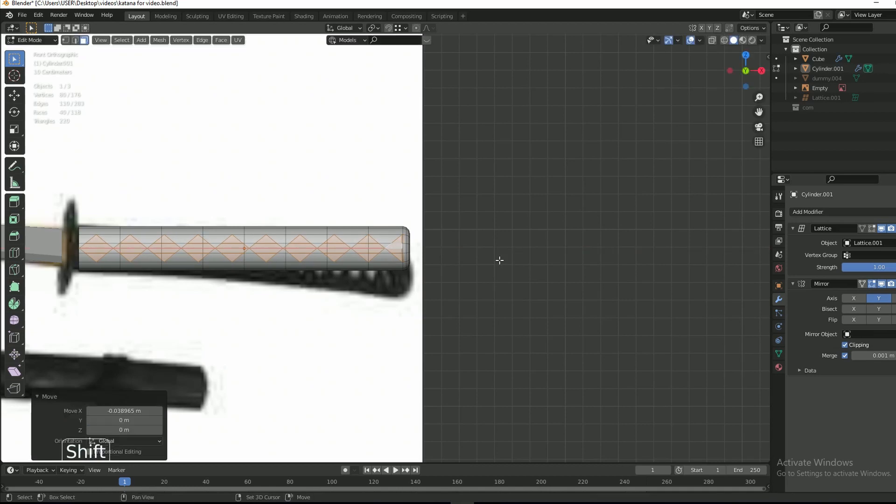
key("Tab")
key("alt+z")
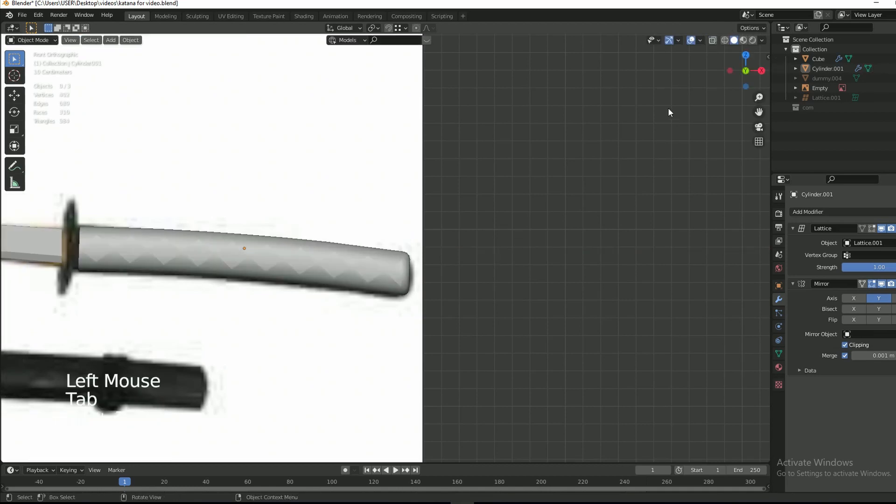
- Inspect the handle's diamond pattern and the blade from several angles
left_click_drag(747, 77, 576, 61)
scroll(553, 240, "up", 4)
left_click_drag(745, 74, 895, 74)
scroll(456, 263, "down", 3)
key("x")
mouse_move(746, 71)
left_mouse_down()
mouse_move(753, 91)
mouse_move(770, 101)
left_mouse_up()
left_click(18, 165)
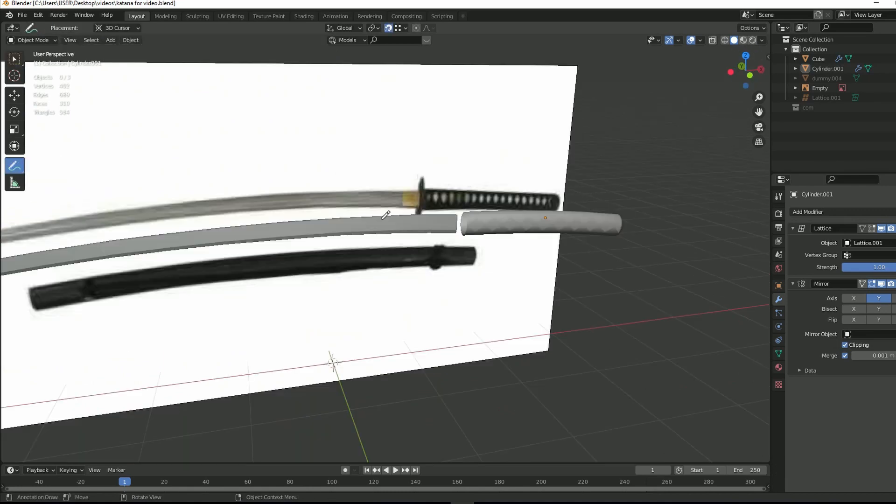
mouse_move(425, 173)
left_mouse_down()
mouse_move(417, 210)
mouse_move(424, 172)
left_mouse_up()
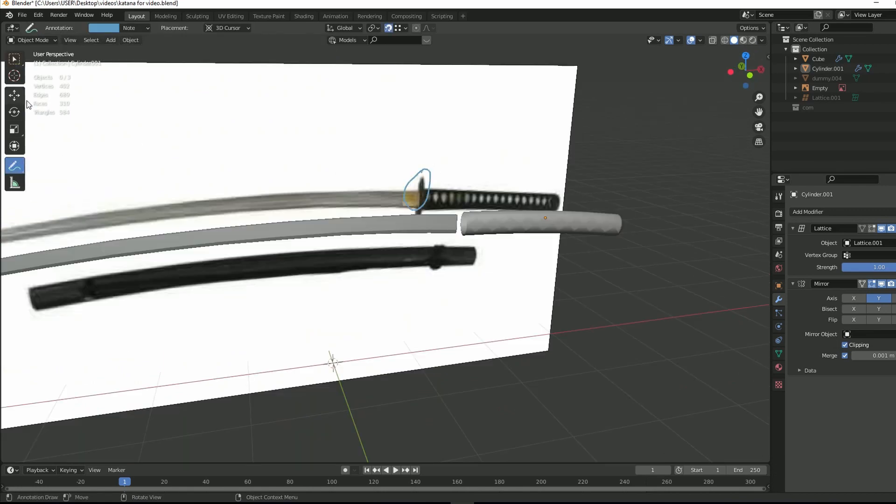
key("ctrl+z")
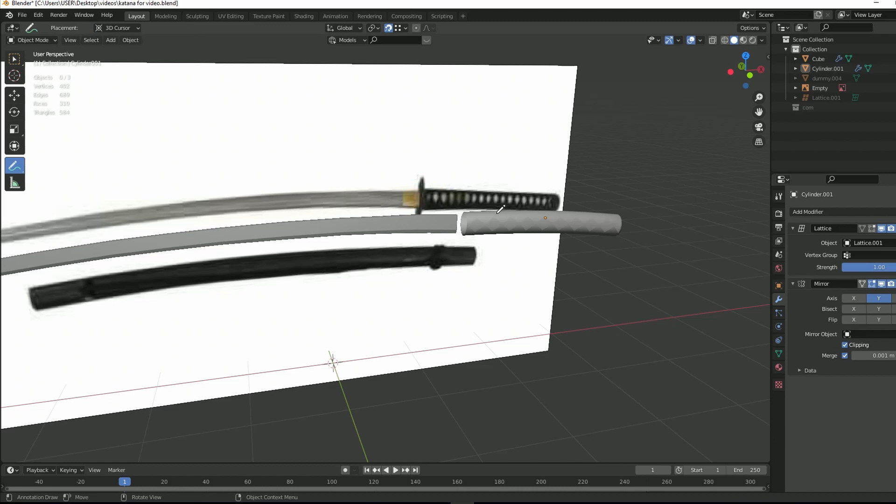
left_click(14, 60)
- Rotate the blade, handle and reference image together 90° about the Y axis, and deselect them in front view
middle_click_drag(556, 166, 584, 205)
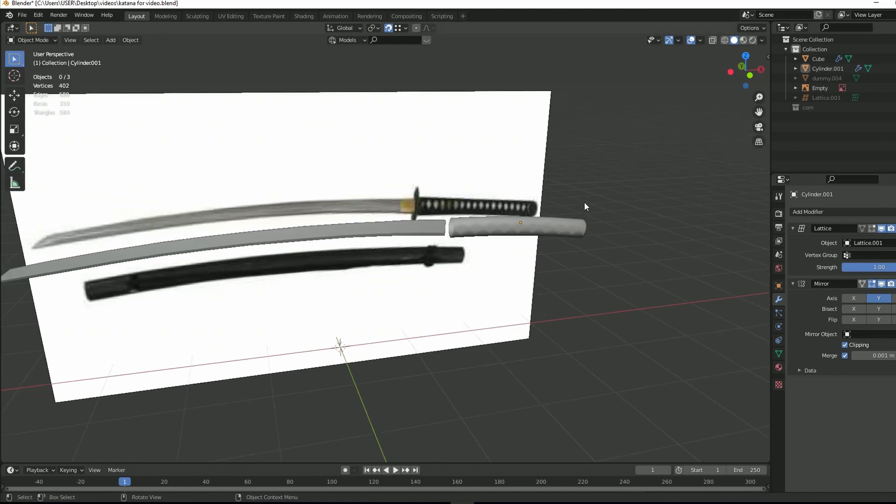
left_click_drag(596, 181, 350, 301)
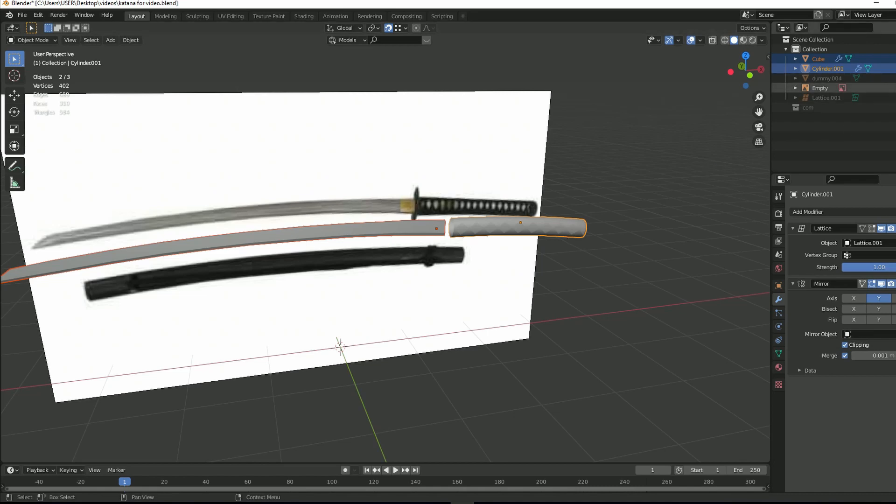
left_click_drag(622, 165, 382, 293)
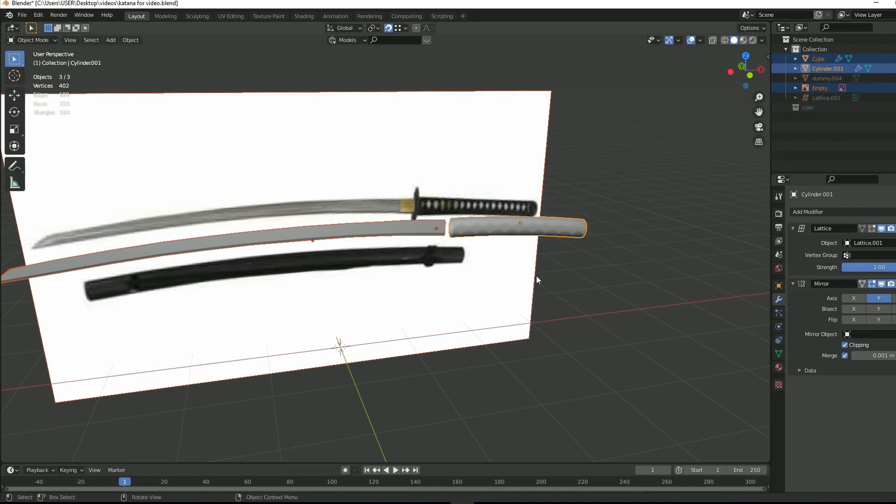
type("ry90")
key("Return")
key("KP_1")
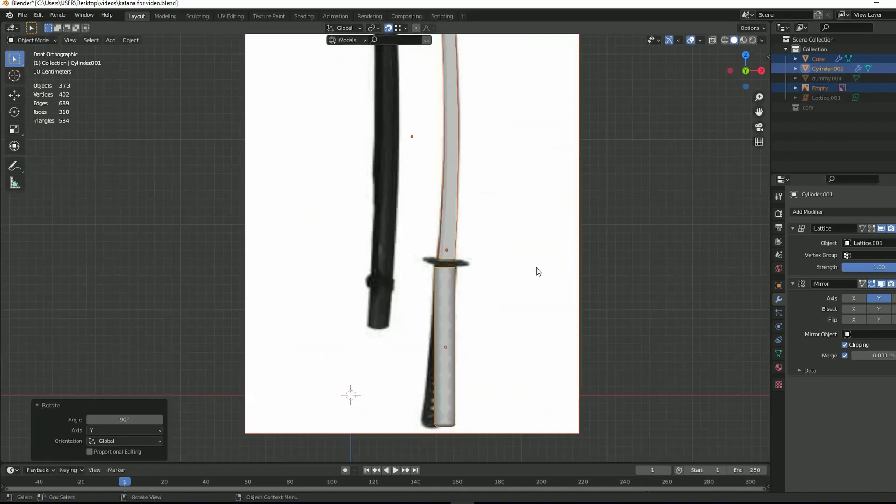
left_click(873, 91)
left_click(684, 161)
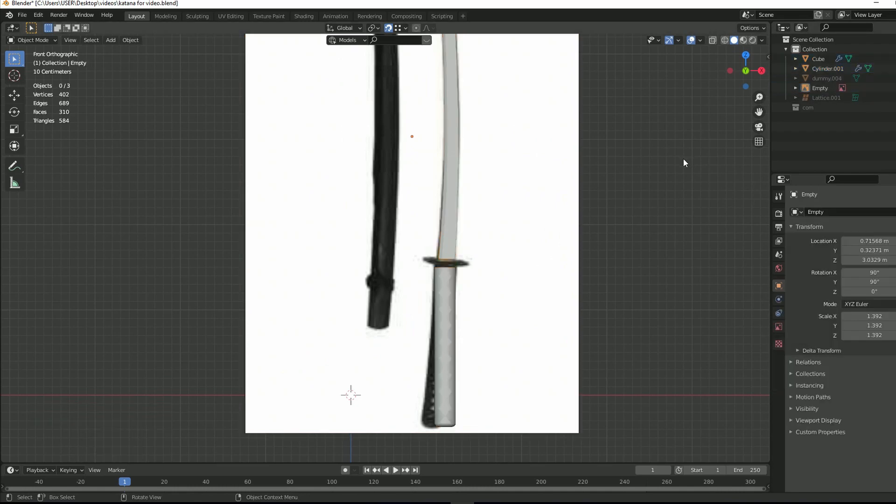
- Enter edit mode on the handle and select the edge loop around its open upper rim
left_click(448, 299)
key("KP_Decimal")
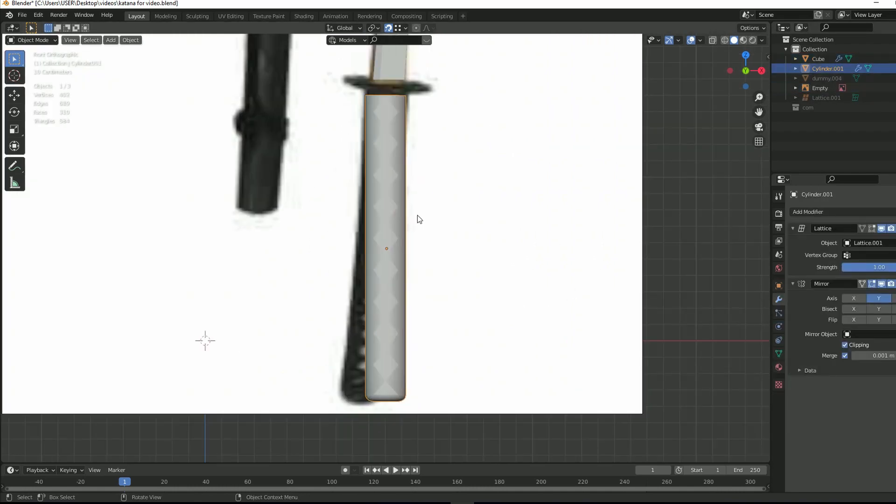
scroll(404, 192, "down", 3)
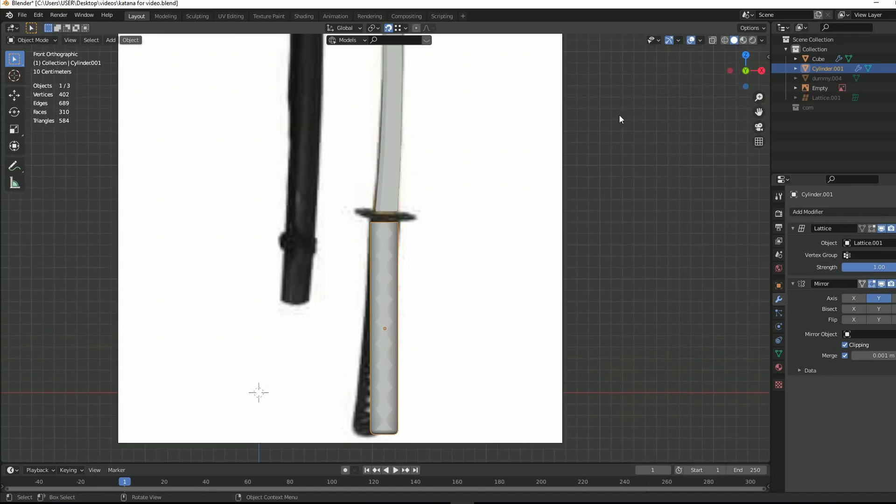
scroll(447, 175, "up", 4)
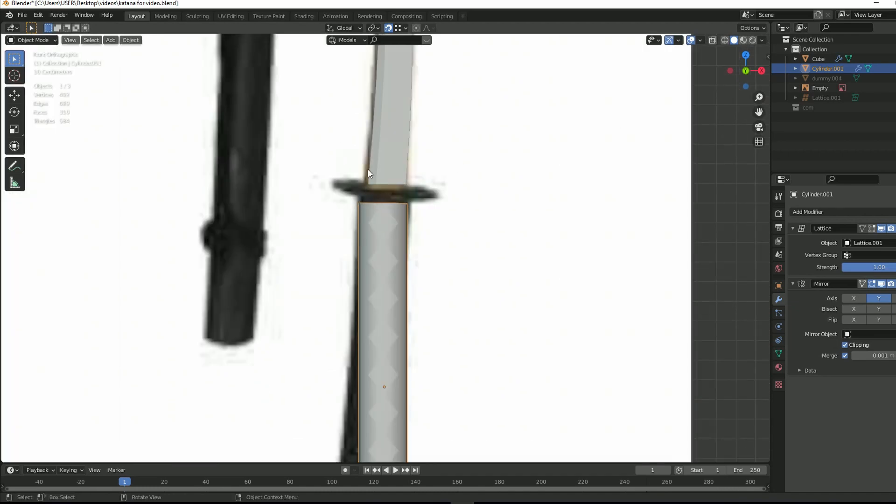
left_click(383, 190)
scroll(383, 189, "up", 2)
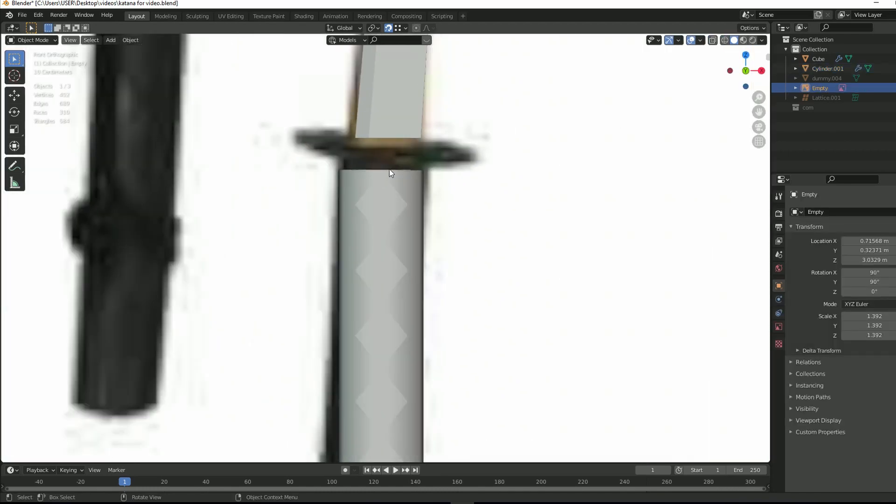
left_click(402, 178)
middle_click_drag(402, 178, 475, 187)
key("Tab")
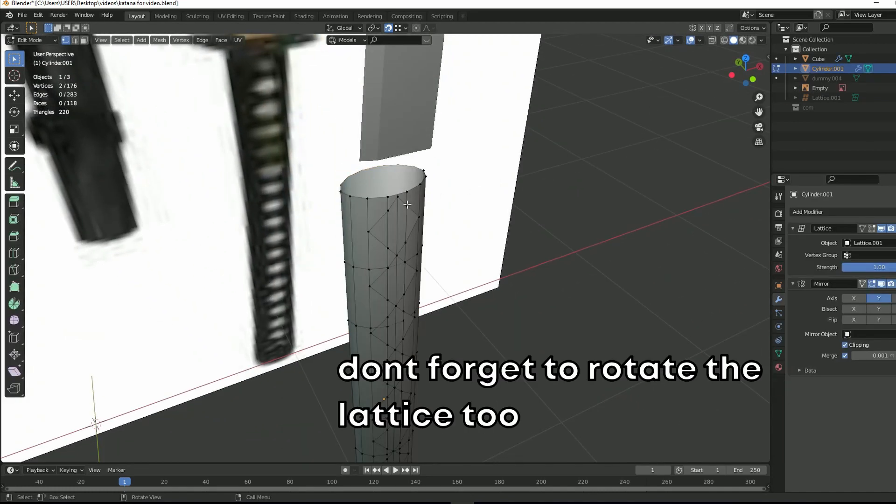
left_click(417, 185, "alt")
scroll(398, 191, "up", 2)
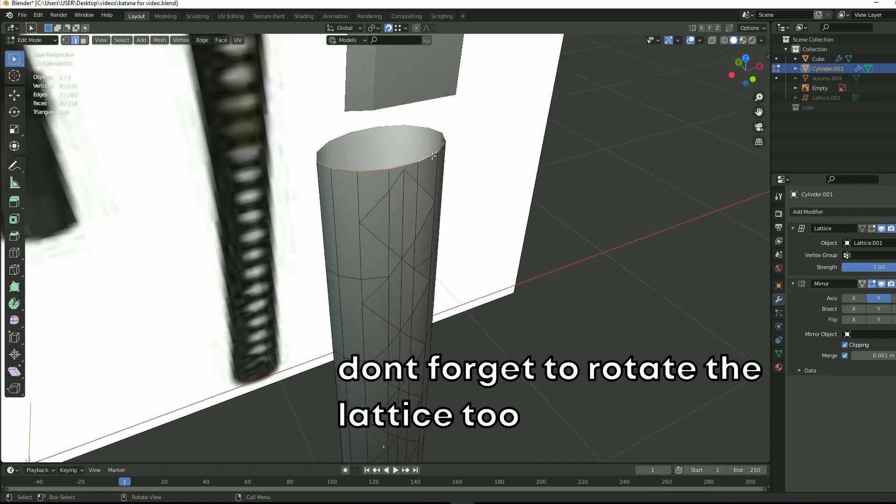
- Snap the 3D cursor to the selected rim edges, clear the selection and return to front view
key("n")
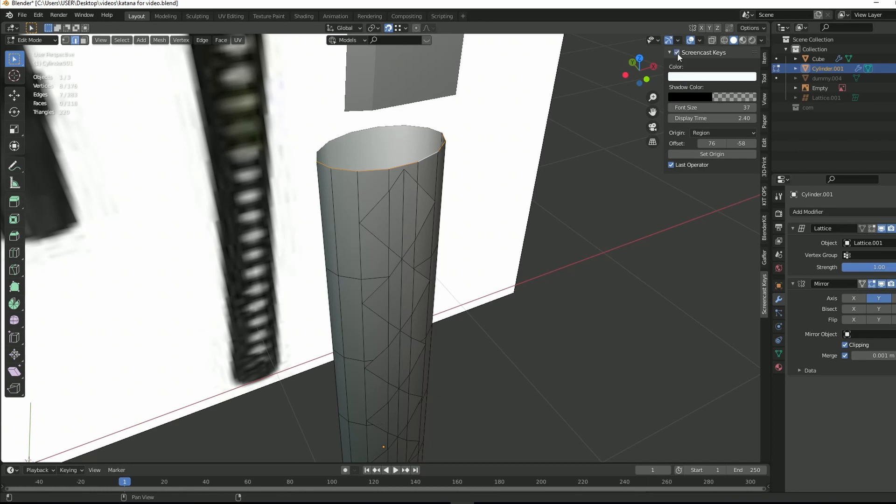
key("n")
left_click_drag(750, 76, 686, 82)
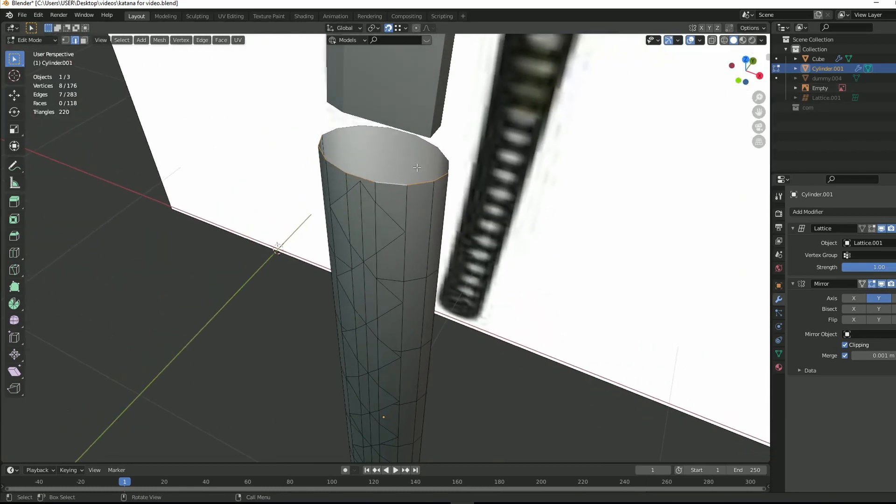
key("shift+s")
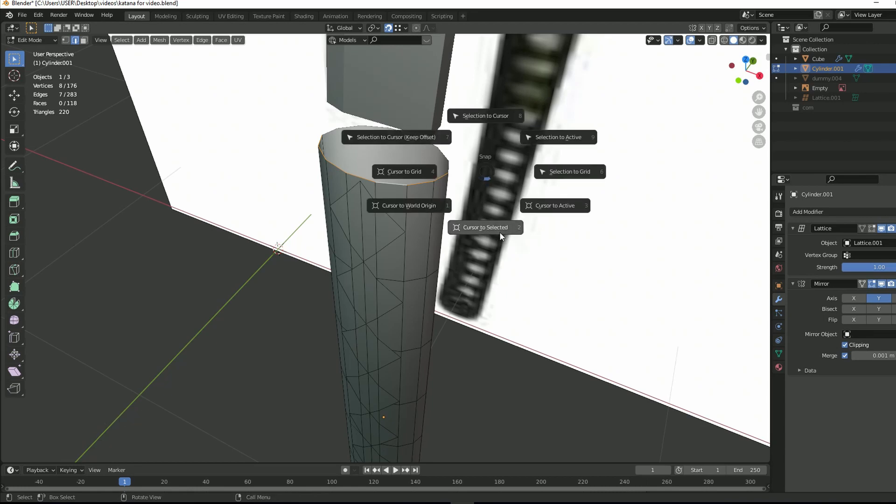
left_click(486, 236)
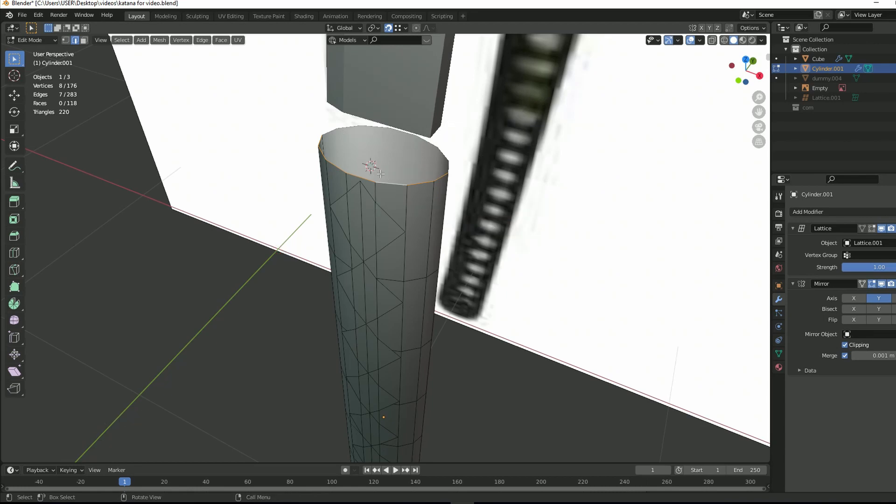
key("KP_1")
left_click_drag(746, 74, 840, 133)
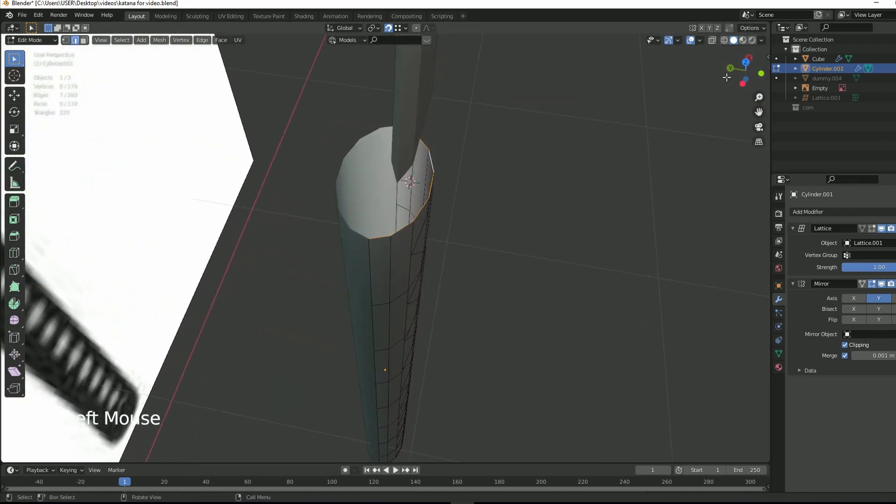
left_click(560, 117)
left_click_drag(745, 72, 696, 149)
key("KP_1")
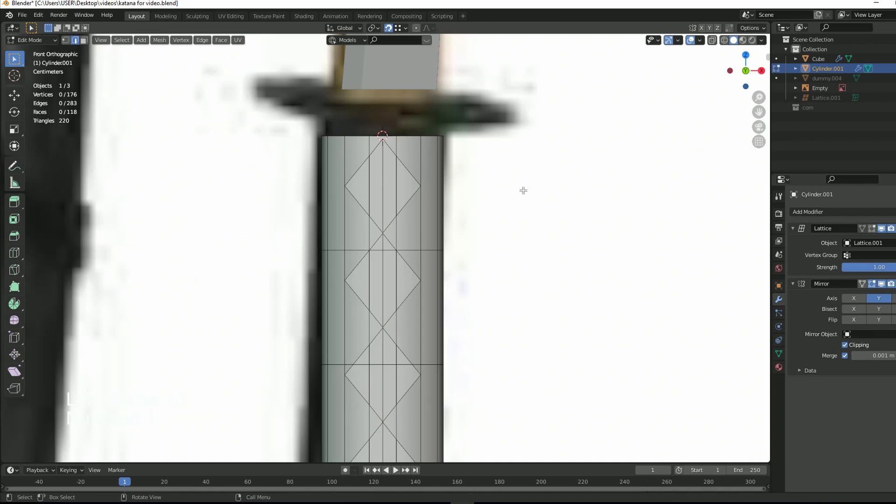
- Return to object mode and add a mesh circle with 12 vertices at the 3D cursor on the handle's upper rim
key("Tab")
key("shift+a")
mouse_move(534, 136)
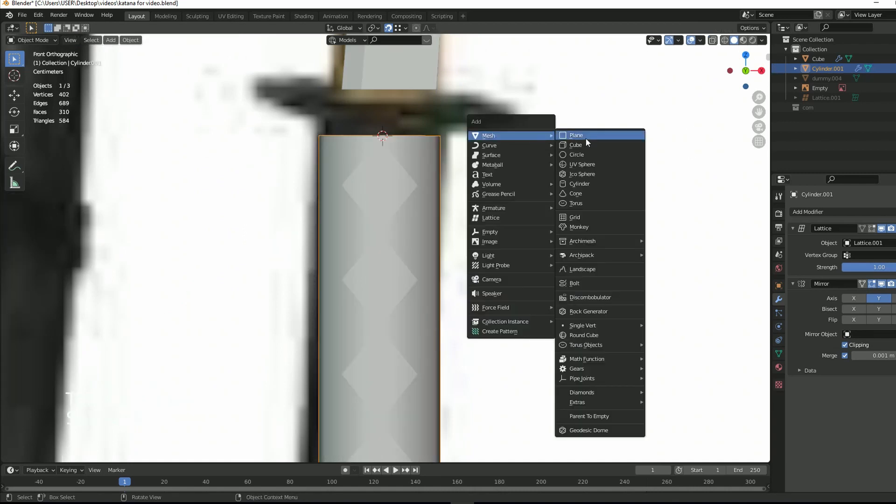
left_click(584, 154)
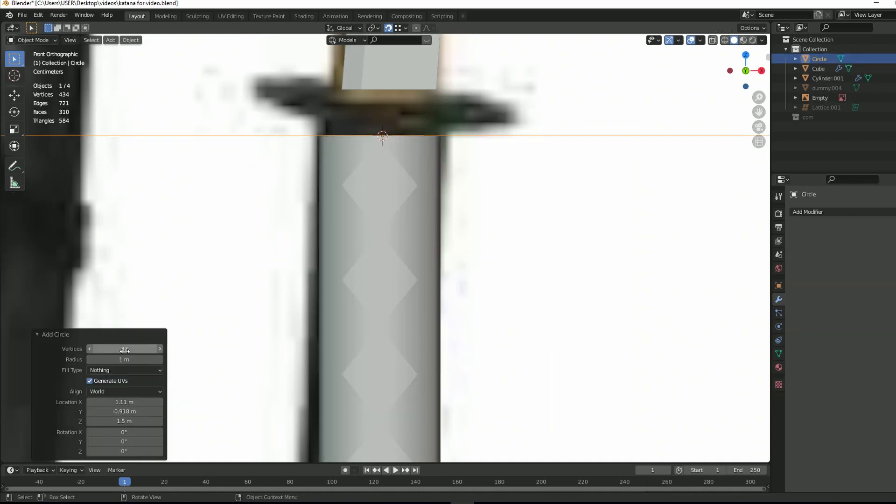
left_click(125, 350)
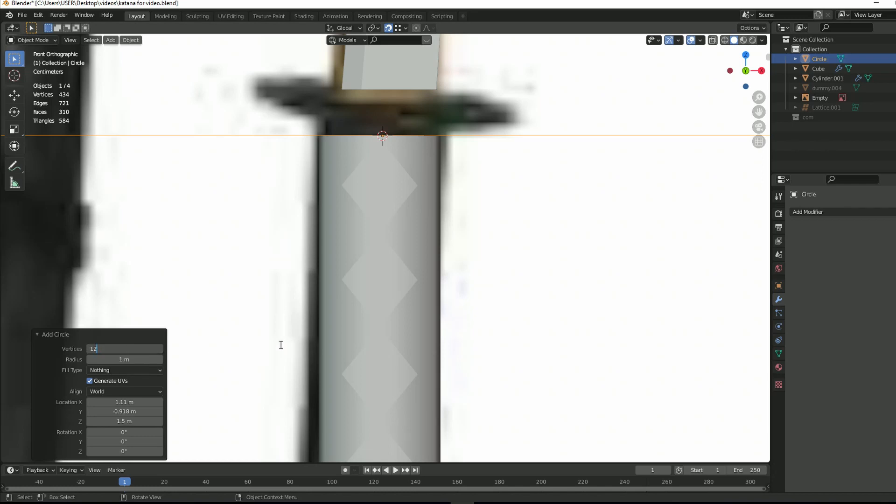
key("Return")
- Scale the circle uniformly to about 0.337 so it forms the guard's outline around the handle
left_click_drag(739, 94, 688, 265)
scroll(688, 264, "down", 6)
key("s")
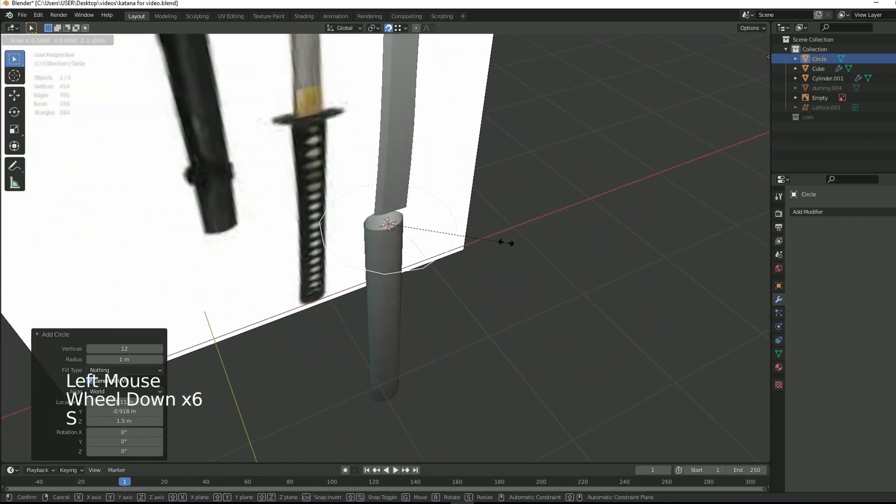
left_click(488, 235)
scroll(489, 234, "up", 4)
scroll(494, 230, "down", 4)
scroll(494, 234, "up", 2)
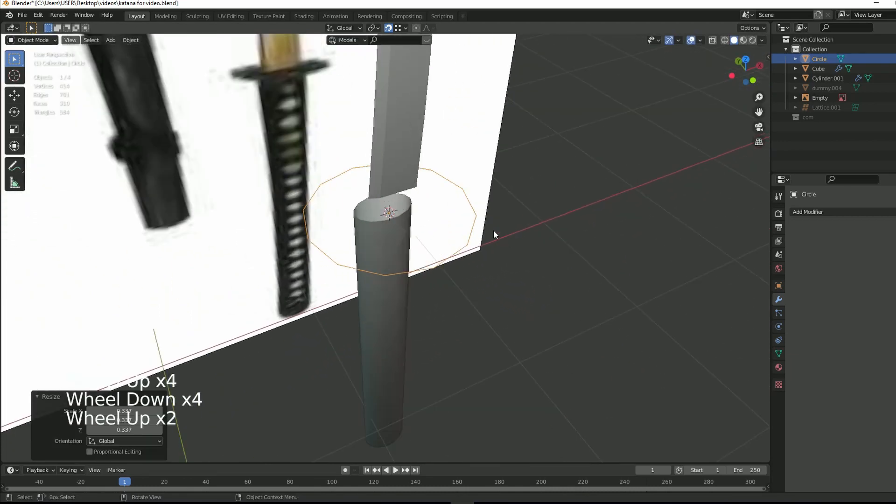
scroll(583, 201, "up", 1)
- Fill the circle with a face in edit mode and extrude it upward about 0.07 m into a guard disc
key("Tab")
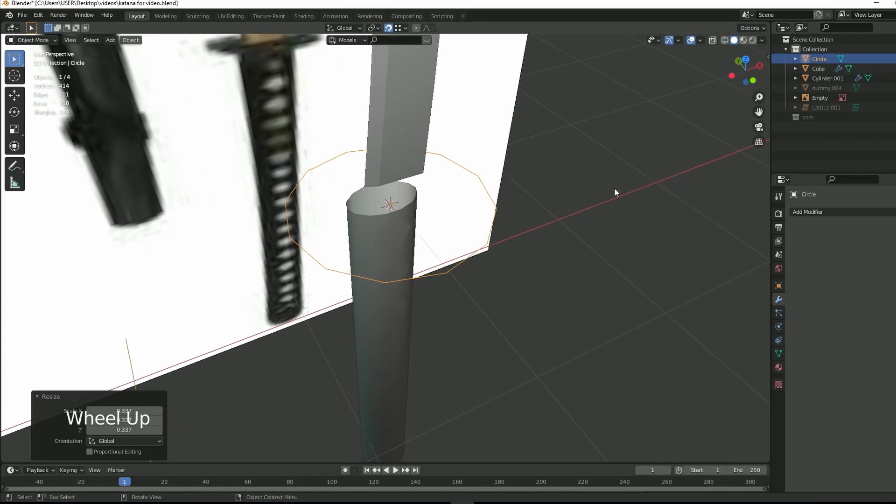
key("1")
mouse_move(746, 70)
left_mouse_down()
mouse_move(742, 93)
mouse_move(751, 75)
left_mouse_up()
scroll(551, 234, "up", 2)
key("f")
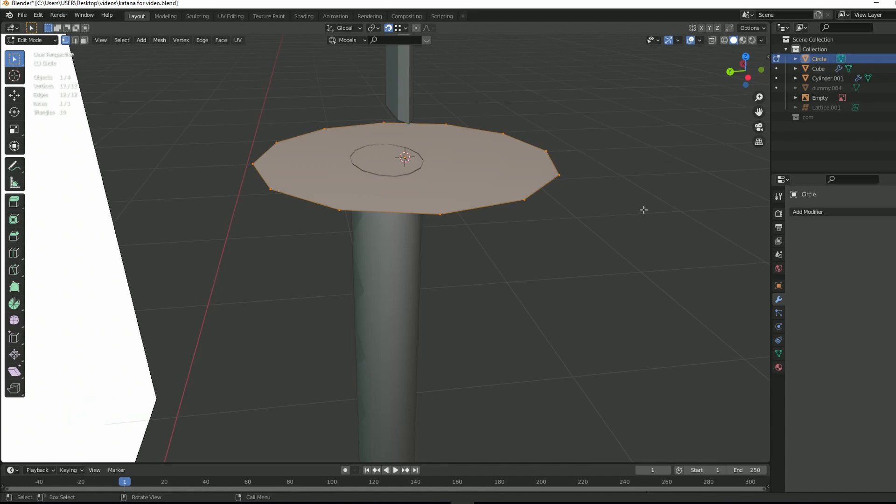
key("e")
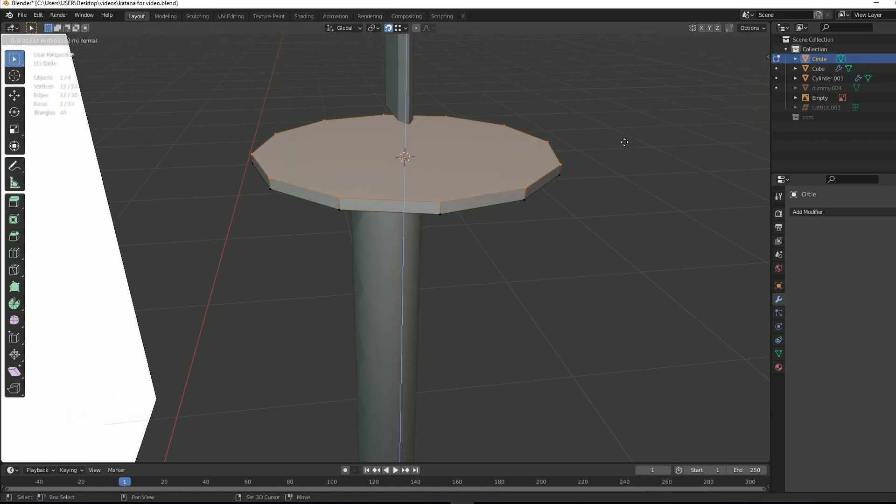
left_click(606, 356)
key("KP_1")
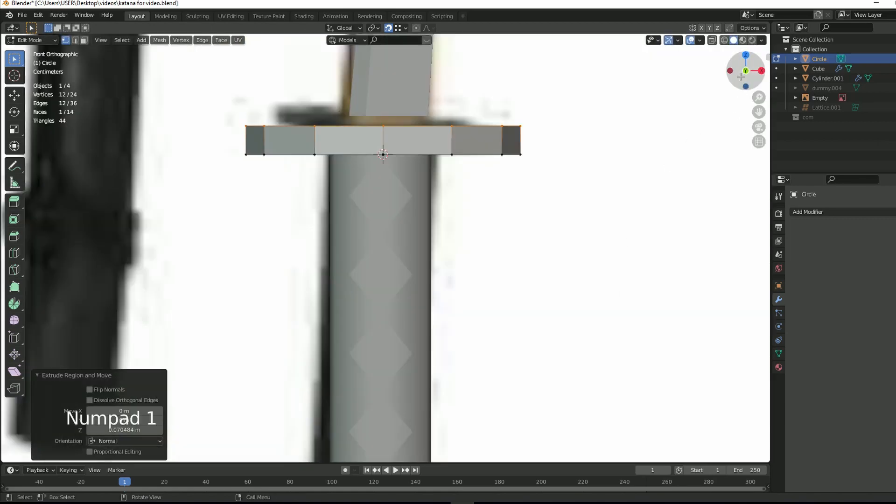
- Inspect the guard disc from below and above against the handle and blade
left_click_drag(746, 75, 818, 44)
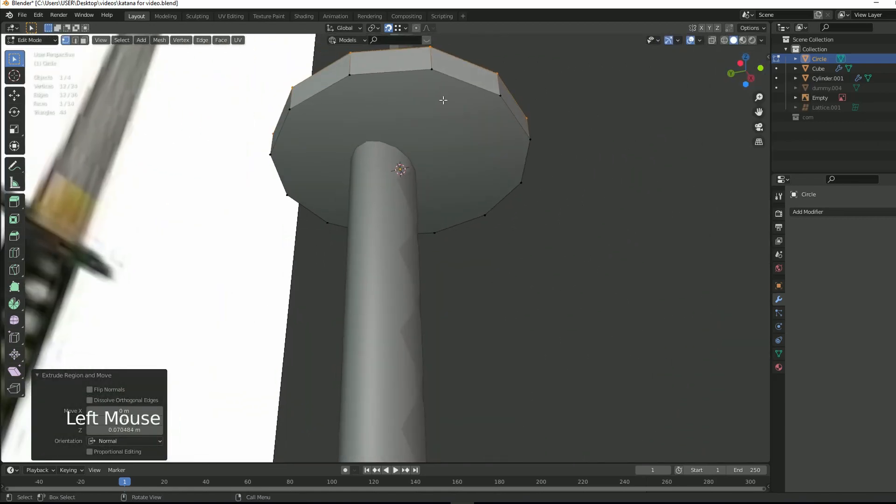
key("Tab")
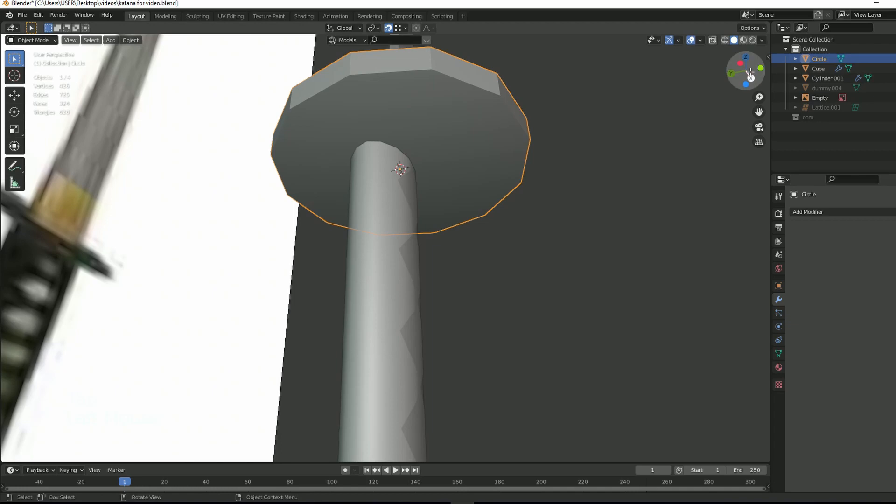
left_click_drag(749, 70, 749, 155)
key("Tab")
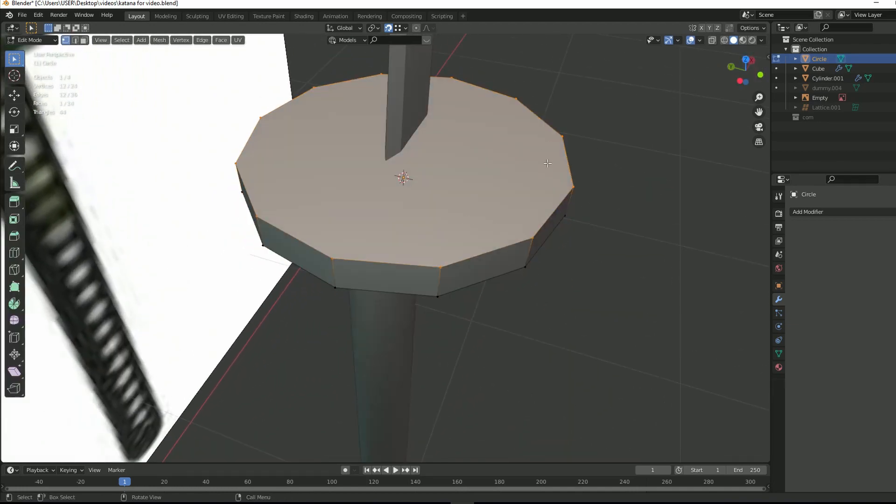
key("Tab")
scroll(497, 184, "down", 4)
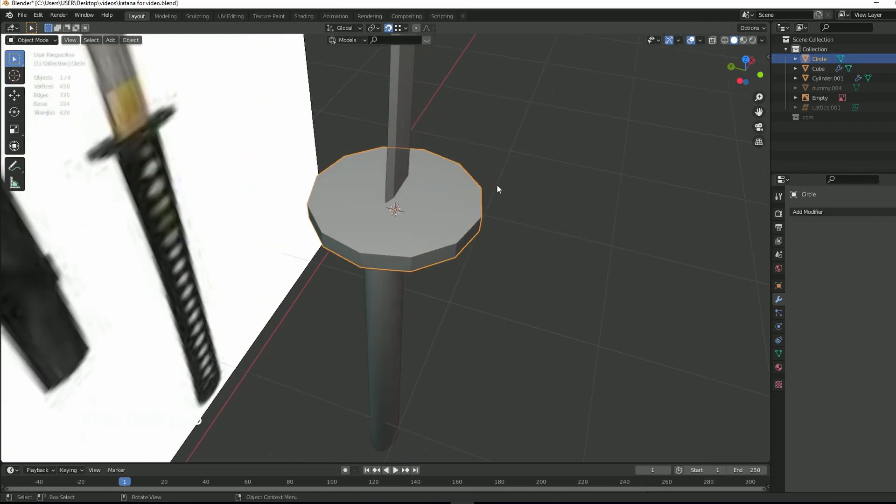
- Hide the blade and the handle, and select the guard disc
left_click_drag(746, 70, 747, 117)
left_click(393, 150)
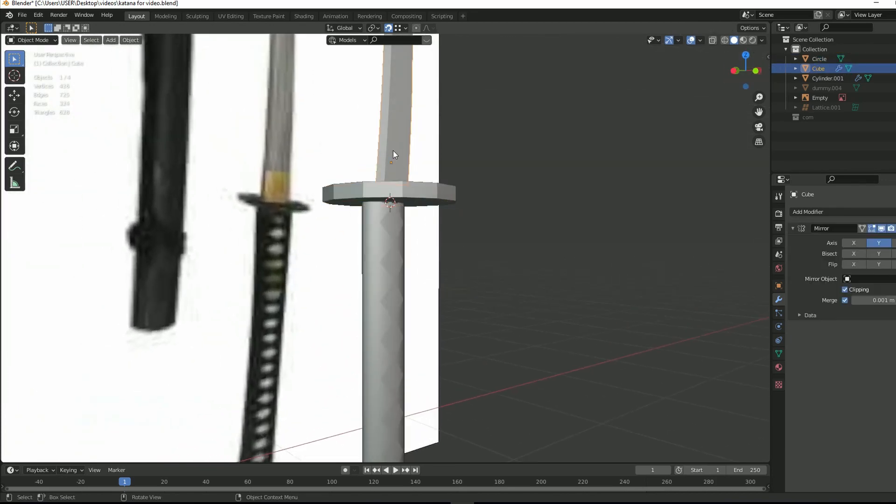
key("h")
left_click(389, 292)
key("h")
left_click_drag(736, 71, 749, 99)
scroll(530, 190, "up", 3)
left_click(384, 289)
left_click(384, 292)
- Enter edit mode on the disc and select both its upper and lower cap faces in face select mode
key("Tab")
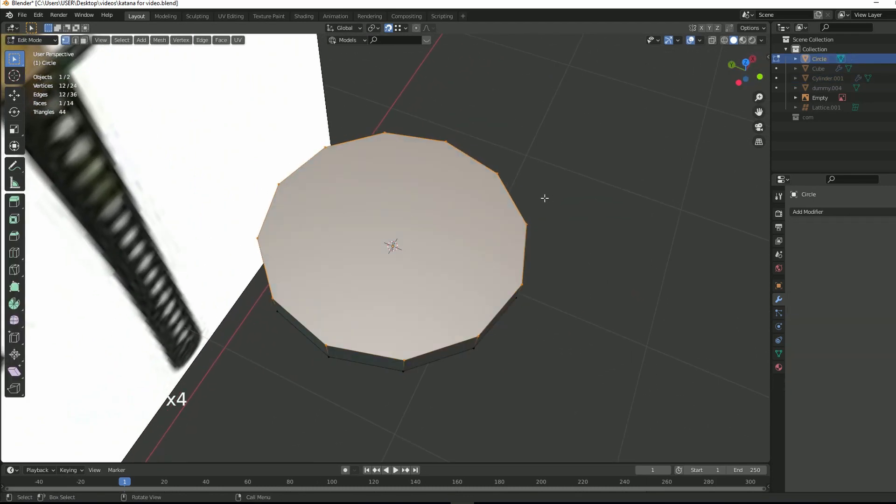
key("KP_7")
left_click_drag(750, 83, 769, 166)
key("alt+z")
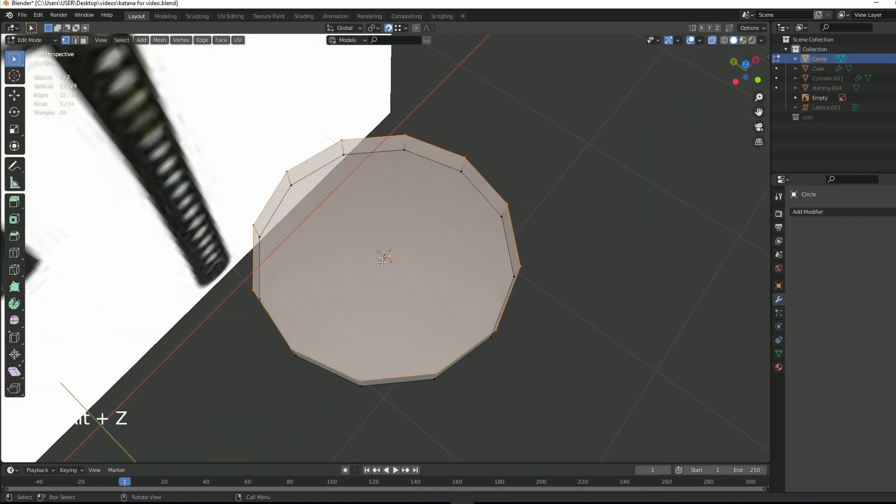
key("3")
left_click(426, 311, "shift")
key("alt+z")
mouse_move(739, 78)
left_mouse_down()
mouse_move(742, 6)
mouse_move(737, 80)
left_mouse_up()
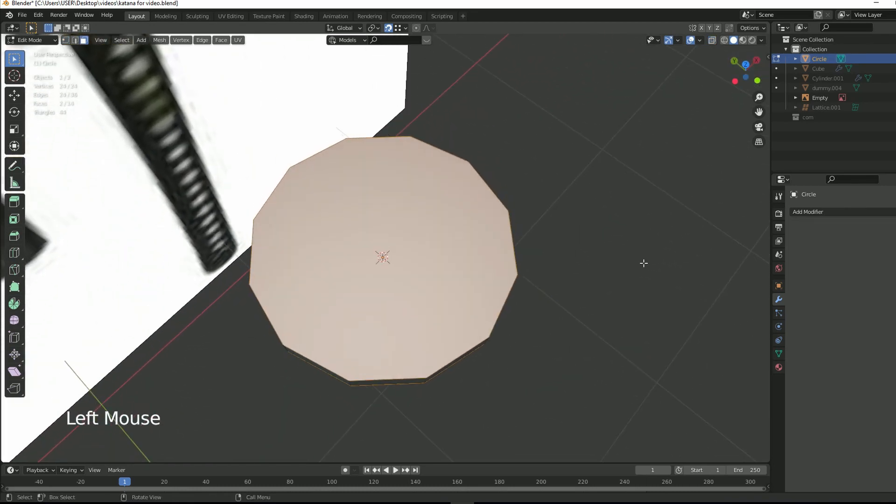
- Inset both cap faces by about 0.25 m and bevel the inset boundary edges by about 0.07 m
key("i")
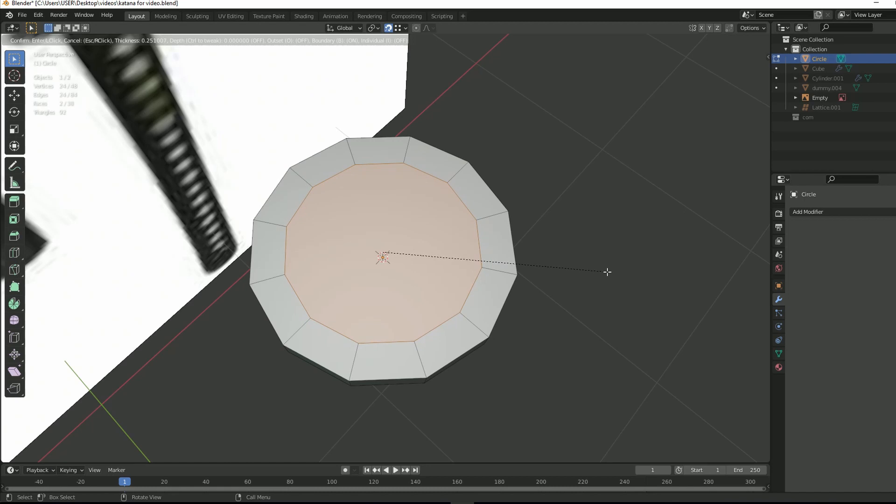
left_click(607, 272)
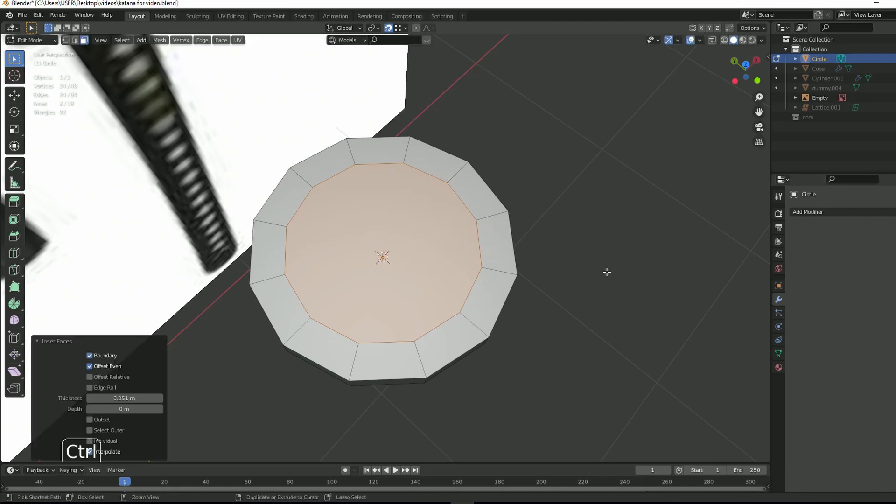
key("ctrl+b")
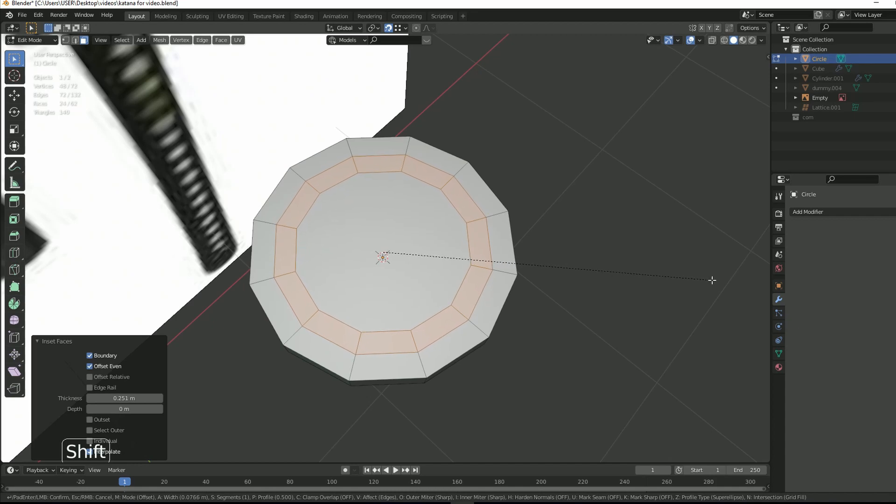
left_click(683, 277)
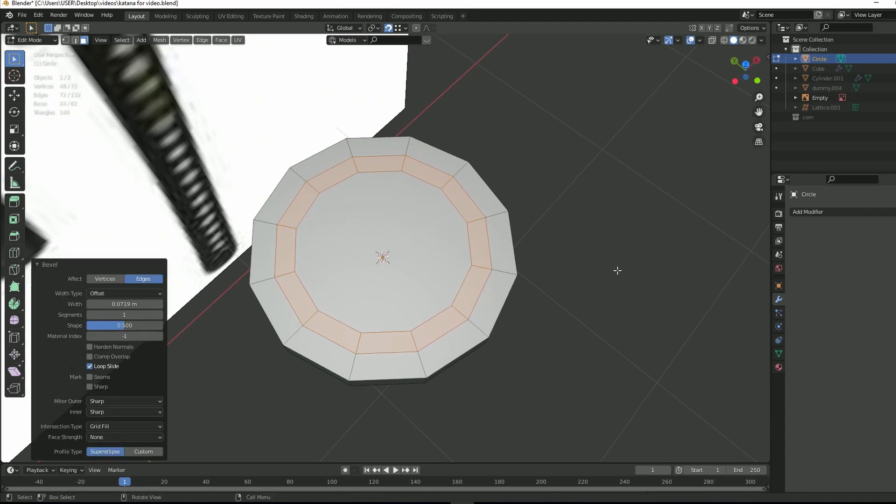
- Delete every other face of the narrow bevelled ring on both sides of the disc to make six openings
key("KP_7")
key("alt+z")
scroll(553, 283, "up", 2)
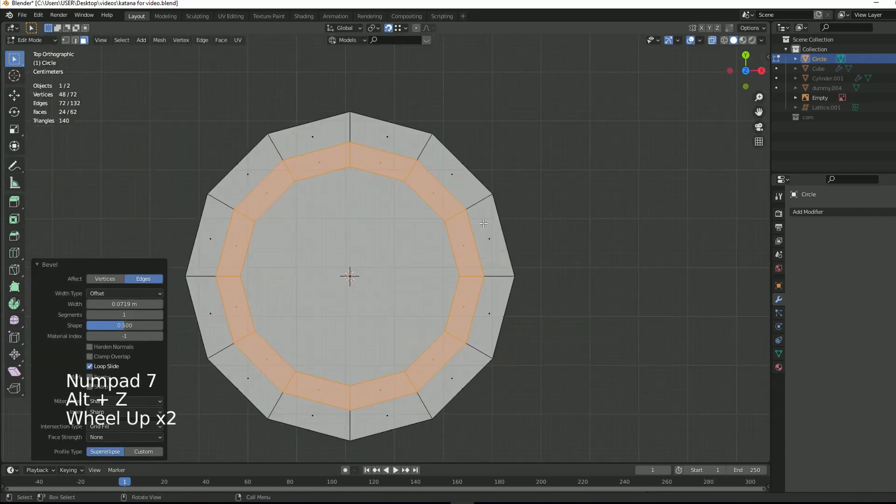
left_click(260, 193)
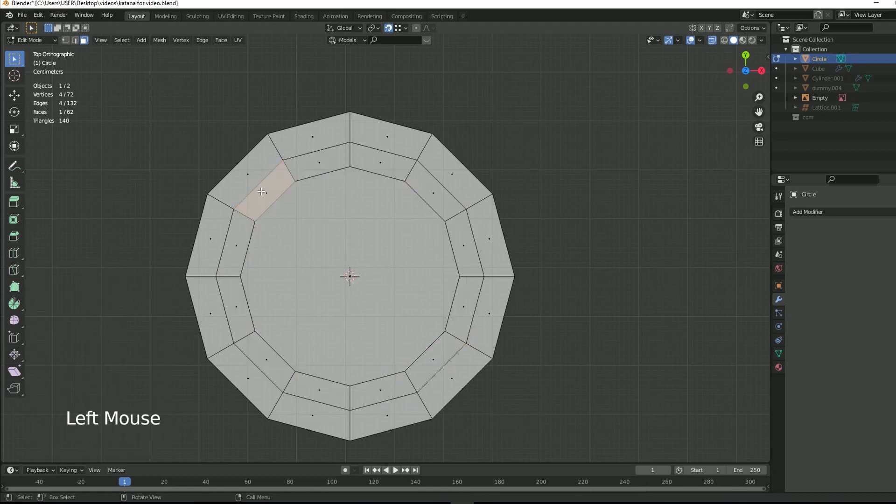
key("3")
left_click_drag(258, 186, 275, 201)
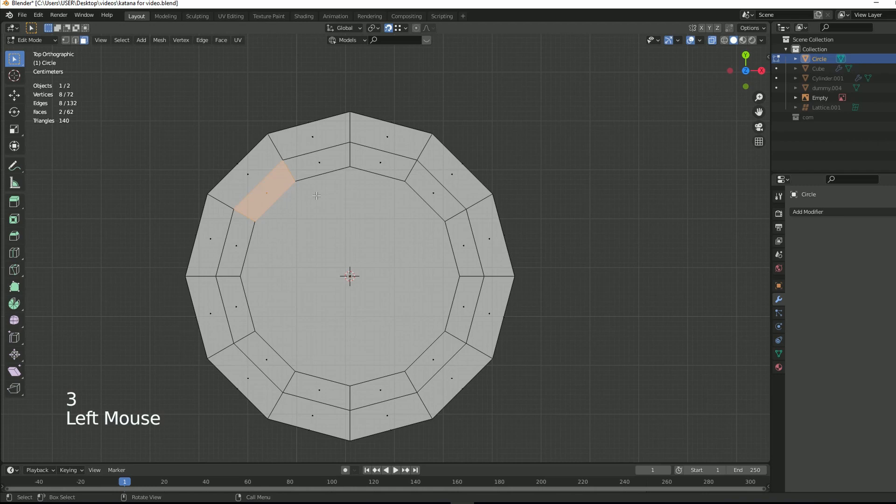
left_click(381, 162, "shift")
left_click(233, 302, "shift")
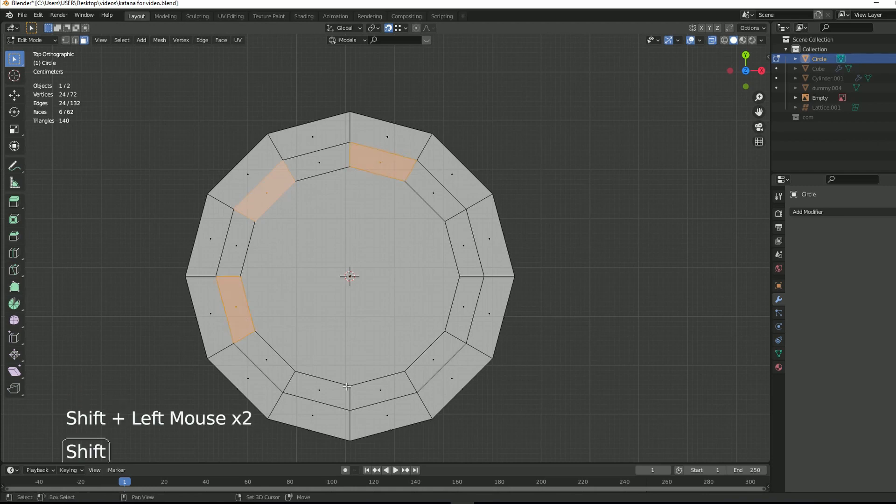
left_click(309, 389, "shift")
left_click(428, 357, "shift")
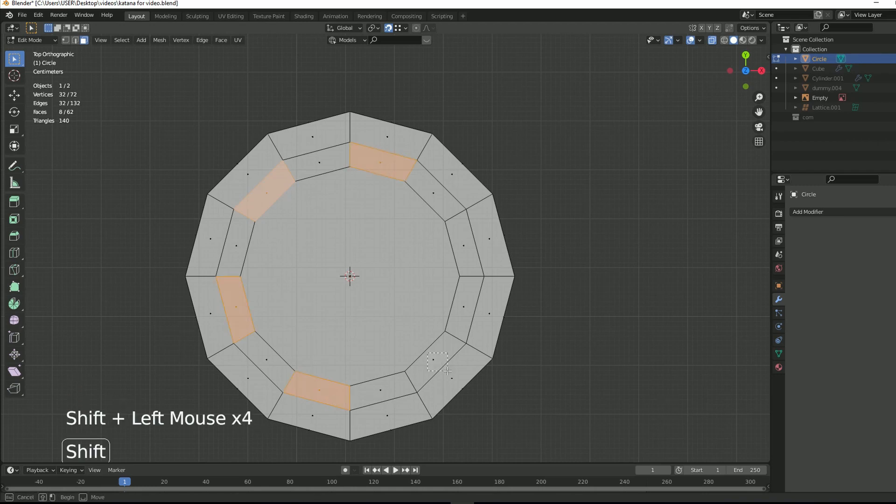
left_click(461, 245, "shift")
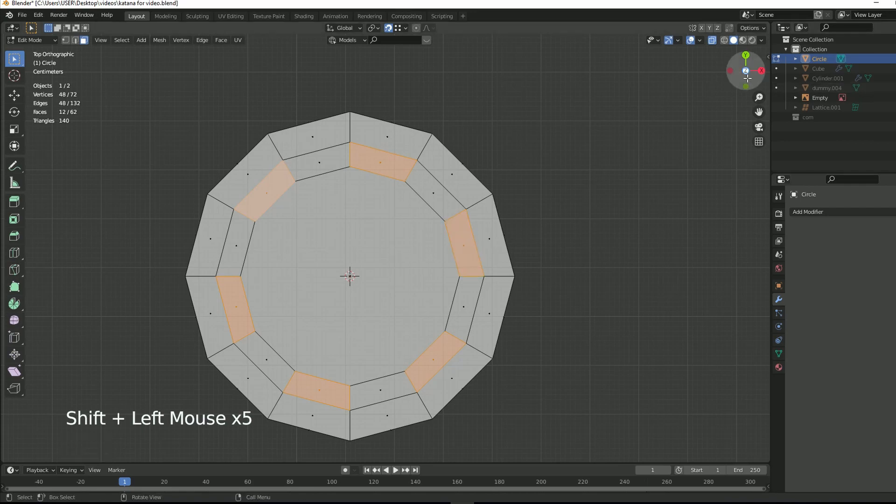
mouse_move(745, 77)
left_mouse_down()
mouse_move(743, 63)
mouse_move(775, 35)
mouse_move(749, 83)
left_mouse_up()
key("alt+z")
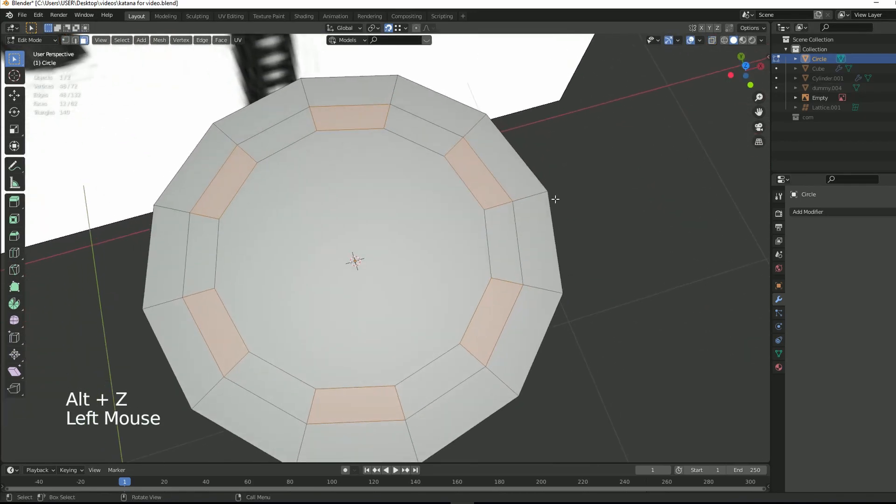
key("x")
left_click(626, 197)
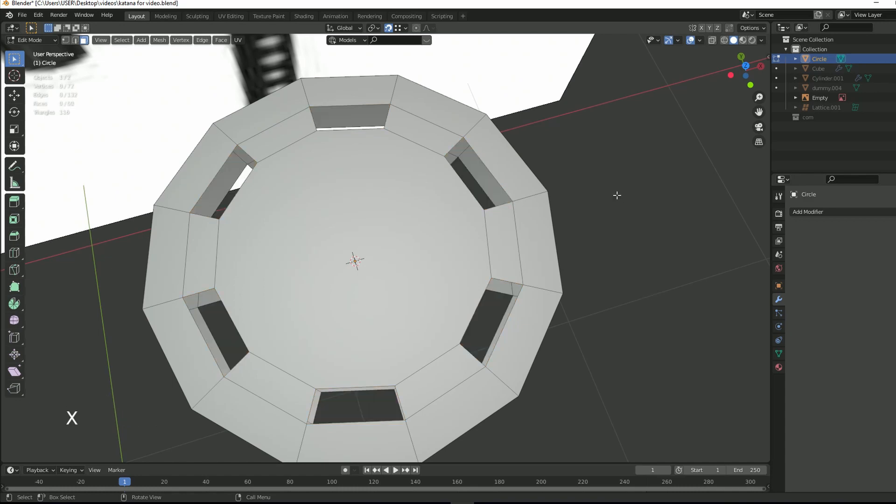
- Select the upper and lower edge loops of one opening in the guard and bridge them to form its inner walls
mouse_move(747, 68)
left_mouse_down()
mouse_move(737, 75)
mouse_move(747, 56)
mouse_move(737, 68)
mouse_move(732, 54)
mouse_move(744, 78)
left_mouse_up()
key("2")
left_click(474, 133, "alt")
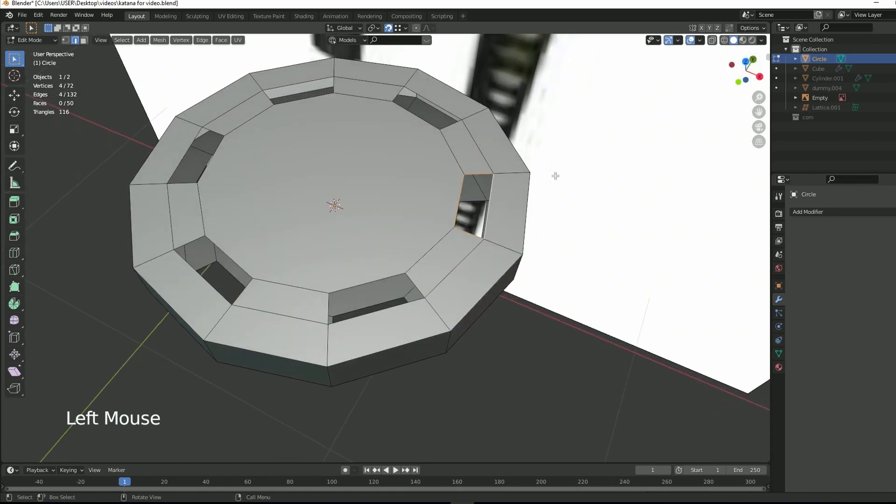
left_click(475, 212, "alt")
left_click(476, 203, "alt+shift")
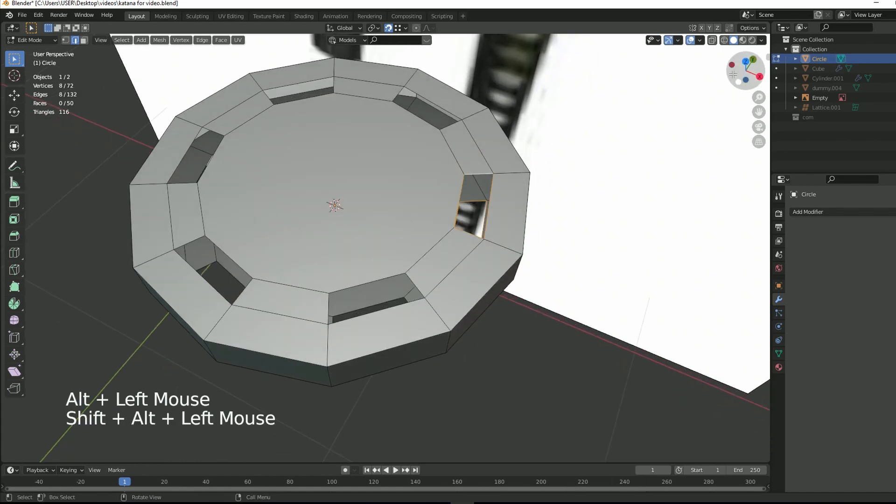
left_click_drag(759, 112, 676, 131)
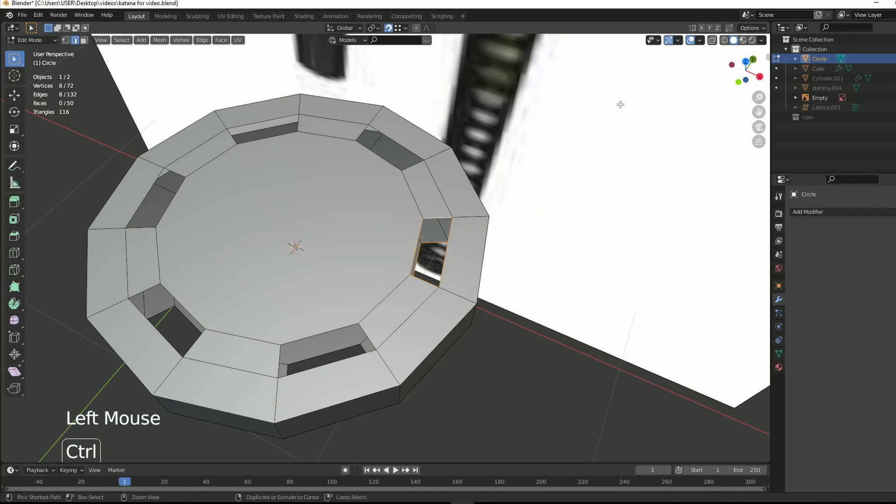
key("ctrl+e")
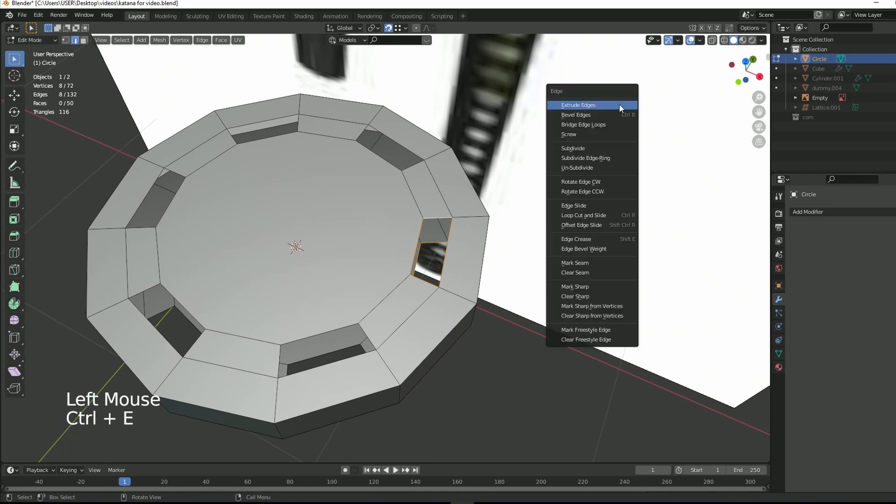
left_click(595, 124)
left_click(562, 300)
scroll(672, 145, "up", 3)
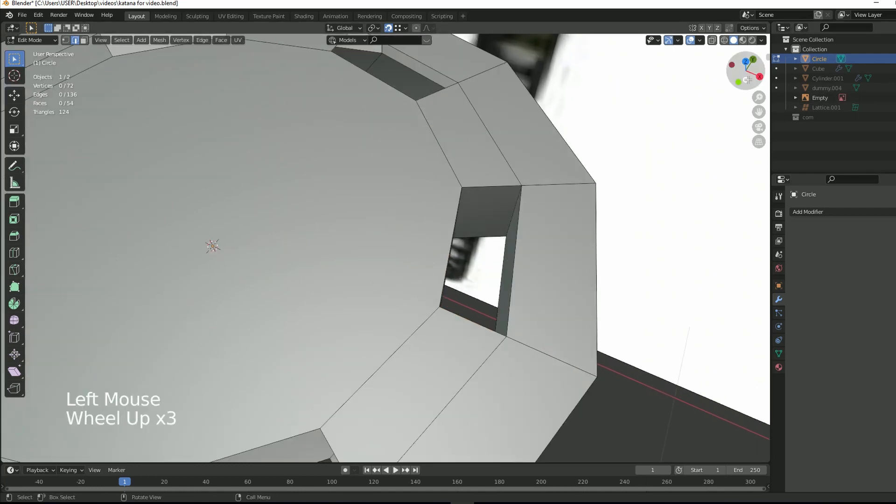
left_click_drag(748, 80, 855, 70)
left_click_drag(746, 70, 744, 75)
scroll(486, 78, "down", 2)
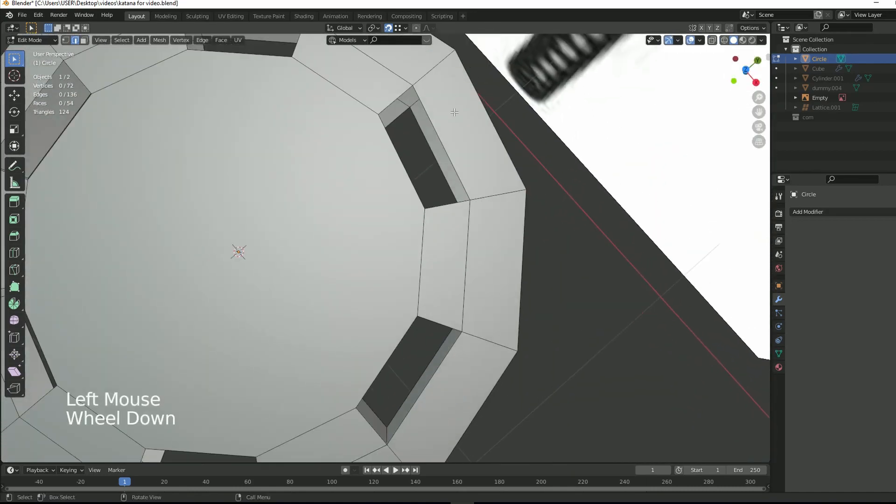
- Bridge the upper and lower edge loops of the next two unwalled openings in the guard to form their inner walls
left_click(429, 136, "alt")
left_click(448, 168, "alt+shift")
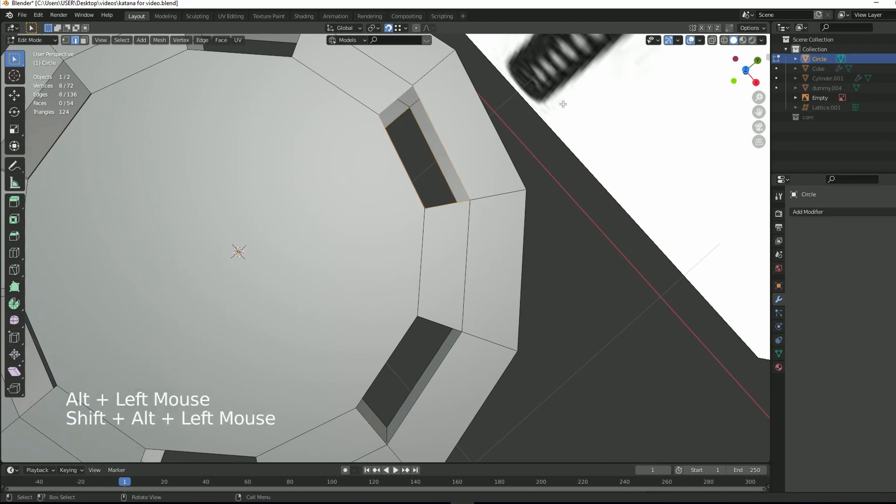
key("ctrl+e")
left_click(606, 94)
scroll(451, 105, "down", 2)
key("ctrl+e")
left_click(451, 105)
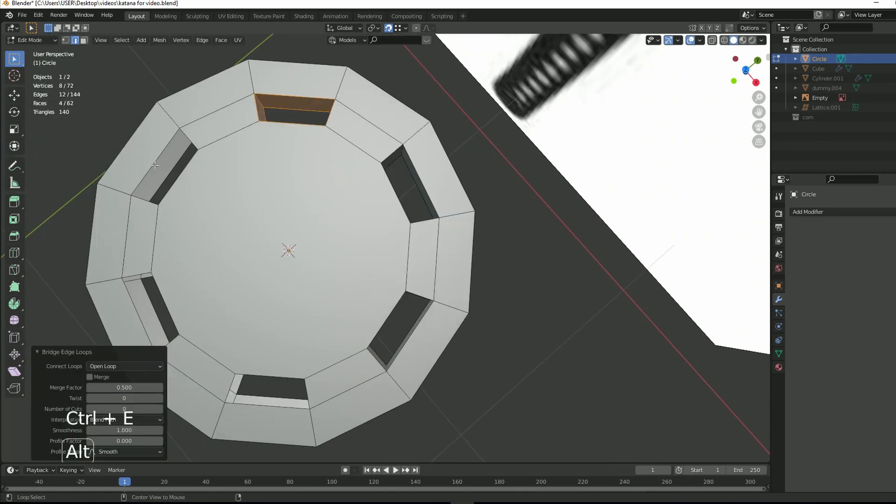
- Bridge the upper and lower edge loops of the three remaining openings in the guard and clear the selection
left_click(311, 97, "alt")
mouse_move(747, 74)
left_mouse_down()
mouse_move(765, 66)
mouse_move(744, 75)
mouse_move(709, 73)
mouse_move(745, 94)
mouse_move(744, 71)
left_mouse_up()
left_click(467, 342, "alt+shift")
key("ctrl+e")
left_click(577, 234)
left_click(593, 247, "alt")
left_click(582, 255, "alt+shift")
key("ctrl+e")
left_click(649, 215)
left_click(553, 232, "alt")
left_click(570, 232, "alt+shift")
key("ctrl+e")
left_click(647, 181)
left_click(639, 147)
- Examine the inner wall faces of the guard's six openings in face select mode
scroll(638, 146, "up", 3)
key("3")
left_click(504, 102)
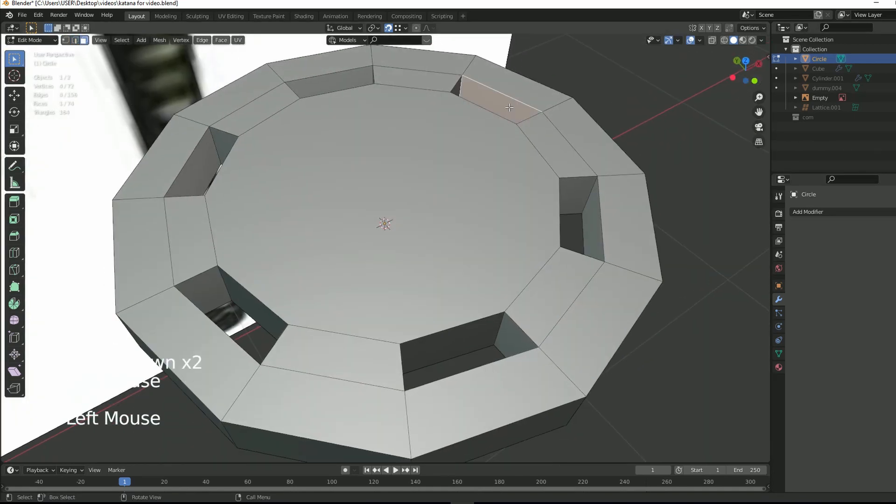
left_click(331, 82)
left_click(198, 163)
left_click(221, 296)
left_click(513, 337)
left_click(583, 187)
left_click(495, 108)
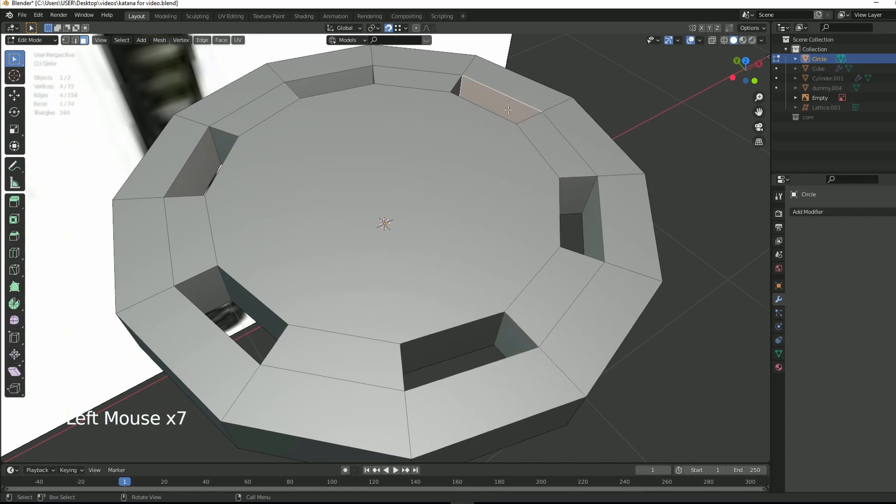
left_click_drag(740, 75, 836, 84)
scroll(610, 154, "down", 4)
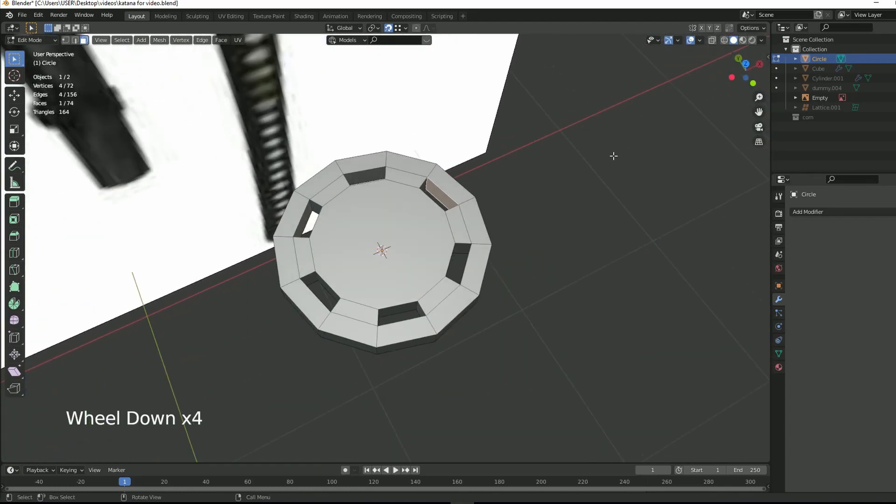
- Return to object mode and shade the guard disc smooth
left_click(613, 186)
key("Tab")
left_click(579, 206)
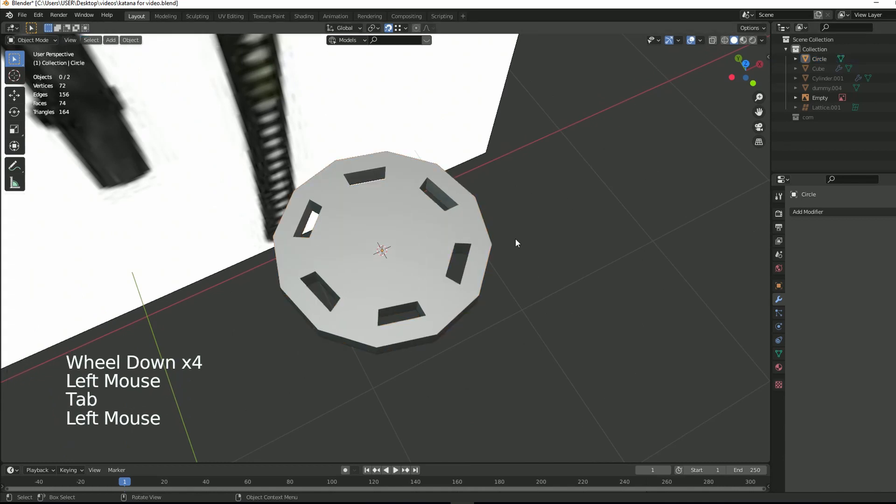
left_click_drag(746, 70, 522, 221)
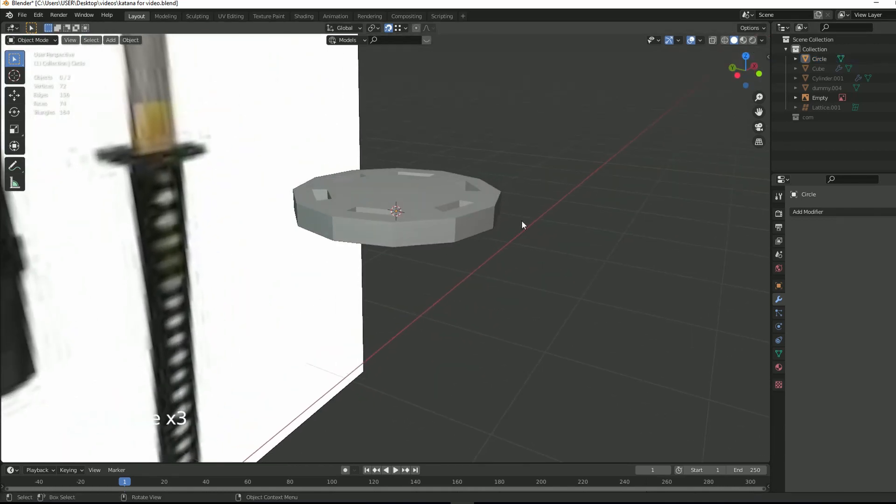
left_click(430, 193)
right_click(430, 192)
left_click(429, 193)
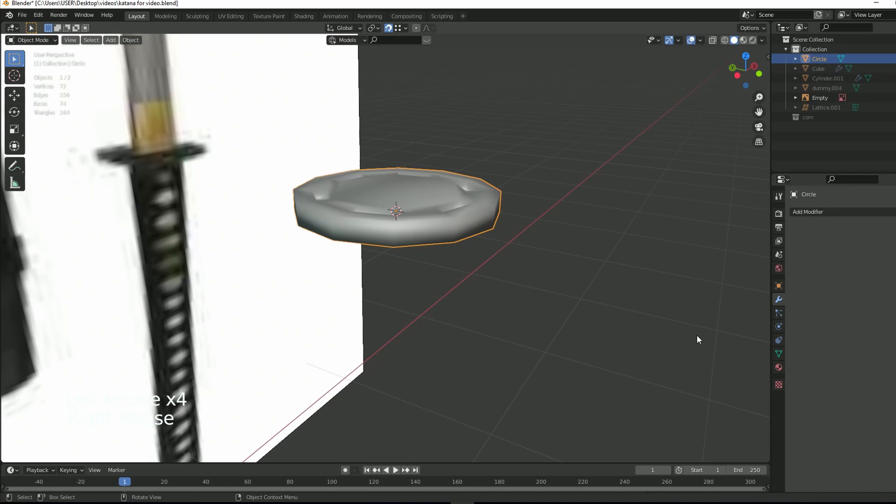
- Enable Auto Smooth for the guard's normals with an angle of 60°
left_click(779, 353)
left_click(846, 393)
left_click(888, 393)
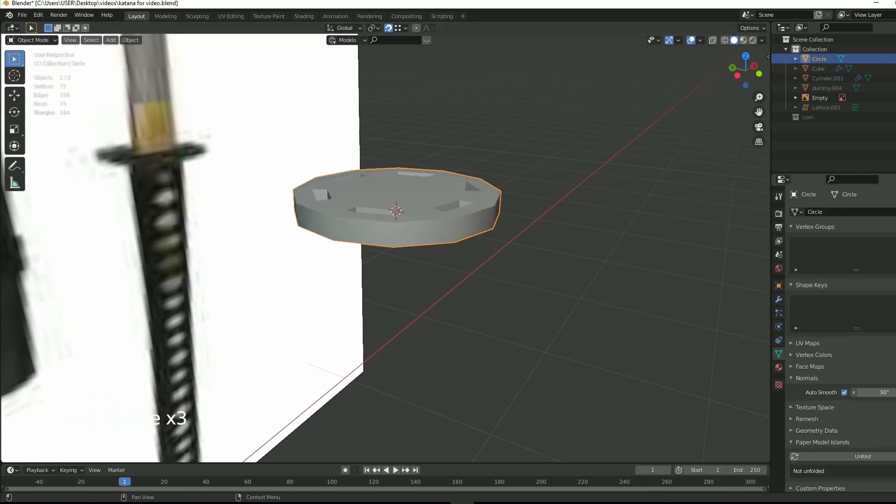
type("60")
key("Return")
- Unhide the blade and handle to check the guard against the reference in front view, and undo the visibility change
left_click_drag(747, 63, 732, 72)
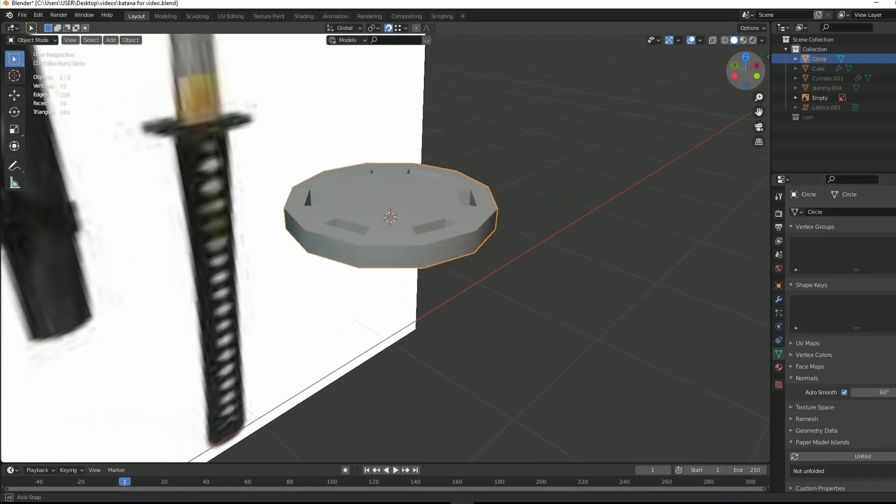
scroll(619, 194, "up", 1)
key("alt+h")
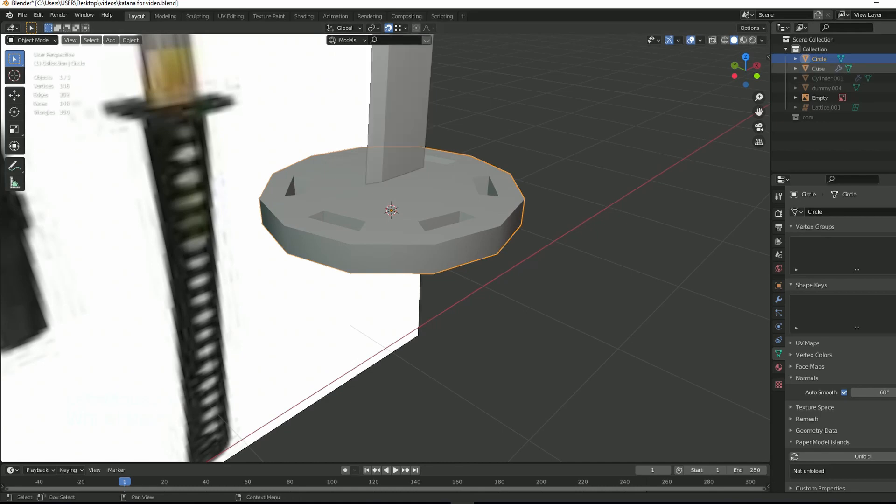
left_click(693, 193)
key("KP_1")
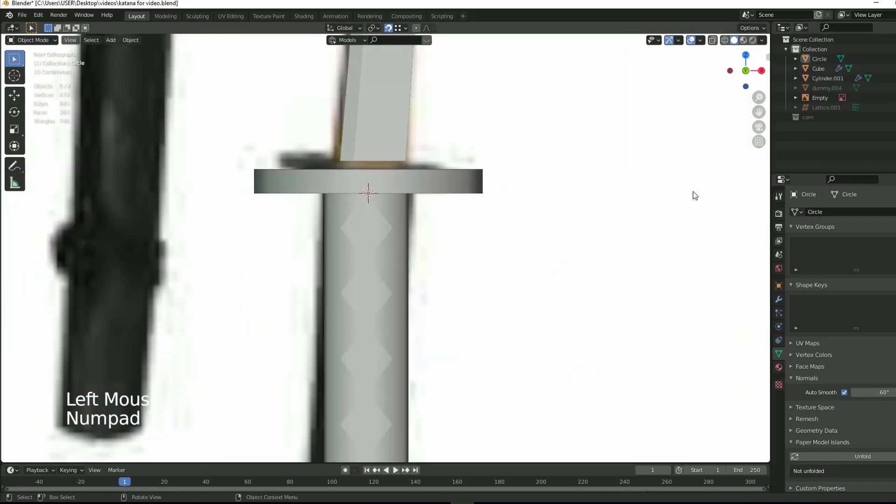
scroll(462, 243, "down", 8)
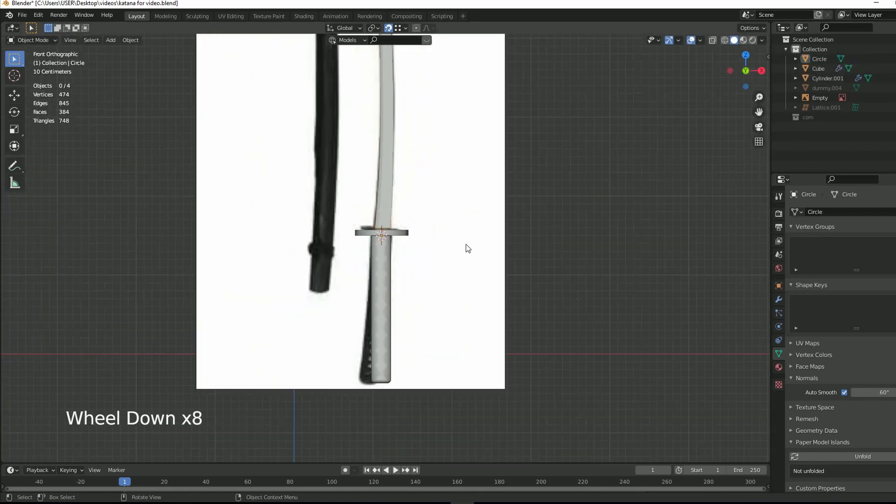
scroll(467, 246, "up", 1)
key("ctrl+z")
key("ctrl+z")
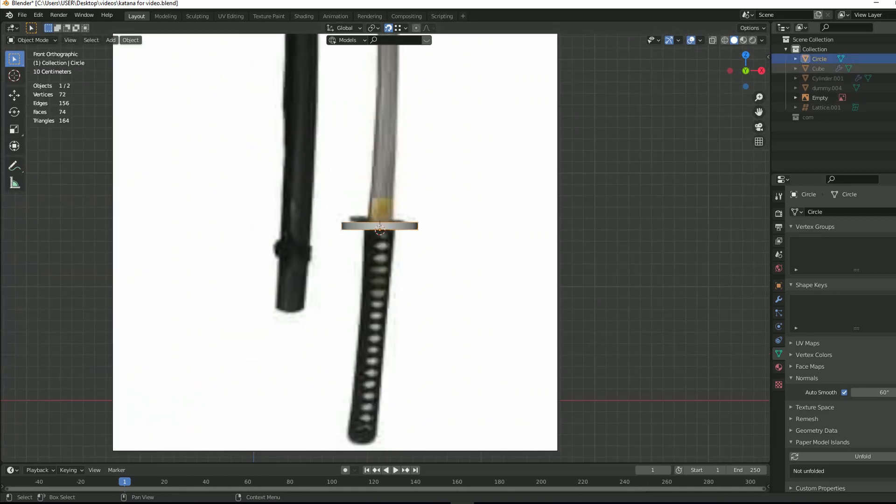
- Unhide the blade (Cube) and the handle (Cylinder.001), keeping dummy.004 hidden
left_click(894, 69)
left_click(894, 88)
left_click(894, 87)
left_click(894, 78)
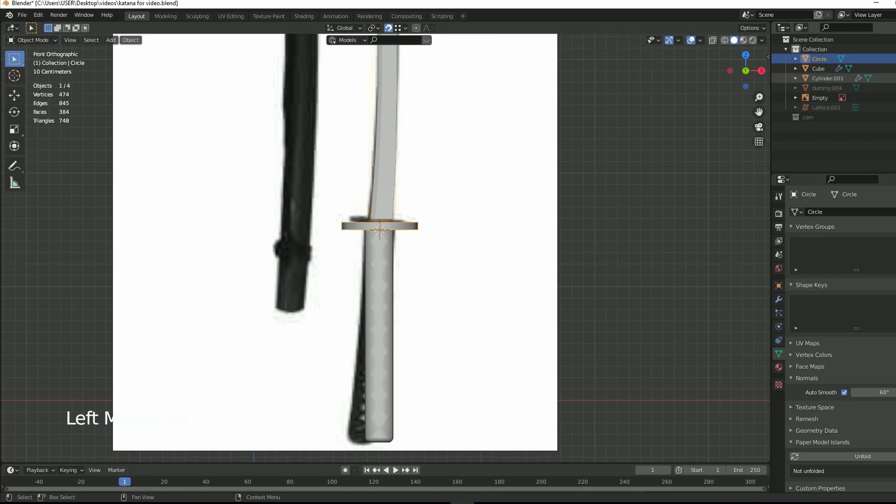
- Unhide the Lattice.001 object and examine it alongside the handle and the reference image
left_click(380, 305)
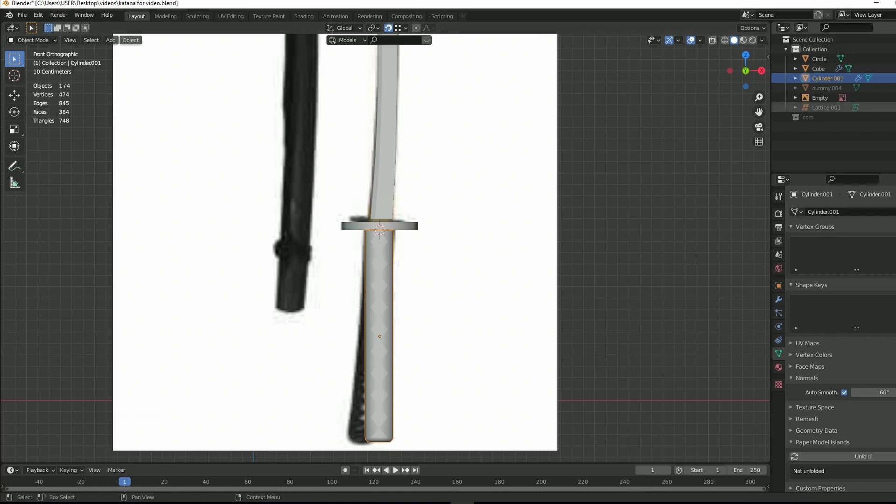
left_click(893, 107)
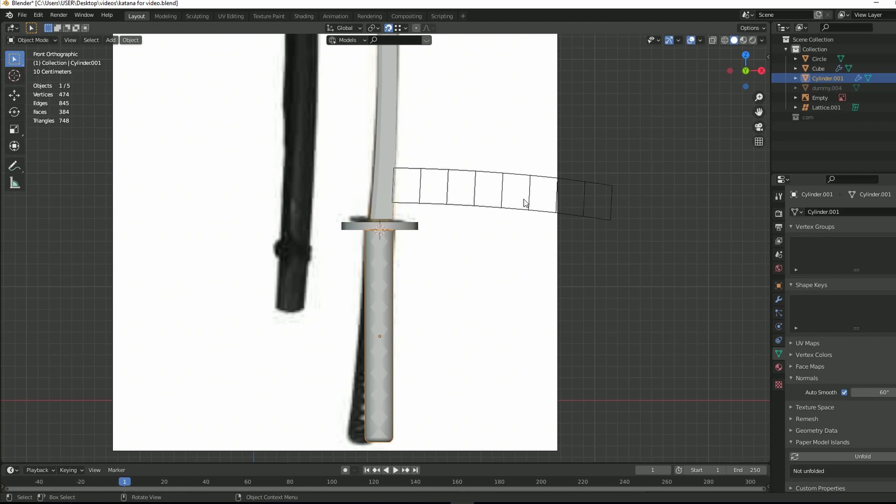
left_click(542, 213)
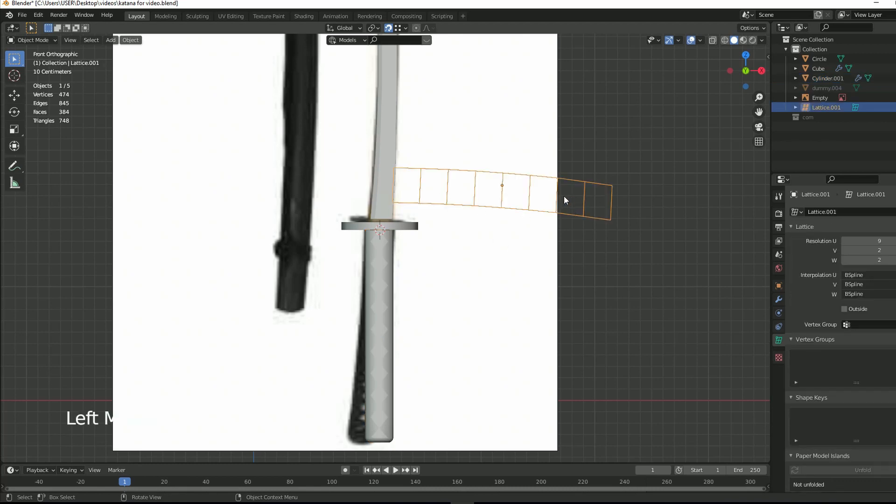
left_click(388, 310)
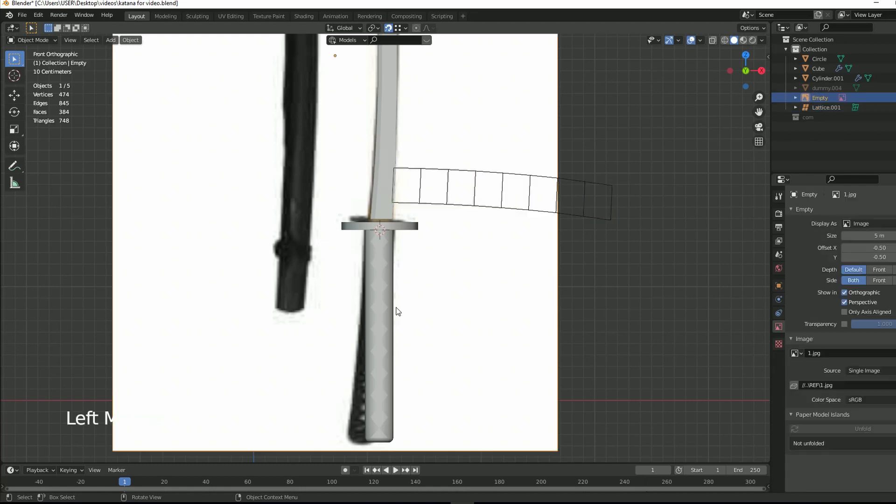
- Rotate the curved handle lattice by 90° in the front view
left_click(542, 217)
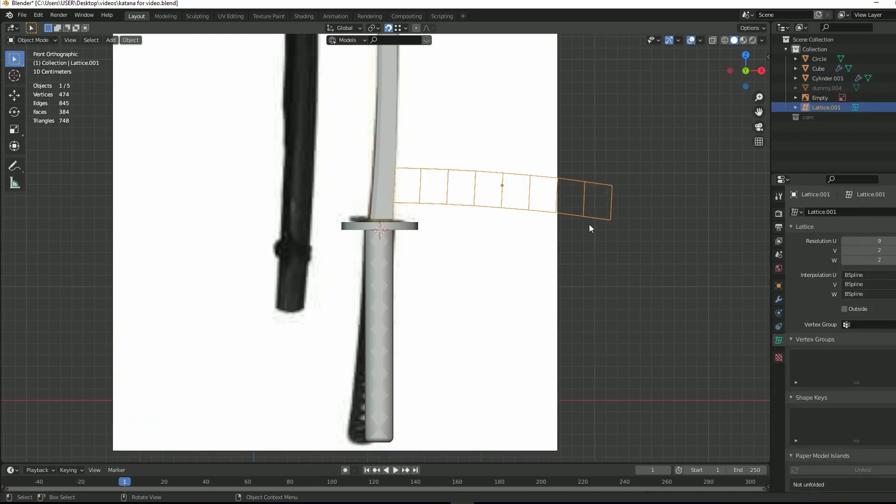
type("r90")
key("Return")
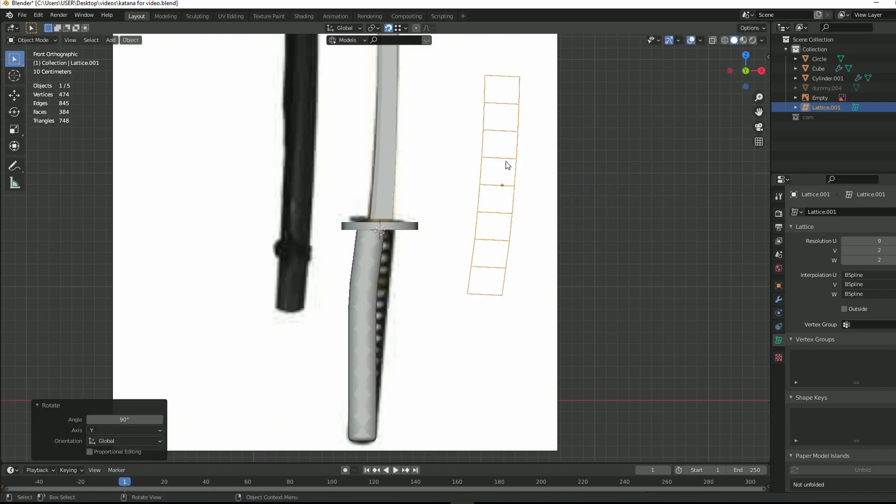
- Snap the lattice onto the sword handle using Selection to Active, with the handle as the active object
left_click(359, 308)
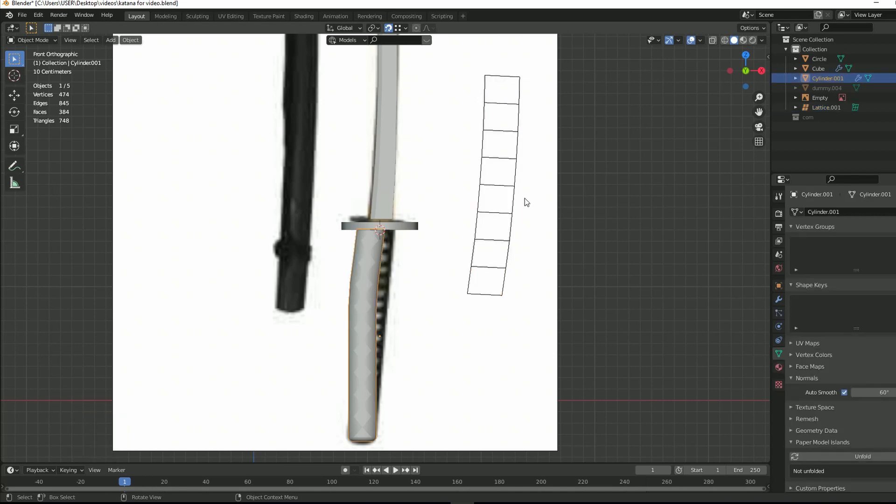
left_click(506, 194)
left_click(506, 194)
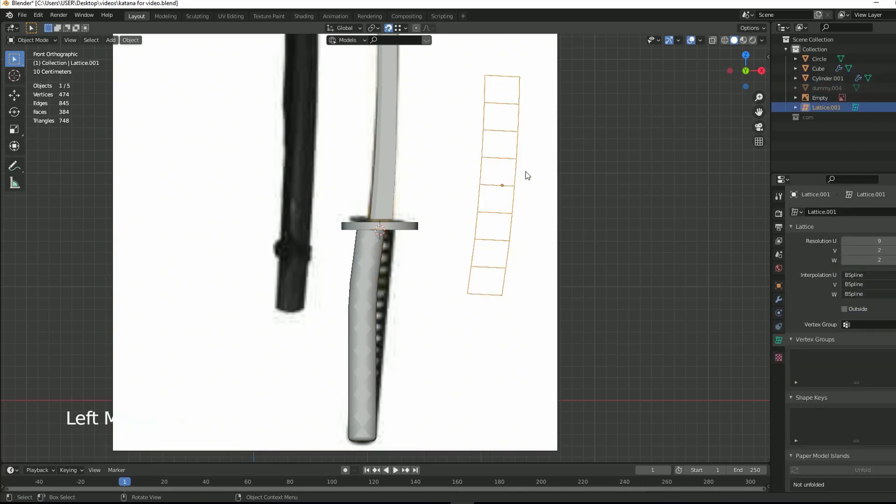
middle_click_drag(506, 194, 495, 182)
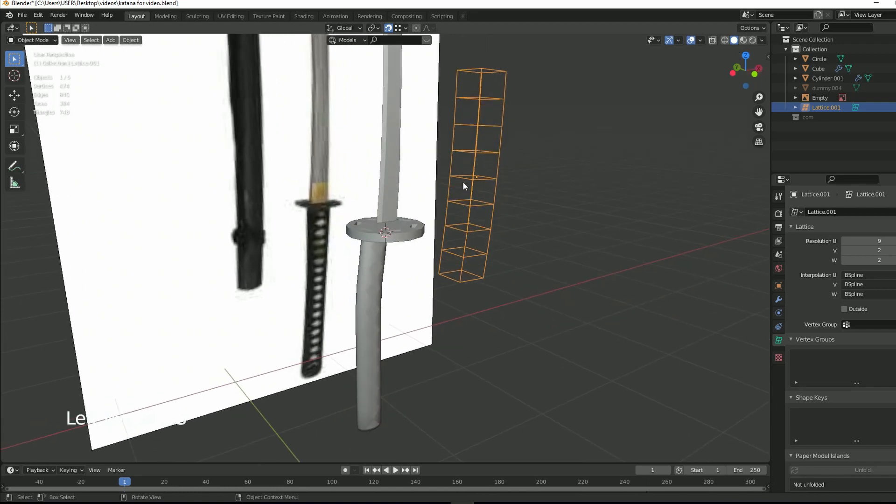
left_click(372, 300, "shift")
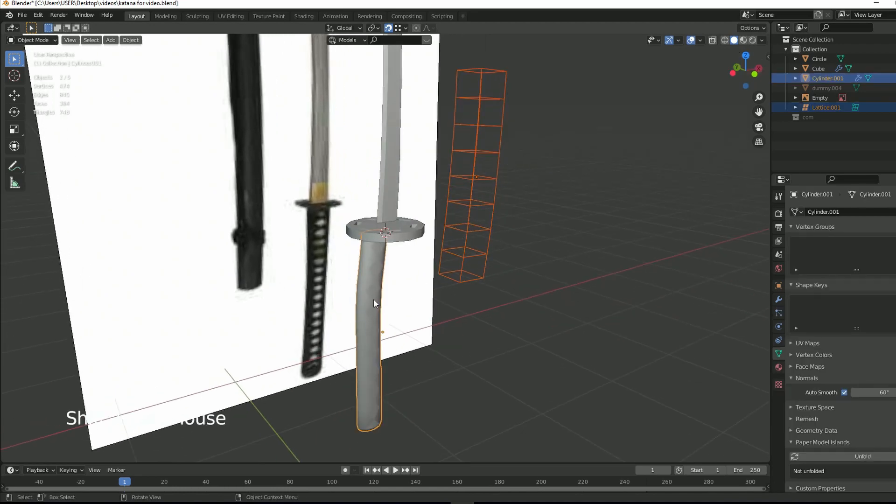
key("shift+s")
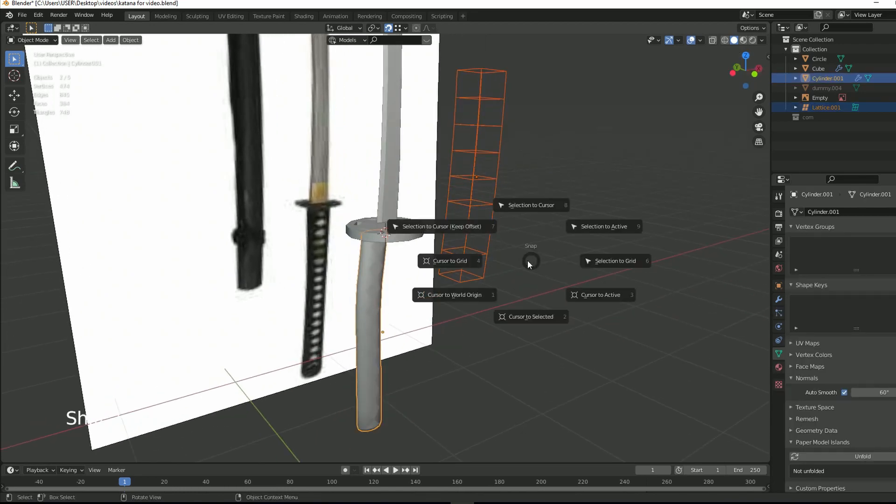
left_click(593, 226)
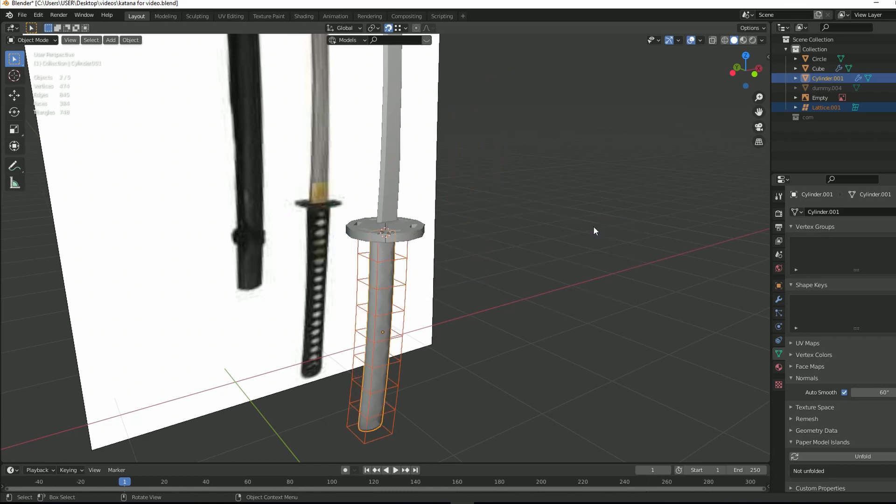
- Hide the lattice surrounding the handle
key("KP_1")
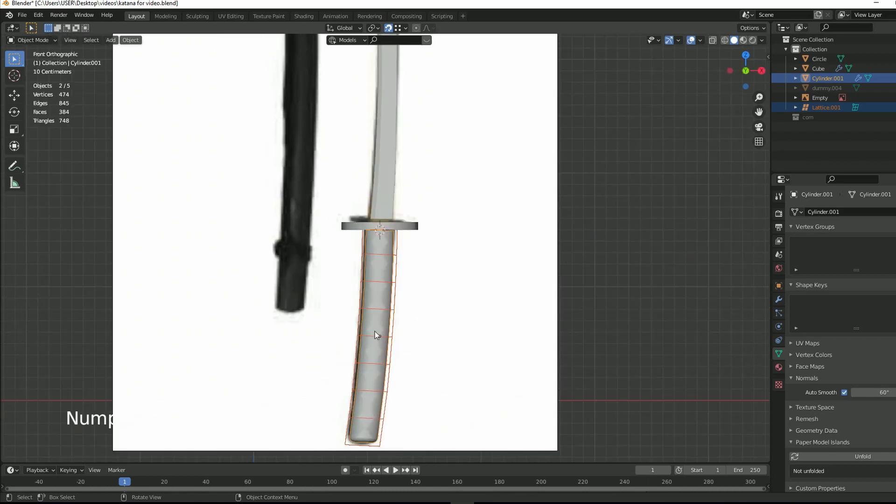
left_click_drag(746, 70, 759, 84)
left_click(570, 217)
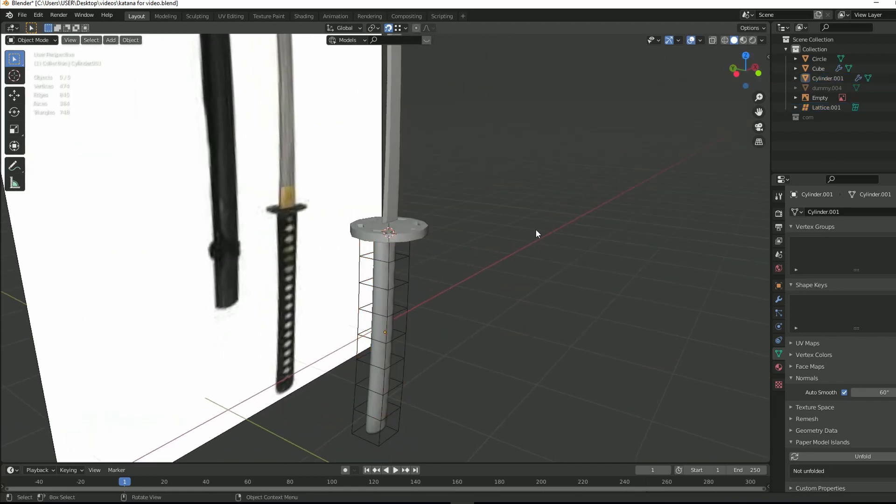
left_click(409, 258)
key("h")
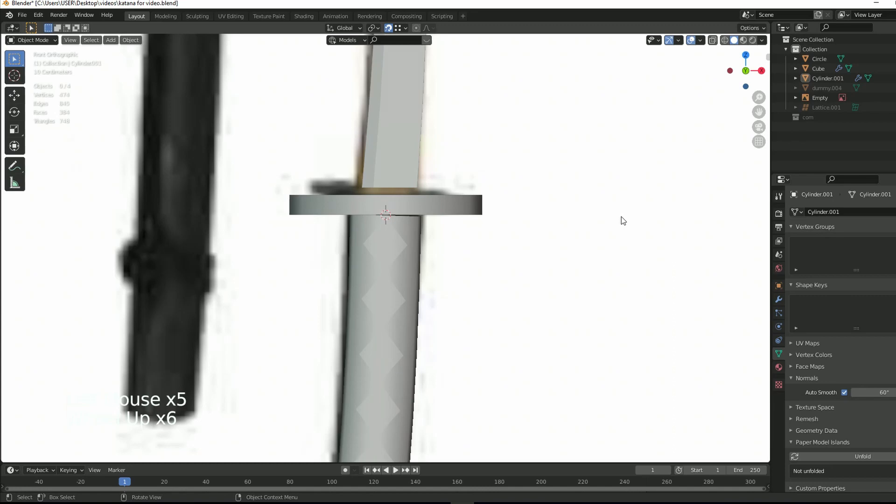
- Examine how the round guard lines up with the blade and handle from the top, front, right and perspective views
left_click(444, 178)
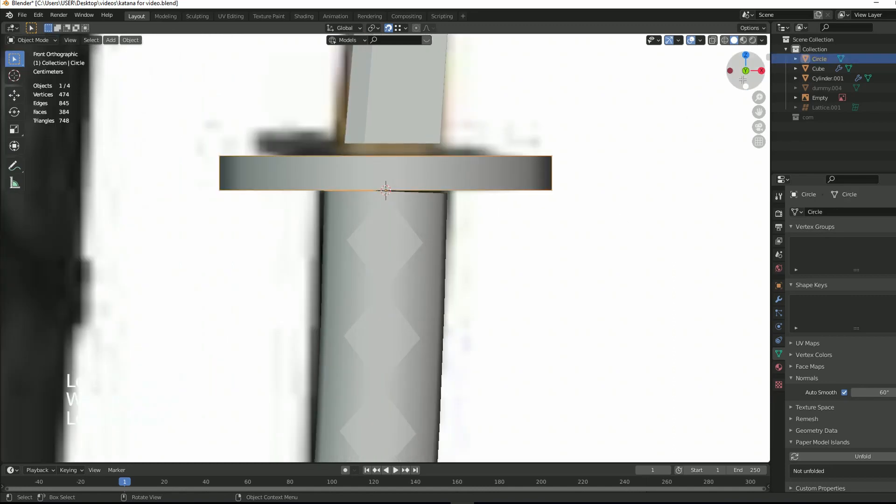
mouse_move(746, 70)
left_mouse_down()
mouse_move(731, 78)
mouse_move(738, 83)
left_mouse_up()
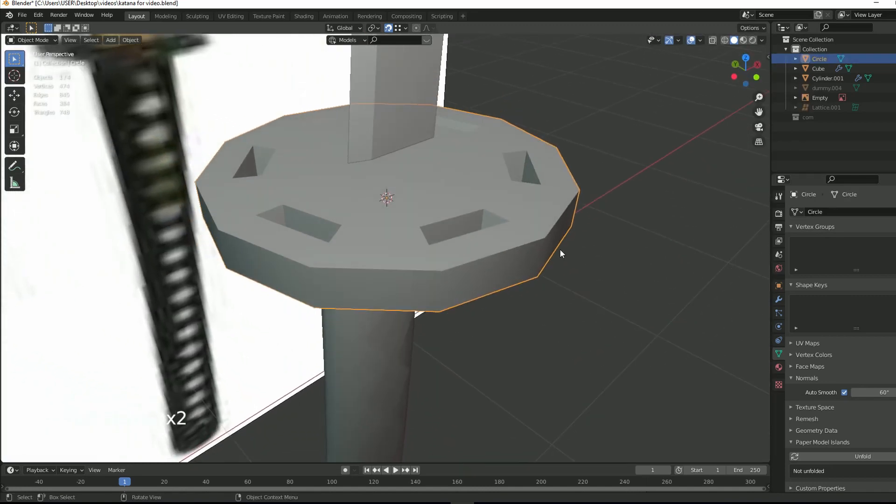
key("KP_7")
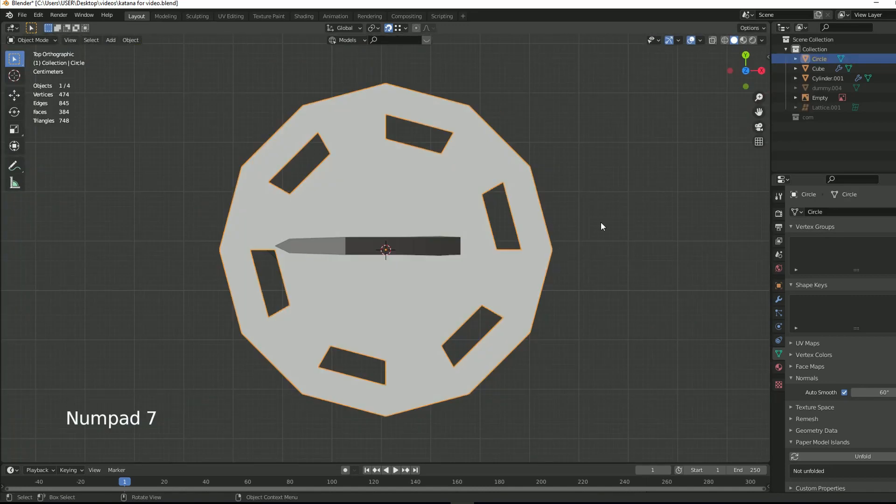
key("alt+z")
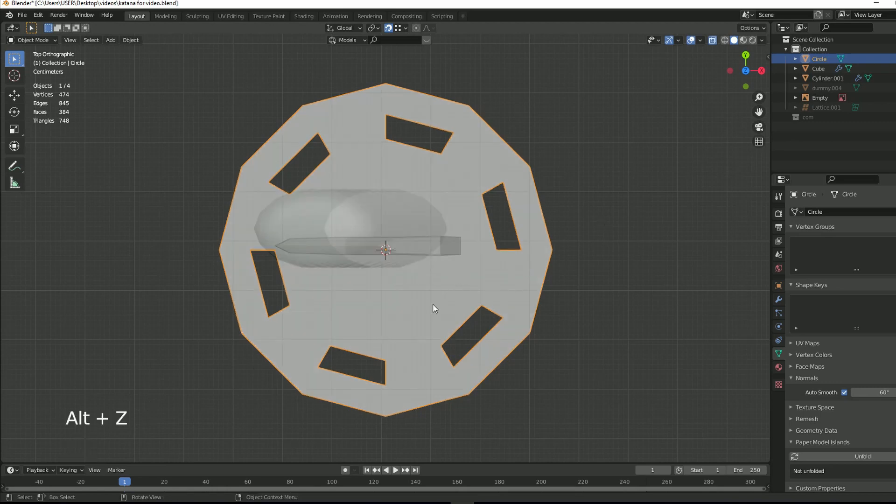
key("KP_1")
scroll(584, 271, "down", 3)
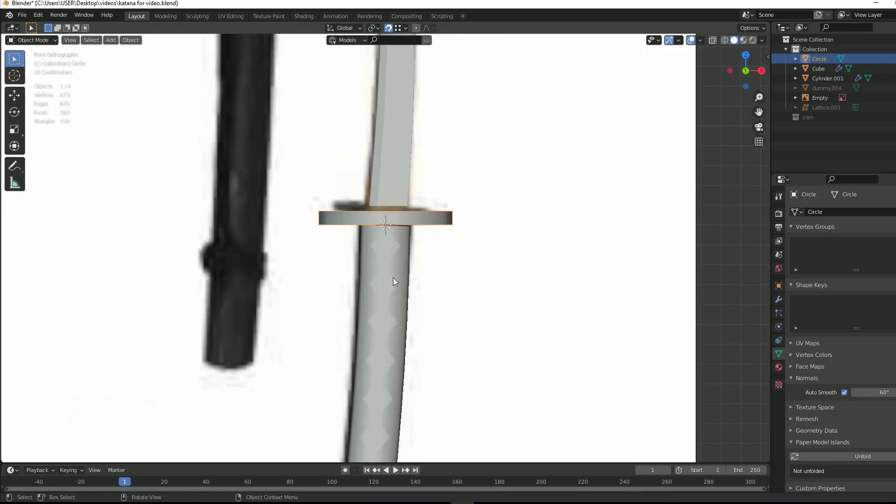
scroll(445, 253, "up", 5)
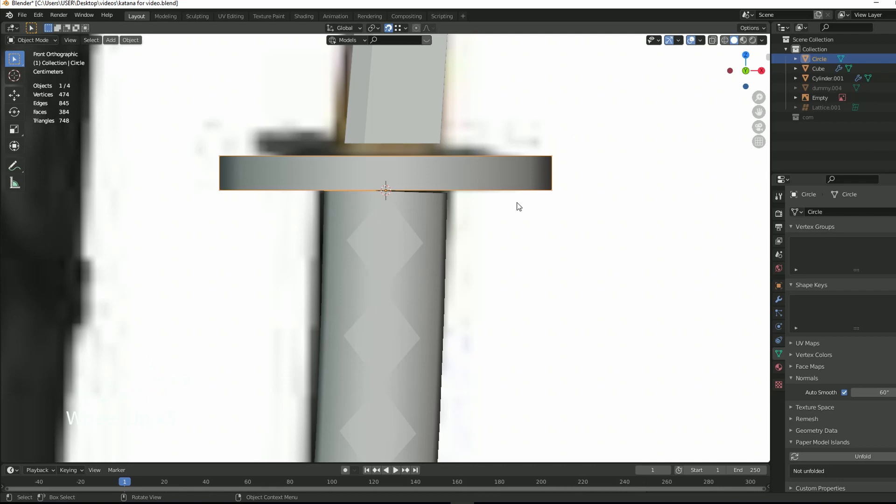
middle_click_drag(518, 204, 481, 170)
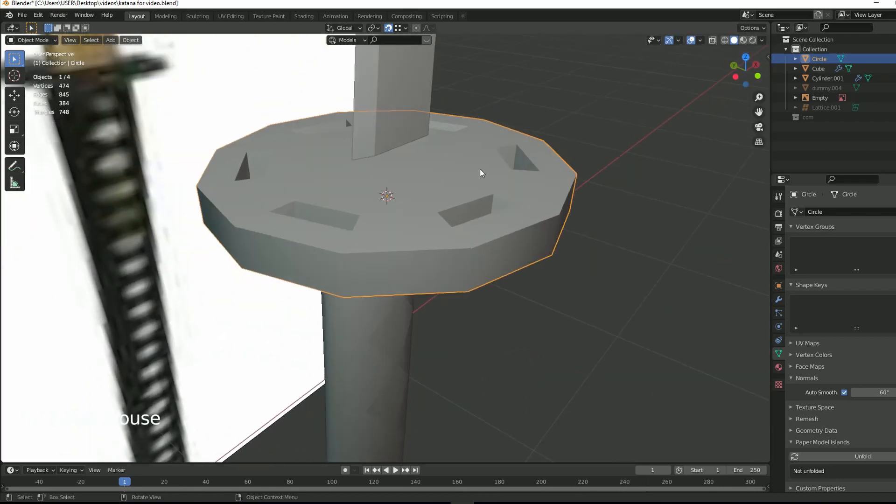
left_click(480, 169)
key("KP_3")
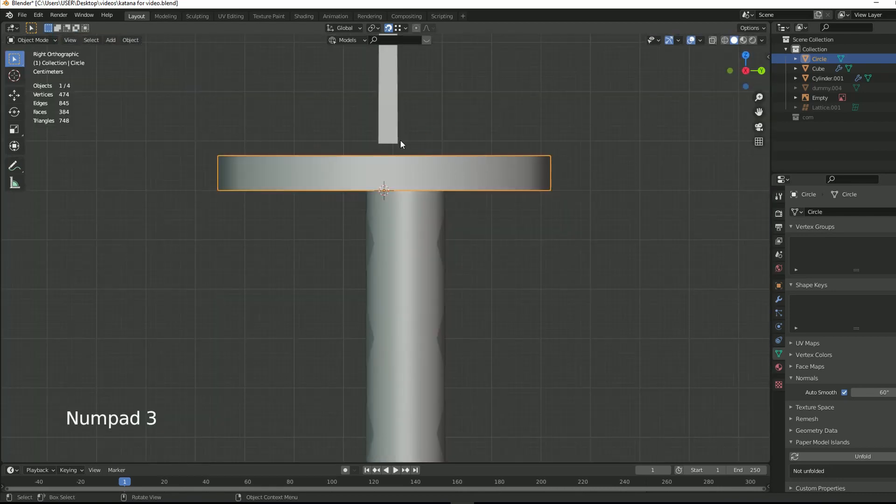
scroll(399, 139, "down", 6)
scroll(352, 245, "up", 8)
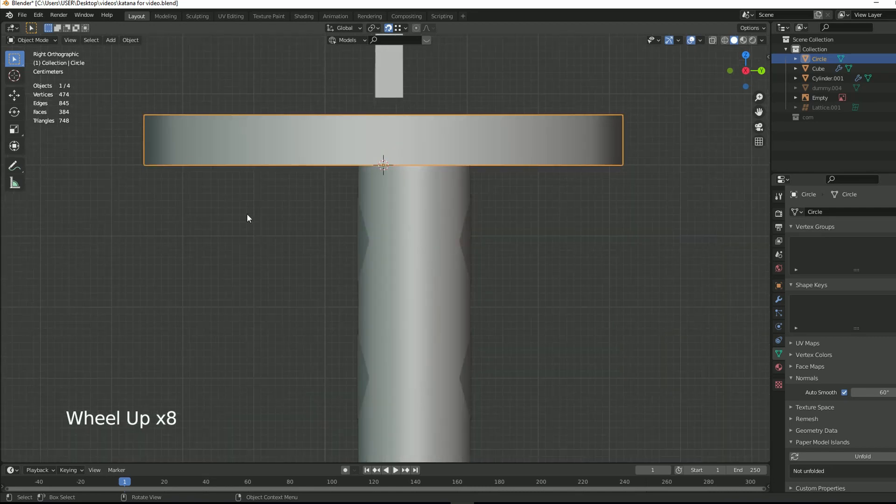
key("KP_3")
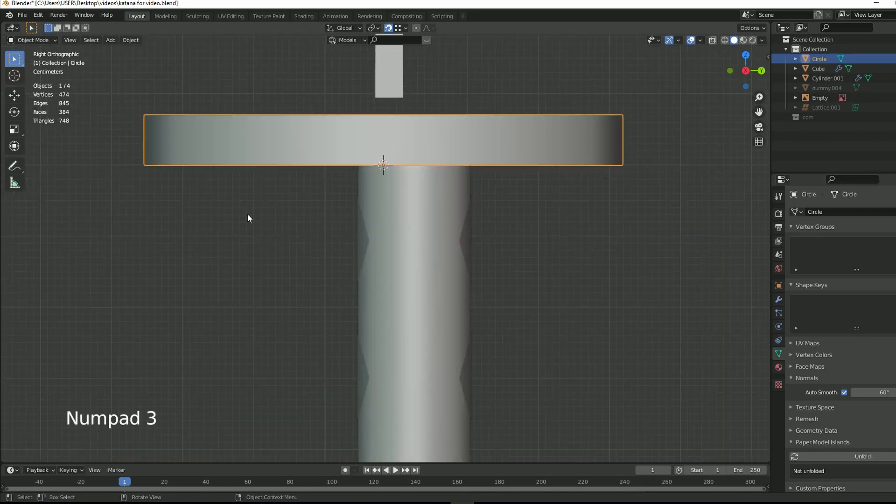
- Move the blade down along Z until its base rests on the guard's upper face
scroll(392, 98, "down", 2)
left_click(392, 102)
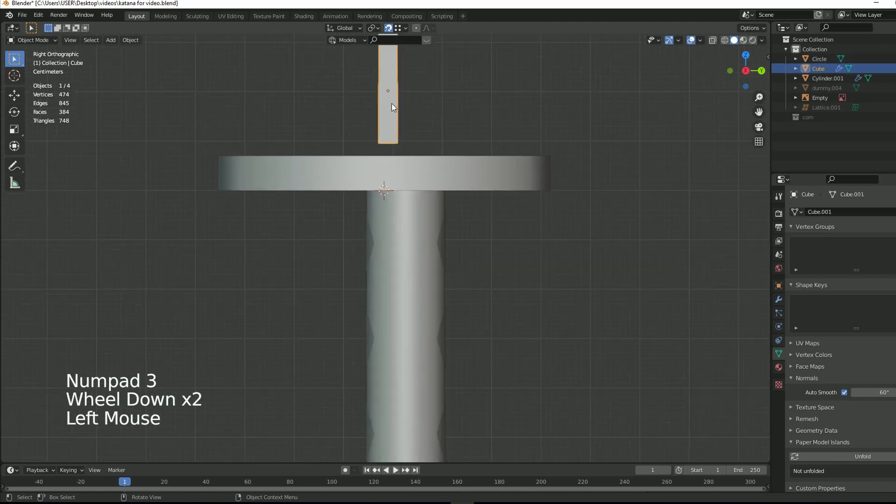
key("g")
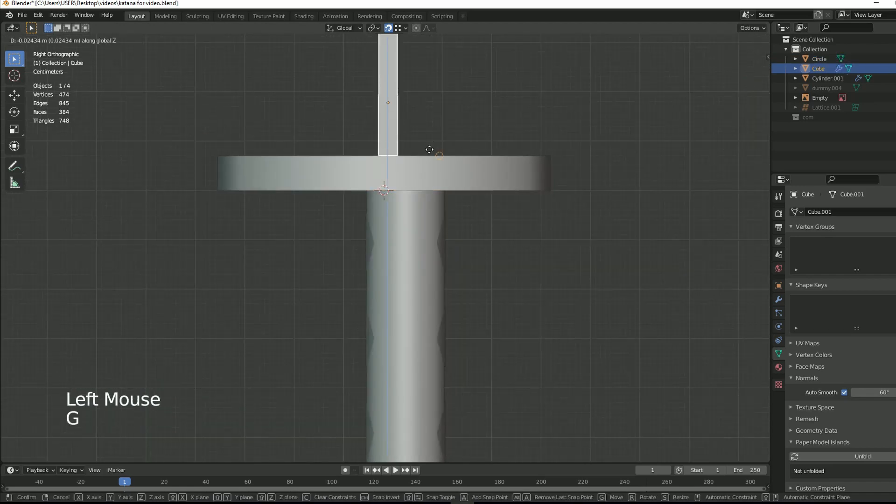
left_click(428, 149)
key("g")
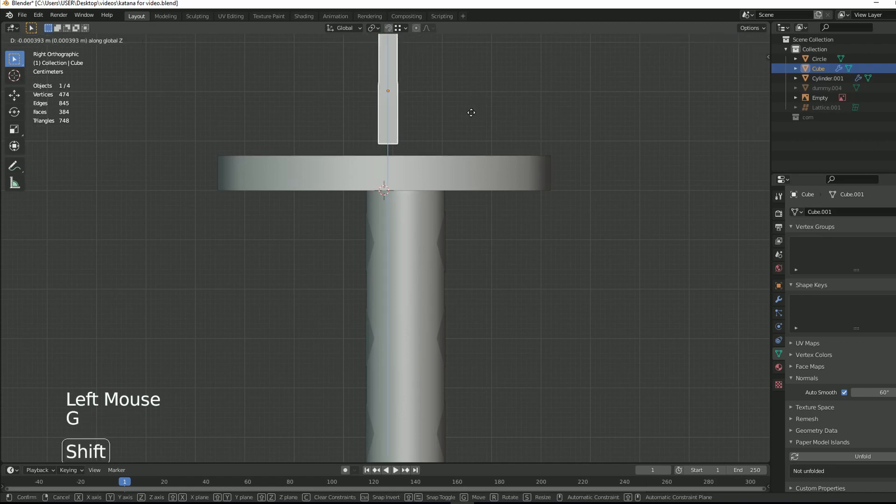
left_click(400, 253)
- Move the handle along Y in the right view to centre it under the blade and guard
left_click(400, 253)
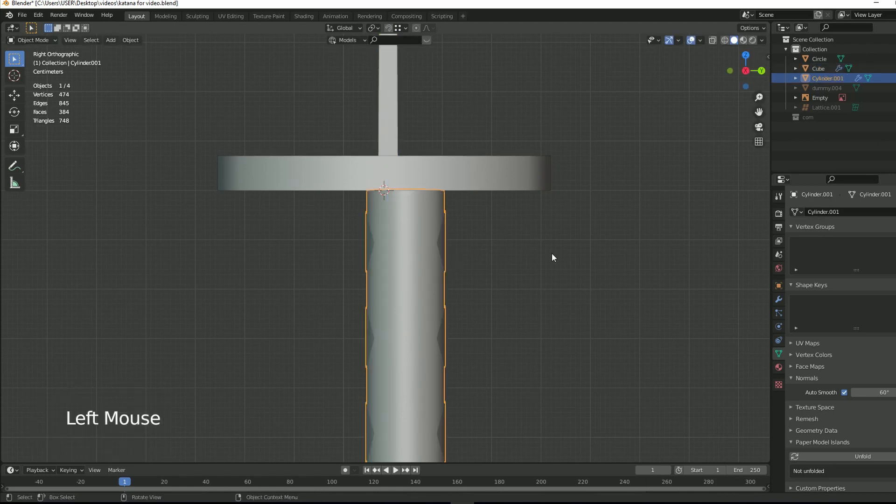
key("g")
key("Escape")
key("g")
key("g")
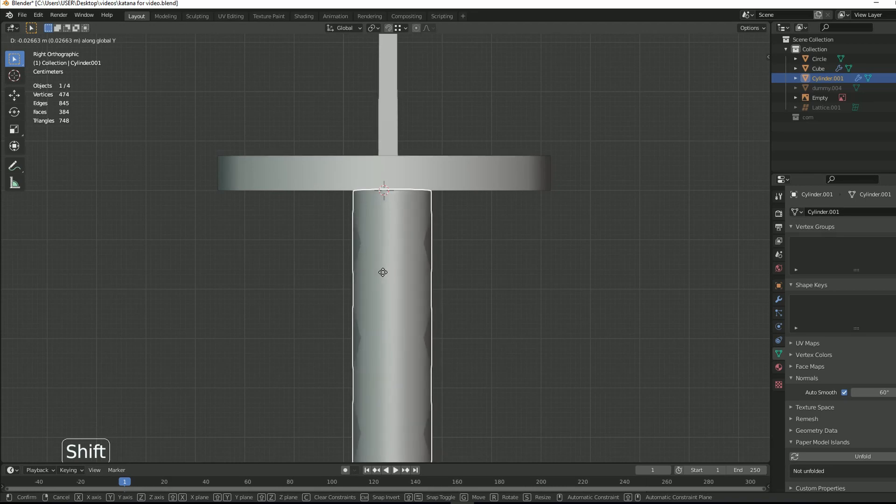
left_click(357, 274)
left_click(532, 270)
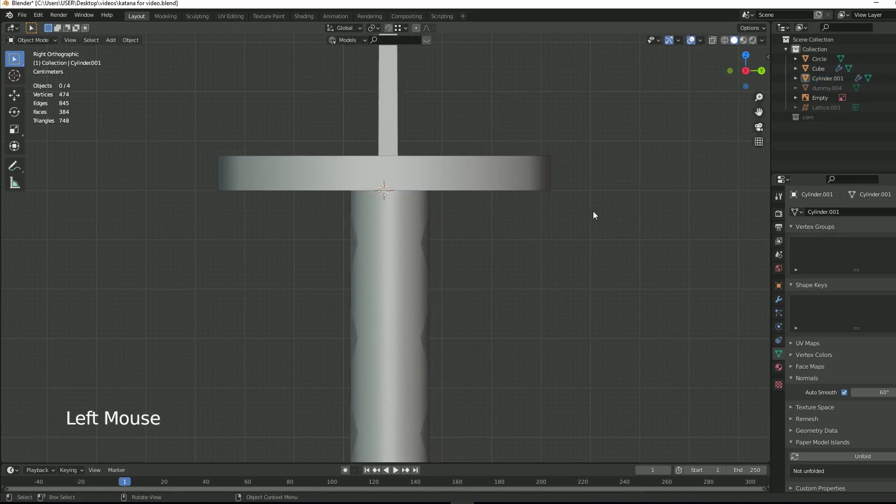
- Raise the handle about 0.0086 m along Z so its slanted upper end sinks into the guard
key("KP_1")
left_click(442, 225)
key("g")
key("z")
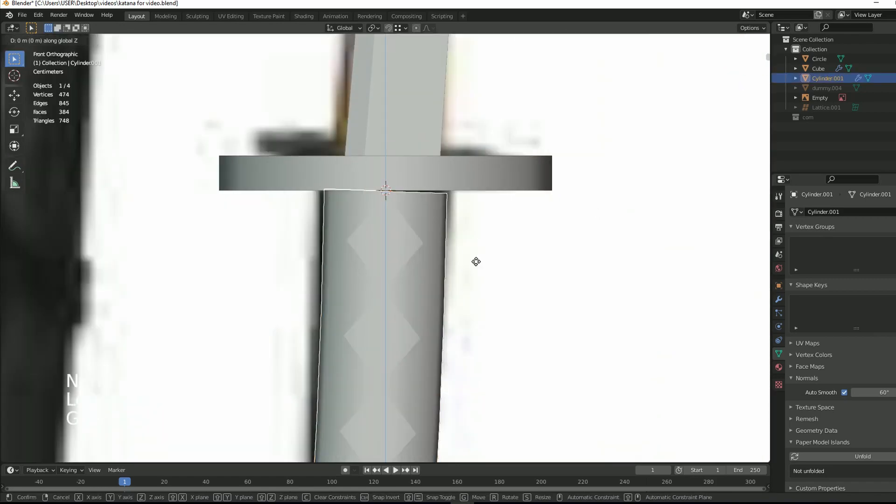
left_click(481, 221)
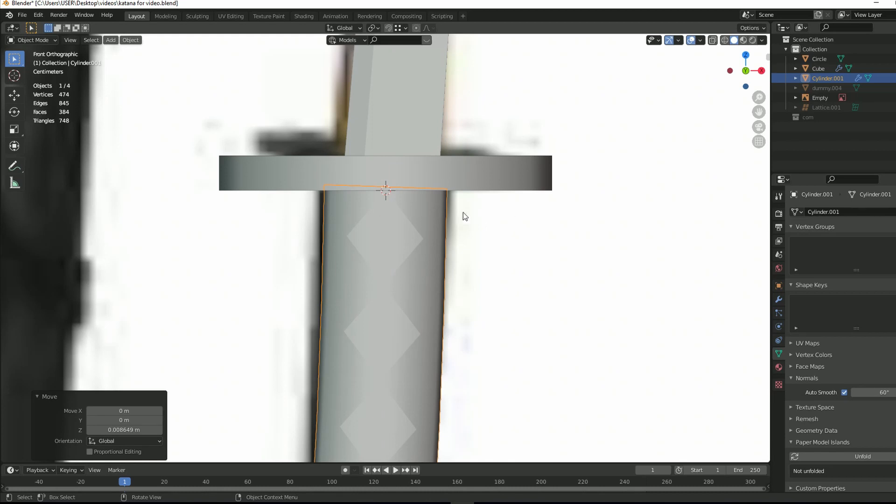
- Examine the joint between handle and guard up close and the whole katana against the reference image
scroll(320, 218, "up", 3)
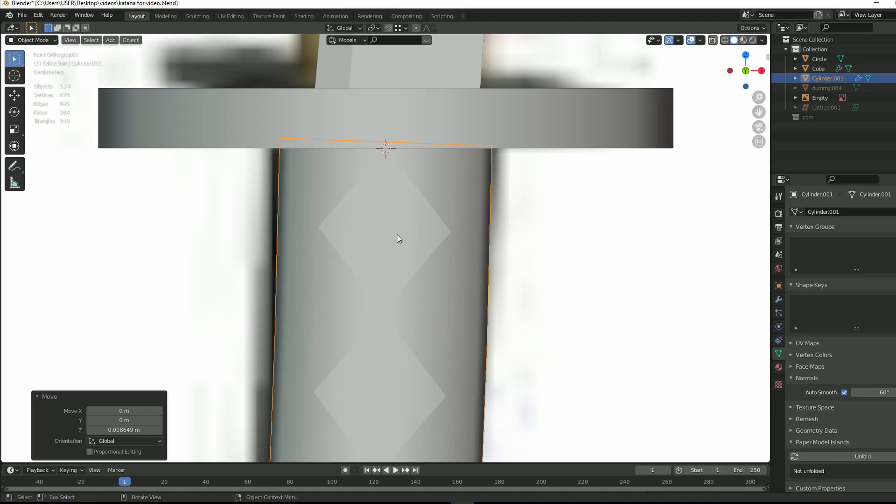
scroll(480, 254, "down", 6)
scroll(534, 168, "up", 5)
scroll(536, 246, "down", 5)
scroll(453, 212, "up", 3)
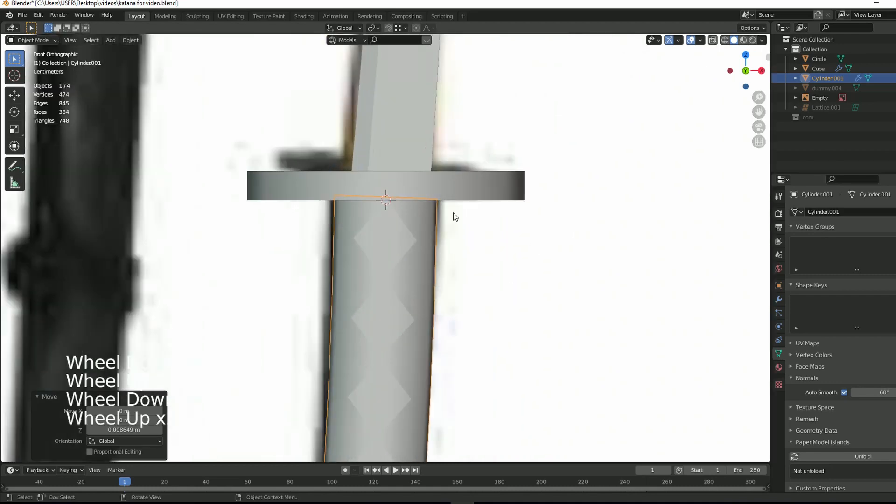
scroll(453, 212, "down", 15)
scroll(491, 231, "up", 6)
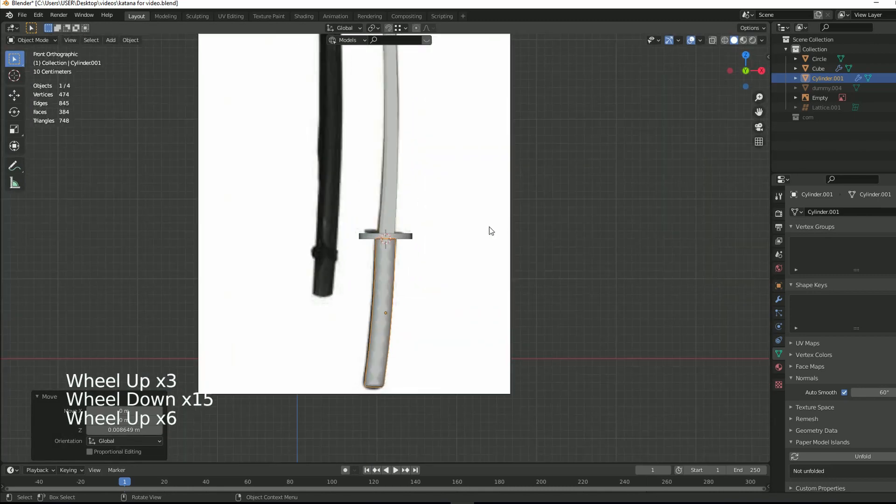
left_click_drag(746, 71, 814, 110)
scroll(599, 208, "up", 1)
scroll(598, 209, "up", 8)
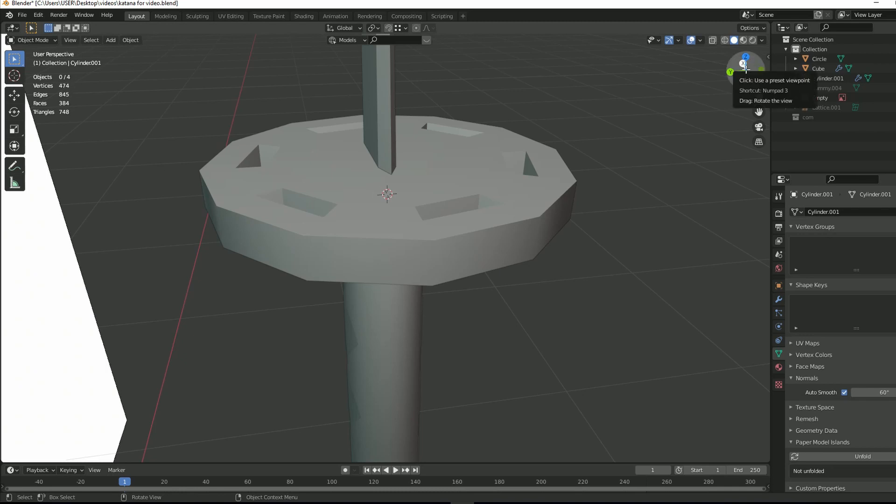
left_click_drag(745, 68, 746, 74)
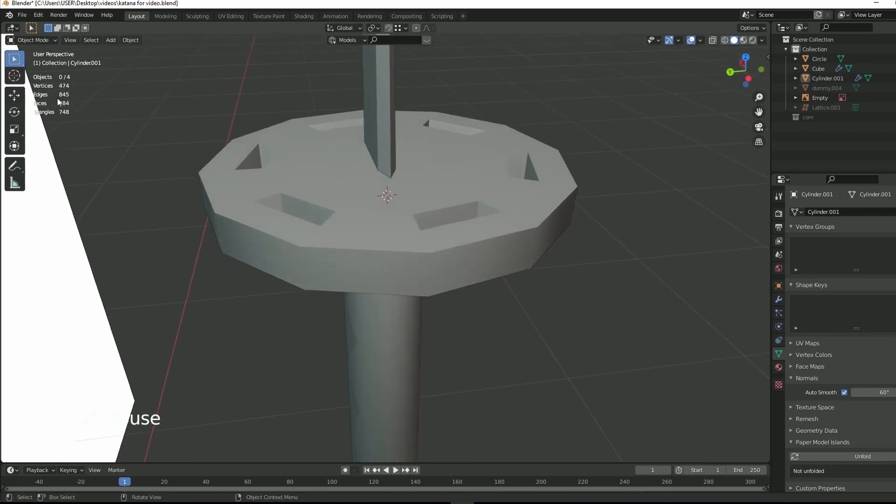
- Select the outer rim edge loops on the guard's upper and lower faces and apply the guard's scale
left_click(497, 243)
key("Tab")
left_click(494, 244)
left_click(502, 274, "alt")
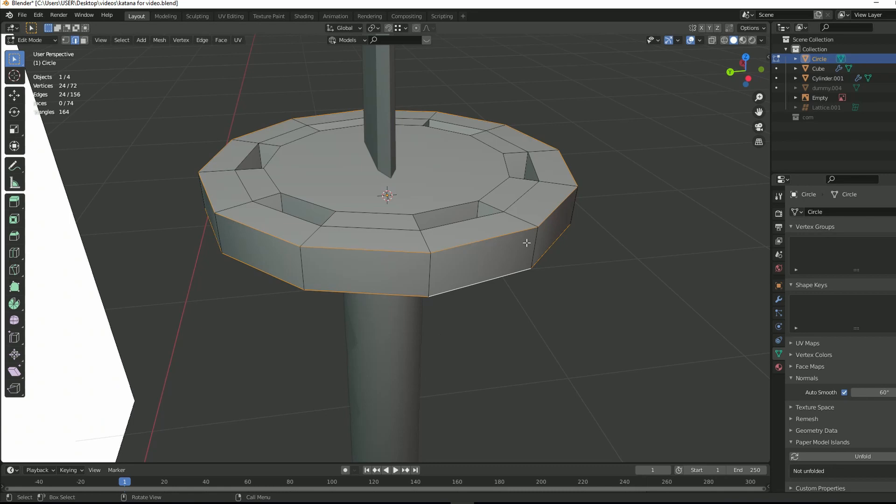
key("Tab")
key("ctrl+a")
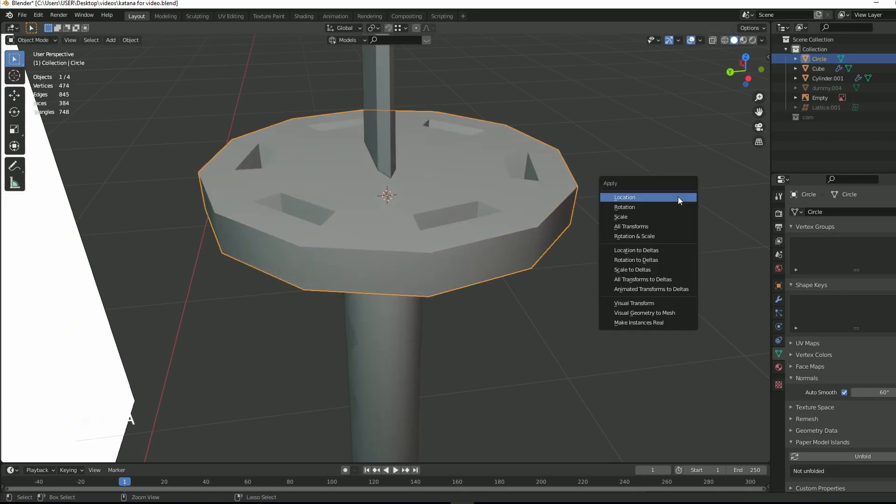
left_click(647, 217)
key("Tab")
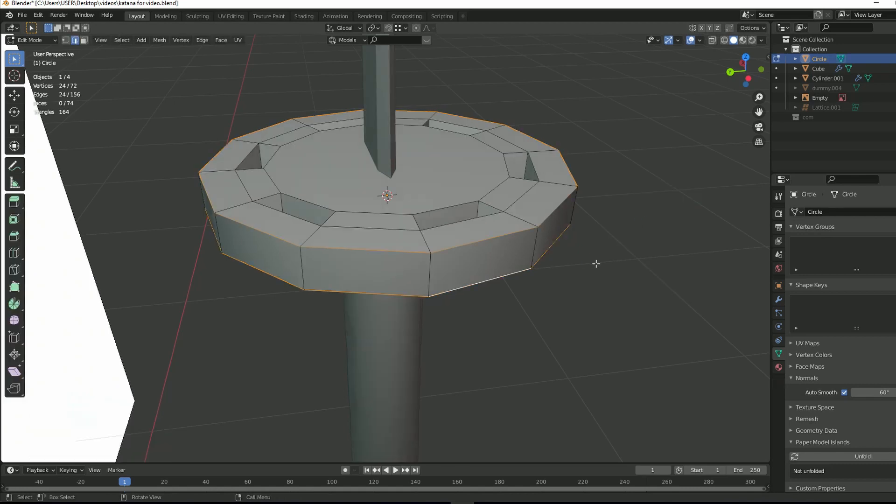
- Bevel the guard's two outer rim loops with 2 segments and a width of about 0.006 m
key("ctrl+b")
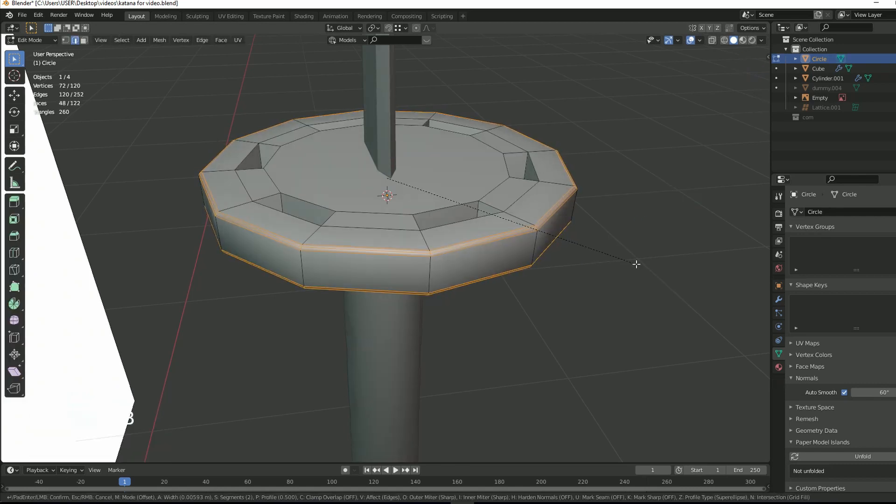
scroll(636, 264, "up", 1)
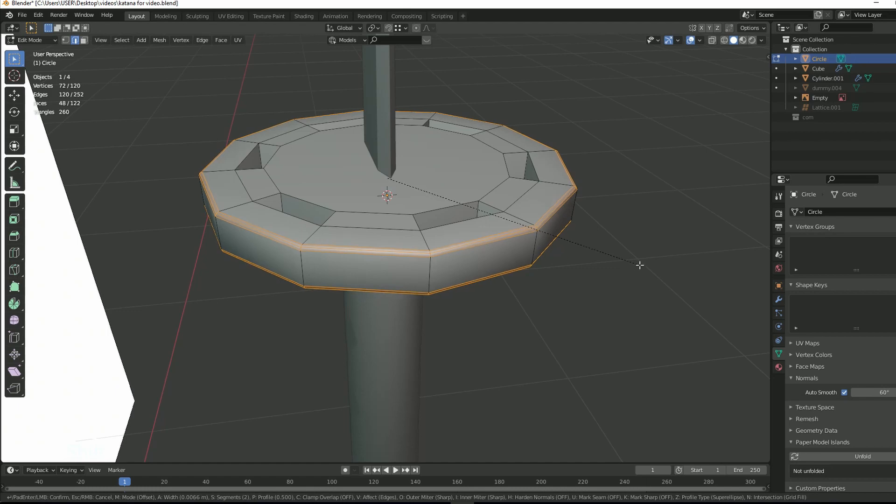
left_click(631, 264)
key("Tab")
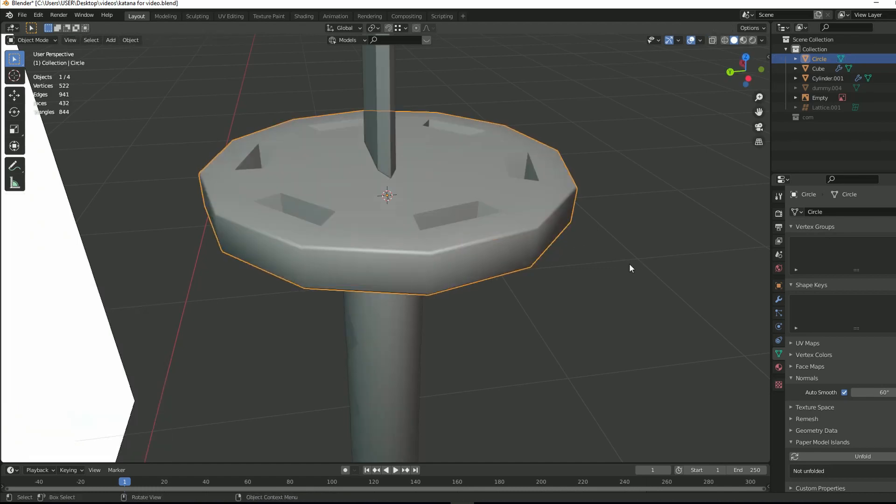
scroll(583, 245, "down", 4)
scroll(583, 245, "up", 2)
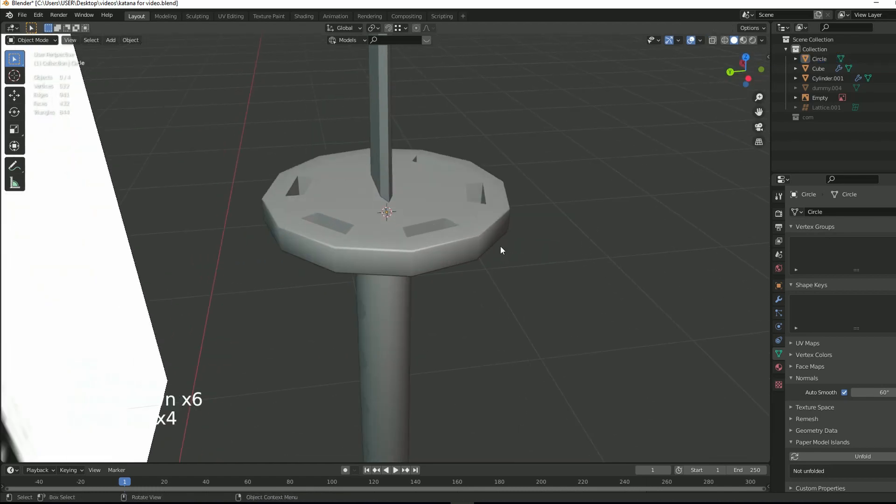
- Scale the whole guard down uniformly to 0.797 and compare its width with the reference in the front view
middle_click_drag(501, 247, 494, 270)
left_click(494, 270)
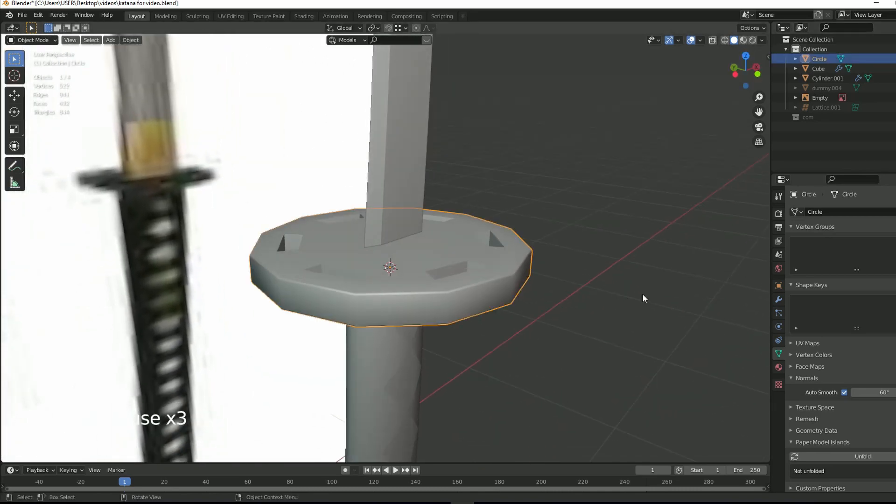
key("s")
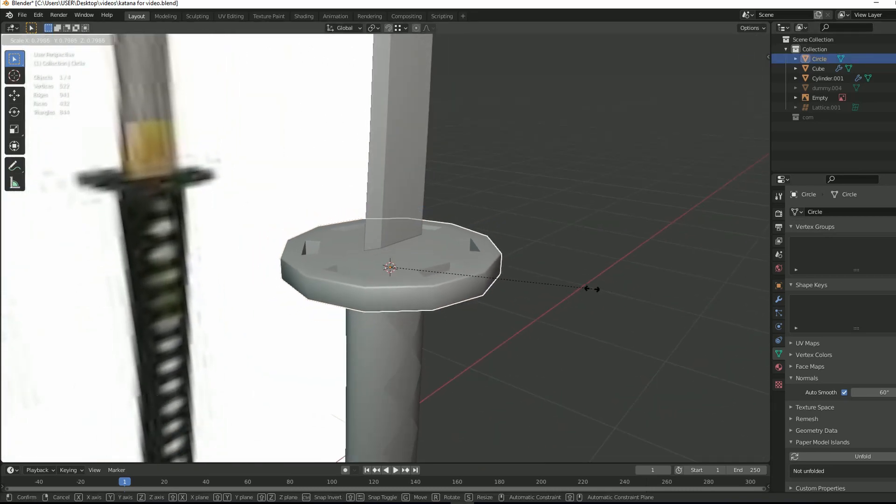
left_click(592, 289)
key("KP_1")
scroll(602, 280, "up", 3)
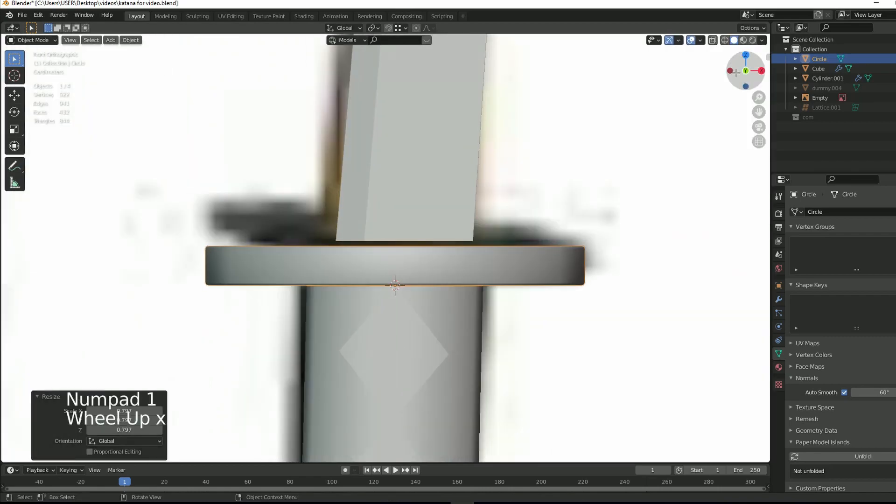
left_click_drag(736, 73, 796, 102)
key("KP_1")
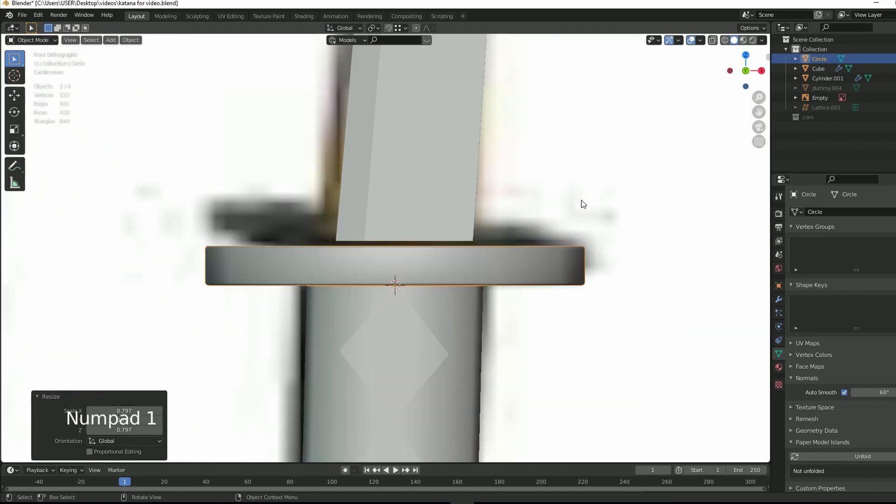
- Raise the guard, handle and reference image together about 0.0168 m along Z so the guard meets the blade's base
left_click(452, 185)
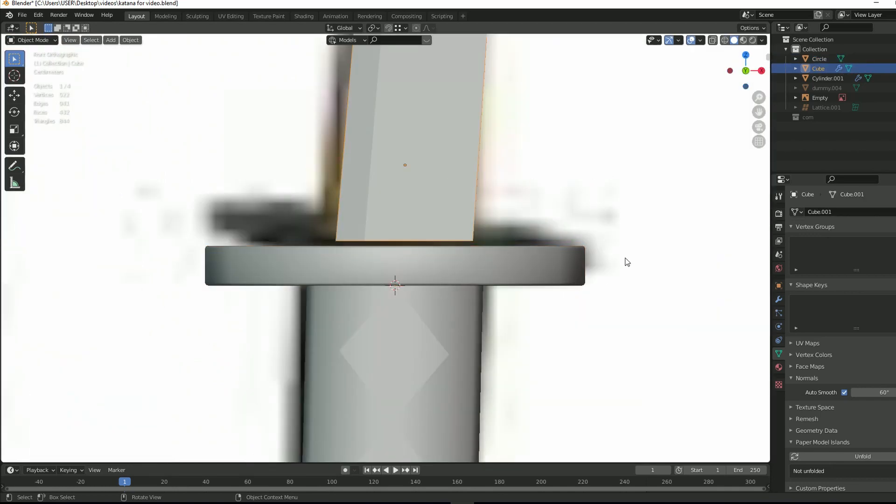
left_click_drag(625, 260, 425, 376)
key("g")
key("z")
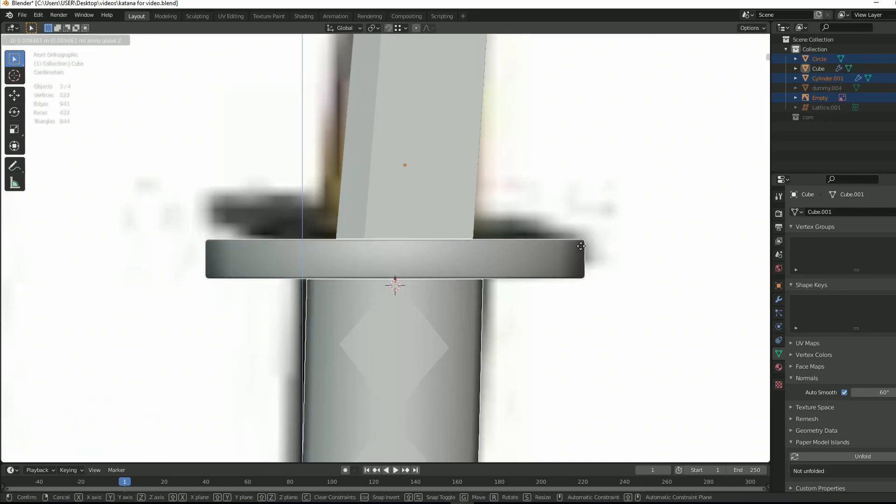
left_click(579, 225)
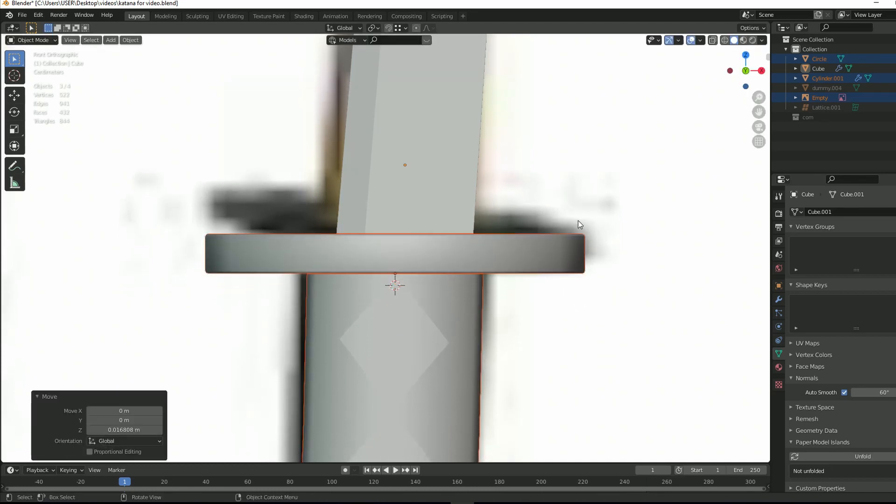
left_click(669, 165)
left_click_drag(747, 71, 790, 91)
scroll(218, 215, "down", 2)
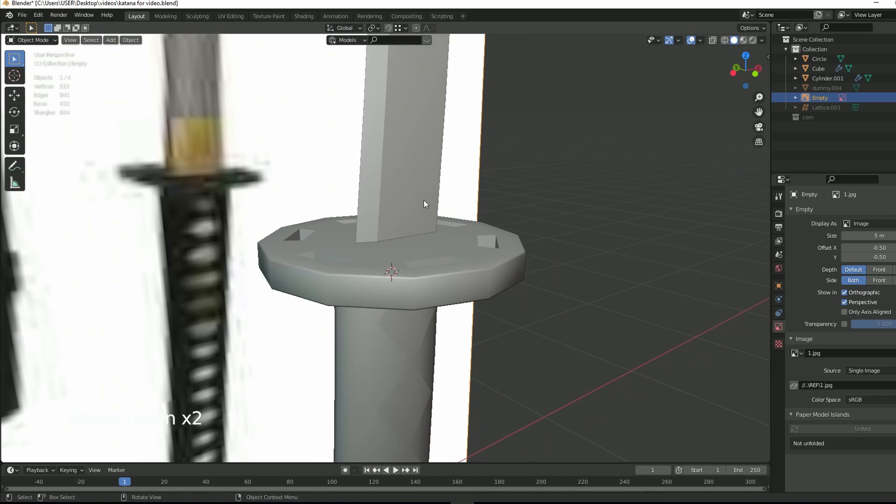
- Add one loop cut around the blade's lowest segment, just above the guard, to mark off the collar
left_click(405, 194)
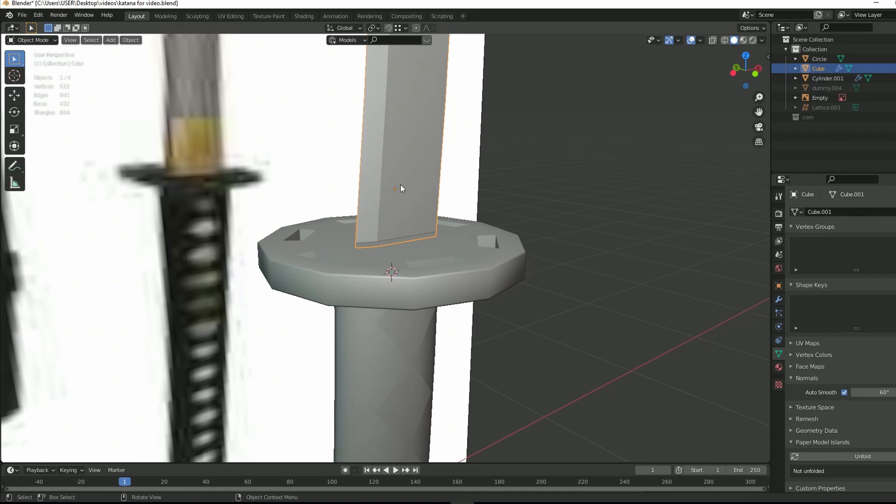
key("Tab")
scroll(392, 191, "down", 10)
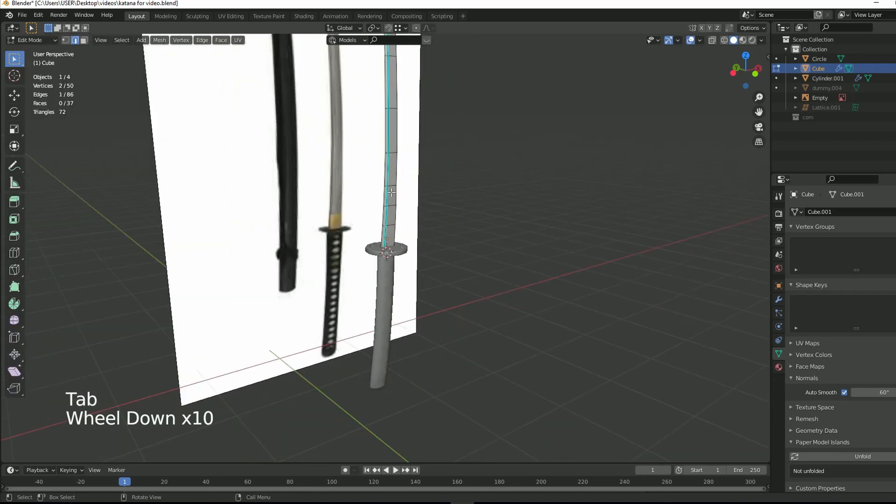
scroll(391, 192, "up", 13)
scroll(392, 192, "down", 3)
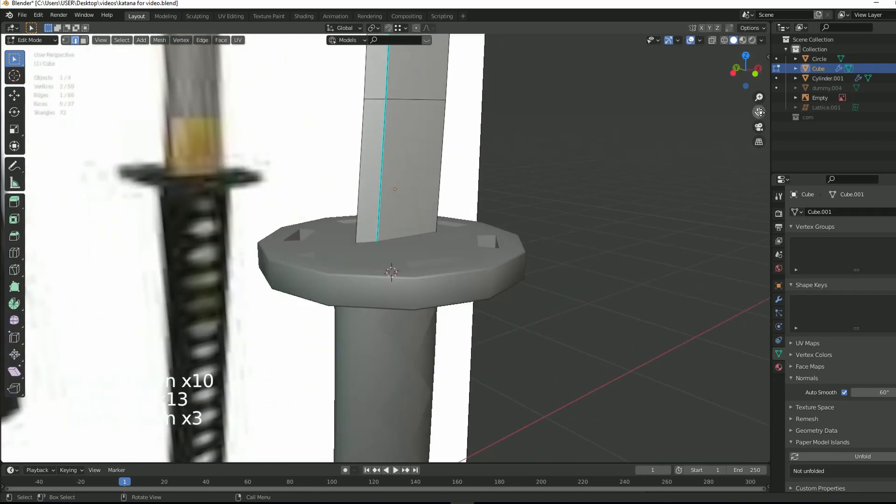
left_click_drag(760, 112, 751, 187)
key("ctrl+r")
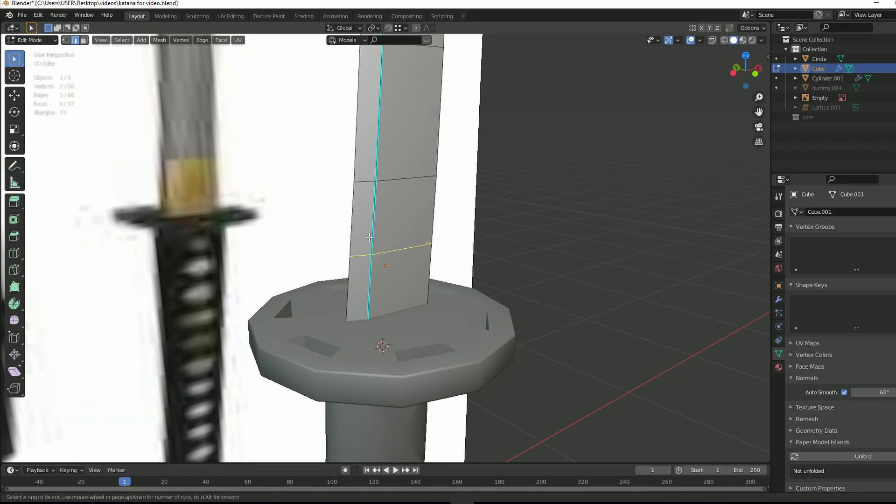
left_click(377, 255)
left_click(379, 250)
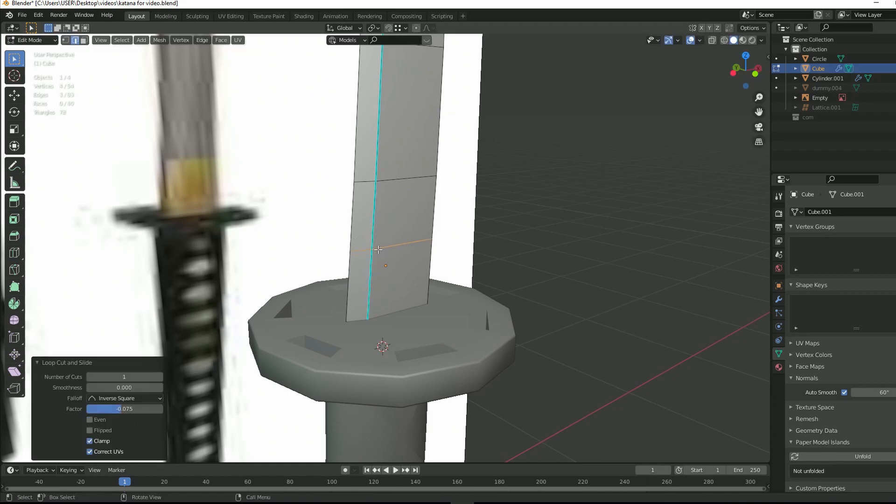
- Extrude the blade's lowest ring of faces in place and fatten it outward about 0.0093 m to form the collar
mouse_move(746, 71)
left_mouse_down()
mouse_move(831, 72)
mouse_move(723, 84)
mouse_move(764, 82)
mouse_move(621, 68)
mouse_move(769, 67)
mouse_move(728, 67)
mouse_move(748, 68)
left_mouse_up()
key("3")
left_click(377, 279, "alt")
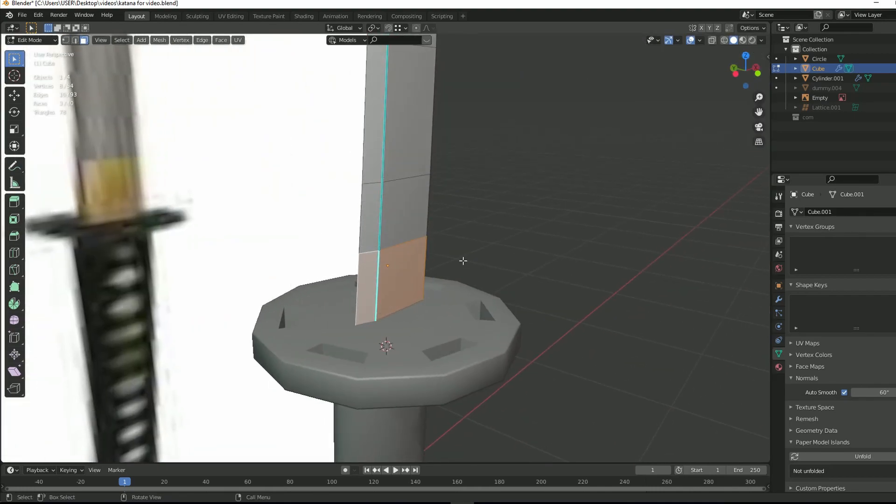
key("e")
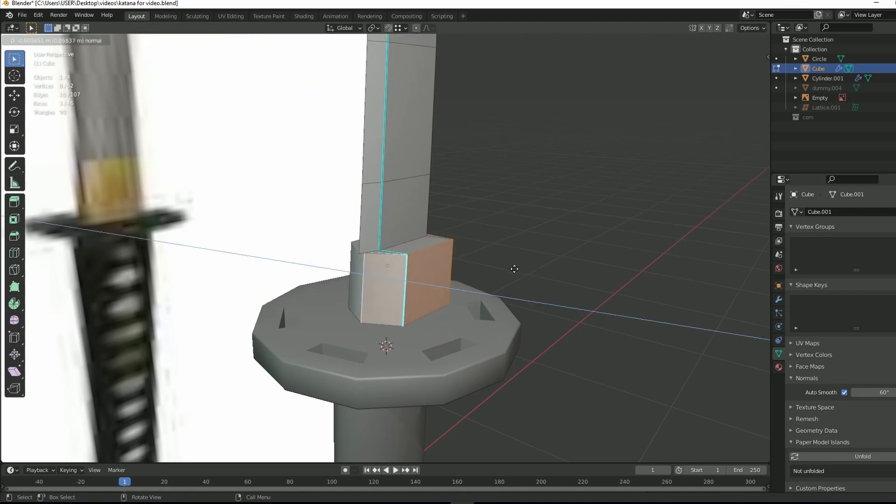
right_click(514, 269)
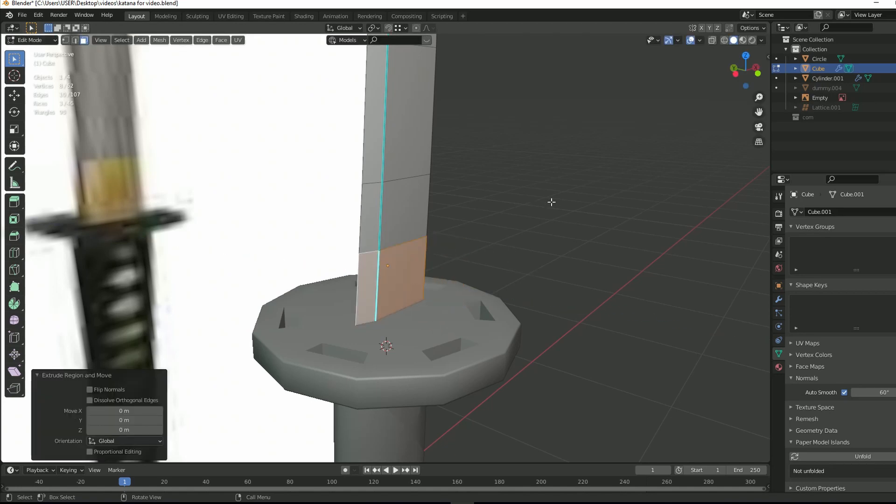
key("alt+s")
key("shift")
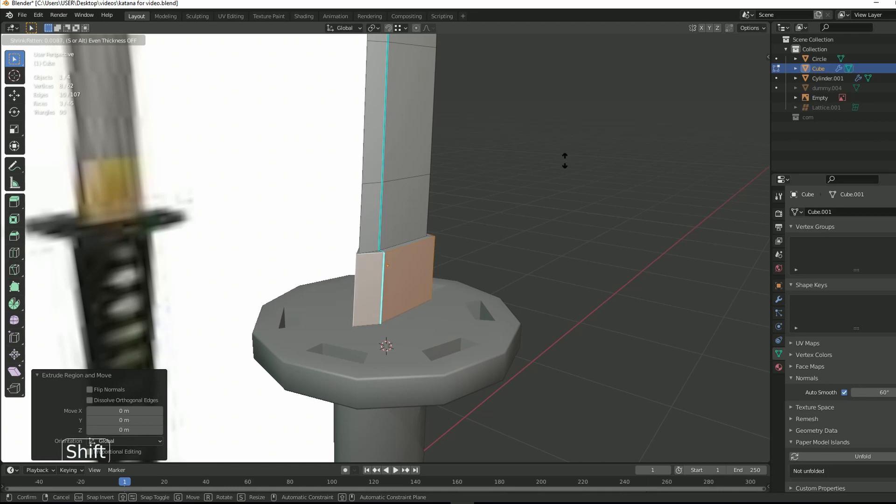
left_click(565, 160)
left_click_drag(746, 71, 588, 118)
scroll(343, 322, "up", 2)
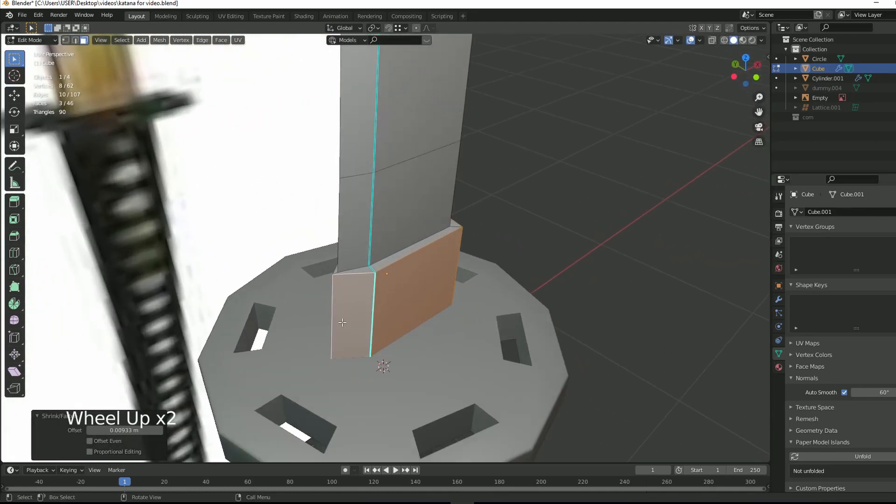
- Move the collar's vertical edge on the cutting side outward about -0.0238 m along X
key("2")
left_click(333, 308)
left_click_drag(743, 78, 663, 118)
scroll(522, 296, "up", 2)
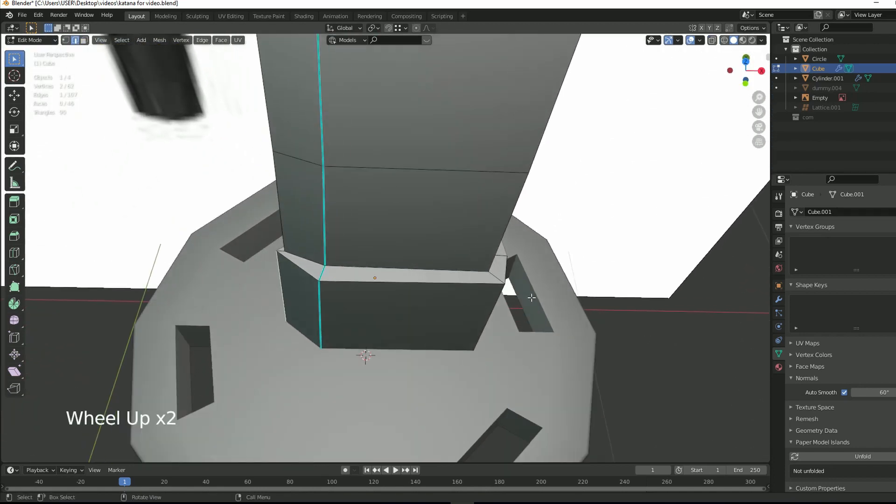
key("g")
key("x")
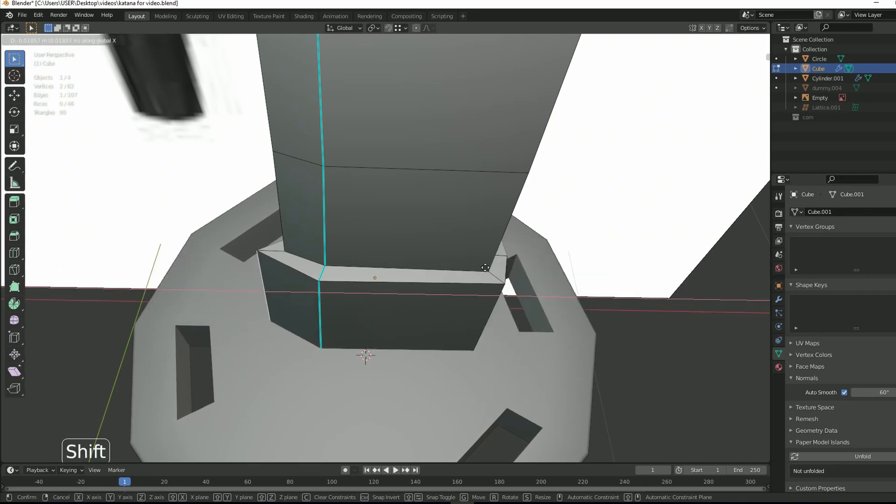
left_click(436, 265)
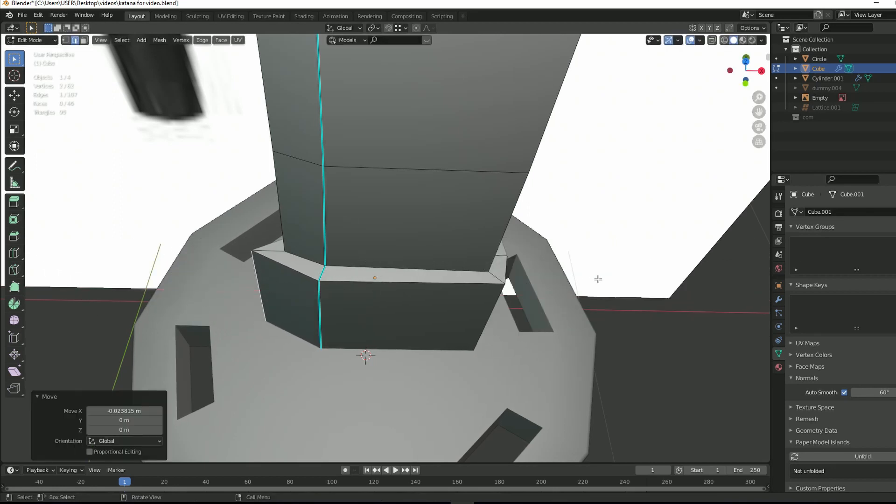
key("Tab")
left_click(641, 235)
left_click_drag(761, 75, 705, 137)
left_click_drag(755, 68, 770, 129)
- Select the middle vertical edge on the collar's back and scale it to 0 along X to make it upright
key("Tab")
left_click(466, 325)
key("Tab")
left_click(448, 323)
left_click_drag(747, 74, 715, 58)
key("1")
key("alt+z")
key("alt+z")
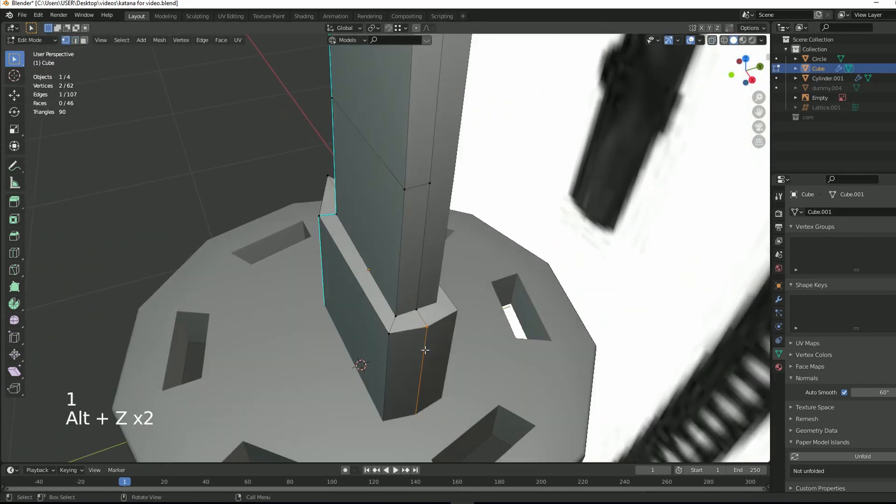
left_click(425, 351)
left_click(424, 351, "alt")
key("2")
left_click(404, 373)
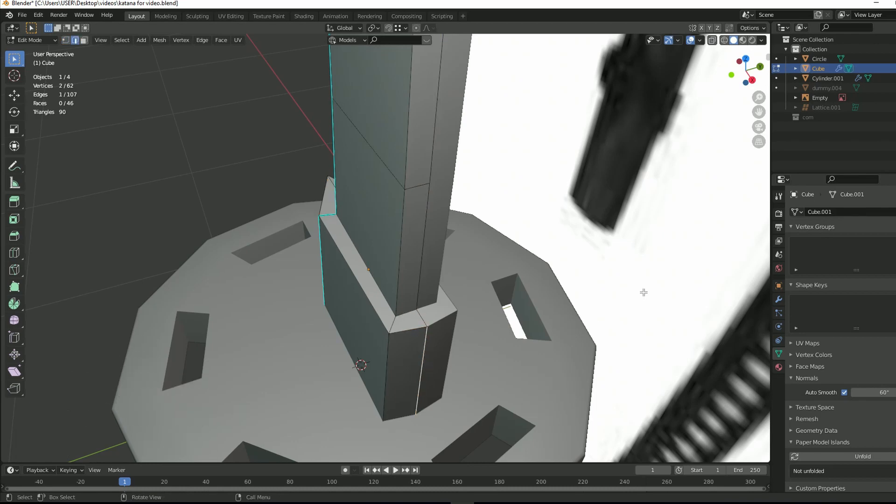
key("s")
key("x")
key("0")
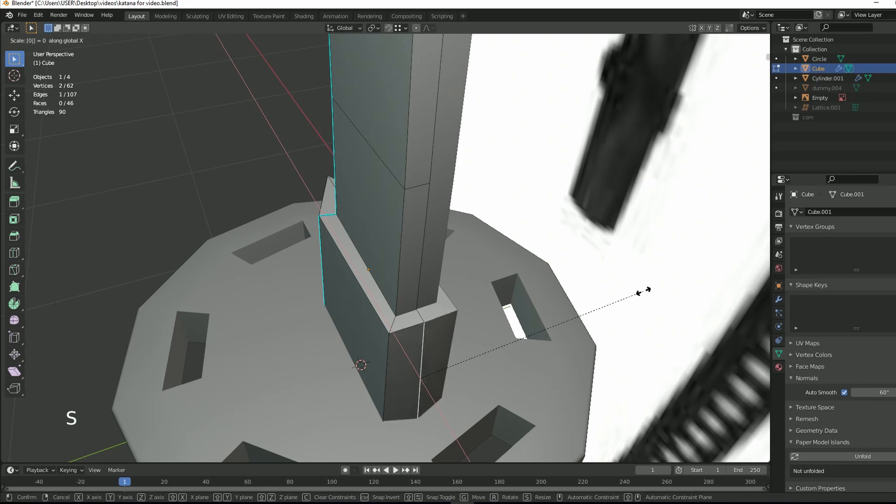
key("Return")
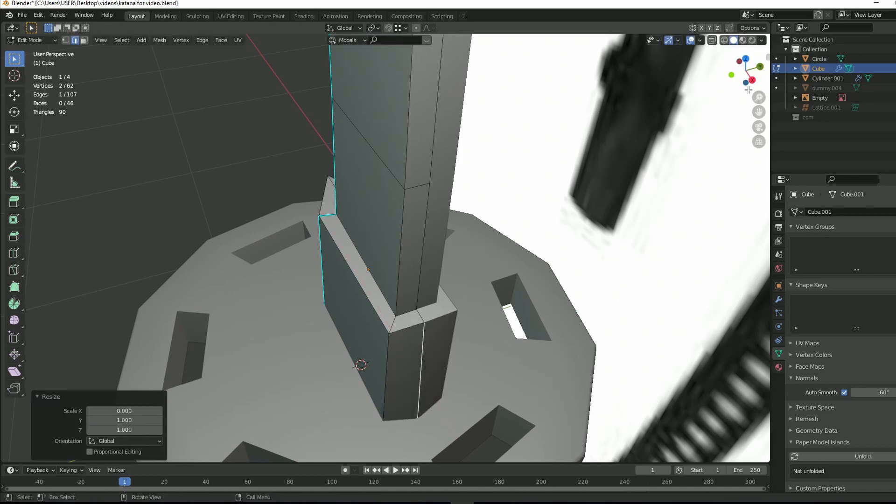
- Select the face on the collar's back and scale it to 0 along X so it stands upright
mouse_move(748, 81)
left_mouse_down()
mouse_move(807, 31)
mouse_move(803, 49)
mouse_move(748, 70)
left_mouse_up()
key("KP_1")
key("alt+z")
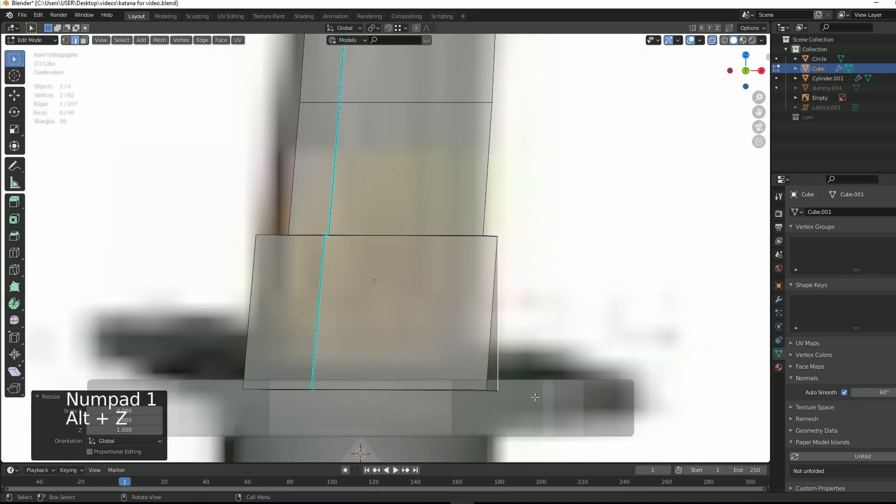
scroll(535, 397, "down", 1)
scroll(497, 381, "up", 1)
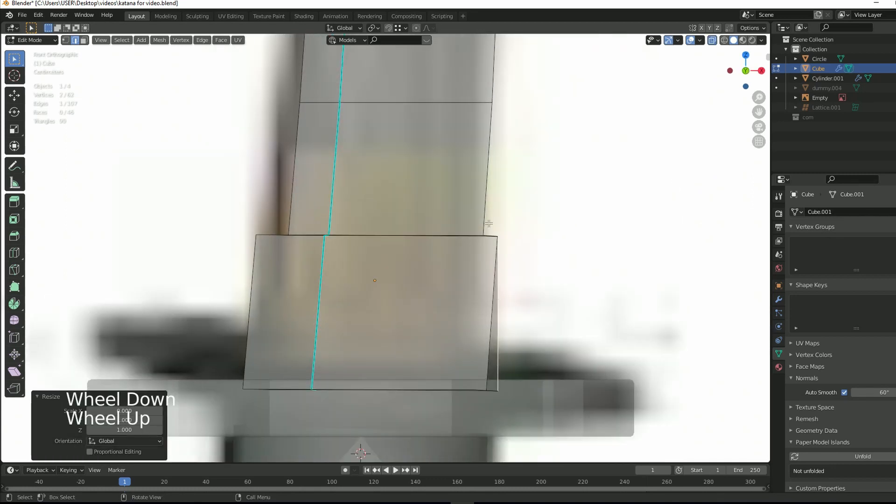
left_click_drag(487, 225, 556, 424)
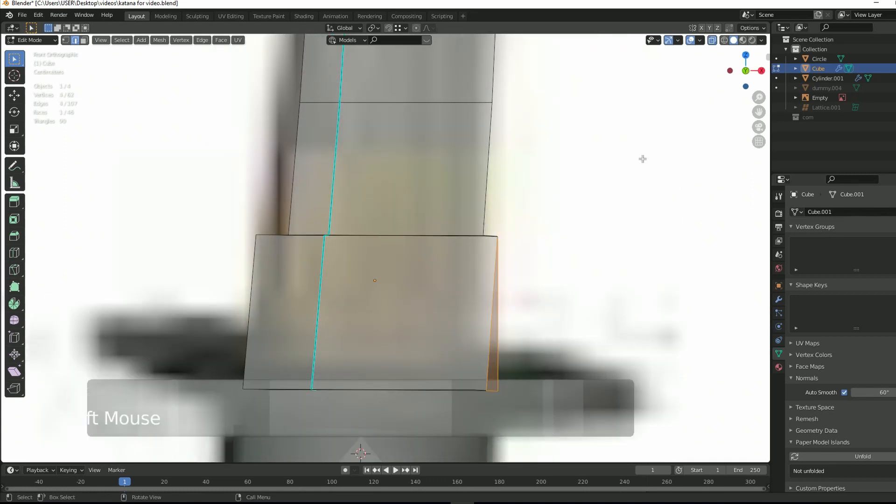
mouse_move(747, 71)
left_mouse_down()
mouse_move(687, 93)
mouse_move(762, 62)
left_mouse_up()
key("alt+z")
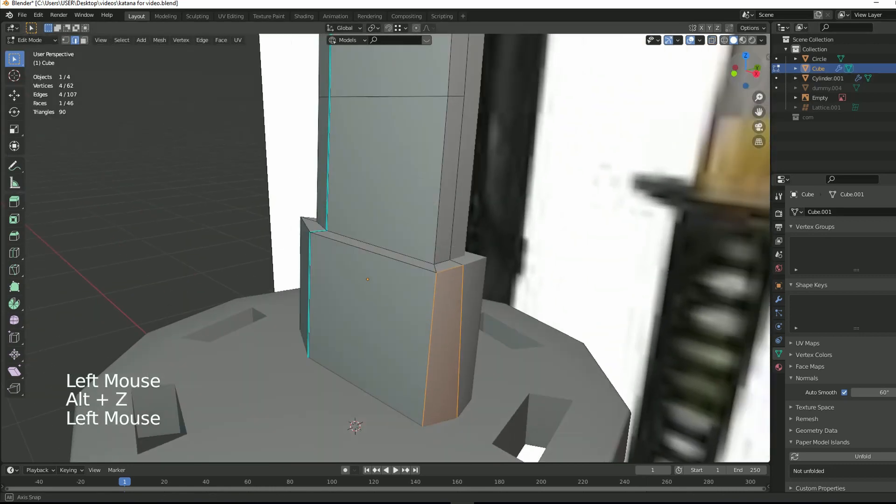
key("s")
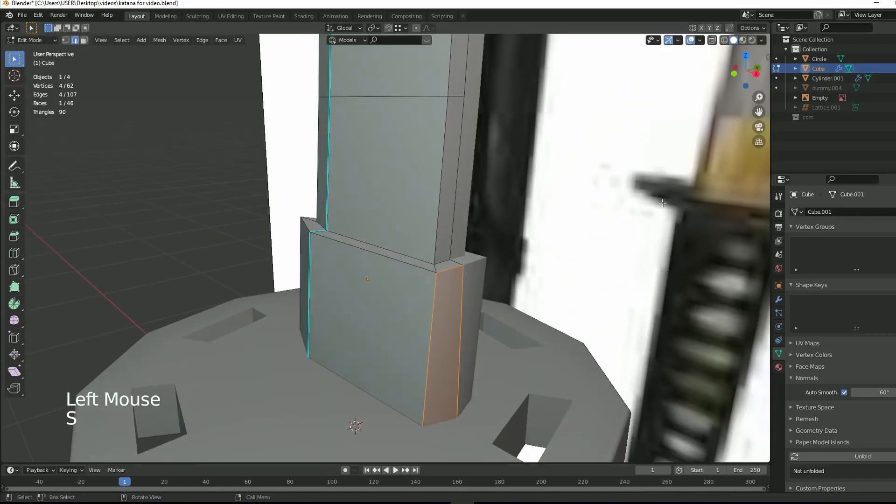
key("s")
key("x")
key("0")
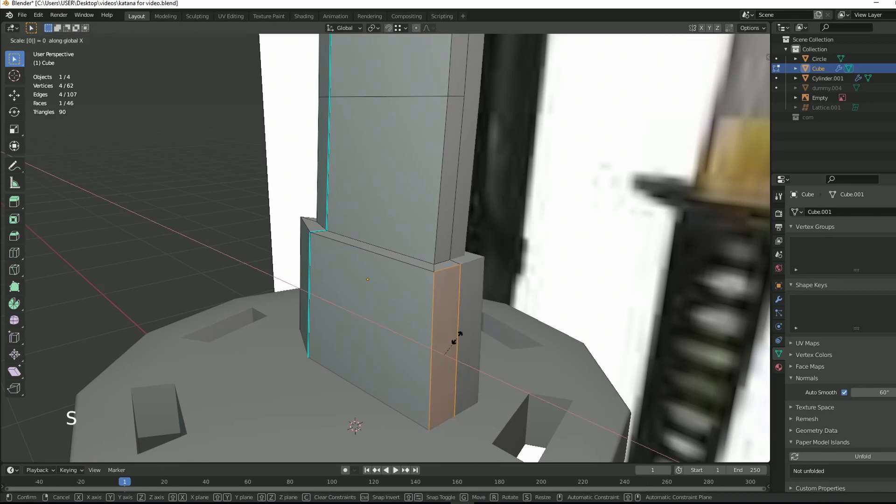
key("Return")
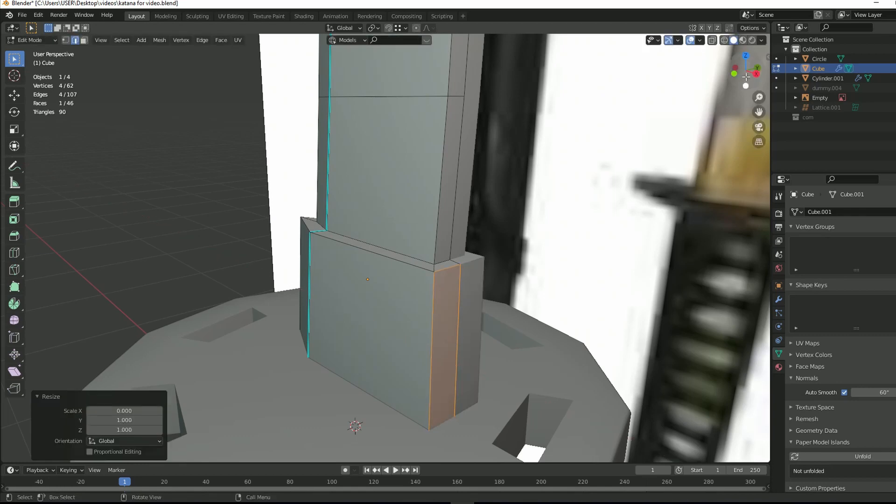
- Check the collar and the whole sword against the reference image from several angles
left_click_drag(747, 76, 747, 84)
scroll(637, 200, "down", 6)
key("Tab")
left_click(635, 201)
scroll(502, 206, "down", 12)
scroll(495, 206, "up", 3)
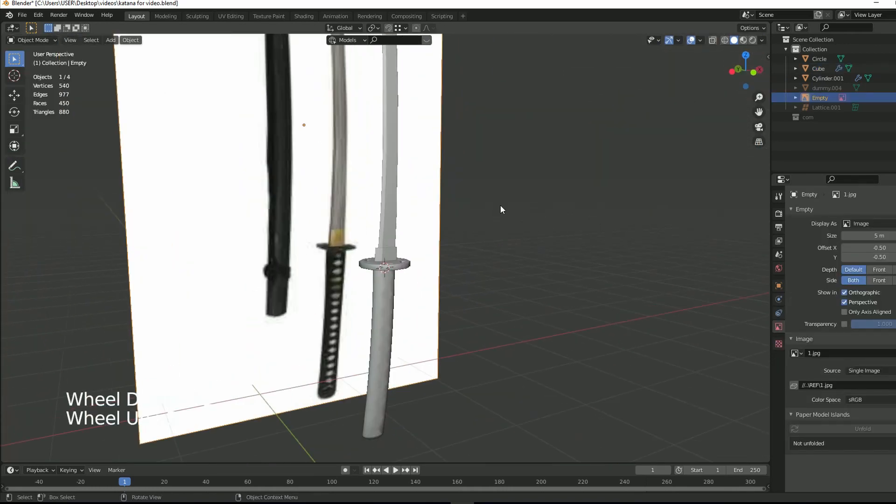
scroll(501, 208, "up", 4)
left_click_drag(747, 70, 834, 89)
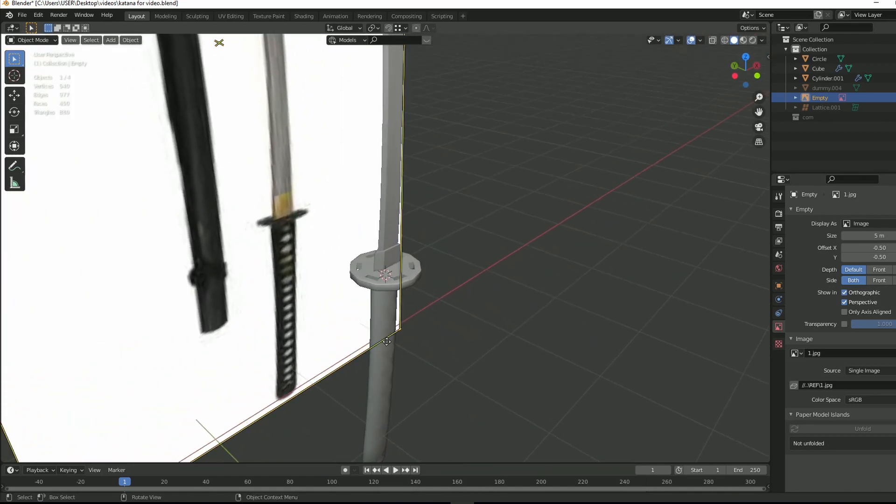
- Select the collar's face loop on the blade and shrink it inward by -0.00332 m
scroll(387, 342, "up", 3)
left_click(390, 299)
key("Tab")
left_click(380, 301, "alt")
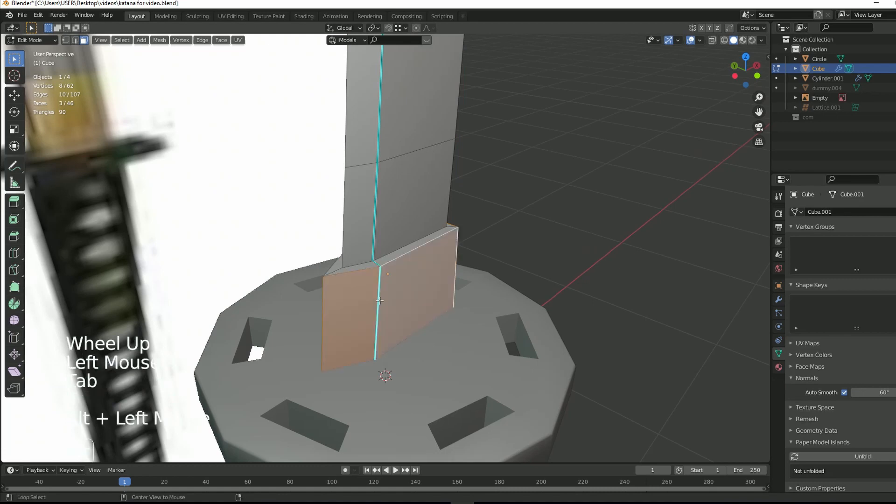
scroll(474, 296, "up", 2)
key("alt+s")
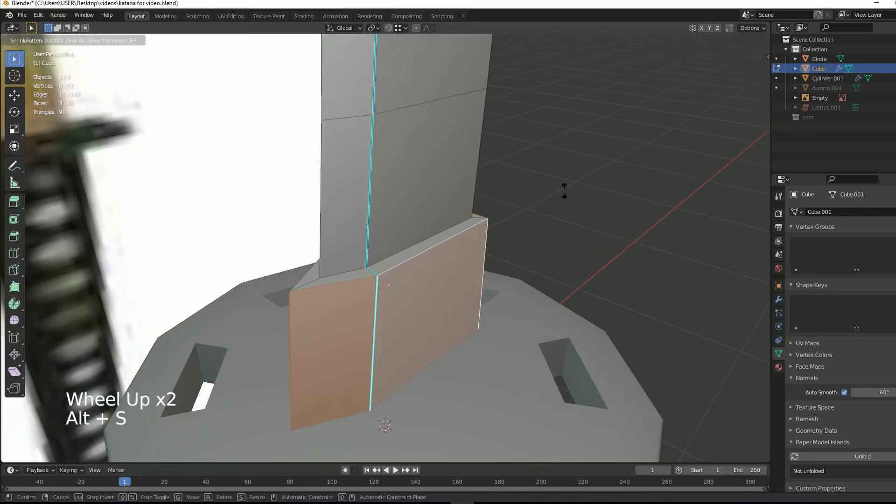
key("shift")
left_click(558, 209)
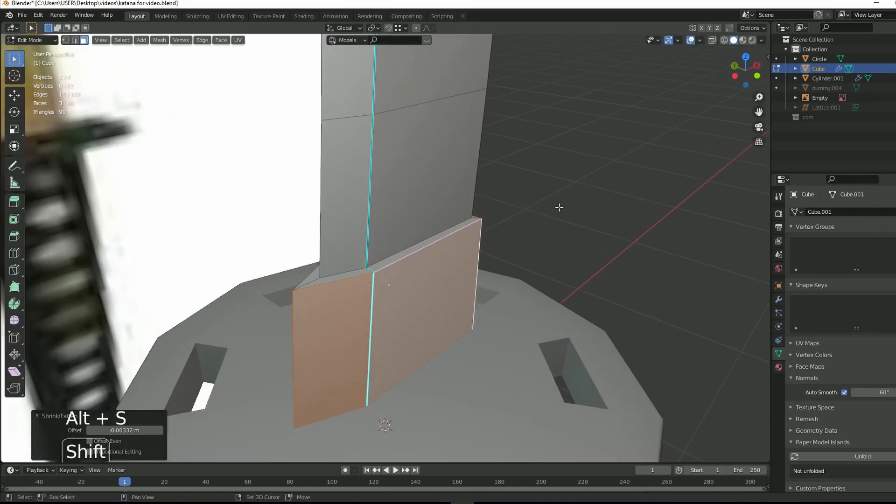
- Select the vertical edges on the collar's back and scale them
key("Tab")
left_click(573, 209)
left_click_drag(746, 72, 719, 77)
key("Tab")
key("2")
left_click(465, 304)
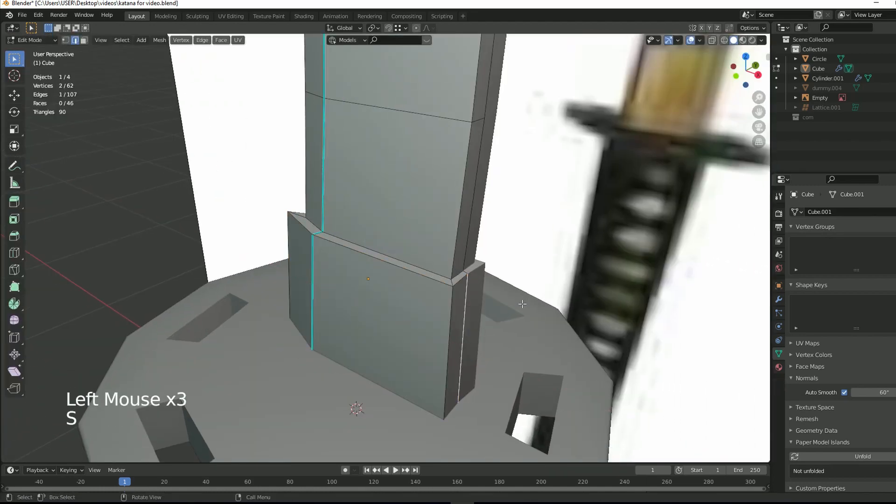
left_click(454, 319, "alt+shift")
left_click(452, 319)
left_click(464, 317, "shift")
key("s")
key("Tab")
- Examine the handle's mesh and compare the collar, guard and handle with the reference image
left_click(583, 264)
scroll(582, 264, "down", 5)
scroll(582, 267, "down", 3)
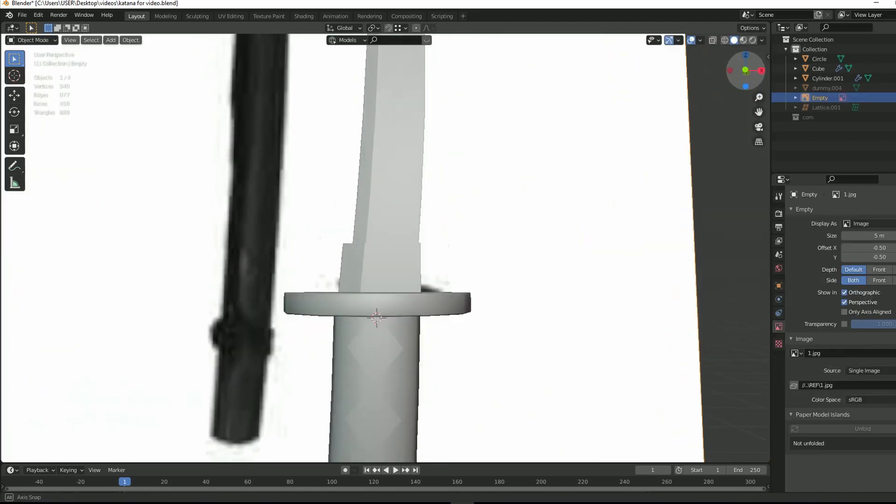
scroll(448, 304, "up", 1)
scroll(413, 389, "down", 1)
left_click(415, 418)
key("Tab")
left_click_drag(759, 112, 758, 33)
left_click_drag(759, 112, 757, 34)
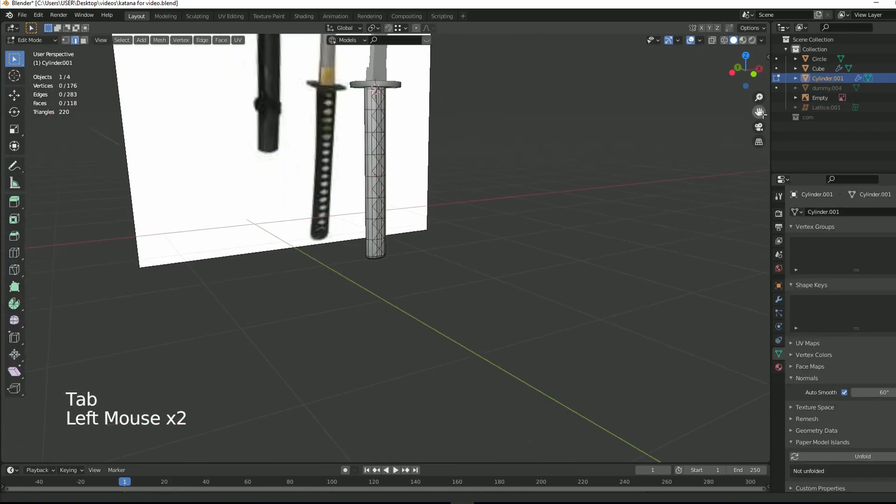
scroll(626, 158, "up", 9)
key("Tab")
left_click_drag(757, 76, 743, 61)
scroll(743, 61, "down", 3)
left_click_drag(759, 112, 757, 243)
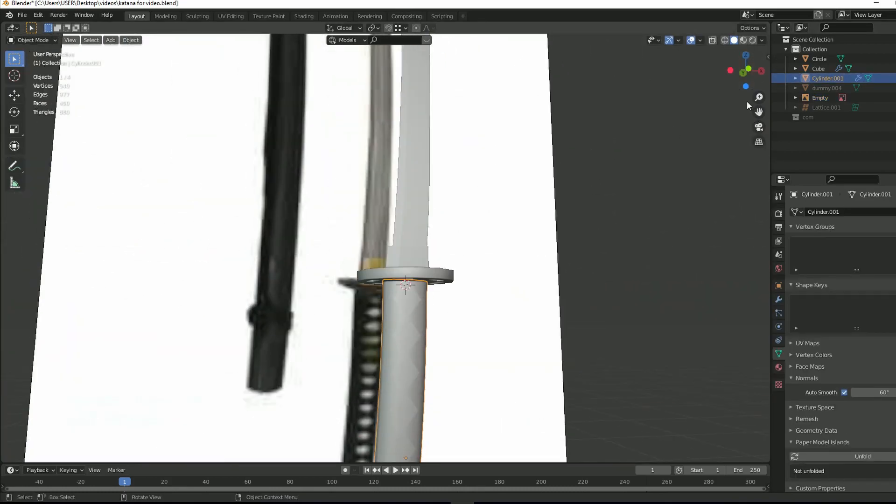
mouse_move(746, 70)
left_mouse_down()
mouse_move(766, 89)
mouse_move(737, 65)
left_mouse_up()
left_click(650, 217)
scroll(650, 217, "up", 4)
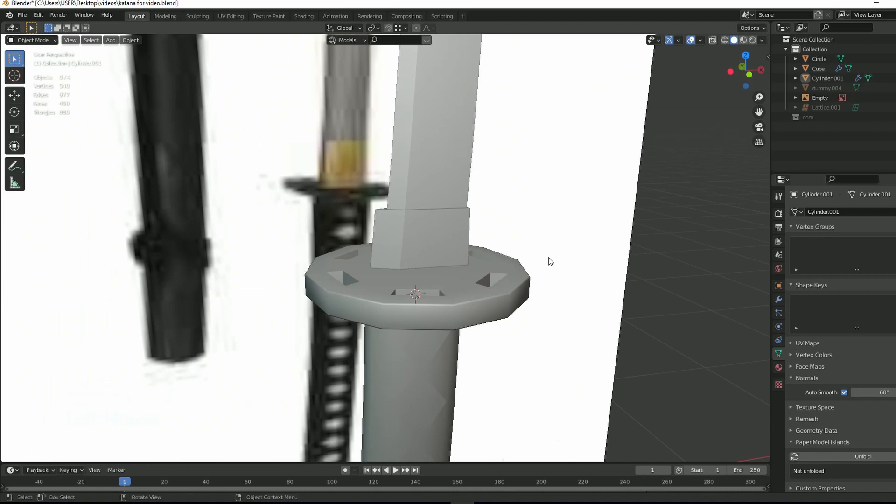
scroll(486, 283, "down", 4)
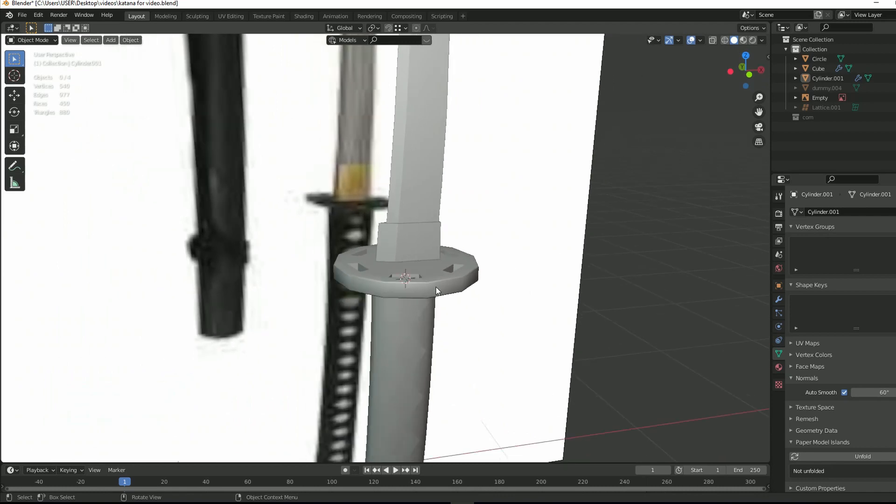
left_click_drag(758, 111, 797, 147)
left_click_drag(745, 69, 789, 65)
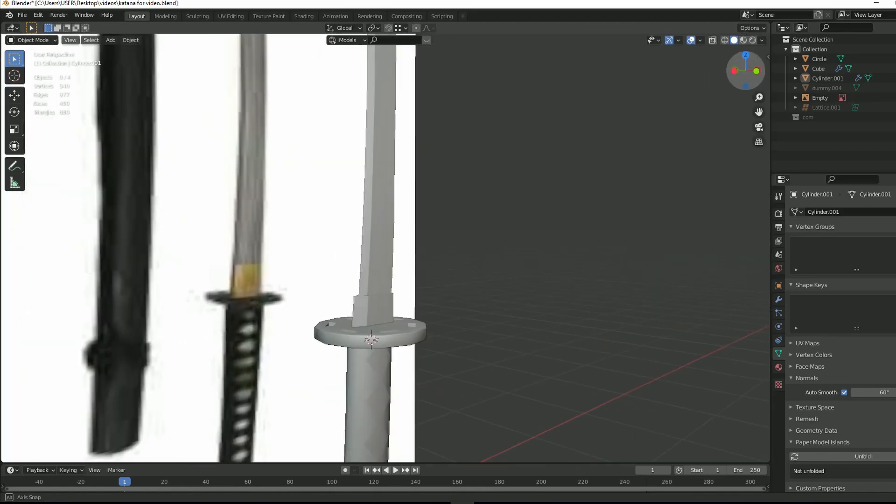
- Add one centred loop cut around the guard's outer rim and bevel it 0.00308 m wide with one segment
left_click(388, 339)
key("KP_Decimal")
key("Tab")
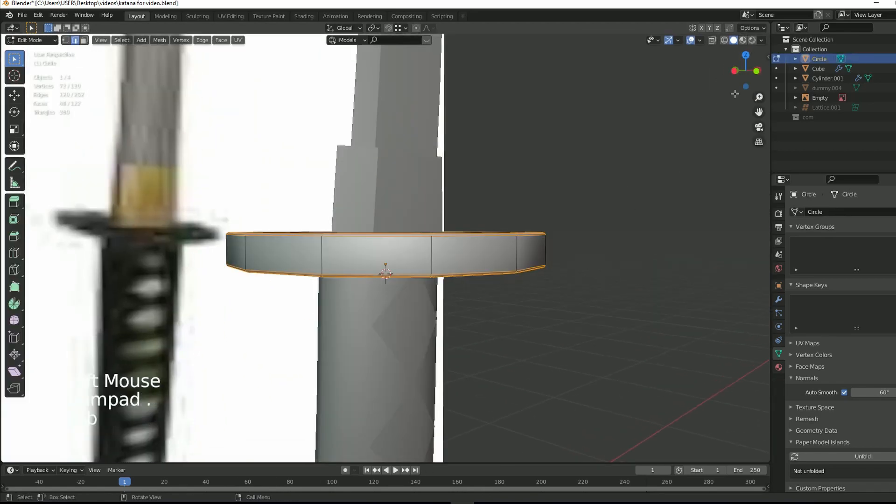
left_click_drag(743, 74, 767, 86)
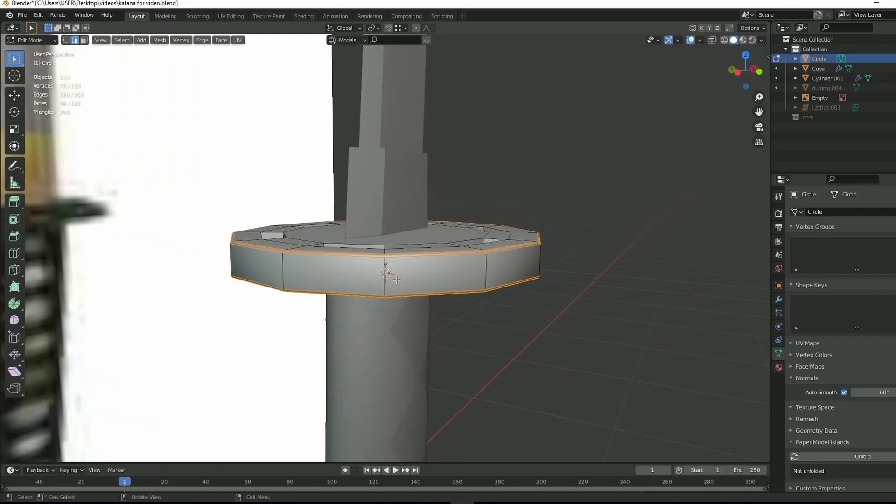
key("ctrl+r")
left_click(483, 273)
left_click(483, 273)
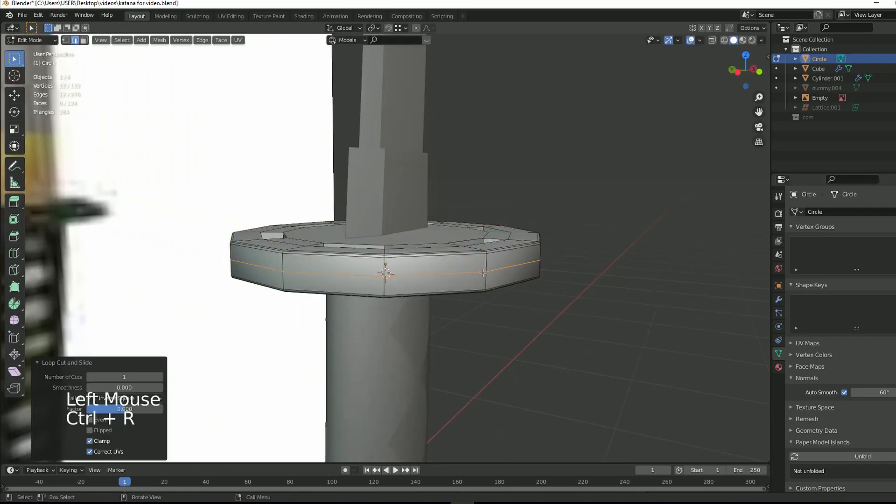
key("ctrl+b")
key("shift")
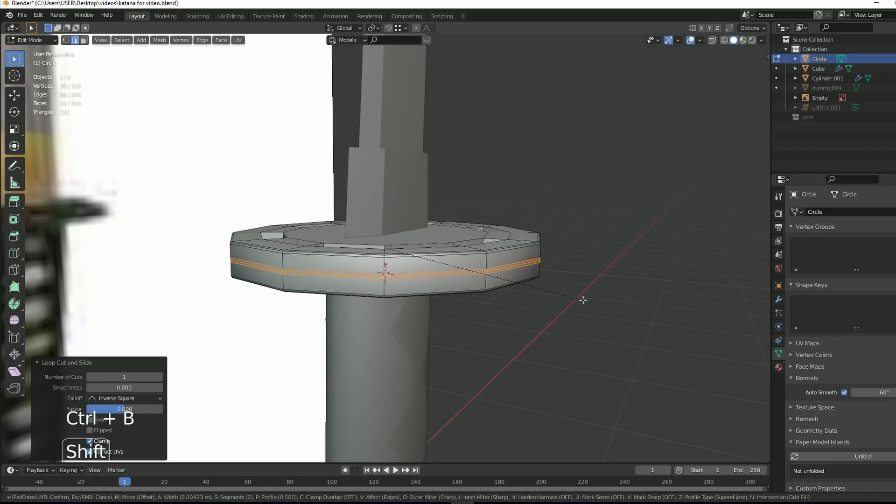
left_click(559, 291)
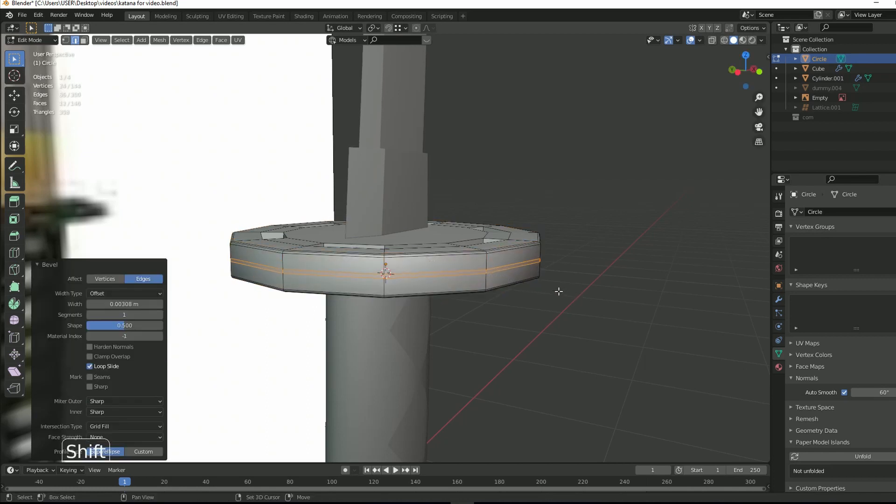
- Extrude the narrow band on the guard's rim in place and shrink it inward to form a groove
key("e")
right_click(636, 240)
key("alt+s")
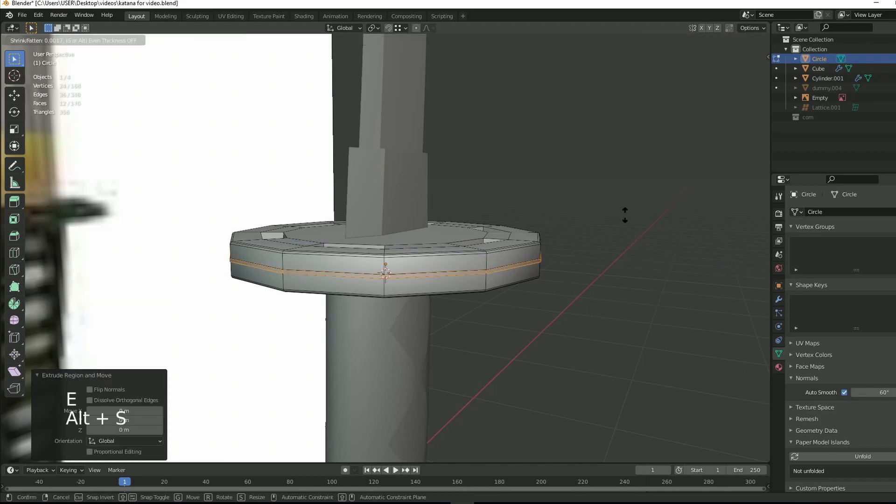
left_click(613, 269)
key("Tab")
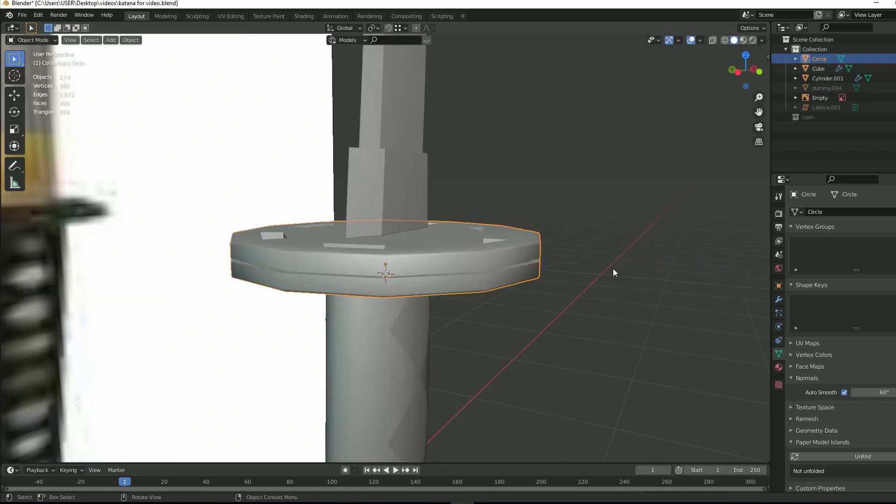
- Examine the grooved guard and the handle next to the reference image from different angles and distances
left_click(610, 279)
left_click_drag(733, 82, 311, 102)
scroll(558, 262, "down", 6)
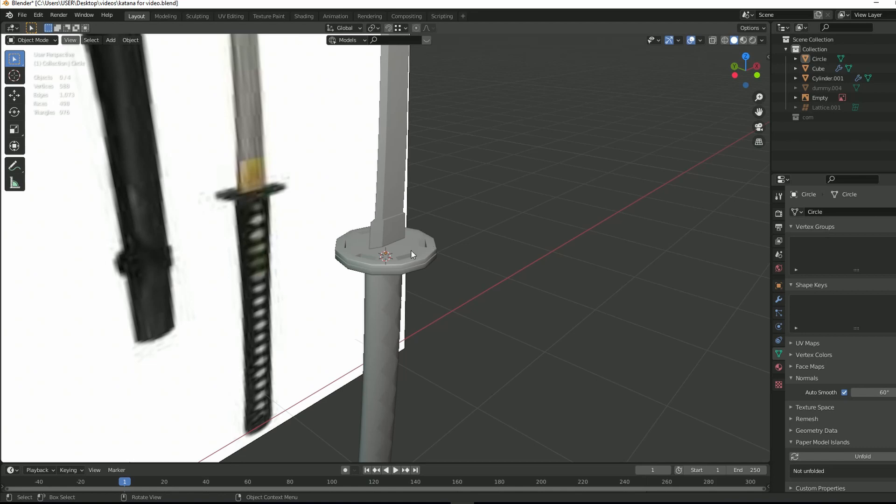
left_click(393, 301)
key("KP_Decimal")
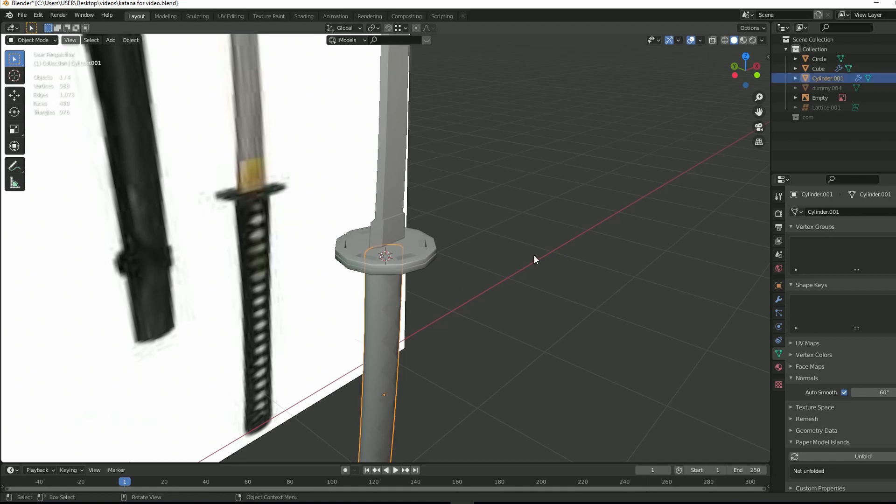
left_click(533, 242)
scroll(495, 249, "down", 2)
scroll(495, 249, "down", 5)
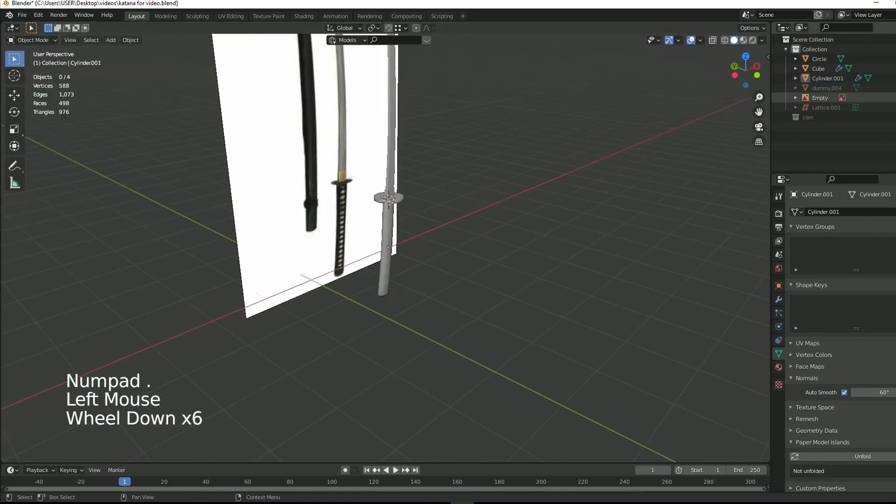
- Hide the reference image so only the sword parts are shown
left_click(895, 98)
scroll(706, 115, "up", 2)
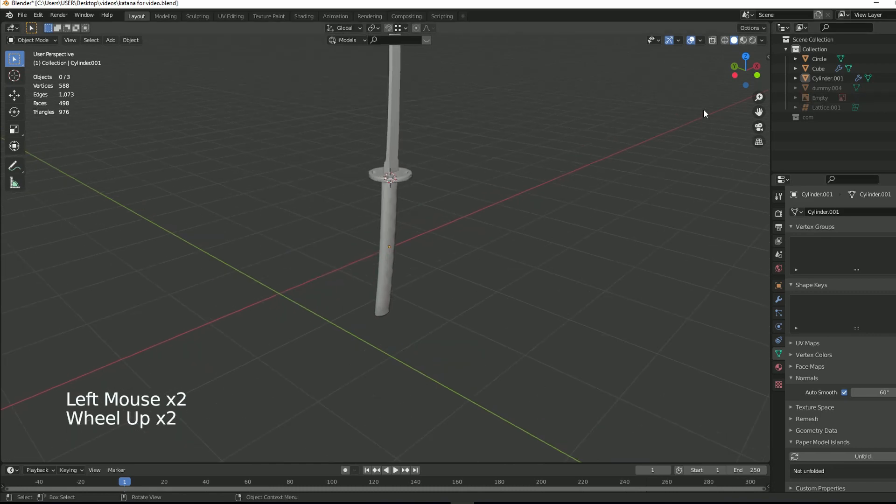
left_click_drag(759, 111, 770, 229)
left_click_drag(746, 70, 743, 83)
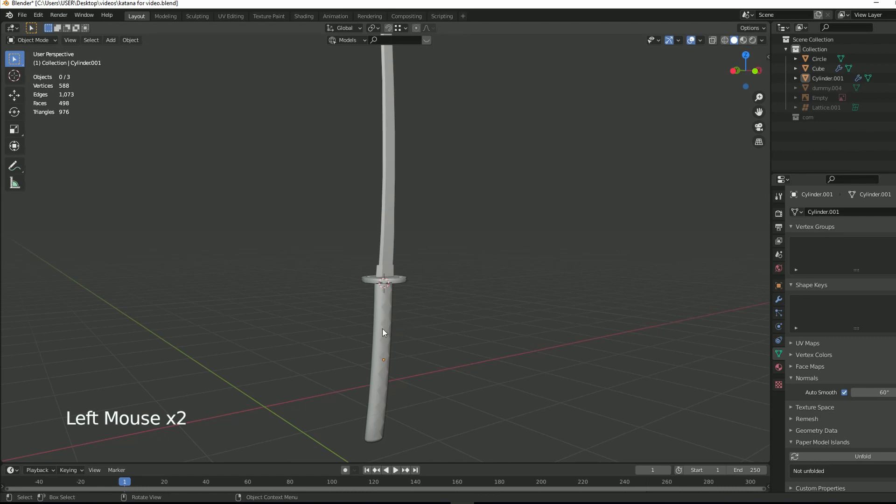
- Select the blade, guard and handle and duplicate all three in place
left_click_drag(304, 208, 535, 399)
scroll(381, 237, "down", 5)
key("a")
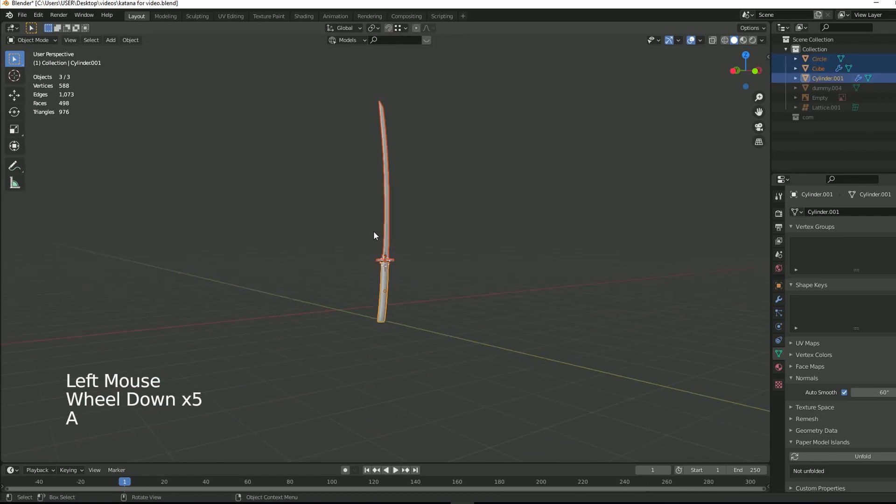
scroll(375, 236, "up", 4)
key("shift+d")
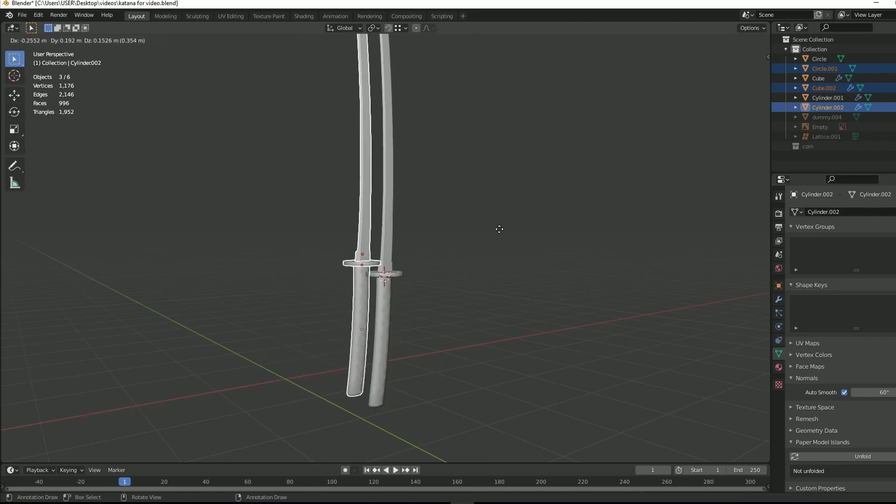
right_click(485, 228)
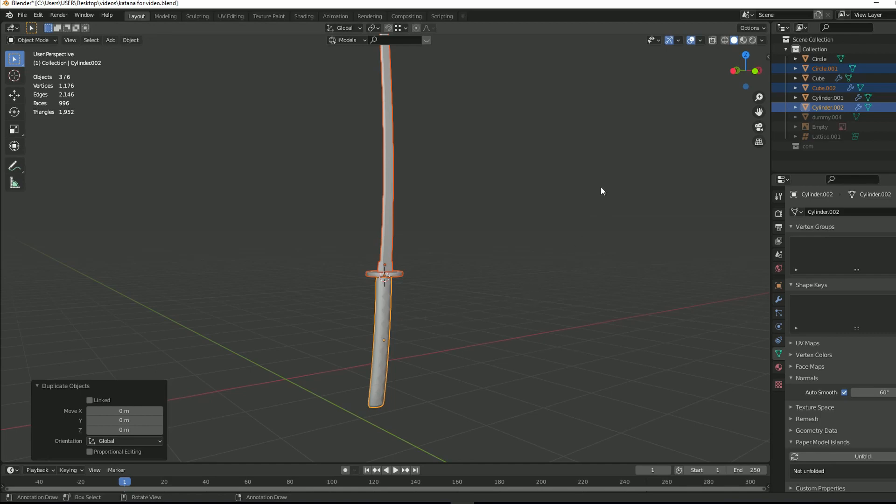
- Move the duplicated blade, guard and handle into a new collection named "backup" and exclude that collection from the view layer
key("m")
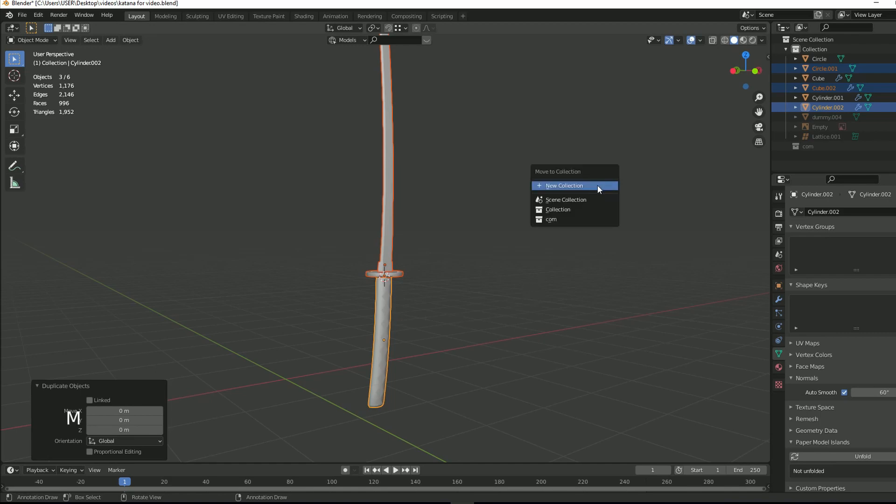
left_click(597, 186)
type("backup")
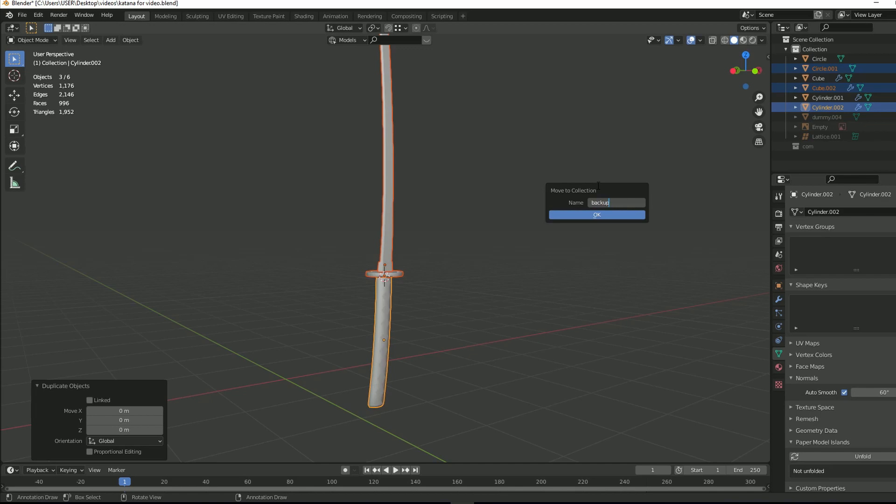
key("Return")
left_click(594, 214)
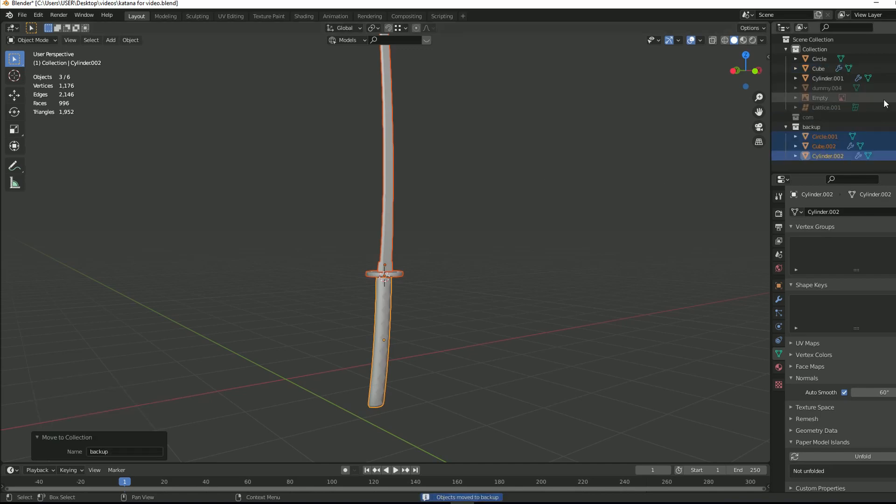
scroll(885, 126, "down", 2)
left_click(893, 127)
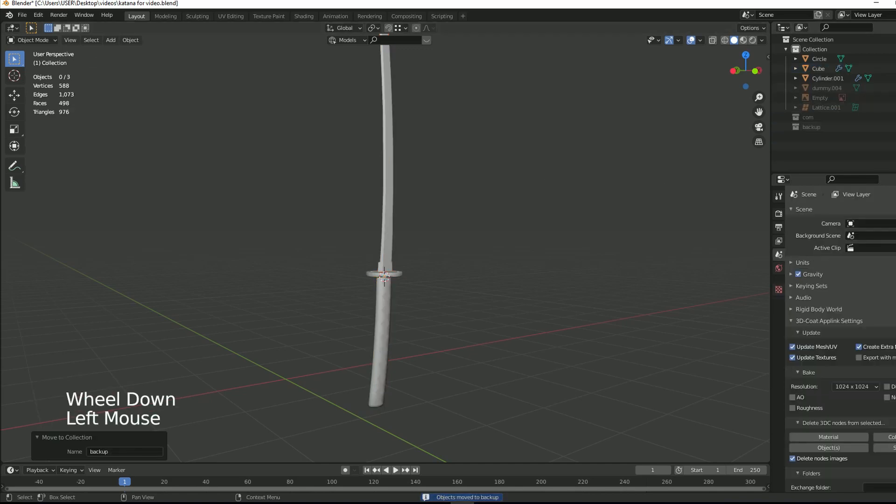
left_click(395, 275)
left_click(385, 304)
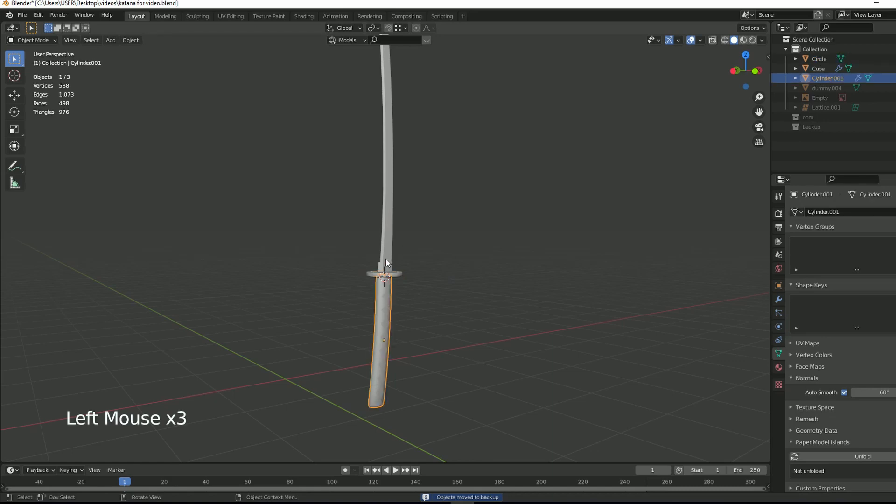
left_click(385, 304)
left_click(385, 304)
left_click(385, 304)
left_click(385, 304)
left_click(385, 304)
left_click(442, 288)
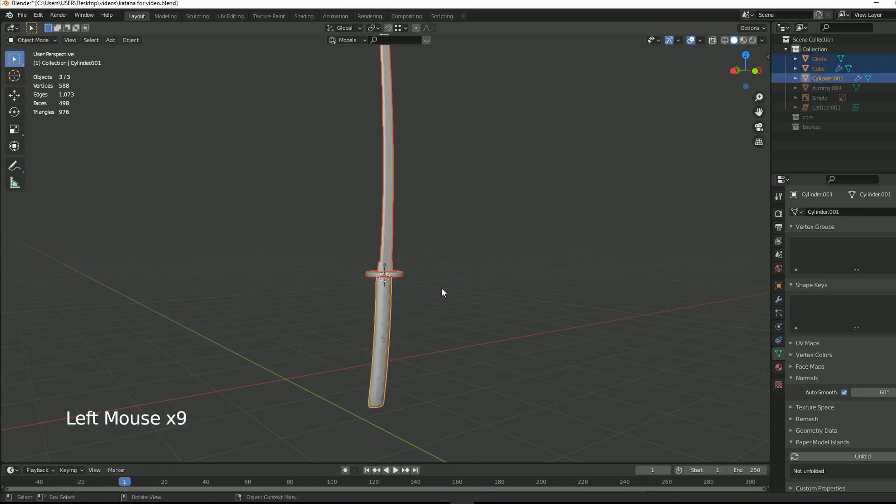
left_click(440, 290)
- Apply the handle's Lattice modifier and its Mirror modifier
scroll(433, 286, "up", 4)
left_click(393, 345)
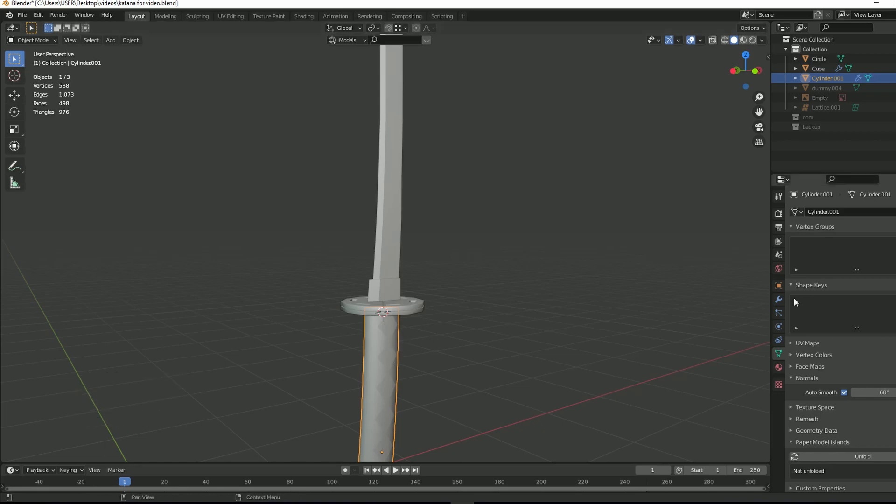
left_click(779, 300)
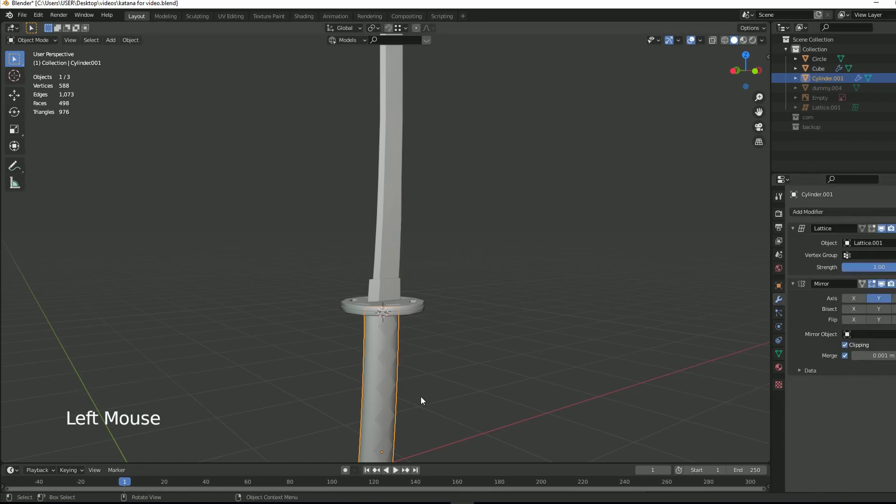
key("ctrl+a")
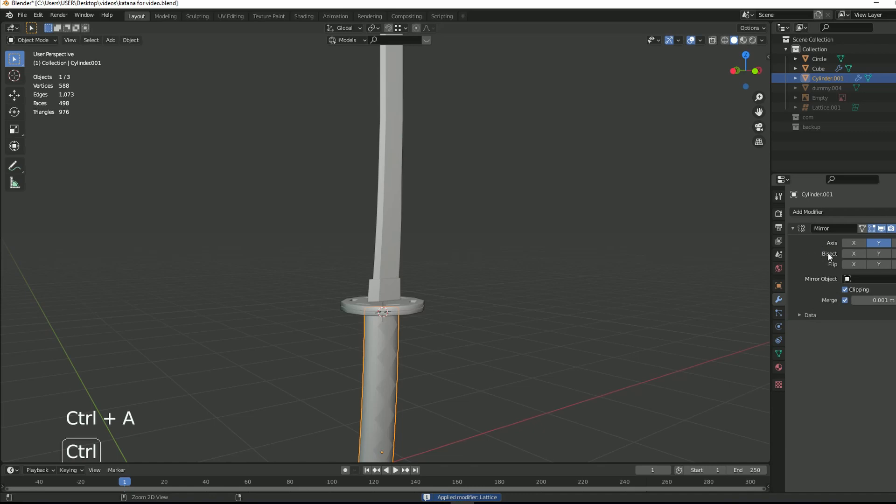
key("ctrl+z")
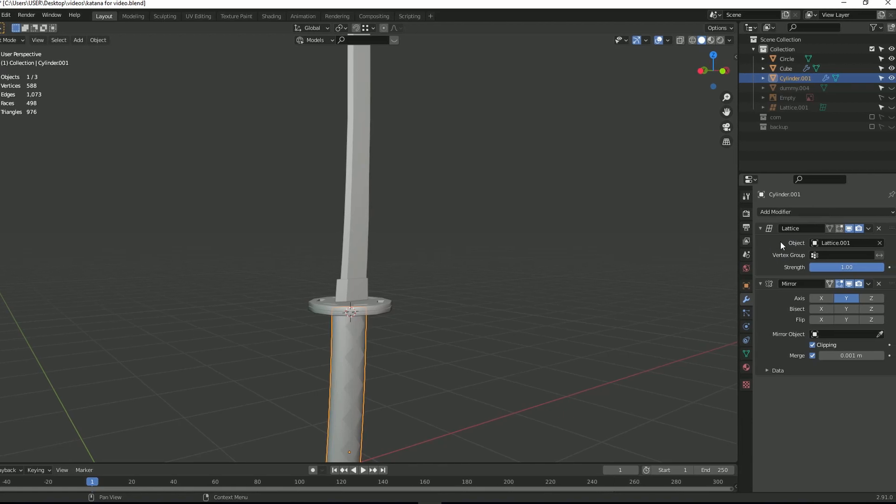
left_click(867, 229)
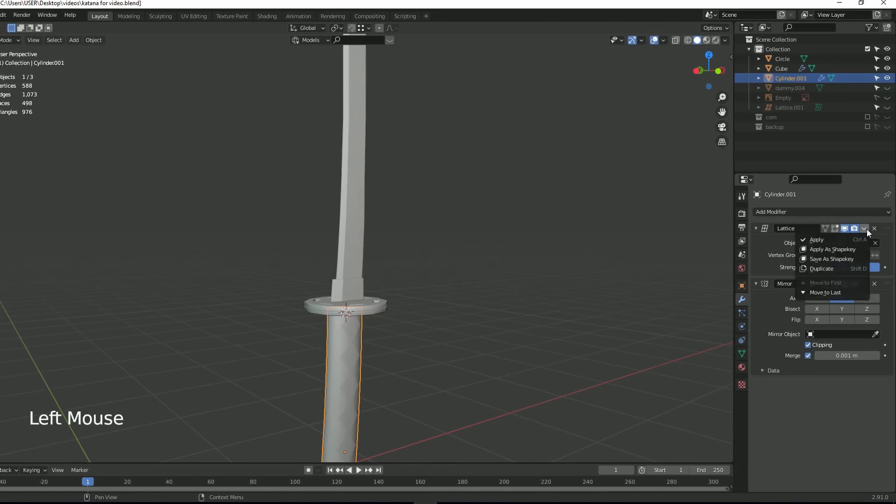
left_click(832, 240)
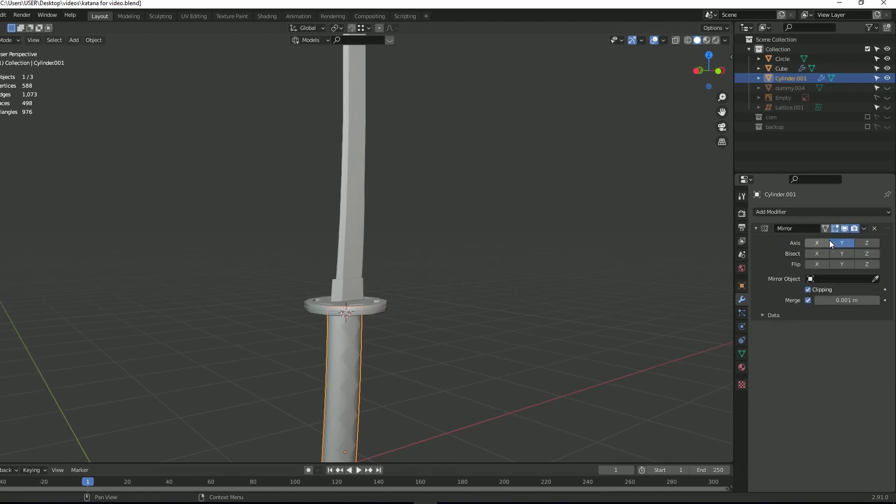
key("ctrl+a")
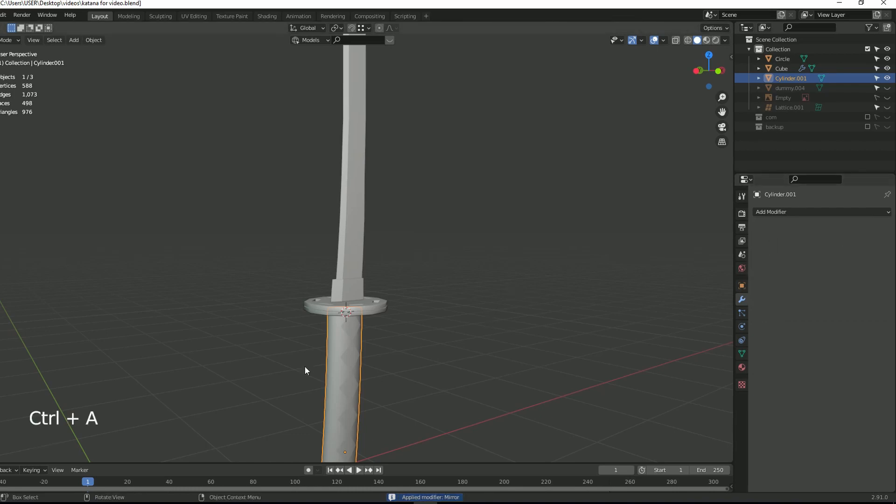
- Flatten the edge loop at the handle's upper end, just inside the guard, by scaling it to 0 along Z
key("KP_Decimal")
key("KP_1")
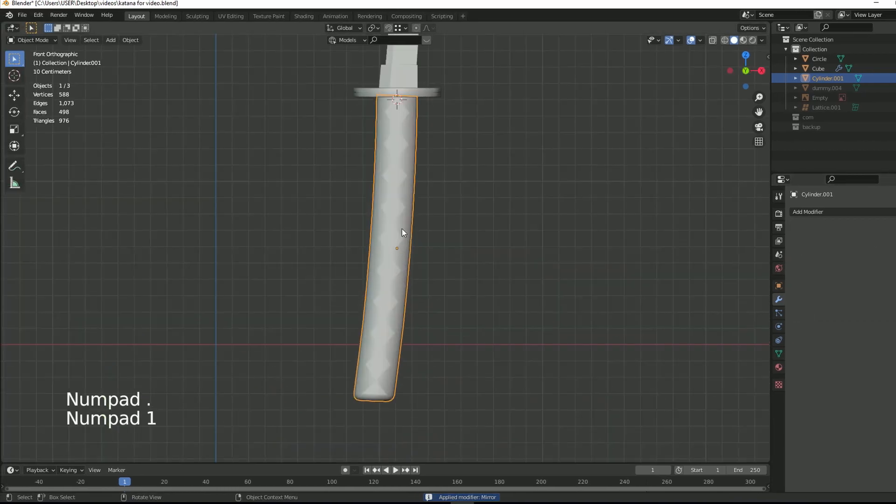
key("Tab")
key("alt+z")
left_click_drag(368, 89, 436, 100)
key("KP_Decimal")
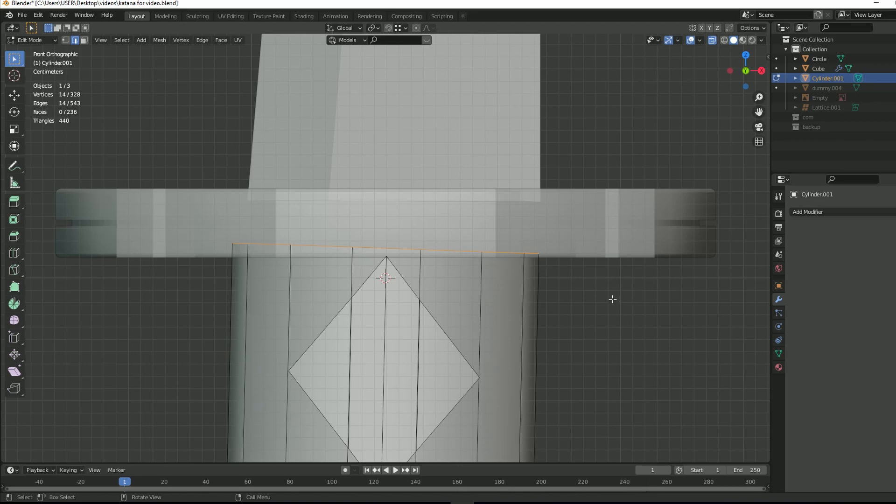
left_click_drag(746, 74, 429, 277)
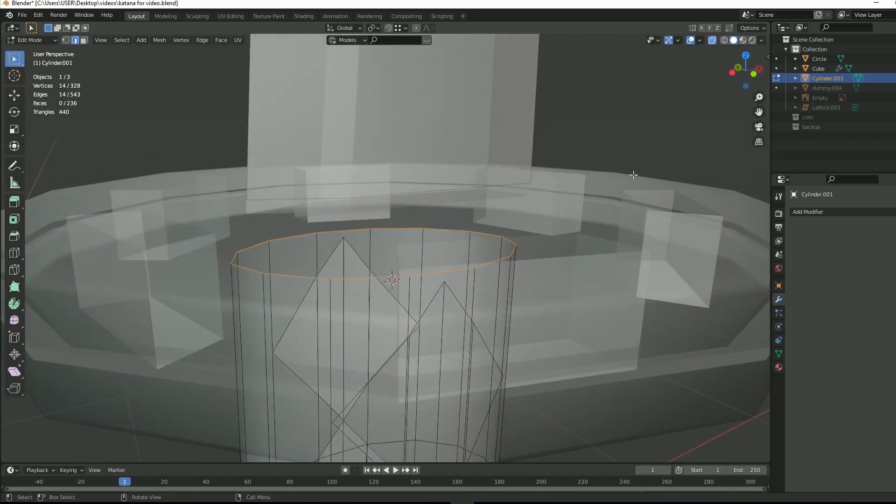
key("KP_1")
left_click(187, 203)
left_click_drag(188, 203, 617, 257)
left_click_drag(741, 65, 655, 156)
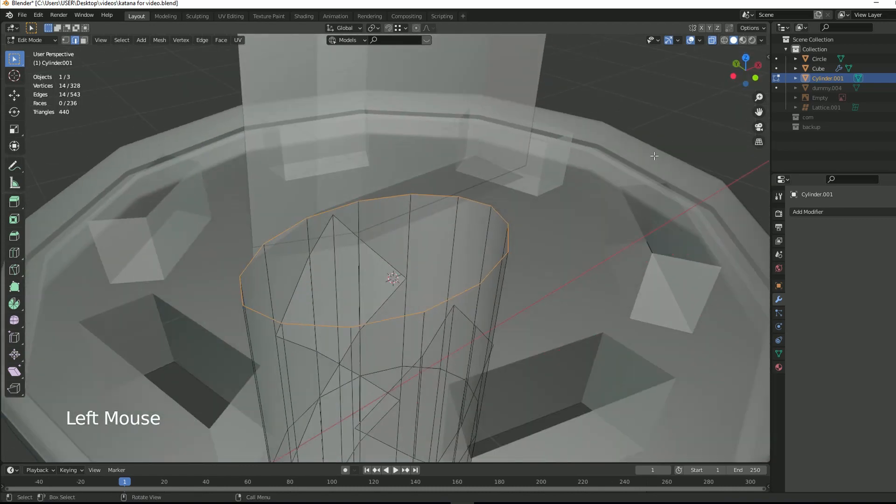
key("s")
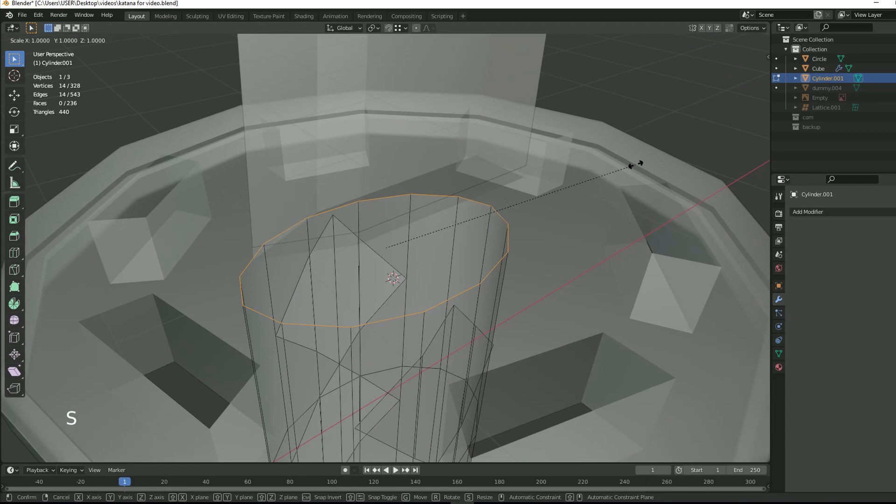
key("z")
key("0")
left_click(636, 164)
key("KP_1")
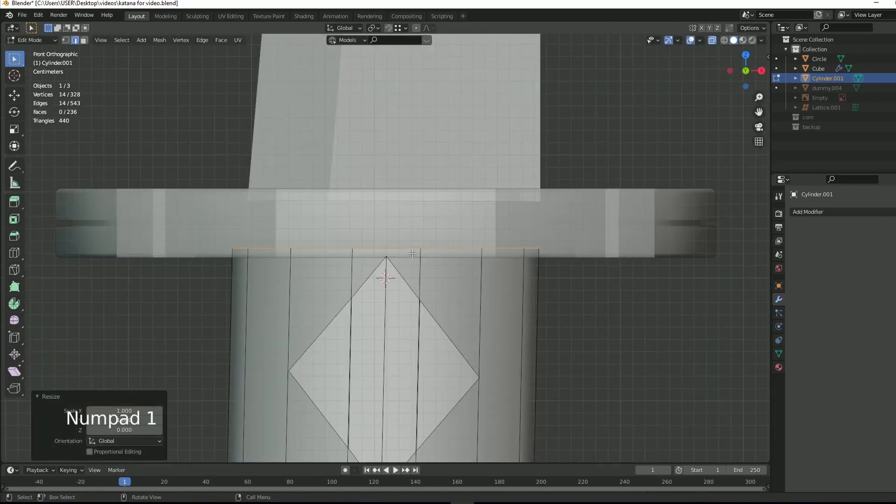
key("alt+z")
key("Tab")
left_click(620, 300)
- Switch to the UV Editing workspace and show the sword in Object Mode with Material Preview shading
scroll(590, 276, "down", 17)
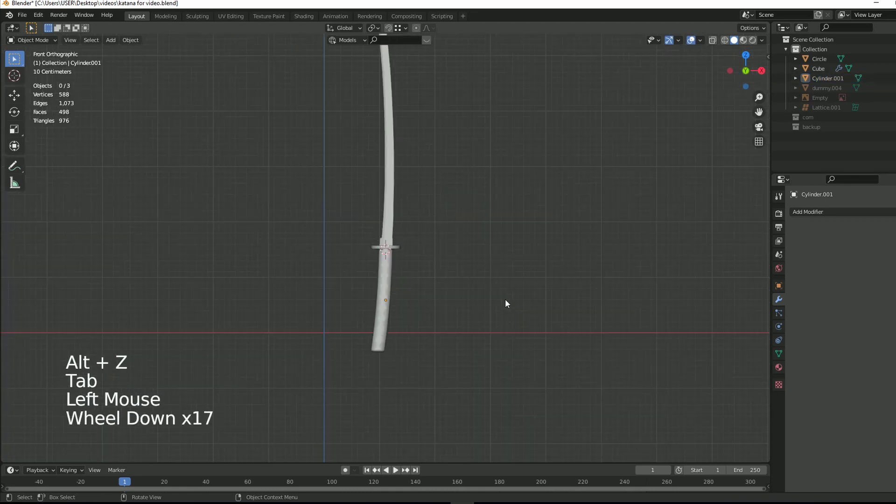
scroll(499, 298, "down", 5)
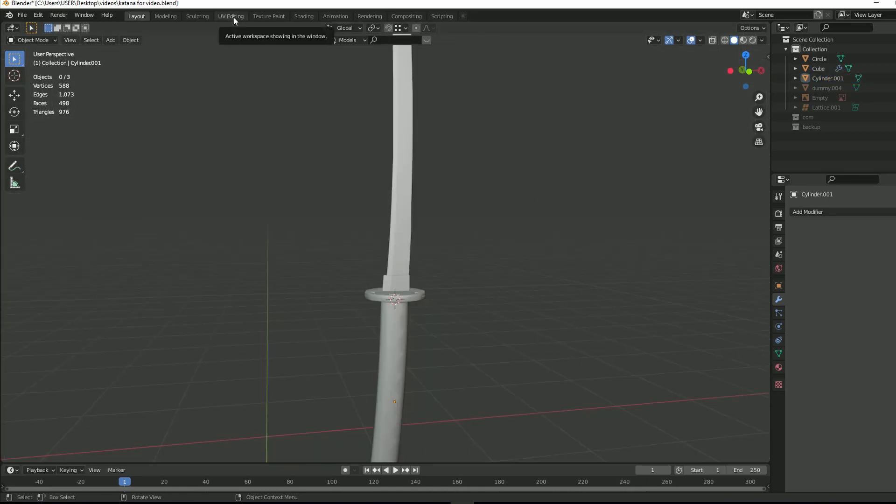
left_click(227, 16)
scroll(127, 312, "down", 4)
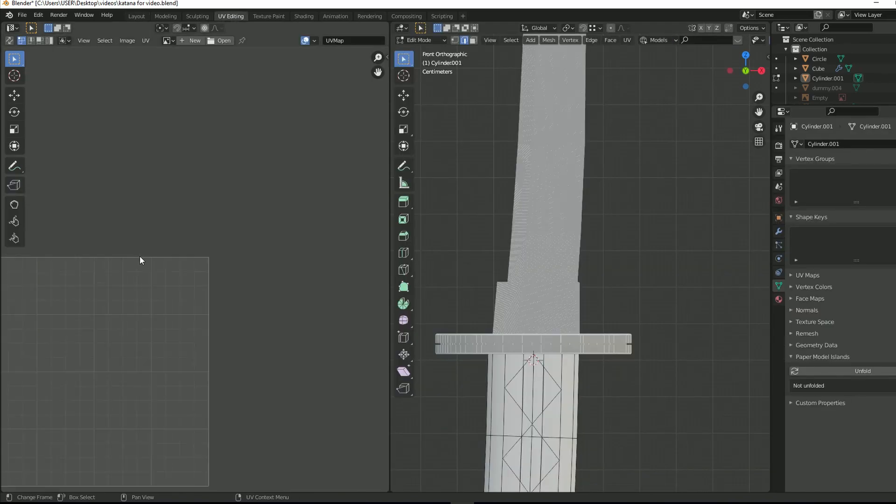
scroll(582, 247, "down", 7)
left_click_drag(760, 79, 794, 99)
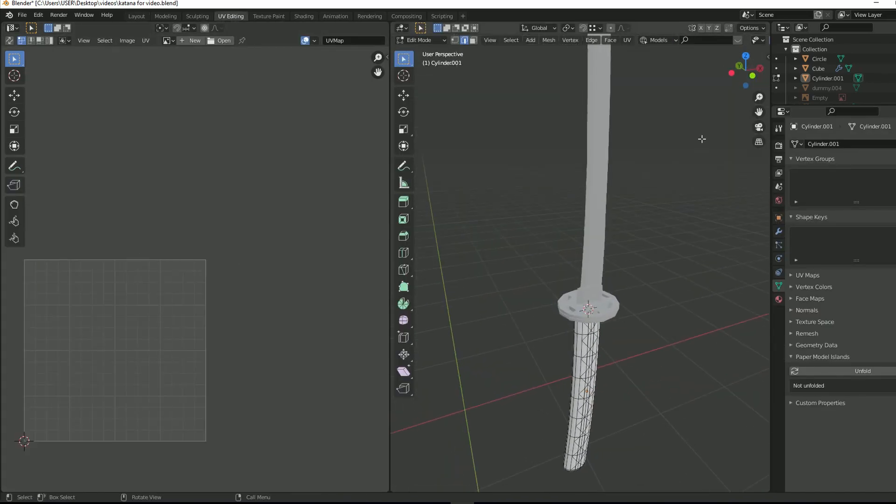
key("Tab")
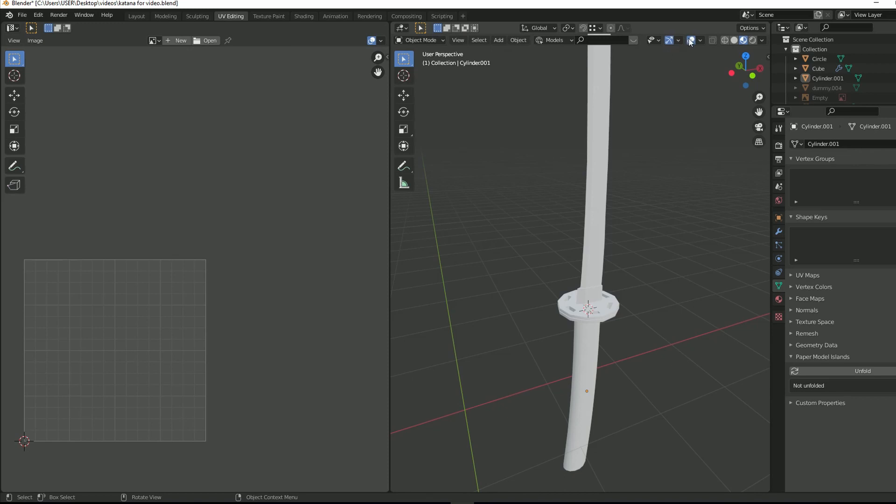
left_click(763, 41)
key("z")
left_click(477, 230)
left_click_drag(746, 86, 732, 141)
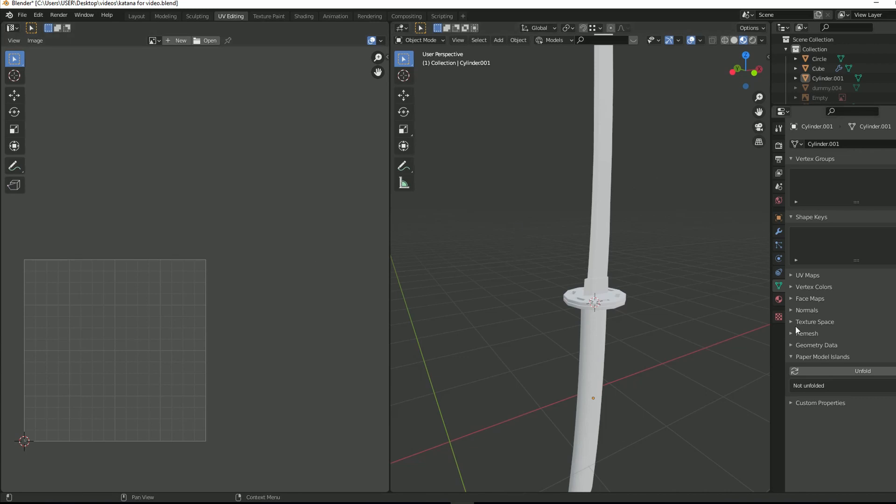
- Create a new material on the handle and connect an Image Texture to its Base Color
left_click(592, 353)
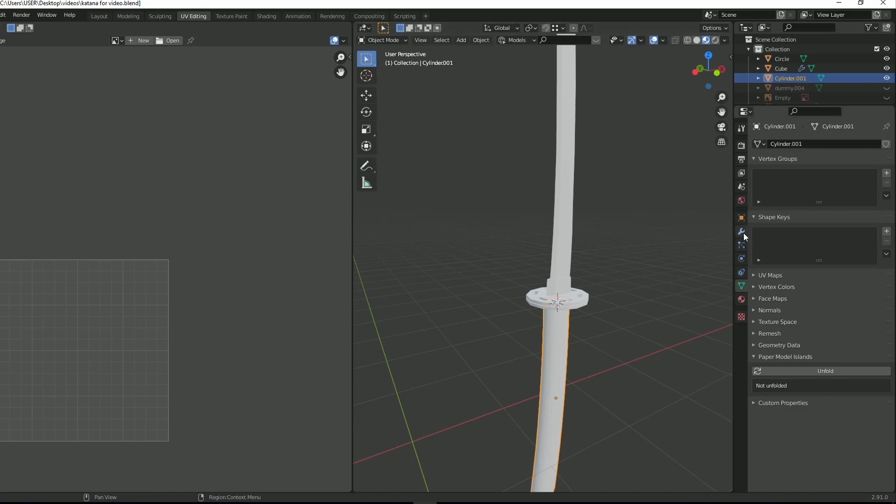
left_click(741, 299)
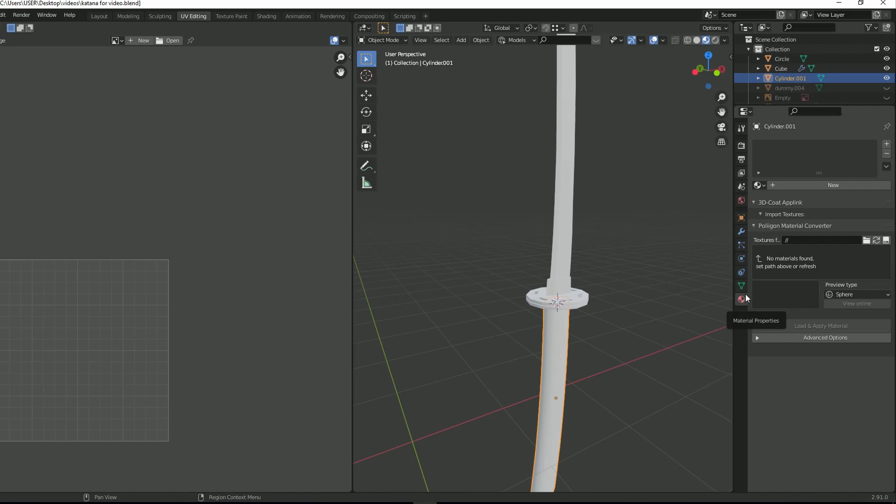
left_click(834, 184)
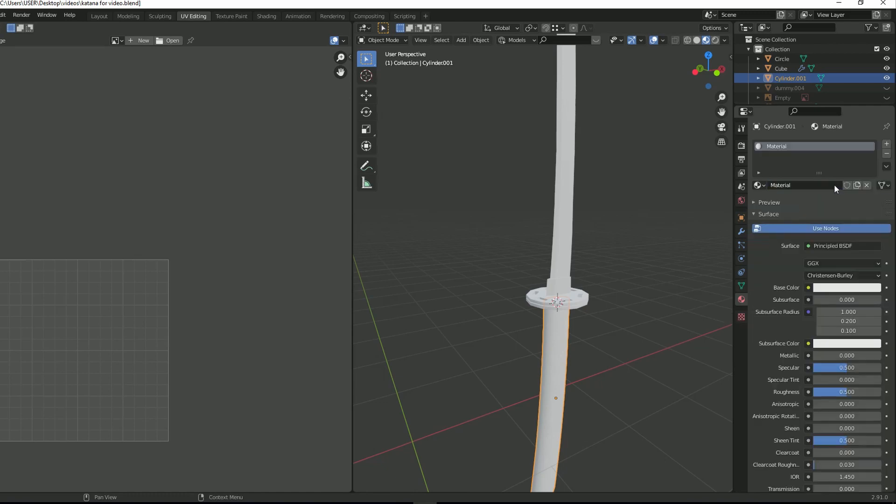
left_click(808, 287)
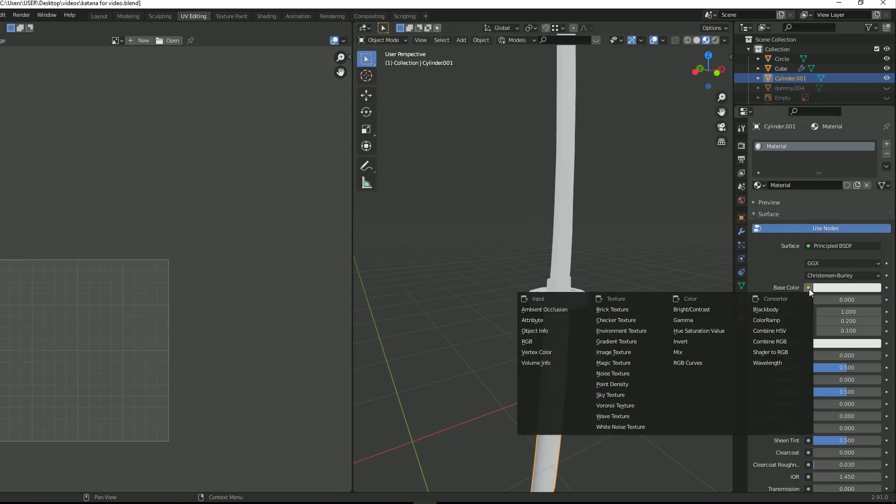
left_click(623, 352)
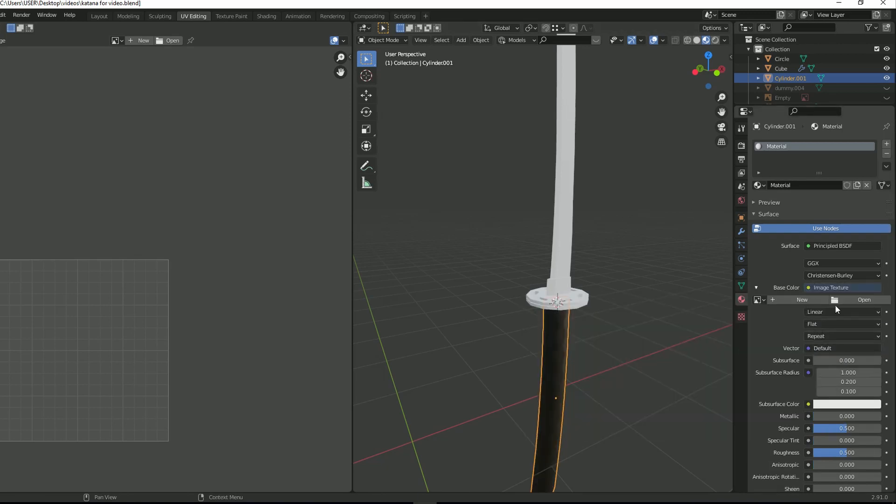
- Load "color palette.png" from the "UGC items" folder as the handle material's base colour image
left_click(853, 299)
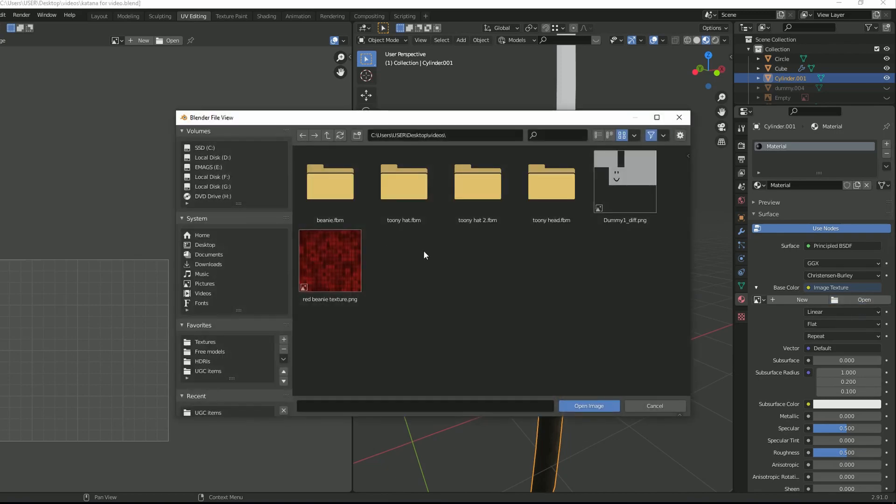
left_click(327, 135)
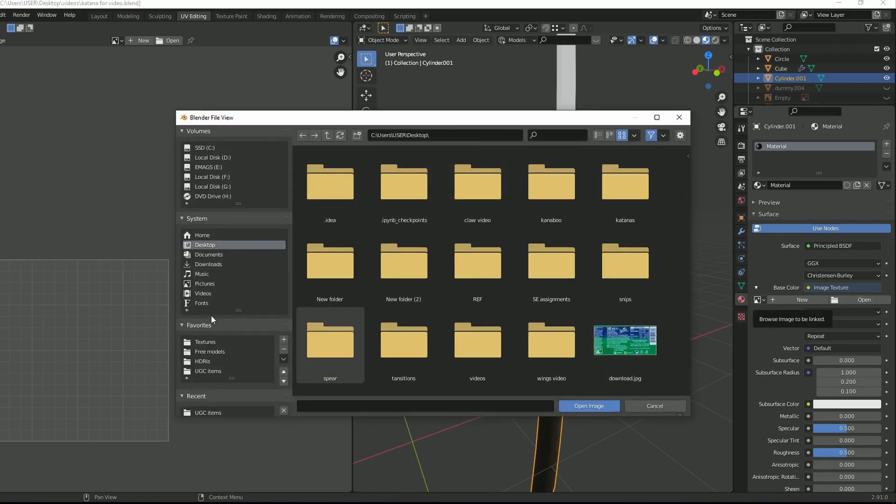
left_click(209, 371)
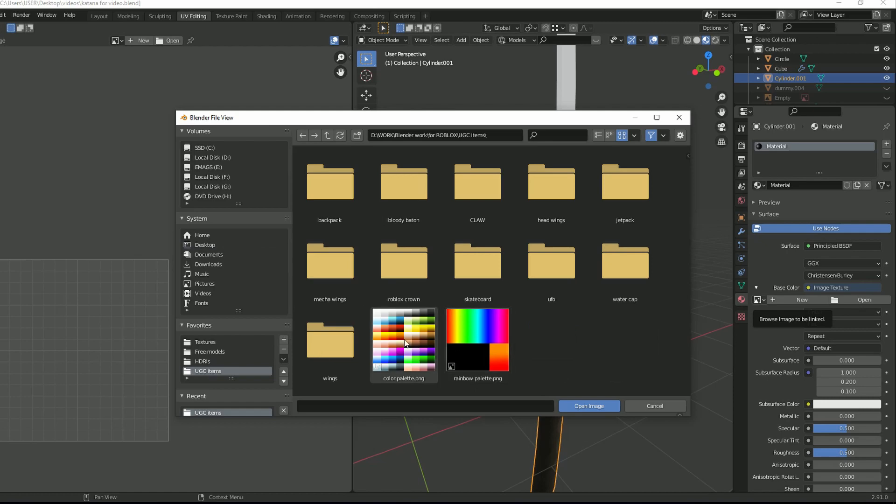
left_click(420, 349)
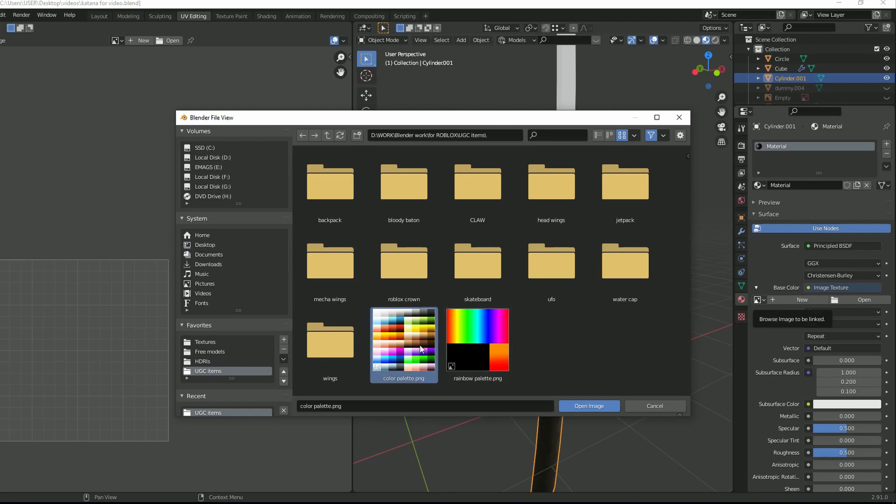
left_click(599, 406)
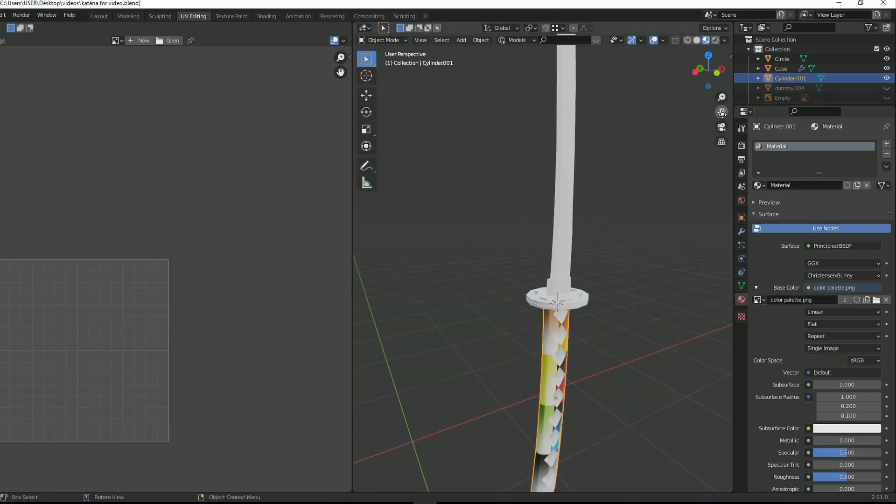
- Enter Edit Mode on the handle in front view and frame the whole colour palette in the UV editor
middle_click_drag(564, 361, 581, 299)
key("KP_1")
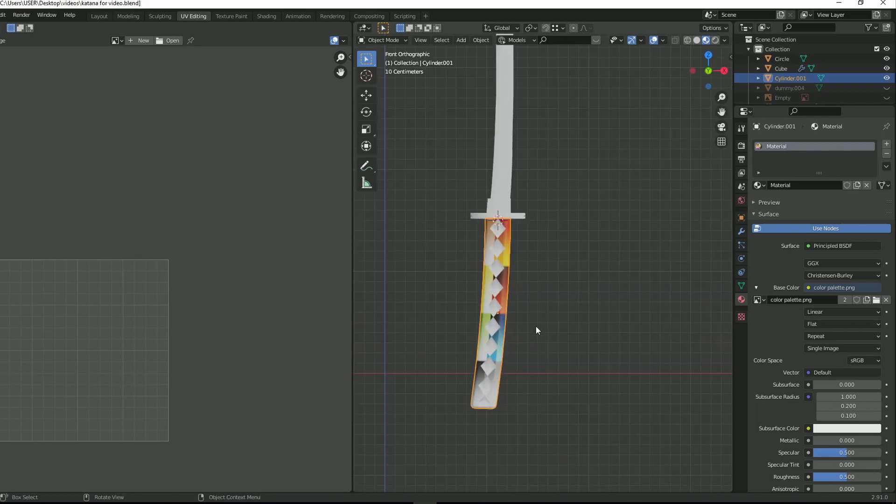
scroll(537, 325, "up", 3)
scroll(541, 321, "down", 2)
middle_click_drag(534, 304, 555, 282, "shift")
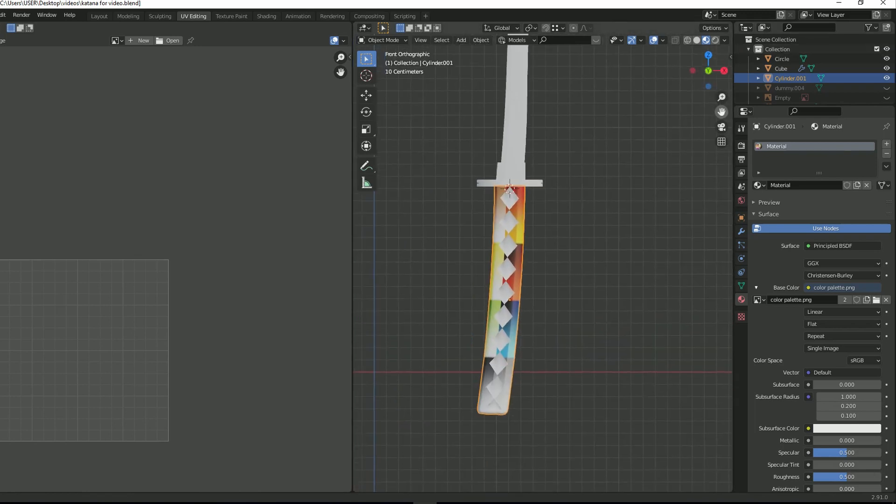
scroll(556, 282, "up", 1)
key("Tab")
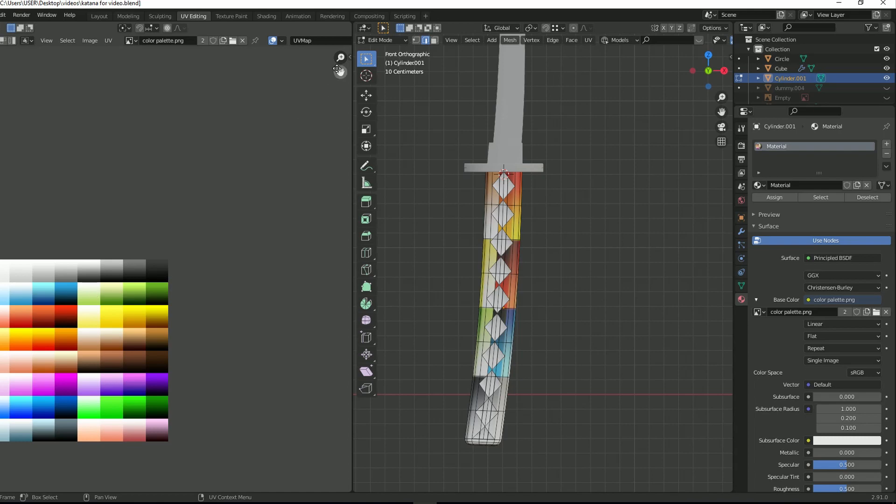
left_click_drag(337, 69, 404, 12)
scroll(138, 204, "up", 2)
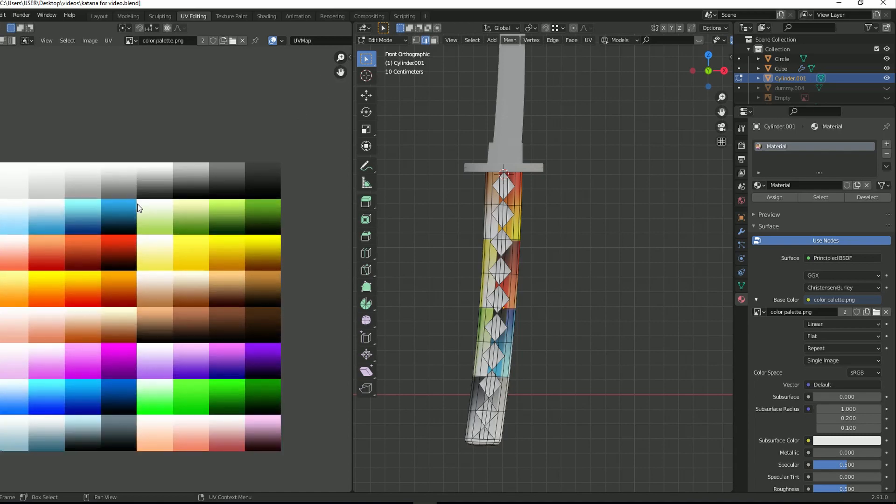
scroll(137, 208, "down", 1)
left_click_drag(340, 72, 356, 73)
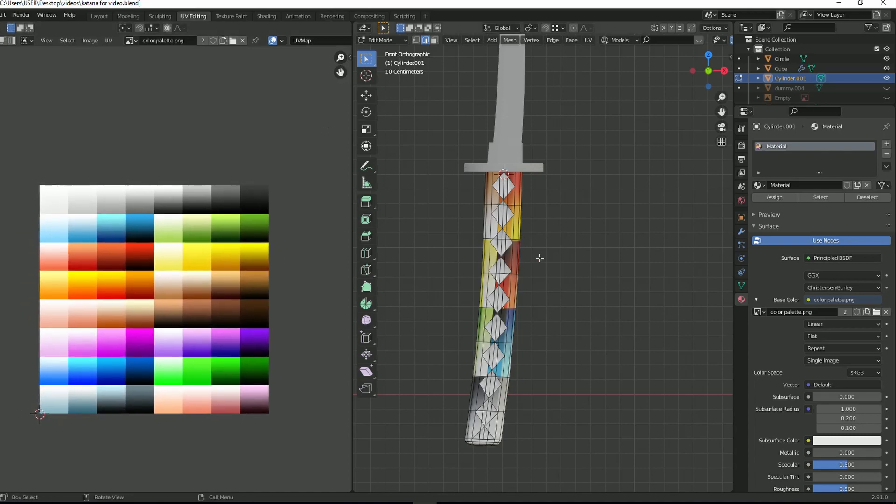
- Select all linked geometry of the handle's main body, leaving out the diamonds, and return to front view
left_click_drag(711, 75, 756, 77)
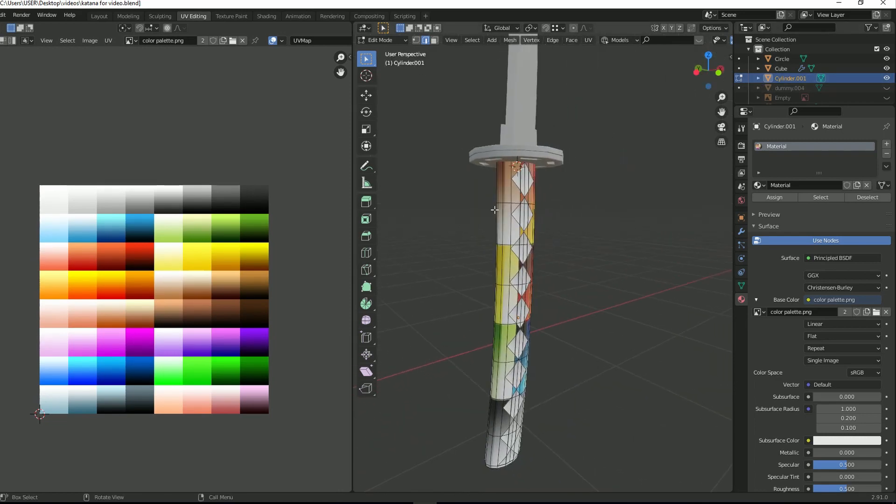
key("ctrl+l")
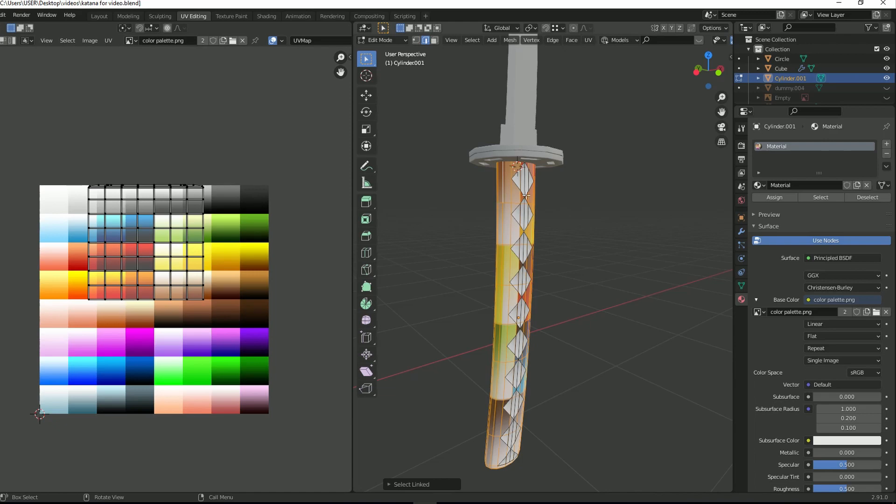
left_click(506, 193)
key("ctrl+l")
left_click_drag(709, 71, 580, 193)
key("KP_1")
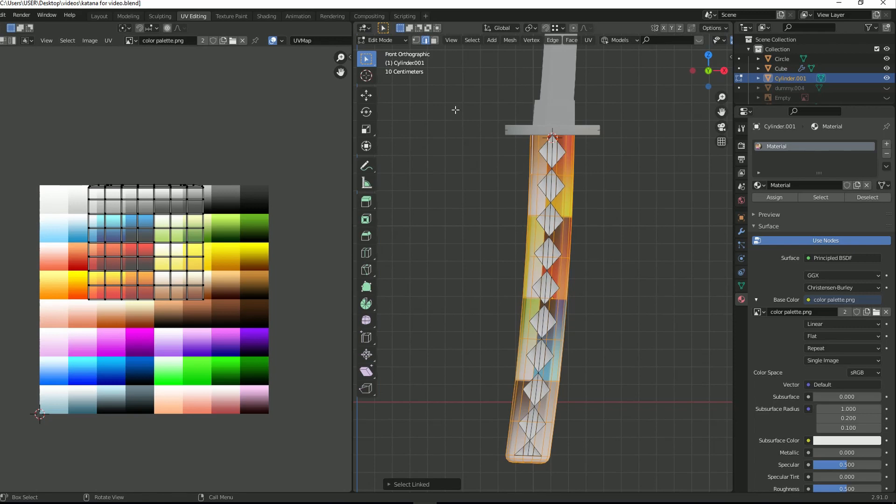
key("u")
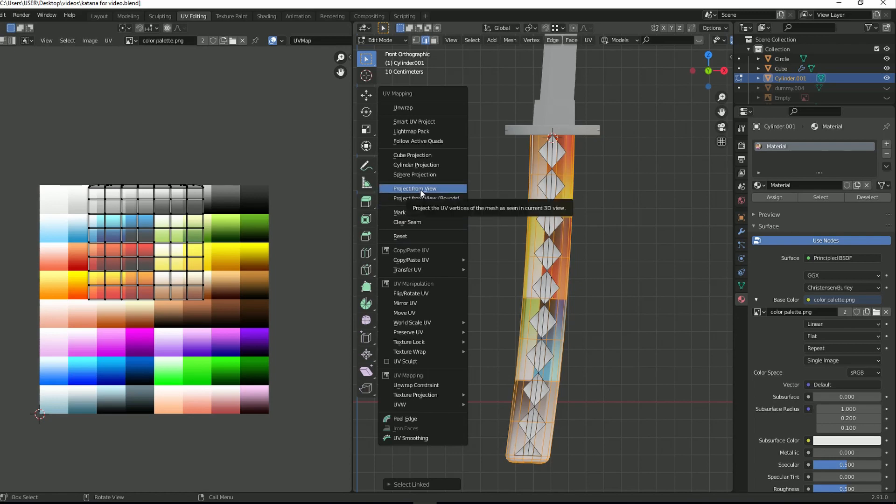
right_click(440, 189)
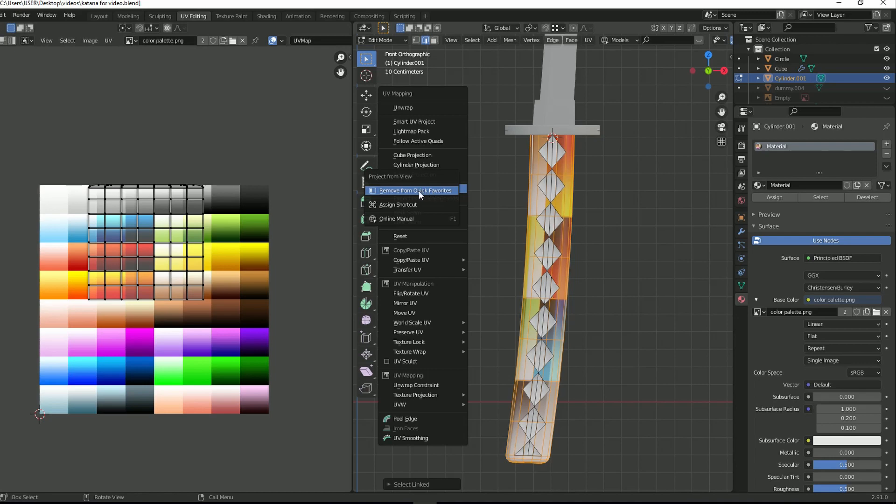
left_click(419, 191)
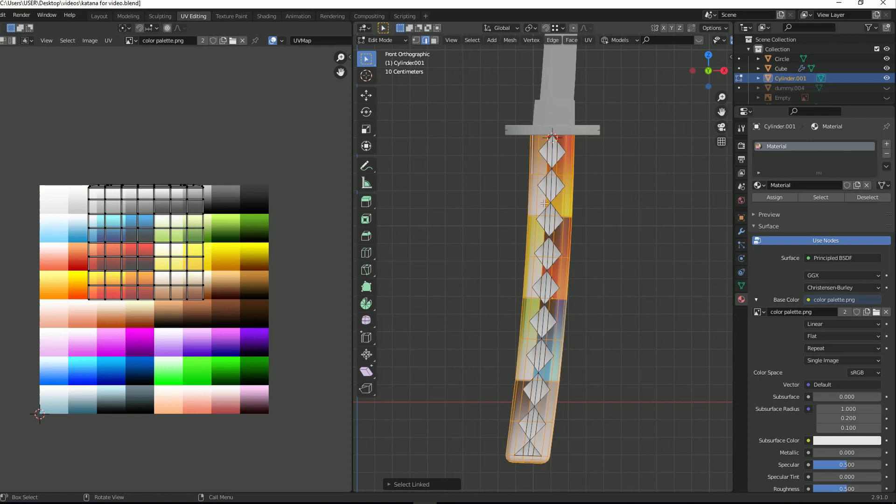
- Unwrap the handle body with Project from View and select all of its UVs
key("q")
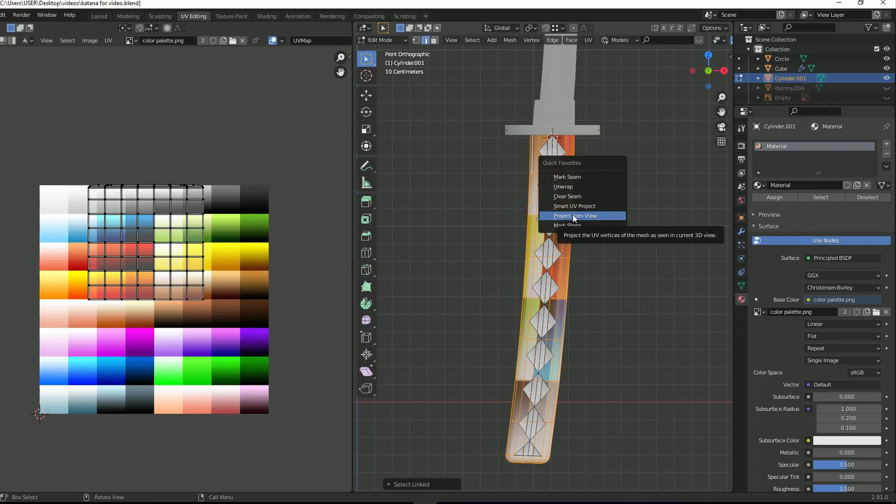
left_click(594, 214)
left_click_drag(86, 228, 224, 432)
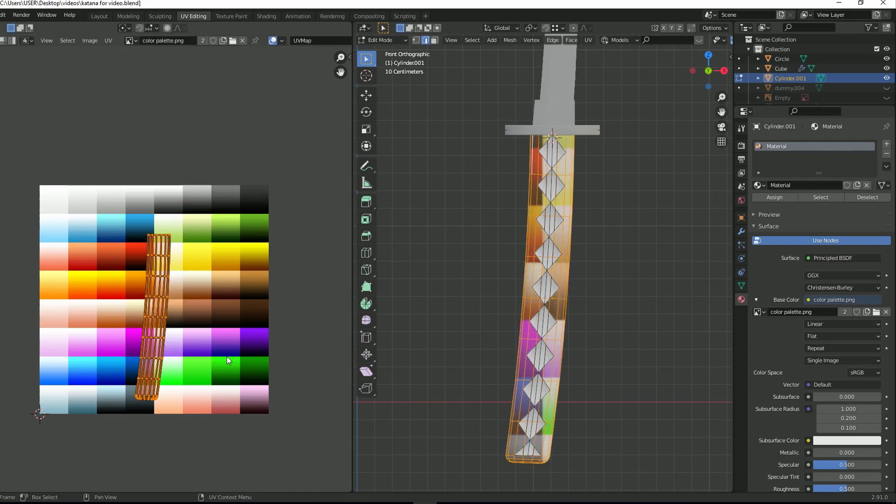
left_click(180, 396)
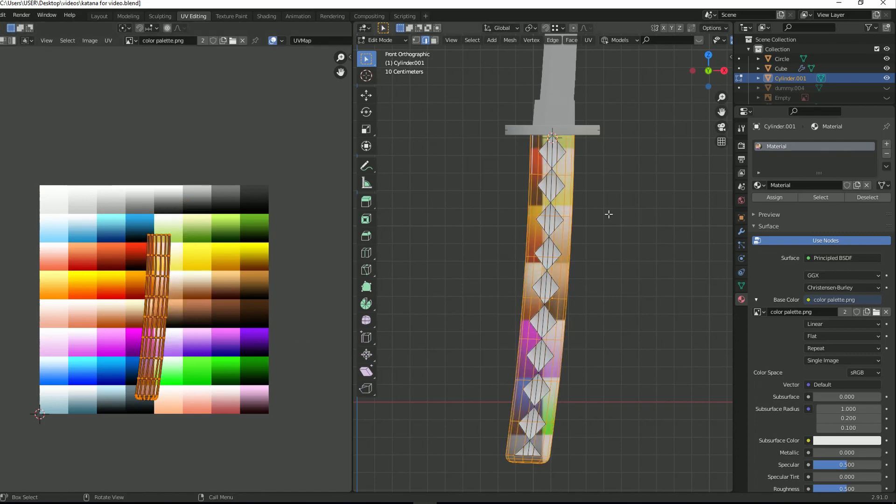
left_click_drag(88, 390, 236, 464)
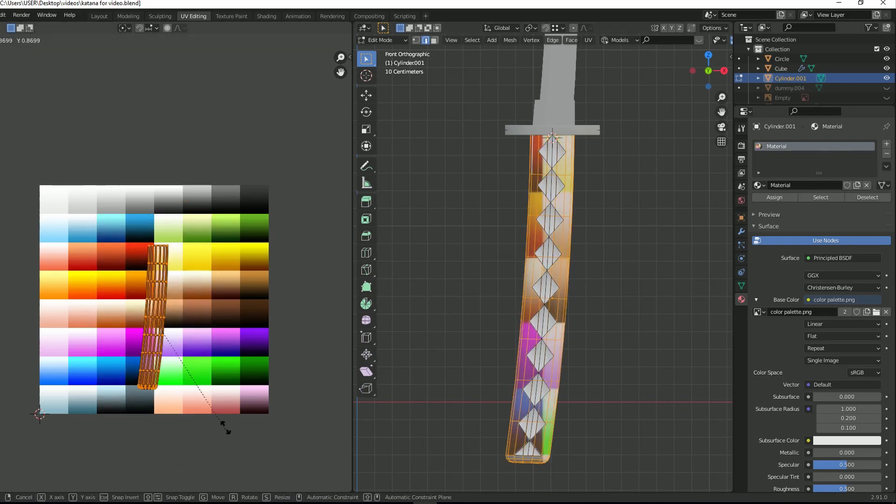
- Scale the handle body's UVs down and move them onto the palette's darkest grey-to-black swatch
key("s")
left_click(180, 336)
key("g")
left_click(263, 247)
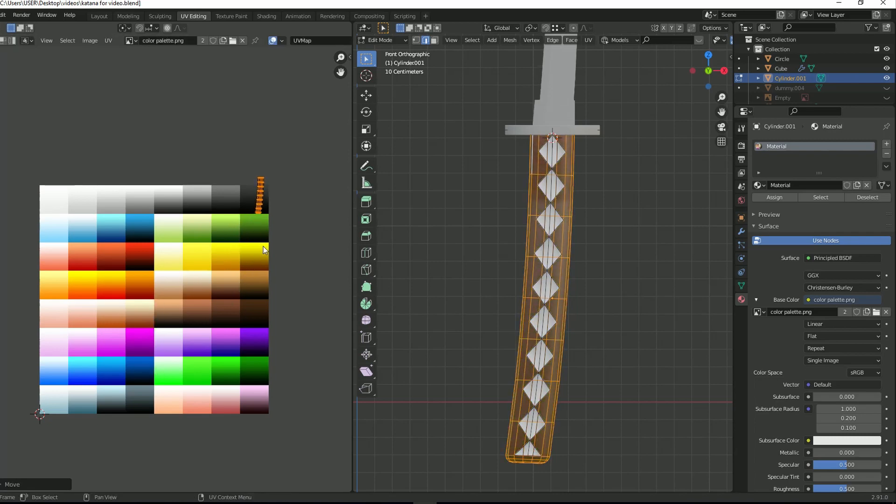
- Shrink the handle body's UVs further, place them in the swatch's black lower part, and leave Edit Mode
key("KP_Decimal")
key("s")
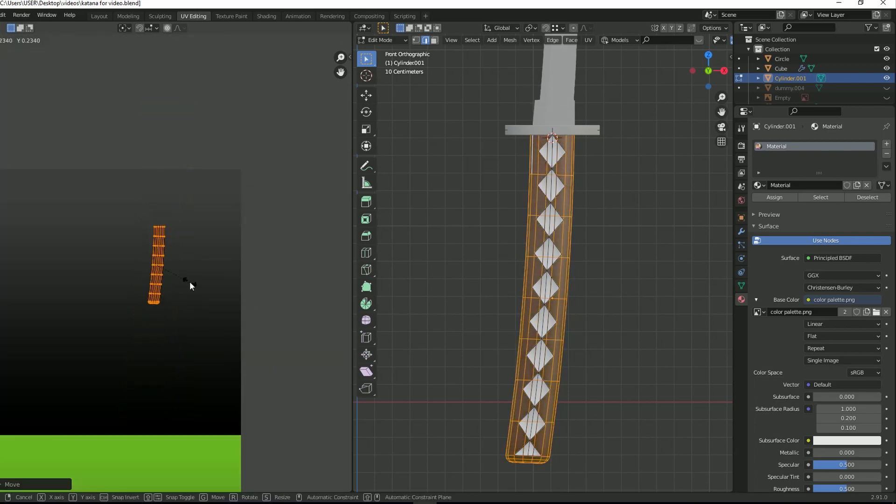
left_click(189, 282)
key("g")
left_click(68, 400)
key("Tab")
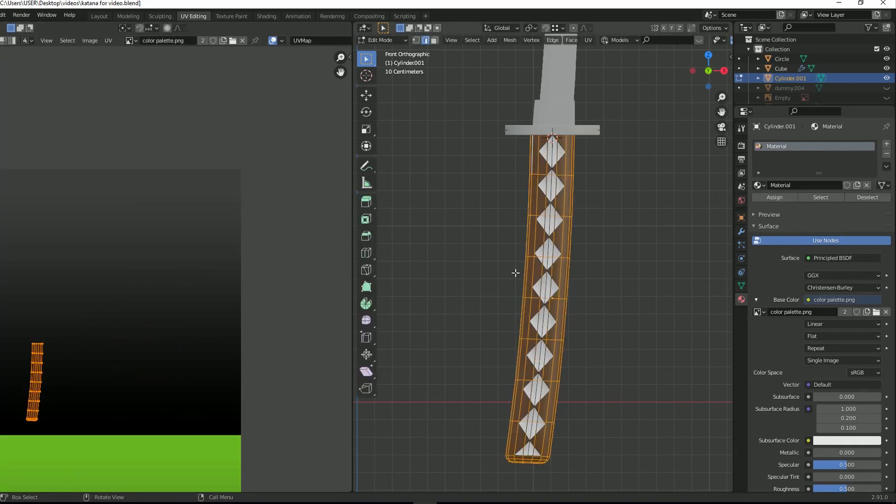
- Re-enter Edit Mode on the handle, clear the selection, and select the whole uppermost front diamond in face mode
left_click_drag(704, 78, 665, 118)
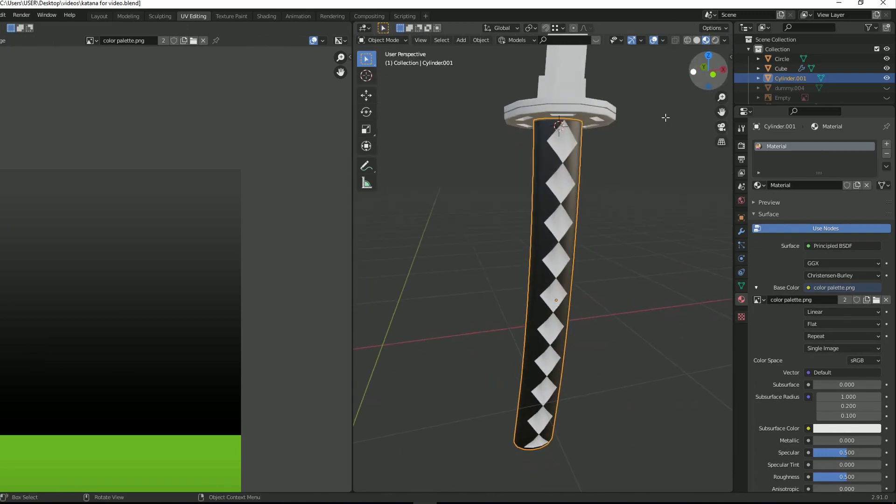
key("KP_1")
scroll(36, 342, "down", 6)
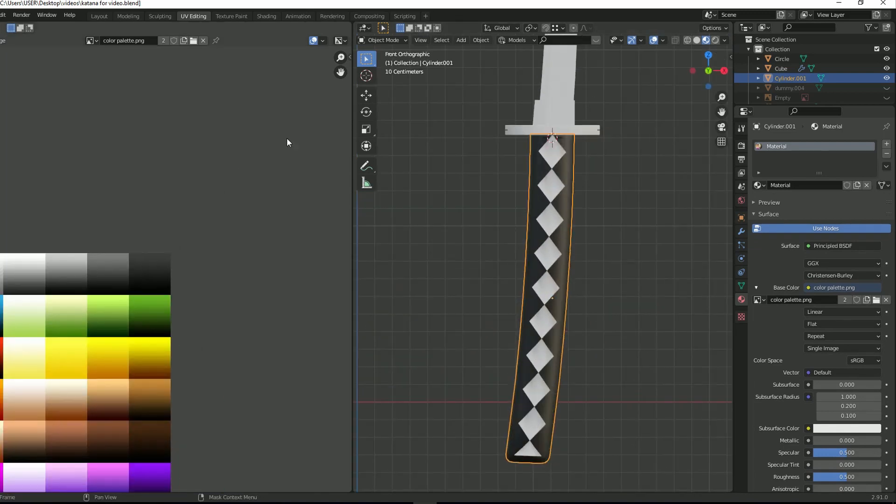
left_click_drag(341, 73, 485, 267)
key("Tab")
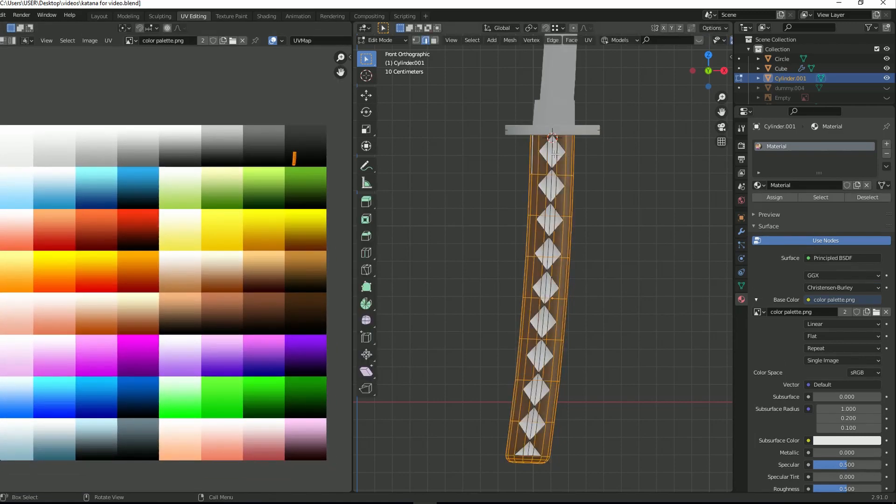
key("alt+a")
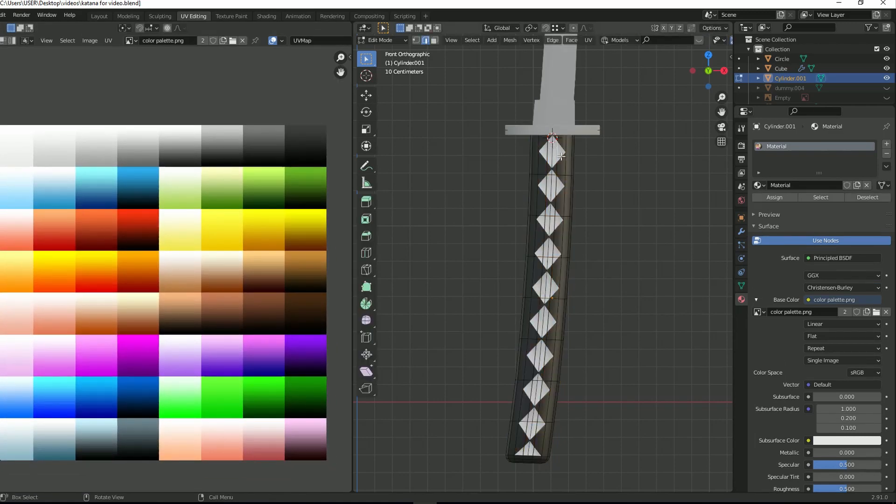
key("3")
left_click(561, 153)
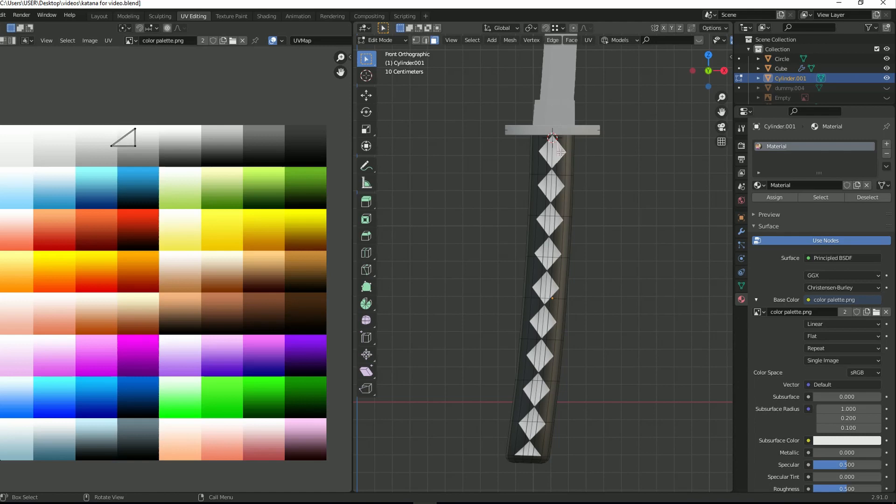
key("ctrl+l")
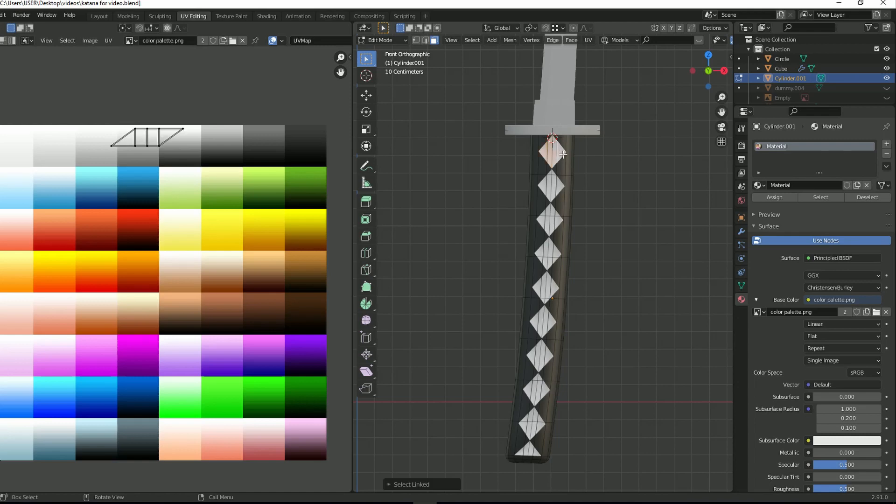
- Add the remaining diamonds down the front of the handle to the selection
scroll(559, 186, "up", 3)
left_click(570, 189, "shift")
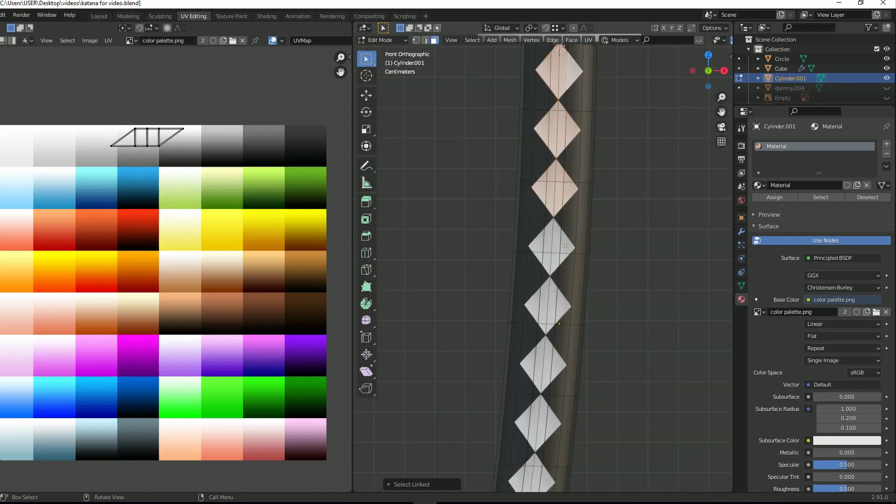
left_click(565, 246, "shift")
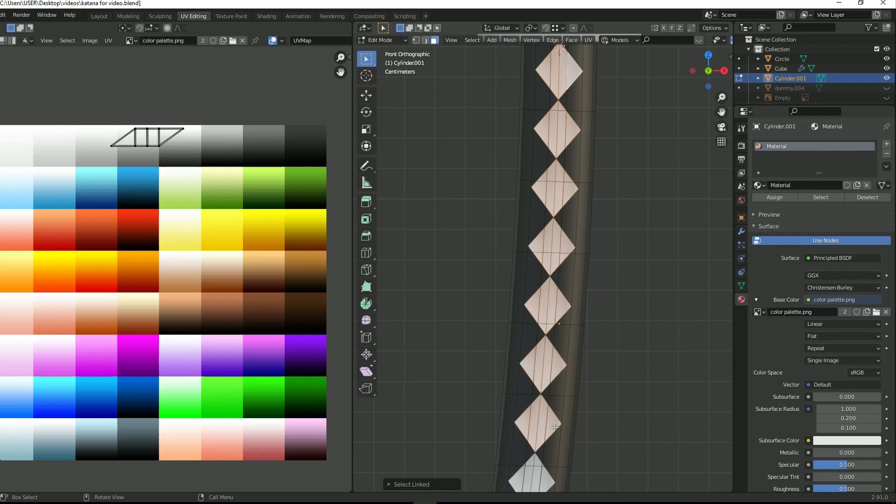
scroll(555, 427, "down", 1)
scroll(544, 443, "down", 1)
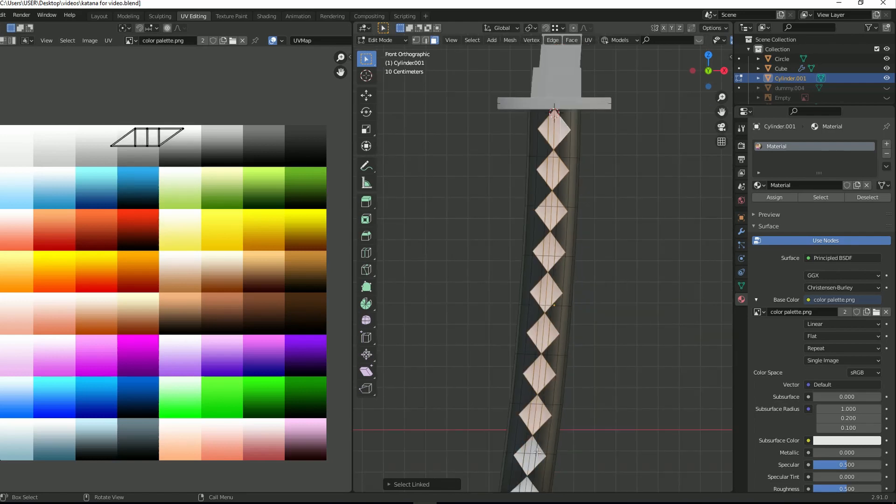
scroll(537, 452, "down", 1)
scroll(538, 415, "up", 4)
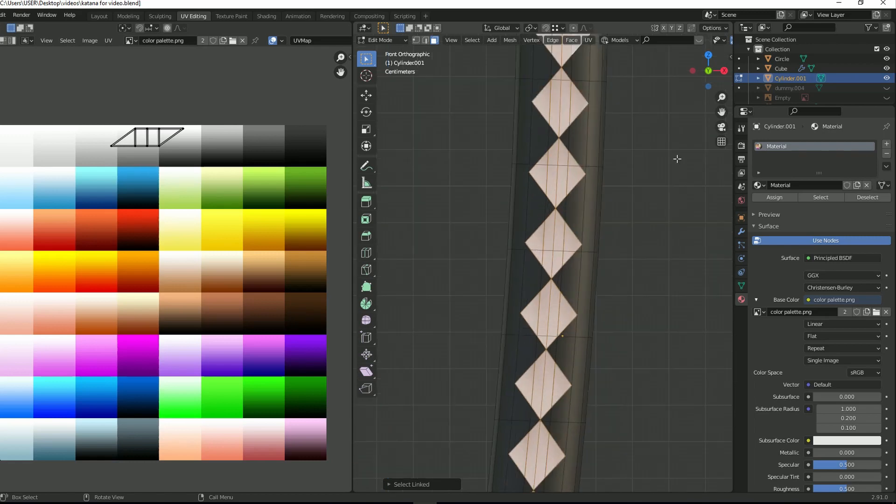
scroll(658, 141, "down", 4)
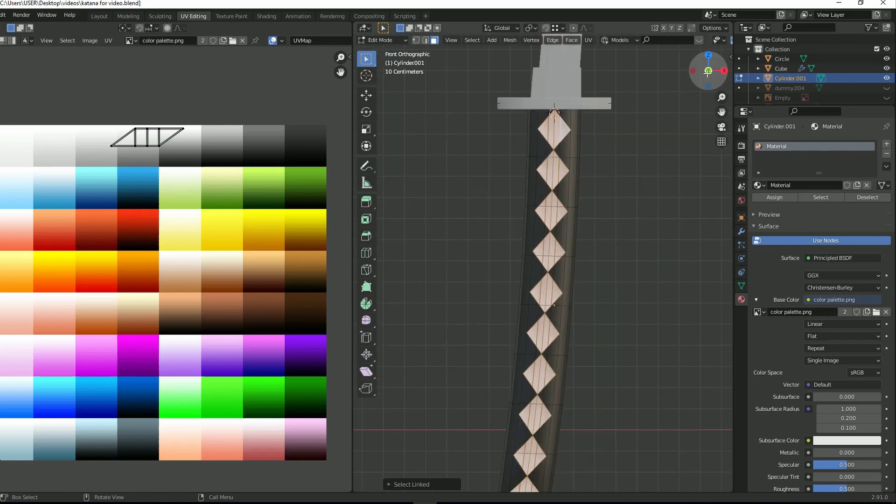
- Add every linked diamond down the back of the handle to the selection and return to front view
left_click_drag(706, 71, 706, 73)
key("l")
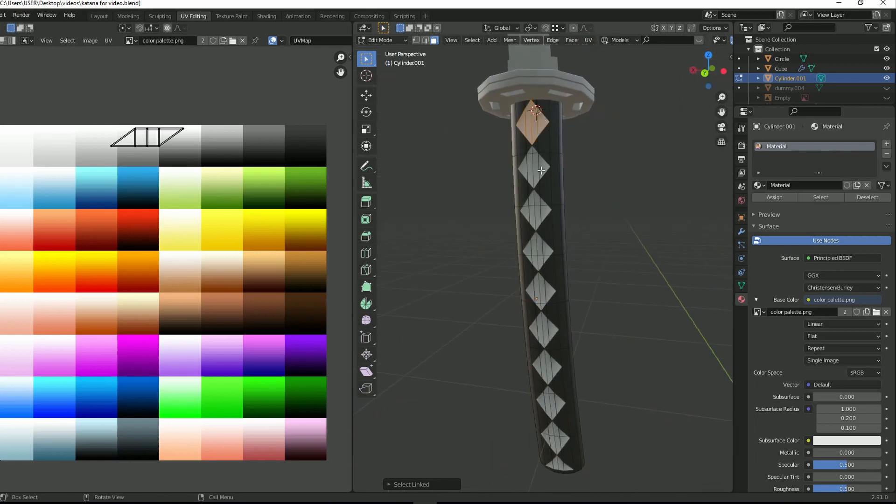
key("l")
key("l")
key("l")
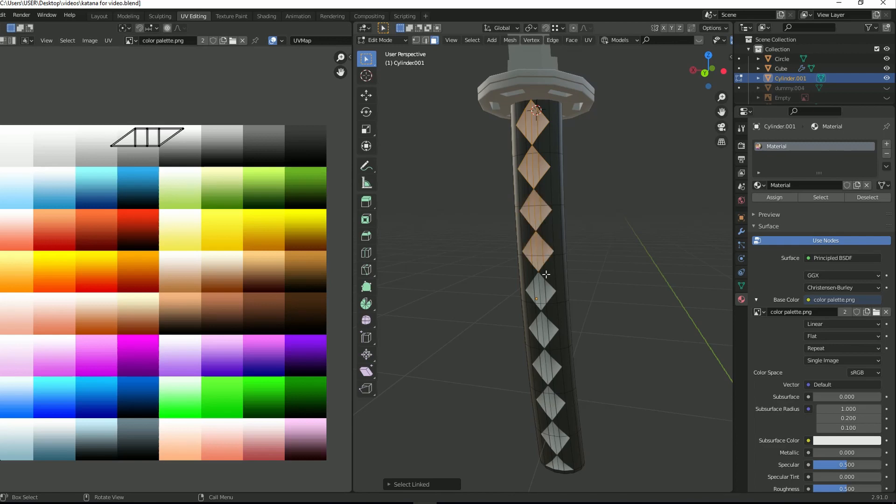
key("l")
key("l")
key("l")
key("l")
key("l")
key("l")
left_click_drag(708, 71, 612, 71)
key("KP_1")
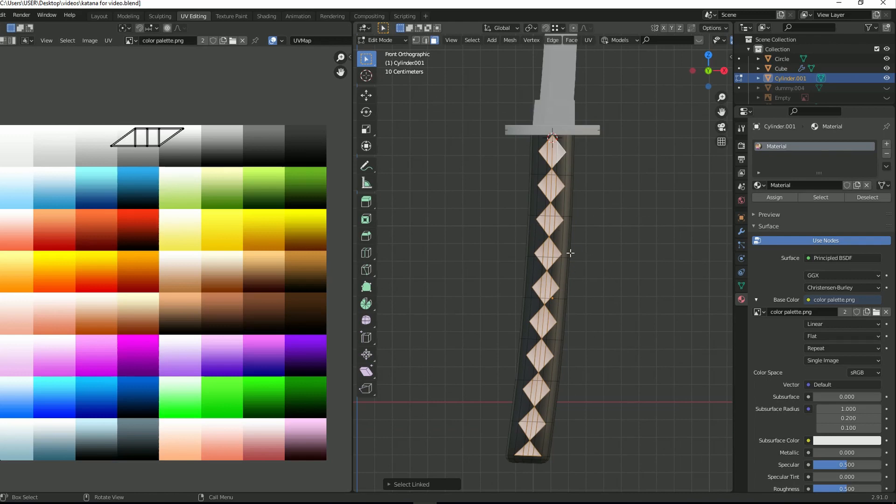
- Unwrap the selected diamonds with Project from View and scale their UVs down to a small strip
key("u")
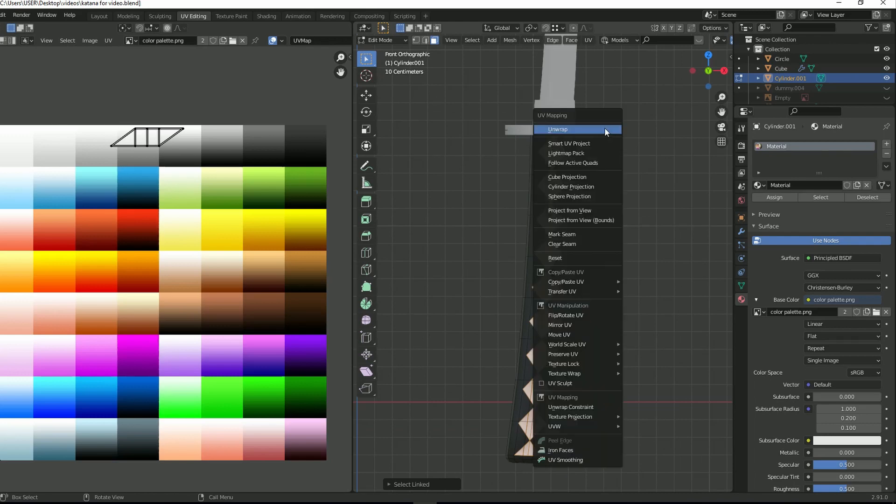
left_click(585, 214)
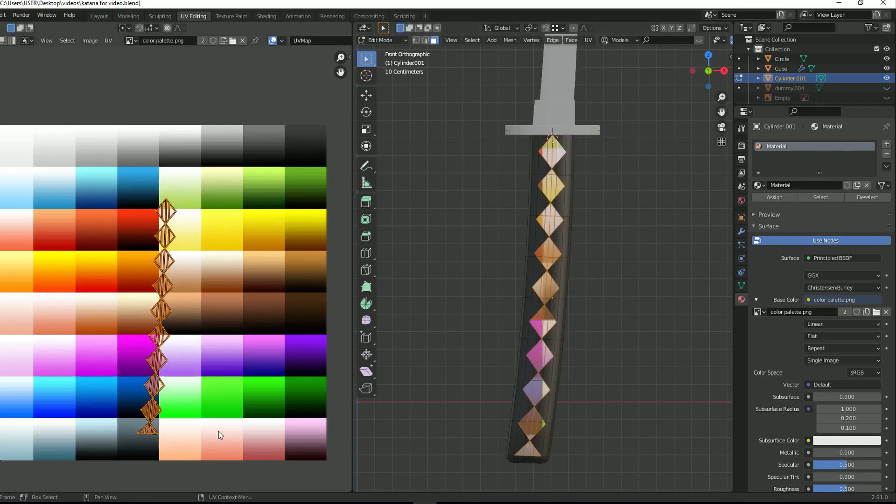
key("s")
left_click(182, 343)
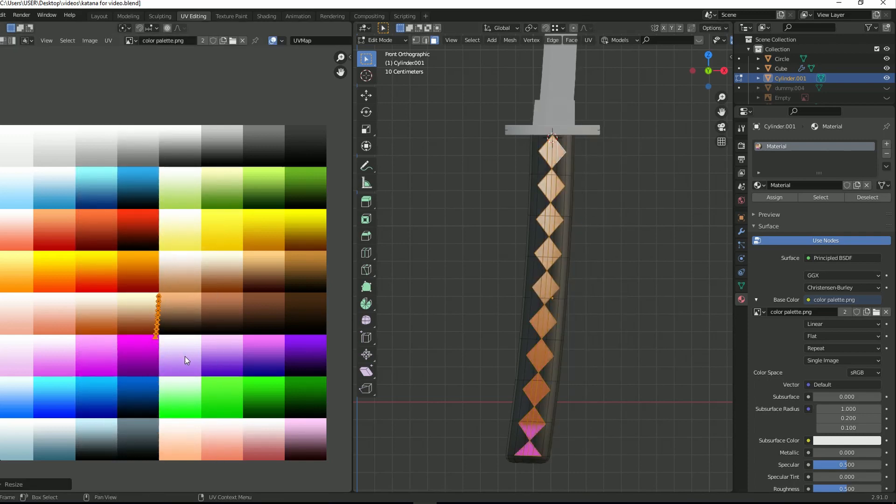
- Move the diamonds' UVs onto the bright red swatch, scale them down to fit, and return to Object Mode
key("g")
left_click(173, 247)
key("s")
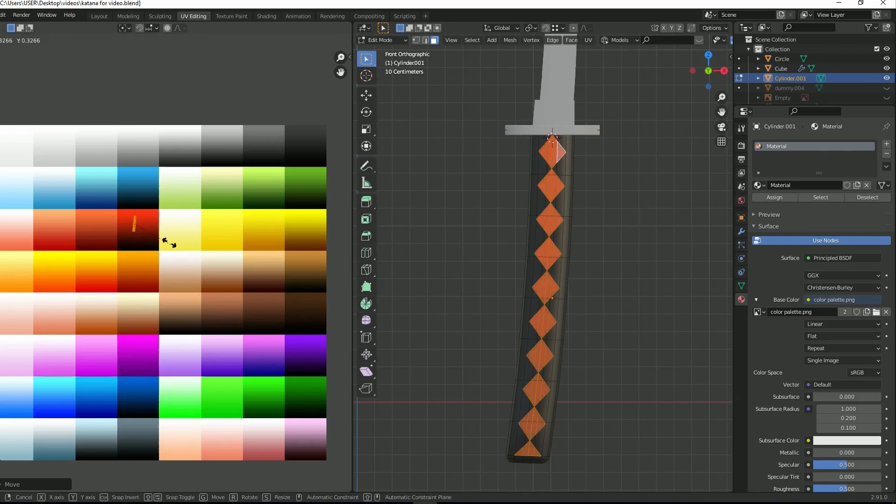
left_click(169, 241)
key("g")
left_click(164, 239)
key("Tab")
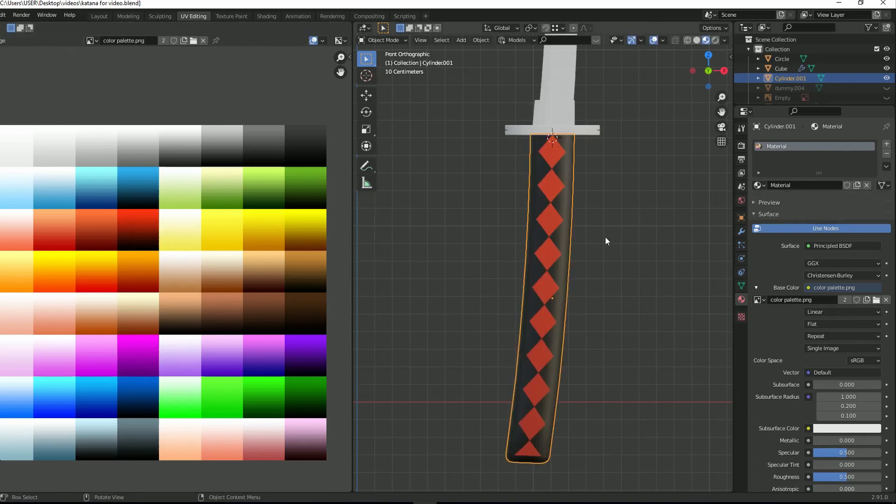
- Recolour the handle's diamonds light grey by moving their UVs onto a near-white swatch of the palette's uppermost row
key("Tab")
key("g")
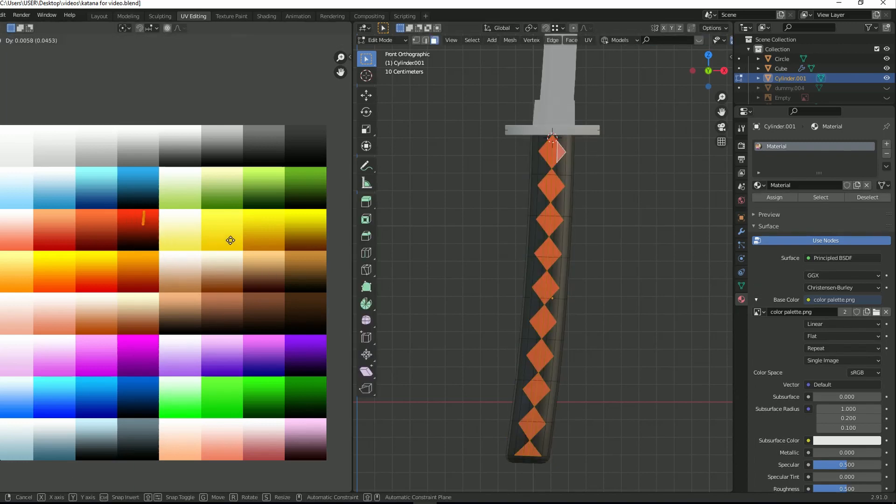
left_click(82, 159)
key("Tab")
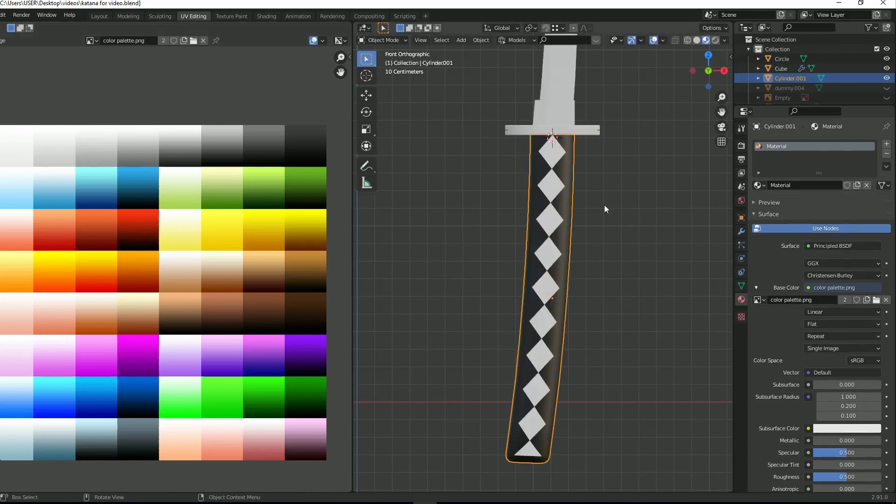
- Select the circular guard and assign the existing material named Material to it
left_click_drag(707, 71, 822, 135)
left_click(581, 160)
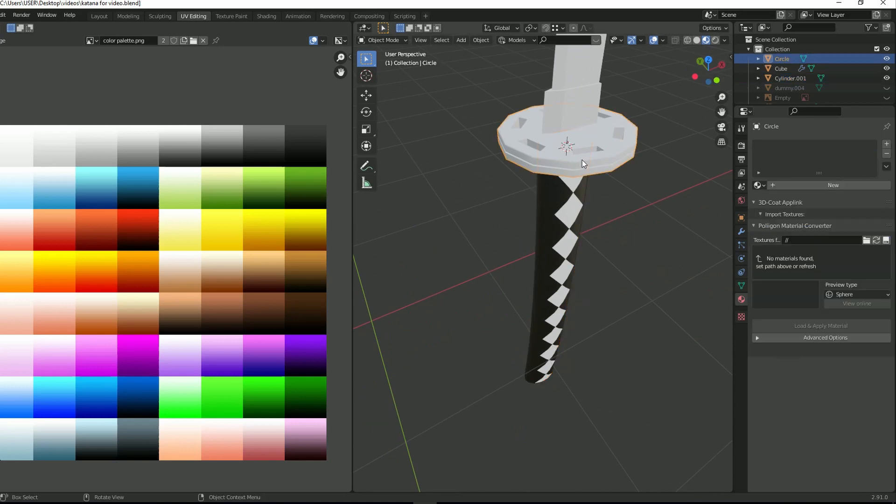
key("KP_1")
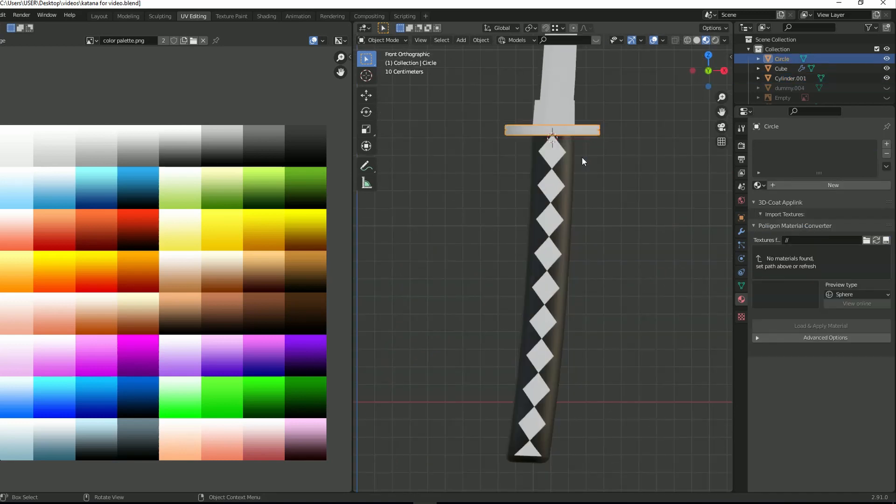
key("KP_Decimal")
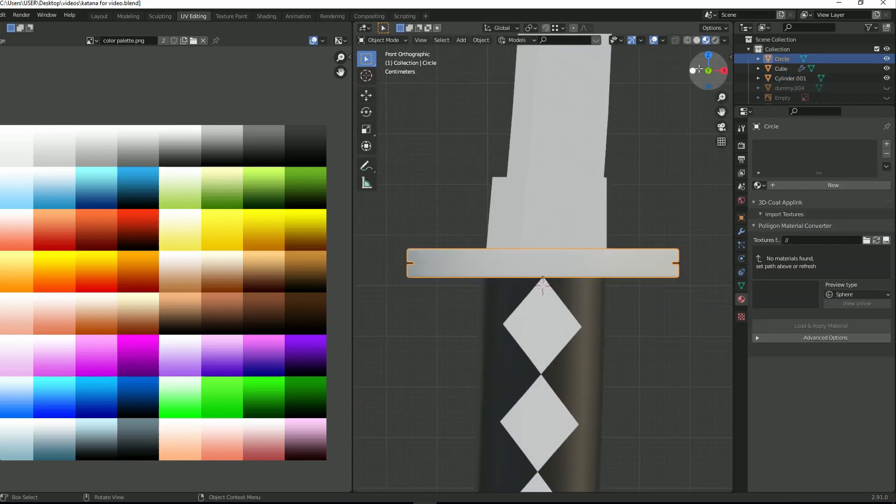
left_click_drag(717, 70, 710, 100)
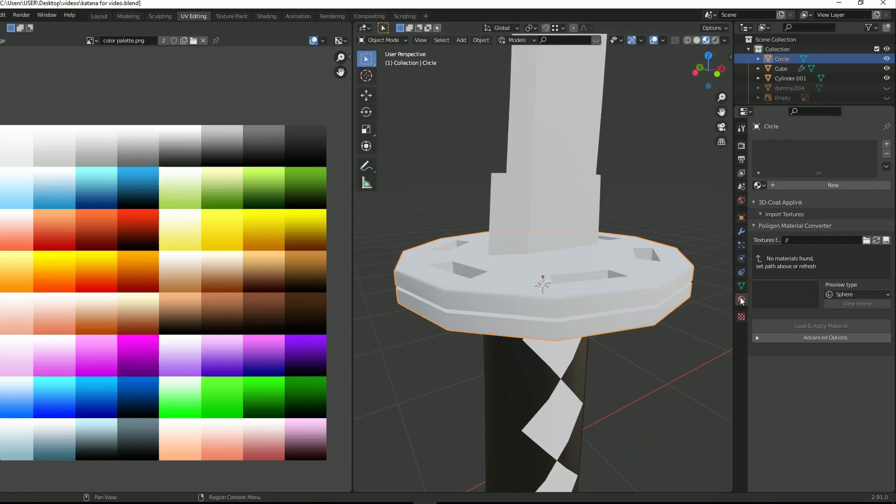
left_click(760, 188)
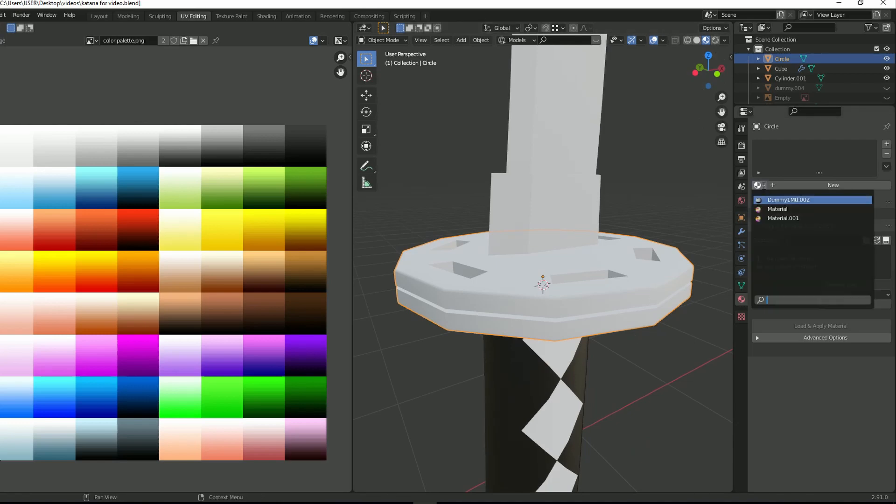
left_click(783, 208)
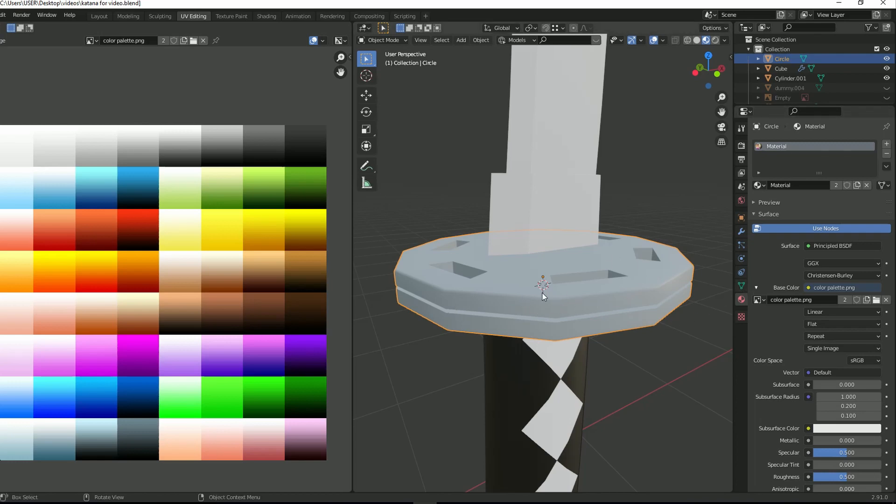
- Select all of the guard's faces in Edit Mode and unwrap them from the front with Project from View
key("KP_1")
key("Tab")
key("a")
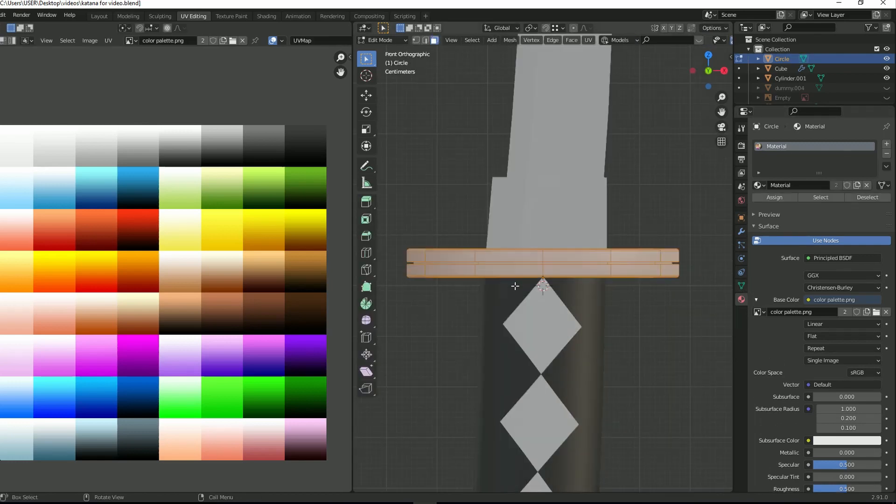
left_click_drag(709, 70, 702, 99)
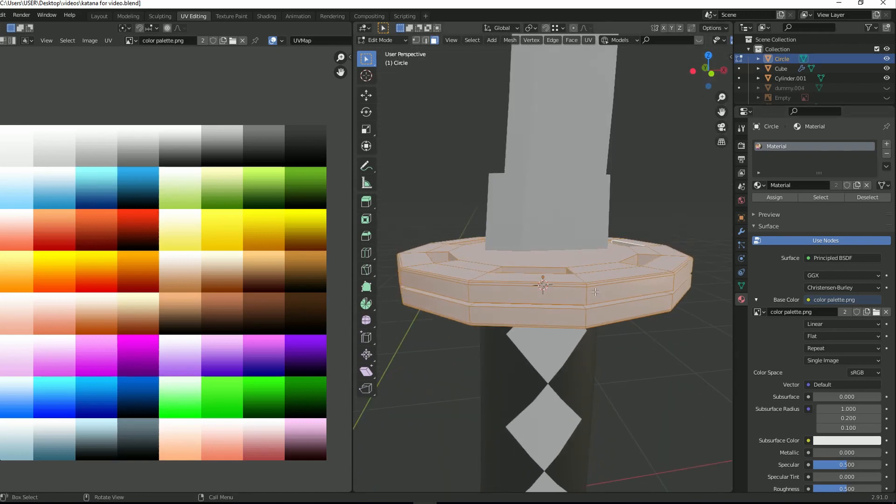
key("KP_1")
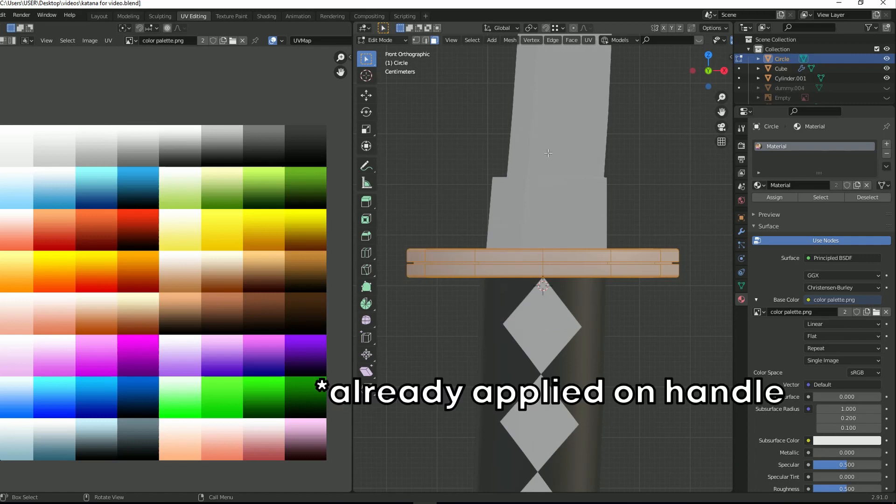
key("u")
left_click(530, 154)
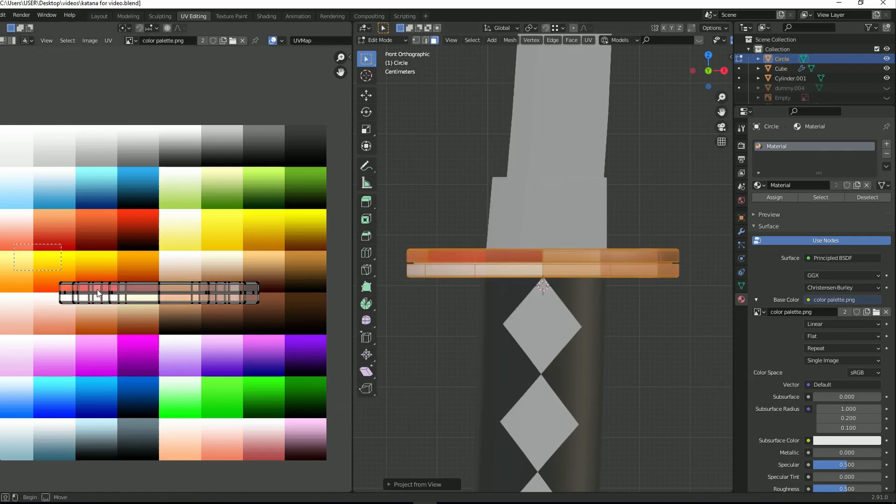
- Scale the guard's UVs down to a small strip and place it on the light yellow swatch
key("s")
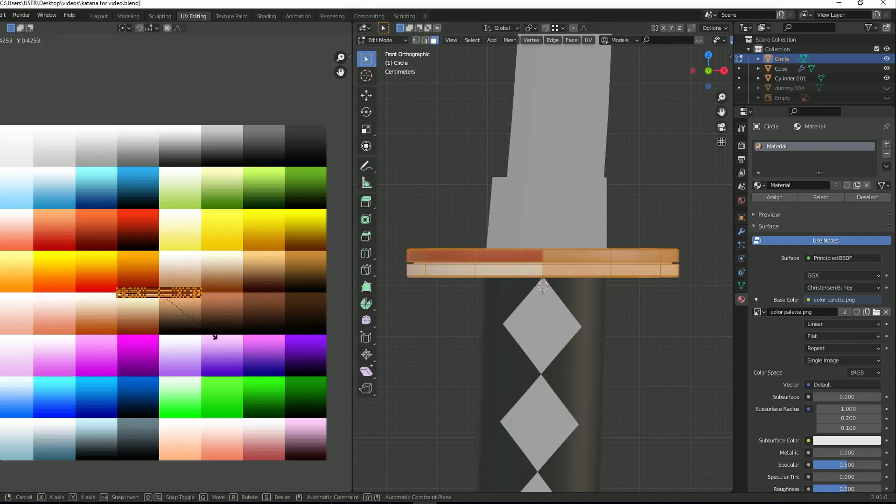
left_click(182, 321)
key("g")
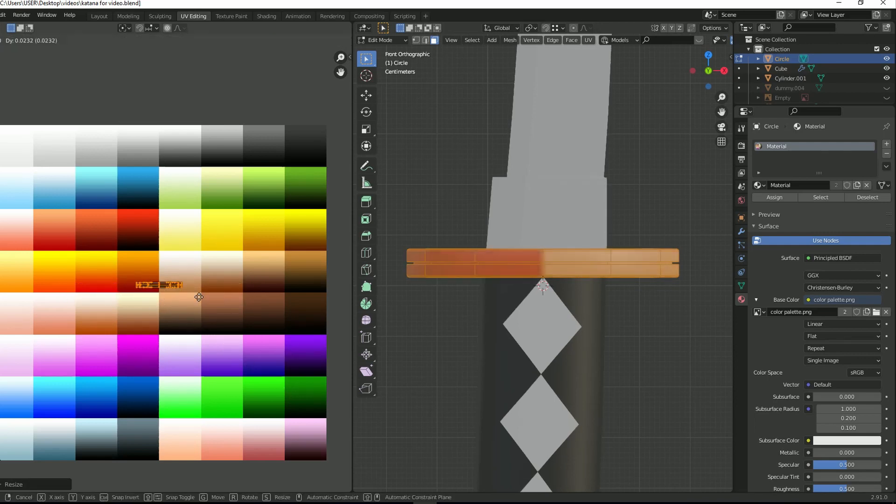
left_click(243, 253)
key("s")
left_click(248, 277)
key("g")
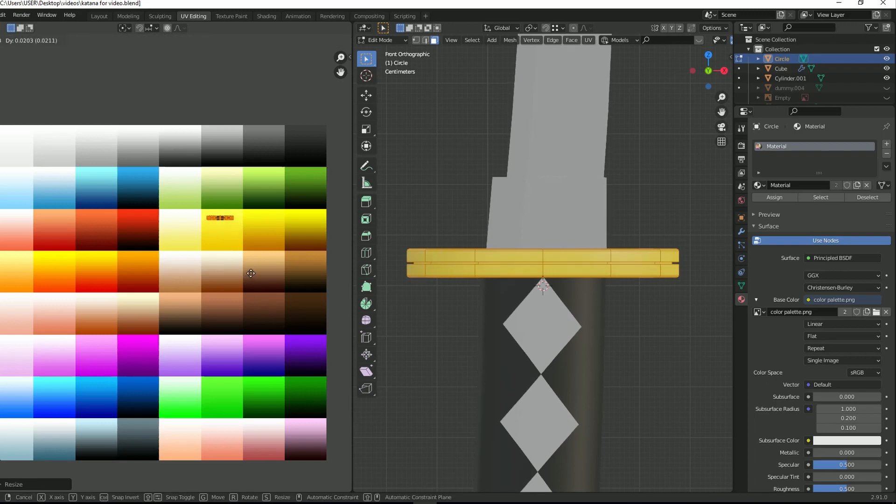
left_click(251, 273)
key("Tab")
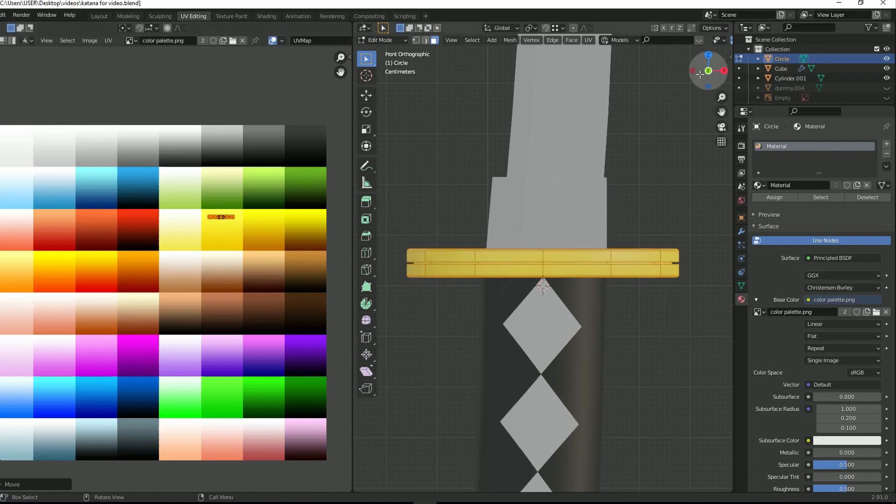
- Try an orange guard by moving its UVs onto the yellow-to-red gradient swatch
left_click_drag(711, 71, 615, 266)
key("Tab")
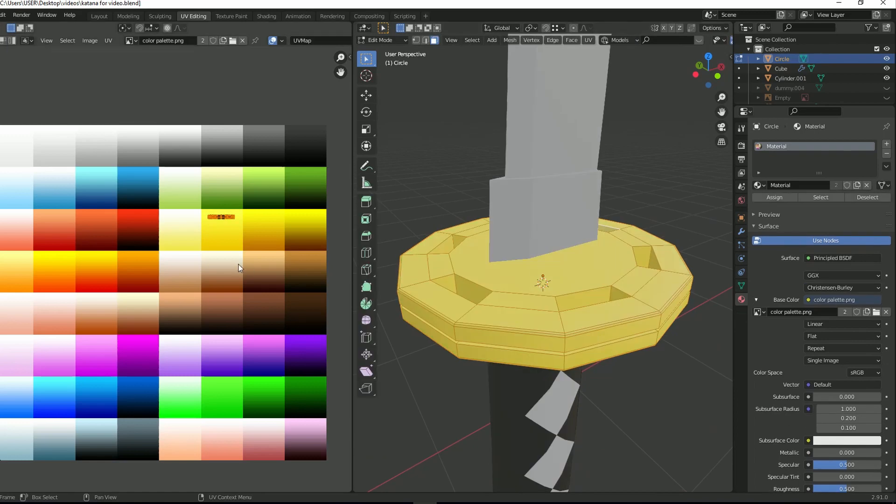
key("g")
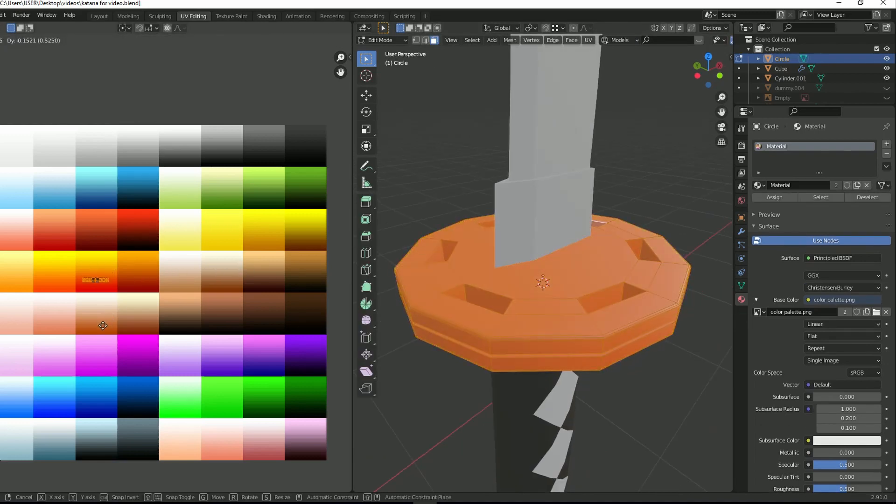
left_click(104, 329)
key("Tab")
- Recolour the guard golden yellow by moving its UVs onto the upper part of the yellow-to-orange swatch
key("Tab")
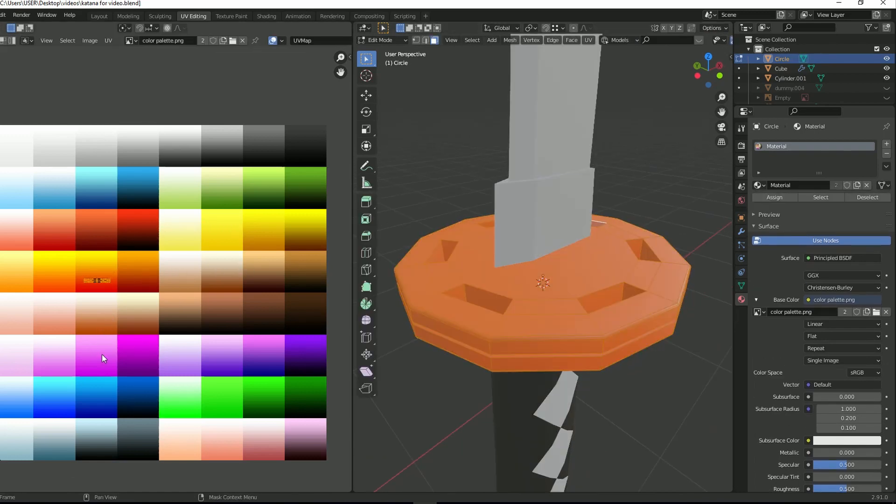
key("g")
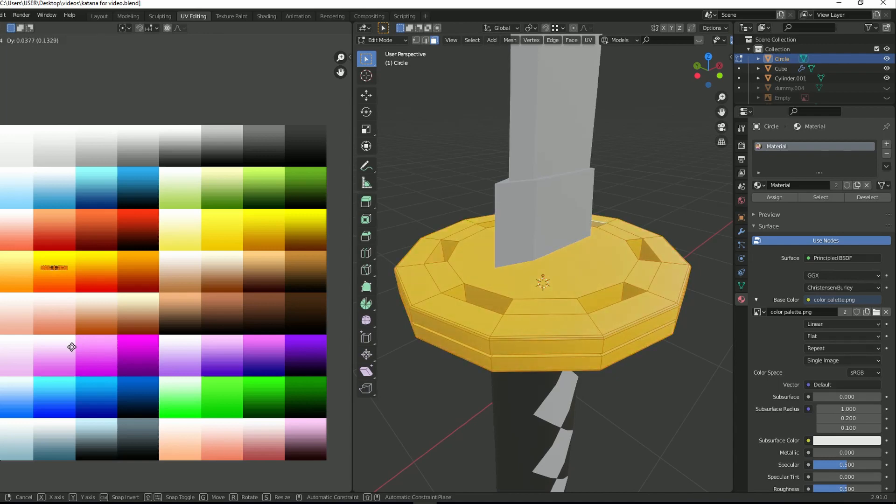
left_click(72, 350)
key("Tab")
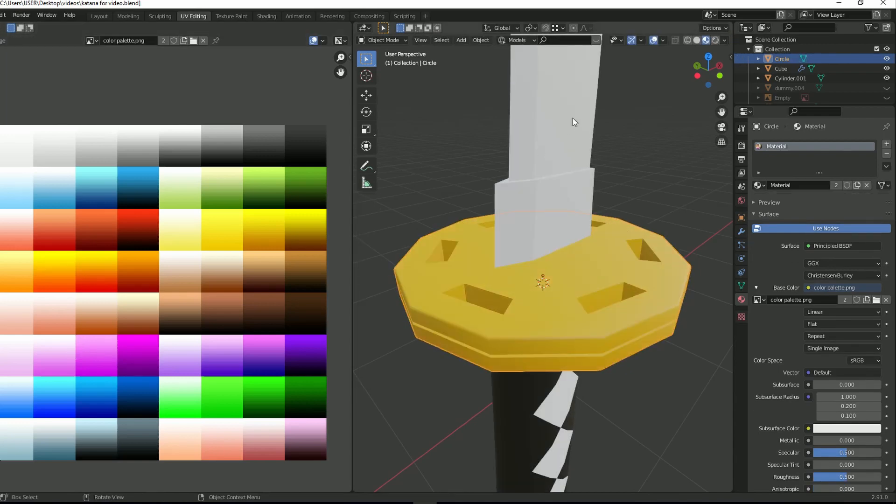
- Try another guard colour by moving its UVs down onto the dark blue swatch
scroll(579, 140, "down", 8)
left_click_drag(709, 70, 777, 42)
scroll(706, 141, "up", 6)
left_click_drag(708, 70, 708, 58)
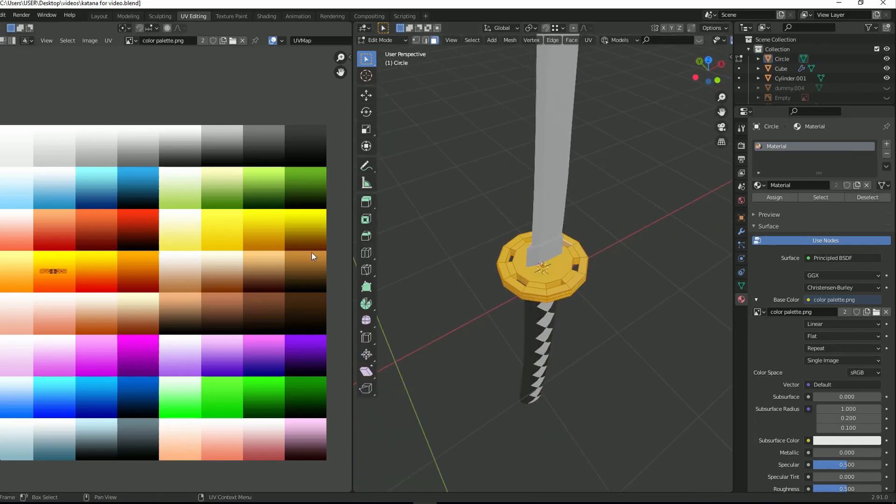
key("g")
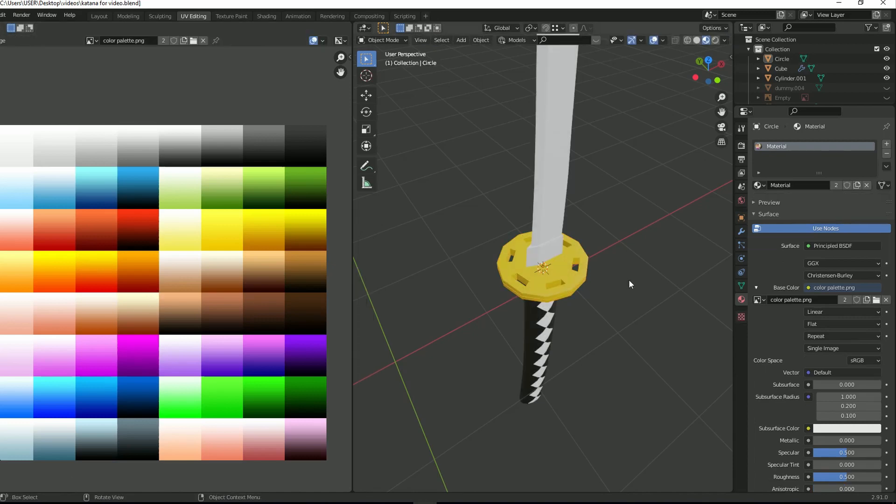
left_click(165, 453)
key("Tab")
key("Tab")
key("g")
left_click(201, 448)
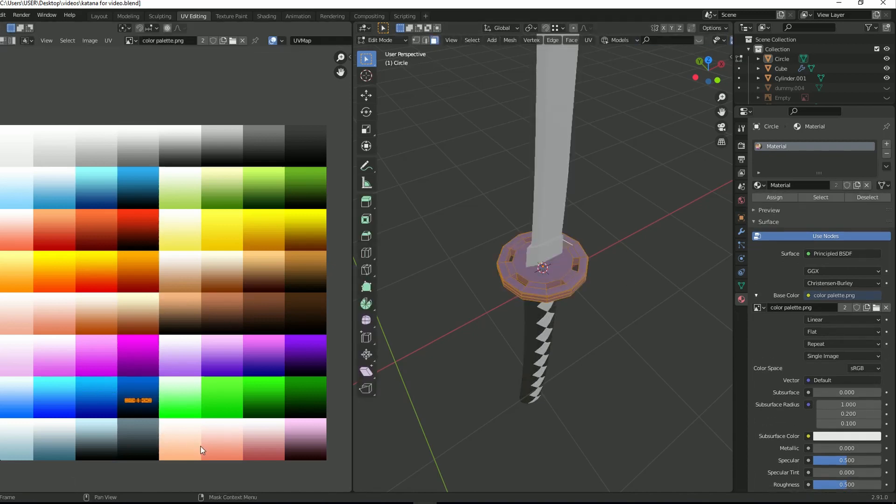
- Move the guard's UVs back onto the yellow-to-orange swatch for a golden colour and leave Edit Mode
key("g")
left_click(284, 440)
key("Tab")
key("Tab")
key("g")
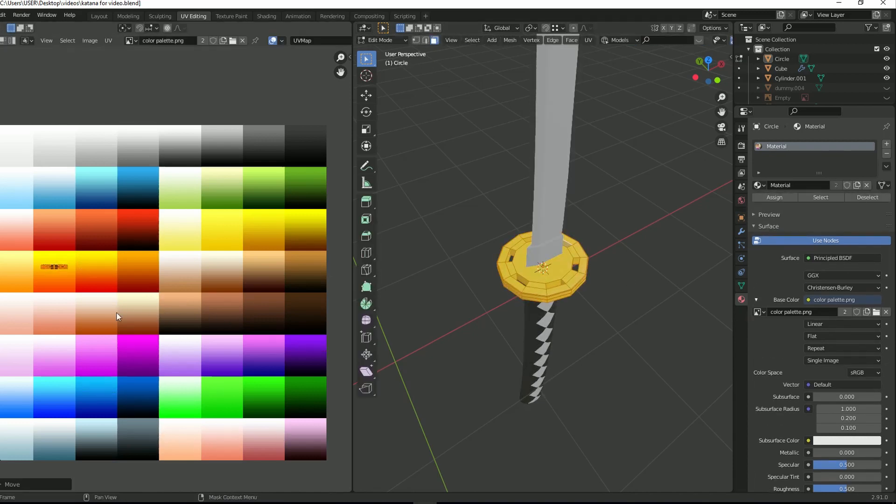
left_click(178, 309)
key("Tab")
- Select the blade in front view and check its Mirror modifier settings
mouse_move(708, 71)
left_mouse_down()
mouse_move(707, 20)
mouse_move(735, 63)
mouse_move(717, 9)
mouse_move(699, 79)
mouse_move(707, 75)
left_mouse_up()
left_click(570, 156)
key("KP_1")
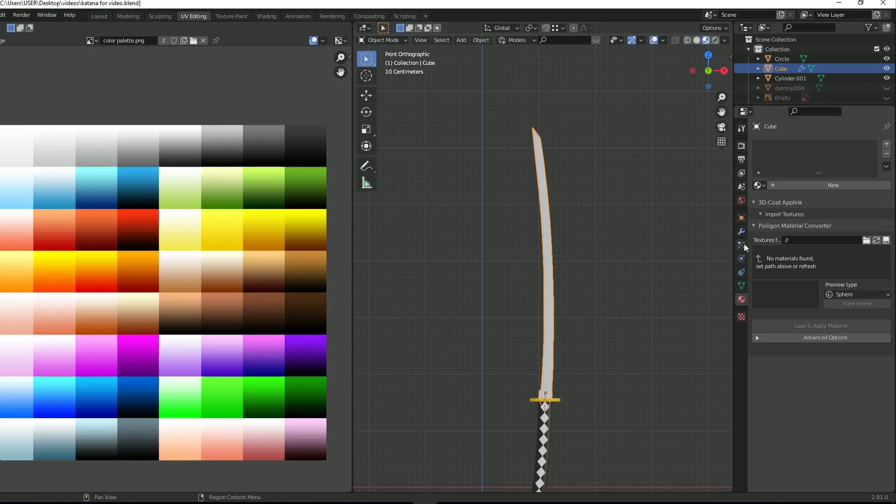
left_click(743, 231)
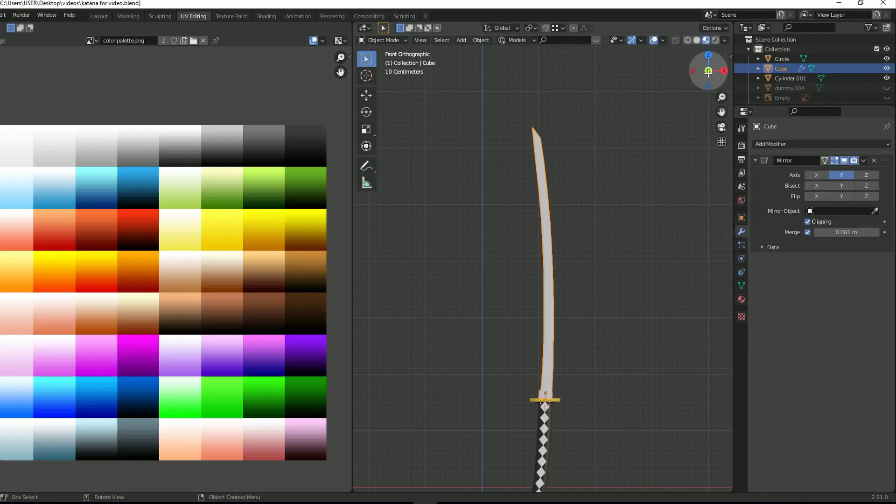
left_click_drag(714, 73, 718, 175)
key("KP_1")
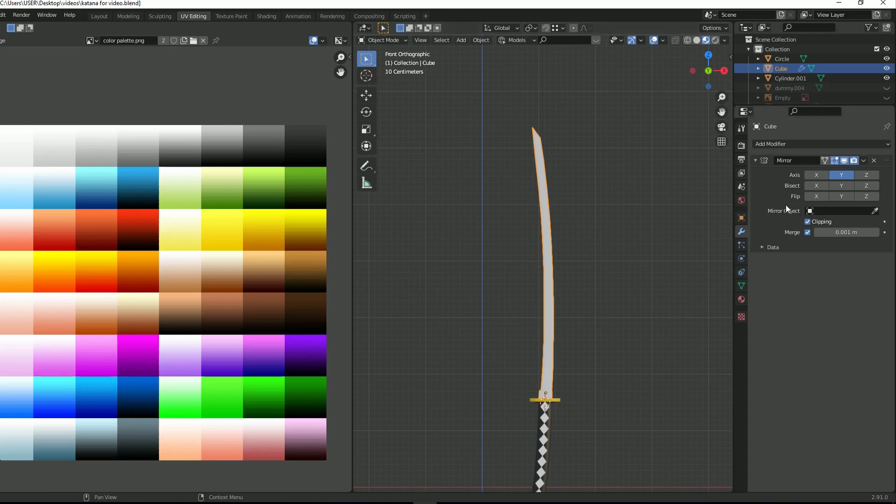
- Assign the existing material named Material to the blade
left_click(741, 300)
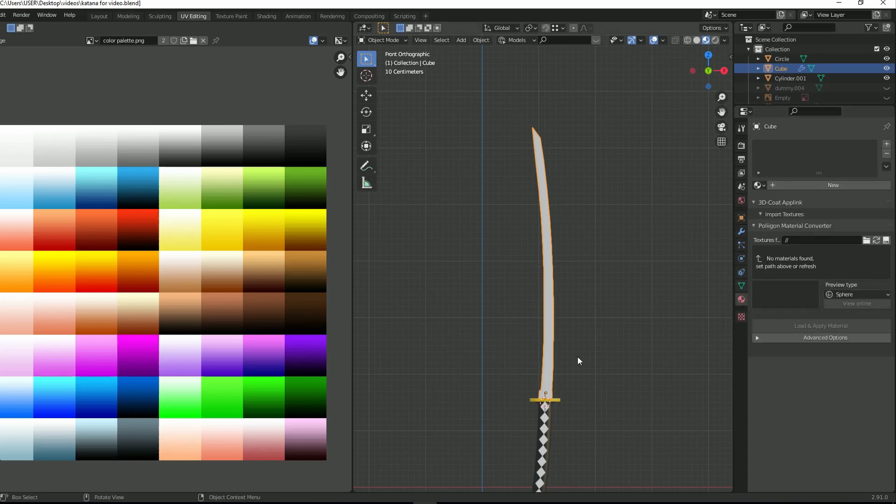
left_click(759, 185)
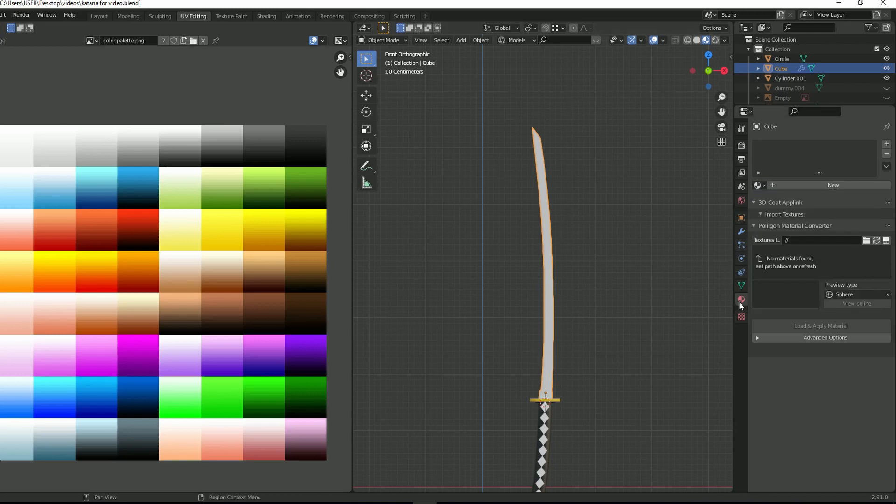
left_click(760, 185)
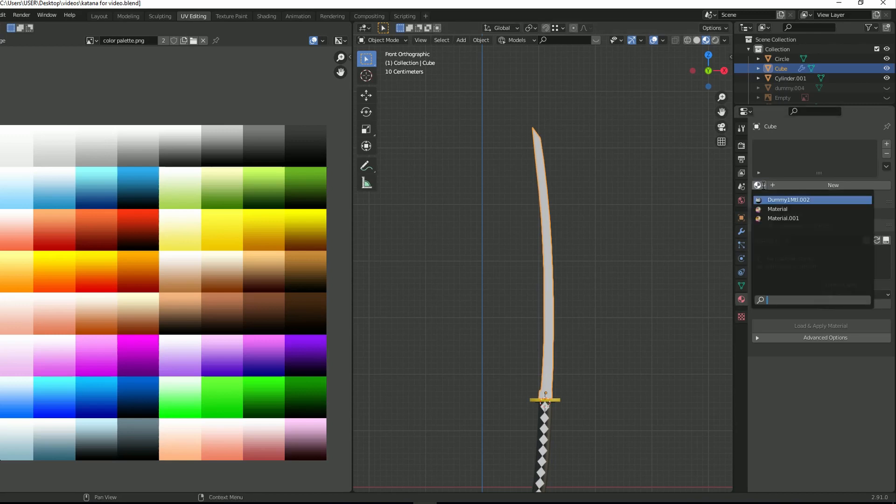
left_click(778, 209)
- Enter Edit Mode on the blade and select all faces linked to one of its front faces
scroll(543, 337, "up", 2)
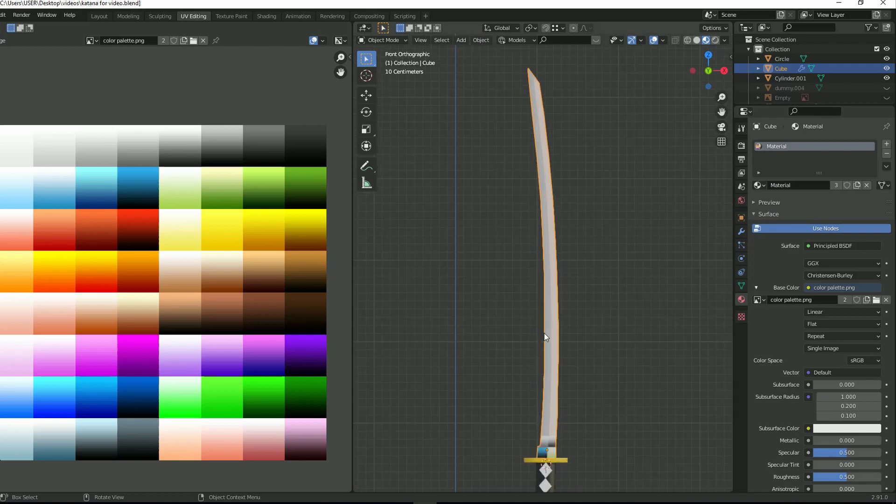
scroll(544, 336, "down", 1)
key("Tab")
left_click(552, 326)
key("ctrl+l")
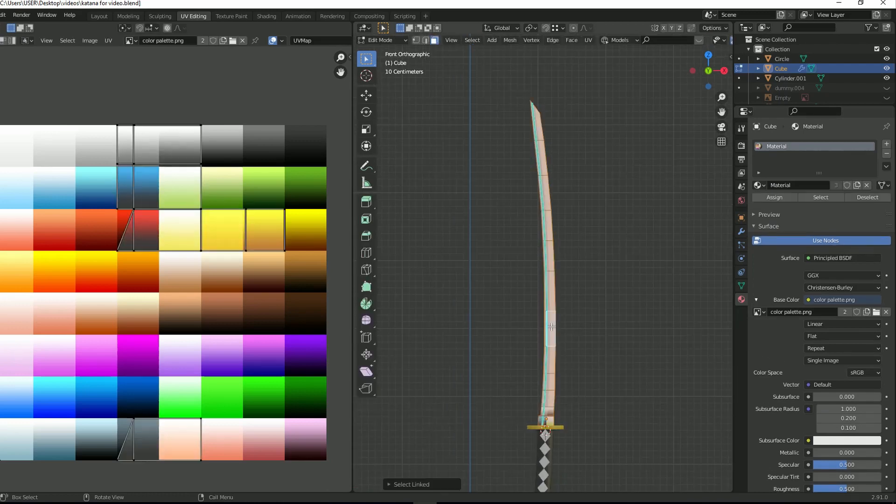
- Project the selected blade faces' UVs from the front view and scale the UV island down
scroll(561, 429, "down", 1)
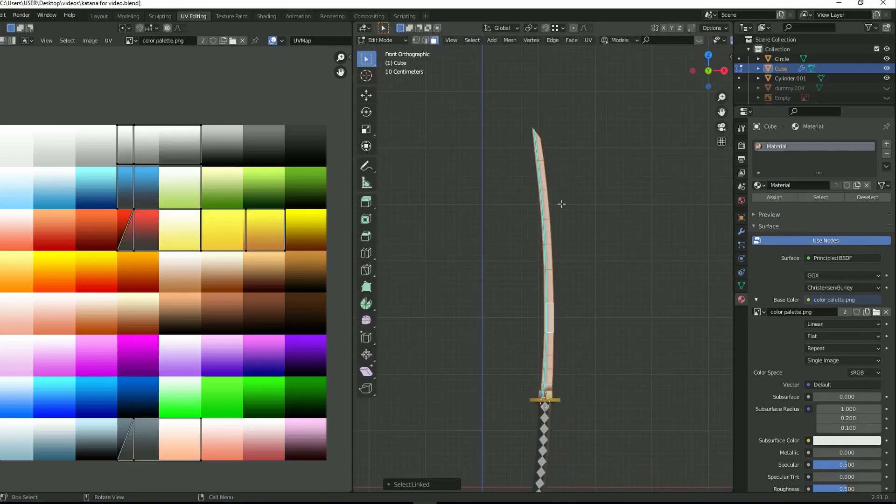
key("u")
left_click(565, 169)
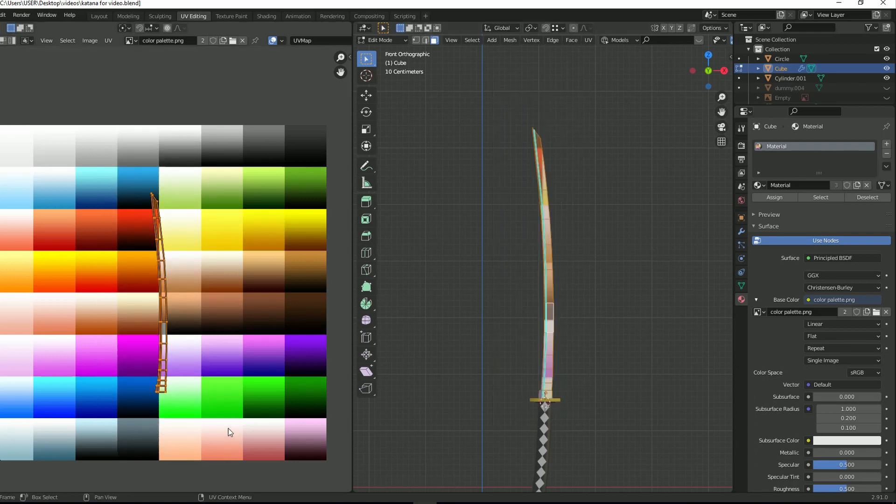
key("s")
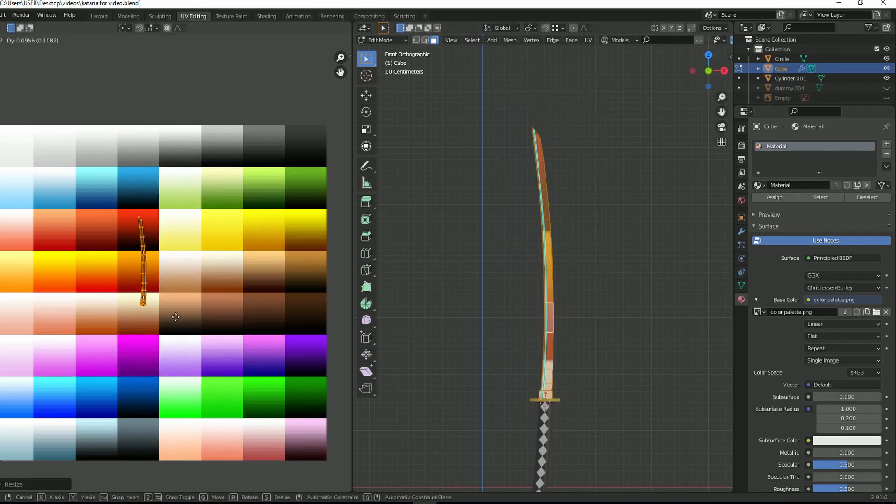
left_click(171, 257)
- Try the blade's UVs on the red-to-black swatch, shrinking them to fit, and inspect the colour from an angle
key("g")
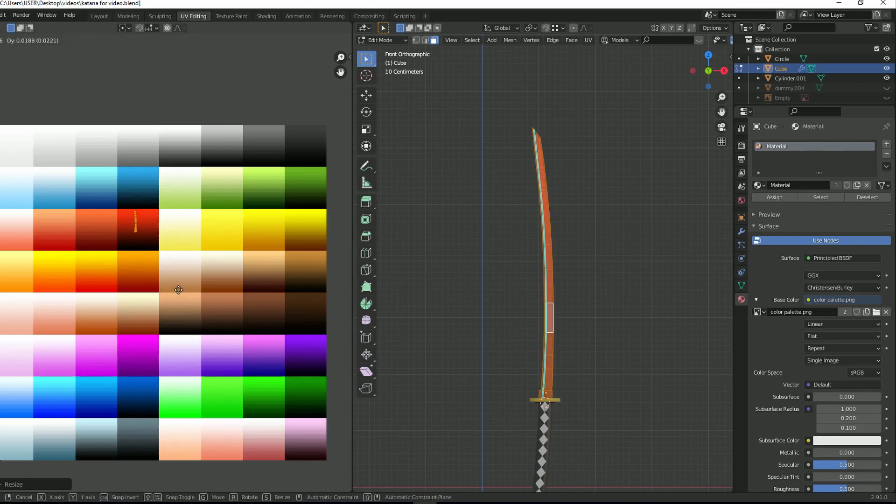
left_click(179, 293)
scroll(189, 332, "up", 3)
key("s")
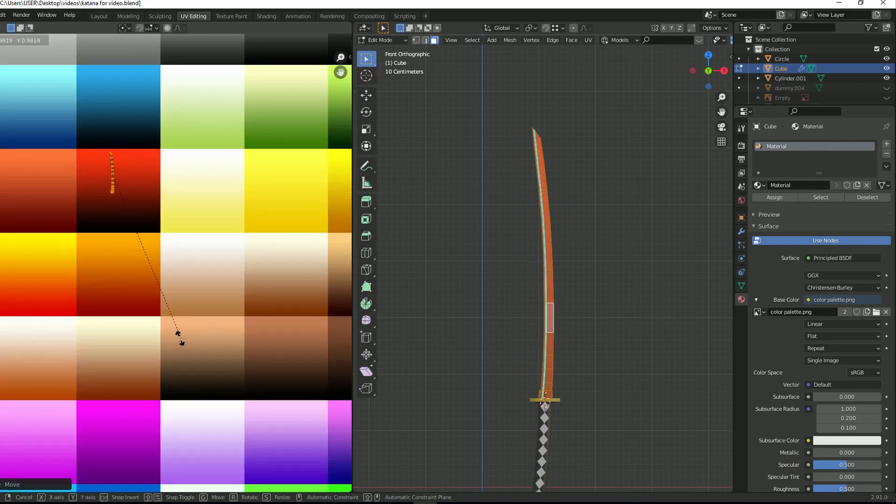
left_click(142, 230)
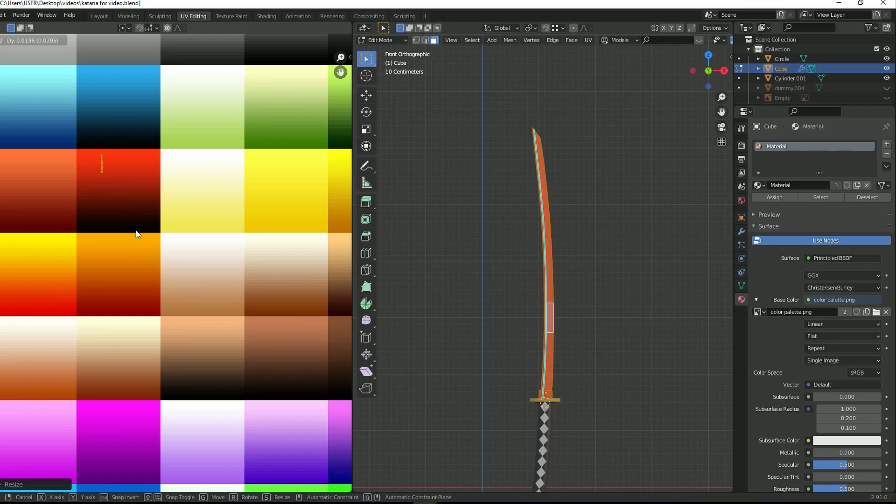
key("Tab")
left_click_drag(708, 74, 739, 86)
key("Tab")
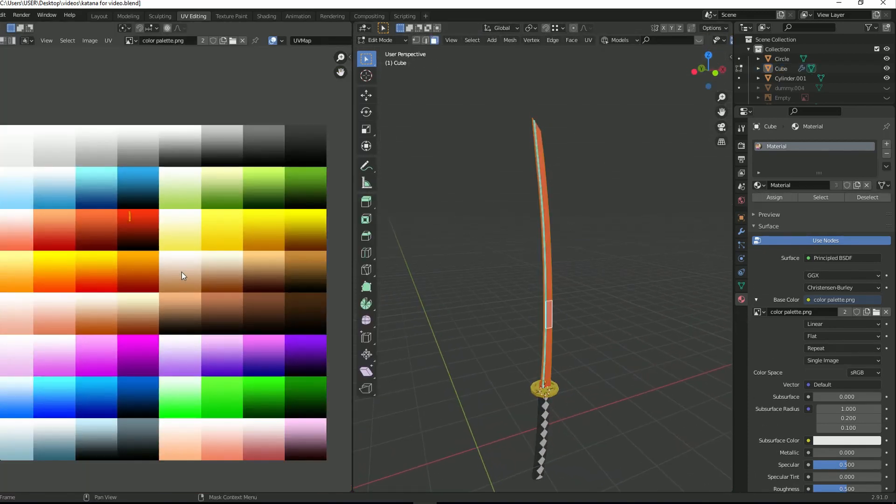
- Move the blade's UVs onto the near-white swatch in the palette's first row and rescale them
key("g")
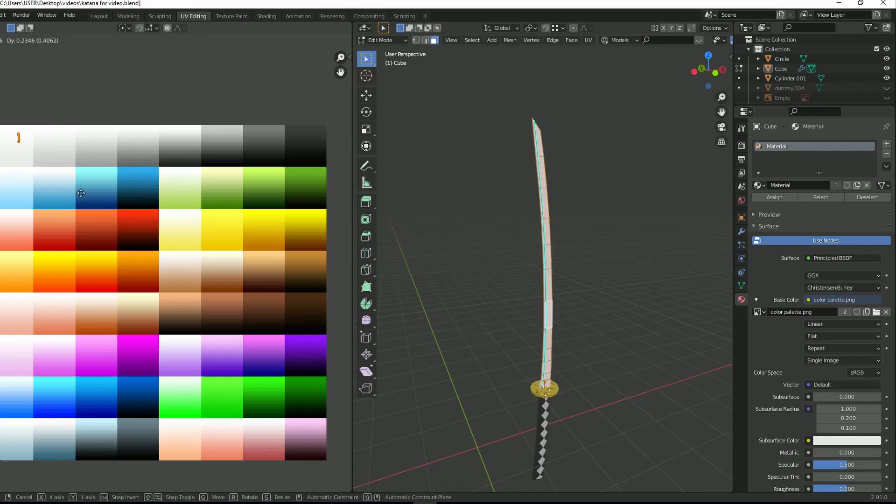
left_click(96, 197)
key("s")
left_click(181, 240)
key("KP_Decimal")
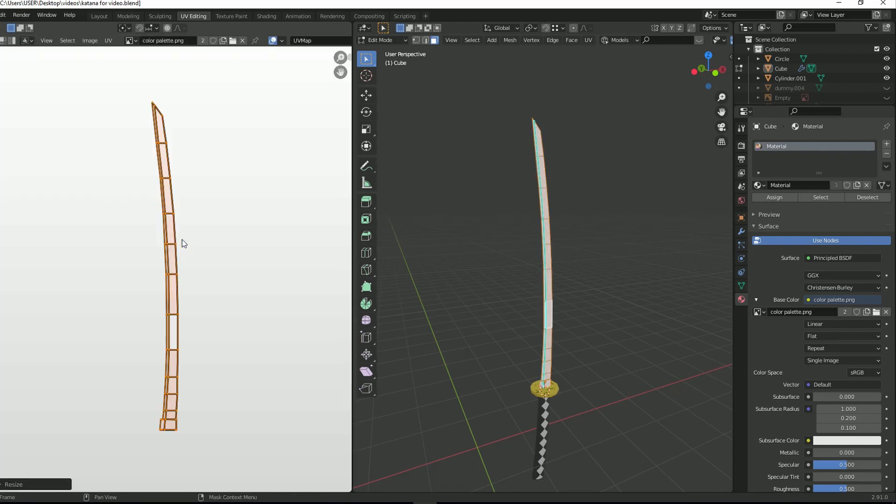
- Resize the blade's UVs to span the height of a swatch, place them on the light-grey one, and leave Edit Mode
scroll(181, 240, "down", 6)
scroll(172, 262, "down", 2)
key("s")
left_click(340, 323)
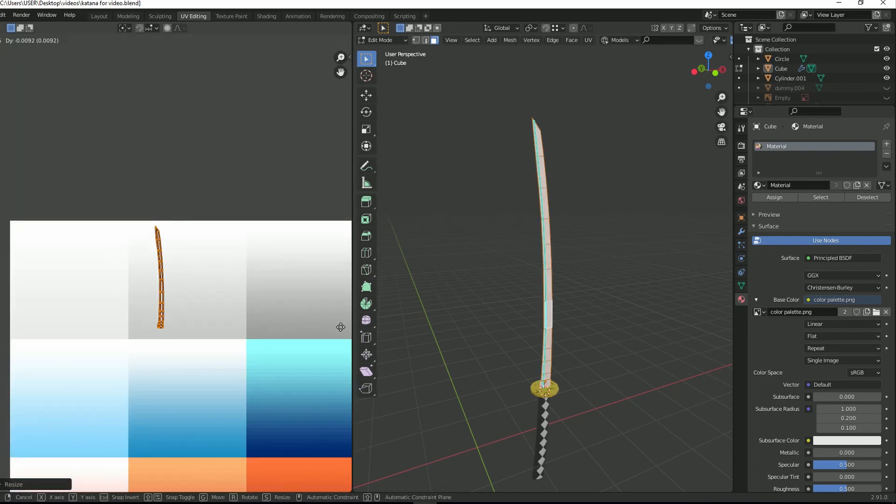
key("g")
left_click(341, 327)
key("Tab")
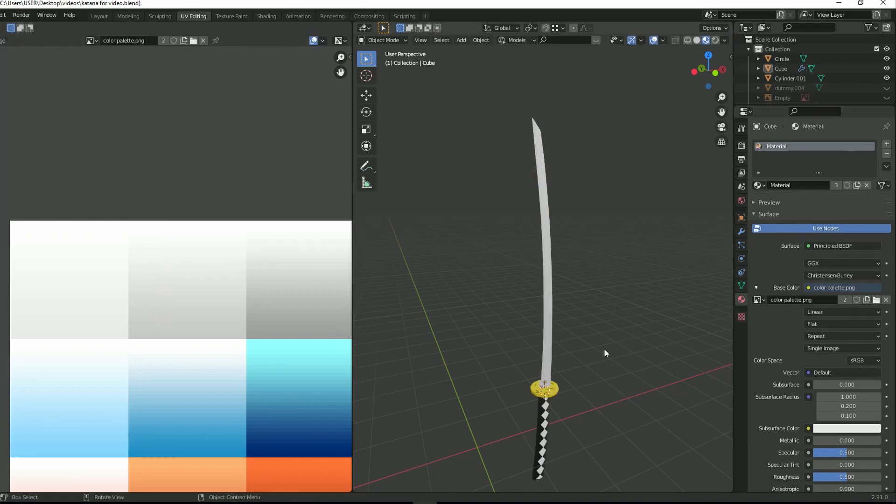
- Move the blade's UVs back onto the lightest white-to-grey swatch, enlarge them slightly, and leave Edit Mode
key("Tab")
scroll(131, 356, "down", 2)
key("g")
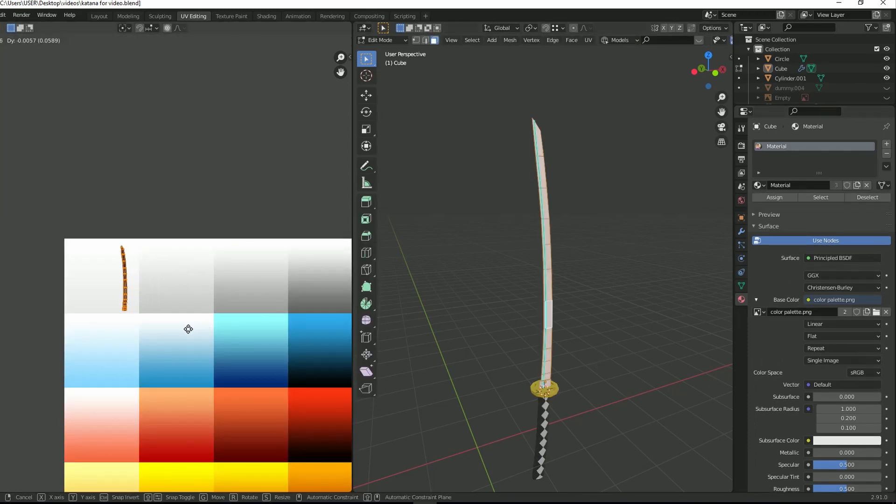
left_click(191, 329)
key("s")
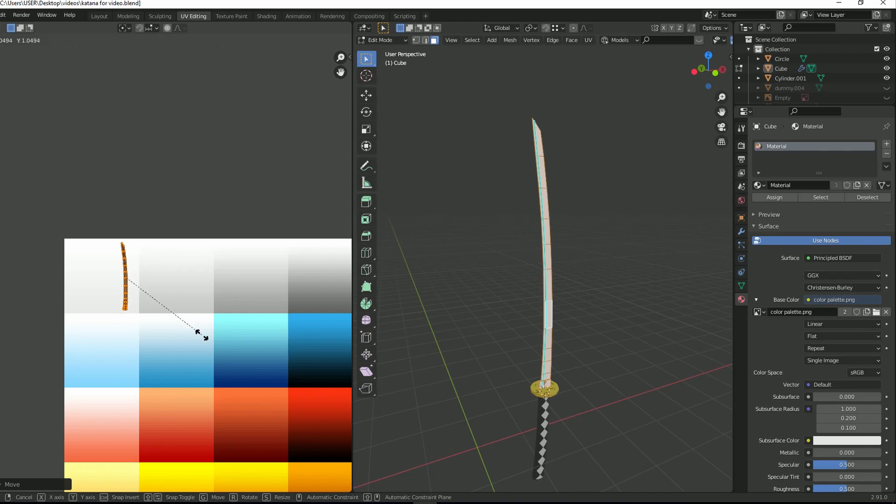
left_click(201, 335)
key("Tab")
- Enter Edit Mode, select the front face of the collar above the guard, and turn on X-ray in front view
key("Tab")
left_click(547, 381, "alt")
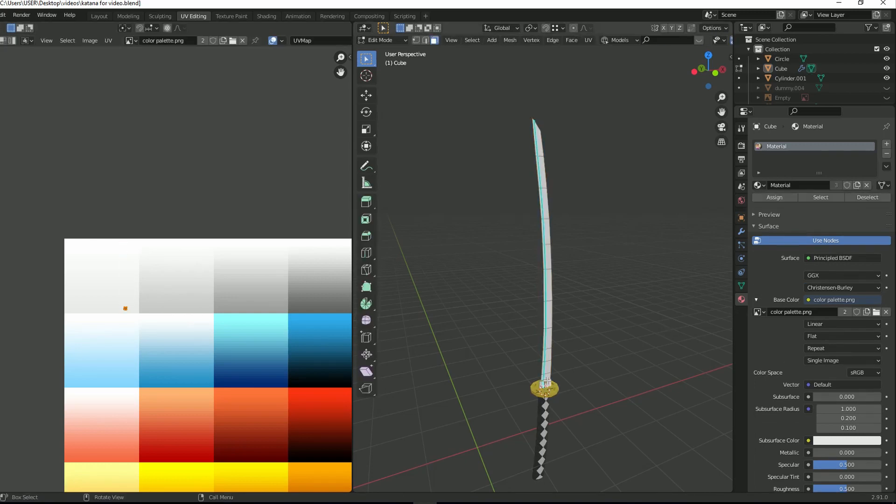
key("KP_Decimal")
key("KP_1")
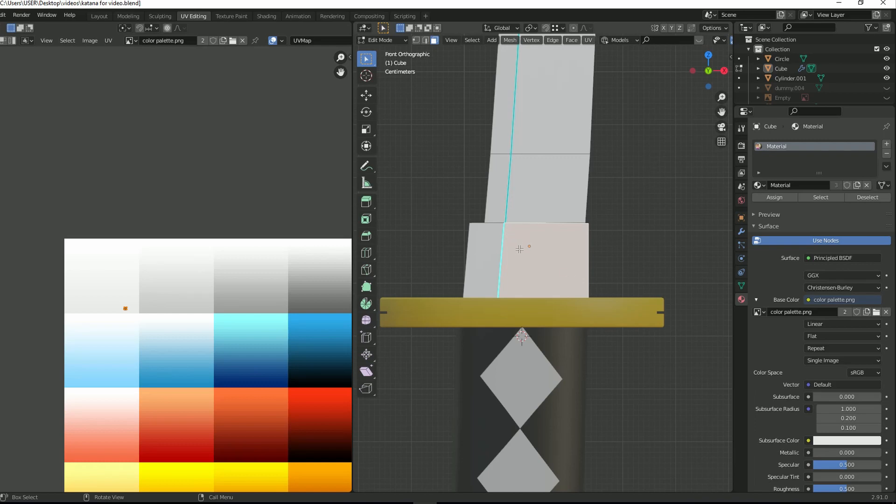
key("alt+z")
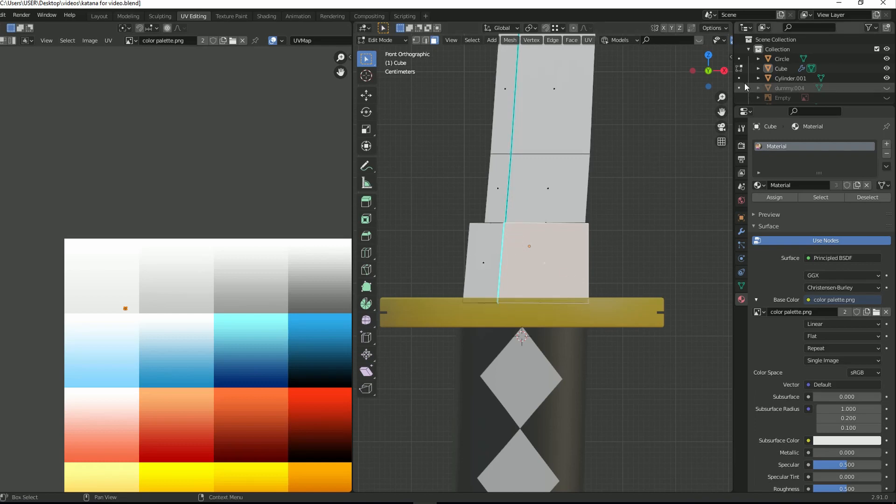
left_click_drag(709, 71, 693, 88)
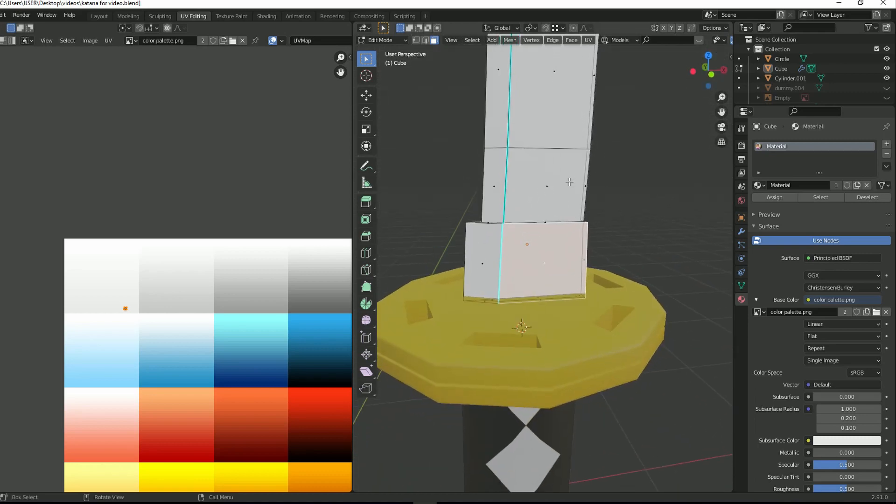
scroll(570, 180, "up", 3)
key("KP_1")
scroll(561, 235, "down", 2)
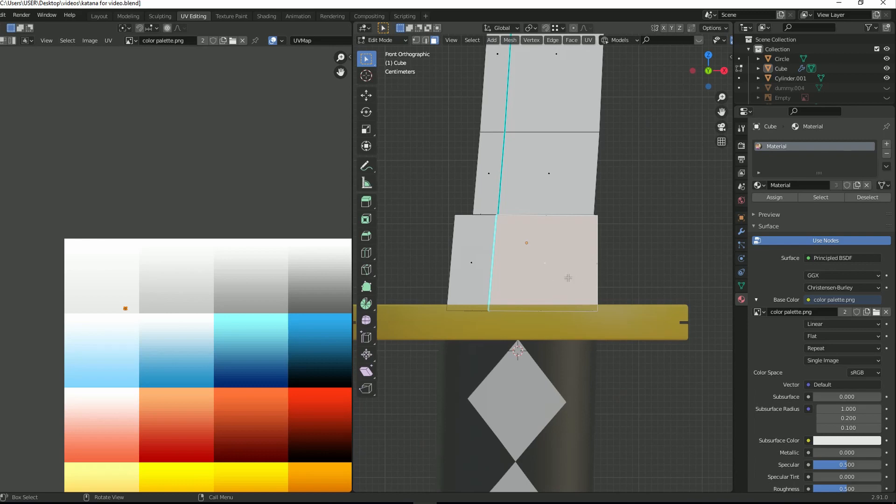
- Enable the Screencast Keys display in the 3D view
key("n")
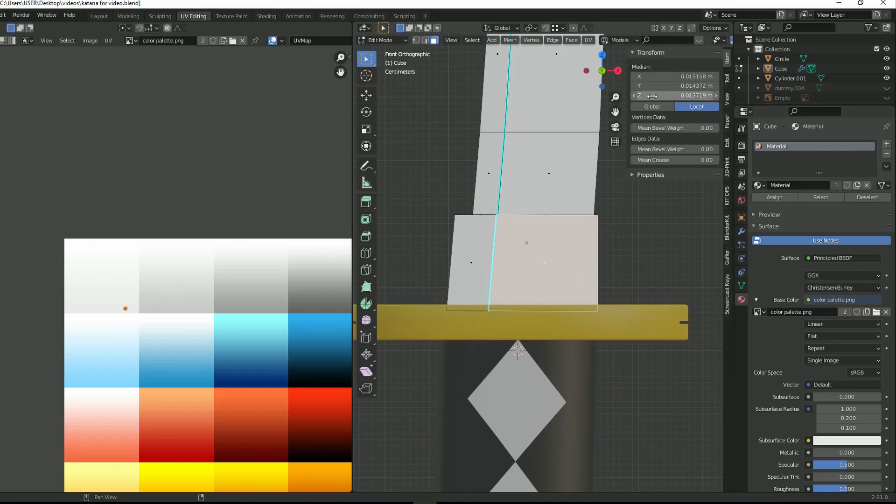
left_click(727, 294)
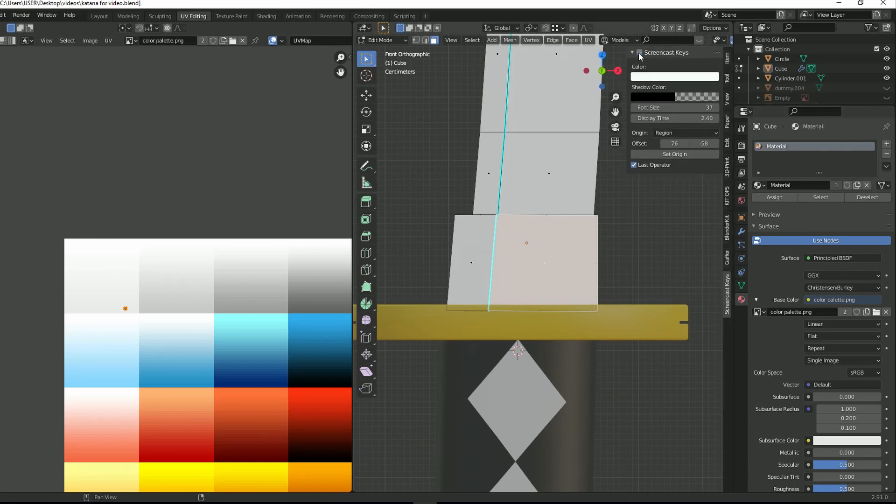
key("n")
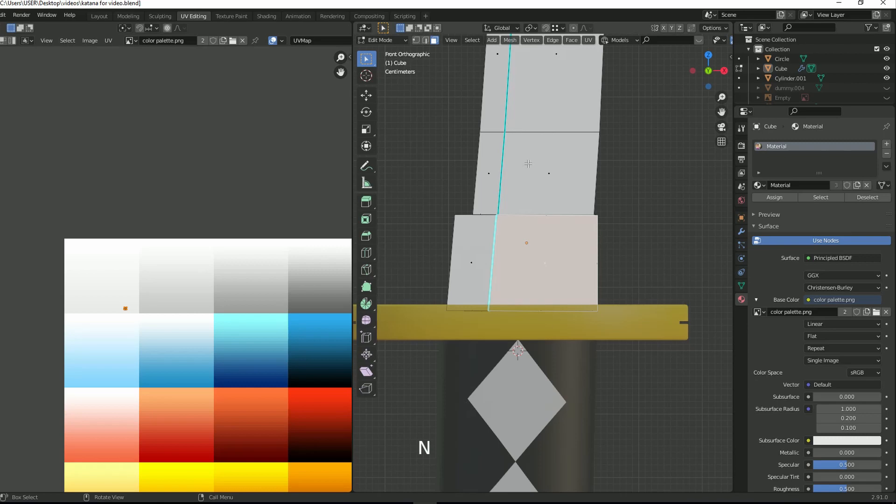
- Select all faces of the collar at the blade's base, including the ledge loop along its upper rim
left_click_drag(663, 228, 462, 291)
left_click_drag(702, 89, 658, 160)
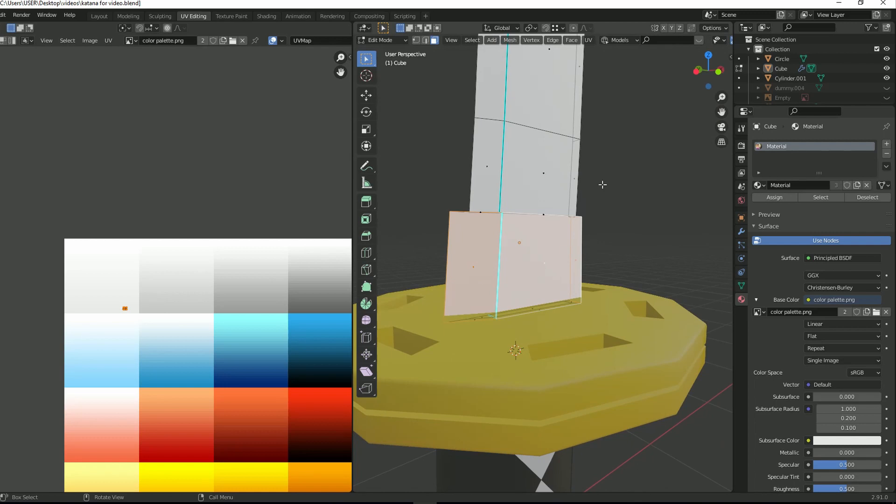
left_click_drag(704, 79, 724, 132)
scroll(486, 267, "up", 2)
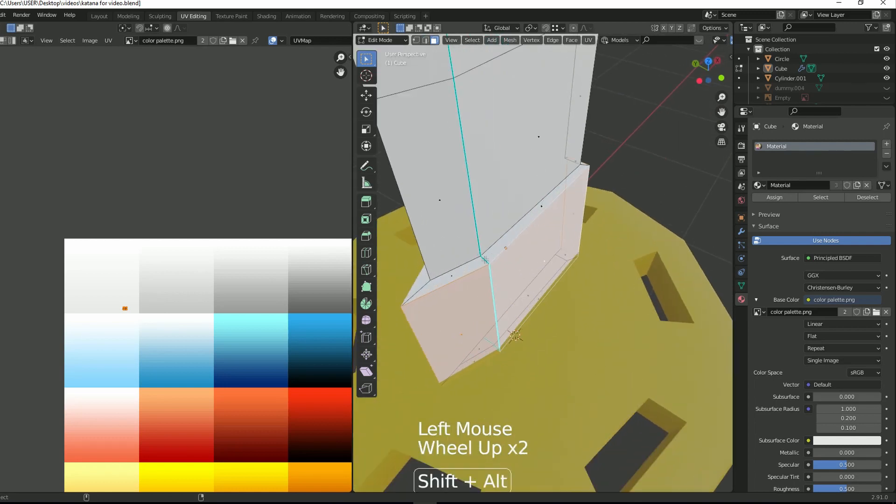
left_click(484, 260, "alt+shift")
left_click_drag(707, 73, 706, 54)
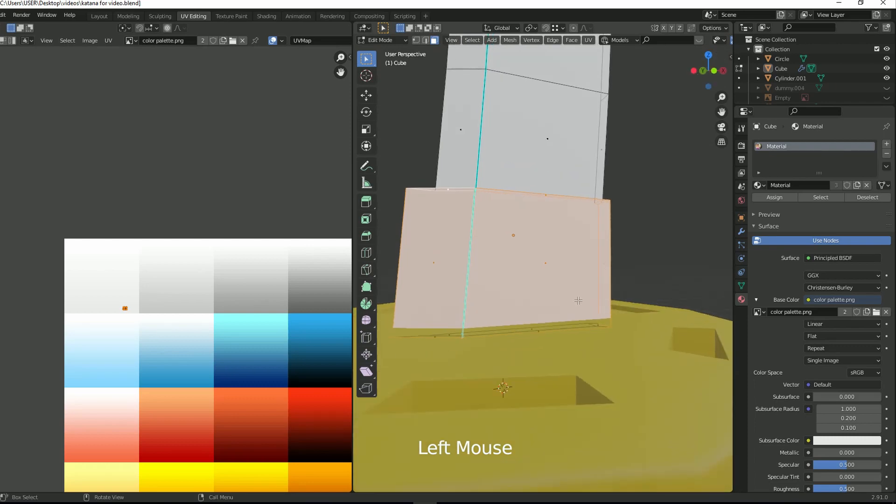
- Project the collar faces' UVs from the front view and select the whole UV island
key("KP_1")
key("u")
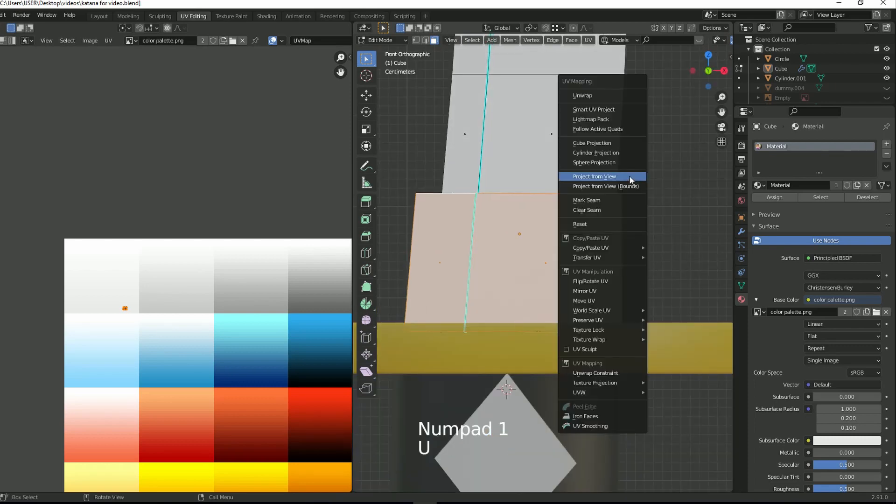
left_click(630, 176)
scroll(127, 275, "down", 6)
left_click(259, 349)
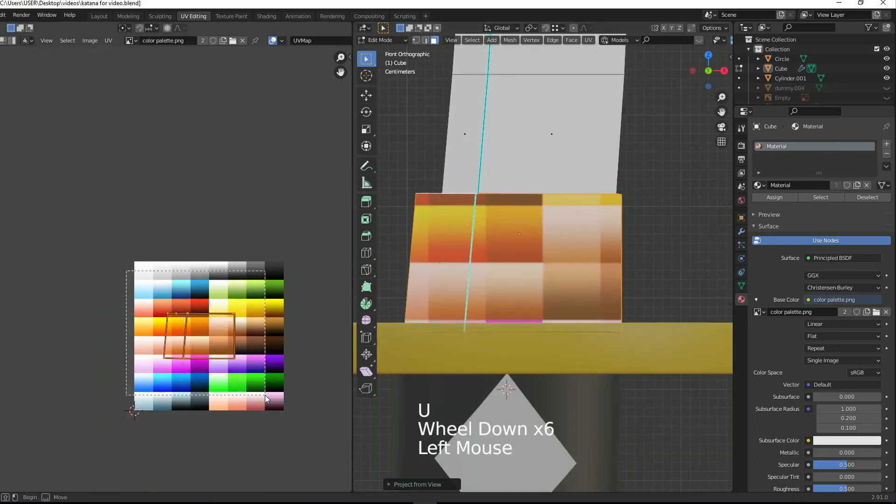
- Scale the collar's UVs down onto the yellow area of the yellow-to-orange swatch, leave Edit Mode, and check the colour
scroll(271, 395, "up", 3)
key("g")
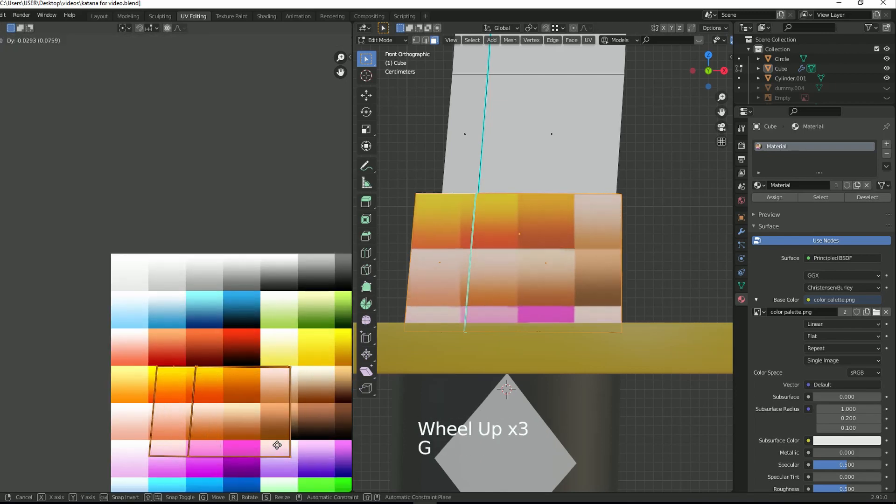
key("s")
left_click(192, 397)
key("g")
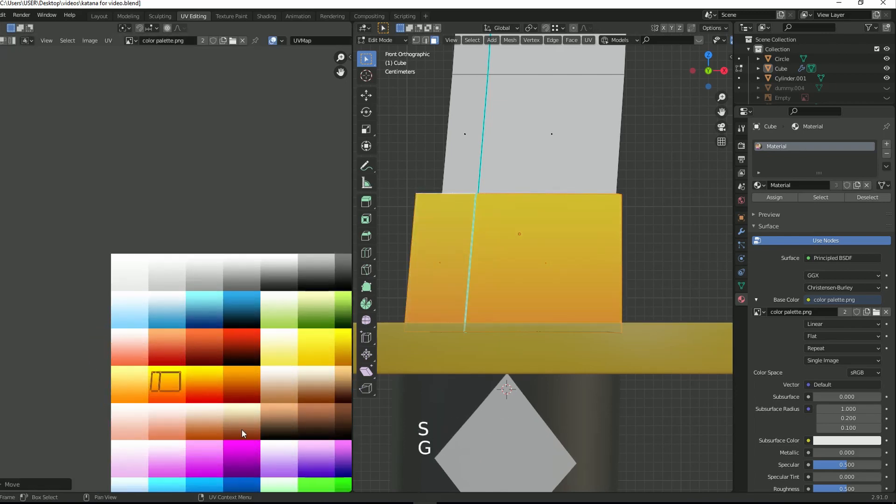
key("s")
key("g")
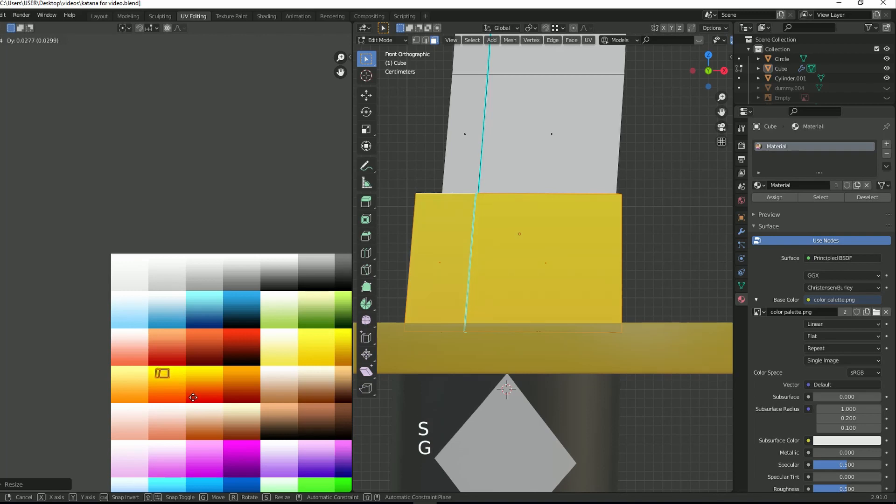
key("Tab")
scroll(631, 243, "down", 5)
left_click(721, 65)
left_click_drag(721, 65, 765, 77)
scroll(216, 312, "up", 1)
- Shift the collar's UVs slightly lower on the yellow-to-orange swatch and review the katana in Object Mode
key("Tab")
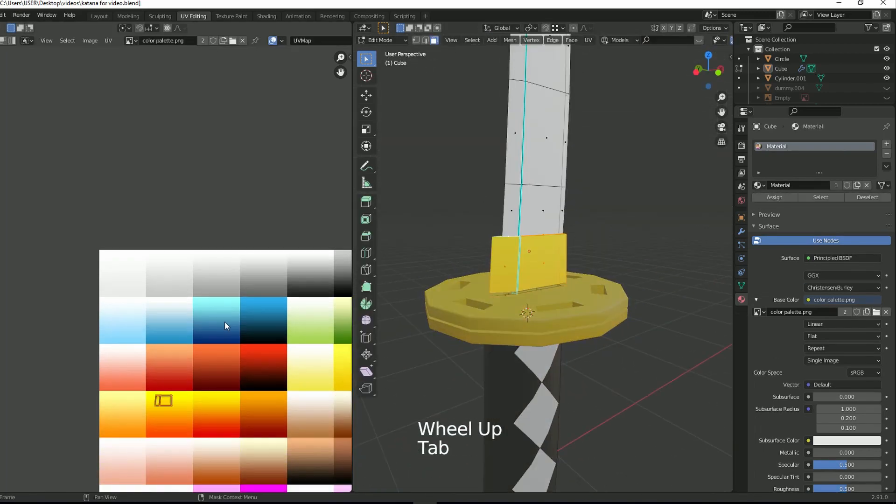
key("g")
key("shift")
left_click(237, 388)
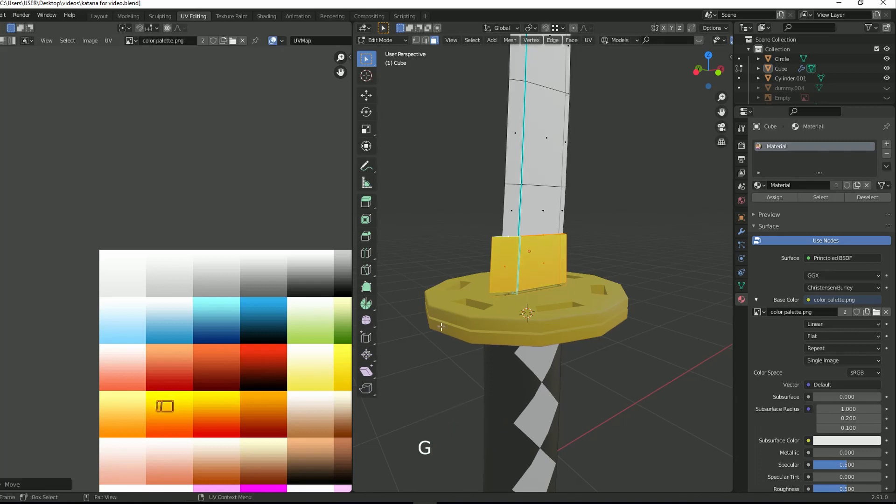
key("Tab")
scroll(648, 239, "down", 5)
scroll(648, 240, "down", 8)
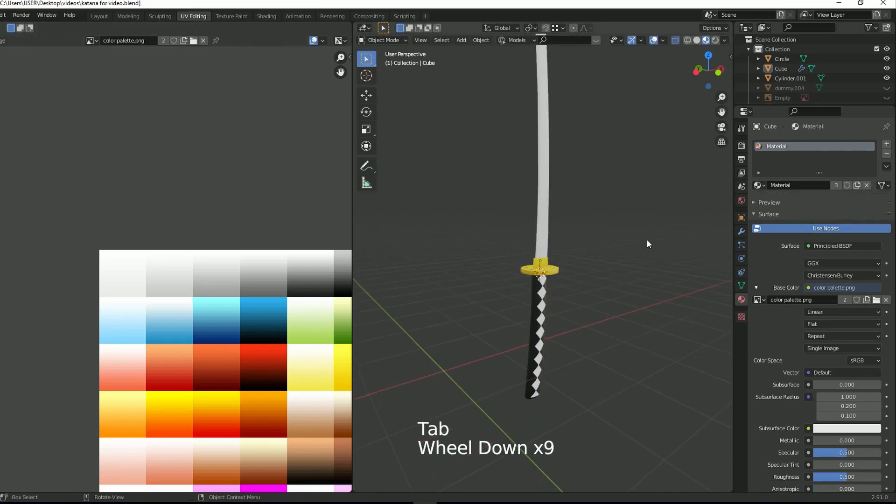
scroll(646, 239, "up", 13)
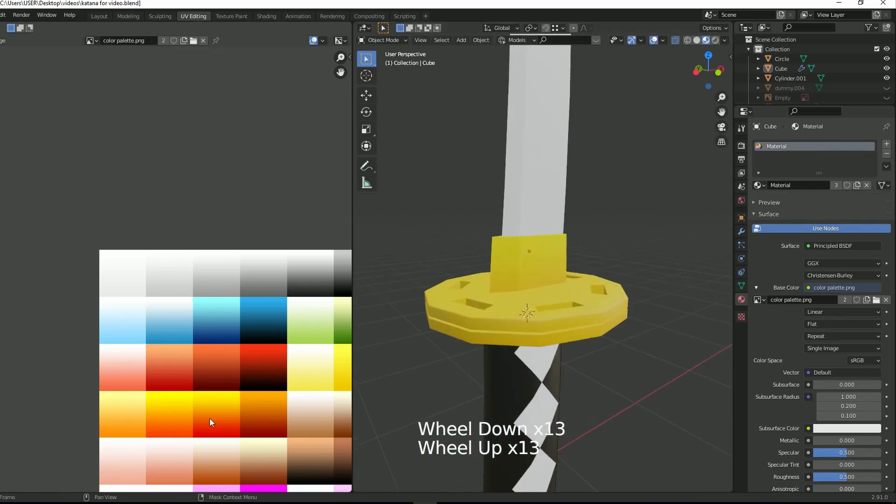
- Try the collar's UVs on the red swatch and then on the yellow swatches in the palette's other half
key("Tab")
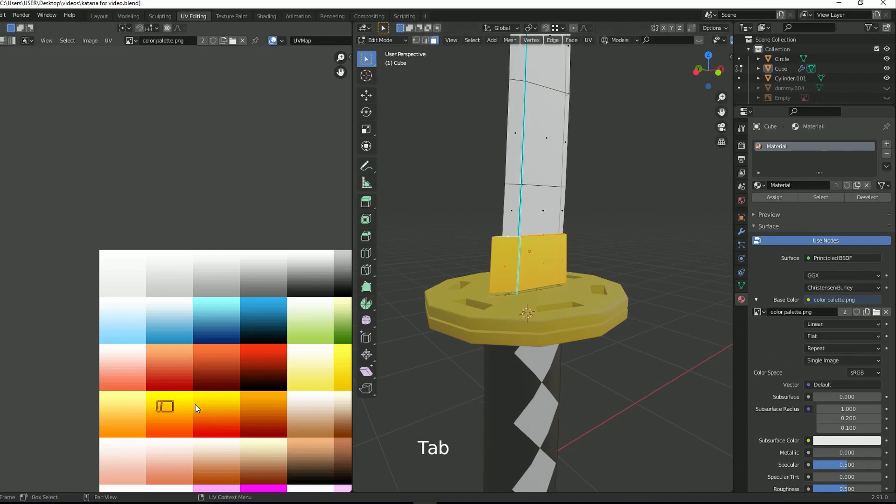
key("g")
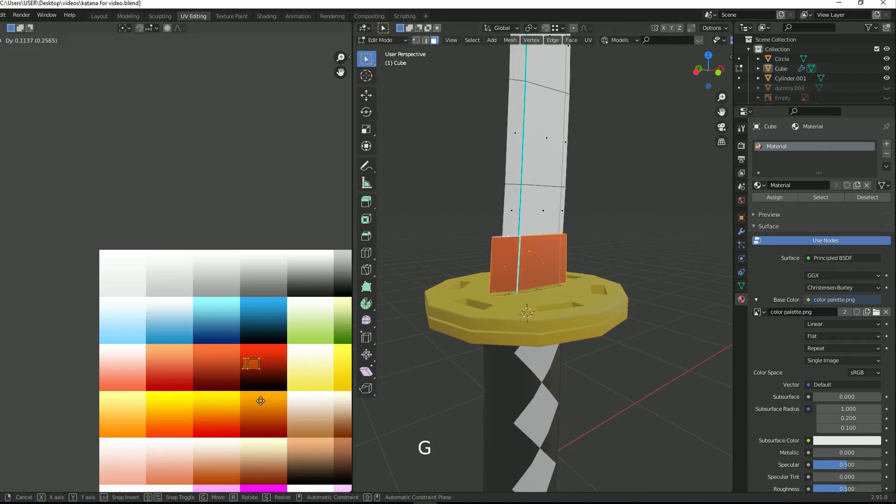
left_click(196, 407)
scroll(266, 387, "down", 5)
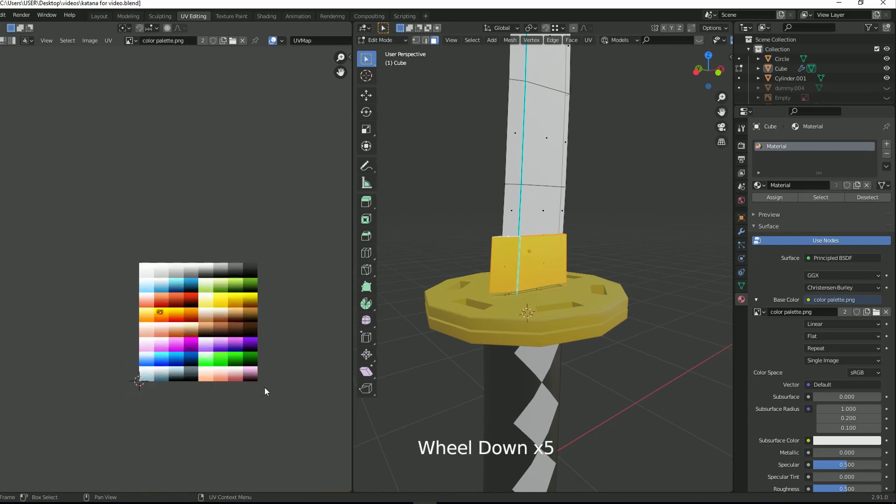
scroll(237, 391, "up", 2)
key("g")
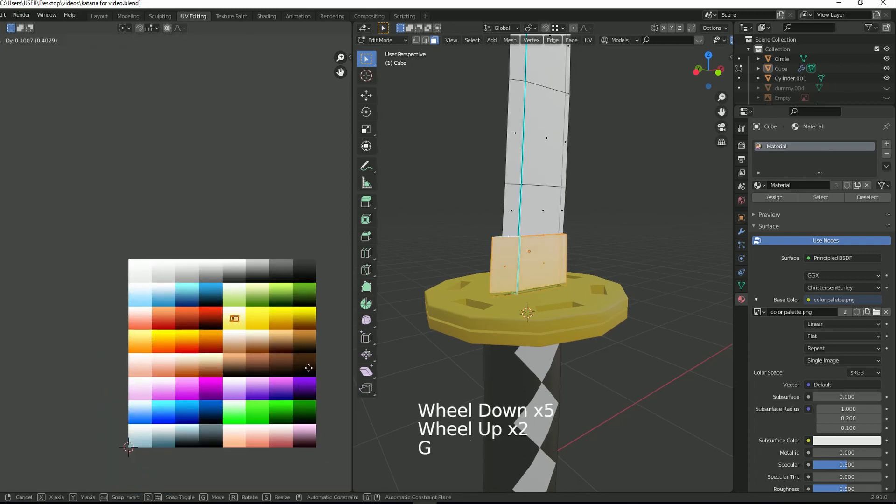
left_click(330, 361)
key("Tab")
key("Tab")
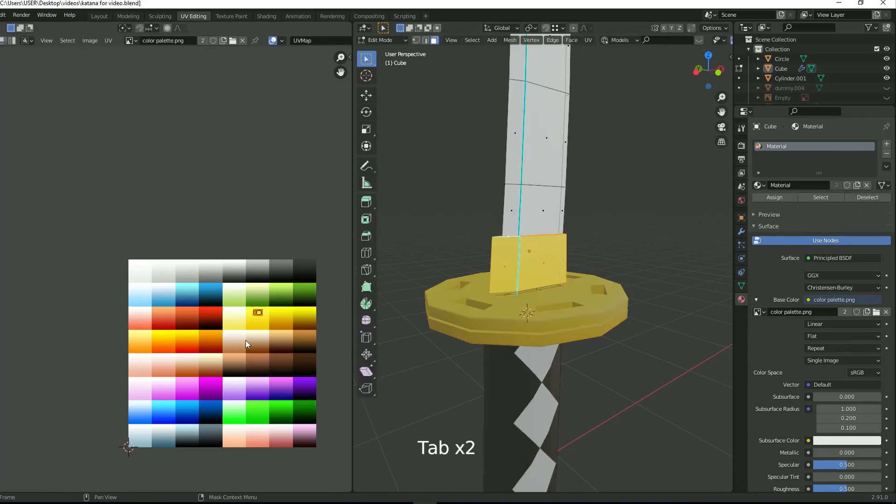
- Move the collar's UVs back onto the yellow area of the yellow-to-orange swatch and check the collar against the guard
key("g")
key("shift")
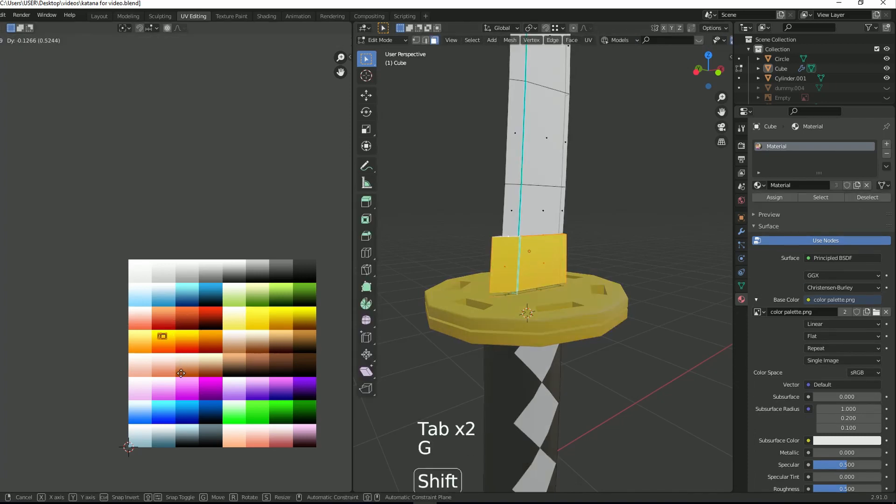
left_click(184, 380)
key("Tab")
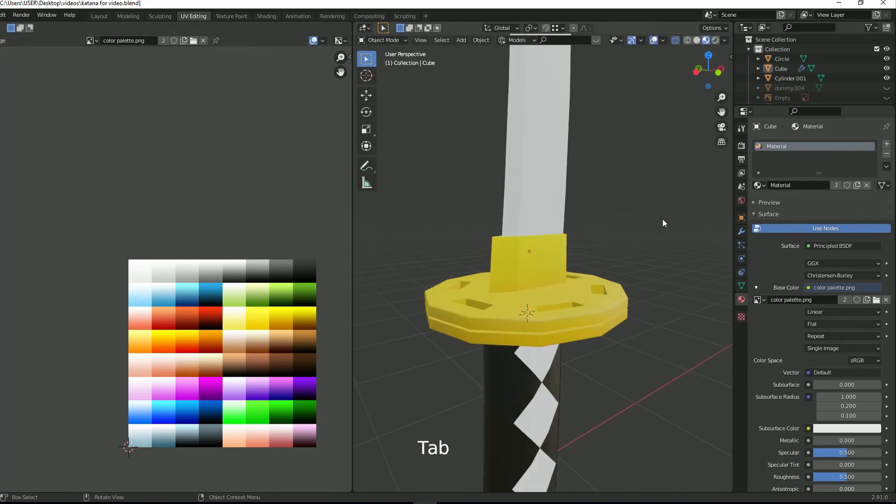
left_click(615, 307)
key("Tab")
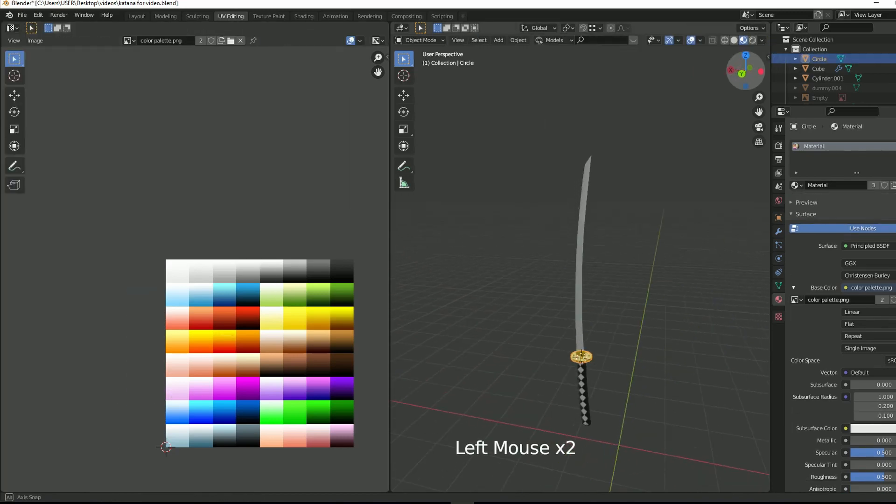
- Select the blade object and apply its Mirror modifier
left_click_drag(706, 70, 711, 73)
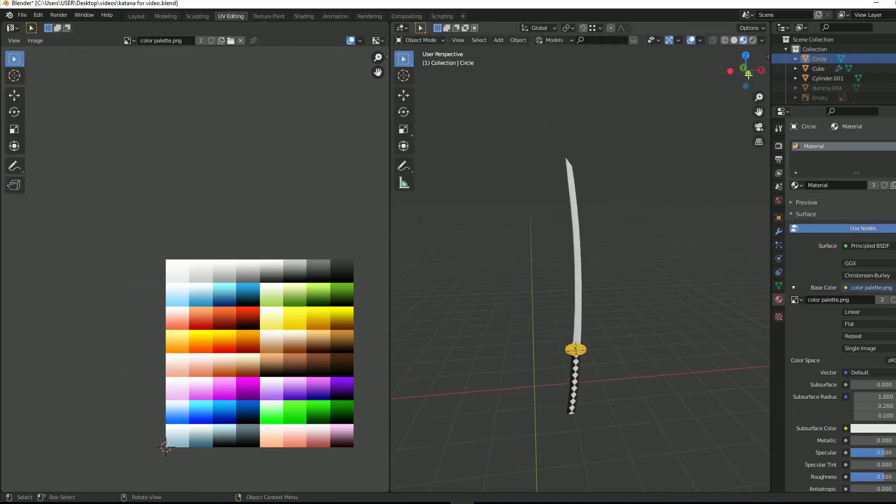
scroll(585, 275, "up", 5)
scroll(584, 275, "down", 5)
scroll(579, 275, "up", 3)
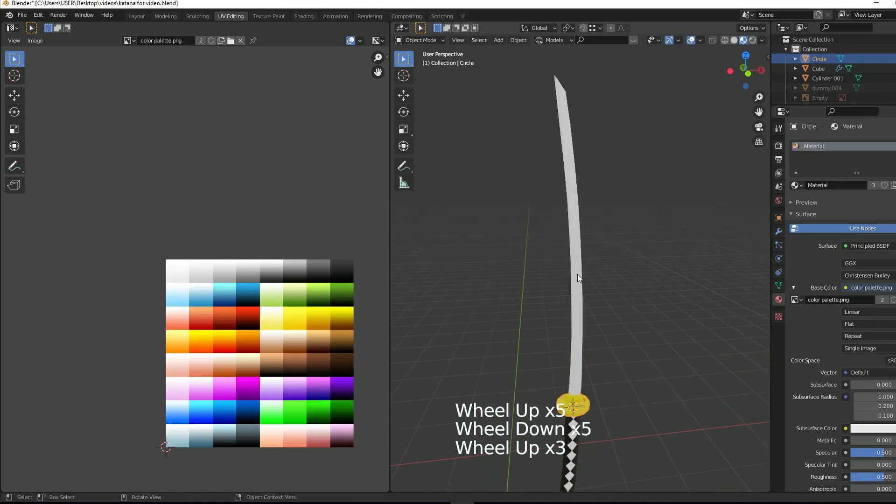
left_click(578, 274)
left_click(779, 232)
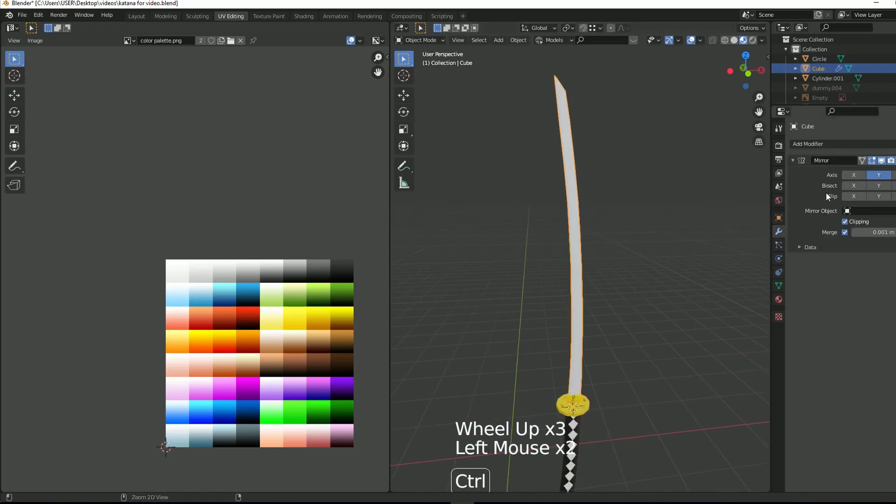
key("ctrl+a")
left_click_drag(746, 70, 726, 74)
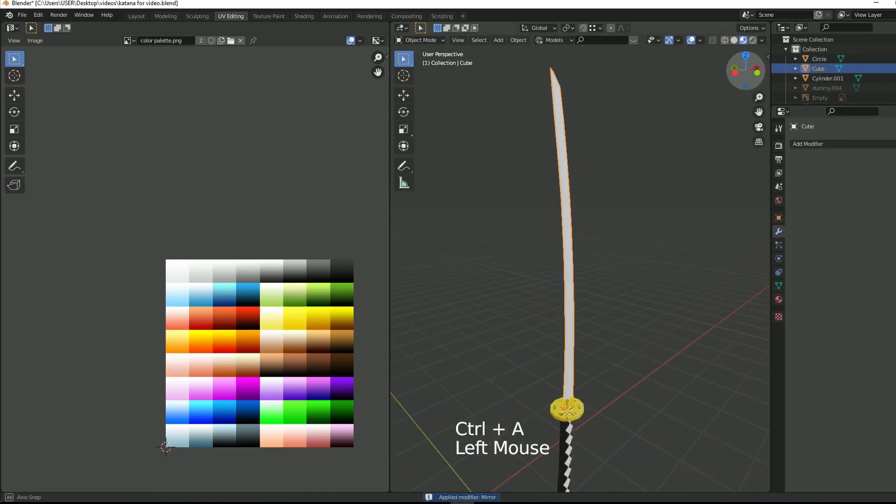
scroll(621, 247, "down", 4)
scroll(620, 245, "down", 1)
- In the Layout workspace, select the blade, guard and handle and join them into a single object
left_click(136, 16)
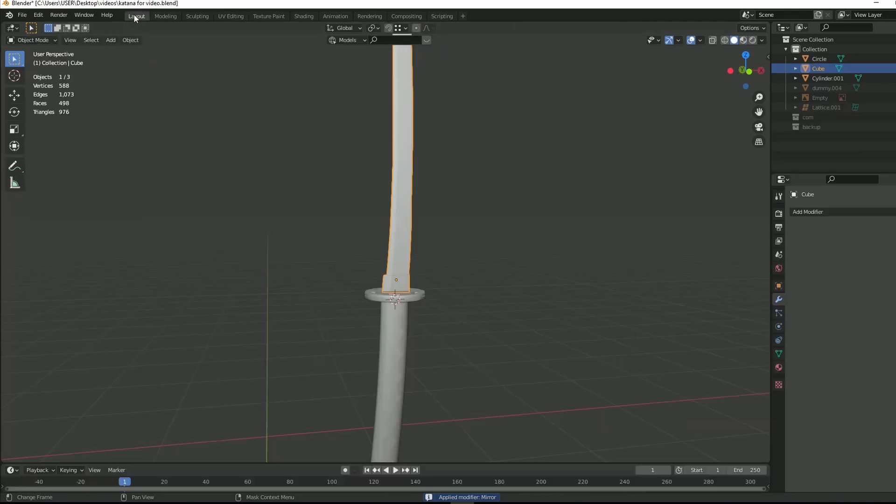
scroll(516, 219, "down", 2)
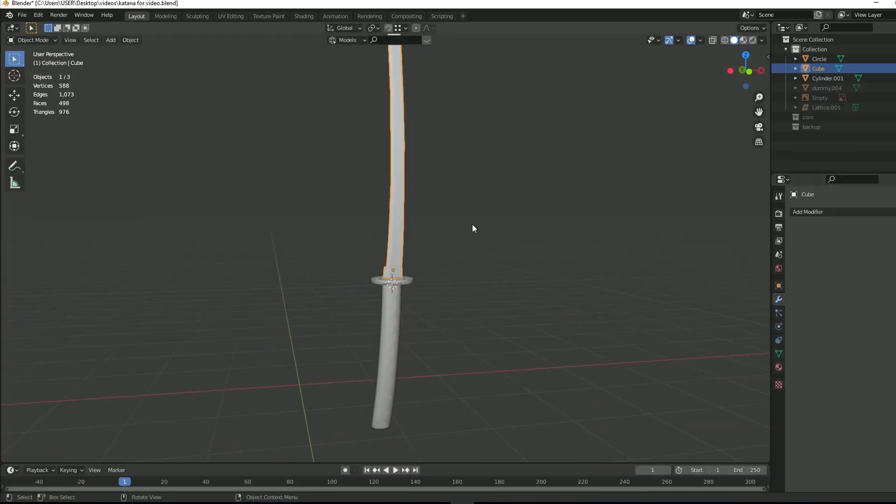
left_click_drag(734, 74, 728, 76)
left_click_drag(294, 205, 529, 406)
left_click_drag(327, 172, 563, 372)
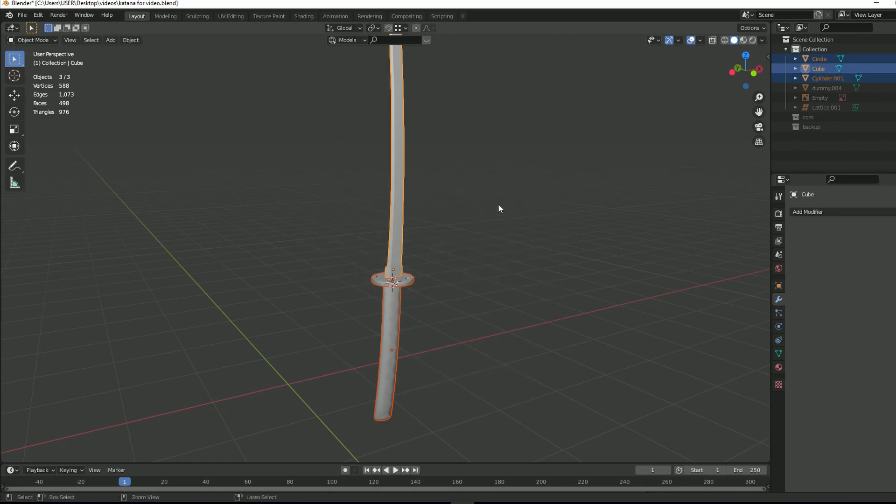
key("ctrl+j")
scroll(431, 306, "up", 5)
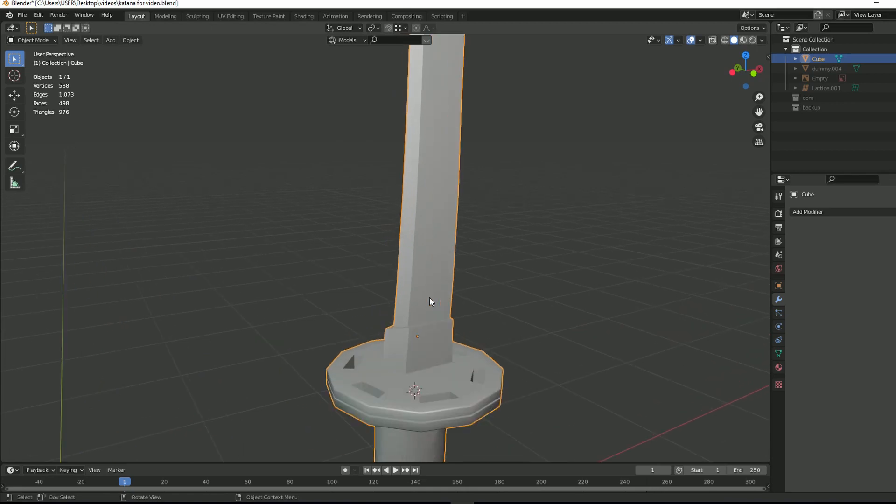
scroll(446, 377, "down", 4)
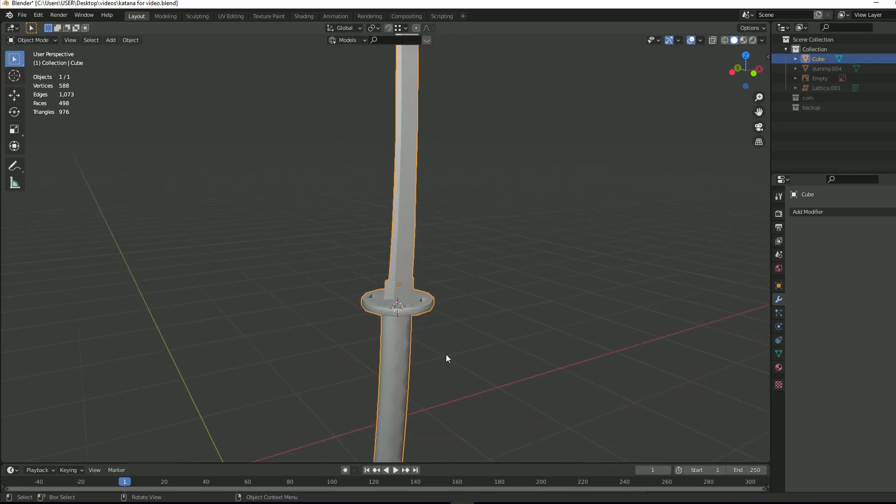
key("g")
right_click(511, 260)
- Rename the joined sword object as Katana
double_click(819, 60)
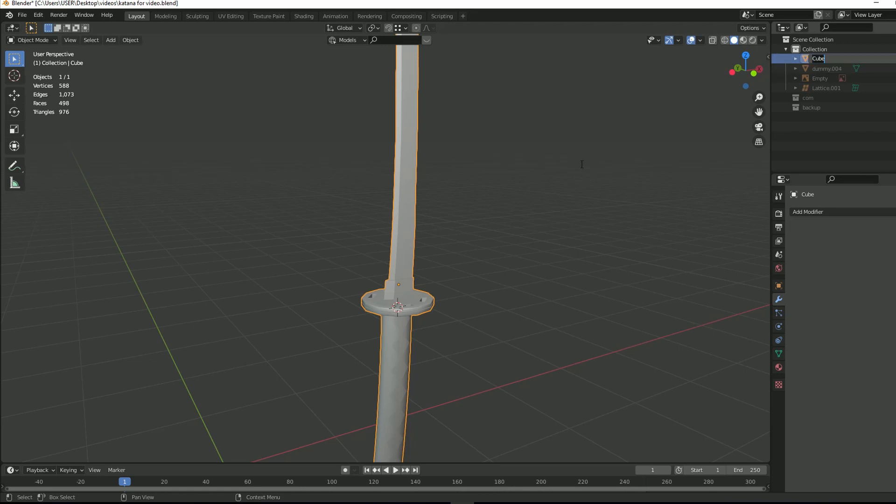
type("Katana")
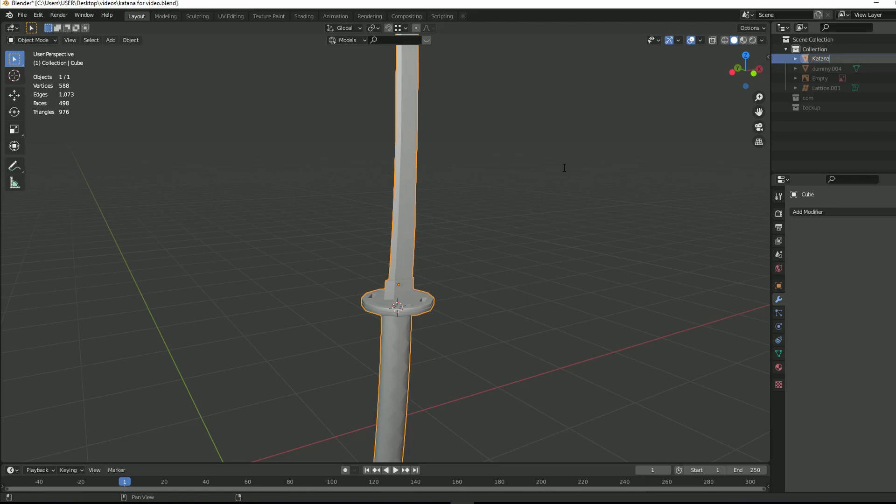
key("Return")
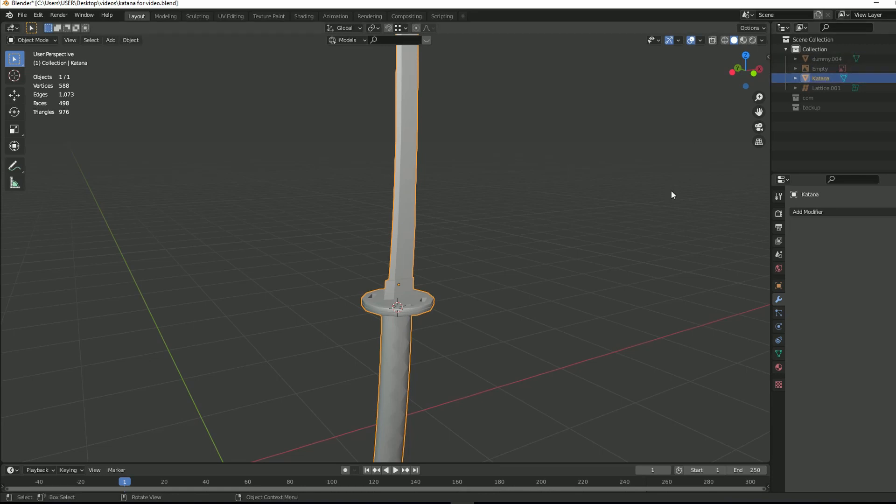
- Briefly show the handle's lattice to identify it, hide it again and move it into the backup collection
left_click(895, 88)
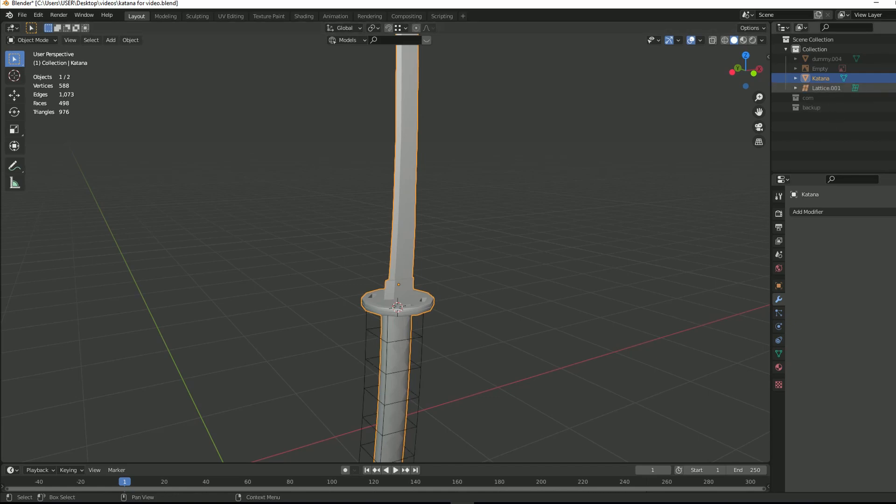
left_click(829, 88)
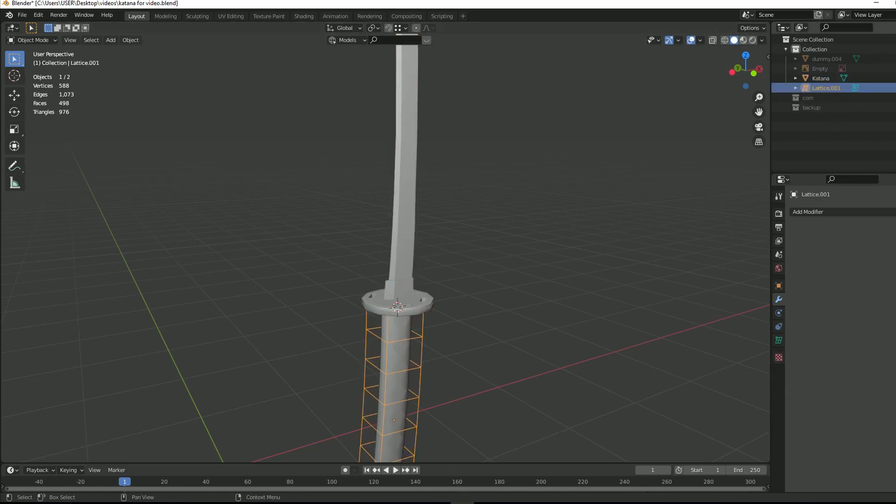
left_click(894, 88)
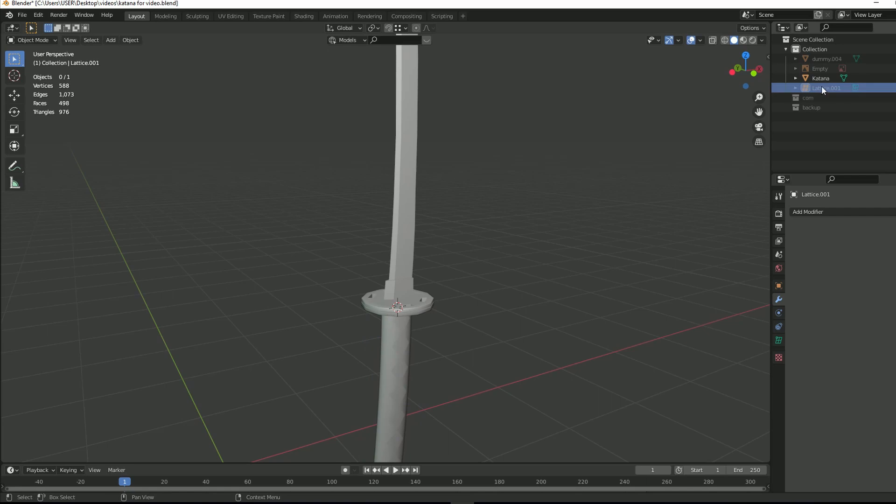
left_click_drag(809, 86, 811, 107)
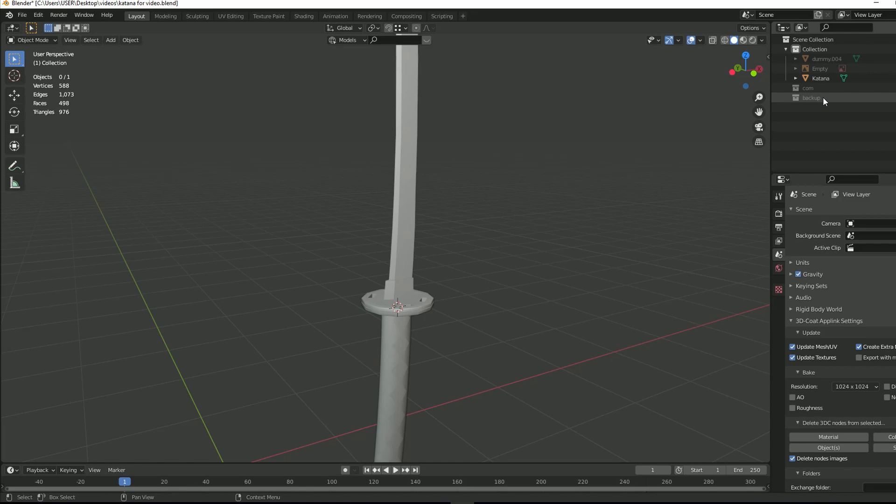
- Delete the hidden Empty that holds the reference image
left_click(865, 68)
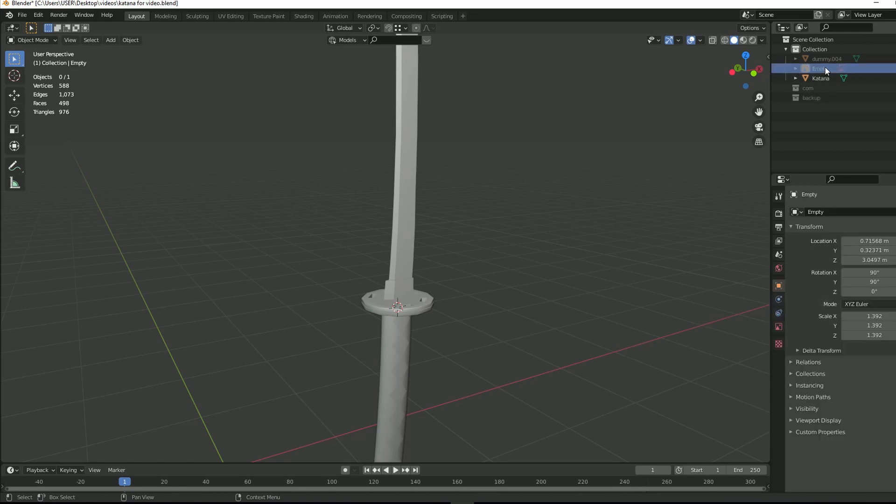
key("x")
scroll(596, 182, "down", 5)
scroll(600, 178, "up", 2)
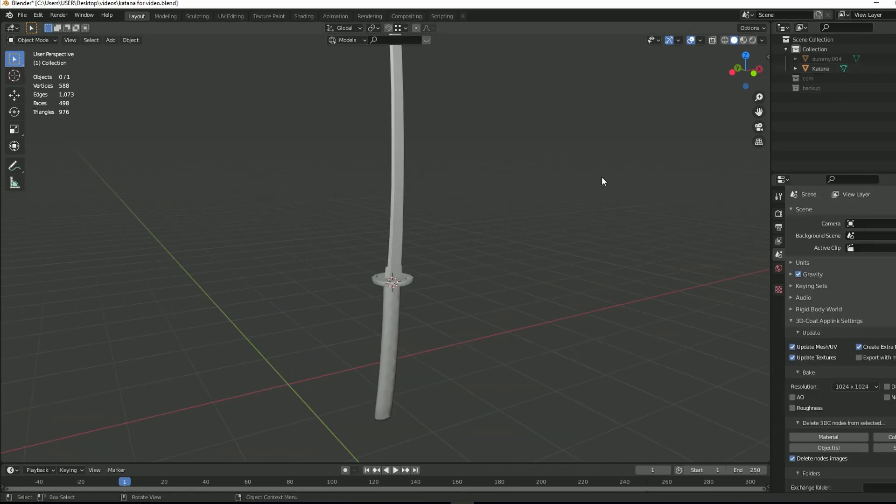
- Unhide the dummy character and view it with the katana from the front
key("alt+h")
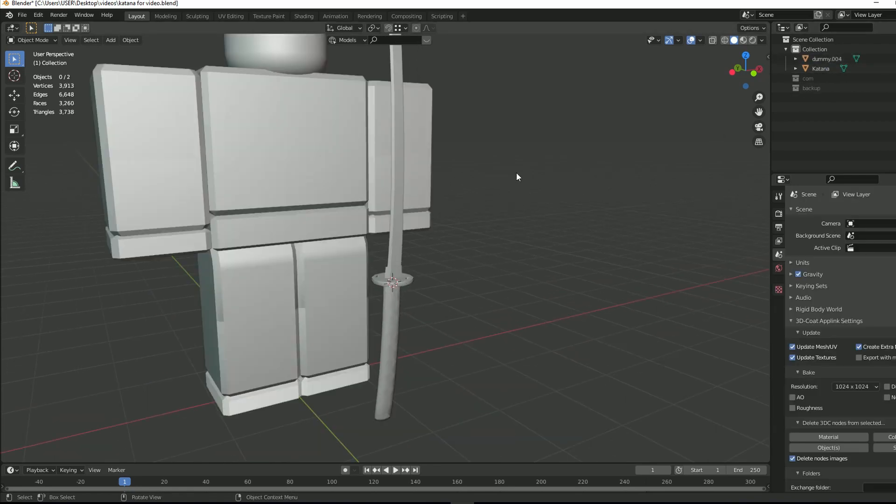
key("KP_1")
scroll(433, 251, "down", 4)
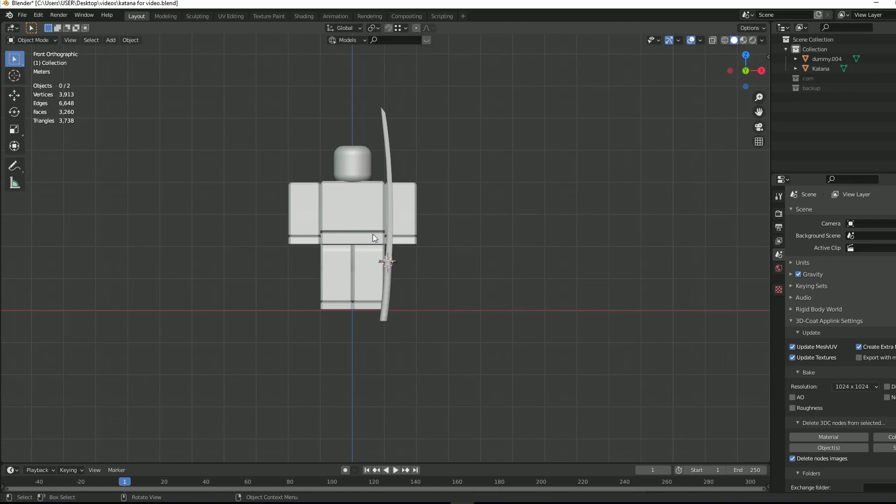
scroll(522, 194, "up", 3)
scroll(519, 168, "down", 2)
- Set the viewport shading to Material Preview and inspect the coloured katana beside the dummy
key("z")
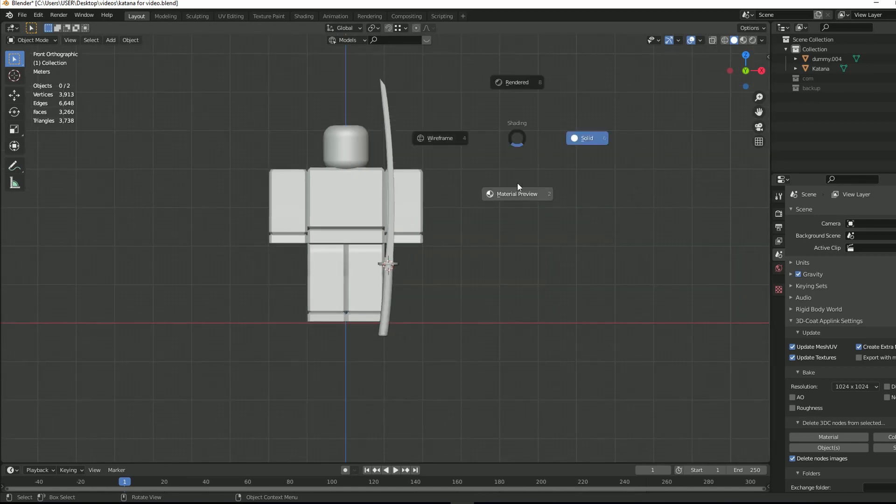
left_click(517, 187)
key("z")
left_click(590, 181)
key("z")
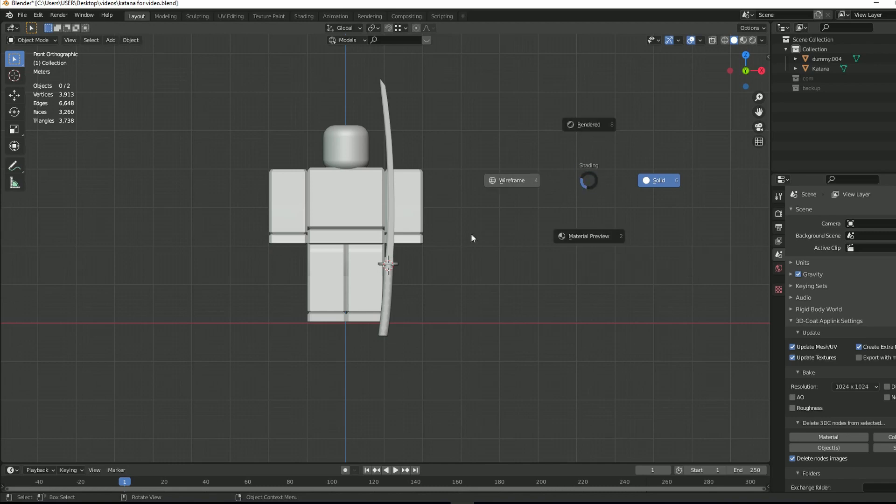
left_click(589, 242)
mouse_move(725, 82)
left_mouse_down()
mouse_move(695, 94)
mouse_move(513, 96)
mouse_move(686, 98)
left_mouse_up()
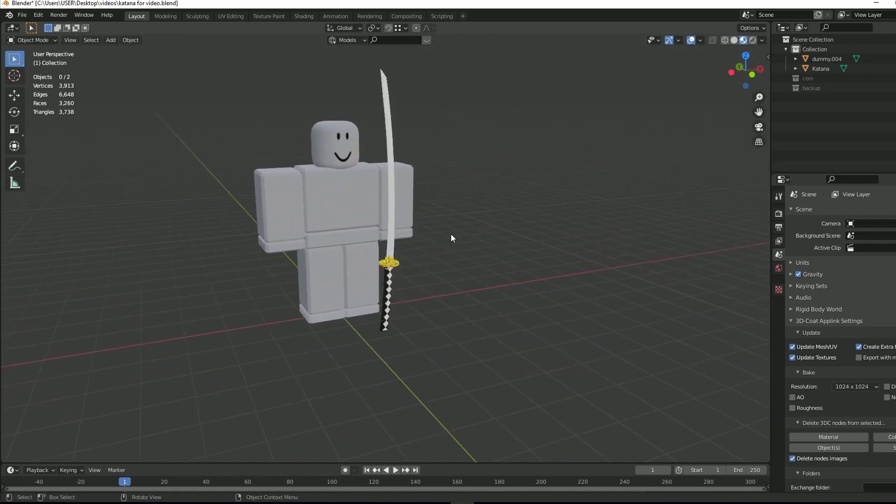
key("KP_1")
middle_click_drag(550, 175, 599, 211, "shift")
scroll(599, 211, "up", 3)
left_click_drag(735, 64, 743, 78)
scroll(538, 318, "up", 3)
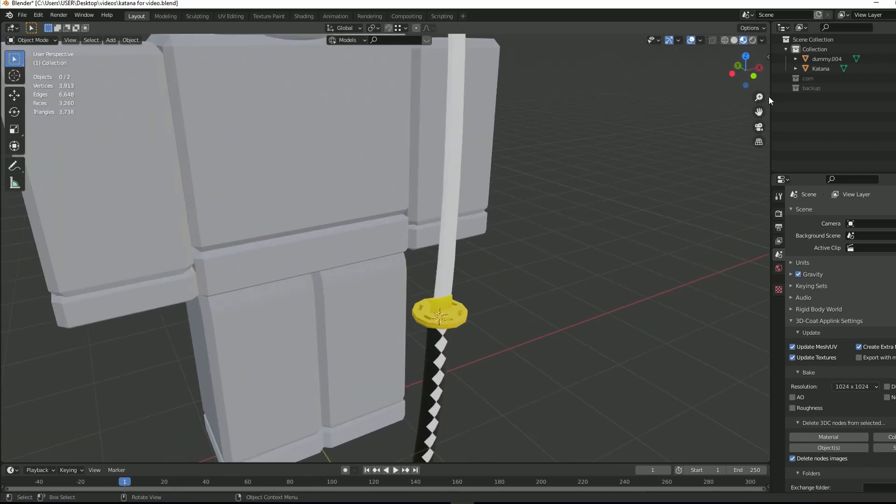
- Enable Ambient Occlusion, Bloom and Screen Space Reflections in the Eevee render settings
left_click(779, 214)
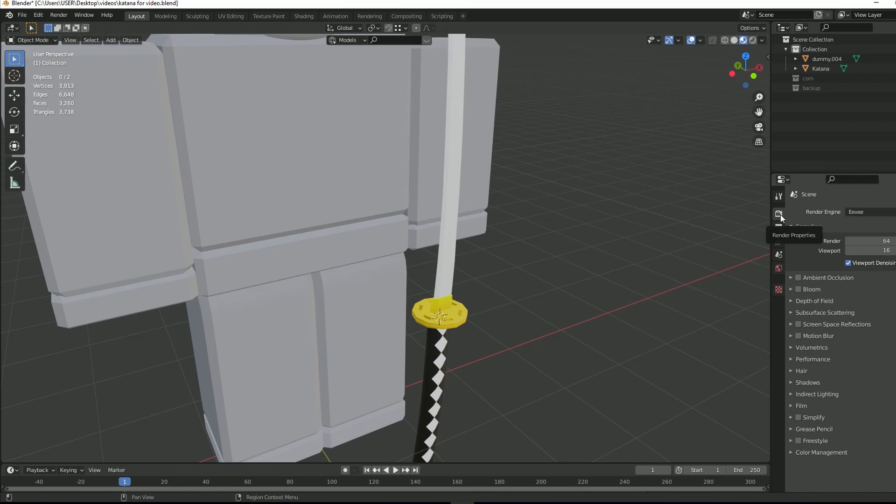
left_click(799, 278)
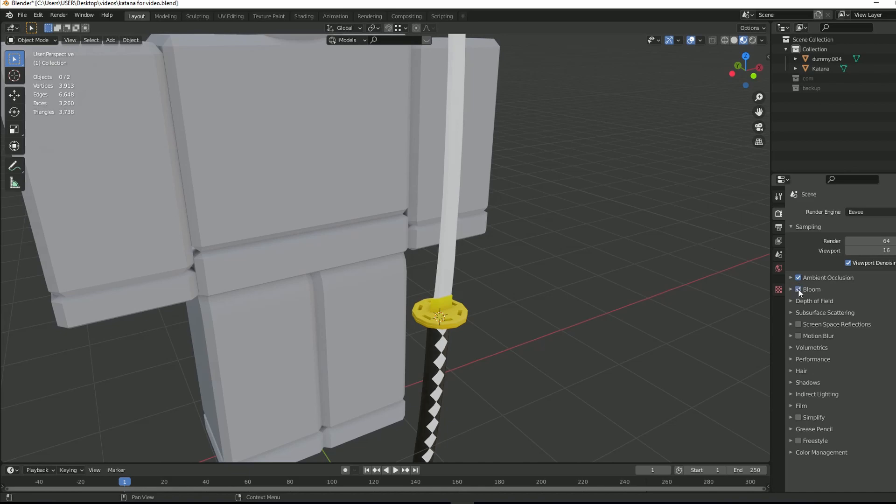
left_click(798, 324)
- Set the colour management View Transform to Standard and the Look to Medium High Contrast
left_click(796, 453)
scroll(831, 395, "down", 3)
left_click(850, 425)
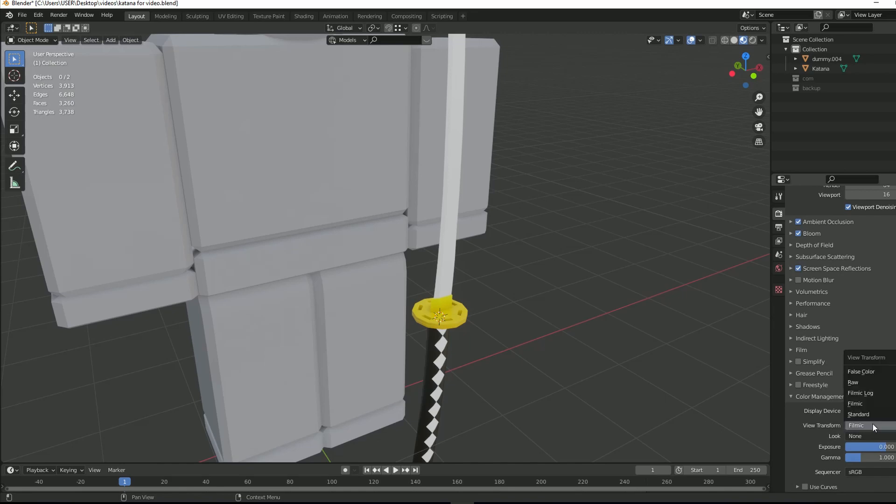
left_click(862, 416)
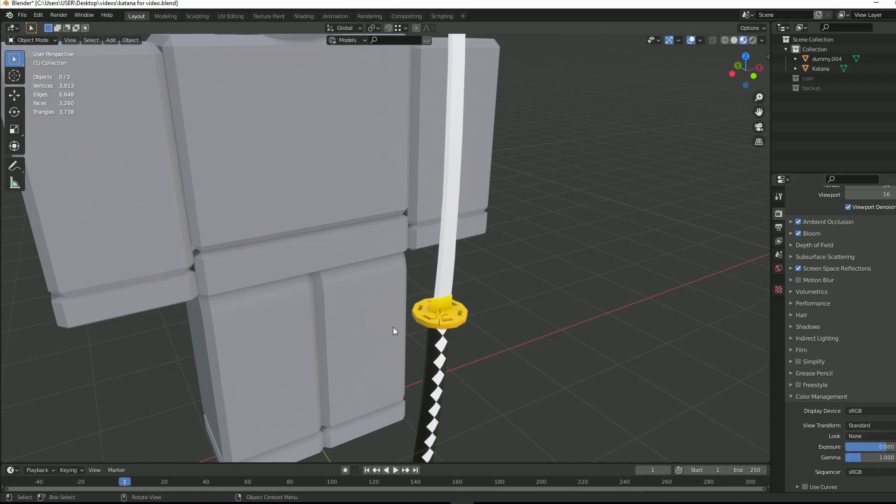
left_click(864, 436)
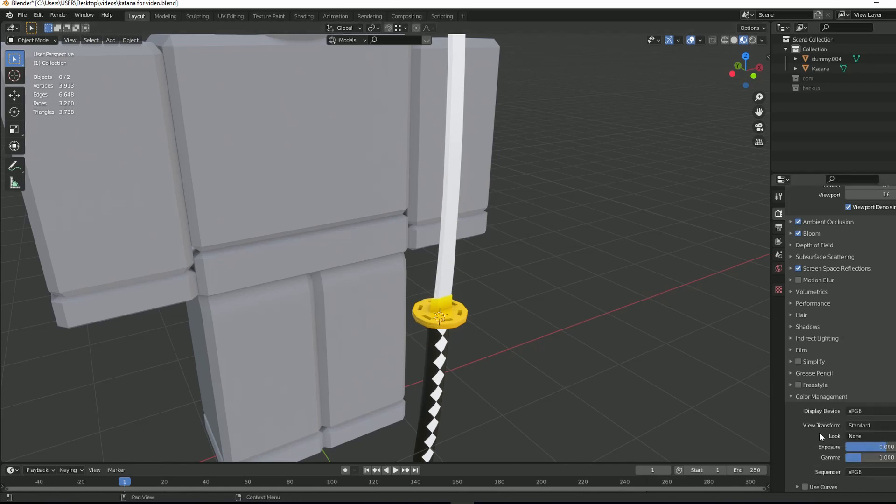
left_click(856, 436)
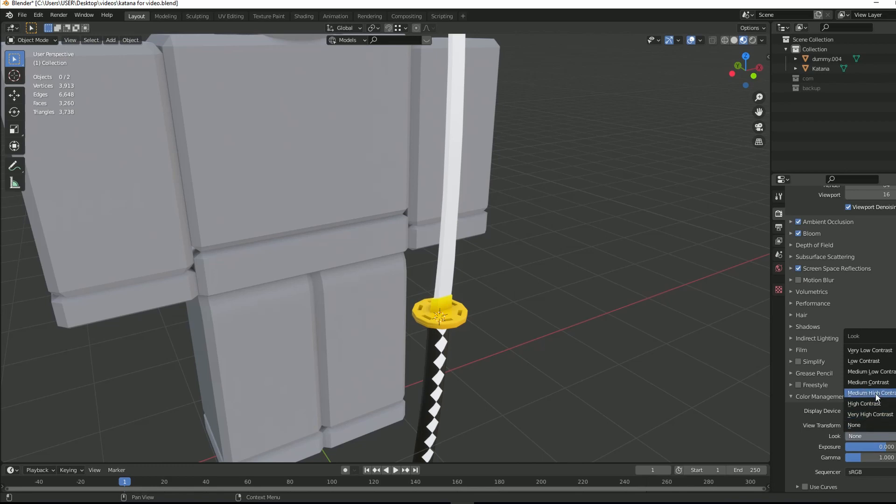
left_click(872, 393)
left_click(860, 437)
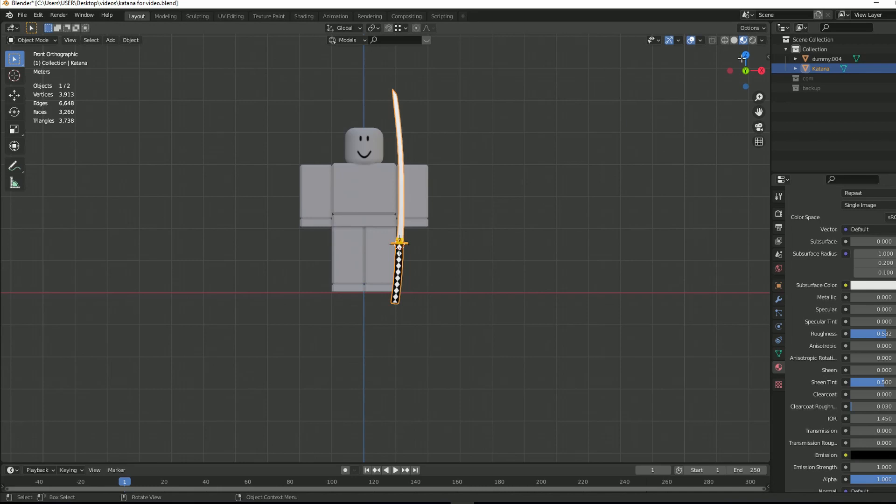
- Move the katana about 1.77 m along the Y axis so it sits behind the dummy
left_click_drag(744, 65, 745, 71)
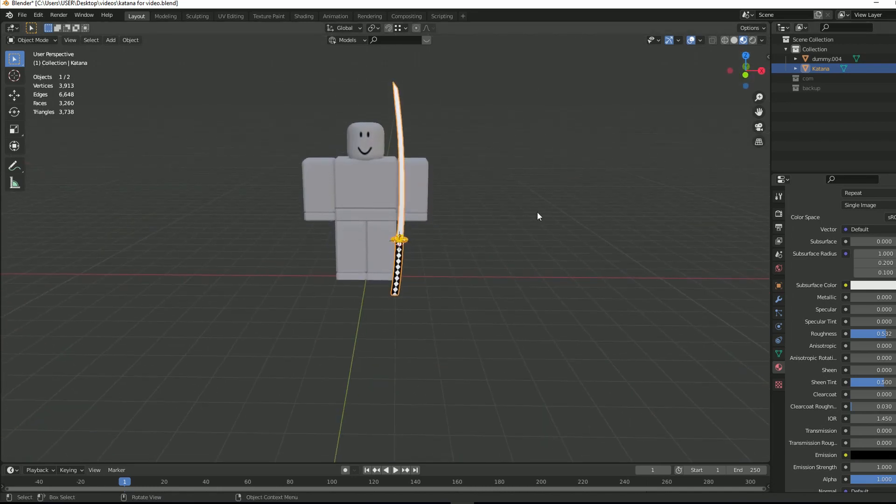
key("KP_1")
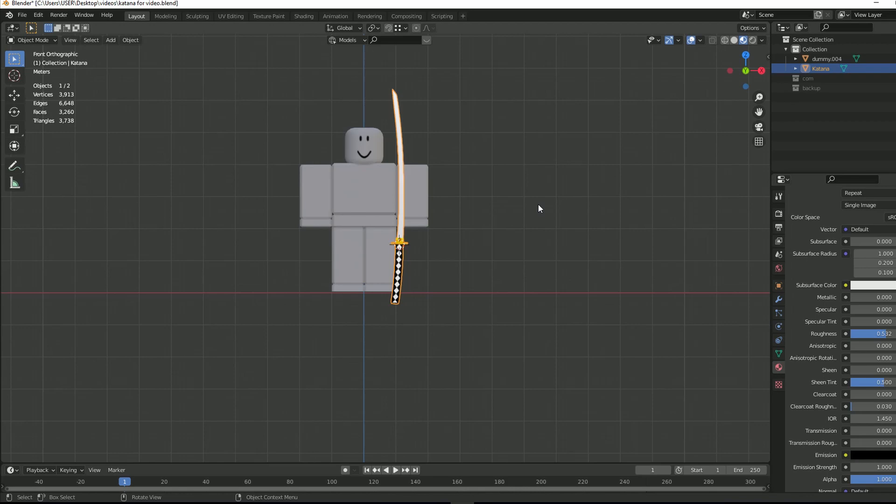
left_click_drag(731, 72, 583, 85)
key("g")
key("y")
left_click(654, 205)
key("KP_1")
middle_click_drag(654, 205, 651, 218)
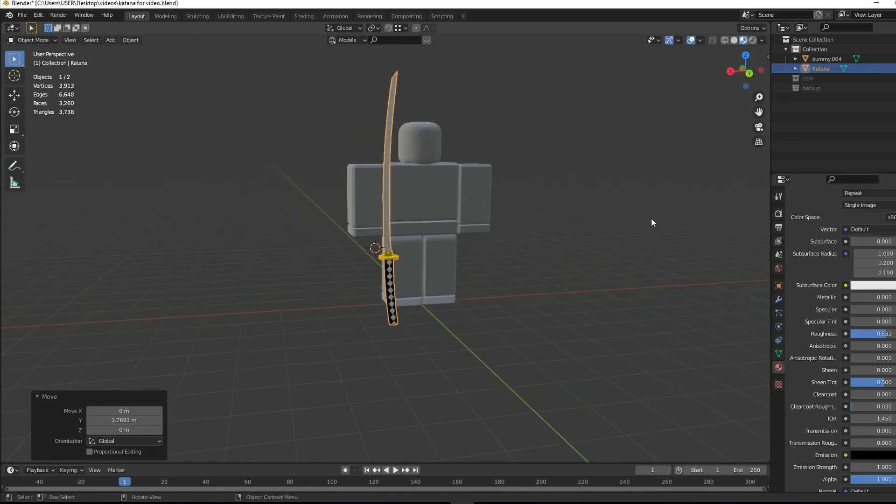
- Rotate the katana 90° around the Y axis twice so its blade points downward
type("ry90")
key("Return")
key("shift+r")
key("KP_1")
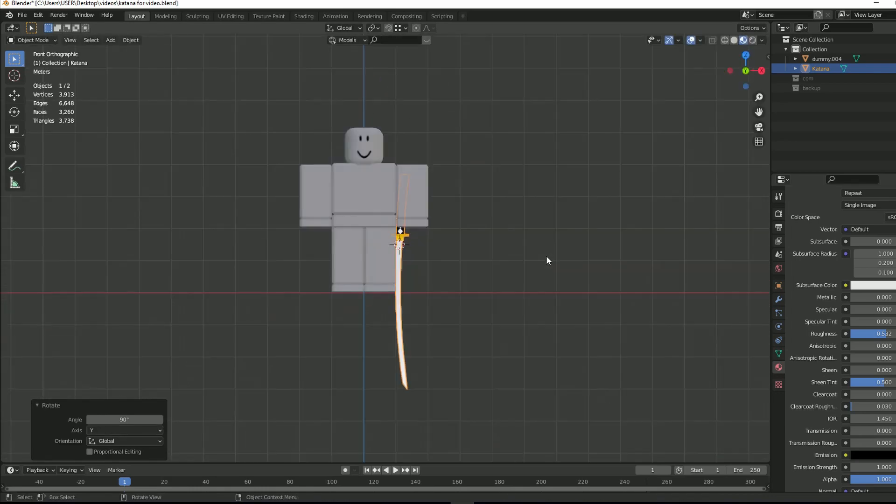
- From the back view, move the katana about -1.03 m in X and 1.99 m in Z onto the dummy's upper back
left_click_drag(759, 112, 812, 170)
scroll(634, 178, "up", 2)
scroll(644, 183, "down", 1)
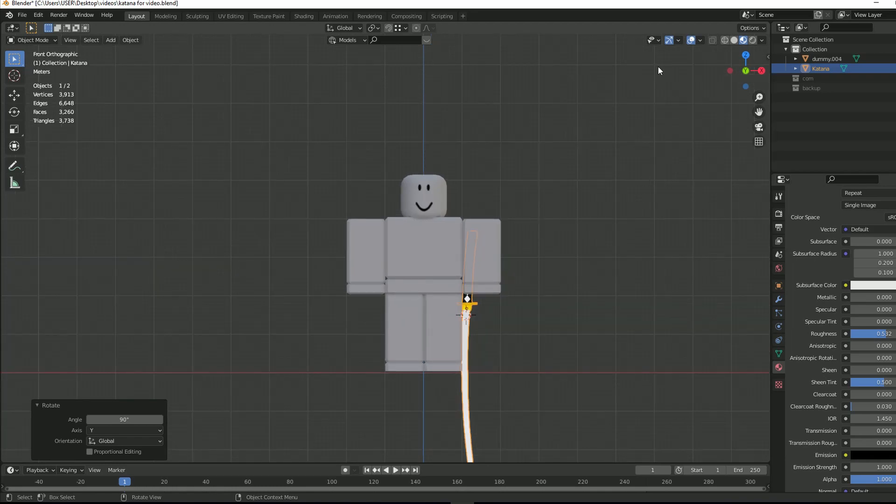
key("ctrl+KP_1")
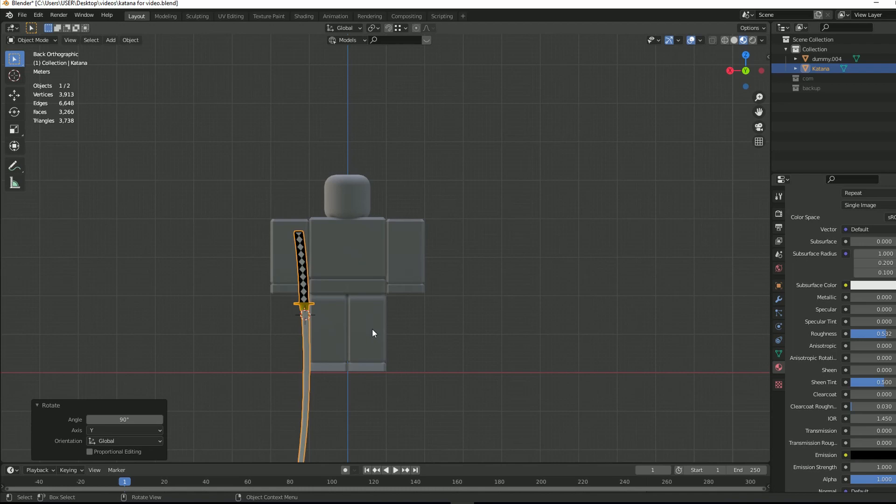
key("g")
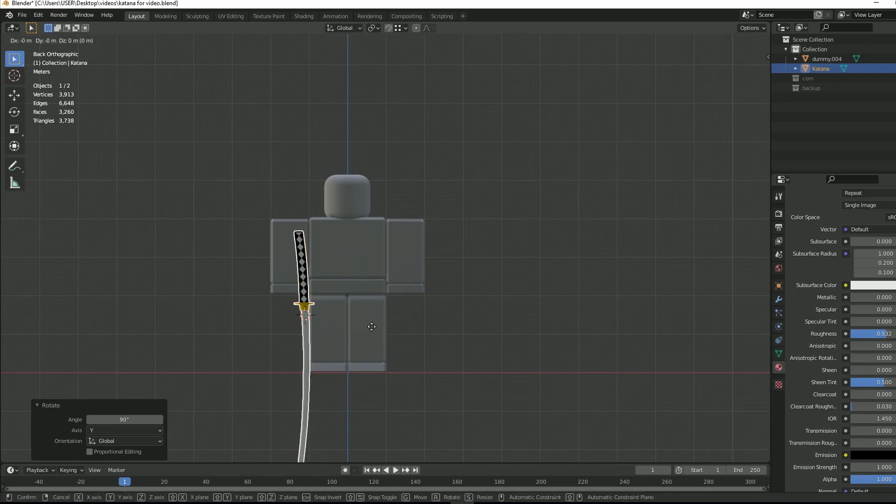
left_click(411, 250)
- Rotate the katana about 44.4° to lie diagonally across the back and scale it down to about 0.818
key("r")
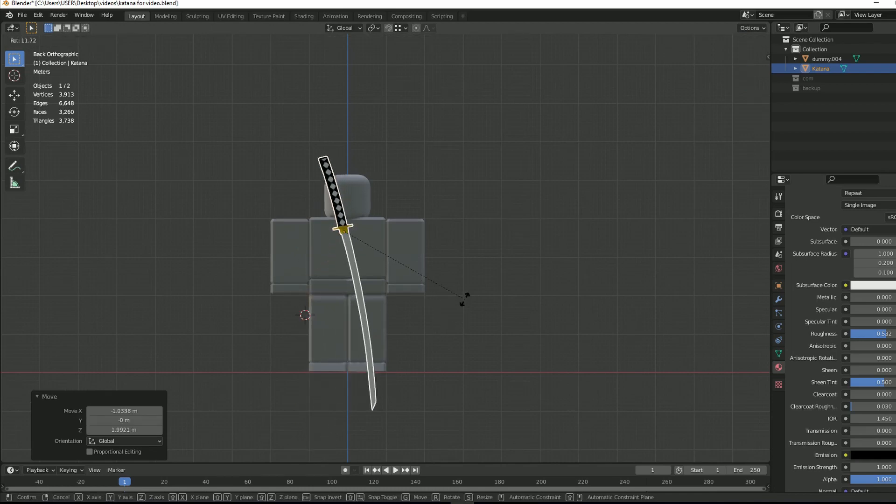
left_click(484, 223)
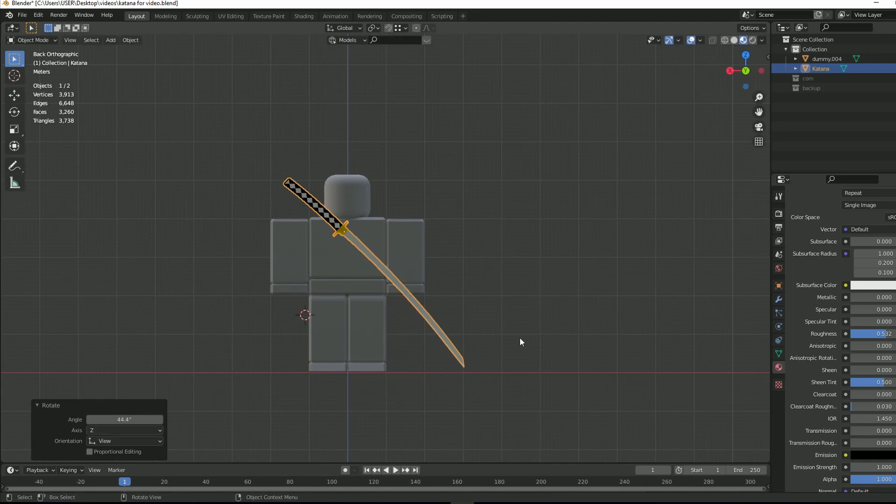
key("s")
left_click(487, 322)
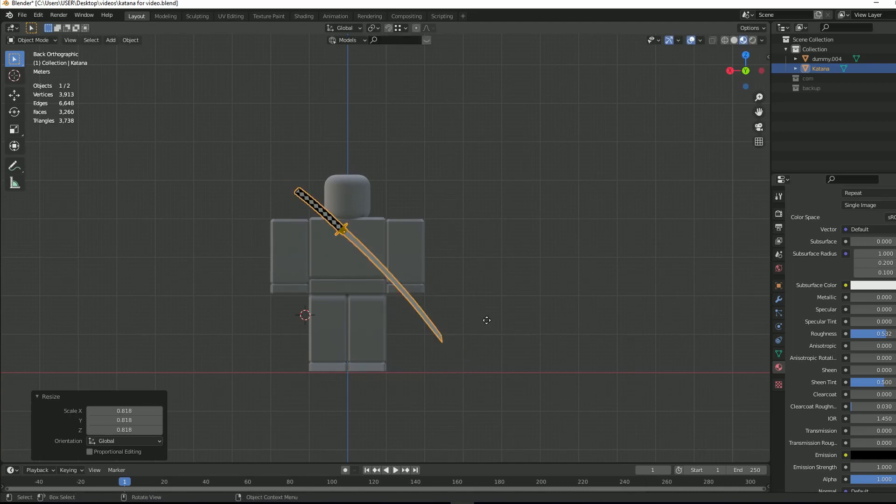
- Shift the katana's guard toward the dummy's shoulder and rotate the katana by about -6.61°
key("g")
left_click(466, 313)
key("r")
left_click(479, 328)
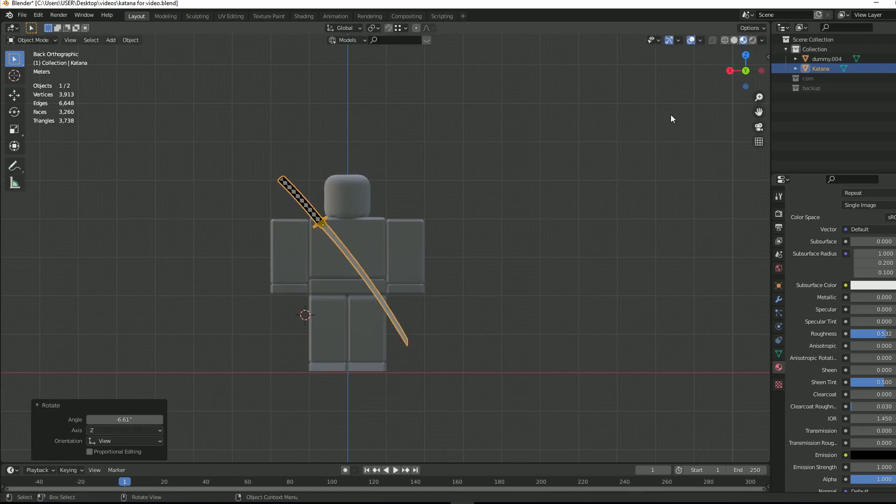
- From the right side view, move the katana about -0.36 m in Y so the blade rests against the dummy's back
key("KP_3")
scroll(607, 234, "up", 4)
scroll(598, 273, "down", 1)
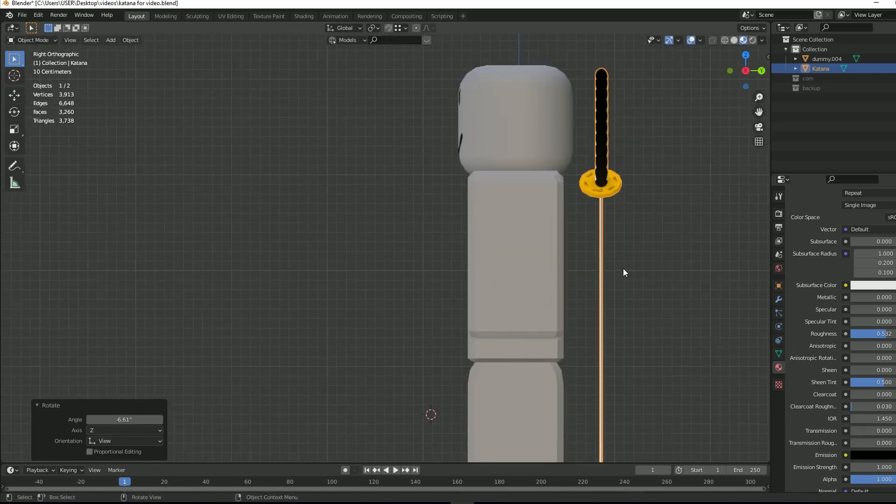
key("g")
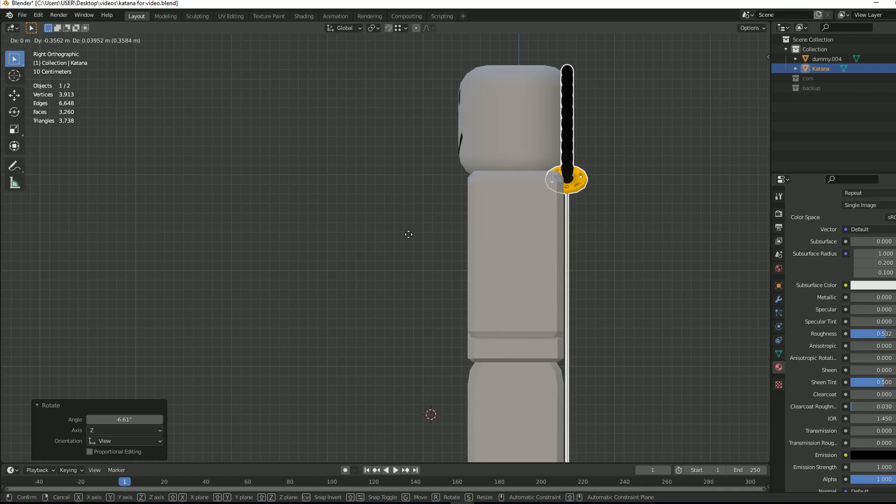
left_click(408, 233)
- Raise the katana about 0.28 m along the Z axis on the dummy's back
middle_click_drag(545, 150, 437, 163)
middle_click_drag(626, 145, 668, 139)
scroll(669, 139, "down", 4)
key("g")
key("z")
left_click(652, 352)
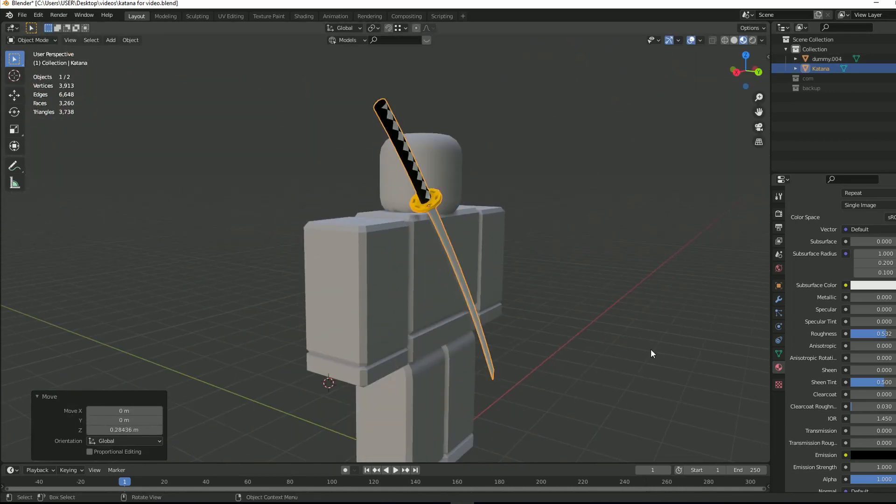
- From the back view, slide the katana along the X axis toward the handle-side shoulder and check its placement
key("KP_1")
key("KP_3")
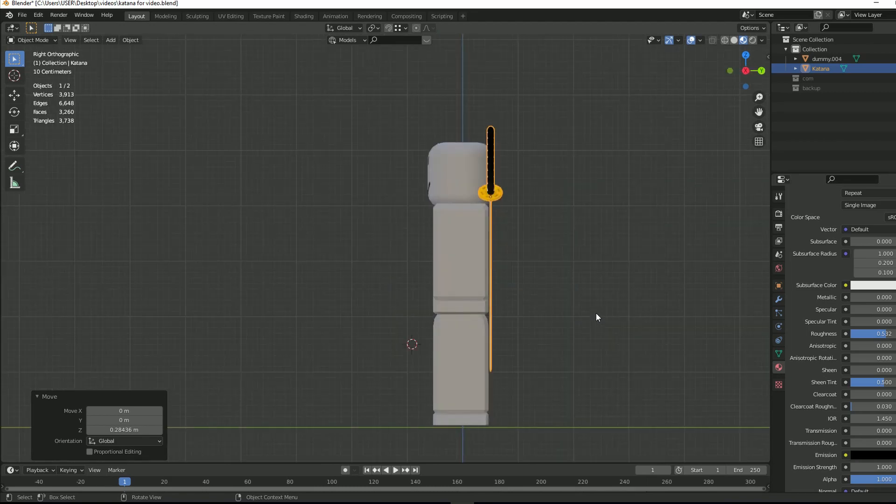
key("KP_1")
key("ctrl+KP_1")
key("g")
key("x")
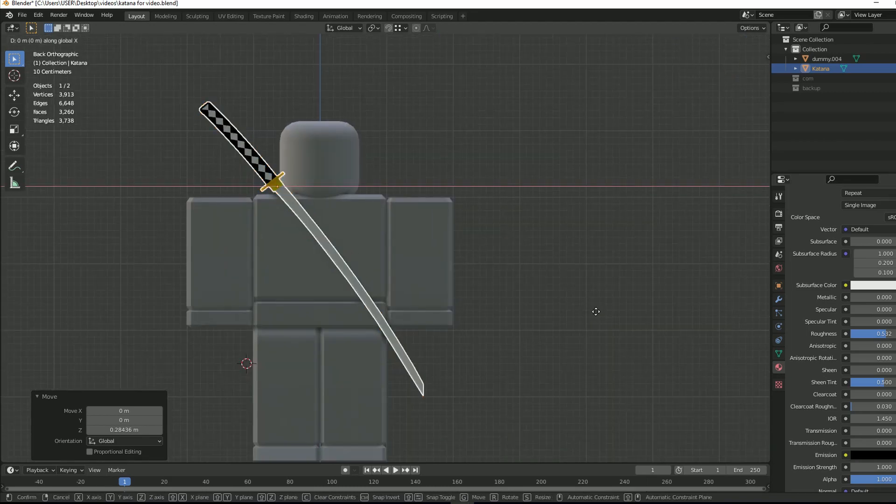
left_click(496, 308)
middle_click_drag(497, 308, 537, 334)
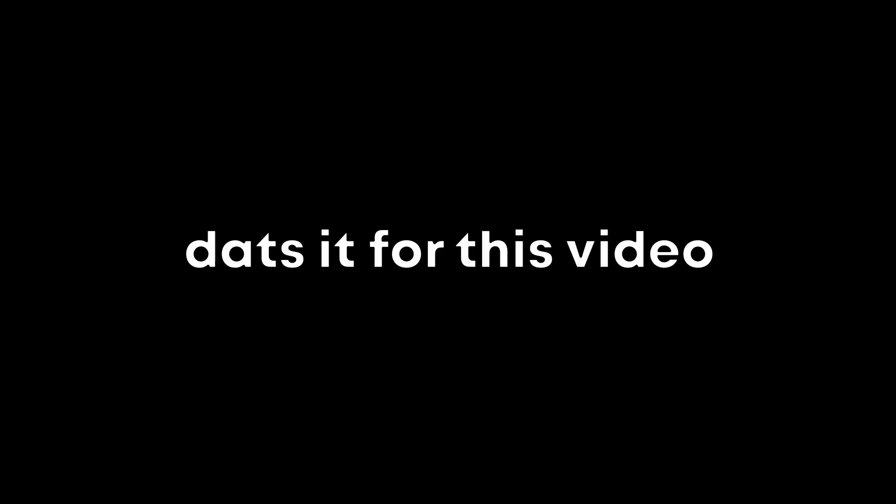